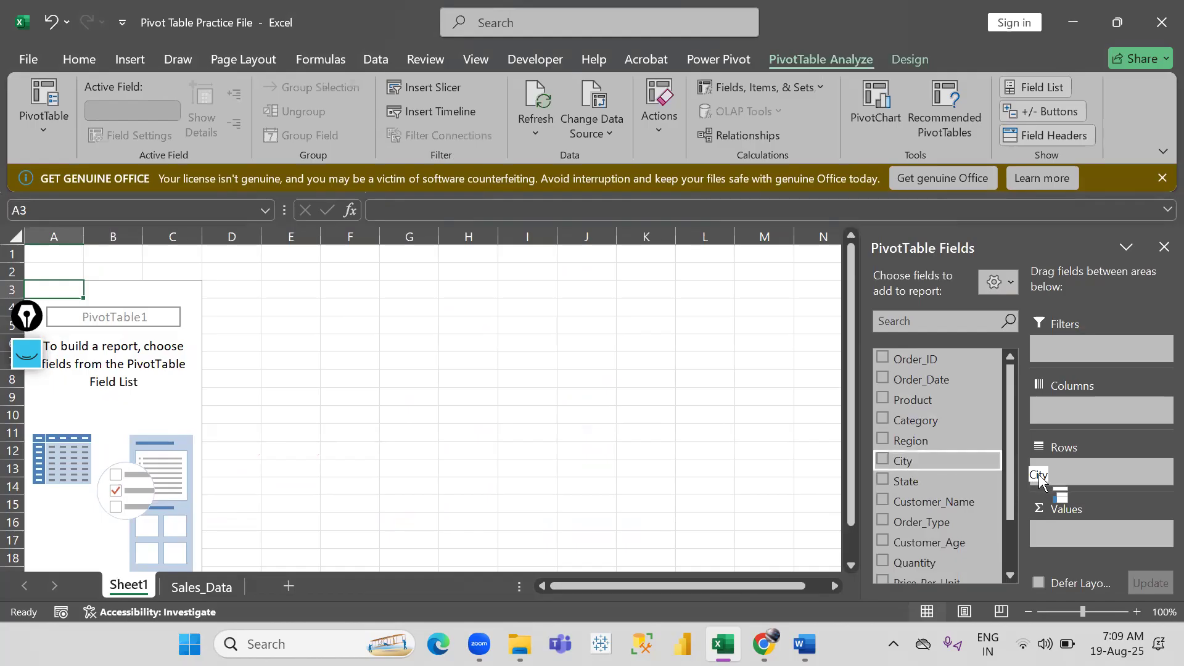
Add Price_Per_Unit to the pivot table's values to sum it for each city.
{"action": "scroll", "coordinate": [934, 532], "scroll_direction": "down", "scroll_amount": 2}
{"action": "left_click_drag", "start_coordinate": [931, 511], "coordinate": [1064, 533]}
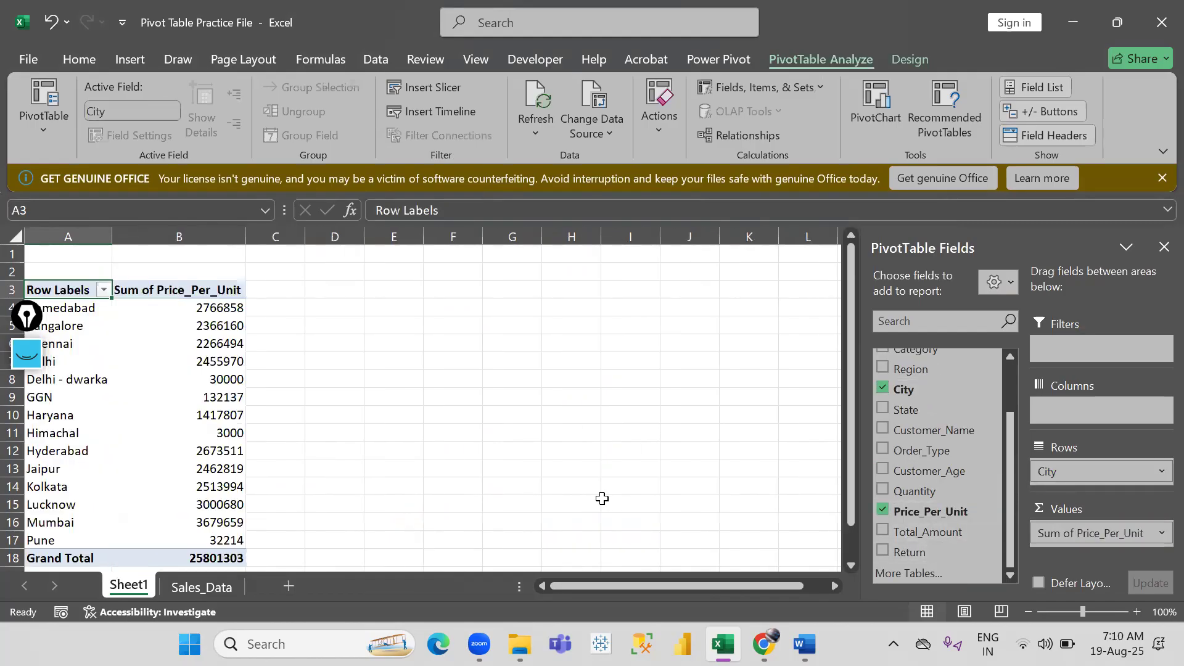
{"action": "scroll", "coordinate": [602, 497], "scroll_direction": "down", "scroll_amount": 2}
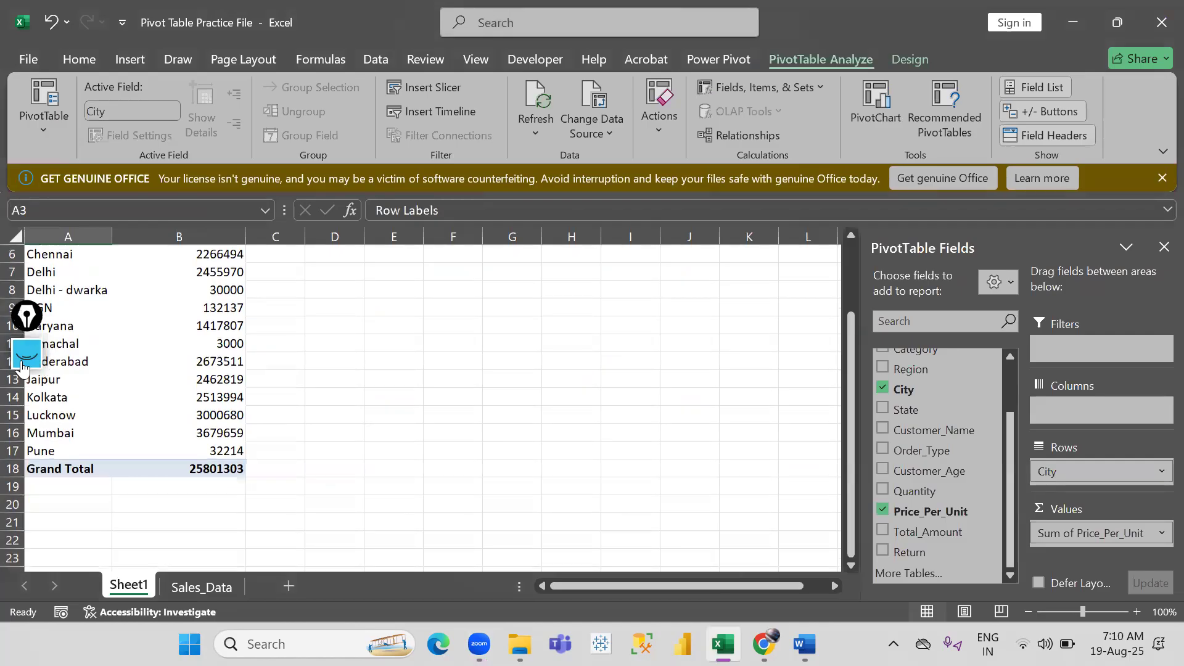
{"action": "left_click_drag", "start_coordinate": [22, 369], "coordinate": [8, 503]}
{"action": "scroll", "coordinate": [103, 415], "scroll_direction": "up", "scroll_amount": 2}
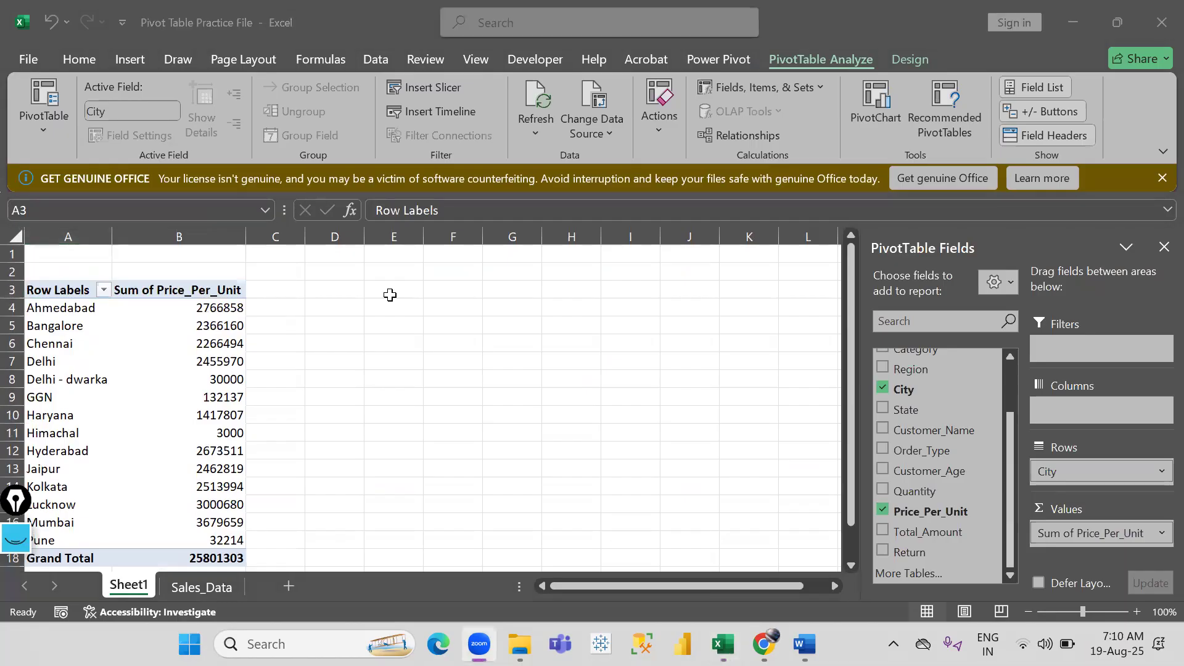
{"action": "left_click", "coordinate": [820, 61]}
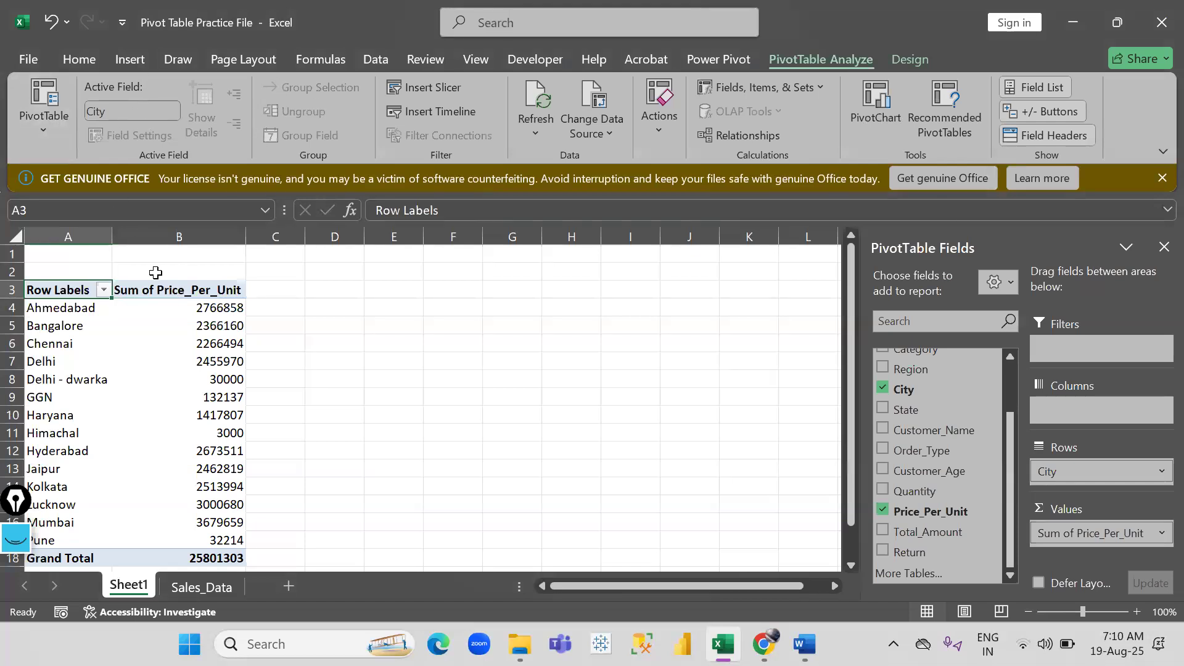
{"action": "left_click", "coordinate": [187, 346]}
{"action": "left_click", "coordinate": [324, 343]}
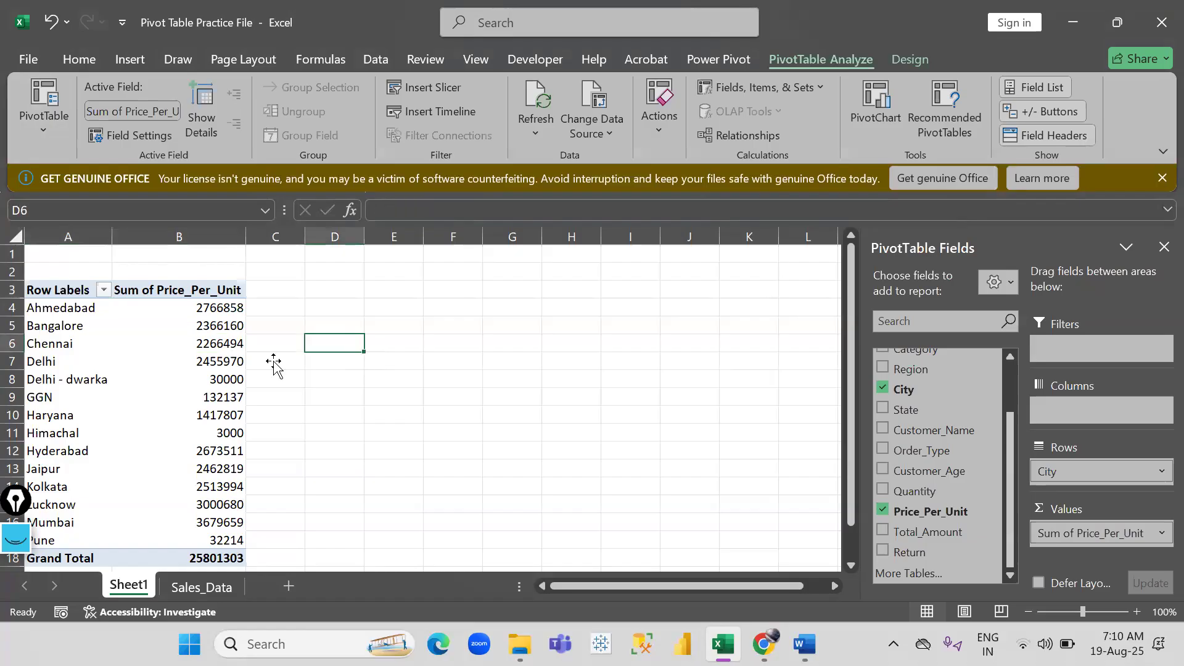
{"action": "left_click", "coordinate": [68, 344]}
{"action": "left_click", "coordinate": [195, 304]}
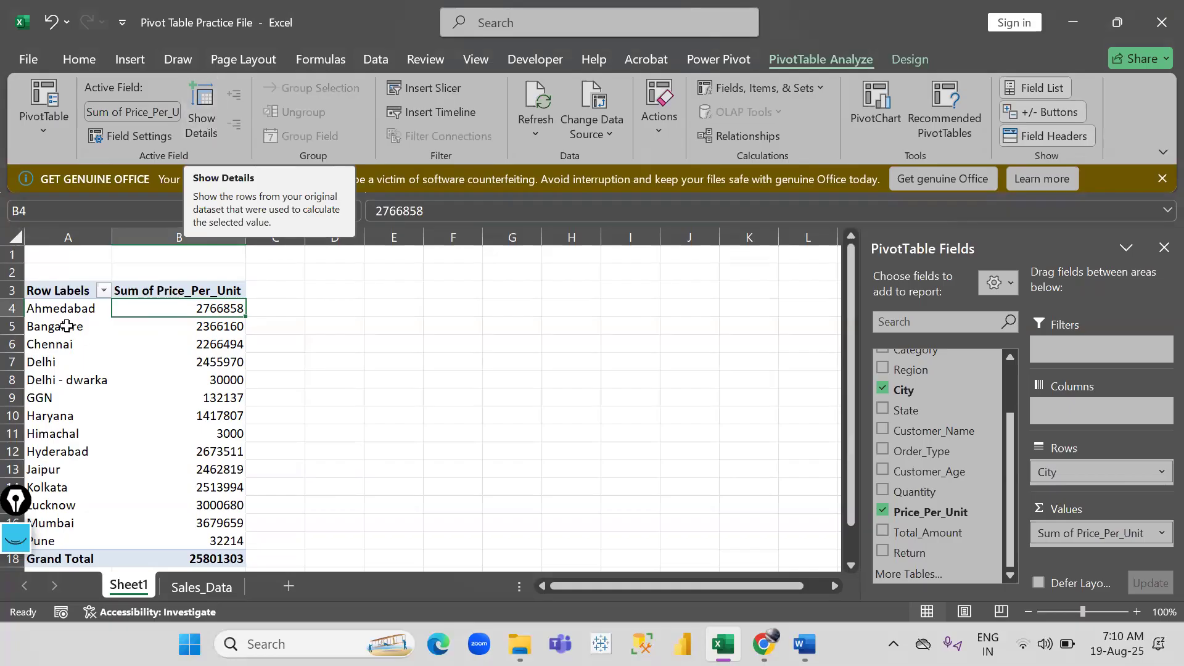
{"action": "left_click", "coordinate": [92, 308]}
{"action": "left_click", "coordinate": [133, 309], "text": "shift"}
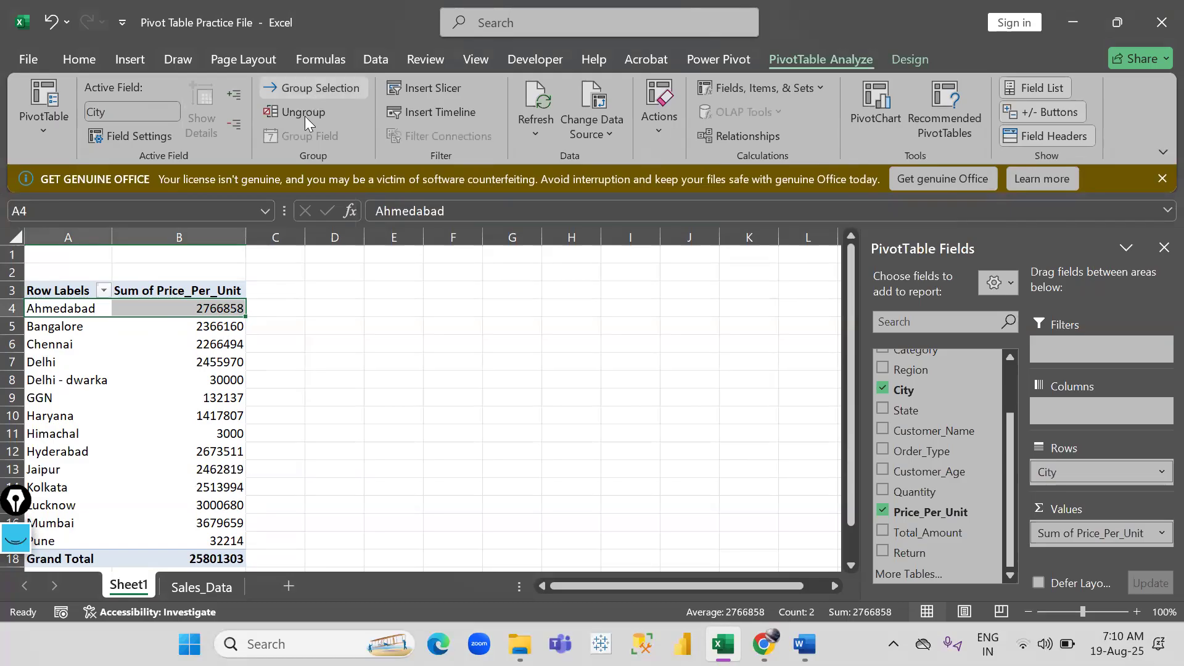
Copy the whole city pivot table to cell D3 and widen columns D and E to fit its contents.
{"action": "left_click", "coordinate": [156, 378]}
{"action": "key", "text": "ctrl+a"}
{"action": "key", "text": "ctrl+c"}
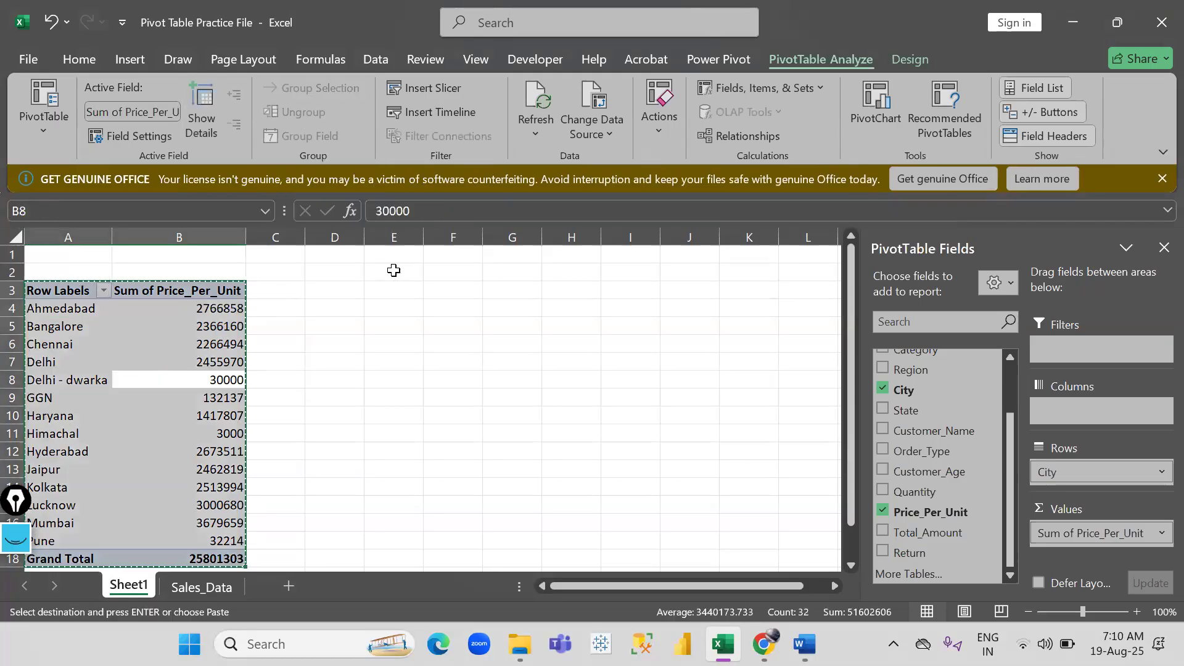
{"action": "left_click", "coordinate": [335, 290]}
{"action": "key", "text": "Return"}
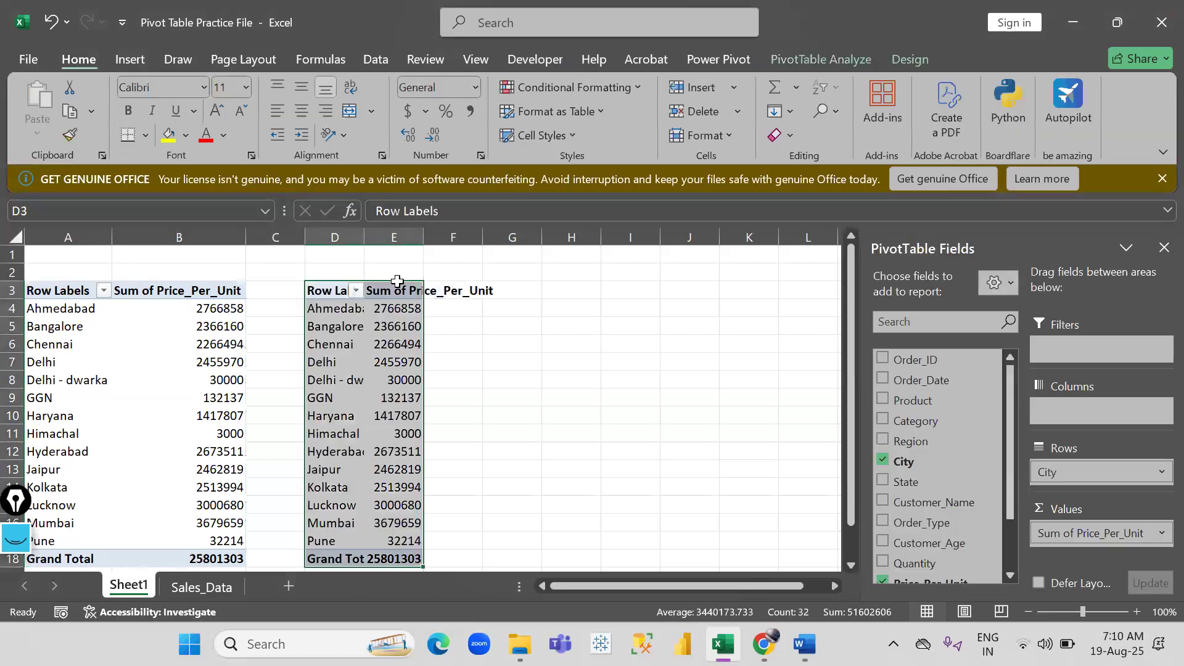
{"action": "left_click_drag", "start_coordinate": [367, 228], "coordinate": [393, 229]}
{"action": "left_click_drag", "start_coordinate": [464, 236], "coordinate": [539, 237]}
{"action": "scroll", "coordinate": [503, 379], "scroll_direction": "right", "scroll_amount": 1}
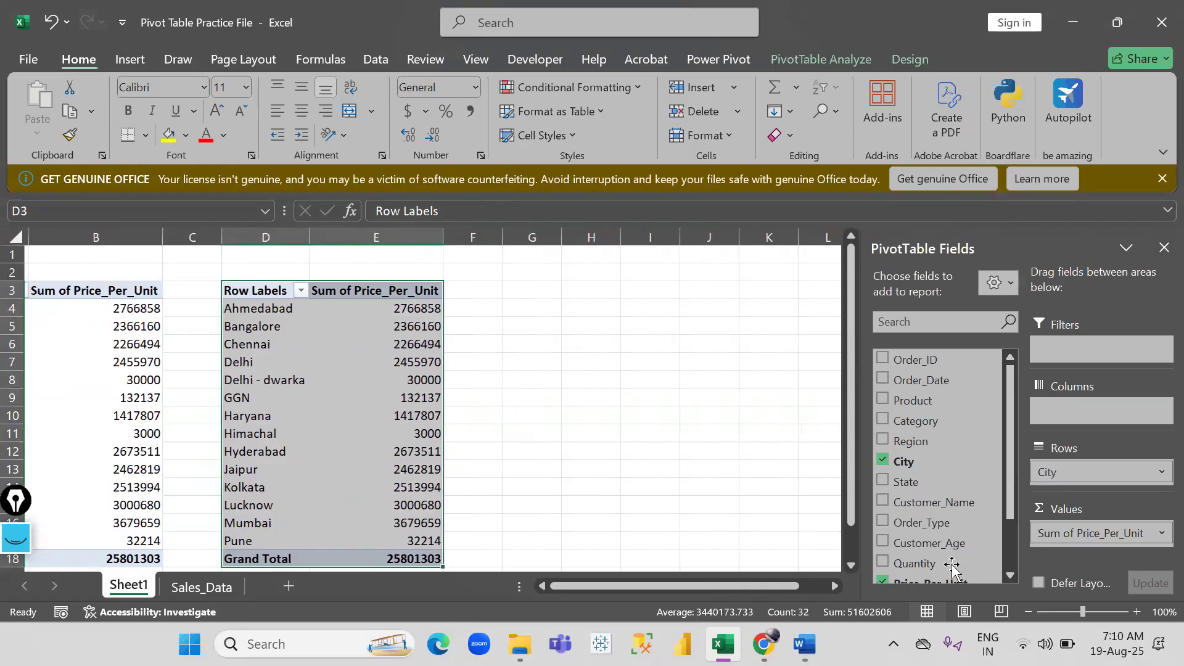
Replace City with Order_Date in the rows of the copied pivot table.
{"action": "left_click_drag", "start_coordinate": [933, 379], "coordinate": [1087, 468]}
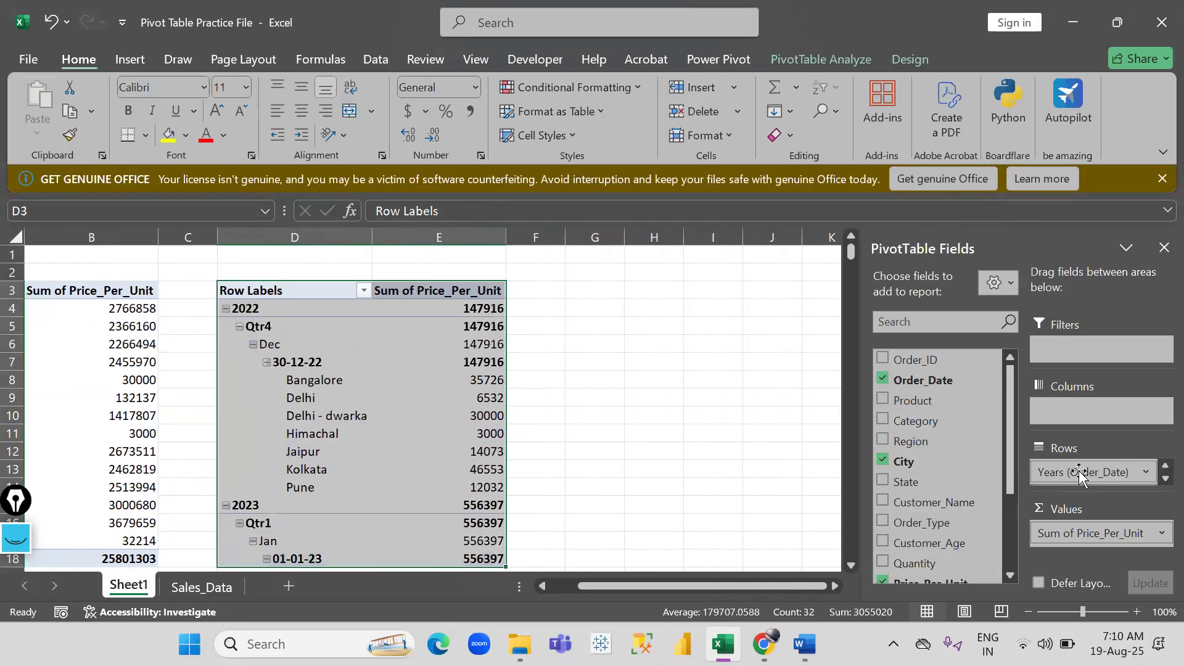
{"action": "scroll", "coordinate": [1155, 477], "scroll_direction": "down", "scroll_amount": 3}
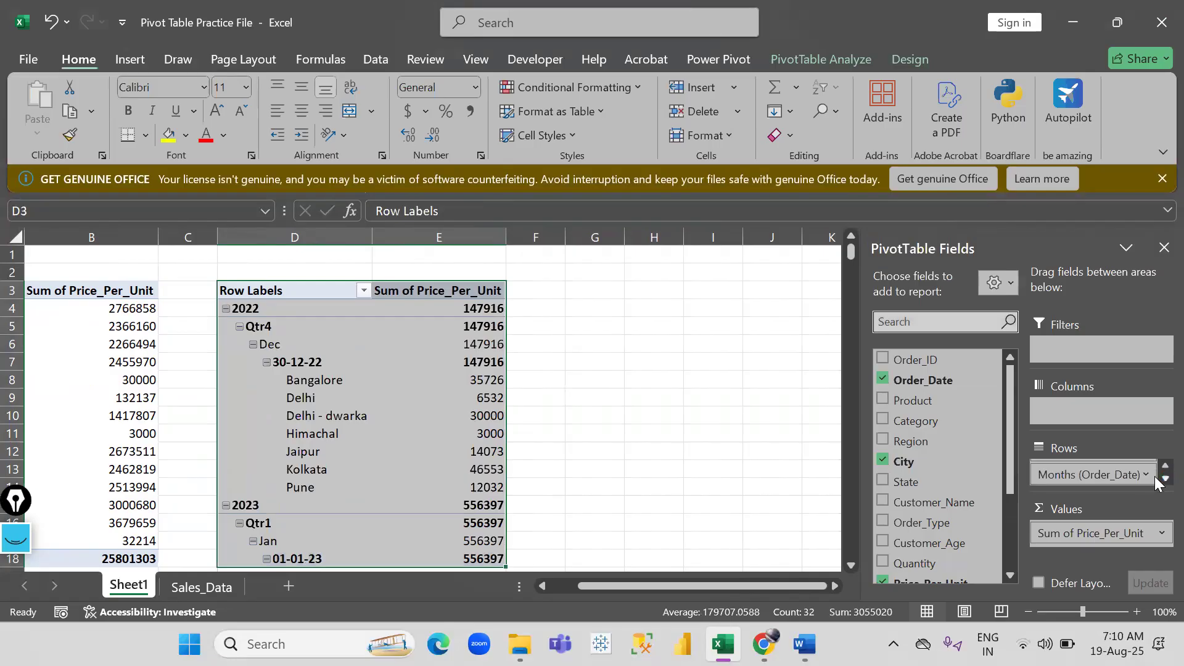
{"action": "left_click_drag", "start_coordinate": [1104, 473], "coordinate": [795, 424]}
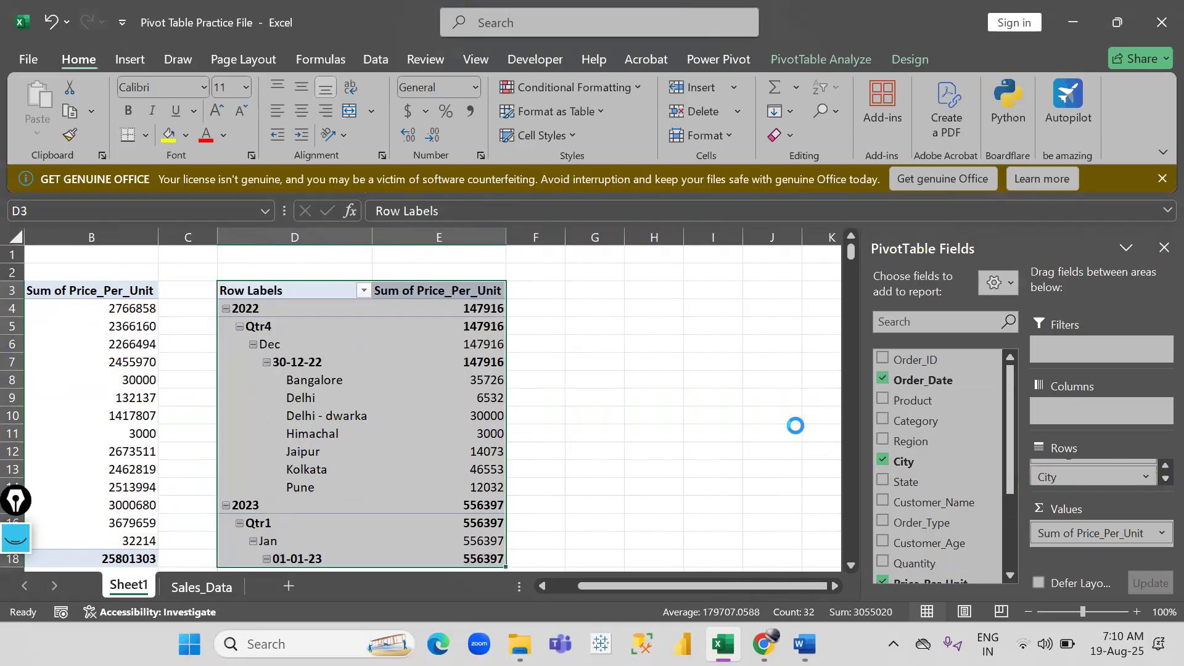
{"action": "scroll", "coordinate": [518, 421], "scroll_direction": "right", "scroll_amount": 1}
{"action": "scroll", "coordinate": [518, 420], "scroll_direction": "left", "scroll_amount": 1}
{"action": "scroll", "coordinate": [518, 420], "scroll_direction": "down", "scroll_amount": 1}
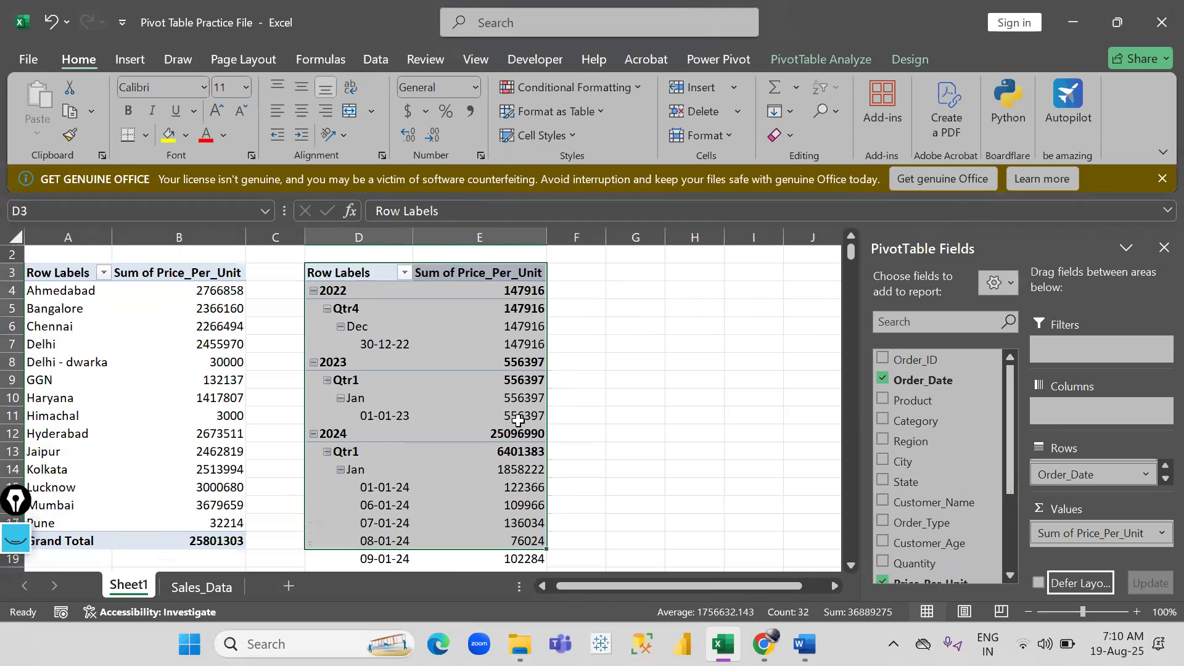
{"action": "left_click_drag", "start_coordinate": [343, 292], "coordinate": [355, 326]}
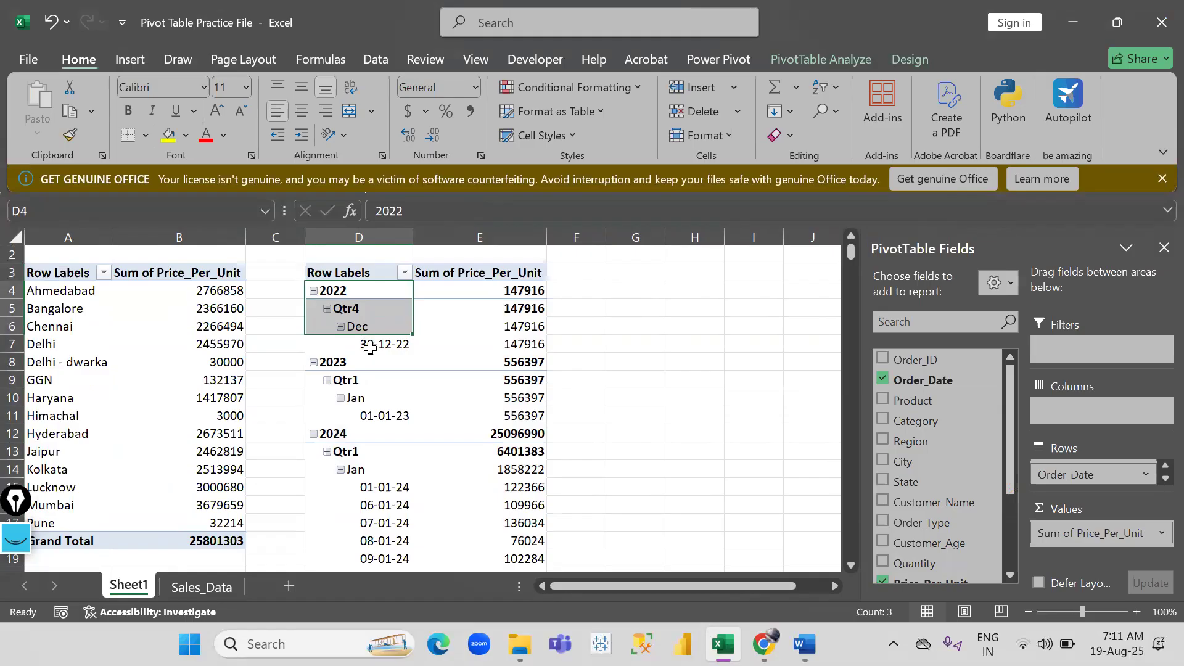
{"action": "left_click_drag", "start_coordinate": [349, 289], "coordinate": [362, 434]}
{"action": "left_click", "coordinate": [364, 344]}
{"action": "left_click", "coordinate": [365, 289]}
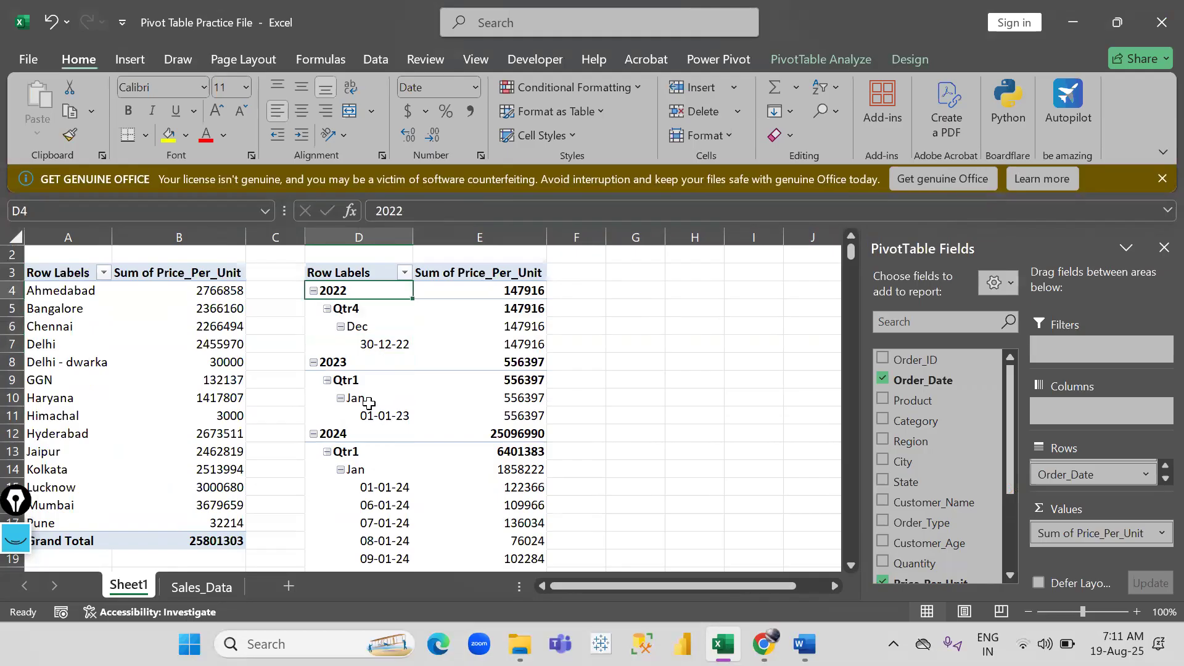
{"action": "left_click", "coordinate": [369, 407], "text": "shift"}
Ungroup the year, quarter and month levels of the Order_Date rows in the second pivot table.
{"action": "left_click", "coordinate": [352, 326]}
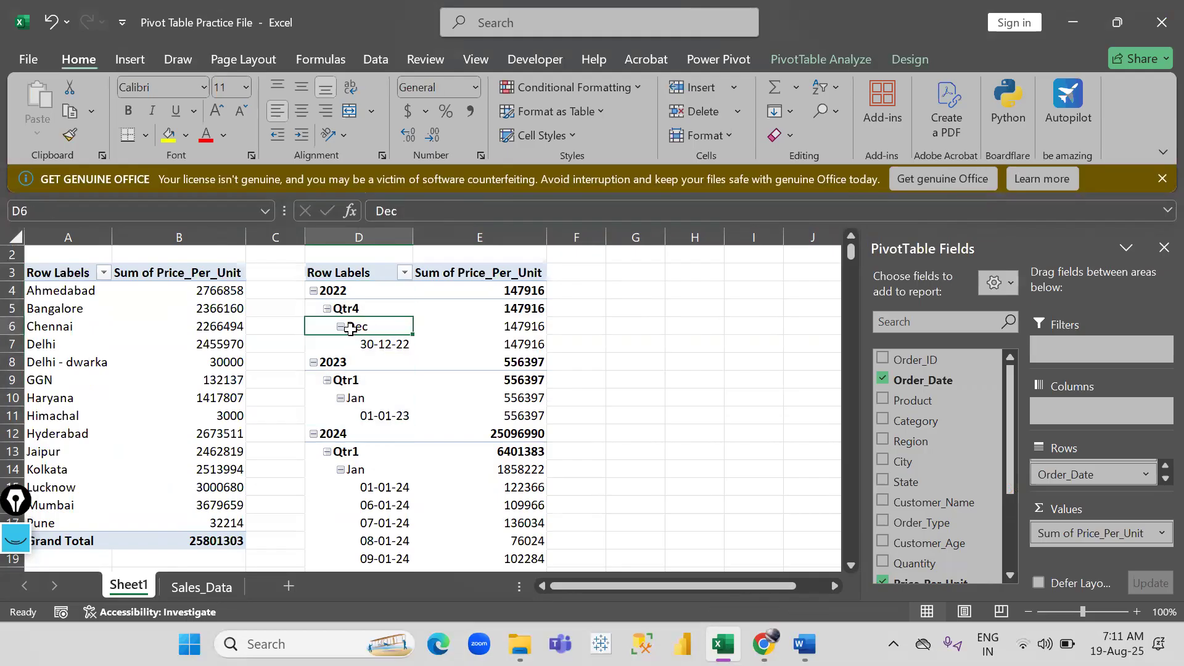
{"action": "left_click", "coordinate": [836, 57]}
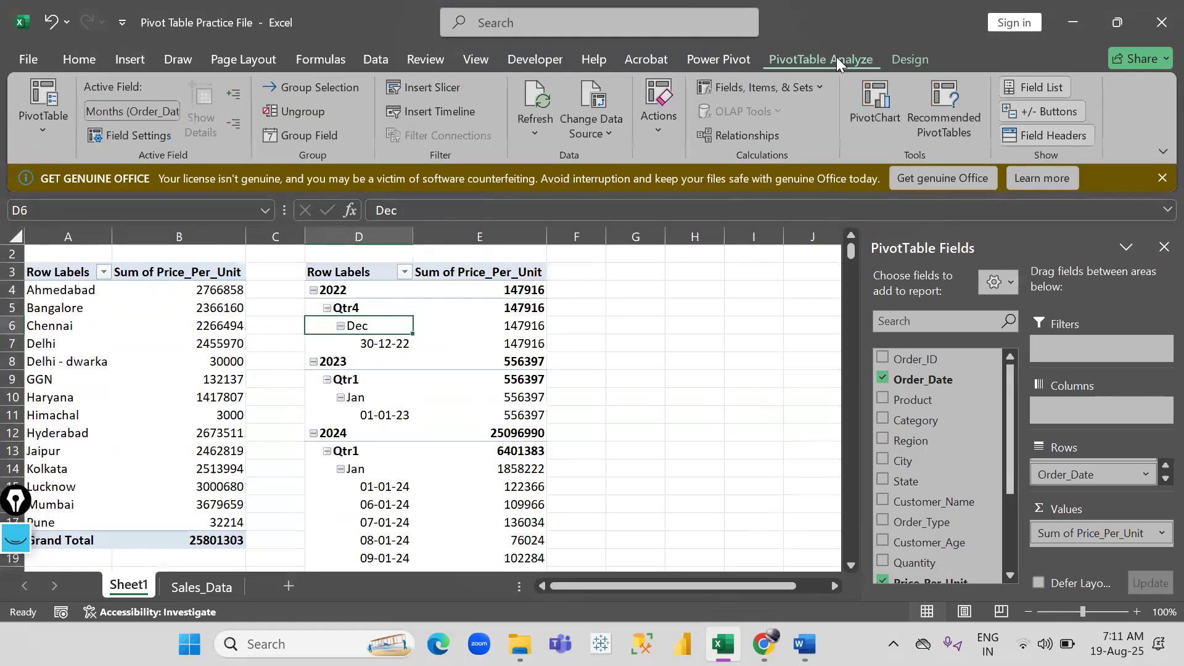
{"action": "left_click", "coordinate": [298, 105]}
Examine the individual order dates in the second pivot table's row labels.
{"action": "left_click_drag", "start_coordinate": [346, 295], "coordinate": [354, 472]}
{"action": "scroll", "coordinate": [354, 472], "scroll_direction": "down", "scroll_amount": 20}
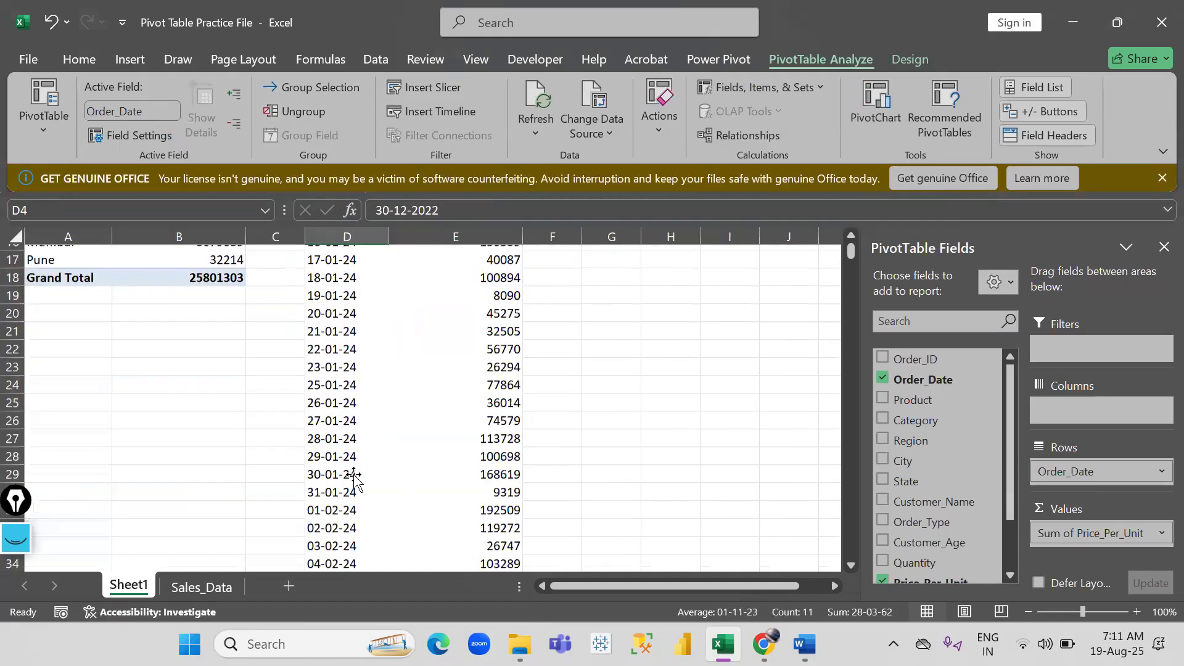
{"action": "scroll", "coordinate": [354, 472], "scroll_direction": "up", "scroll_amount": 20}
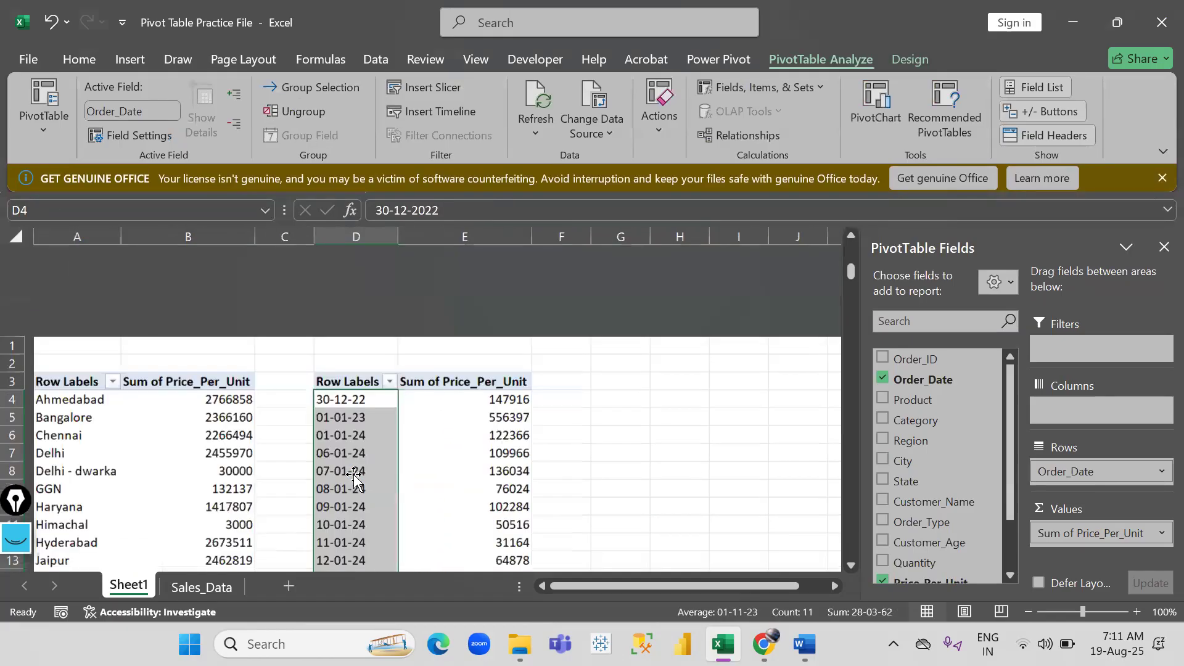
{"action": "left_click", "coordinate": [449, 357]}
{"action": "left_click_drag", "start_coordinate": [338, 308], "coordinate": [339, 427]}
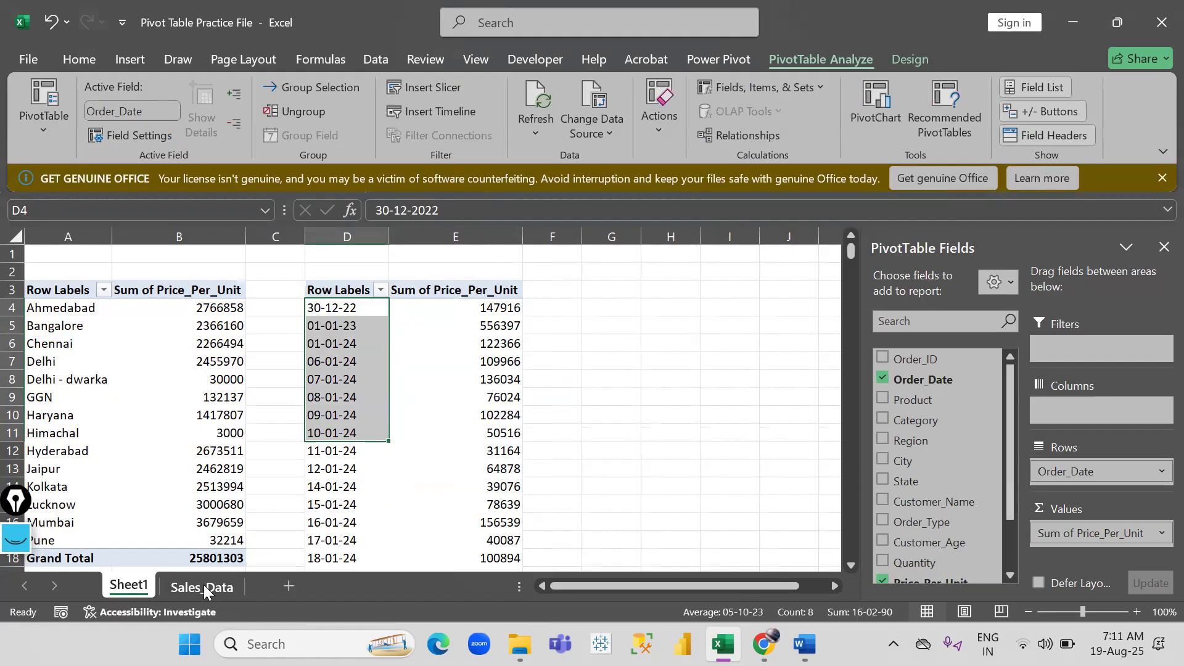
{"action": "left_click", "coordinate": [400, 482]}
{"action": "left_click_drag", "start_coordinate": [327, 307], "coordinate": [339, 412]}
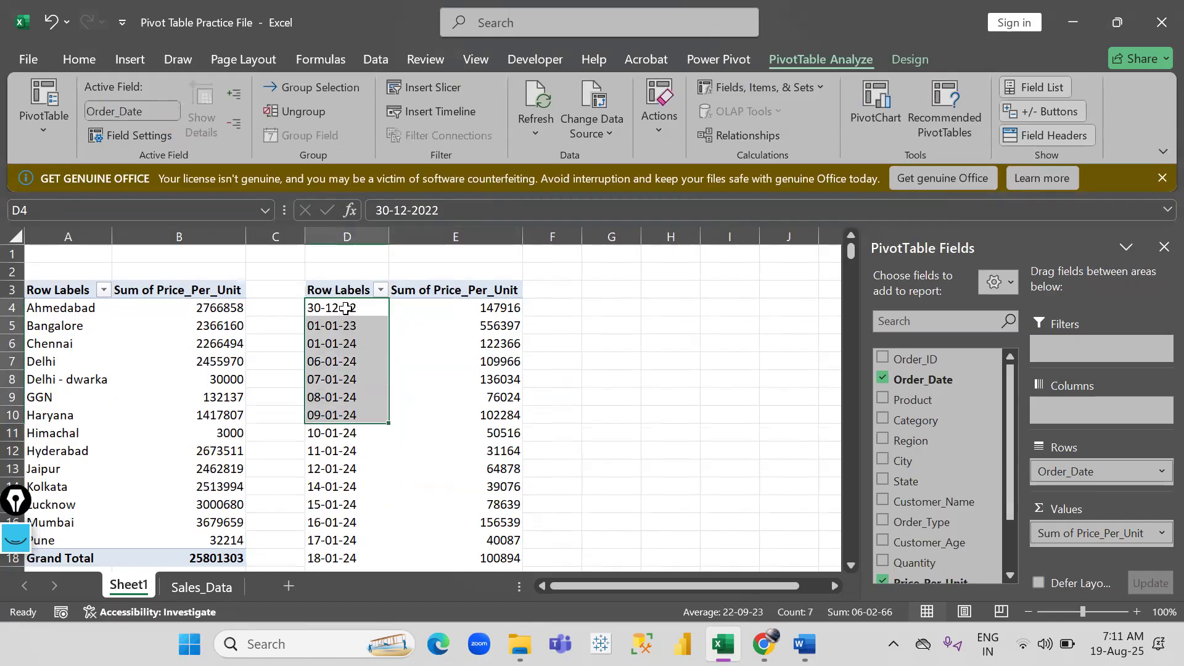
{"action": "left_click", "coordinate": [343, 397], "text": "shift"}
{"action": "left_click_drag", "start_coordinate": [345, 312], "coordinate": [345, 379]}
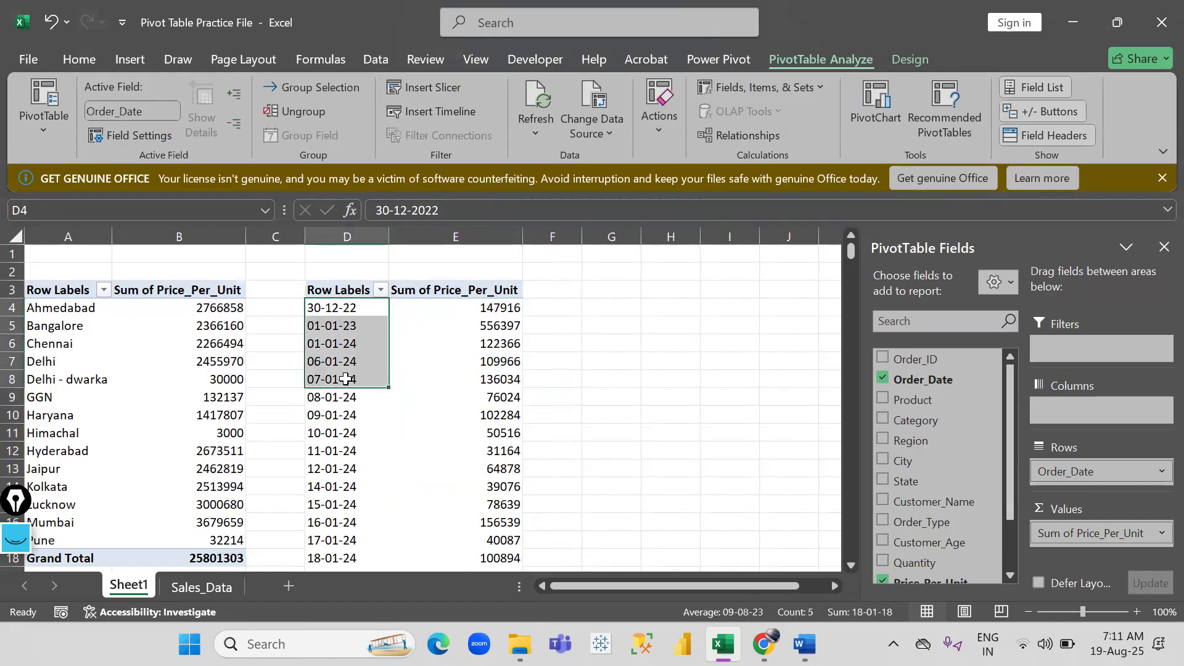
{"action": "left_click", "coordinate": [345, 379]}
Group the order dates in the second pivot table by Months, keeping the automatic start and end dates.
{"action": "left_click", "coordinate": [346, 341]}
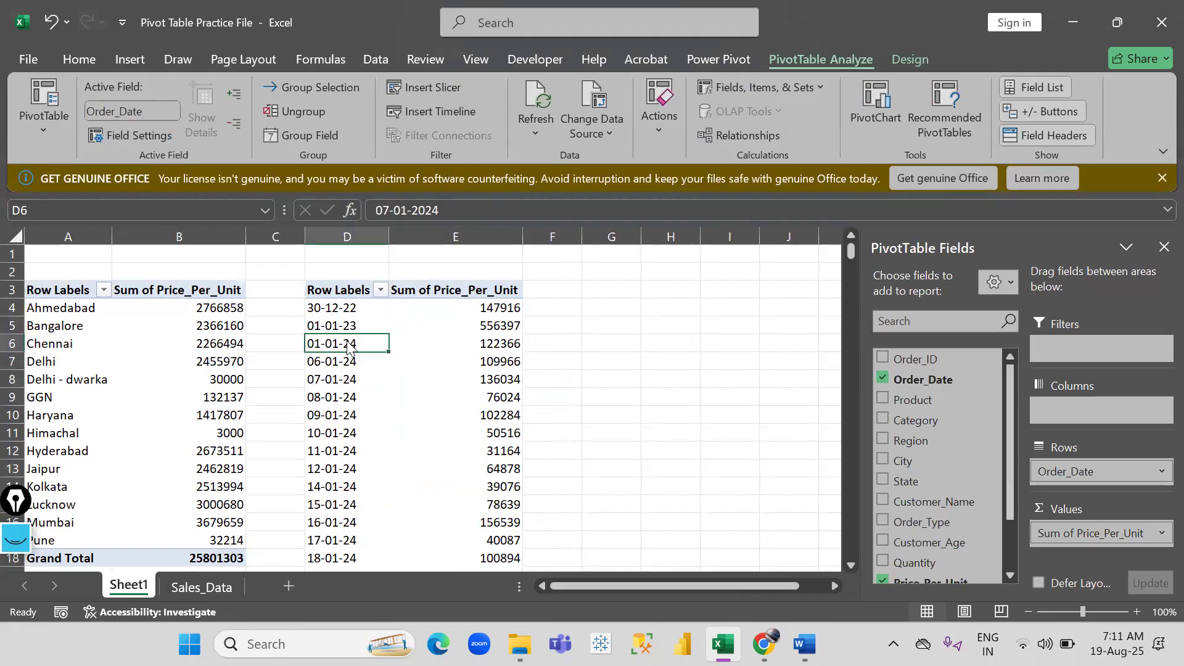
{"action": "right_click", "coordinate": [346, 341]}
{"action": "left_click", "coordinate": [408, 469]}
{"action": "left_click", "coordinate": [302, 88]}
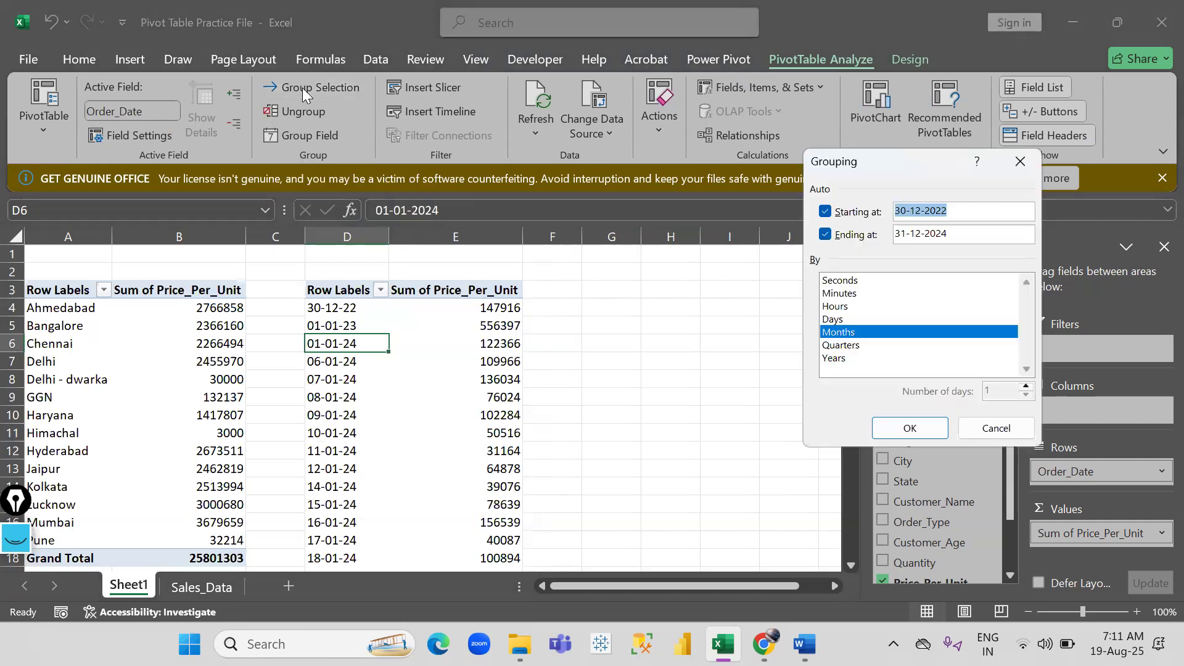
{"action": "left_click_drag", "start_coordinate": [875, 162], "coordinate": [669, 116]}
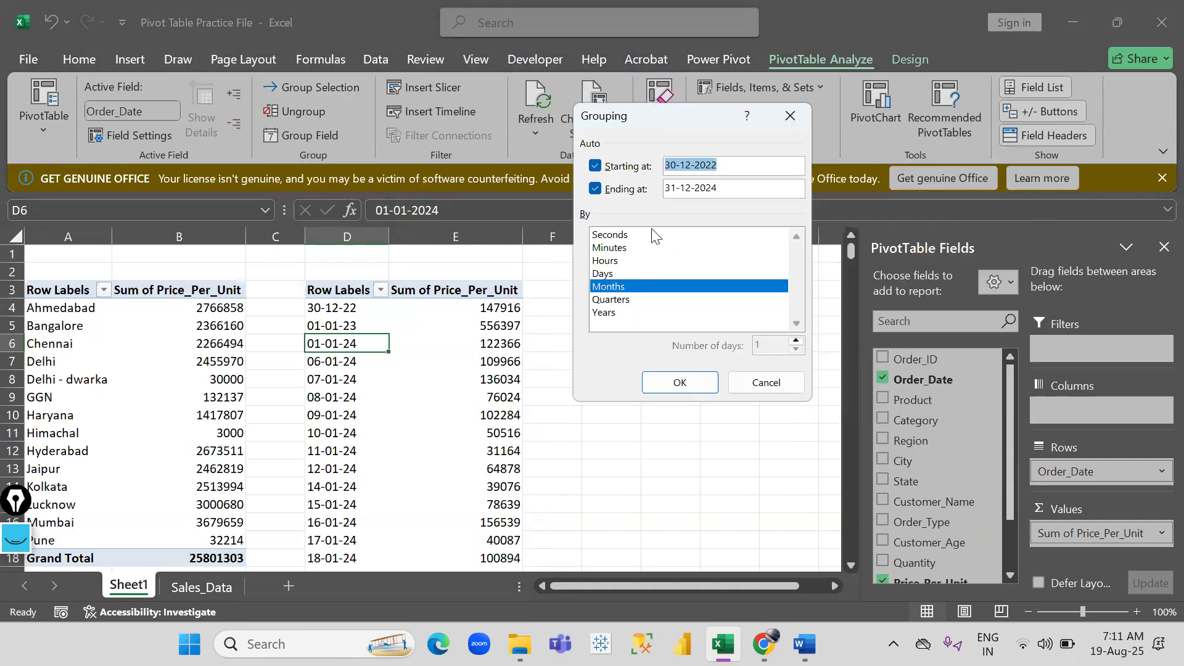
{"action": "left_click", "coordinate": [626, 288]}
{"action": "left_click", "coordinate": [618, 287]}
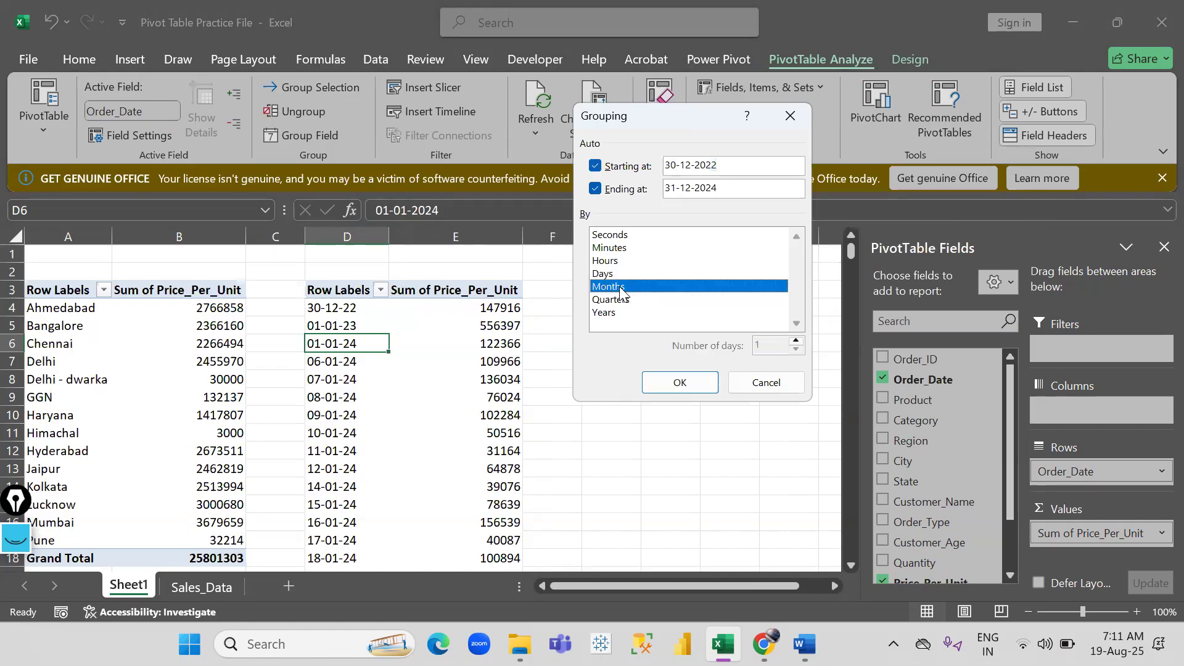
{"action": "left_click", "coordinate": [690, 385]}
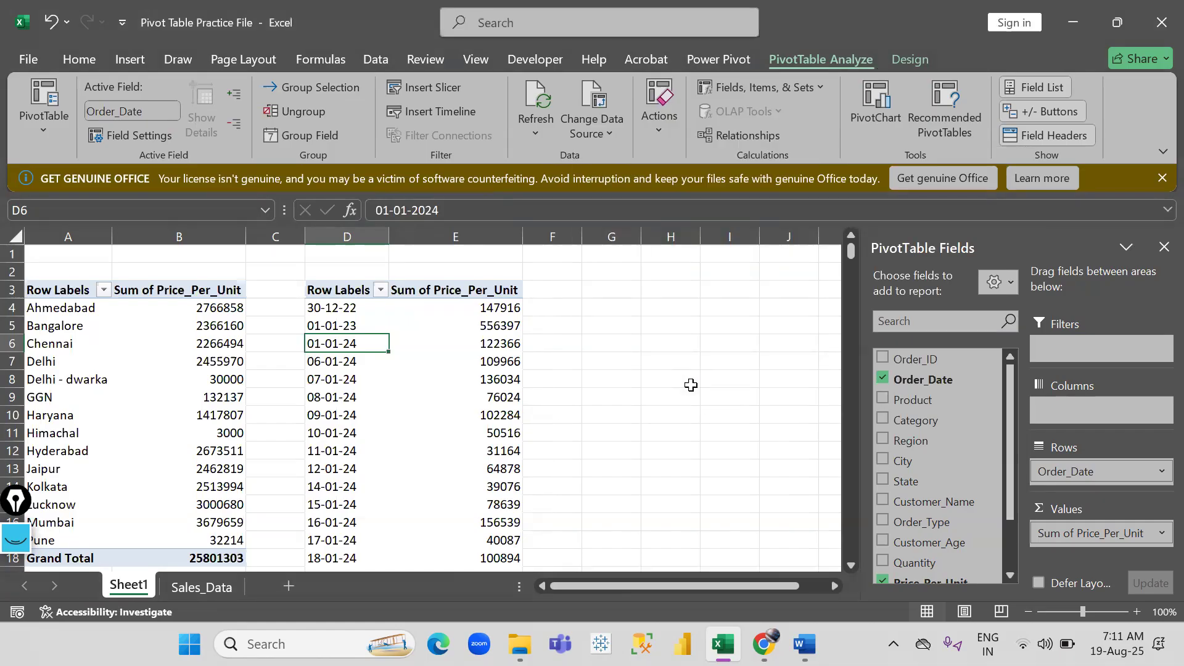
{"action": "left_click_drag", "start_coordinate": [327, 315], "coordinate": [323, 501]}
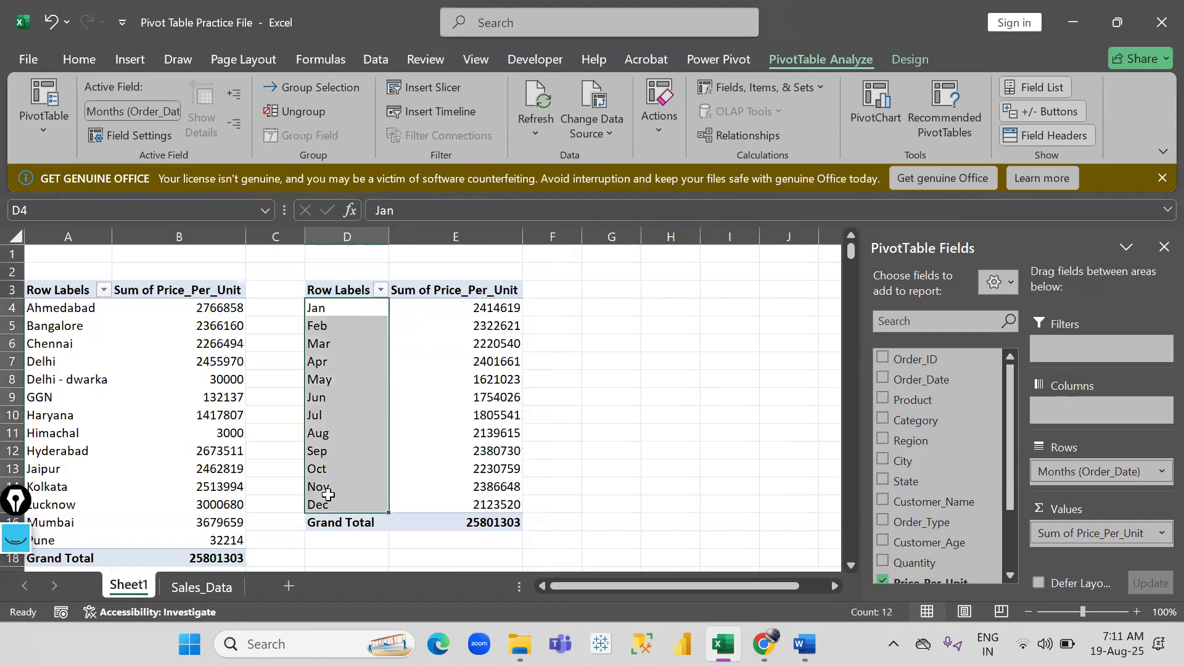
Add Quarters to the date grouping so the second pivot table is grouped by both Months and Quarters.
{"action": "left_click", "coordinate": [335, 327]}
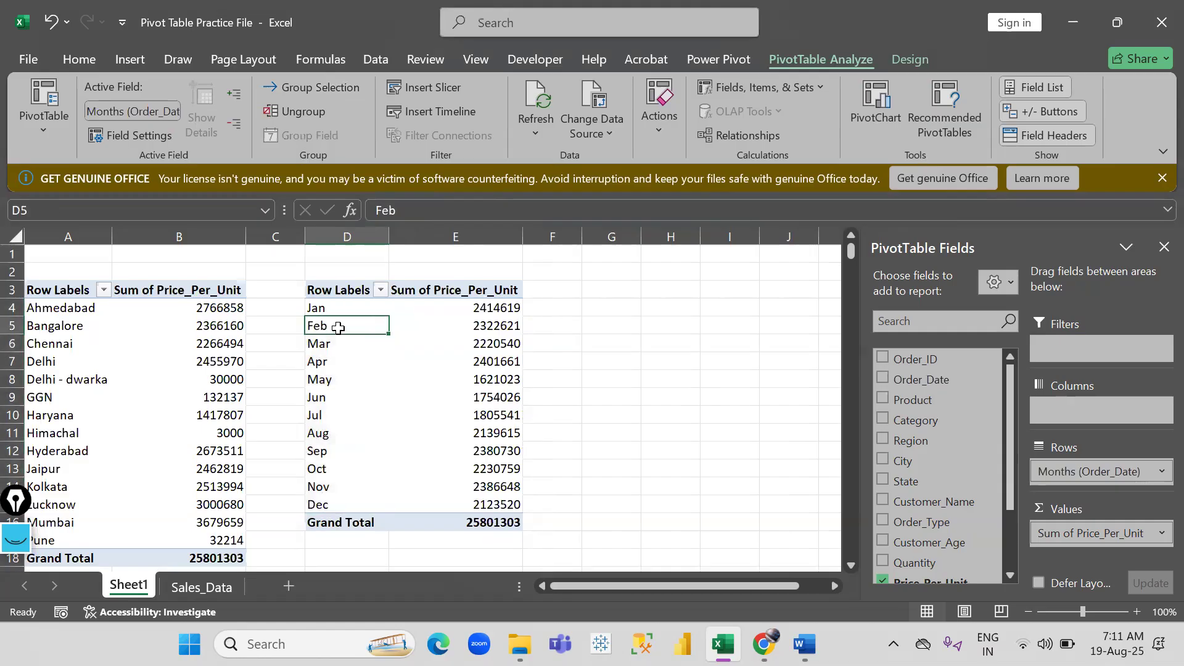
{"action": "right_click", "coordinate": [335, 327]}
{"action": "left_click", "coordinate": [412, 438]}
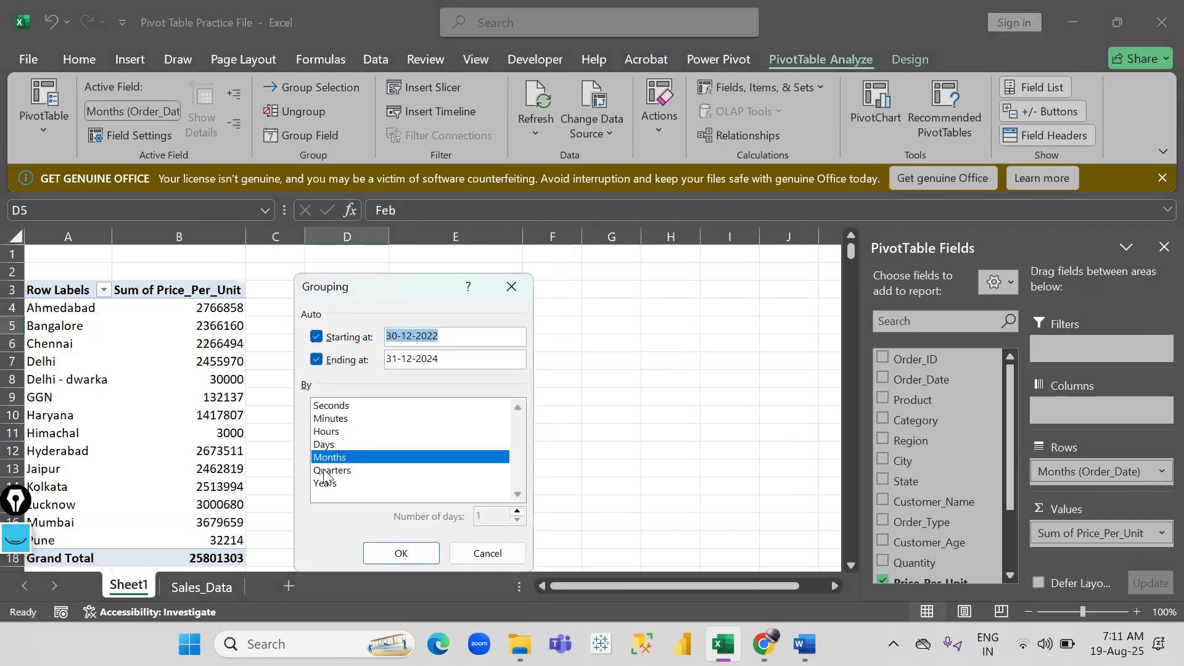
{"action": "left_click", "coordinate": [323, 470]}
{"action": "left_click", "coordinate": [382, 554]}
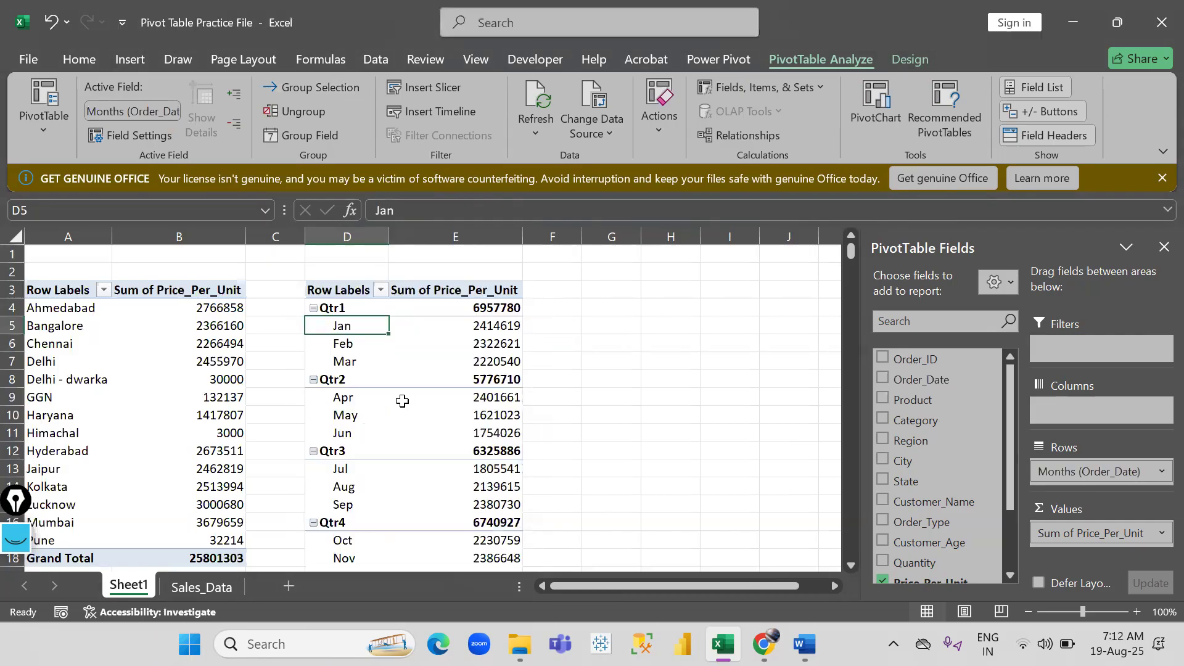
{"action": "left_click_drag", "start_coordinate": [411, 325], "coordinate": [444, 379]}
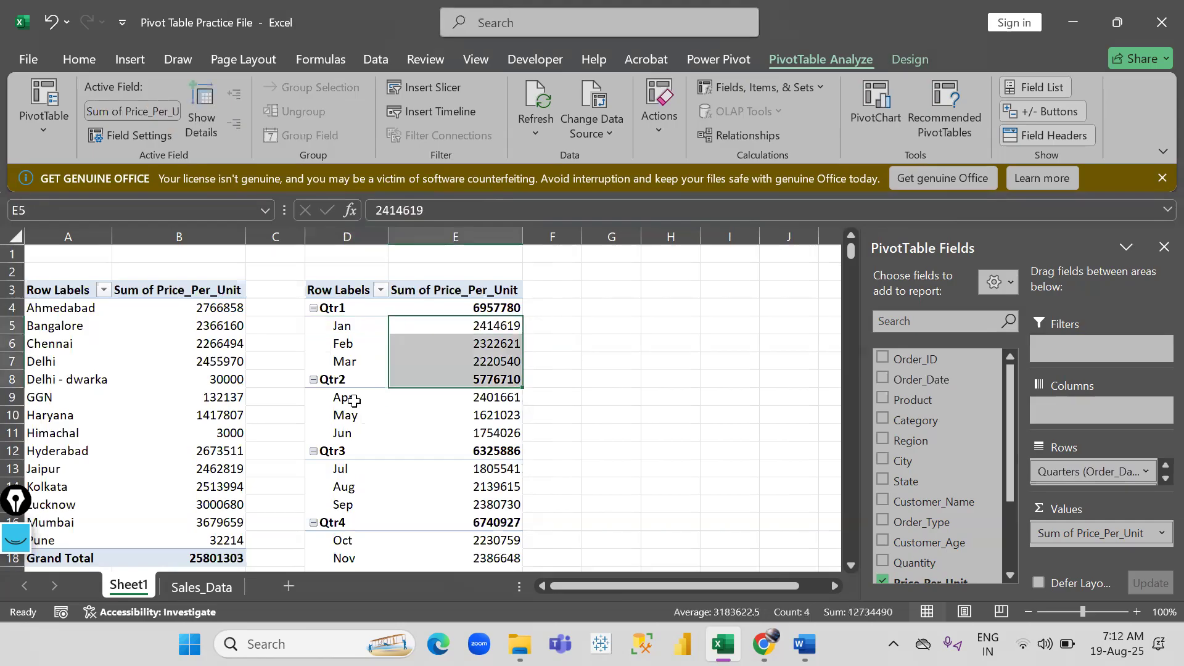
{"action": "left_click_drag", "start_coordinate": [353, 401], "coordinate": [355, 416]}
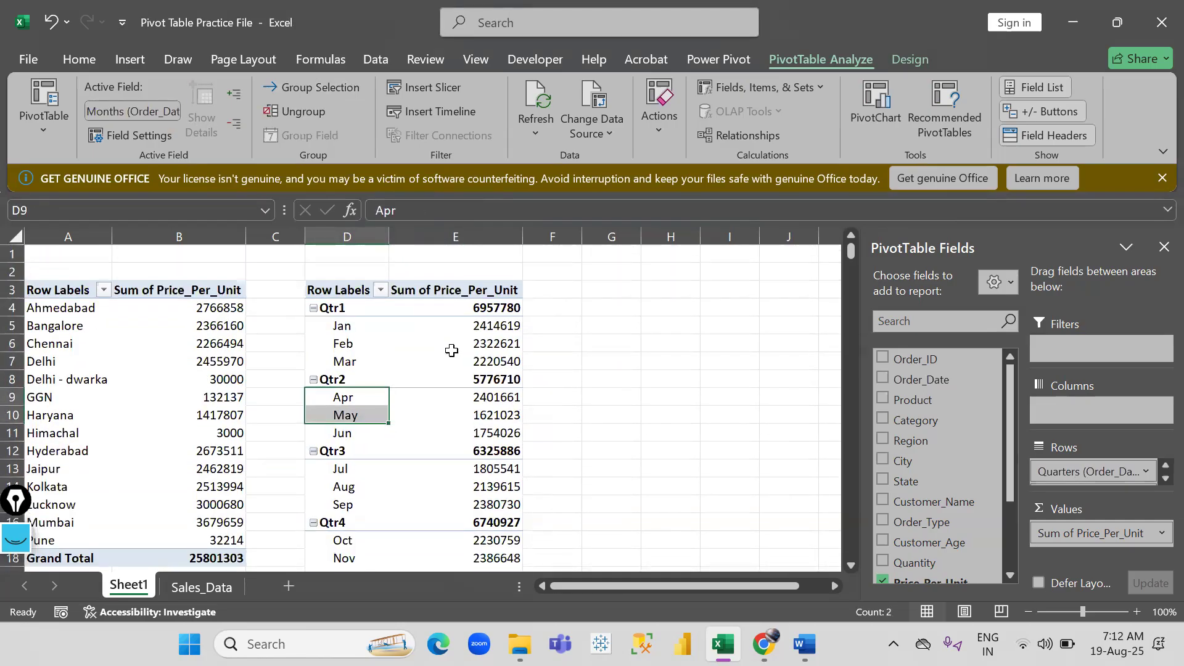
{"action": "left_click", "coordinate": [452, 351]}
{"action": "left_click", "coordinate": [341, 342]}
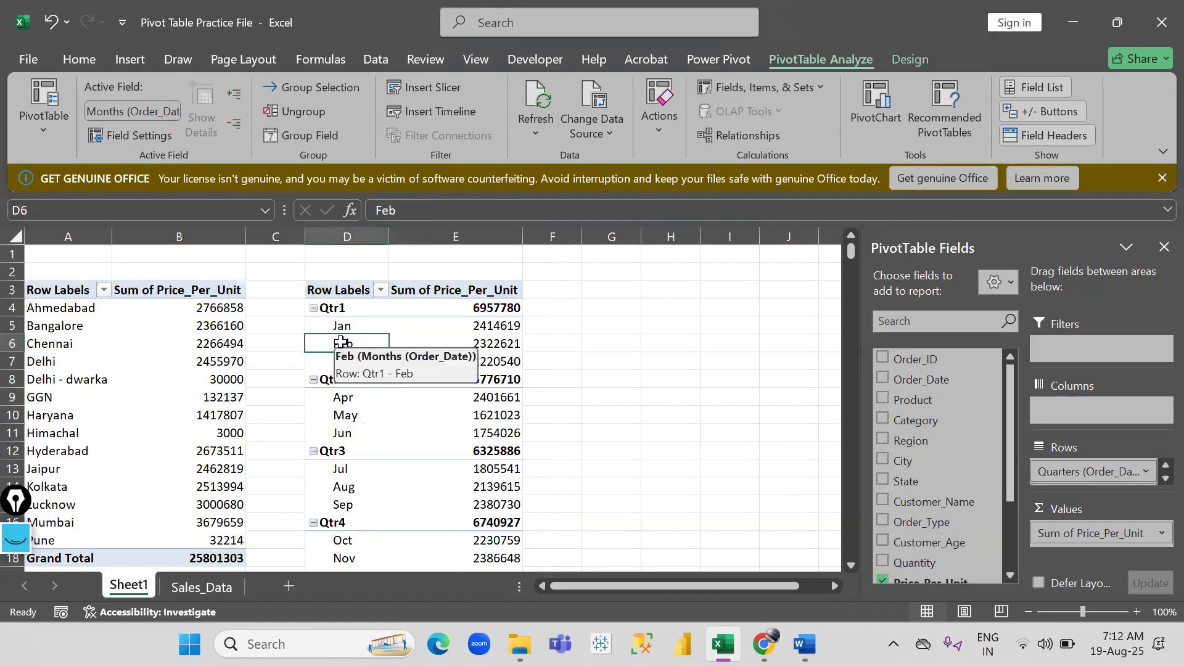
Copy the whole second pivot table to cell G3 and autofit columns G and H to their contents.
{"action": "left_click", "coordinate": [390, 326]}
{"action": "key", "text": "ctrl+a"}
{"action": "key", "text": "ctrl+c"}
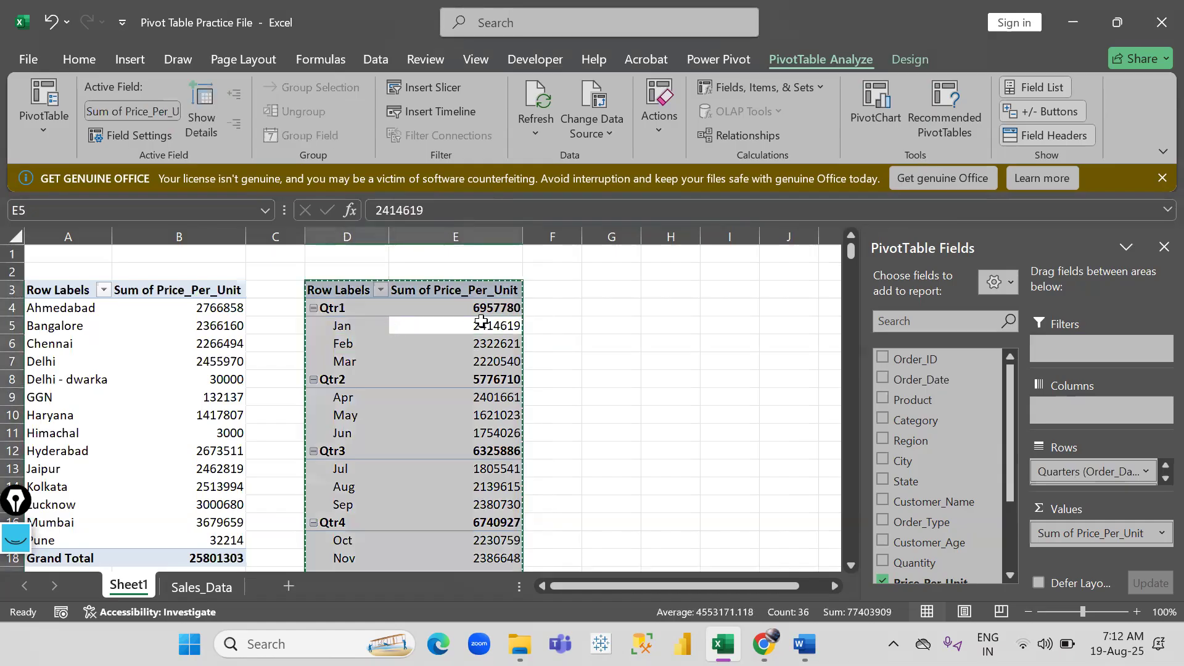
{"action": "scroll", "coordinate": [552, 303], "scroll_direction": "right", "scroll_amount": 3}
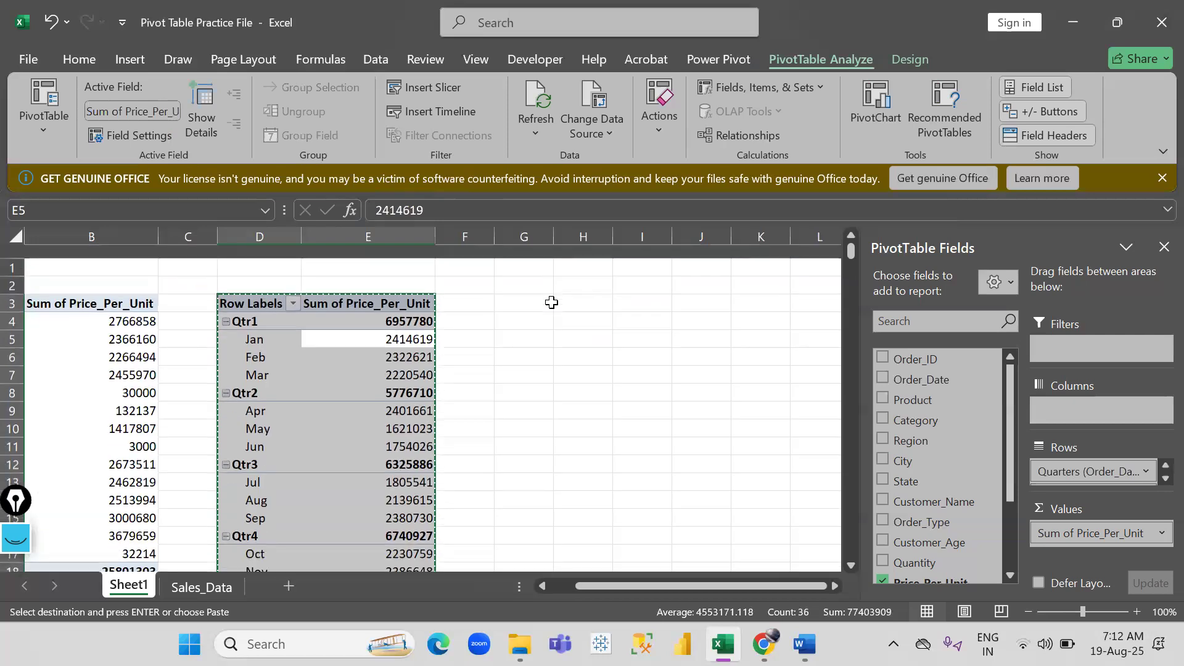
{"action": "left_click", "coordinate": [542, 291]}
{"action": "key", "text": "ctrl+v"}
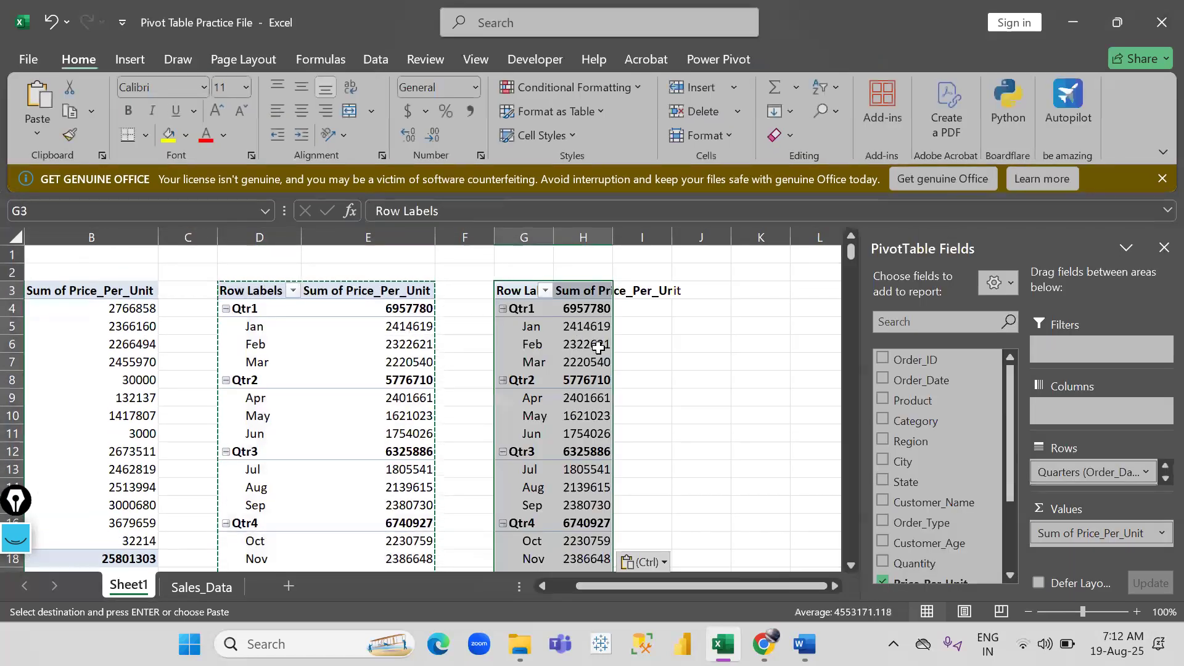
{"action": "scroll", "coordinate": [598, 347], "scroll_direction": "right", "scroll_amount": 3}
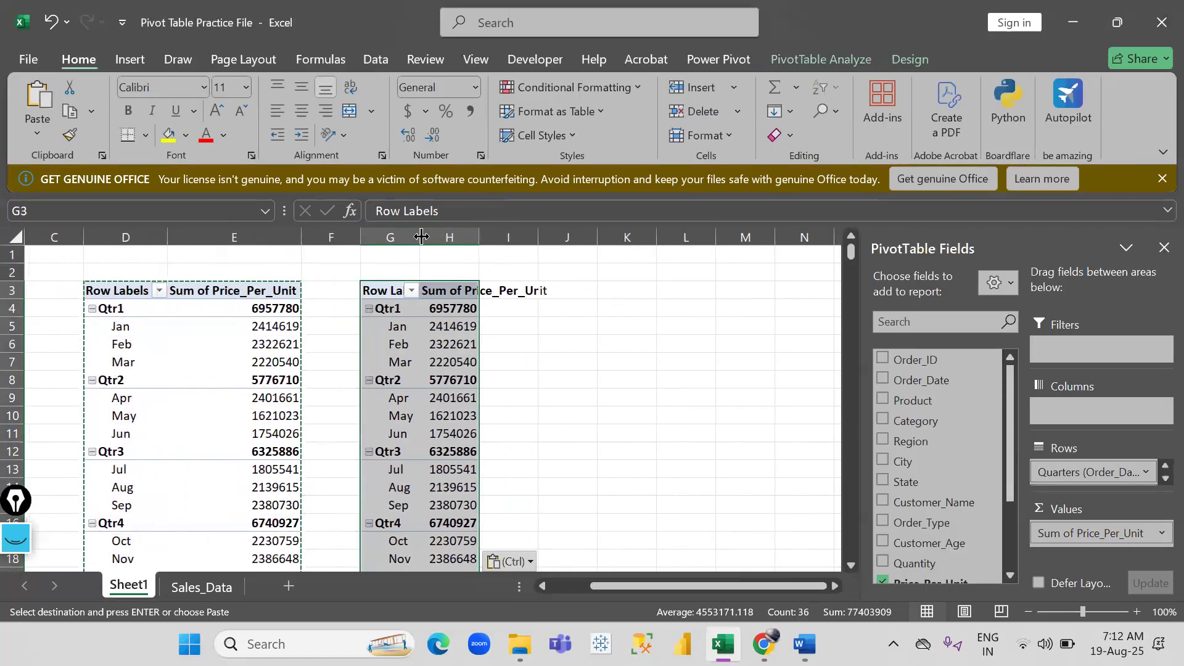
{"action": "double_click", "coordinate": [422, 236]}
{"action": "double_click", "coordinate": [503, 236]}
Regroup the copied pivot table's order dates by Days only, with the number of days set to 7.
{"action": "left_click", "coordinate": [402, 343]}
{"action": "left_click", "coordinate": [402, 327]}
{"action": "left_click", "coordinate": [828, 56]}
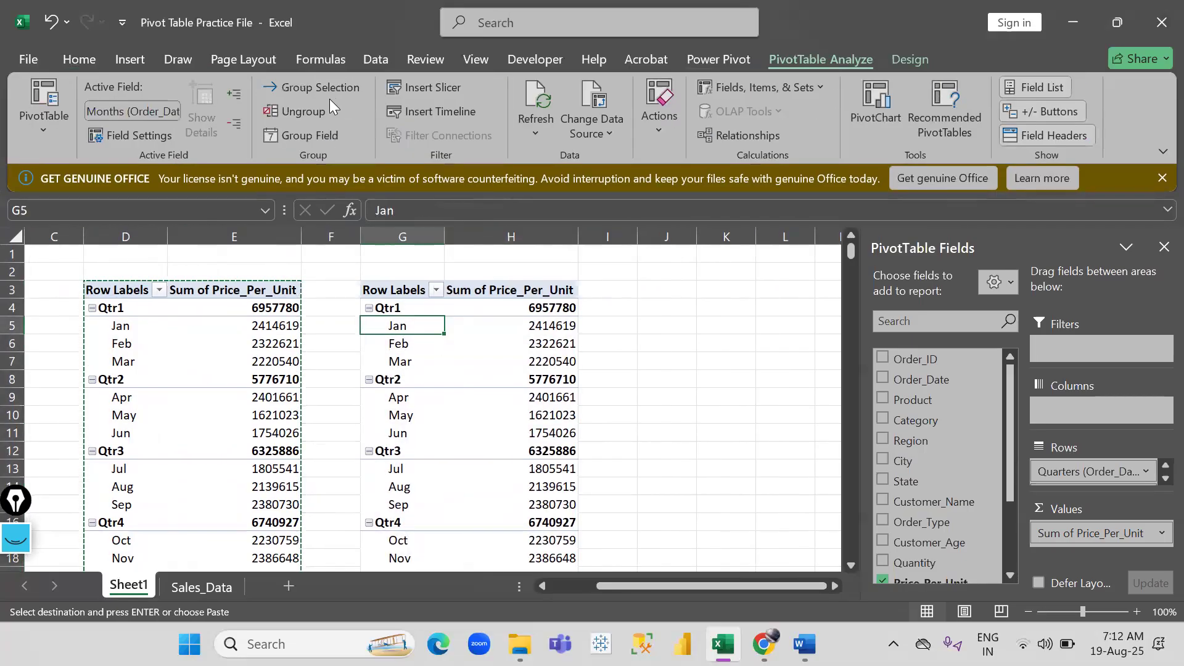
{"action": "left_click", "coordinate": [306, 89]}
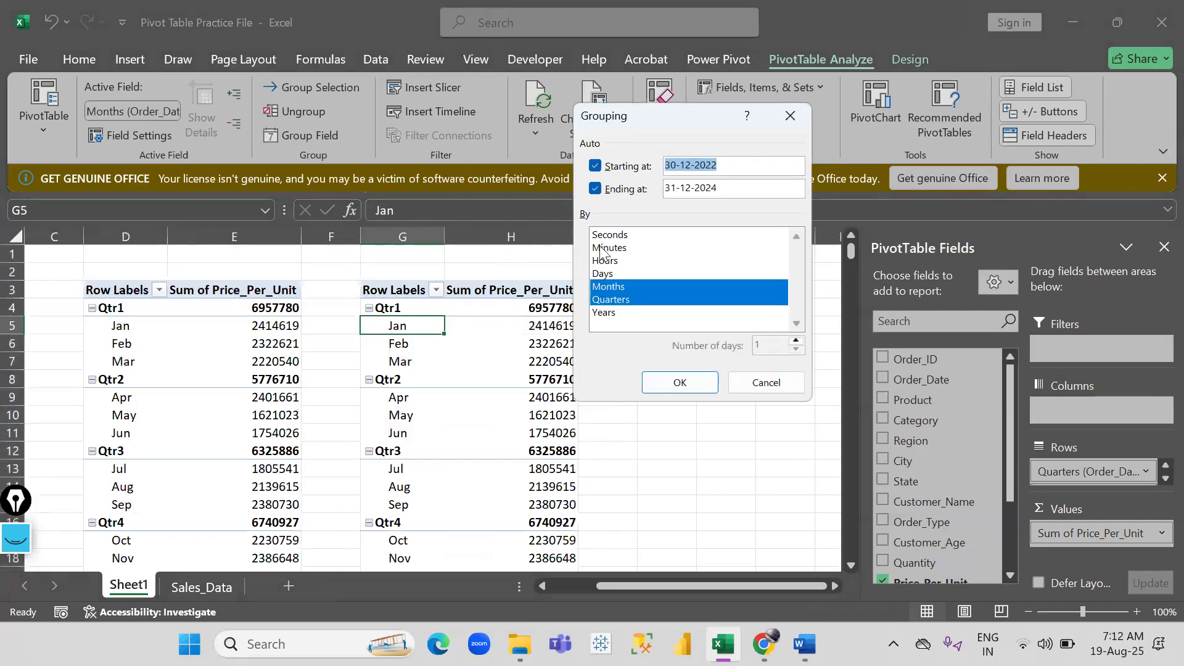
{"action": "left_click", "coordinate": [611, 285]}
{"action": "left_click", "coordinate": [611, 274]}
{"action": "left_click", "coordinate": [617, 300]}
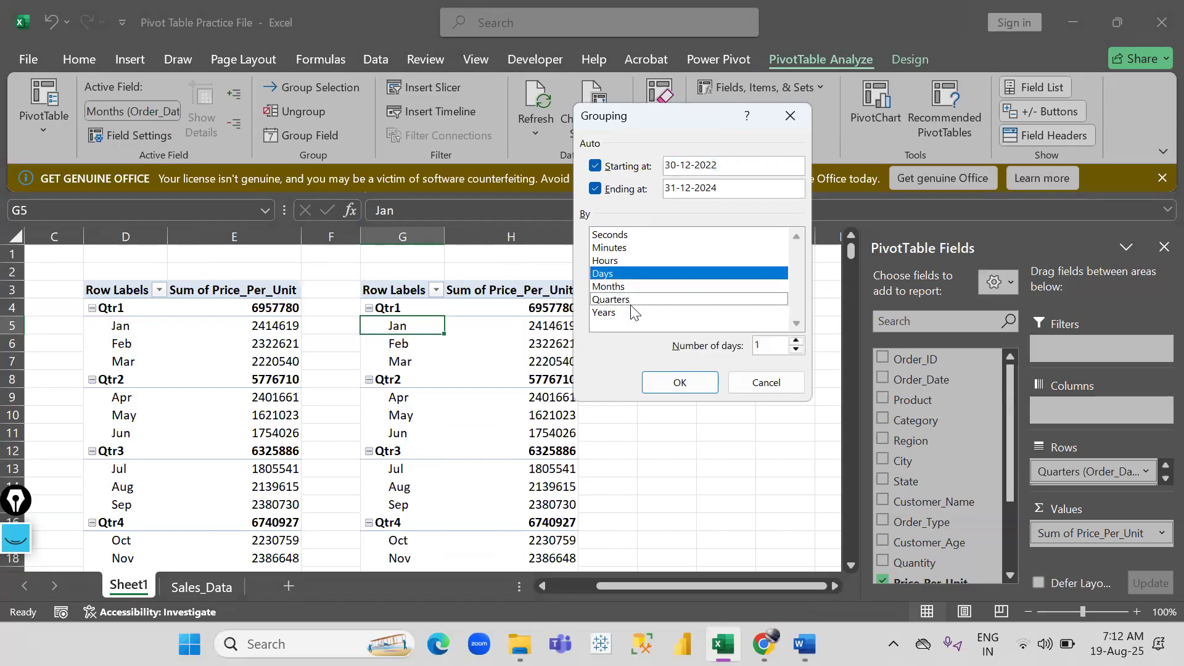
{"action": "triple_click", "coordinate": [797, 342]}
{"action": "left_click", "coordinate": [796, 342]}
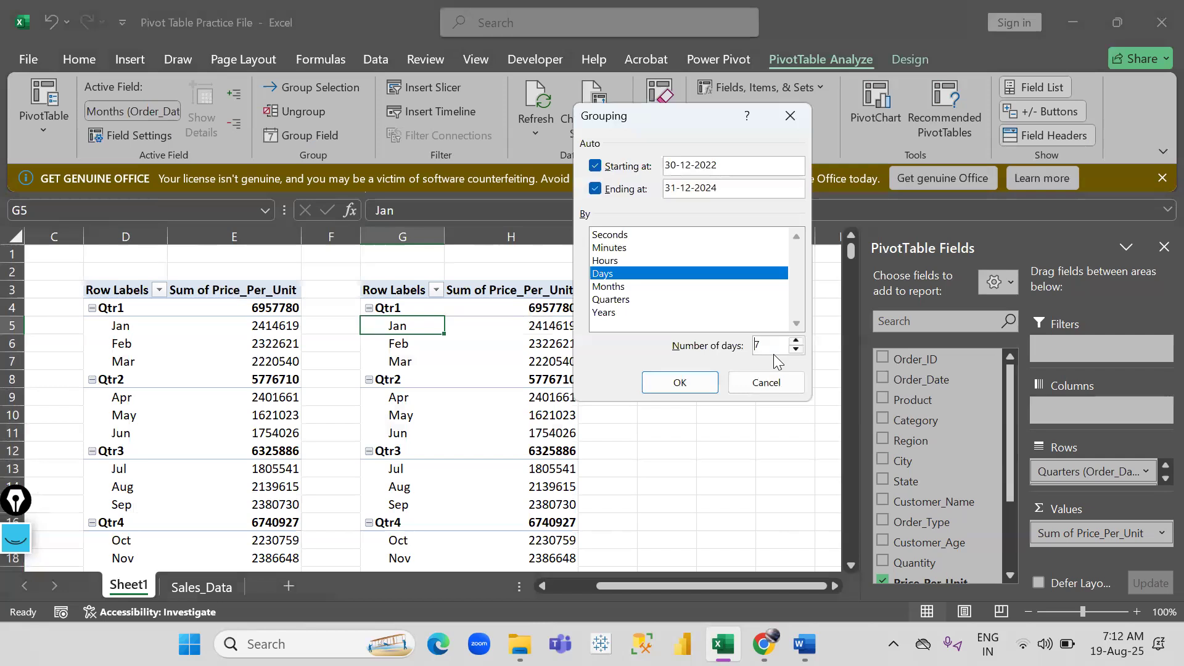
{"action": "left_click", "coordinate": [680, 382]}
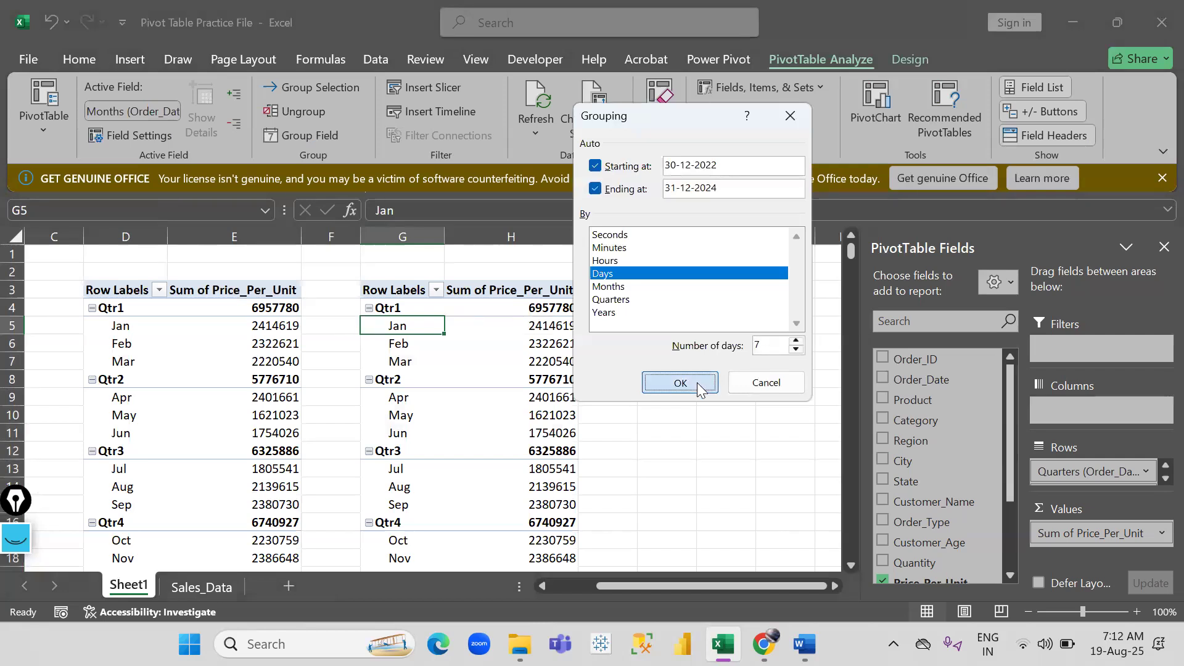
Examine the seven-day date ranges and their price sums in the copied pivot table.
{"action": "left_click", "coordinate": [475, 414]}
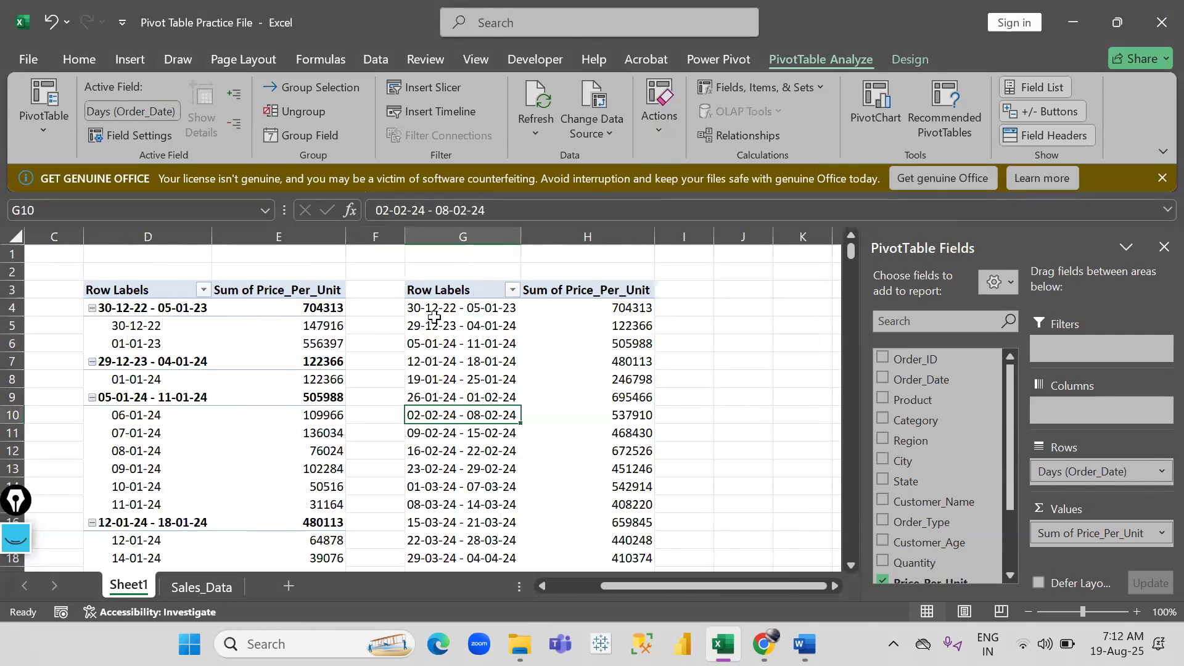
{"action": "left_click", "coordinate": [424, 311]}
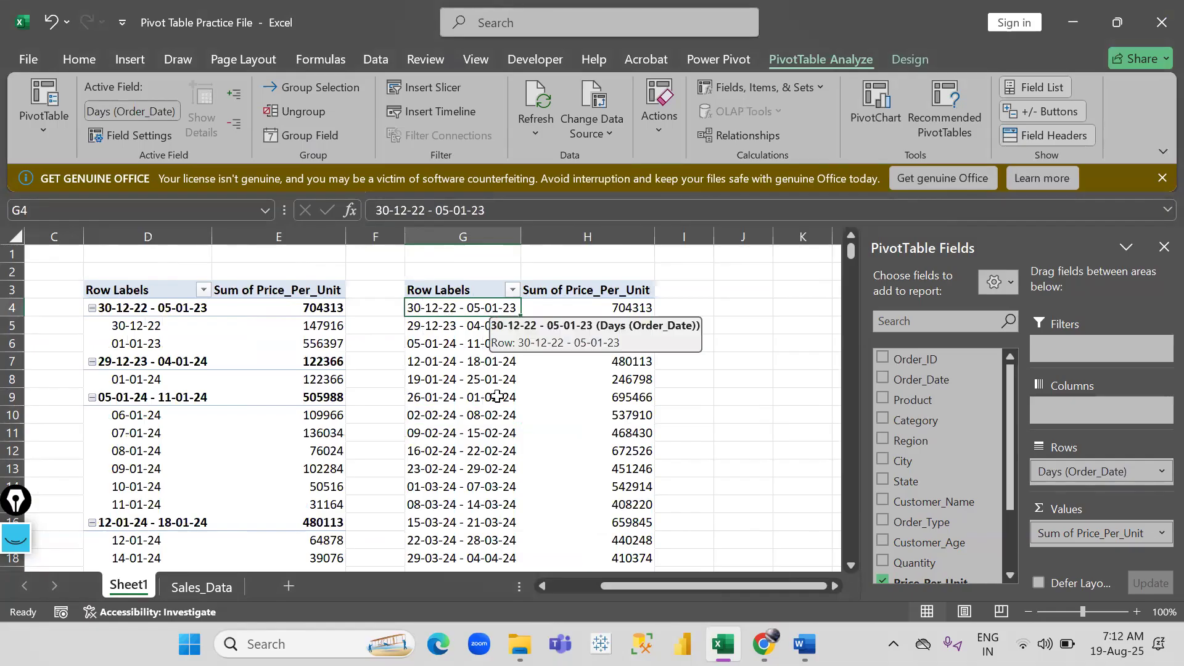
{"action": "left_click_drag", "start_coordinate": [455, 344], "coordinate": [459, 414]}
{"action": "left_click", "coordinate": [428, 310]}
{"action": "left_click", "coordinate": [616, 305]}
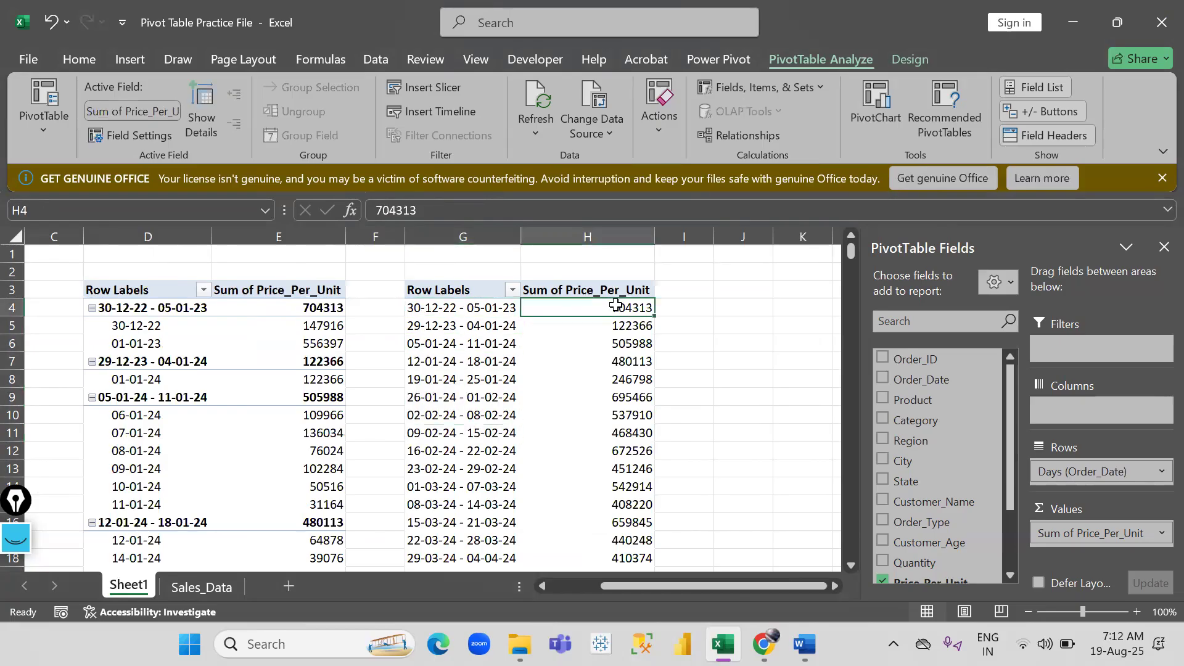
{"action": "left_click_drag", "start_coordinate": [431, 314], "coordinate": [471, 497]}
{"action": "left_click_drag", "start_coordinate": [464, 381], "coordinate": [466, 437]}
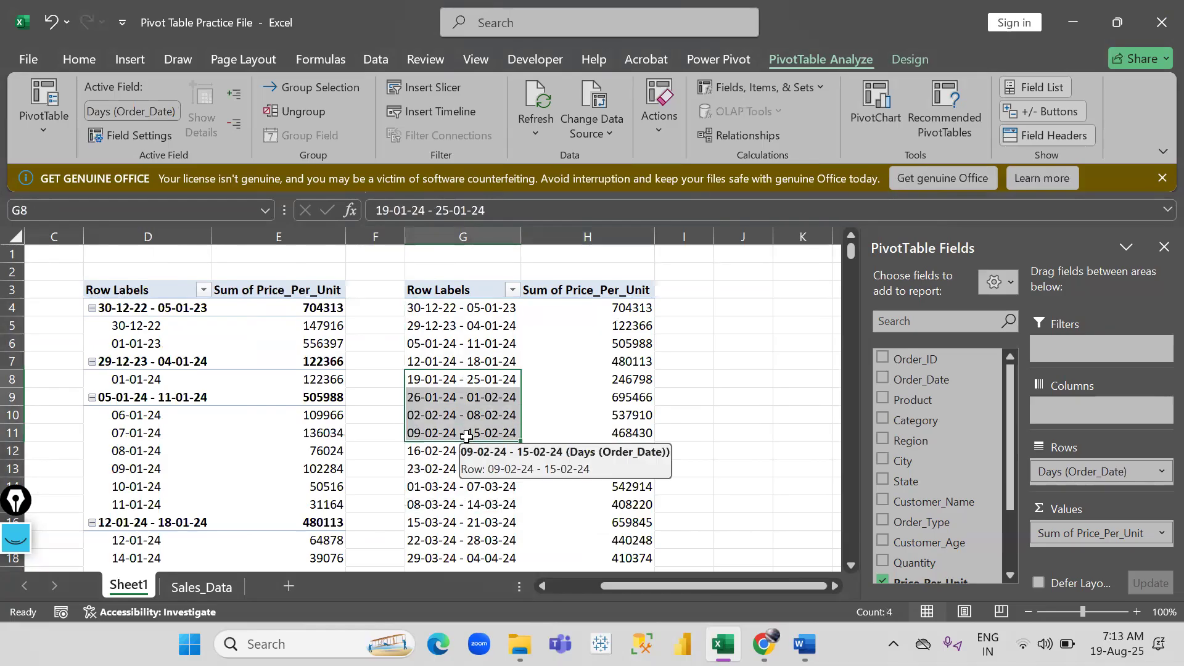
{"action": "left_click", "coordinate": [462, 361]}
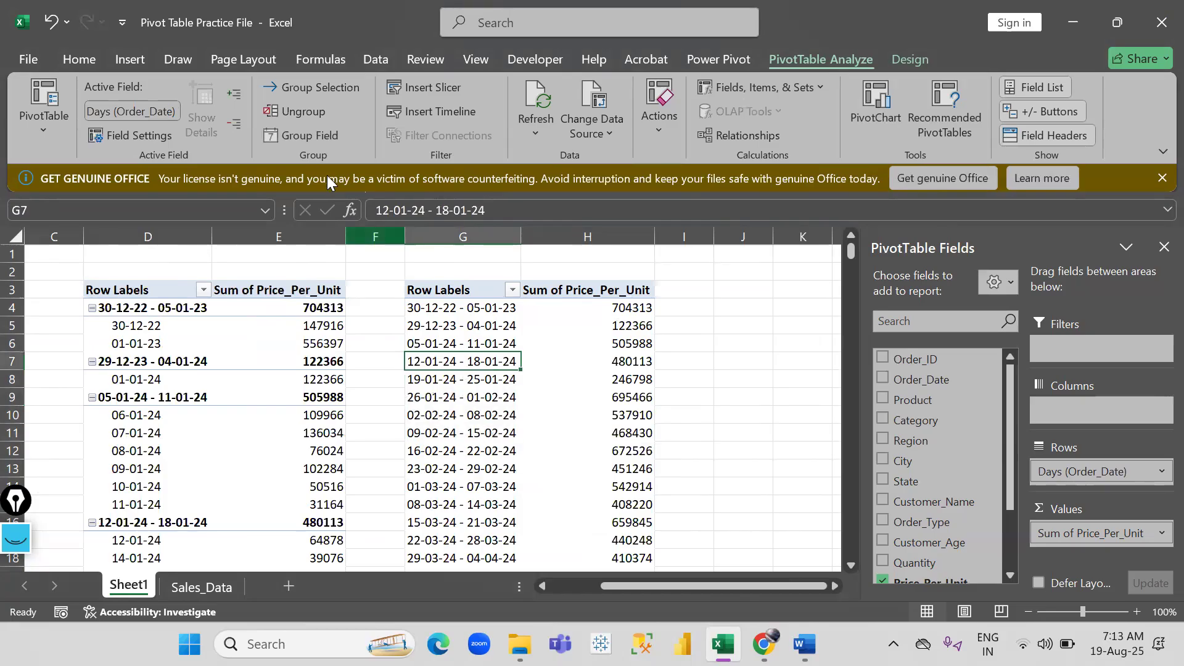
Ungroup the seven-day date ranges in the copied pivot table and undo the ungrouping.
{"action": "left_click", "coordinate": [309, 134]}
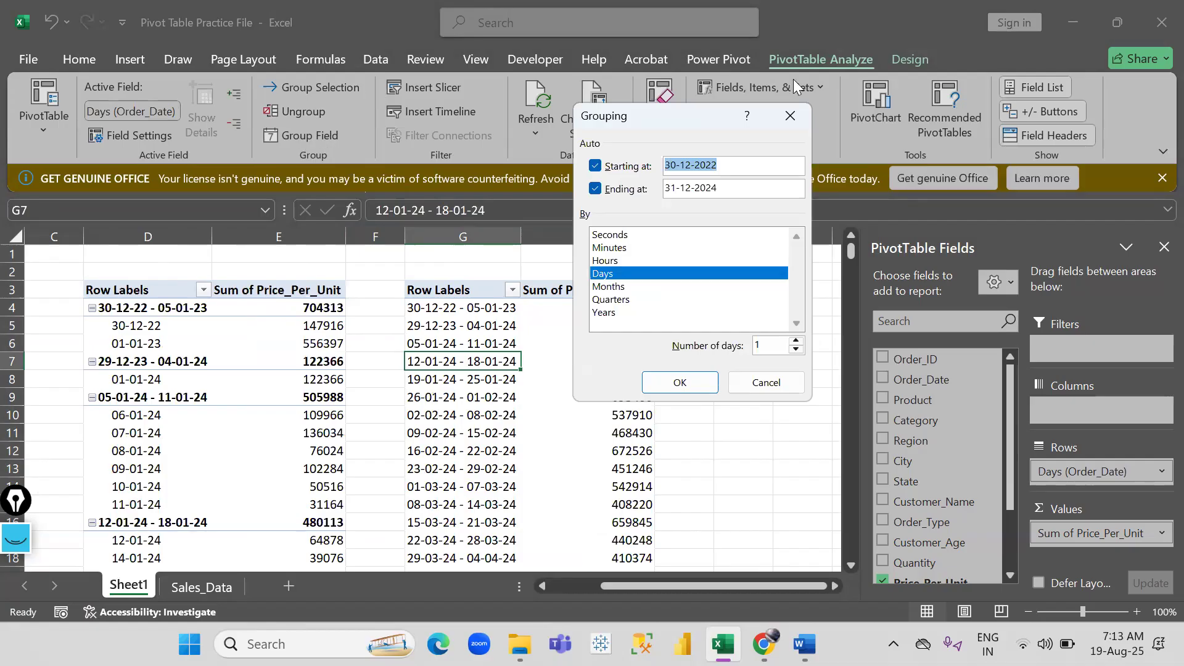
{"action": "left_click", "coordinate": [790, 116]}
{"action": "left_click", "coordinate": [295, 112]}
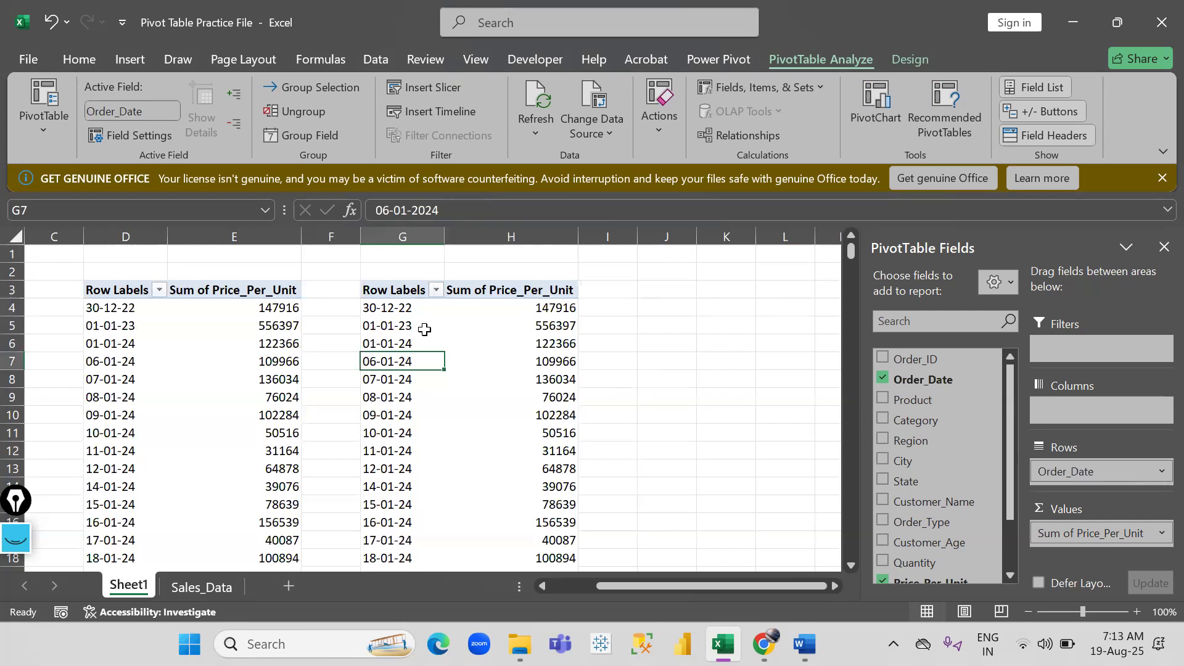
{"action": "key", "text": "ctrl+z"}
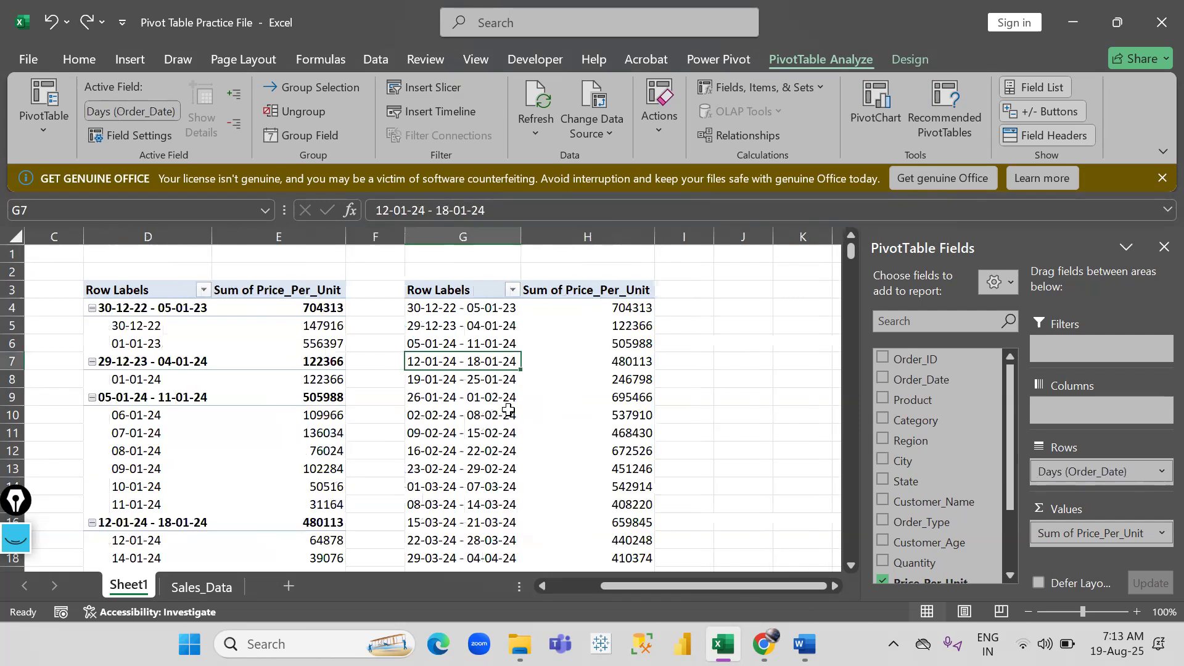
Insert a Region slicer for the copied pivot table and place it in the empty cells beside the table.
{"action": "scroll", "coordinate": [508, 410], "scroll_direction": "right", "scroll_amount": 1}
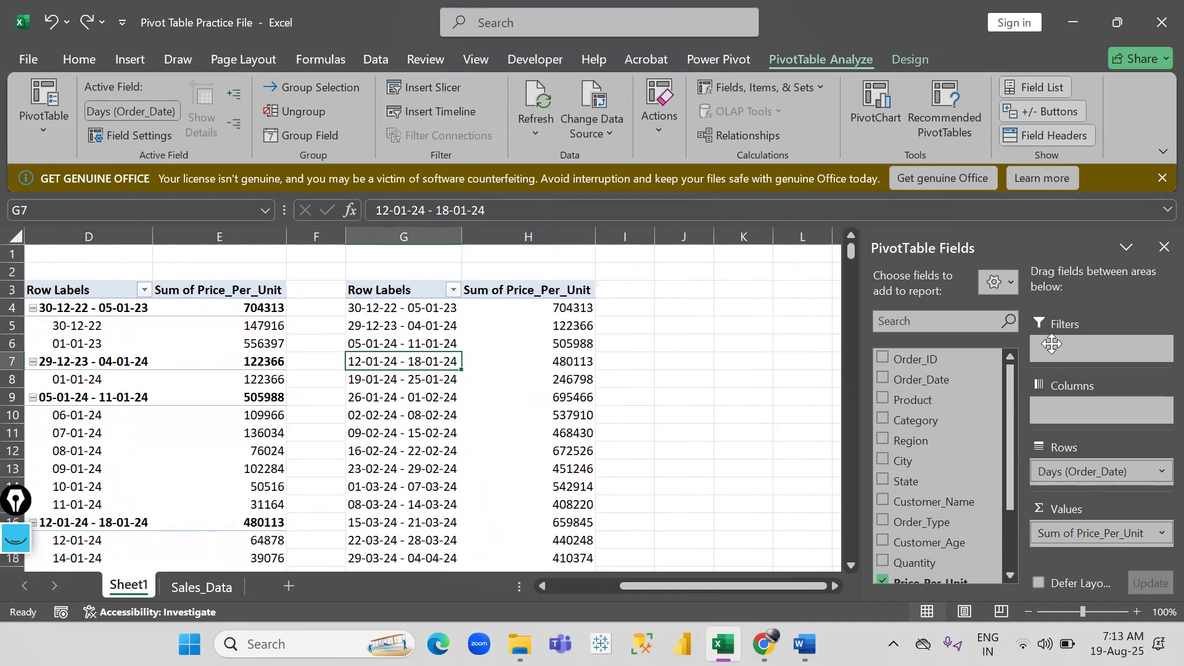
{"action": "left_click", "coordinate": [450, 90]}
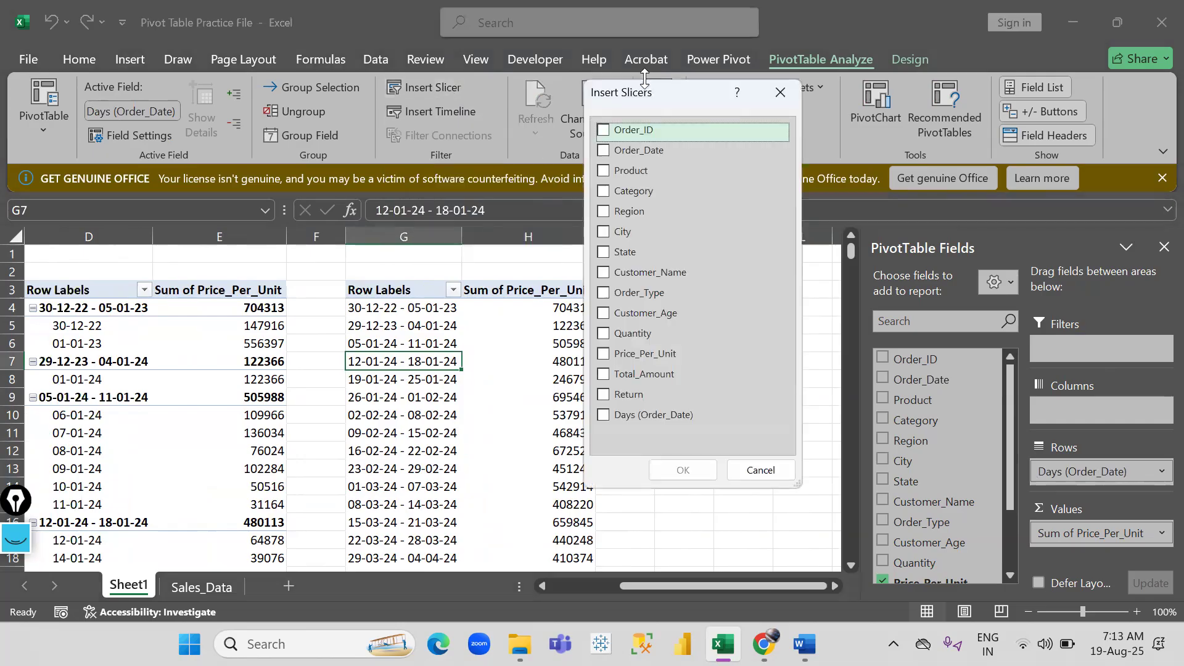
{"action": "left_click_drag", "start_coordinate": [649, 96], "coordinate": [861, 100]}
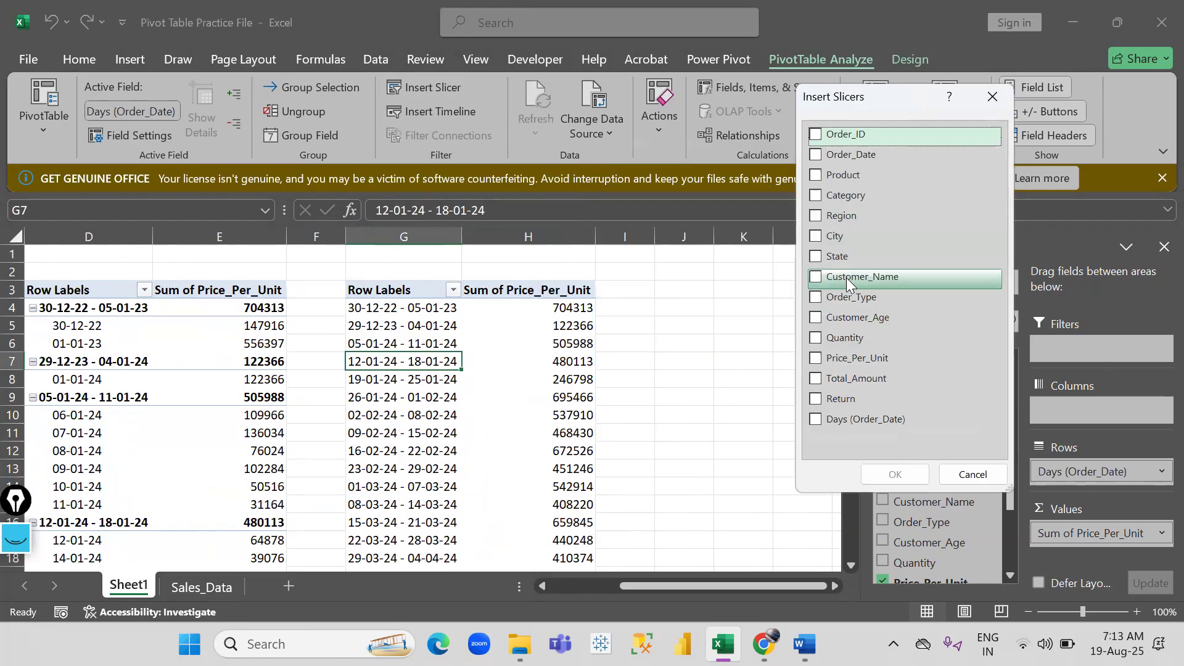
{"action": "left_click", "coordinate": [816, 217]}
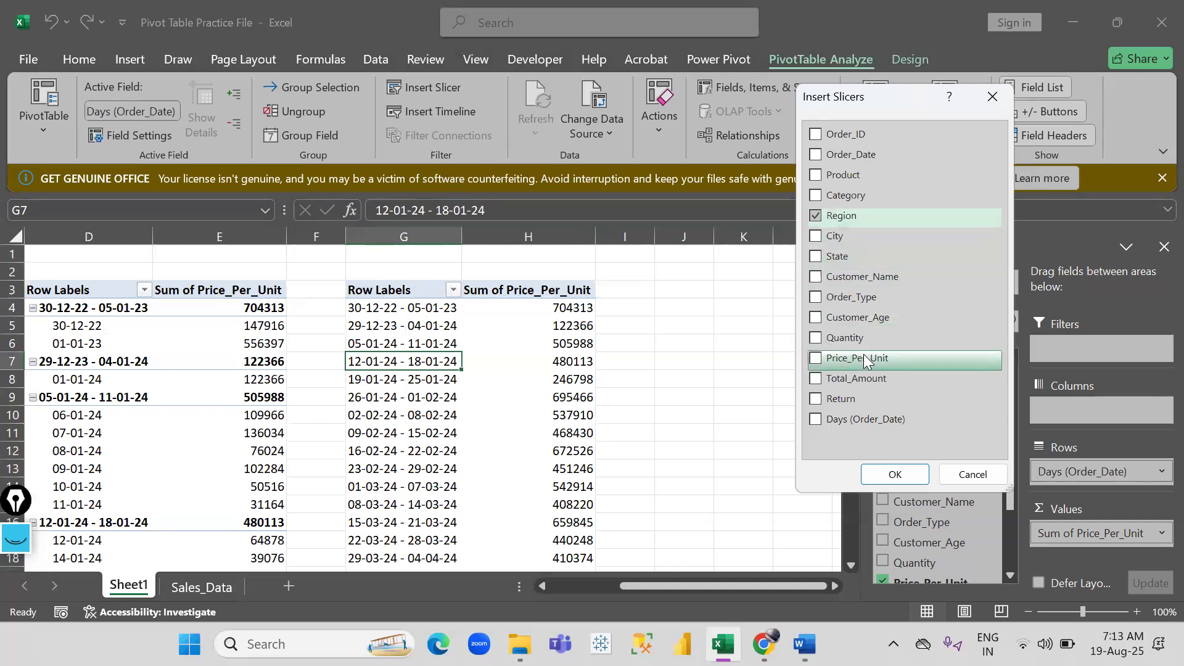
{"action": "left_click", "coordinate": [895, 474]}
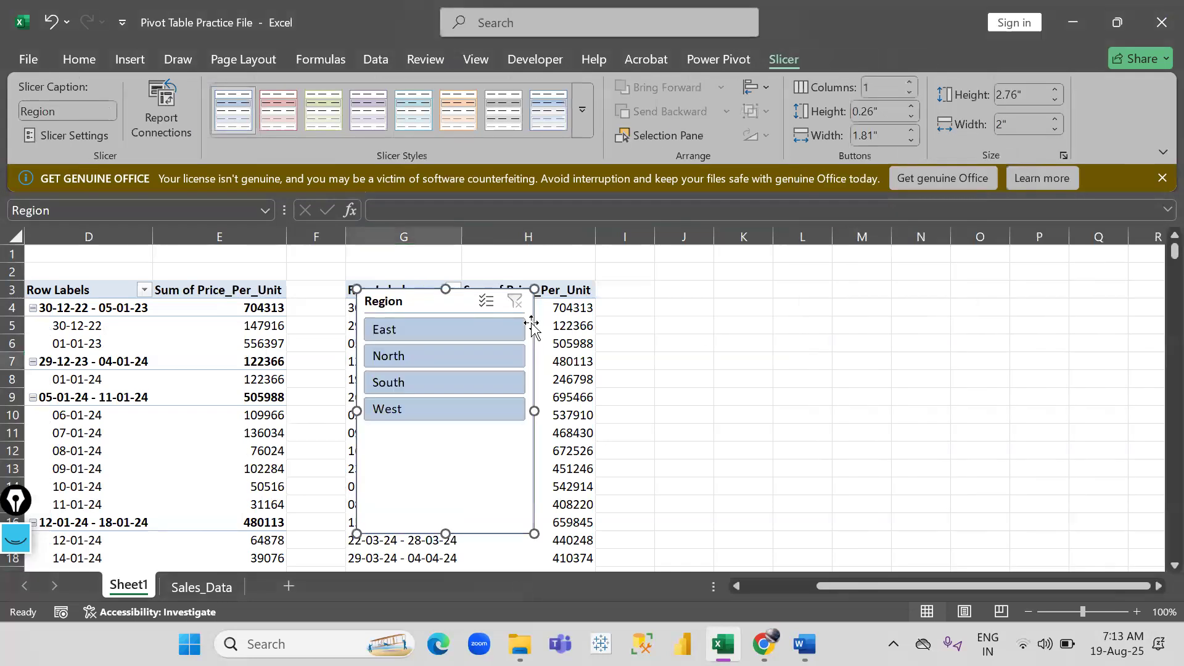
{"action": "left_click_drag", "start_coordinate": [507, 288], "coordinate": [832, 276]}
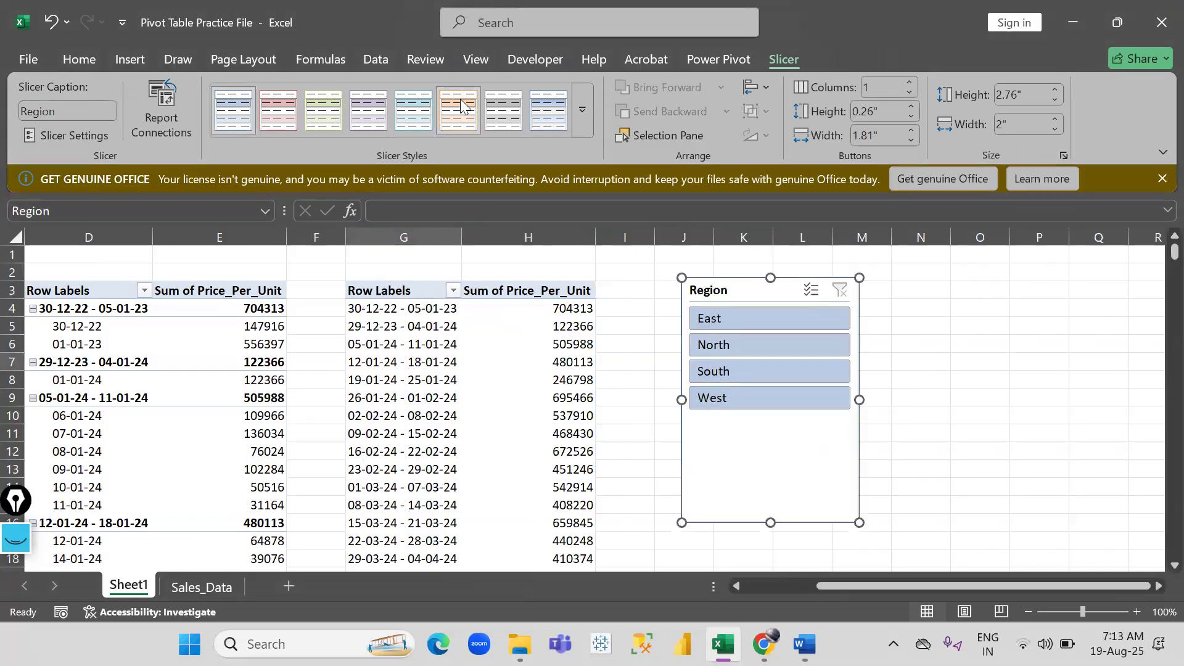
Format the Region slicer in gray with 2 columns, about 4.56" wide and 1.12" high, and move it closer to the pivot table.
{"action": "left_click", "coordinate": [503, 111]}
{"action": "left_click", "coordinate": [910, 82]}
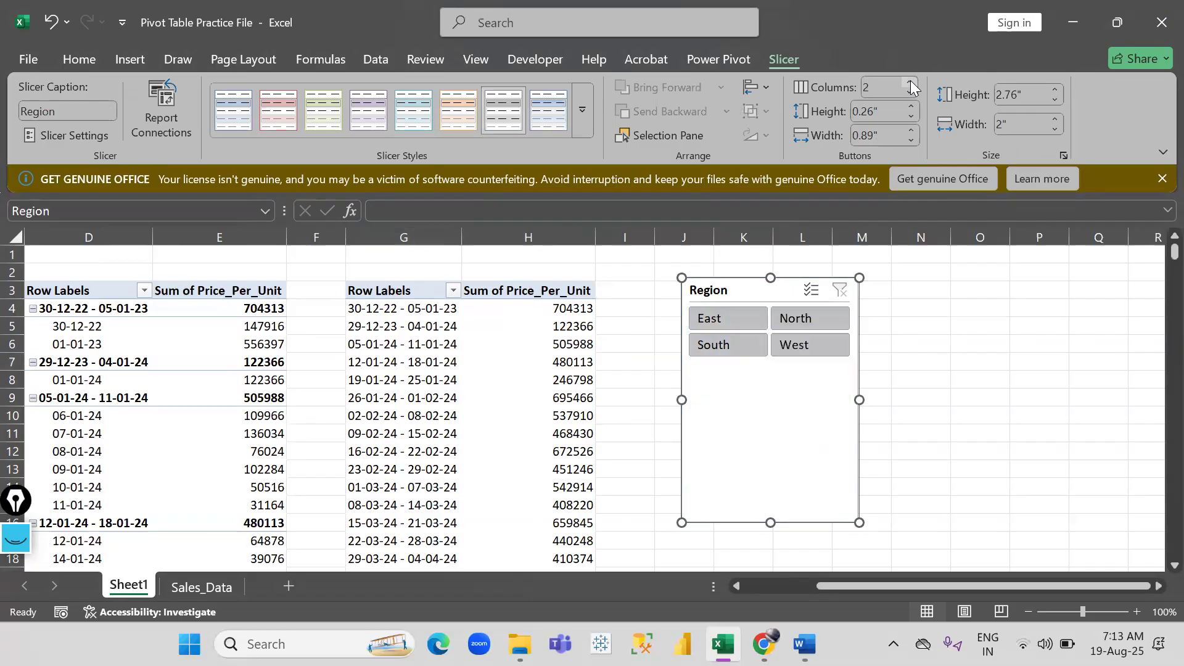
{"action": "left_click_drag", "start_coordinate": [861, 400], "coordinate": [1086, 354]}
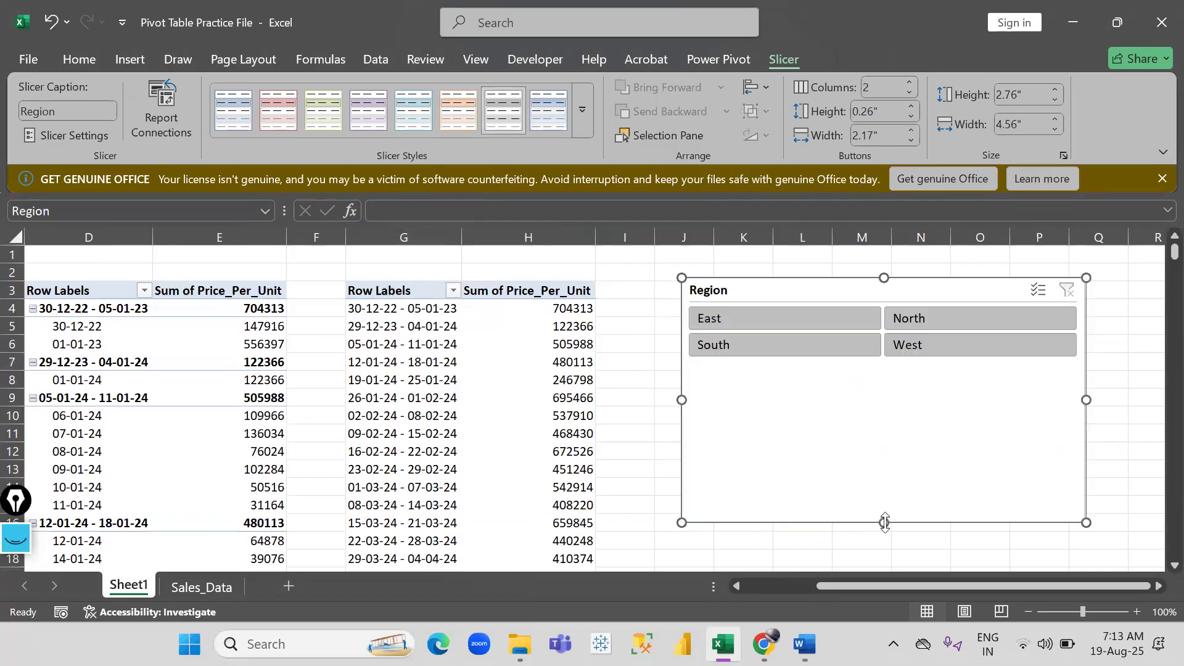
{"action": "left_click_drag", "start_coordinate": [885, 522], "coordinate": [872, 377]}
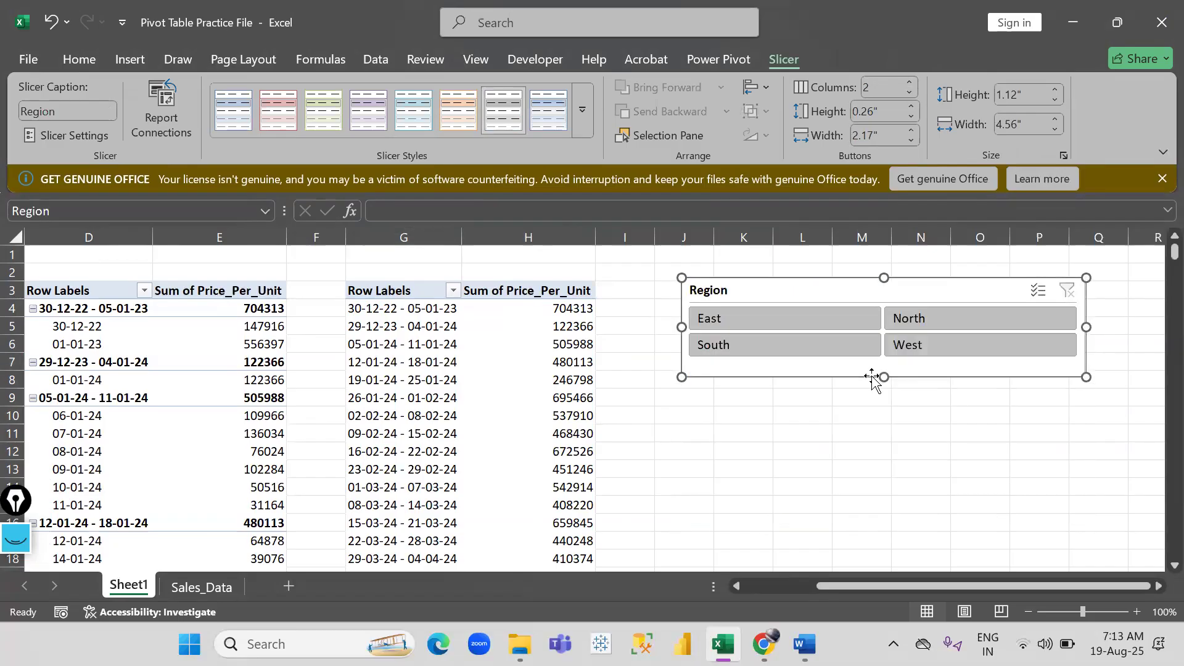
{"action": "left_click_drag", "start_coordinate": [904, 280], "coordinate": [851, 275]}
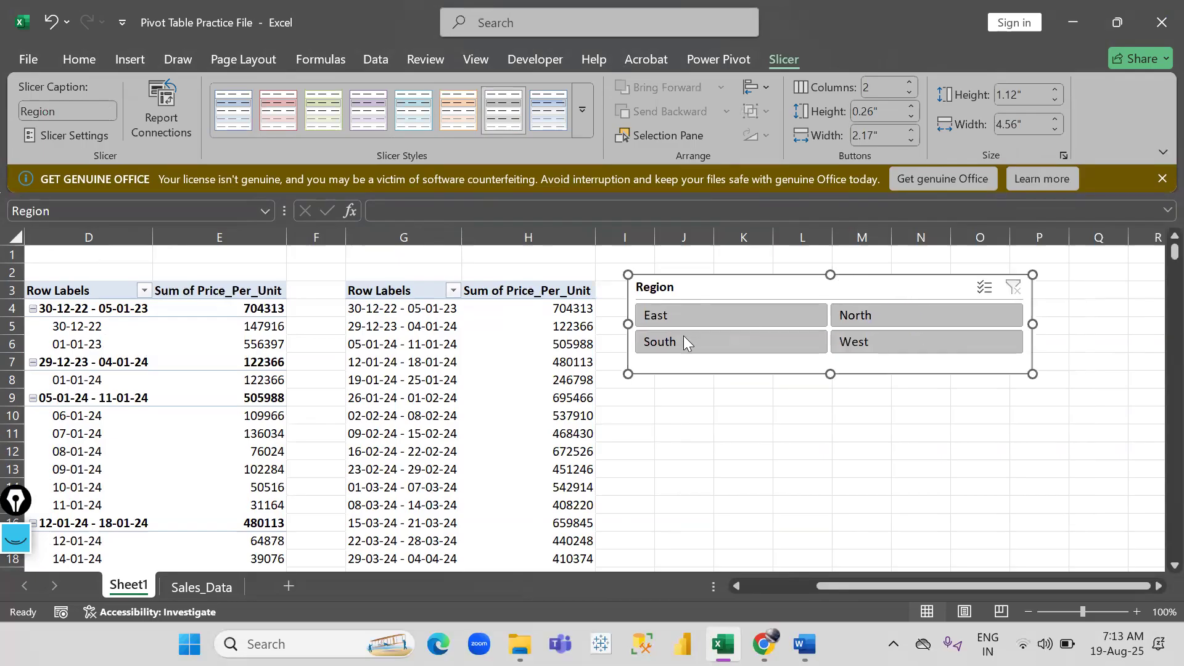
Filter the copied pivot table by East and by South with the Region slicer, closing the field list and clearing the filter.
{"action": "left_click", "coordinate": [713, 313]}
{"action": "left_click_drag", "start_coordinate": [401, 344], "coordinate": [404, 433]}
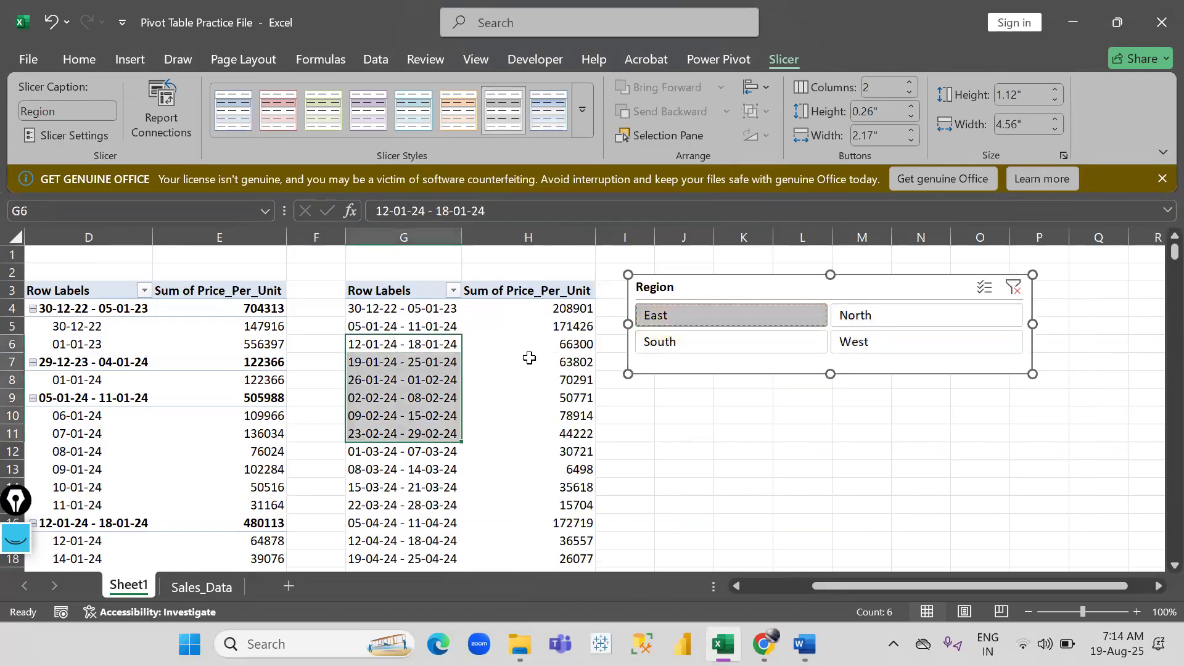
{"action": "left_click", "coordinate": [529, 358]}
{"action": "left_click", "coordinate": [718, 338]}
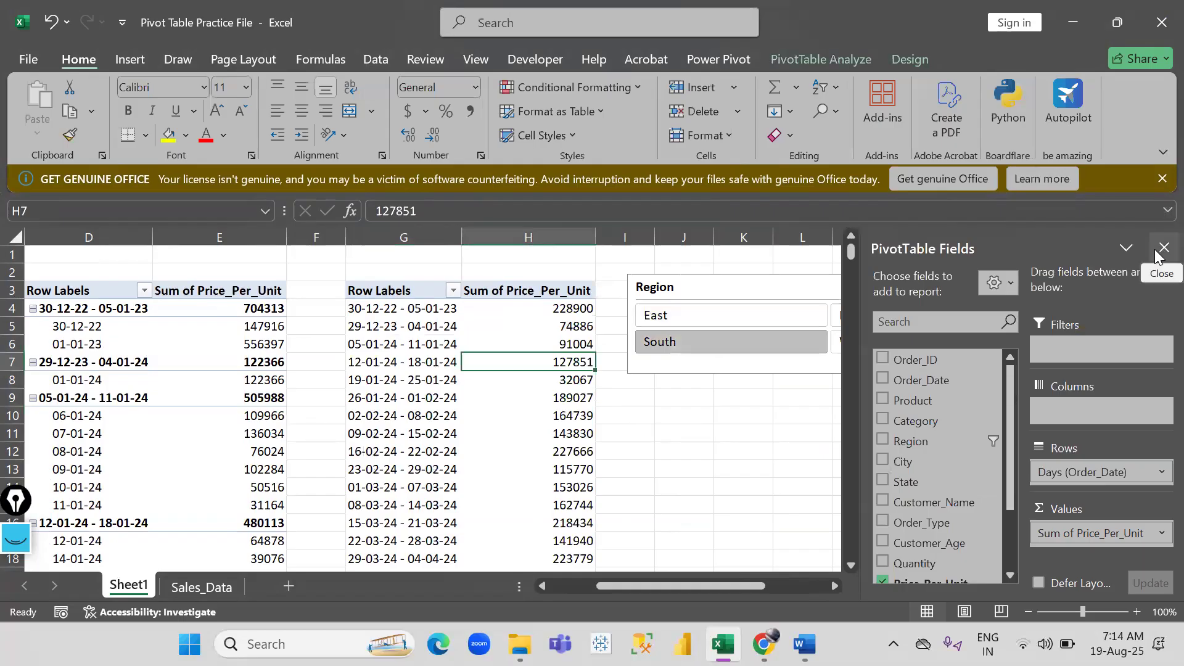
{"action": "left_click", "coordinate": [1162, 248]}
{"action": "left_click", "coordinate": [1015, 288]}
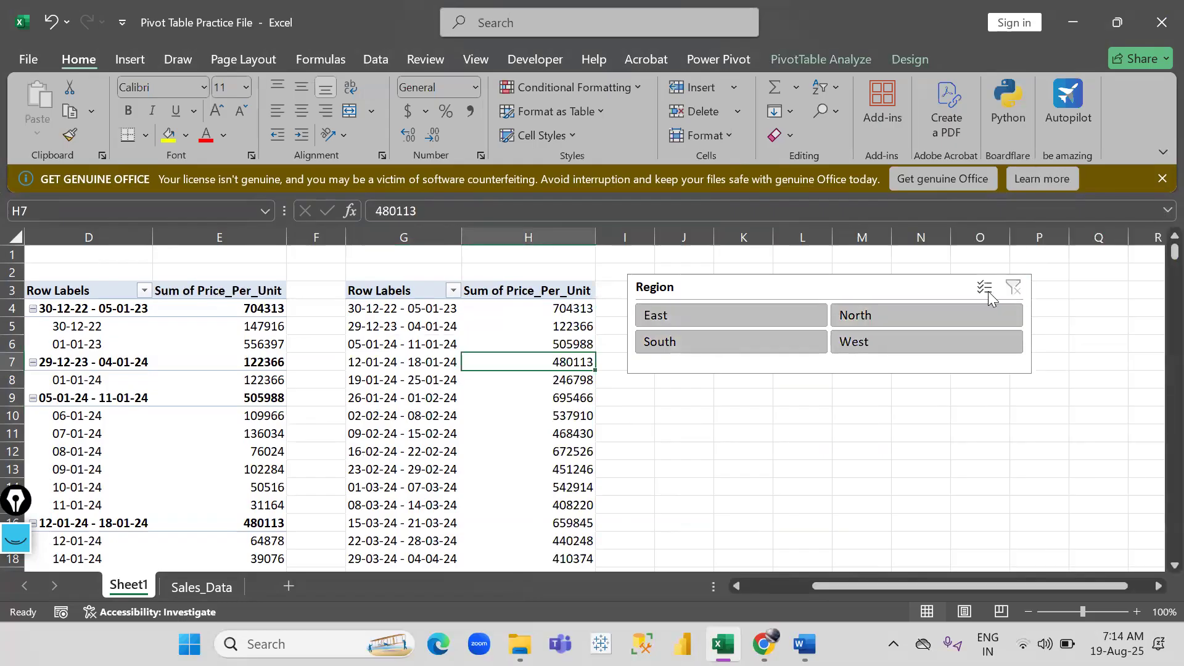
Try the North, South and West filters in the Region slicer and clear the filter again.
{"action": "left_click", "coordinate": [948, 310]}
{"action": "left_click", "coordinate": [758, 349]}
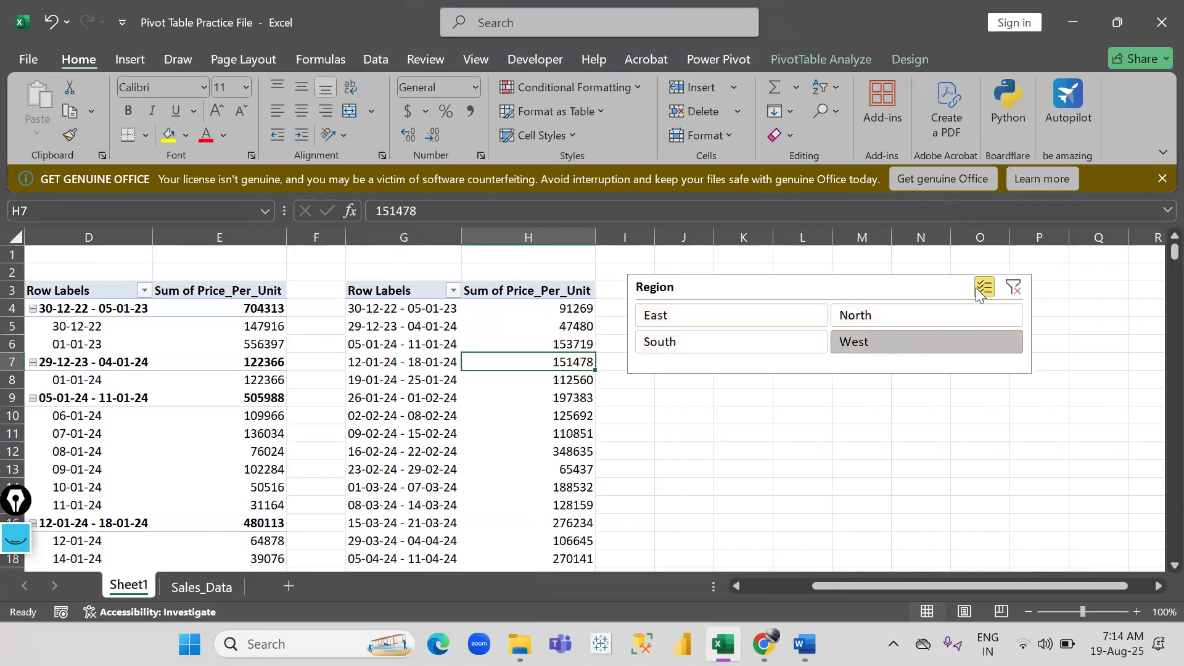
{"action": "left_click", "coordinate": [1014, 287]}
Switch the Region slicer between the regions, leave the copied pivot table filtered to South, and select the slicer.
{"action": "left_click", "coordinate": [672, 320]}
{"action": "left_click", "coordinate": [851, 339]}
{"action": "left_click", "coordinate": [782, 340]}
{"action": "left_click", "coordinate": [852, 312]}
{"action": "left_click", "coordinate": [769, 316]}
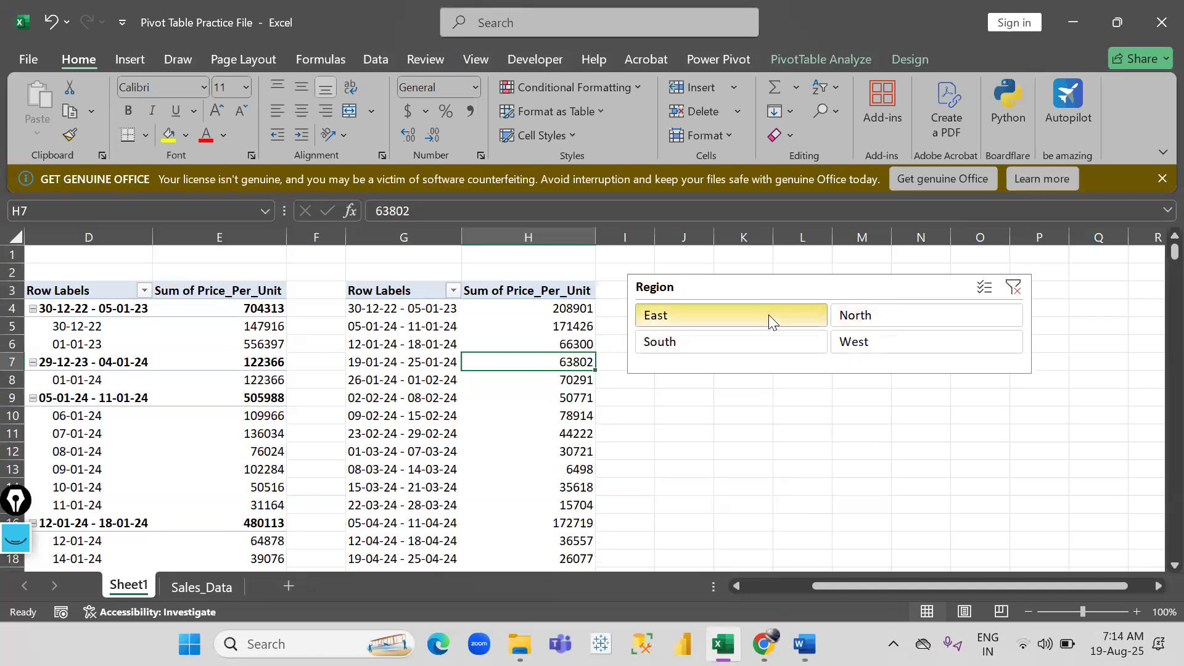
{"action": "left_click", "coordinate": [763, 338]}
{"action": "left_click", "coordinate": [857, 320]}
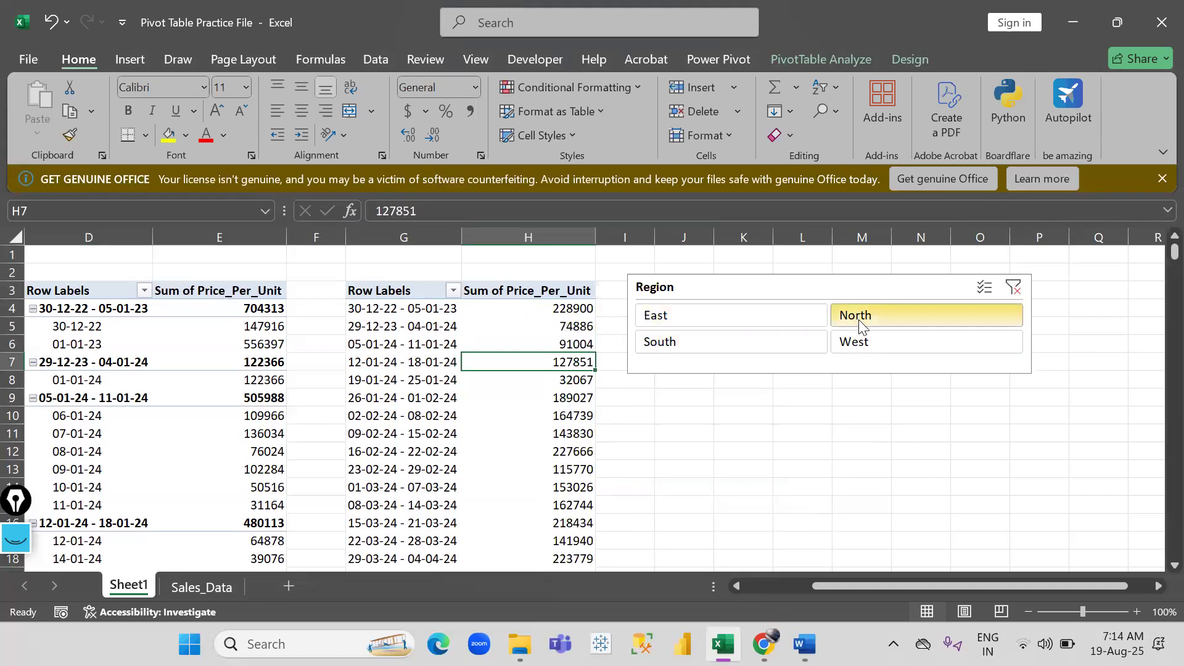
{"action": "left_click", "coordinate": [795, 335]}
{"action": "left_click_drag", "start_coordinate": [402, 326], "coordinate": [402, 398]}
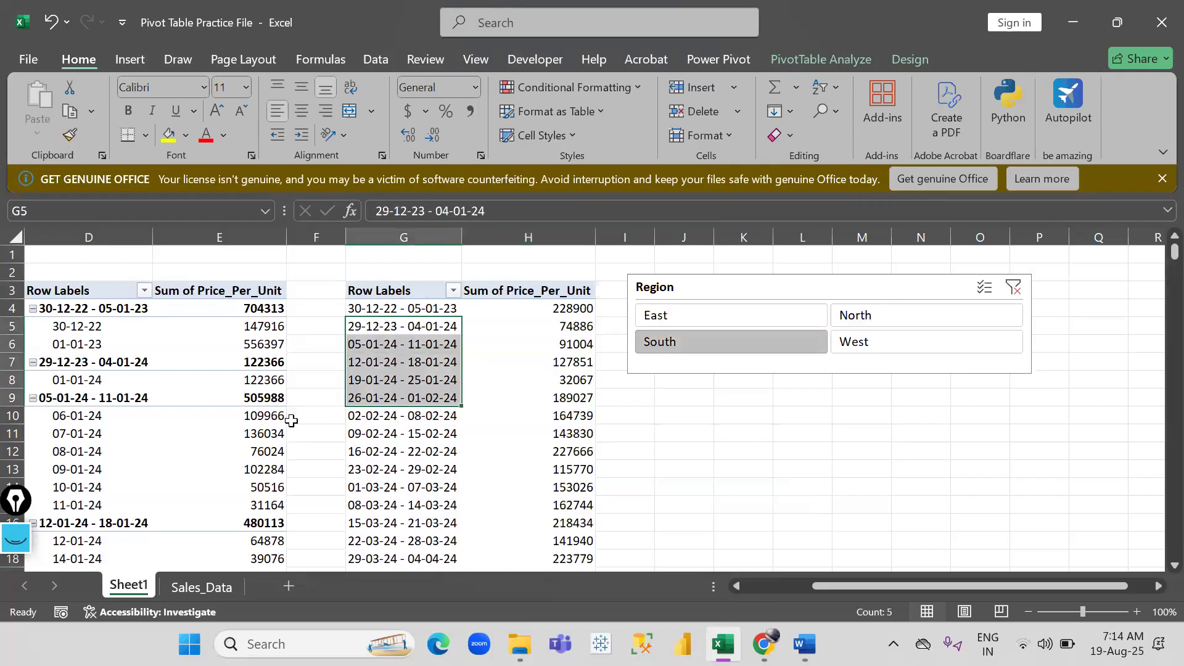
{"action": "left_click", "coordinate": [701, 289]}
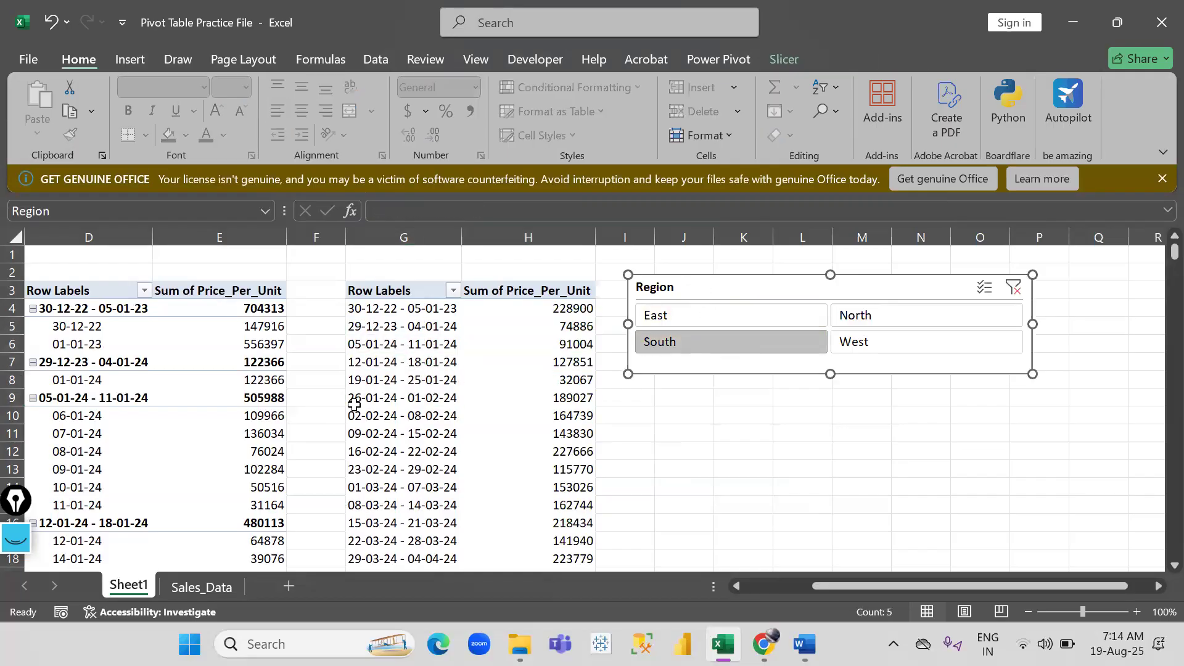
{"action": "scroll", "coordinate": [352, 401], "scroll_direction": "left", "scroll_amount": 3}
{"action": "scroll", "coordinate": [352, 402], "scroll_direction": "right", "scroll_amount": 1}
{"action": "scroll", "coordinate": [351, 403], "scroll_direction": "right", "scroll_amount": 1}
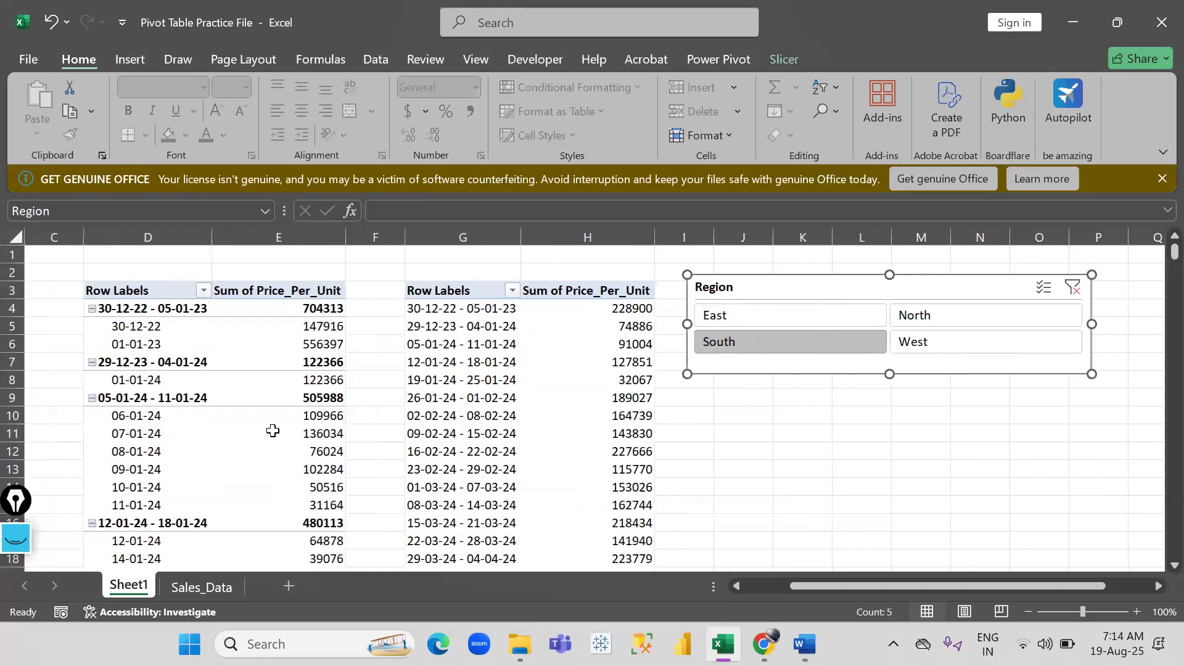
{"action": "scroll", "coordinate": [272, 430], "scroll_direction": "right", "scroll_amount": 1}
{"action": "left_click", "coordinate": [479, 397]}
{"action": "left_click", "coordinate": [705, 290]}
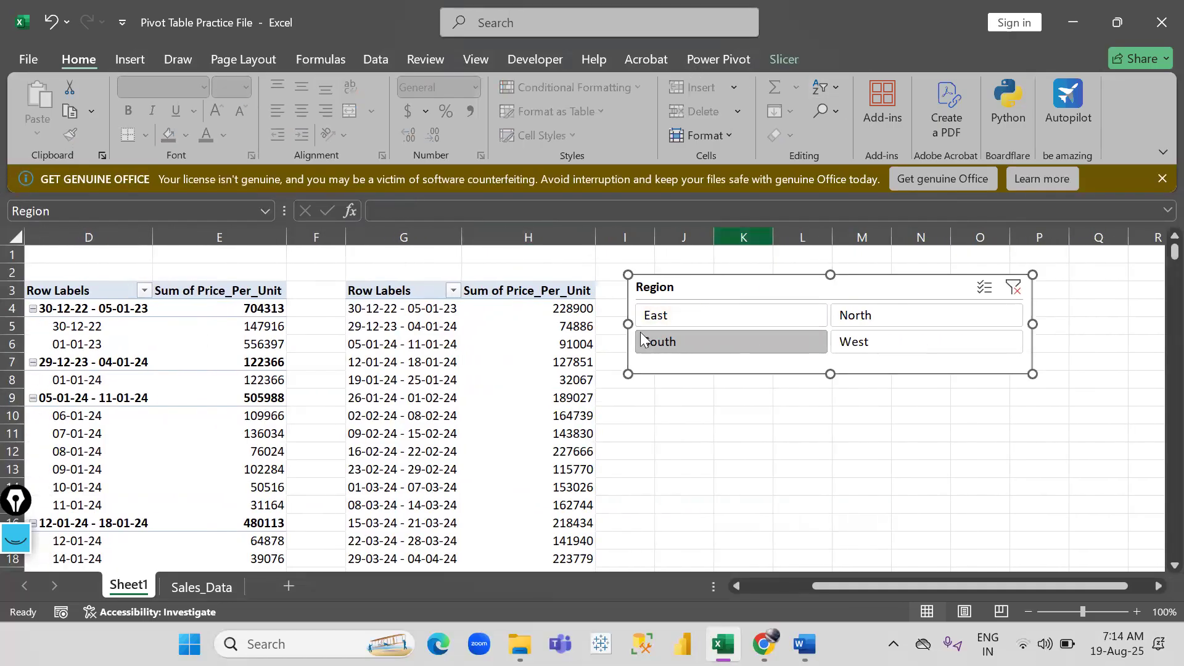
{"action": "left_click", "coordinate": [536, 343]}
Connect the Region slicer to PivotTable1 and PivotTable2 through its report connections, keeping PivotTable3 connected.
{"action": "left_click", "coordinate": [718, 291]}
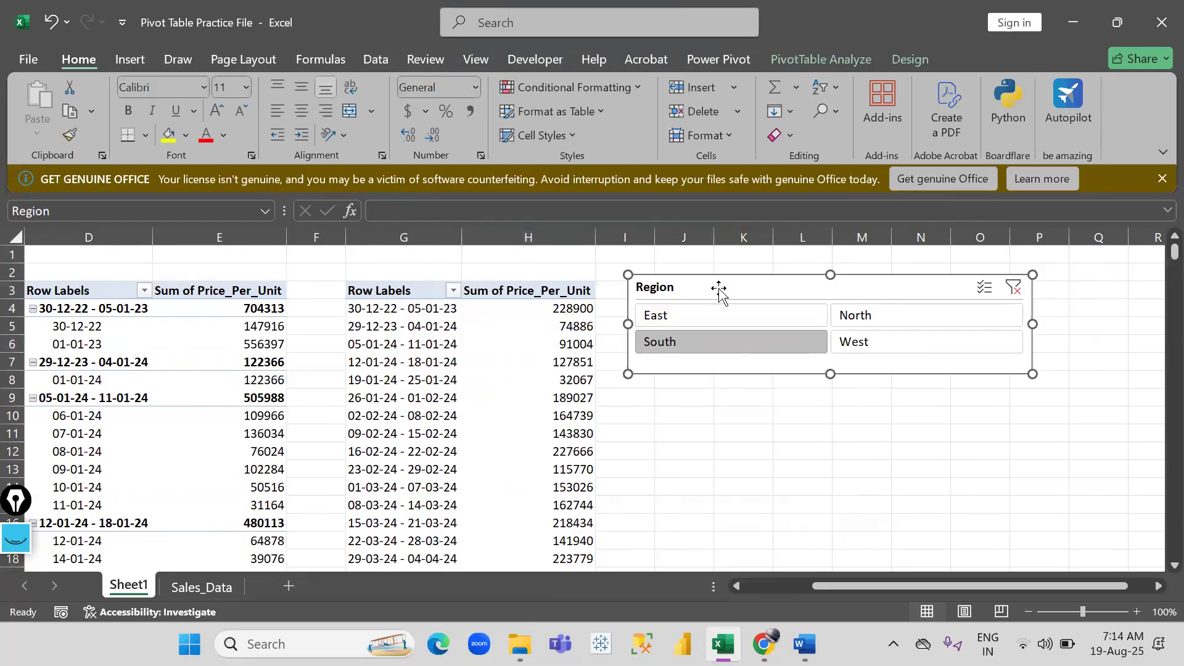
{"action": "left_click", "coordinate": [771, 57]}
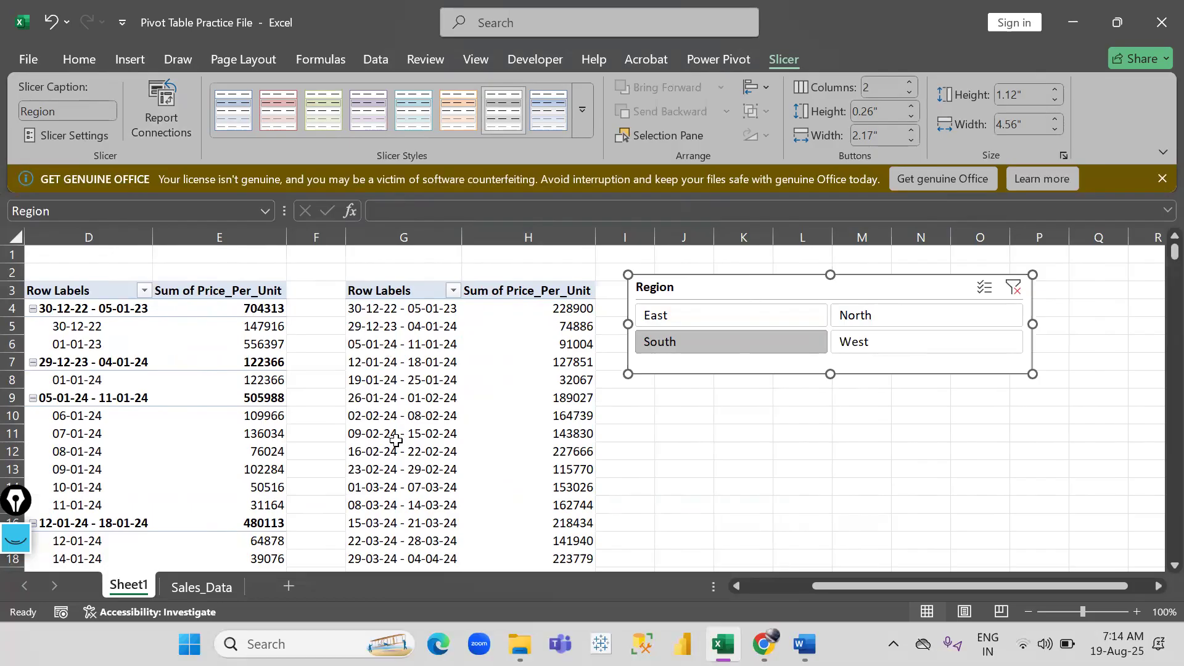
{"action": "left_click", "coordinate": [162, 116]}
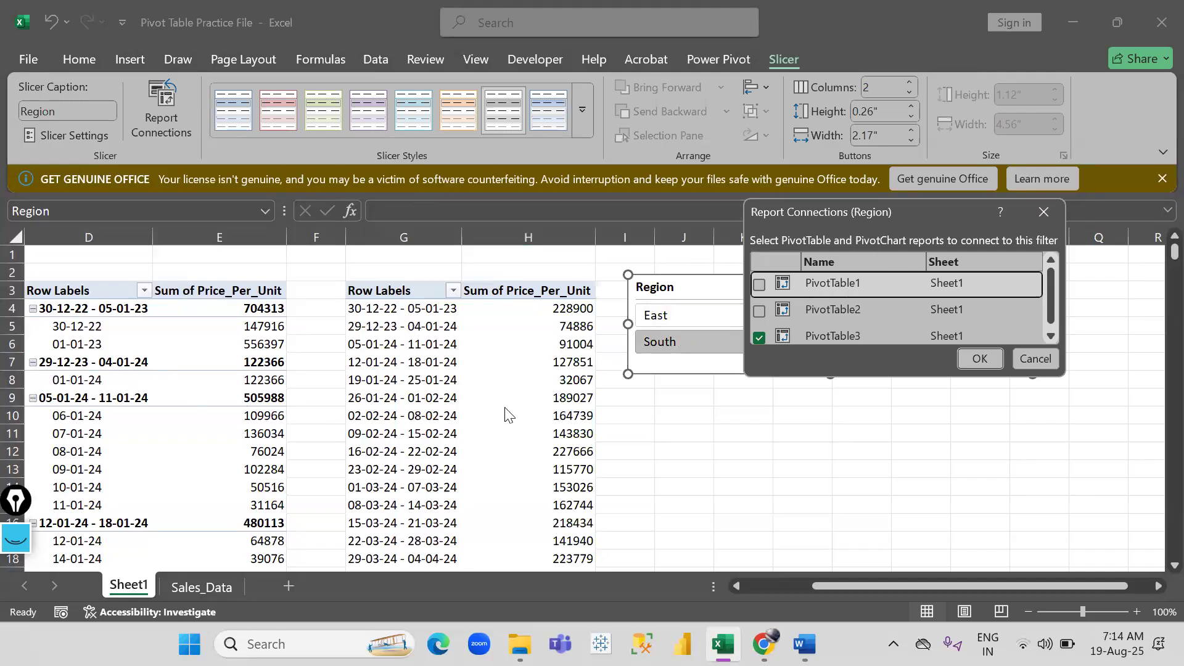
{"action": "scroll", "coordinate": [913, 304], "scroll_direction": "down", "scroll_amount": 1}
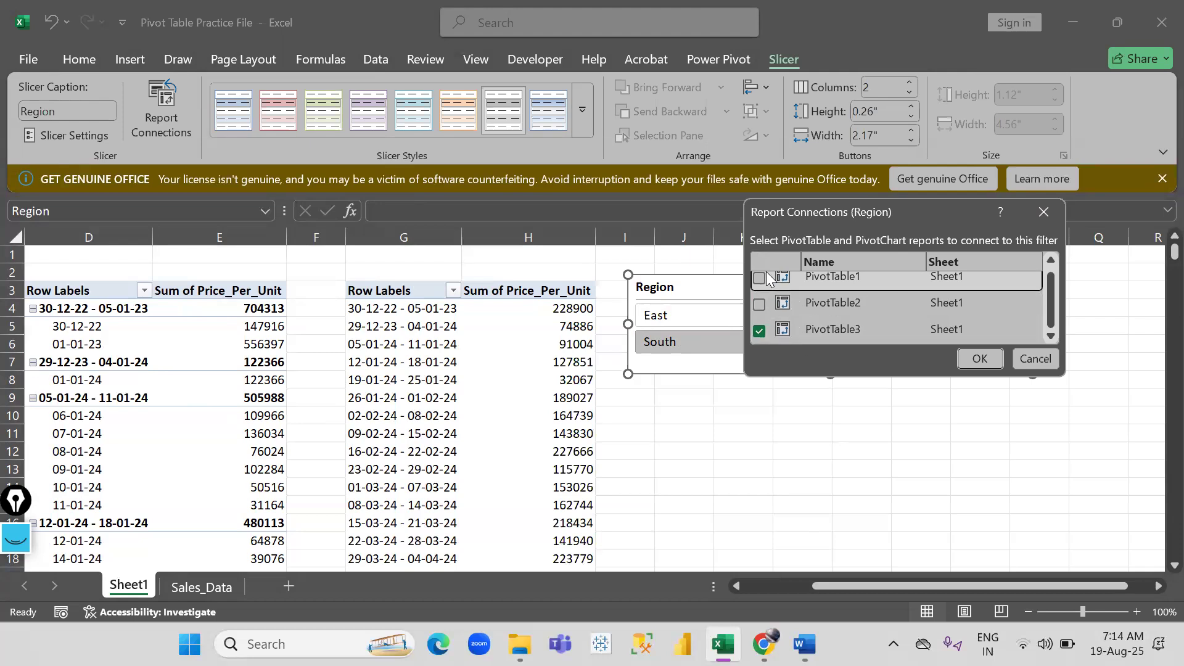
{"action": "left_click", "coordinate": [760, 304]}
{"action": "left_click", "coordinate": [759, 280]}
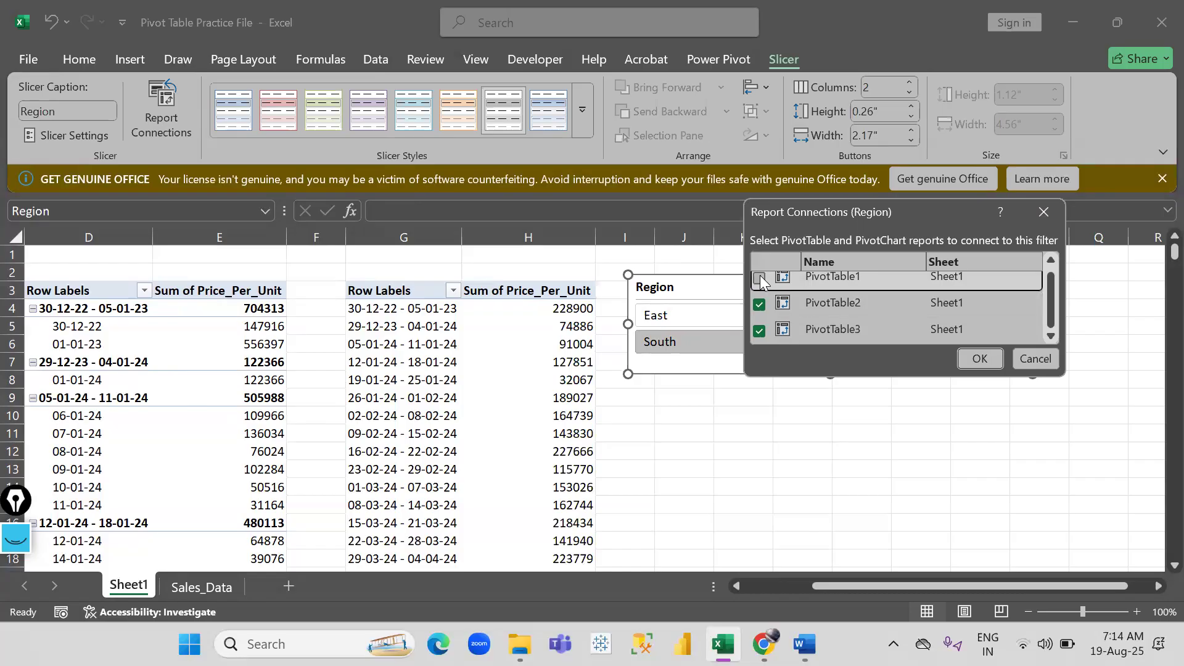
{"action": "left_click", "coordinate": [969, 357]}
Filter all three pivot tables by East and back to South with the Region slicer, and check the two weekly tables.
{"action": "scroll", "coordinate": [615, 424], "scroll_direction": "left", "scroll_amount": 3}
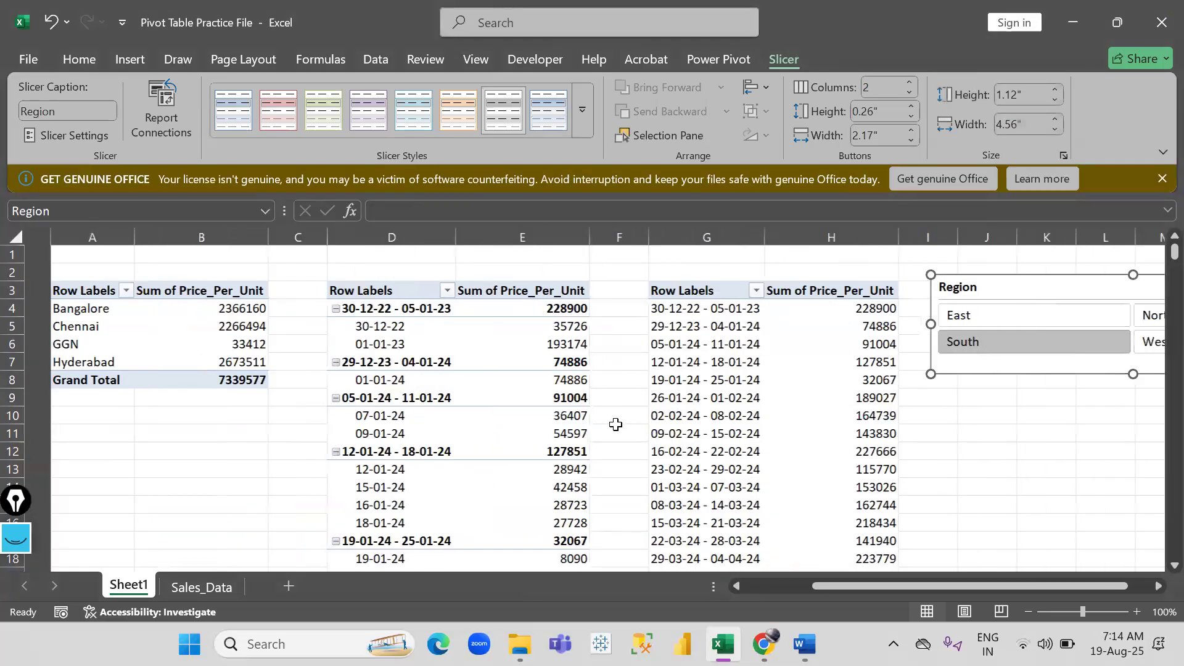
{"action": "scroll", "coordinate": [616, 425], "scroll_direction": "left", "scroll_amount": 1}
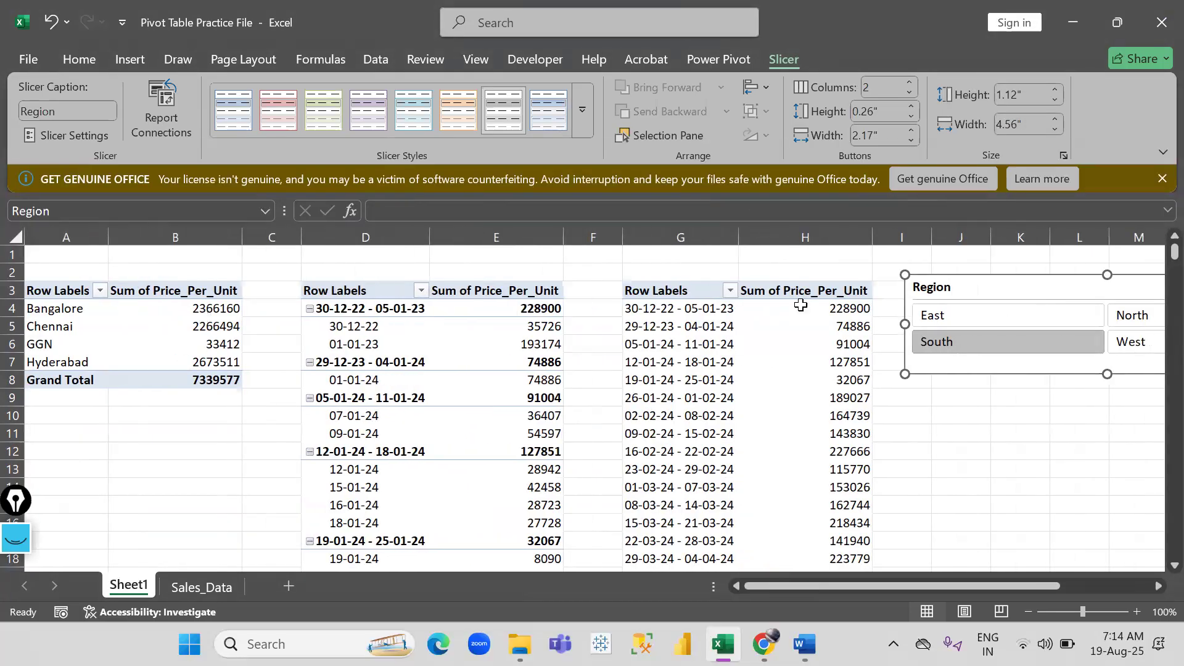
{"action": "left_click", "coordinate": [988, 316]}
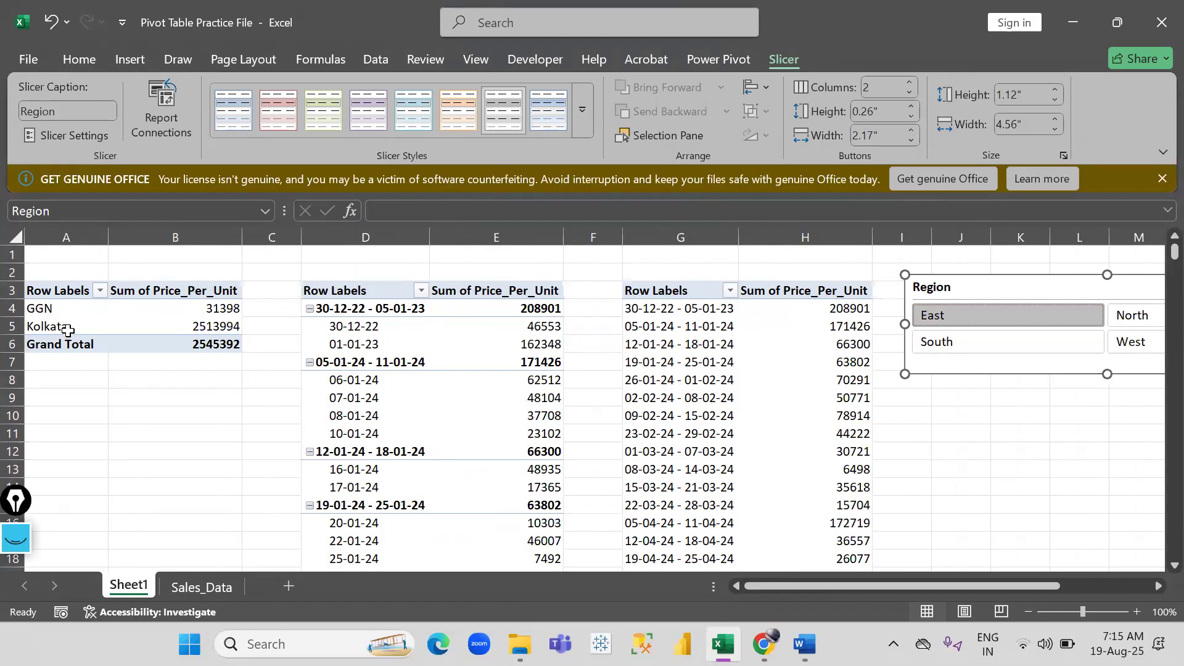
{"action": "left_click", "coordinate": [1013, 336]}
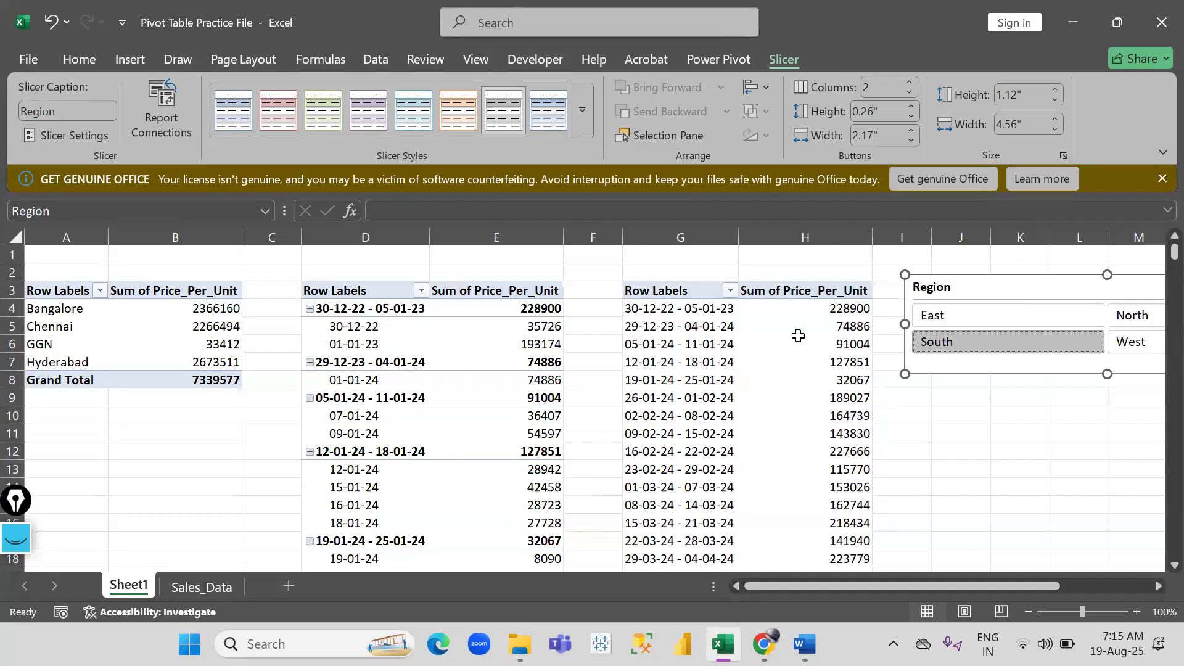
{"action": "left_click_drag", "start_coordinate": [703, 327], "coordinate": [802, 433]}
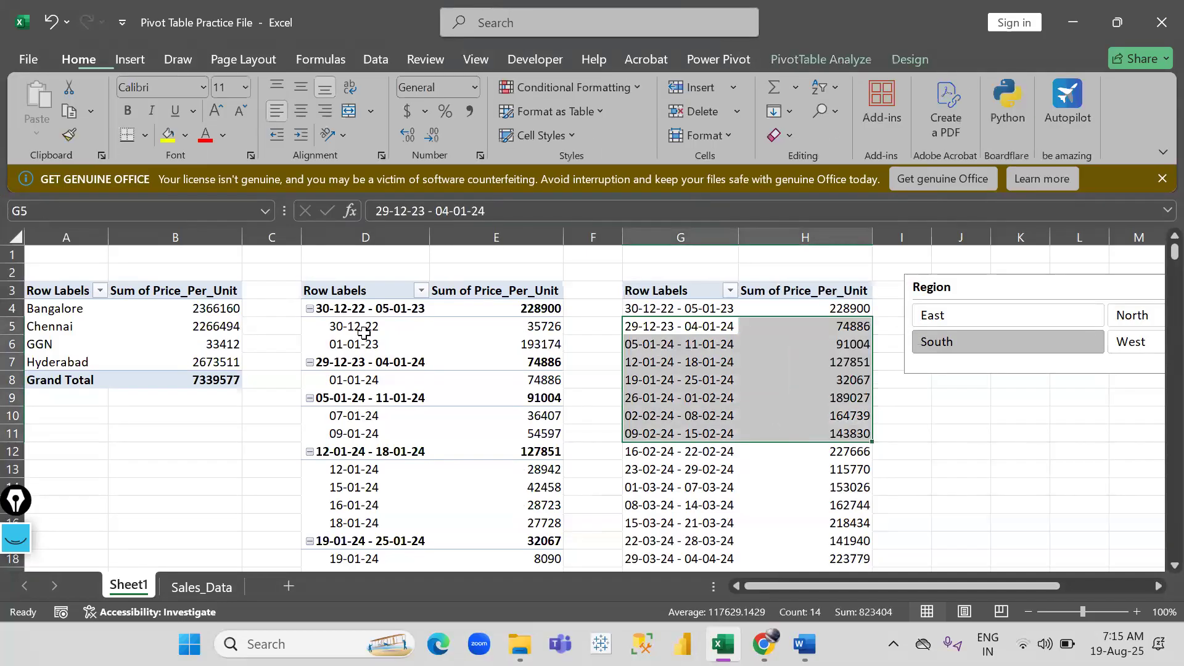
{"action": "left_click_drag", "start_coordinate": [364, 333], "coordinate": [474, 451]}
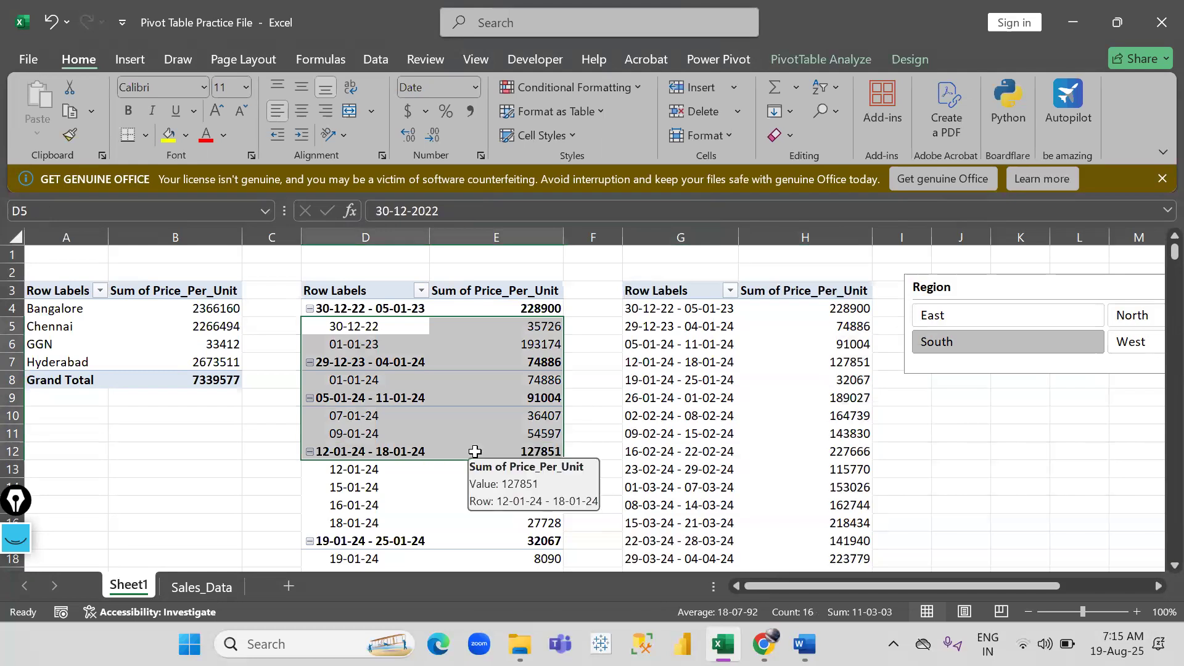
Review the Region slicer's report connections and leave them without making changes.
{"action": "left_click", "coordinate": [946, 290]}
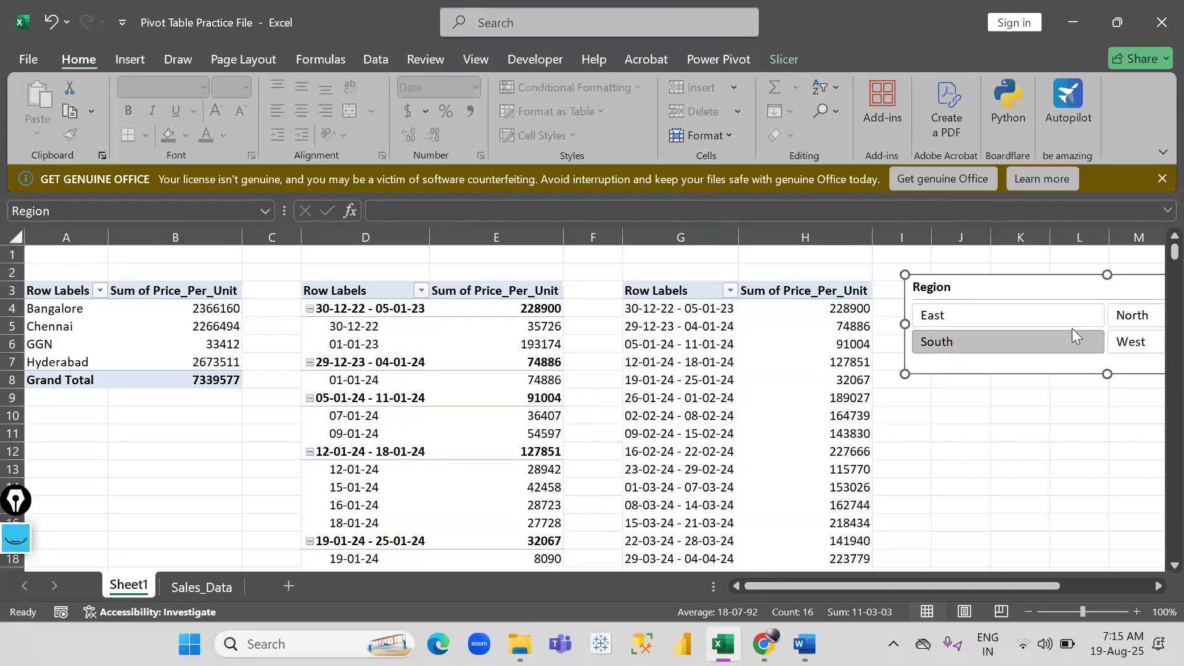
{"action": "left_click", "coordinate": [796, 69]}
{"action": "left_click", "coordinate": [157, 117]}
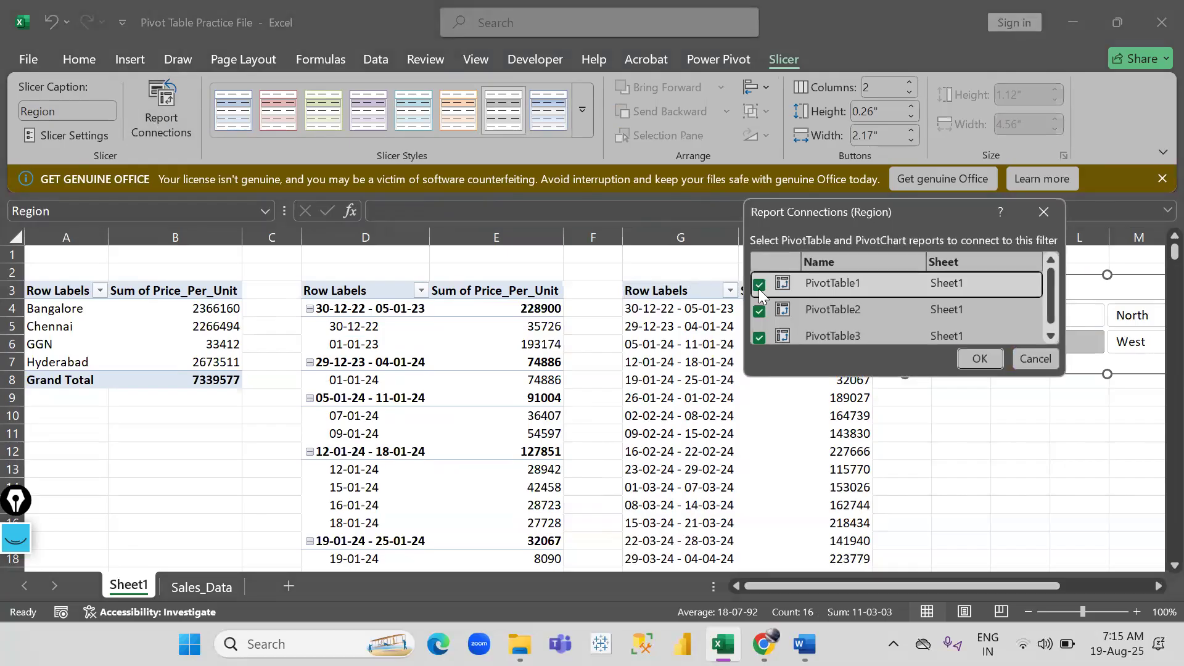
{"action": "left_click", "coordinate": [1032, 361]}
Clear the Region slicer's filter and select the sums of the first pivot table from Bangalore to Lucknow.
{"action": "scroll", "coordinate": [669, 437], "scroll_direction": "right", "scroll_amount": 2}
{"action": "scroll", "coordinate": [668, 436], "scroll_direction": "right", "scroll_amount": 3}
{"action": "left_click", "coordinate": [1072, 286]}
{"action": "scroll", "coordinate": [571, 345], "scroll_direction": "left", "scroll_amount": 3}
{"action": "left_click_drag", "start_coordinate": [68, 327], "coordinate": [86, 478]}
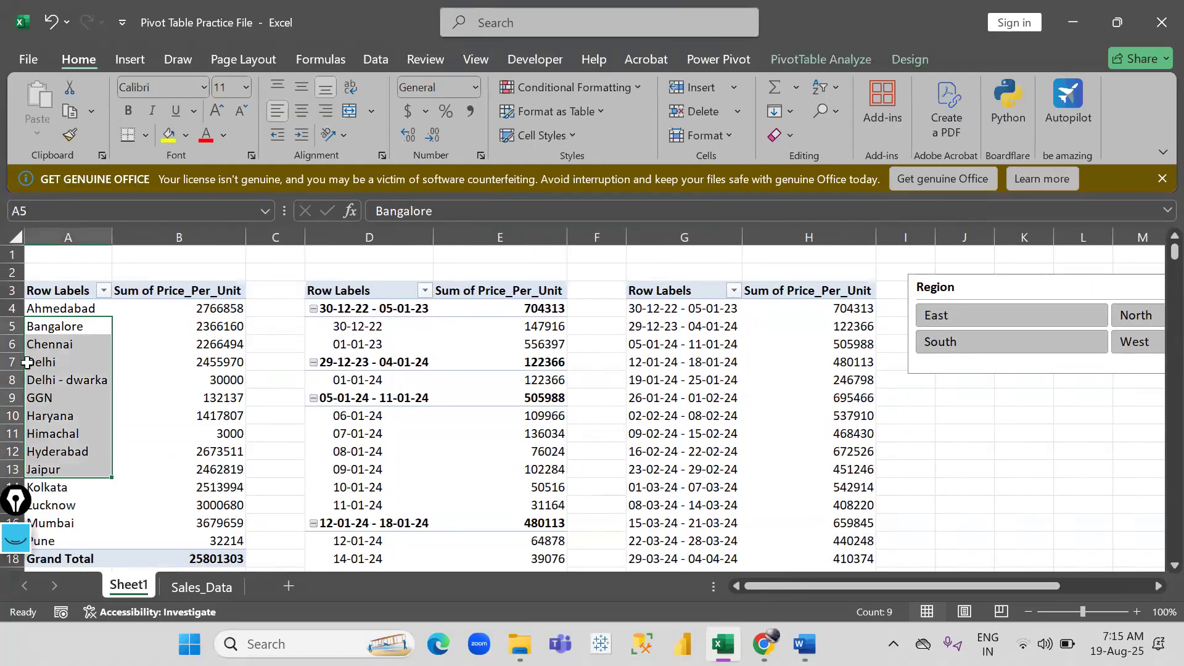
{"action": "left_click_drag", "start_coordinate": [185, 326], "coordinate": [190, 496]}
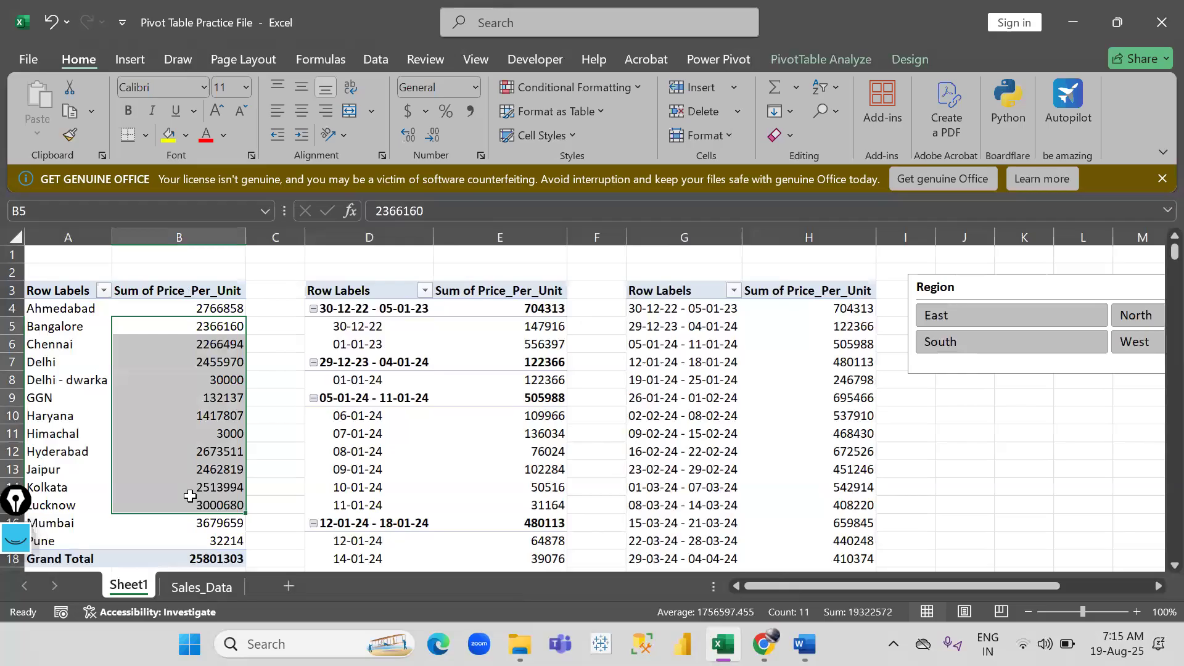
Insert an Order_Date timeline for the first pivot table and place it just below the Region slicer.
{"action": "scroll", "coordinate": [436, 449], "scroll_direction": "right", "scroll_amount": 4}
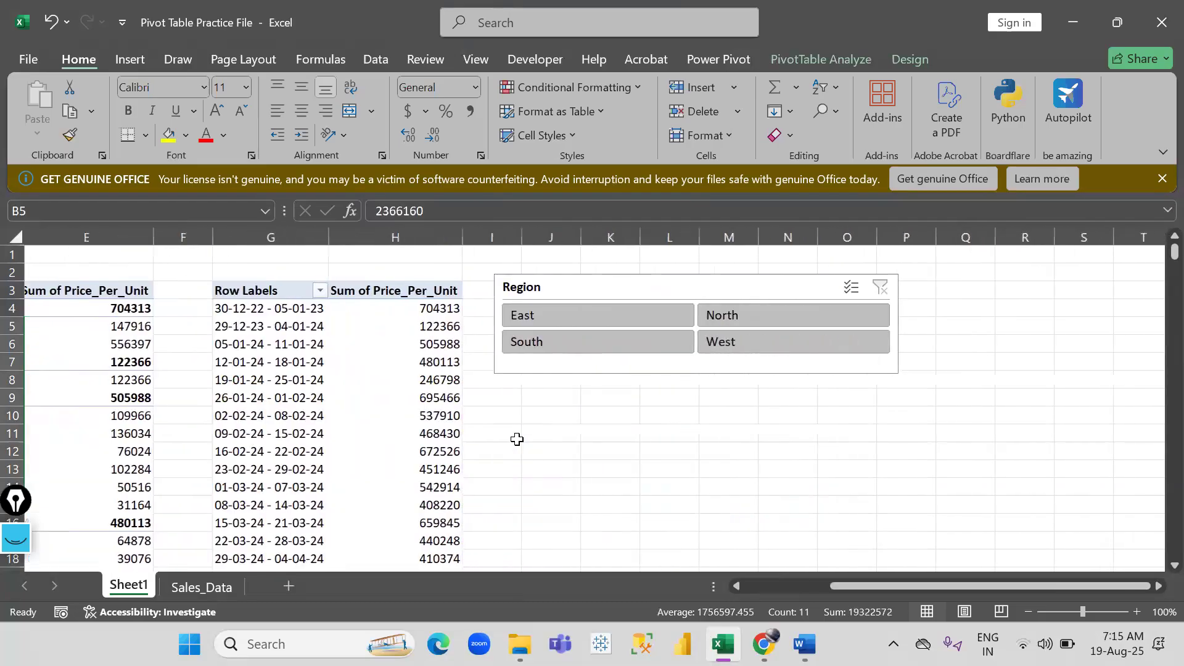
{"action": "left_click", "coordinate": [834, 58]}
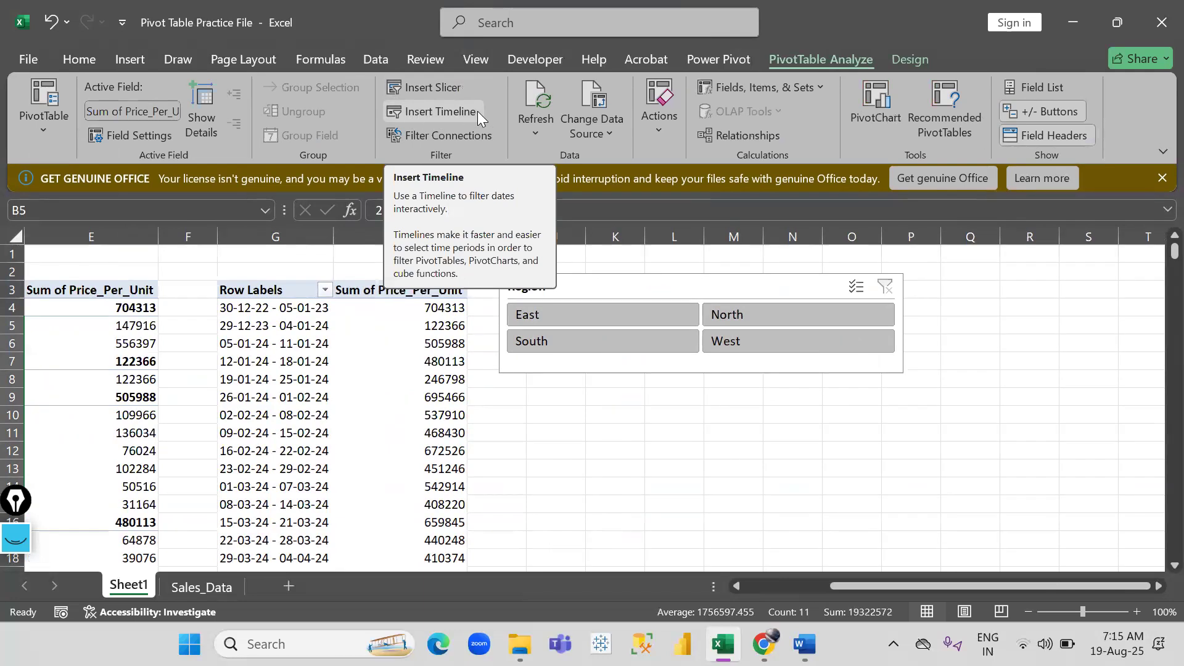
{"action": "left_click", "coordinate": [425, 116]}
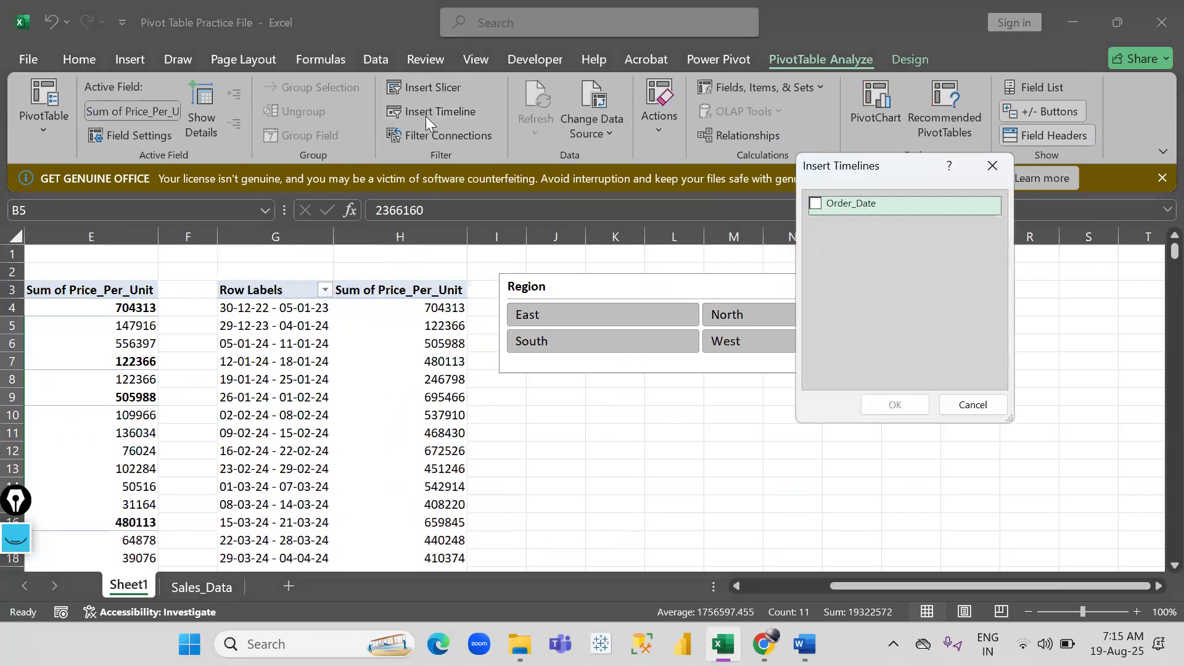
{"action": "left_click", "coordinate": [814, 205]}
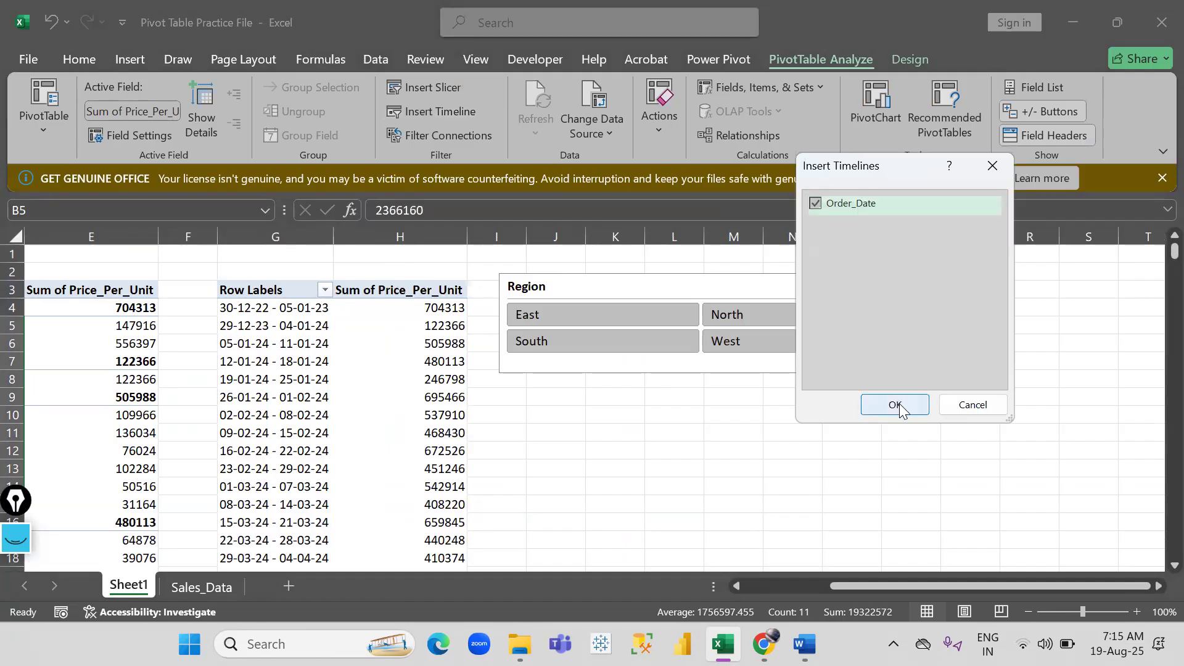
{"action": "left_click", "coordinate": [897, 406]}
{"action": "left_click", "coordinate": [588, 419]}
{"action": "left_click_drag", "start_coordinate": [588, 419], "coordinate": [712, 460]}
Filter the first pivot table by Aug, Sep, Oct and Nov 2024 in turn with the Order_Date timeline.
{"action": "left_click", "coordinate": [679, 488]}
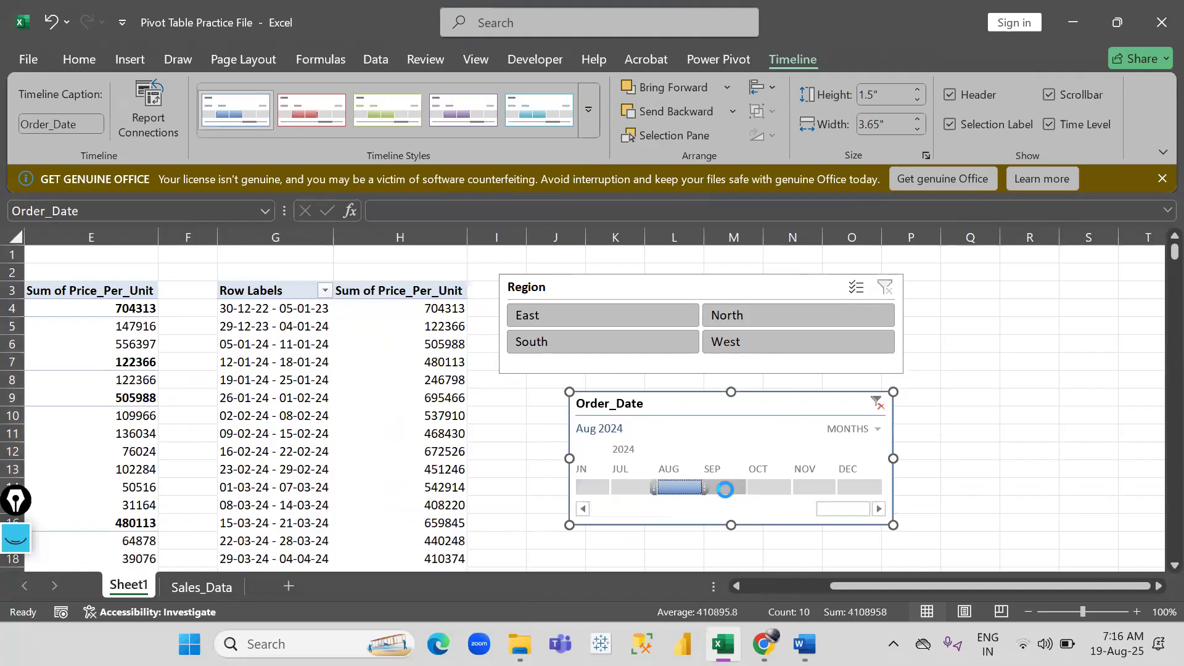
{"action": "left_click", "coordinate": [721, 487]}
{"action": "left_click", "coordinate": [764, 488]}
{"action": "left_click", "coordinate": [814, 487]}
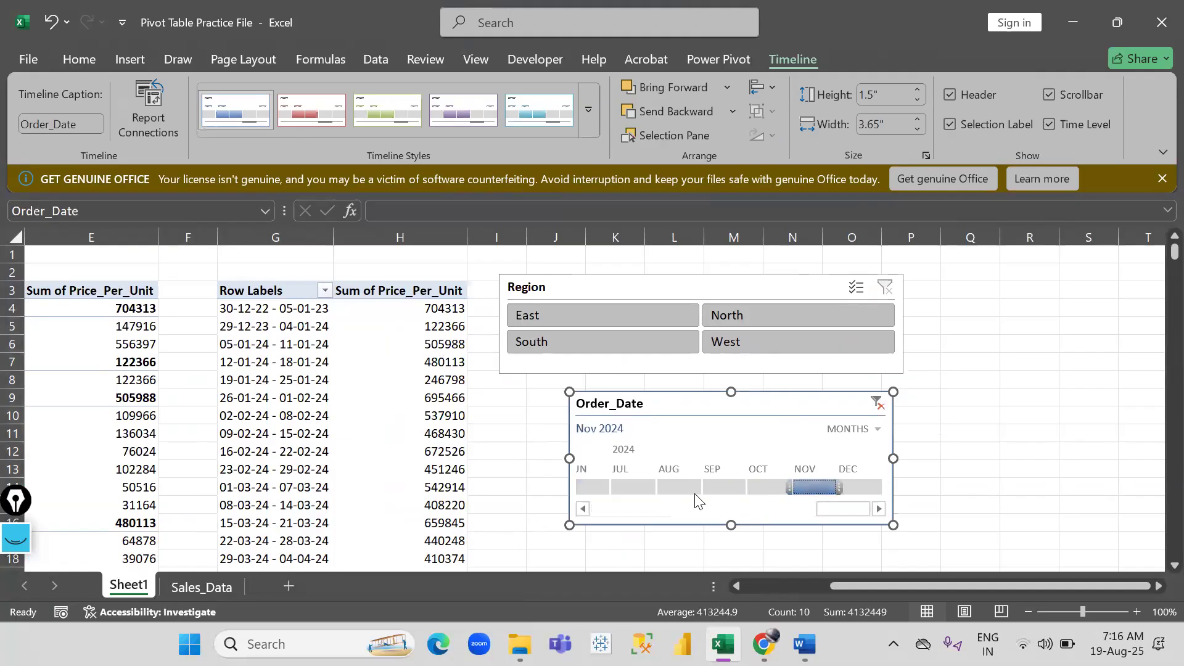
Try Jul to Sep in the Order_Date timeline, leave it filtered to Jun 2024, and apply the red timeline style.
{"action": "scroll", "coordinate": [693, 489], "scroll_direction": "left", "scroll_amount": 3}
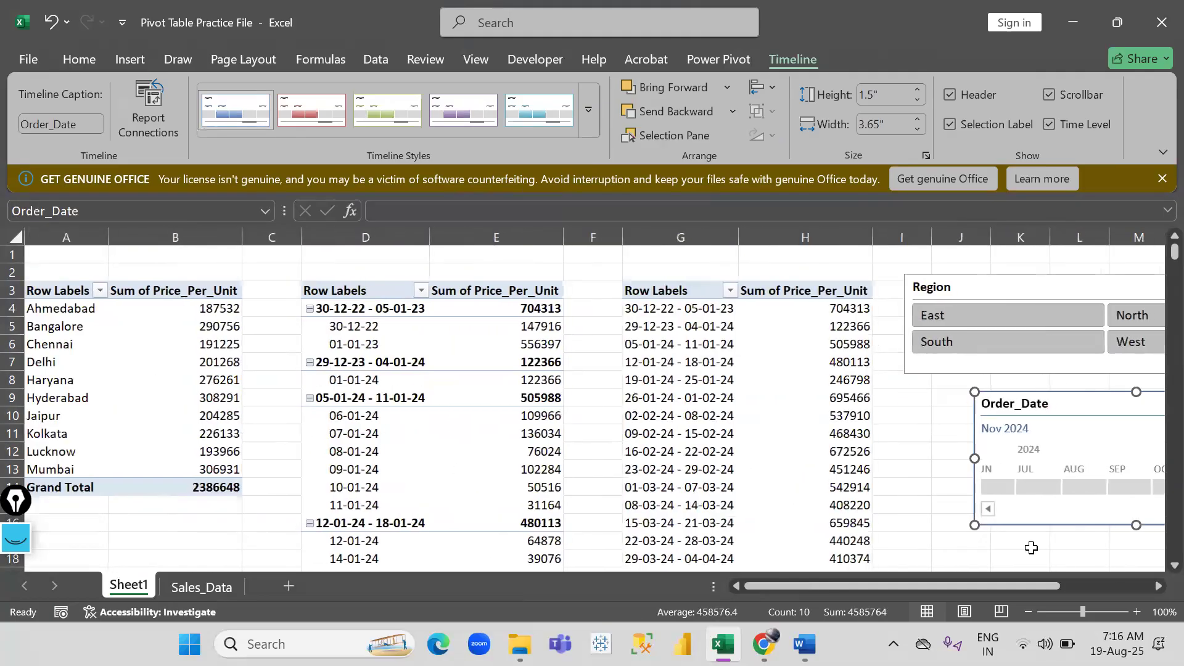
{"action": "left_click", "coordinate": [1037, 487]}
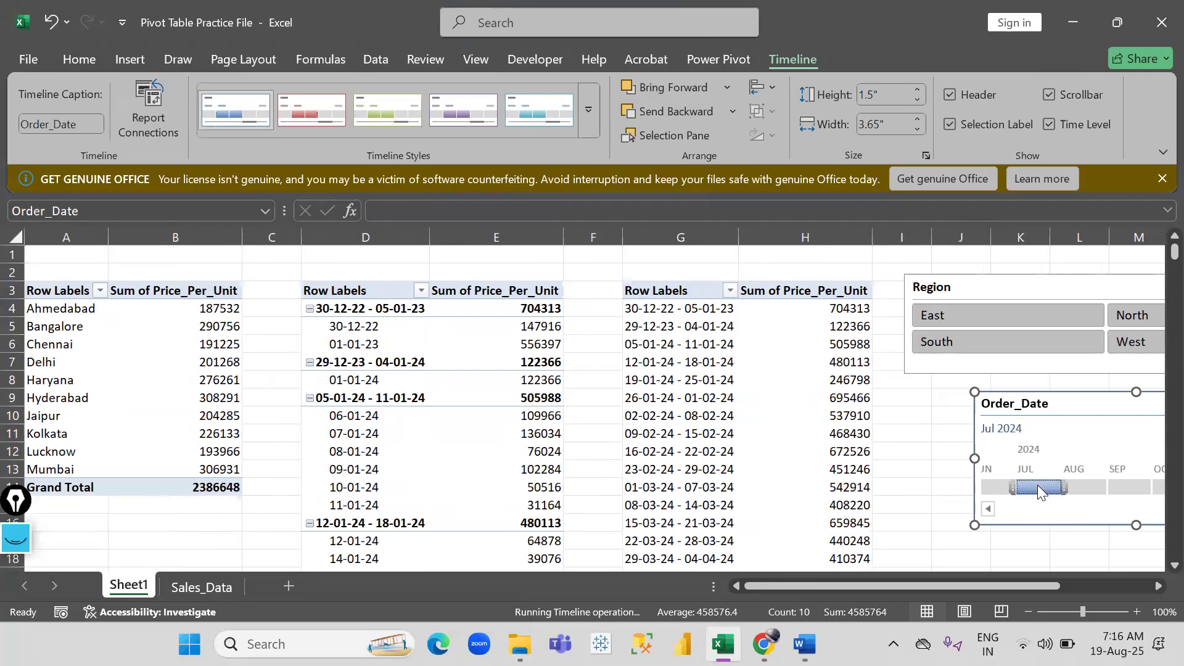
{"action": "left_click", "coordinate": [1104, 486]}
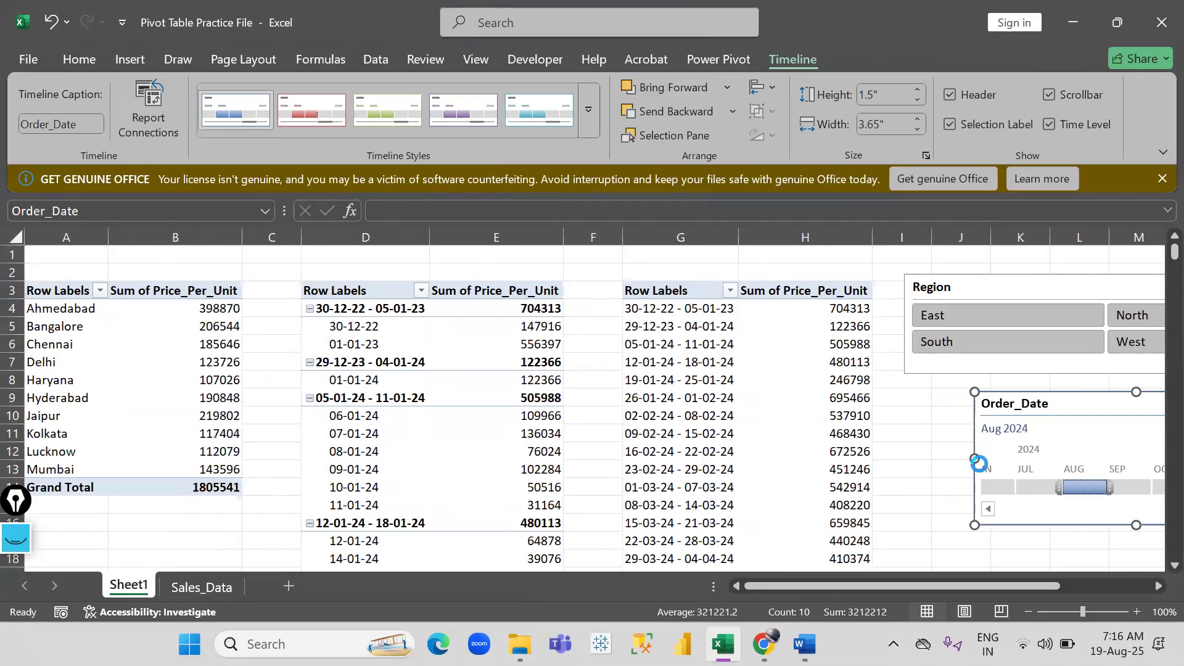
{"action": "left_click", "coordinate": [1126, 488]}
{"action": "left_click", "coordinate": [988, 487]}
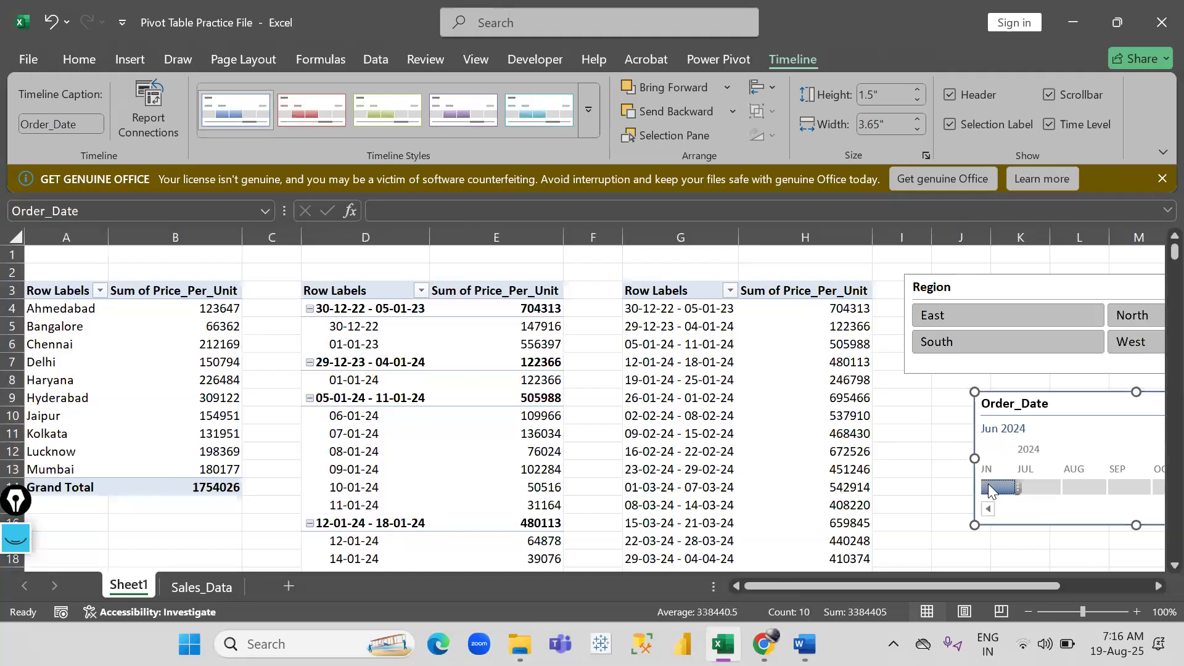
{"action": "left_click", "coordinate": [312, 110]}
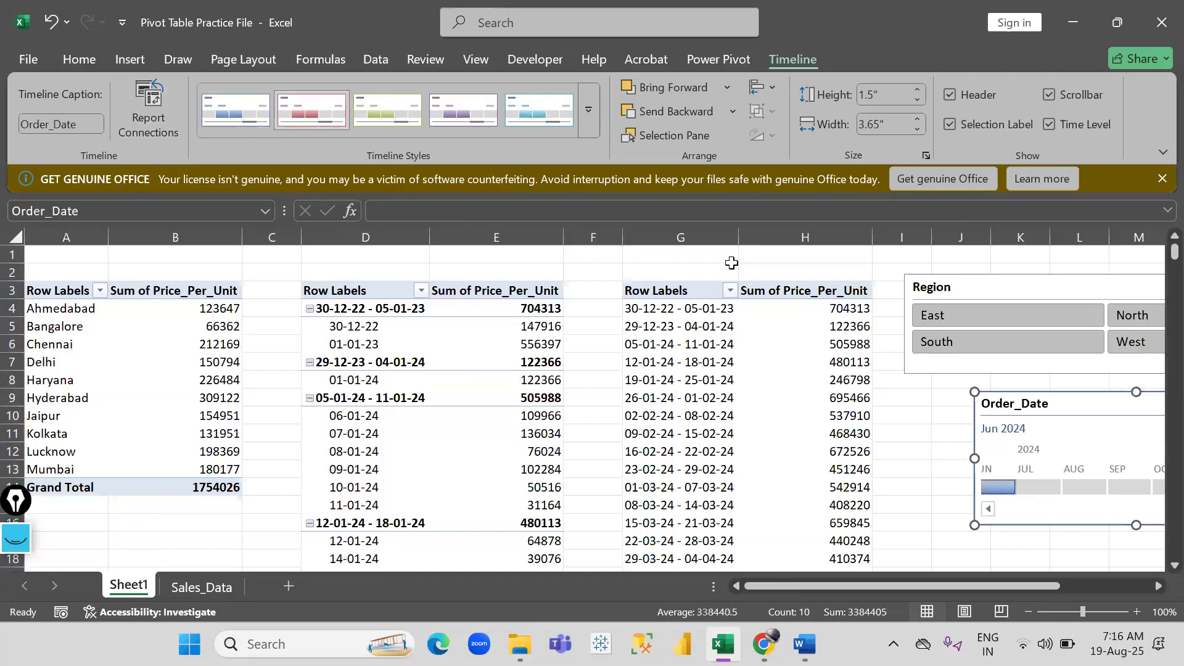
{"action": "scroll", "coordinate": [807, 311], "scroll_direction": "right", "scroll_amount": 2}
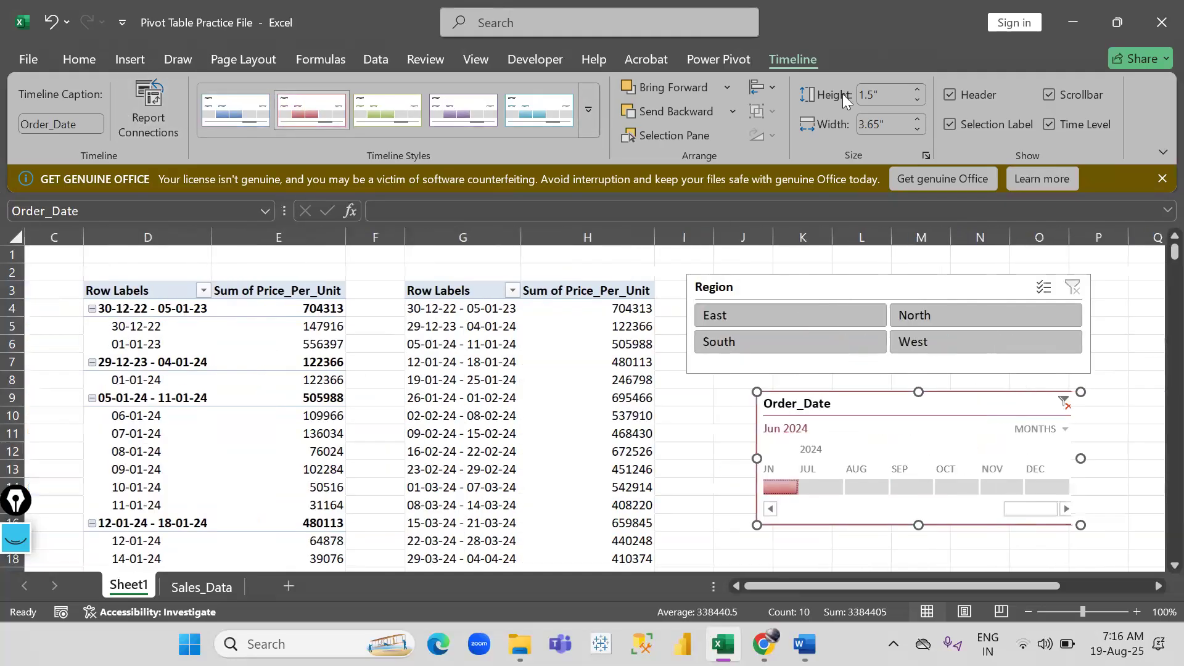
Connect the third pivot table to the Order_Date timeline through its filter connections, keeping Region connected.
{"action": "left_click", "coordinate": [583, 345]}
{"action": "left_click", "coordinate": [801, 58]}
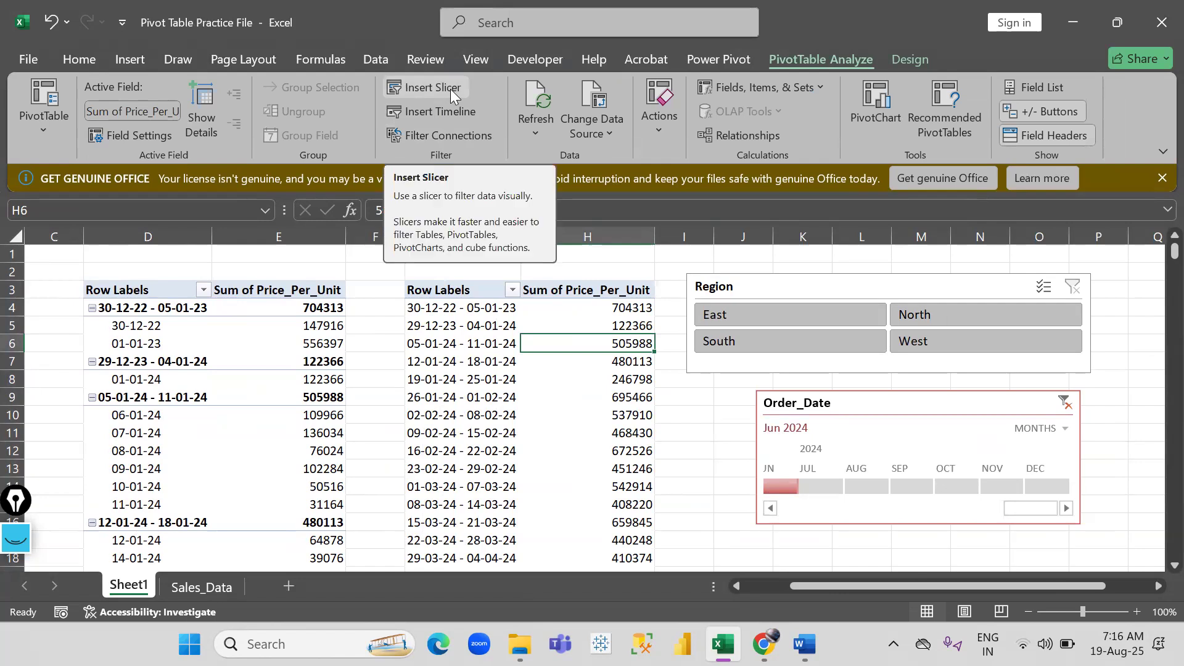
{"action": "left_click", "coordinate": [446, 138]}
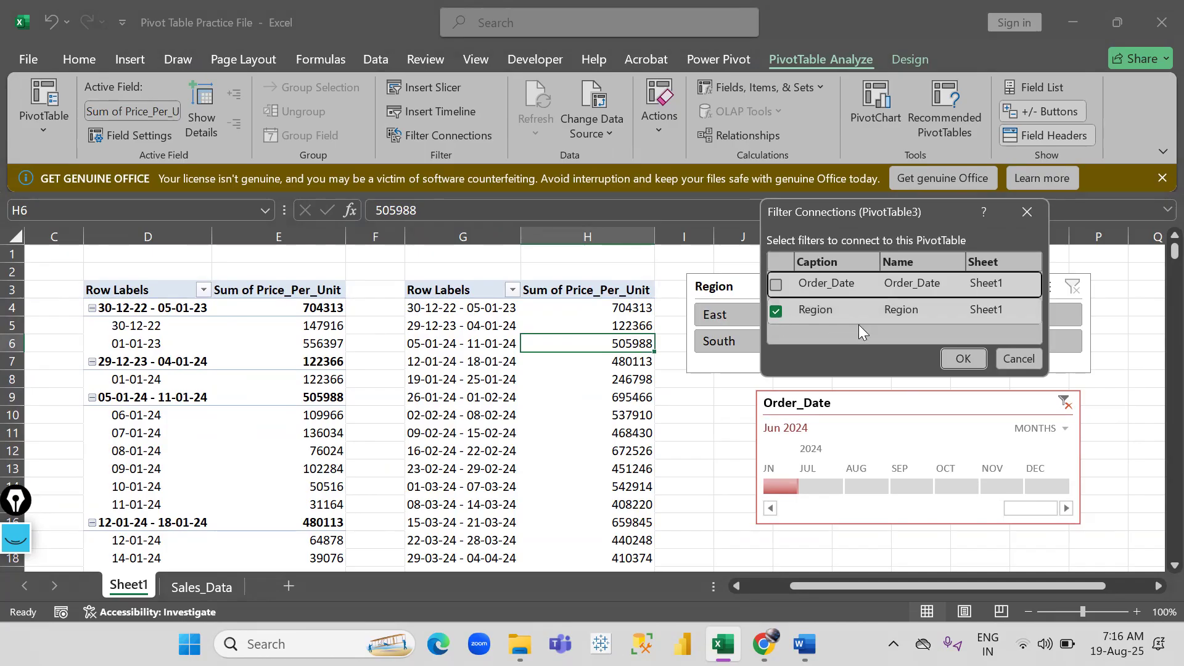
{"action": "left_click", "coordinate": [776, 284]}
{"action": "left_click", "coordinate": [970, 357]}
Switch the Region slicer through East, West and North, leaving the connected pivot tables filtered to South.
{"action": "left_click", "coordinate": [814, 312]}
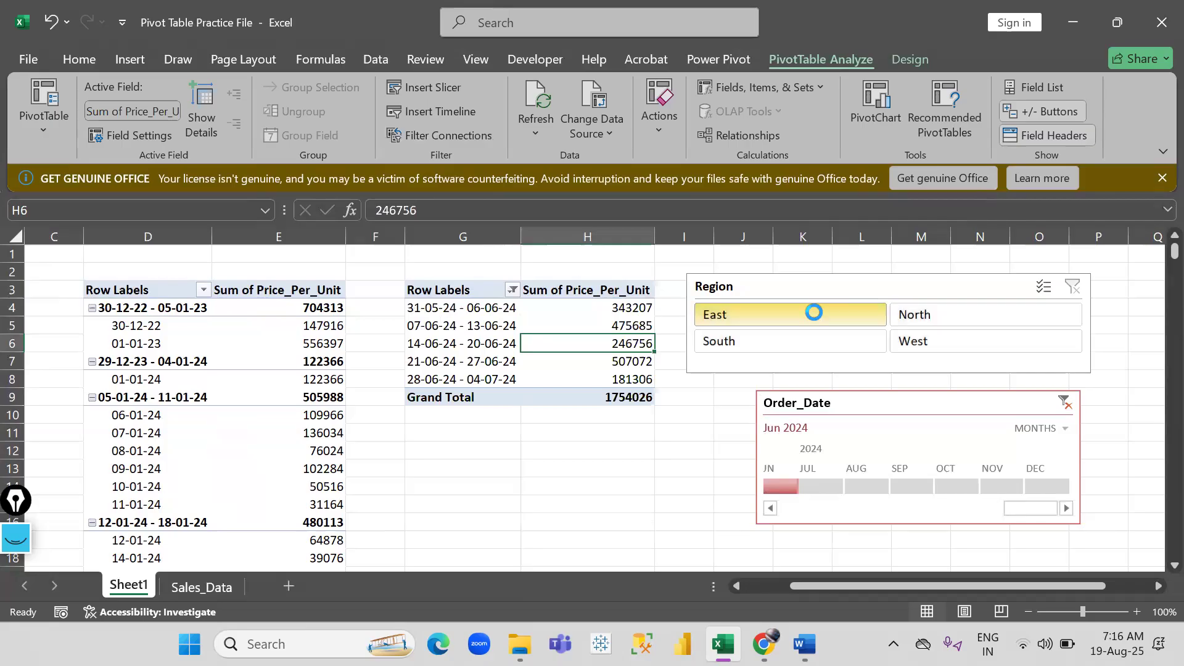
{"action": "left_click", "coordinate": [940, 344]}
{"action": "left_click", "coordinate": [944, 313]}
{"action": "left_click", "coordinate": [801, 344]}
Review the third pivot table's filter connections without changing them, and compare the three pivot tables.
{"action": "left_click", "coordinate": [431, 134]}
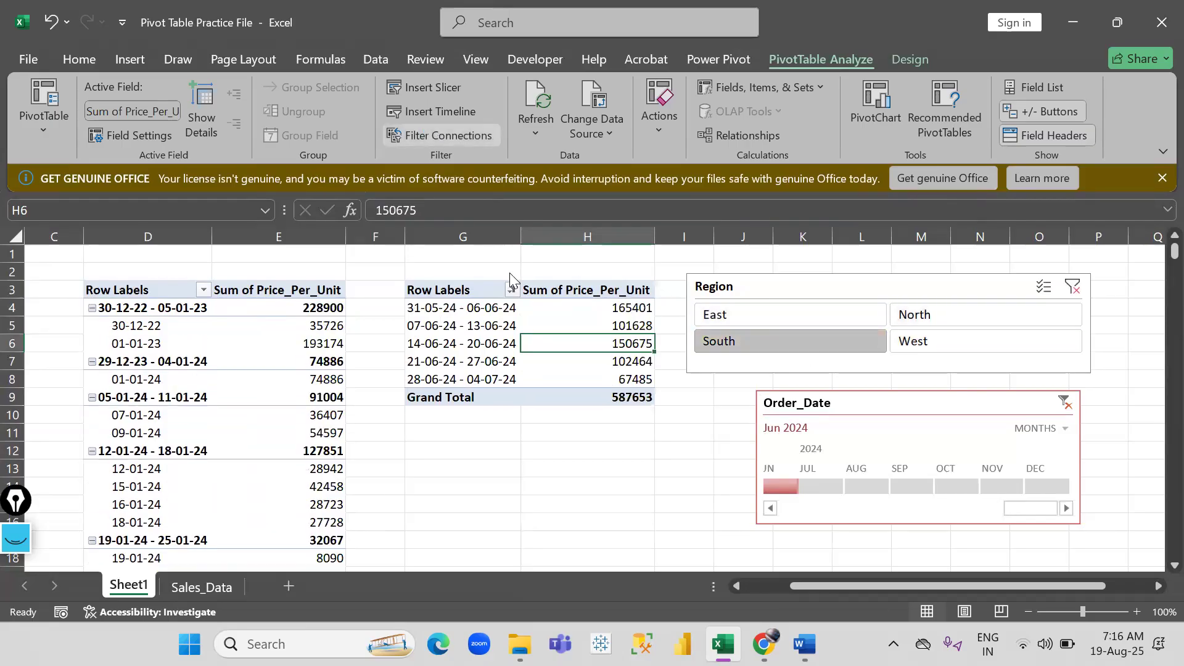
{"action": "left_click", "coordinate": [1024, 213]}
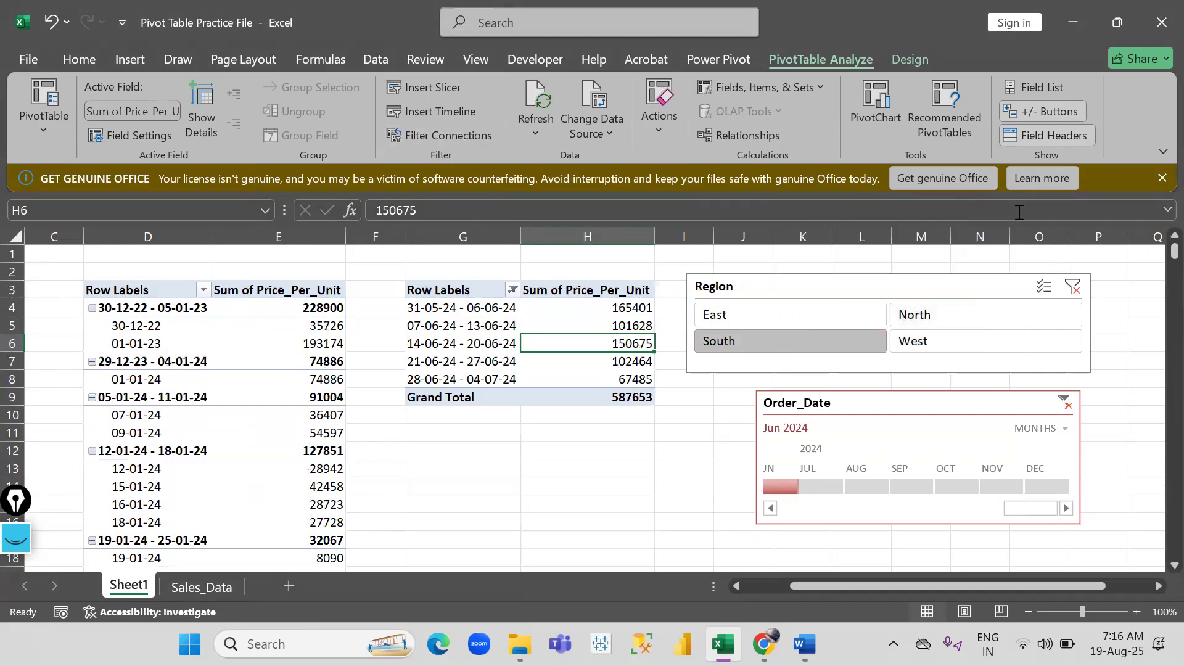
{"action": "scroll", "coordinate": [649, 358], "scroll_direction": "left", "scroll_amount": 3}
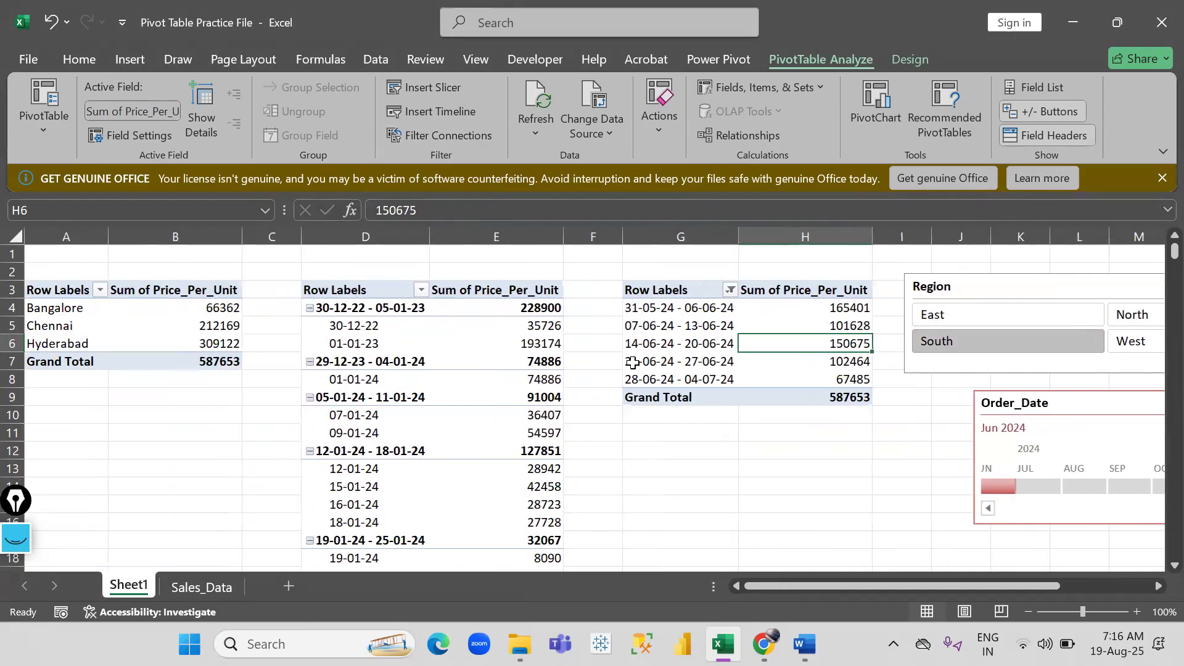
Clear the Region slicer and Order_Date timeline filters so the connected pivot tables include all regions and periods.
{"action": "scroll", "coordinate": [956, 388], "scroll_direction": "right", "scroll_amount": 3}
{"action": "left_click", "coordinate": [1013, 269]}
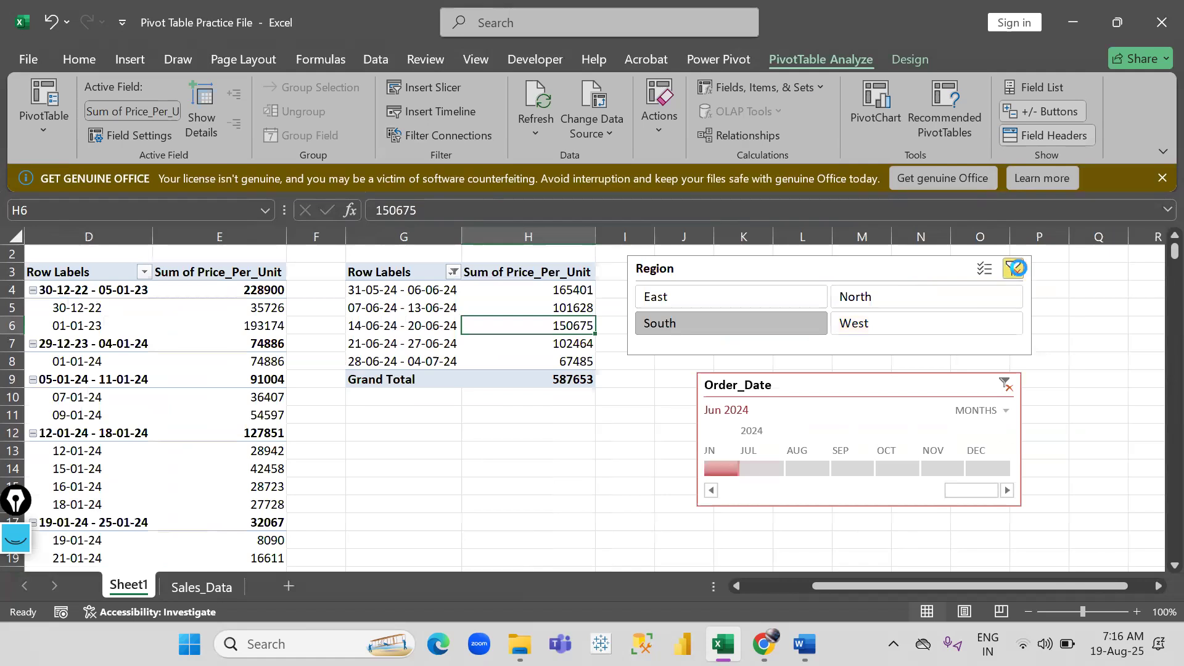
{"action": "left_click", "coordinate": [1003, 386]}
{"action": "scroll", "coordinate": [612, 478], "scroll_direction": "left", "scroll_amount": 2}
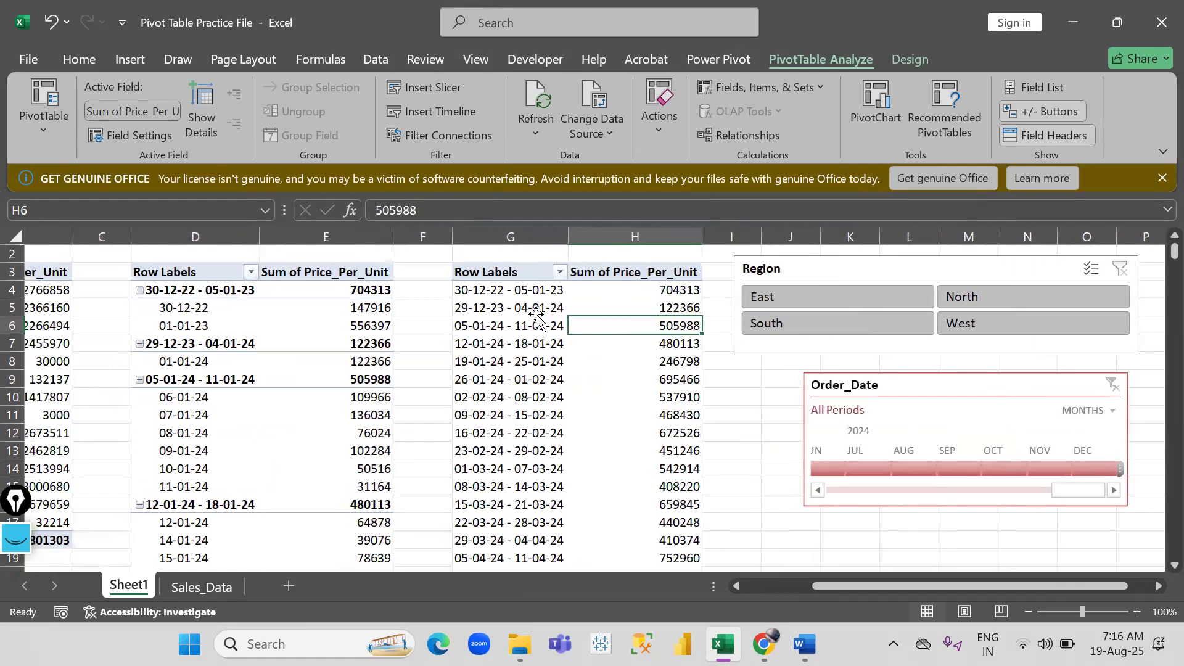
{"action": "left_click_drag", "start_coordinate": [462, 290], "coordinate": [613, 479]}
{"action": "left_click", "coordinate": [607, 413]}
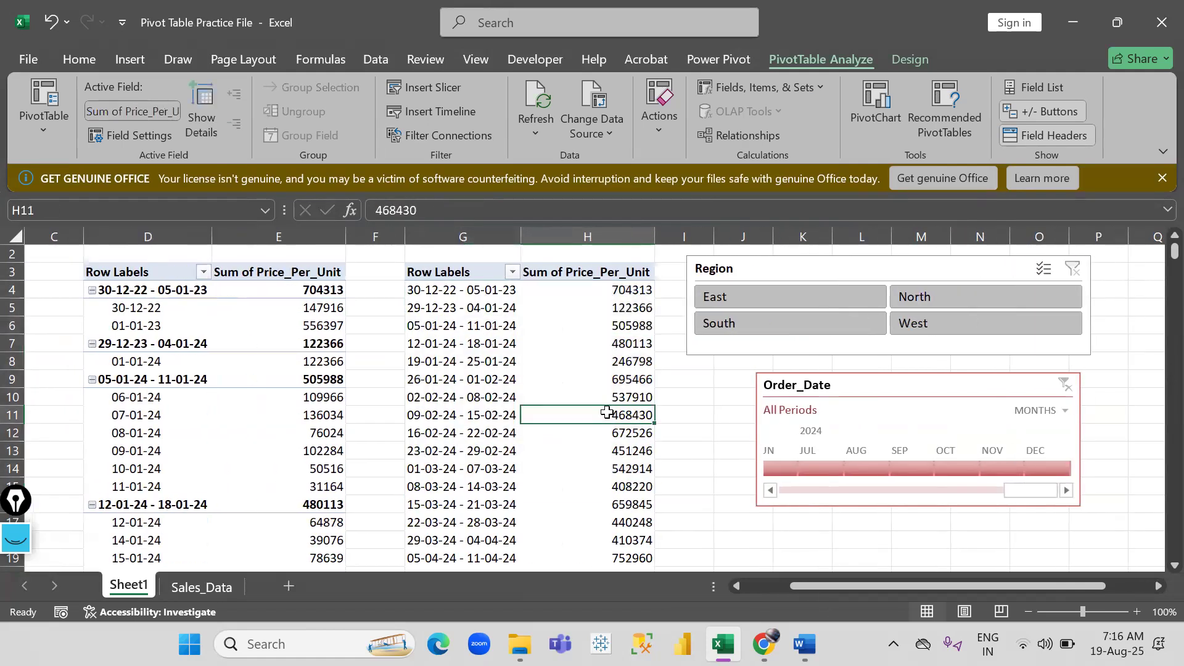
Check the product entries near the end of Sales_Data and refresh all pivot tables in the workbook.
{"action": "left_click", "coordinate": [538, 128]}
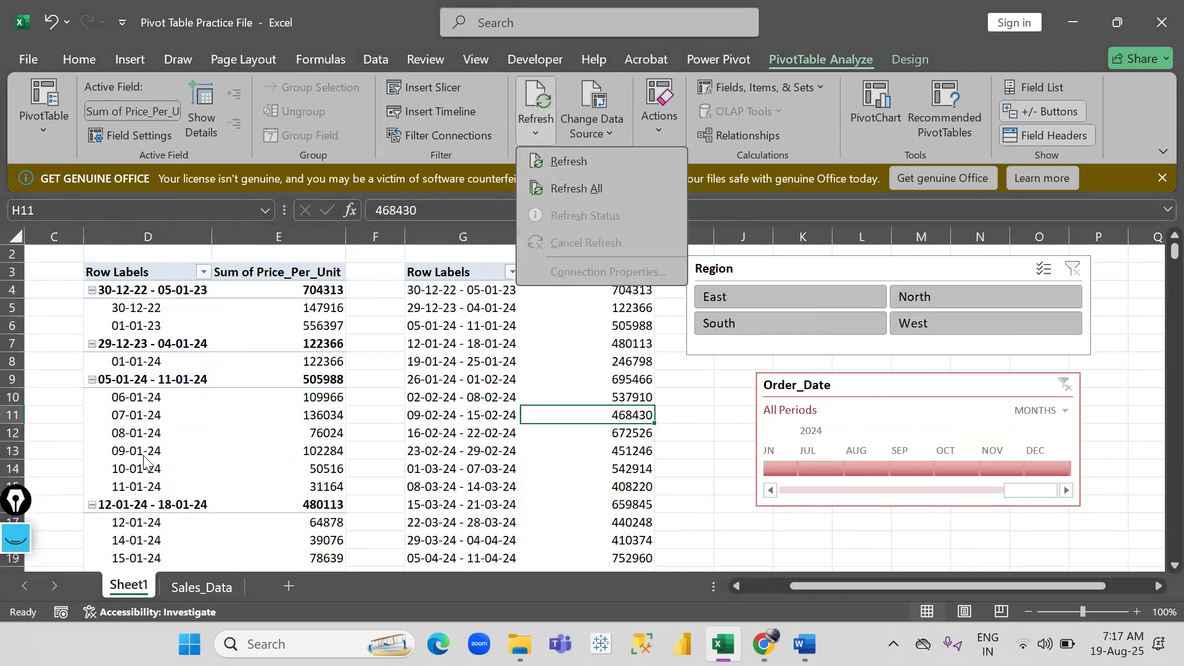
{"action": "left_click", "coordinate": [191, 587]}
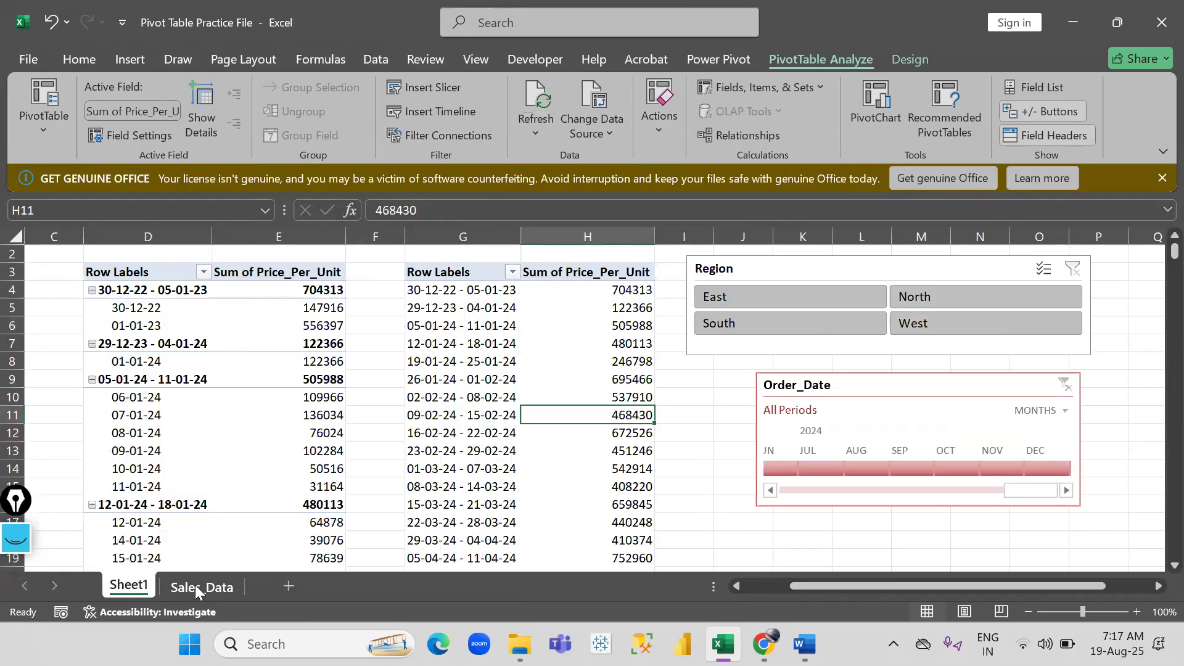
{"action": "left_click", "coordinate": [195, 585]}
{"action": "left_click_drag", "start_coordinate": [168, 301], "coordinate": [179, 469]}
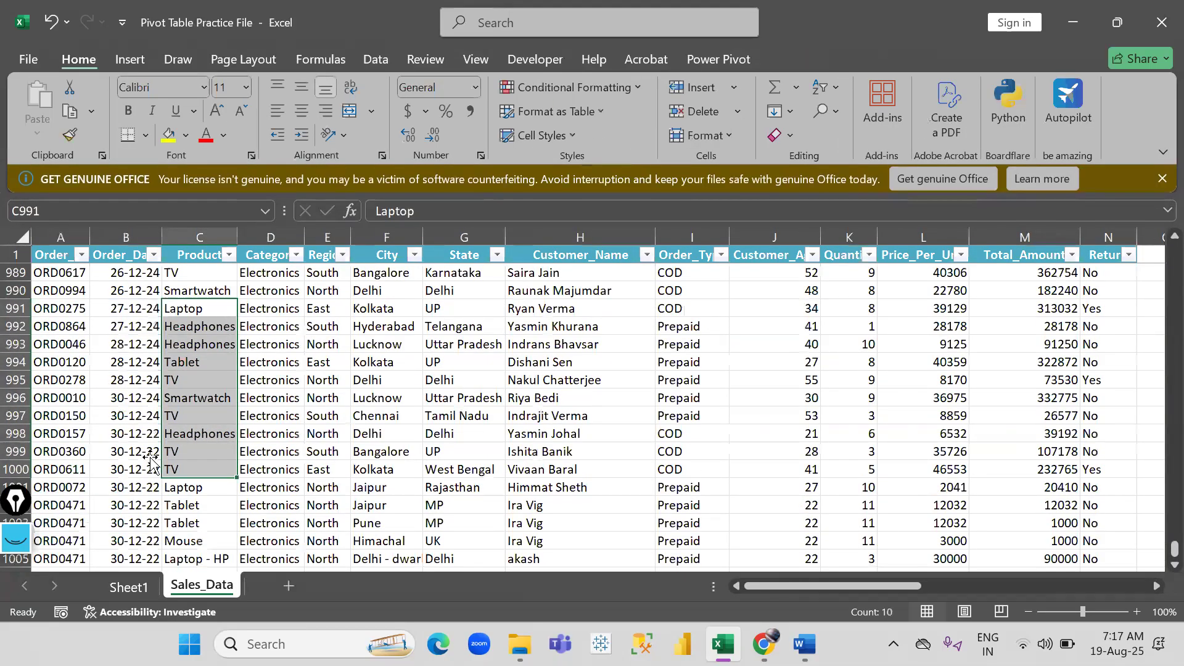
{"action": "left_click", "coordinate": [213, 432]}
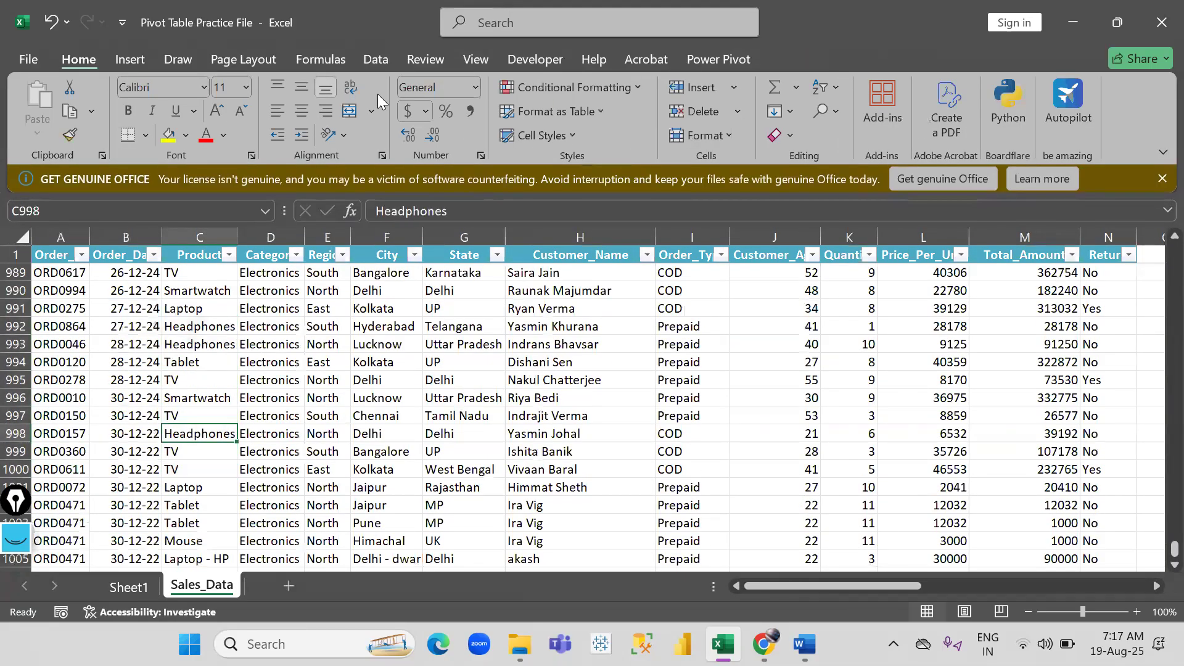
{"action": "left_click", "coordinate": [131, 586]}
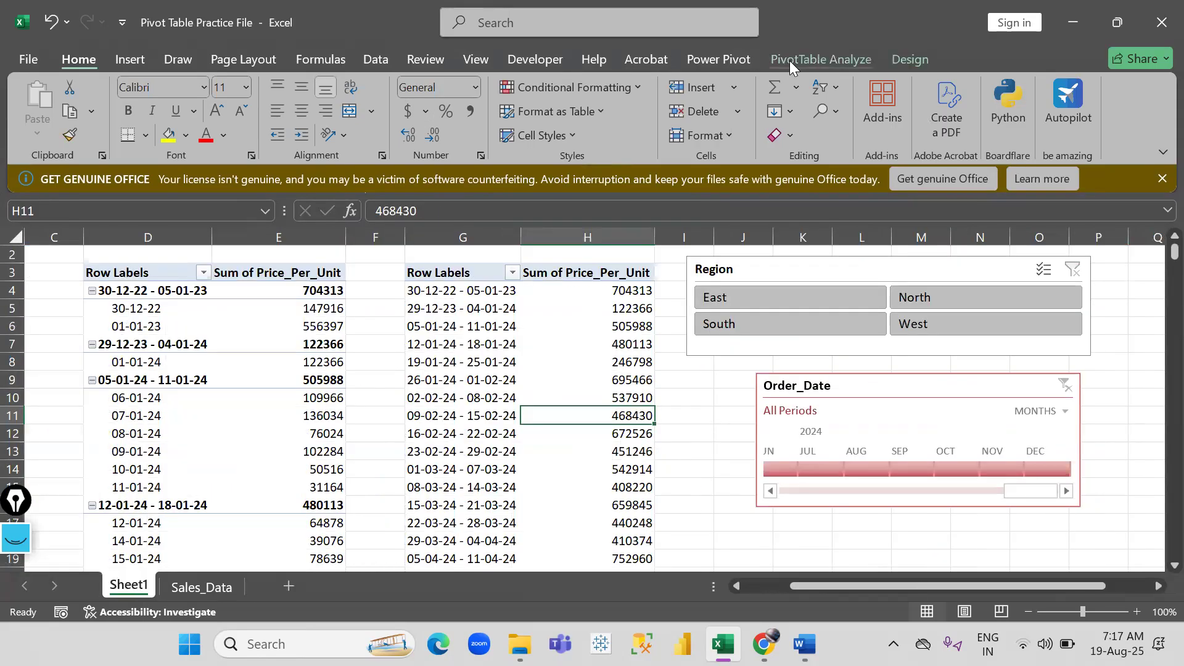
{"action": "left_click", "coordinate": [789, 60]}
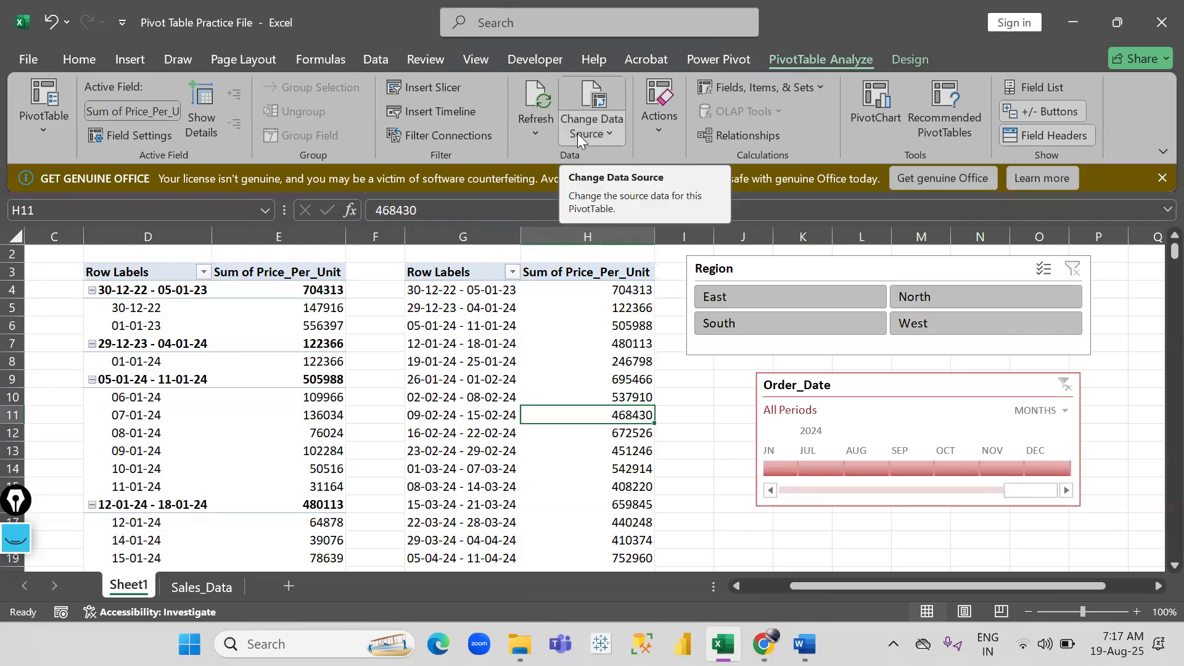
{"action": "left_click", "coordinate": [535, 132]}
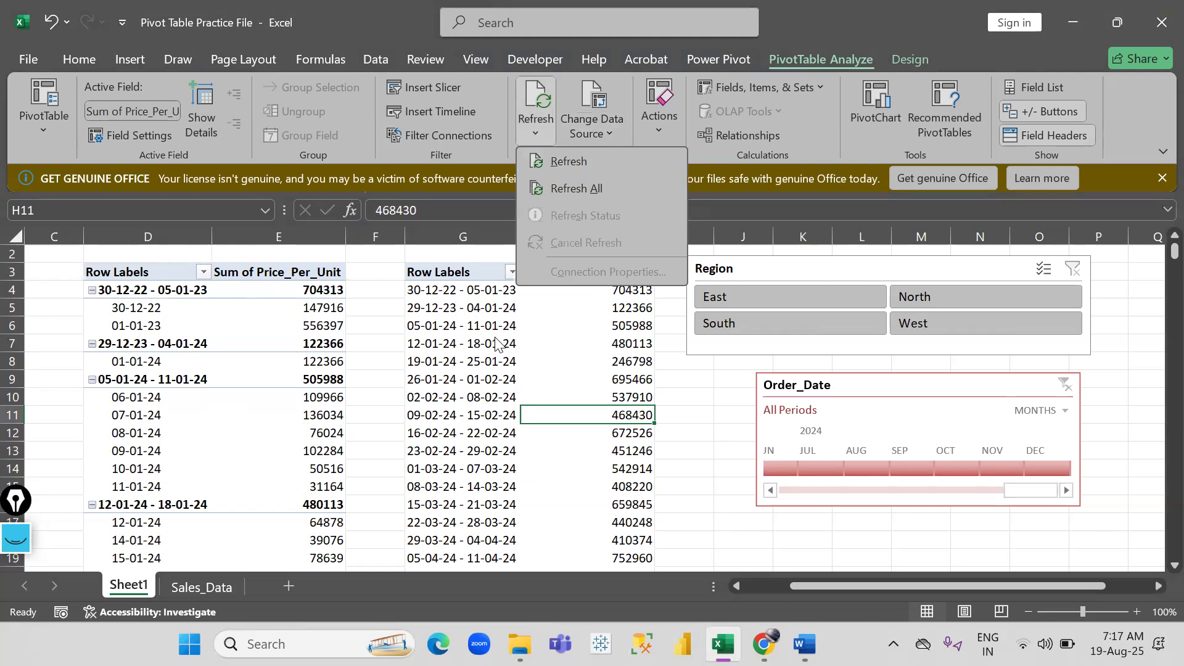
{"action": "left_click", "coordinate": [575, 188]}
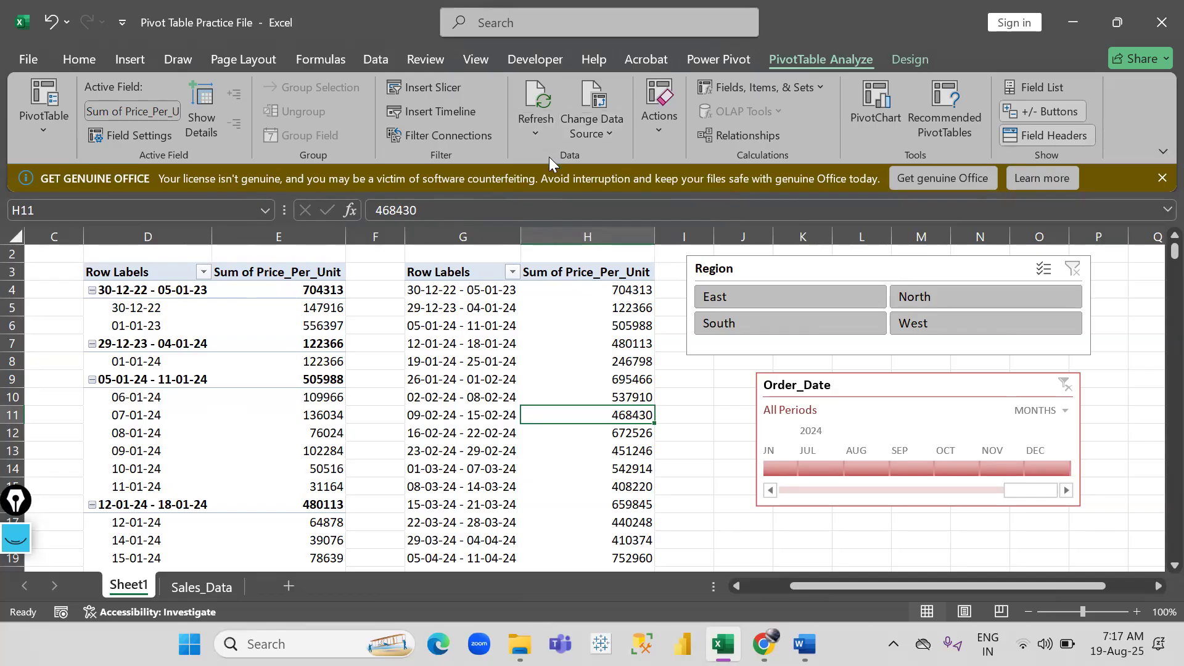
{"action": "left_click", "coordinate": [563, 338]}
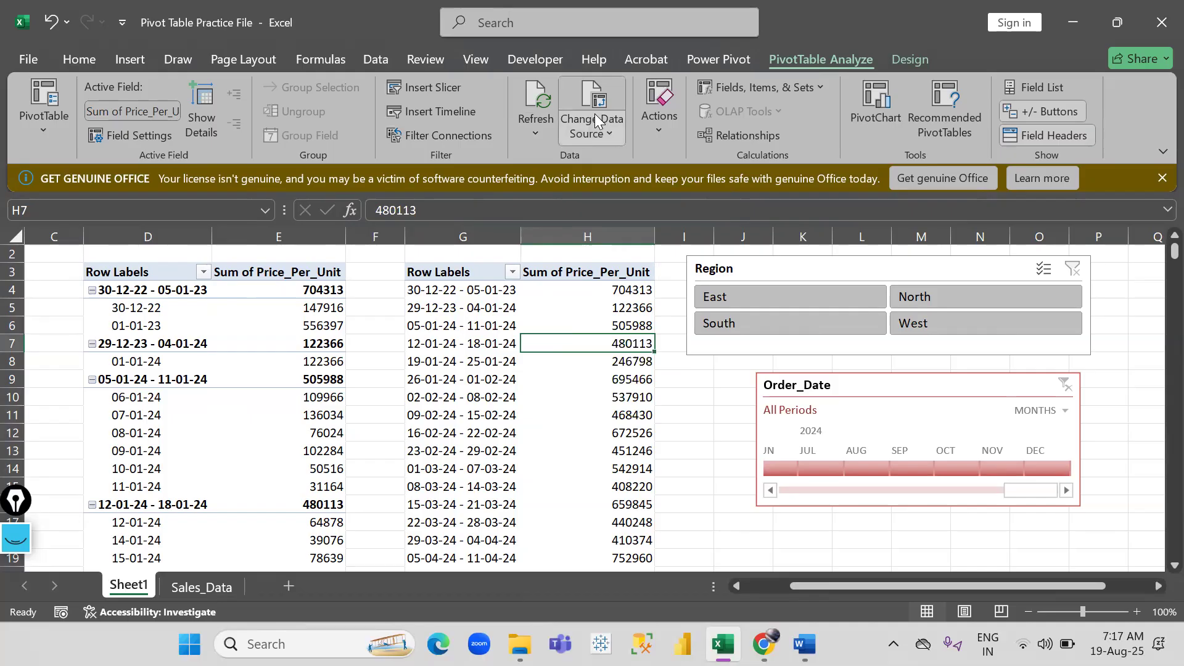
Duplicate the last Sales_Data record, row 1005, into the empty row 1006.
{"action": "left_click", "coordinate": [199, 589]}
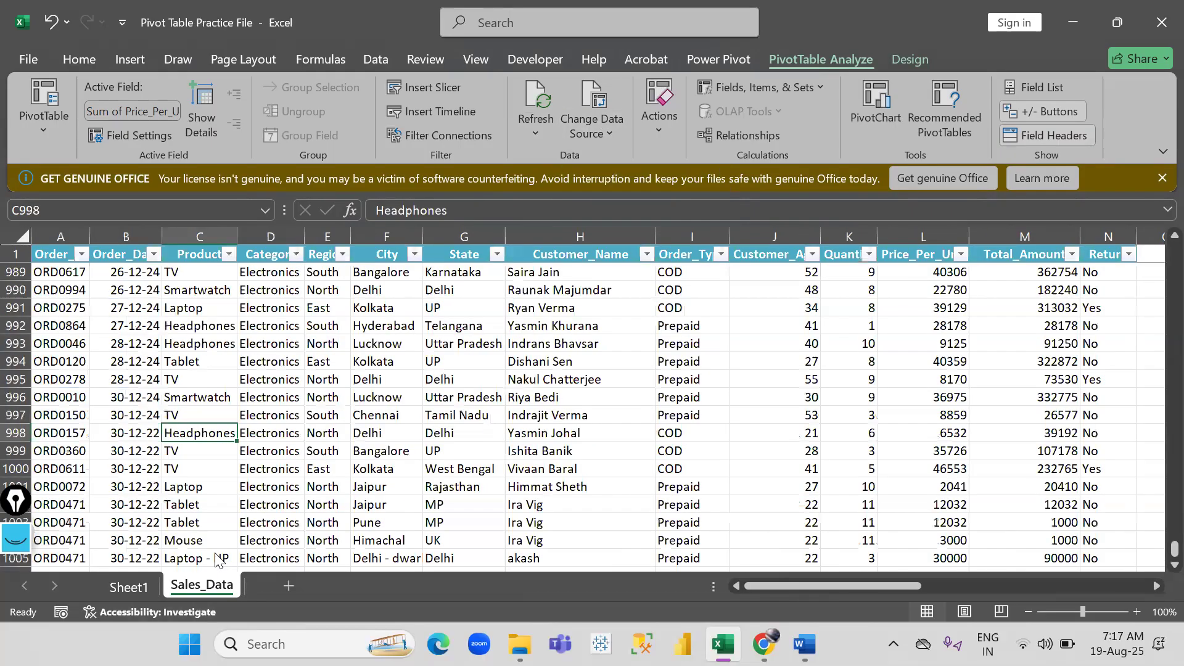
{"action": "left_click", "coordinate": [53, 512]}
{"action": "key", "text": "ctrl+Down"}
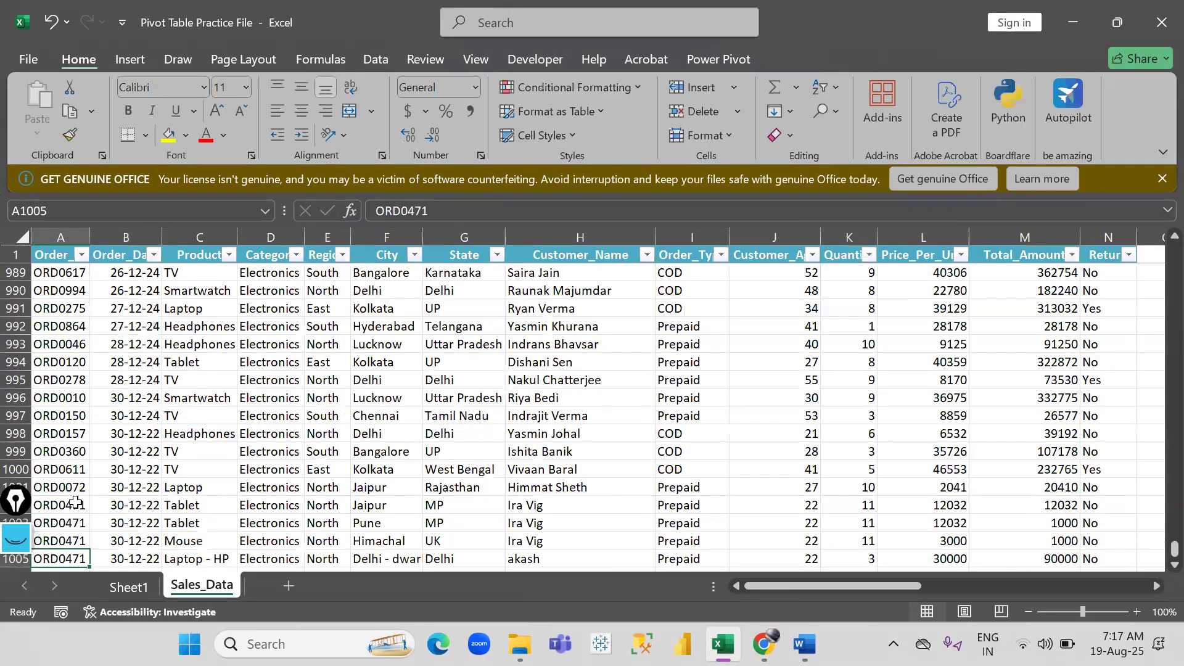
{"action": "scroll", "coordinate": [76, 502], "scroll_direction": "down", "scroll_amount": 2}
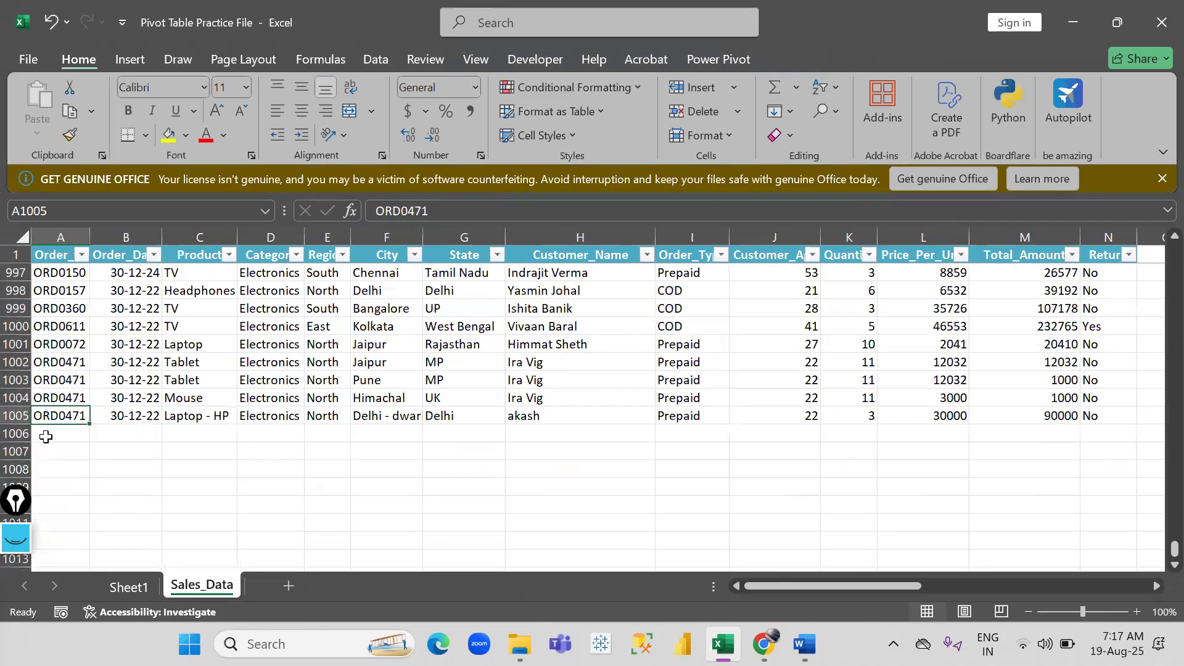
{"action": "left_click_drag", "start_coordinate": [44, 430], "coordinate": [340, 430]}
{"action": "left_click_drag", "start_coordinate": [40, 437], "coordinate": [436, 413]}
{"action": "left_click", "coordinate": [393, 433]}
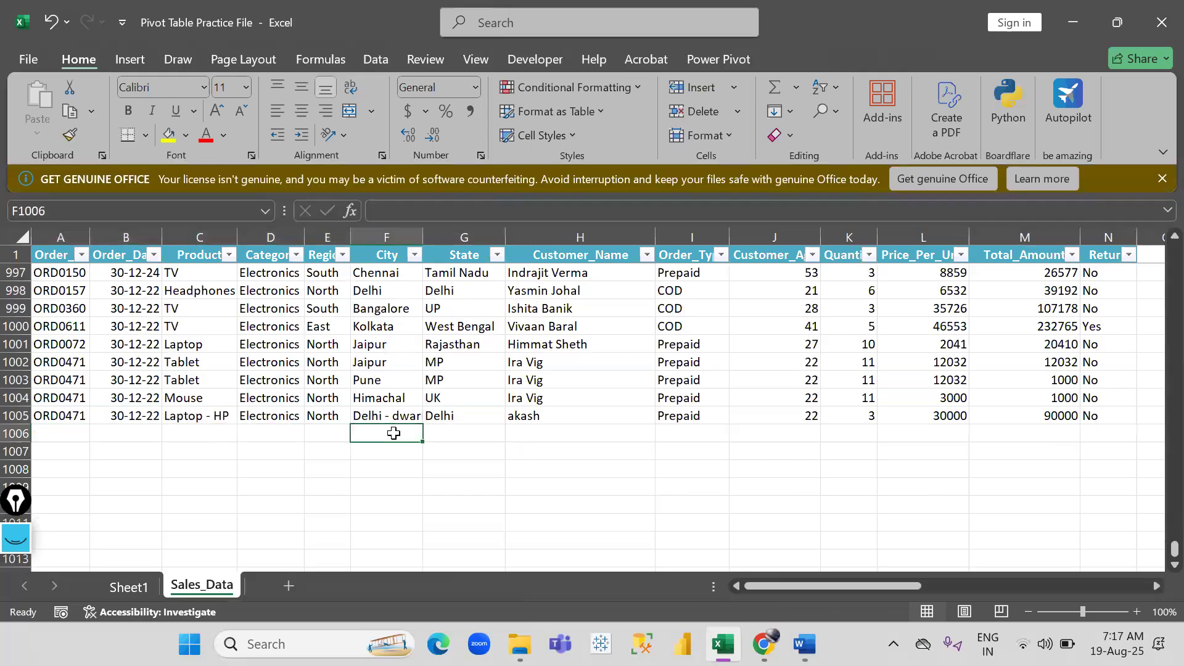
{"action": "left_click", "coordinate": [55, 431]}
{"action": "left_click", "coordinate": [15, 415]}
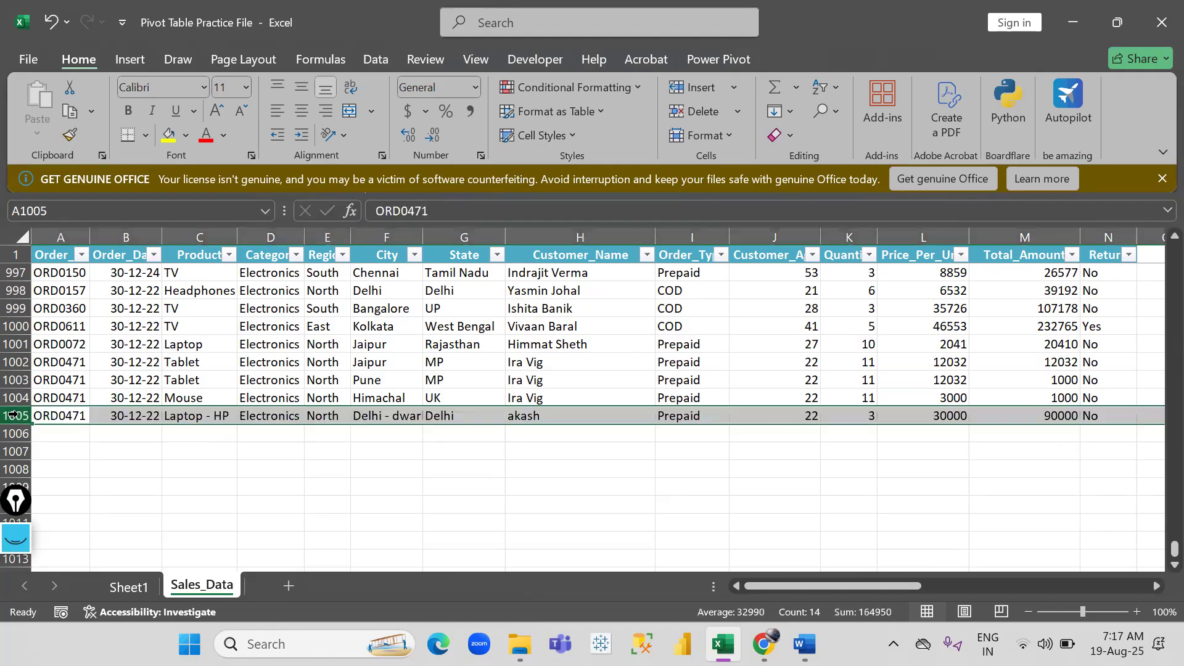
{"action": "key", "text": "ctrl+c"}
{"action": "left_click", "coordinate": [36, 435]}
{"action": "key", "text": "Return"}
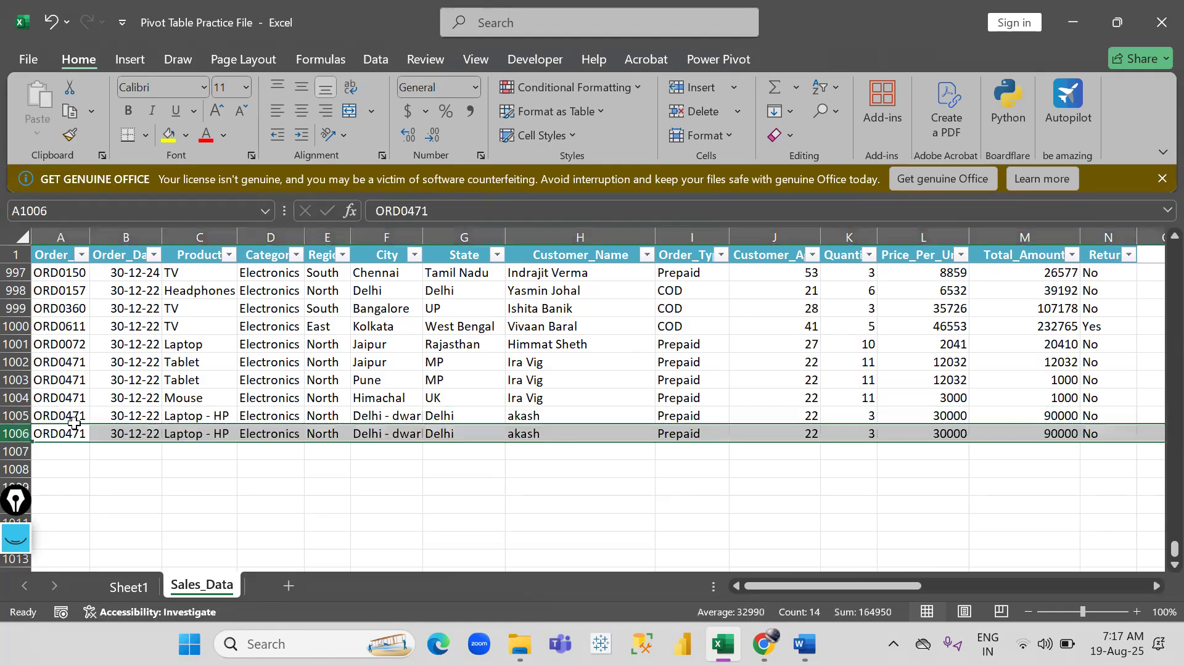
Change the product in cell C1006 to "Laptop - Delll".
{"action": "double_click", "coordinate": [227, 435]}
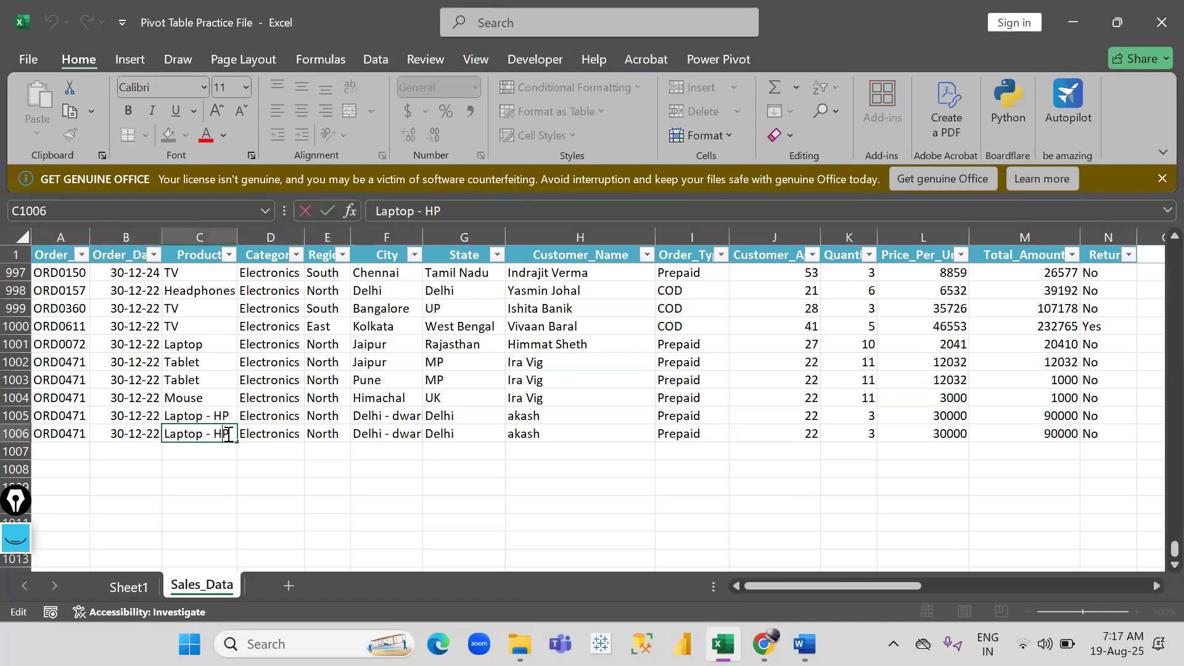
{"action": "key", "text": "BackSpace"}
{"action": "type", "text": "Dell"}
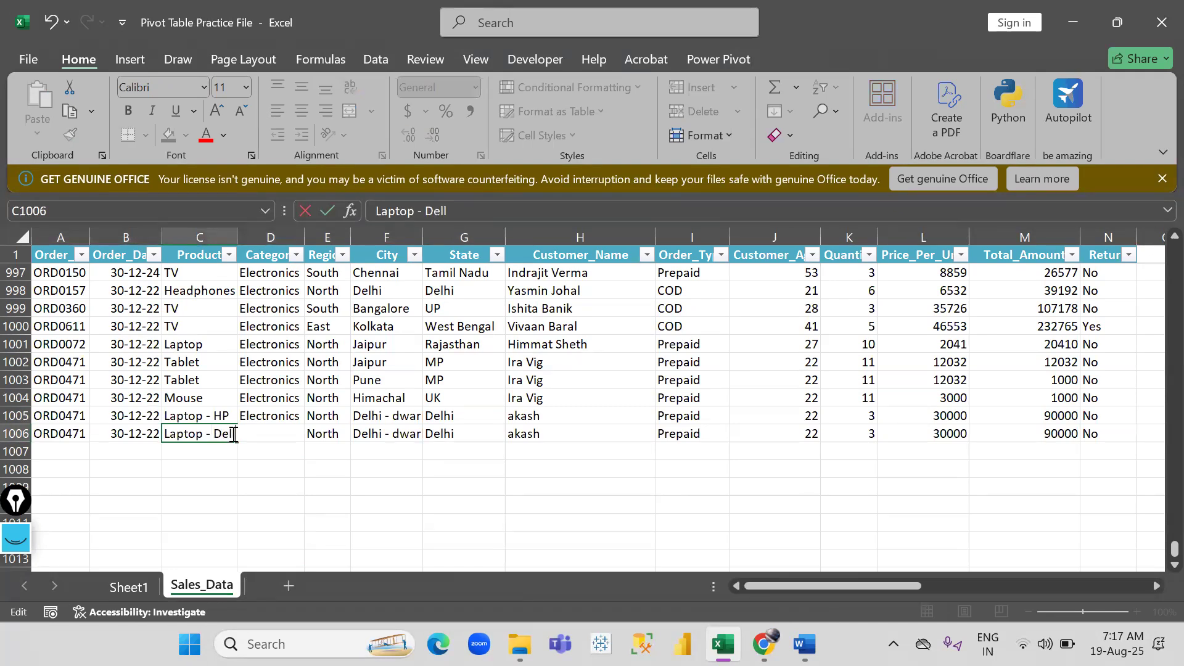
{"action": "type", "text": "l"}
{"action": "key", "text": "Return"}
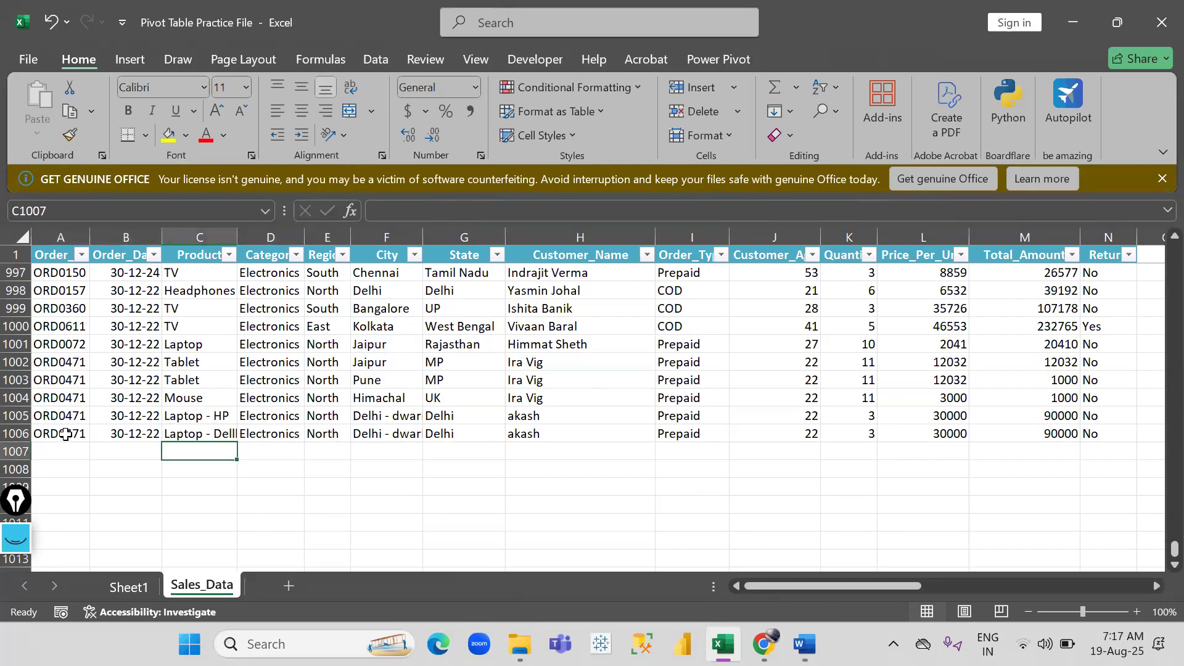
Duplicate row 1006 into row 1007 and widen the Product column to fit its entries.
{"action": "left_click", "coordinate": [66, 434]}
{"action": "key", "text": "shift+space"}
{"action": "key", "text": "ctrl+c"}
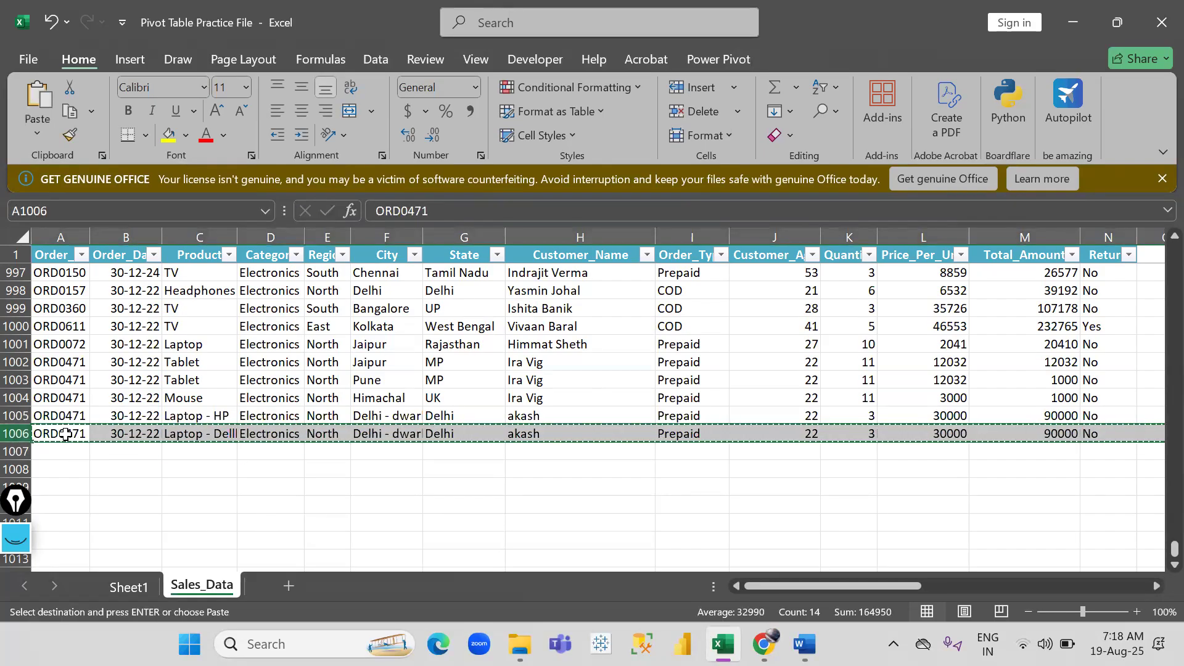
{"action": "key", "text": "shift+Down"}
{"action": "key", "text": "Return"}
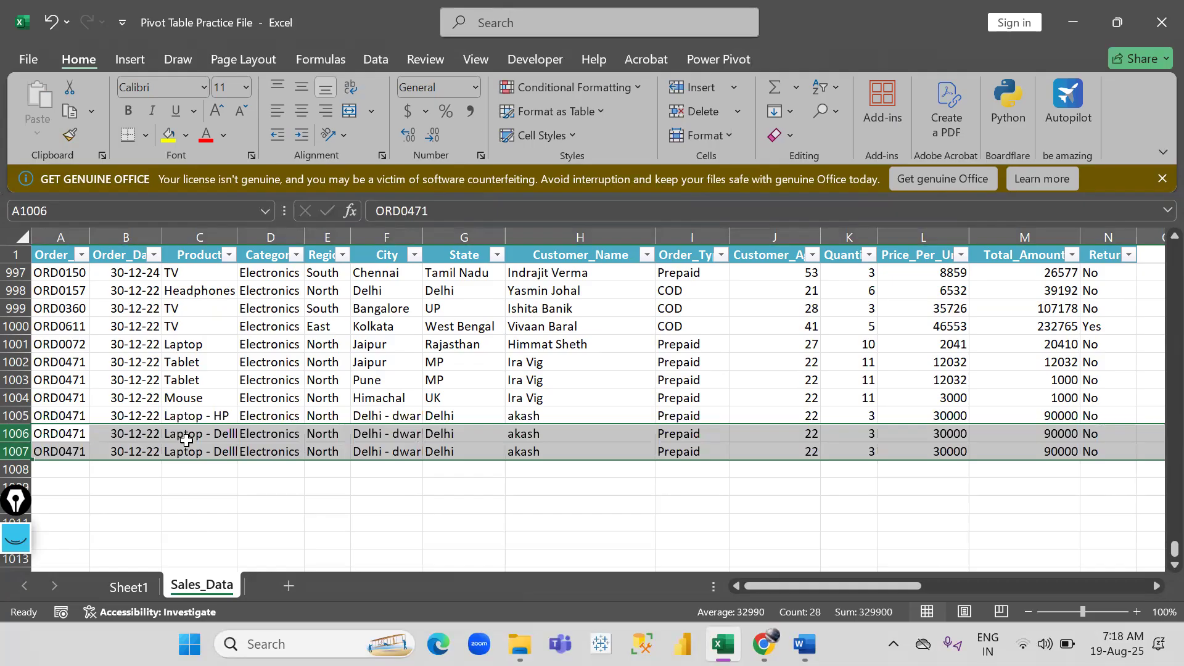
{"action": "left_click", "coordinate": [186, 440]}
{"action": "left_click_drag", "start_coordinate": [233, 243], "coordinate": [266, 244]}
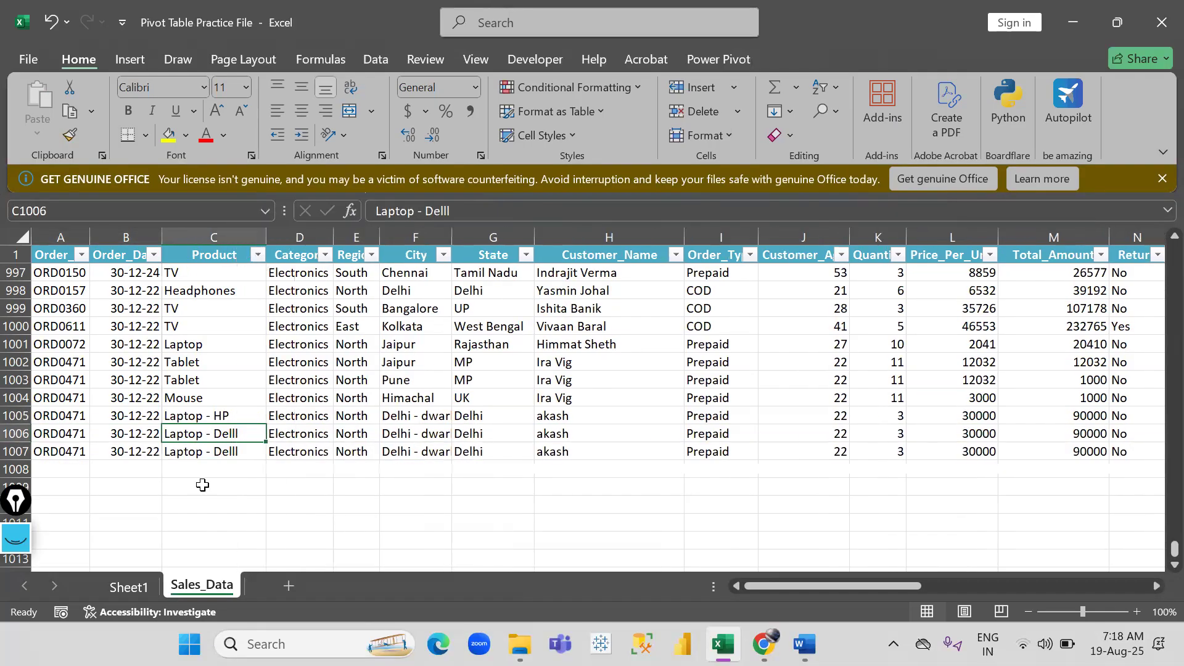
Copy the whole city pivot table on Sheet1 and paste it at cell S3, beside the slicer and timeline.
{"action": "left_click", "coordinate": [130, 585]}
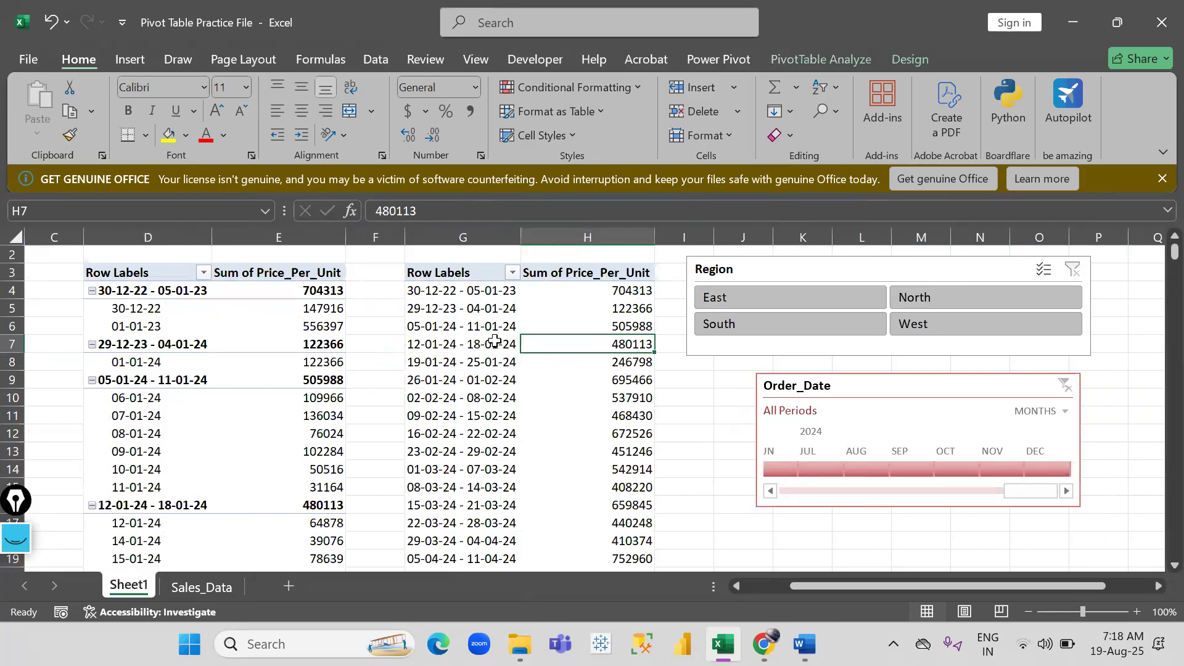
{"action": "scroll", "coordinate": [495, 340], "scroll_direction": "left", "scroll_amount": 2}
{"action": "left_click", "coordinate": [102, 331]}
{"action": "key", "text": "ctrl+a"}
{"action": "key", "text": "ctrl+c"}
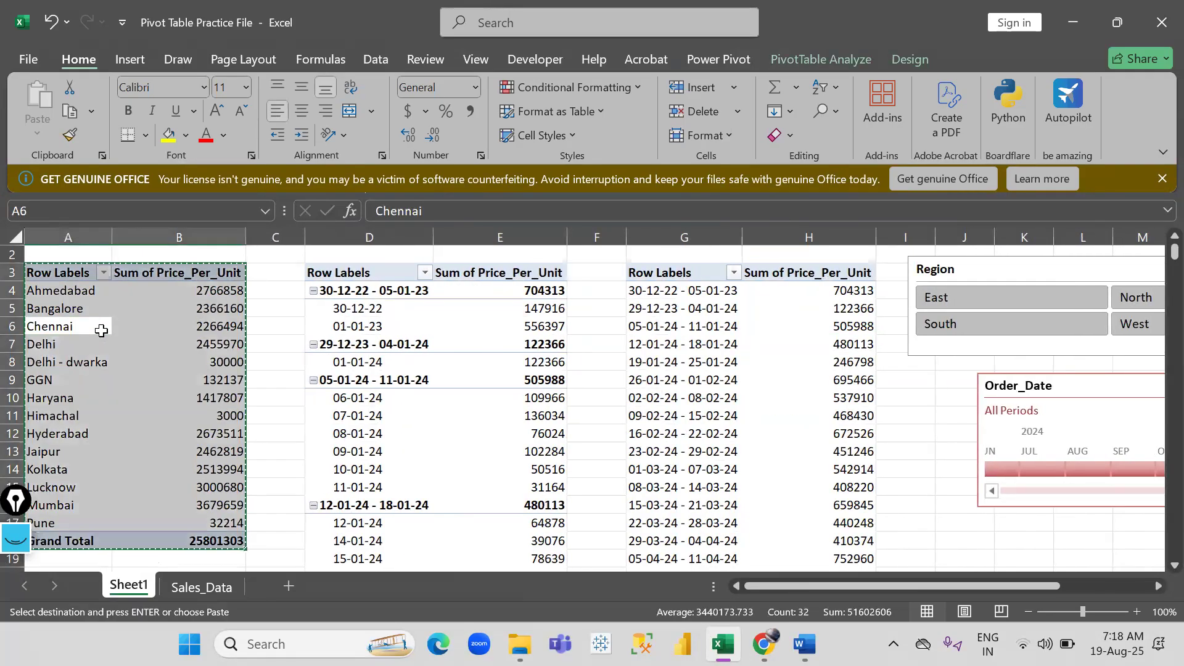
{"action": "scroll", "coordinate": [209, 351], "scroll_direction": "right", "scroll_amount": 6}
{"action": "scroll", "coordinate": [209, 352], "scroll_direction": "left", "scroll_amount": 1}
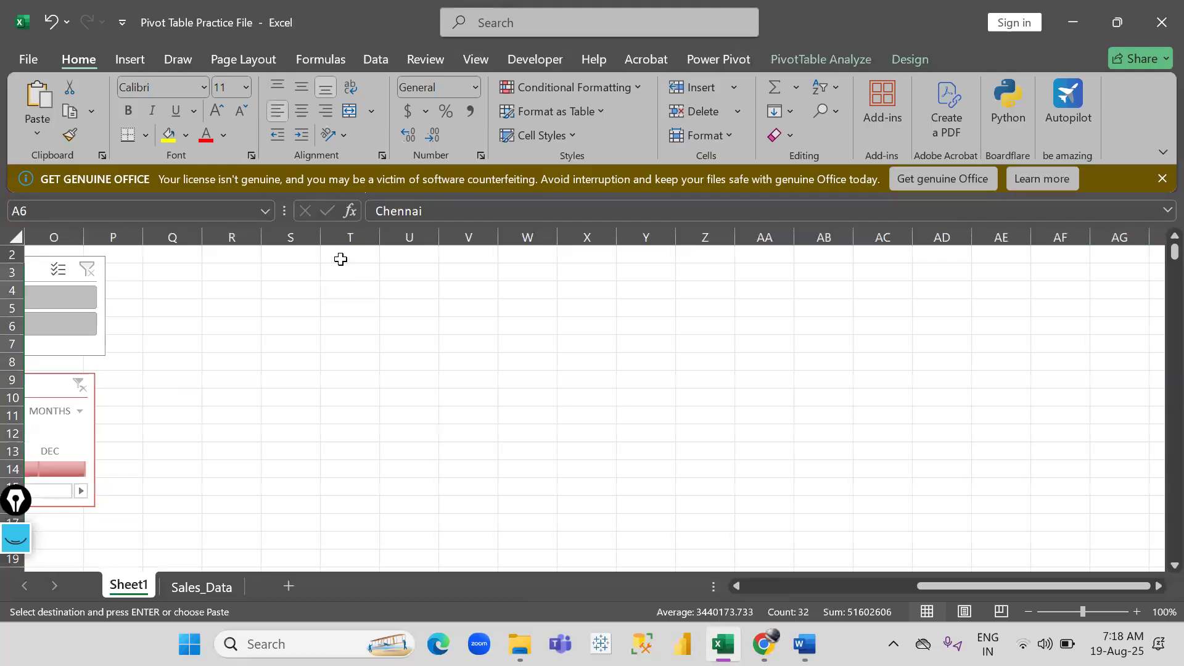
{"action": "left_click", "coordinate": [284, 273]}
{"action": "key", "text": "Return"}
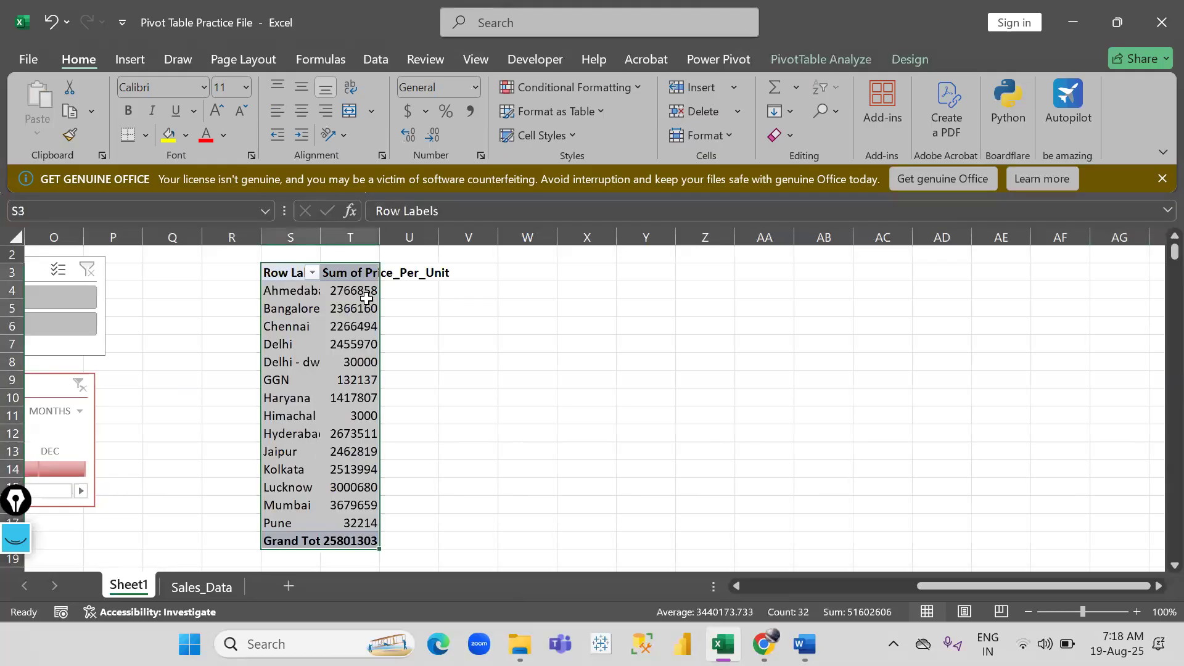
Autofit columns S and T to the contents of the pasted pivot table.
{"action": "left_click_drag", "start_coordinate": [381, 234], "coordinate": [380, 233]}
{"action": "double_click", "coordinate": [381, 234]}
{"action": "double_click", "coordinate": [320, 237]}
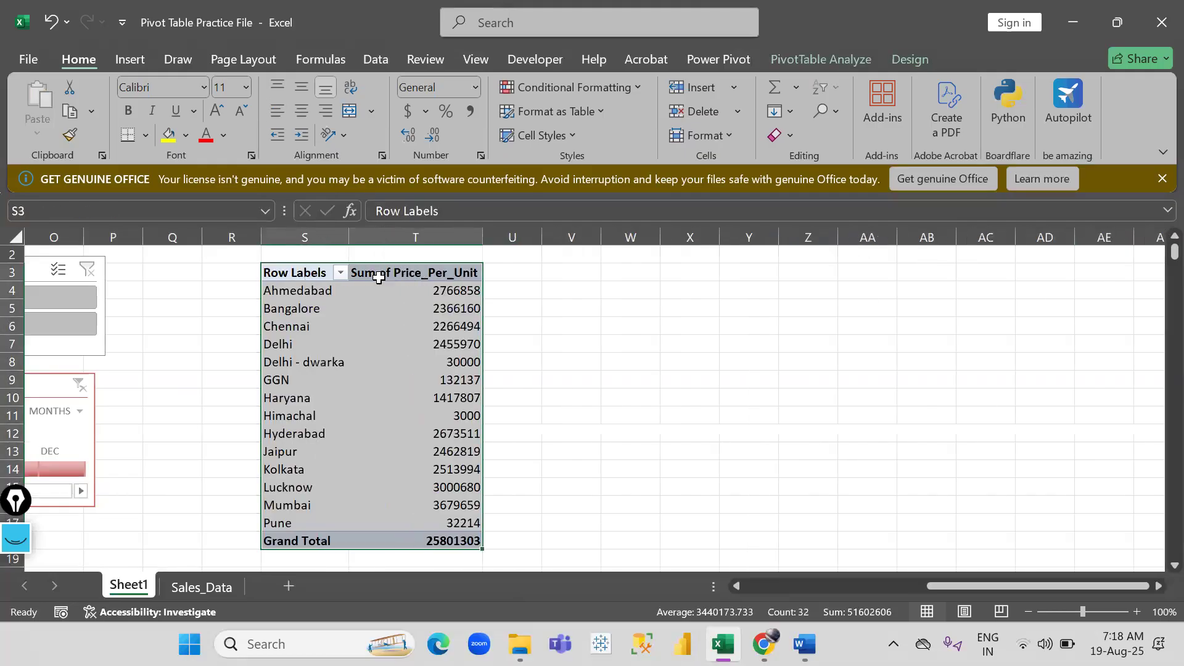
Replace City with Product as the row field of the pivot table at S3, keeping Sum of Price_Per_Unit.
{"action": "left_click", "coordinate": [378, 362]}
{"action": "left_click", "coordinate": [857, 59]}
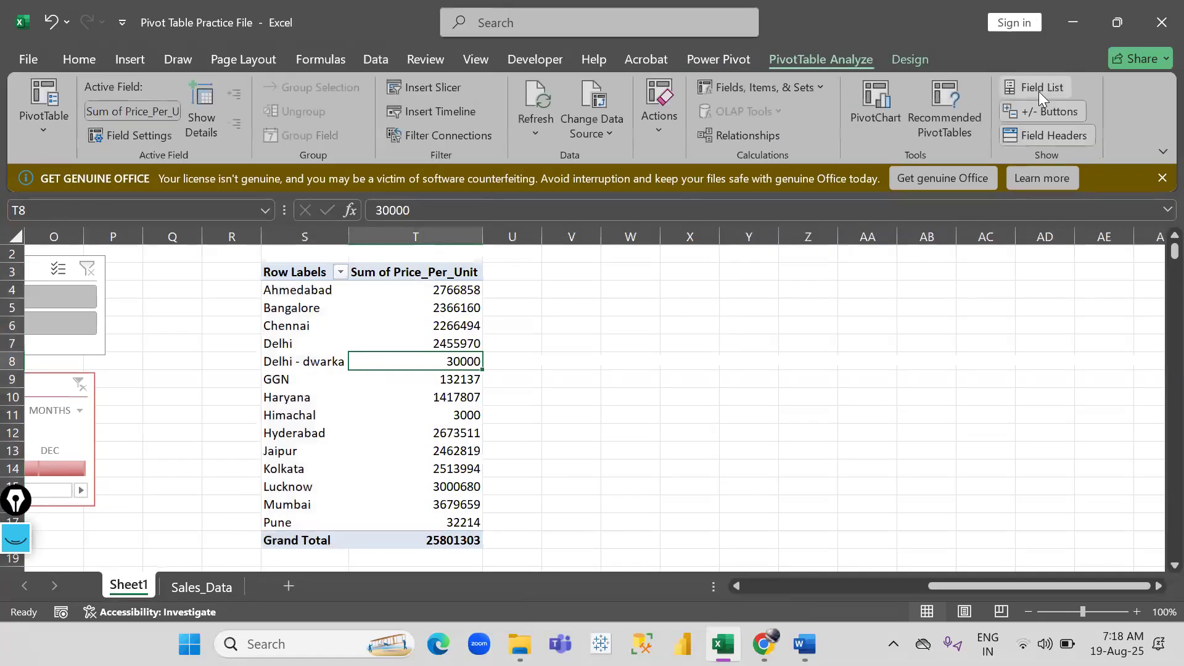
{"action": "left_click", "coordinate": [1039, 92]}
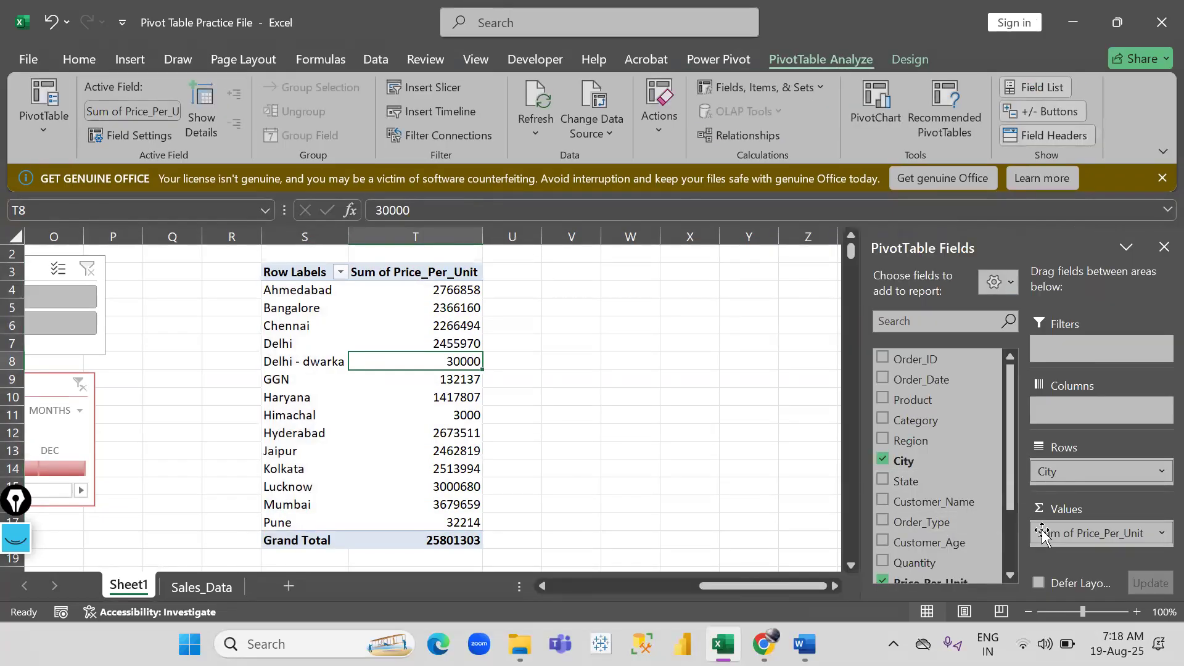
{"action": "left_click_drag", "start_coordinate": [1071, 473], "coordinate": [918, 463]}
{"action": "left_click_drag", "start_coordinate": [912, 402], "coordinate": [1080, 473]}
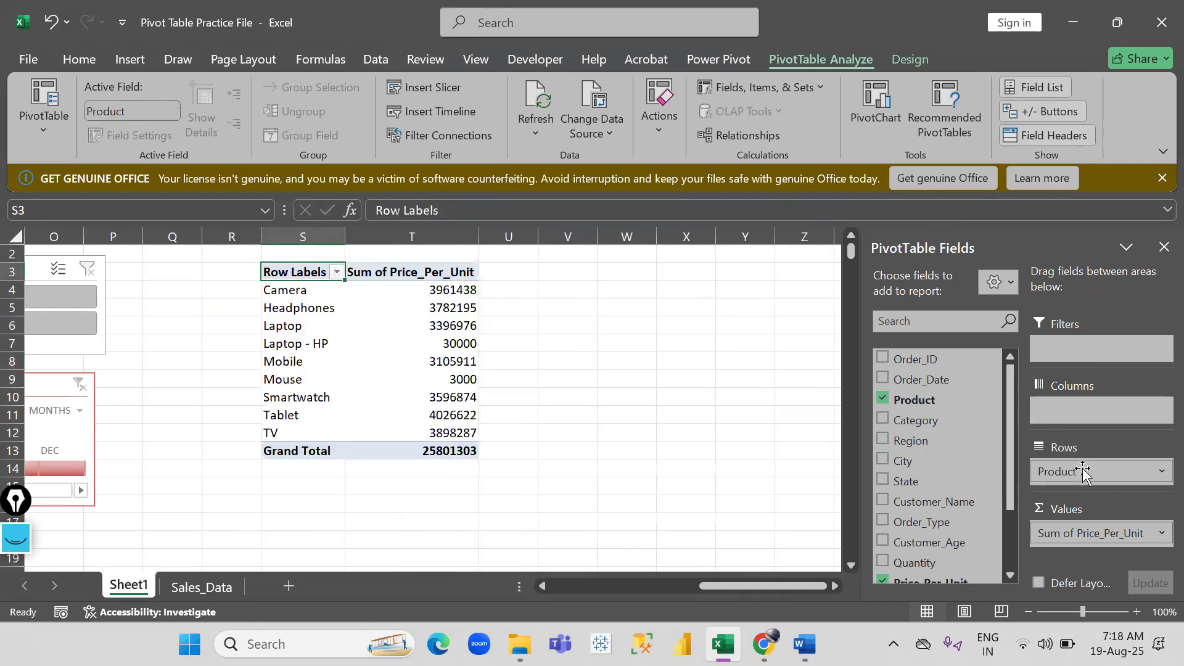
Check the pivot table at S3 for the newly added products and their price values.
{"action": "left_click", "coordinate": [339, 394]}
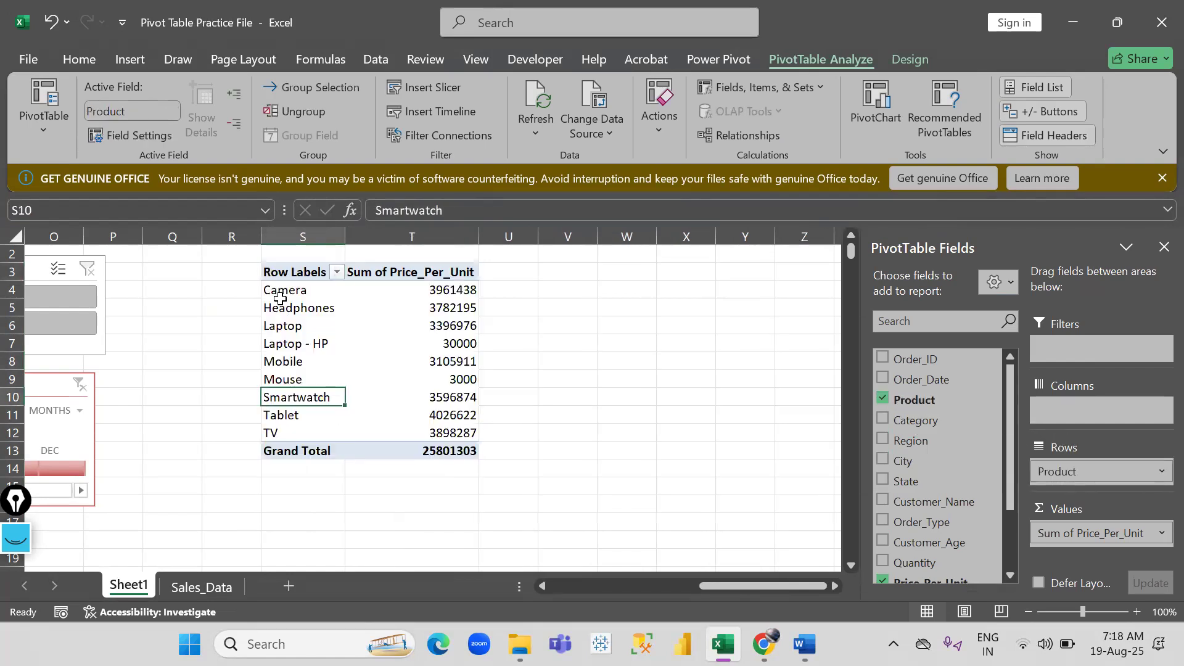
{"action": "left_click_drag", "start_coordinate": [280, 290], "coordinate": [302, 417]}
{"action": "left_click_drag", "start_coordinate": [413, 302], "coordinate": [418, 379]}
{"action": "left_click_drag", "start_coordinate": [289, 298], "coordinate": [294, 373]}
{"action": "left_click", "coordinate": [371, 340]}
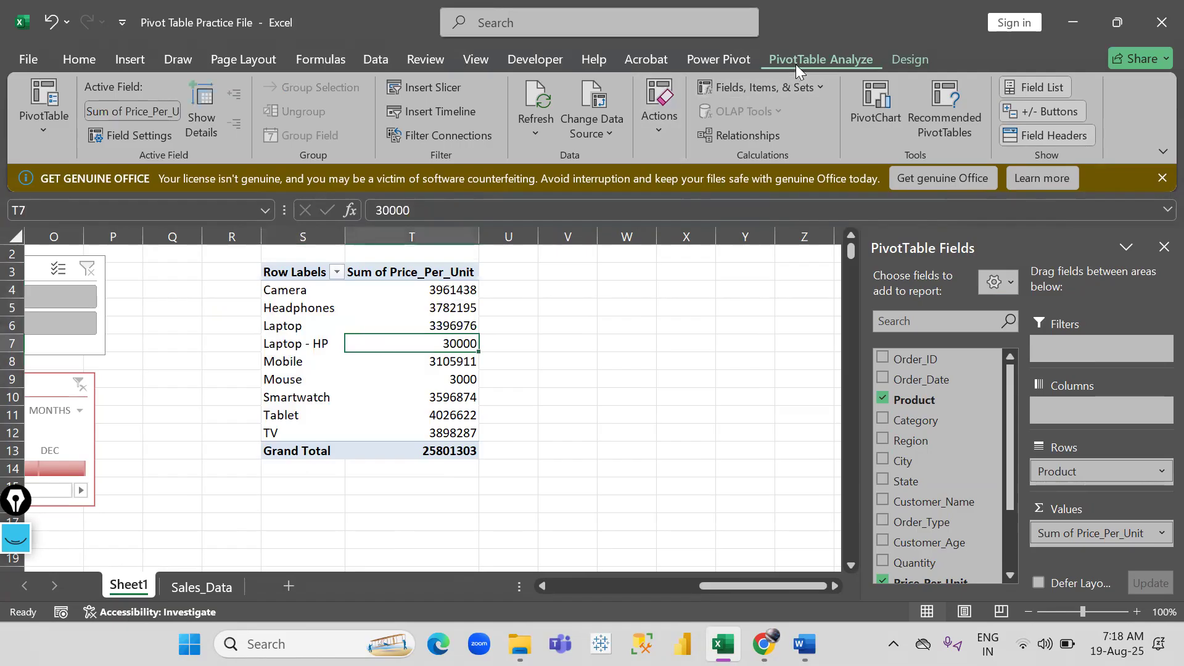
Try to change the data source range of the product pivot table at S3.
{"action": "left_click", "coordinate": [598, 118]}
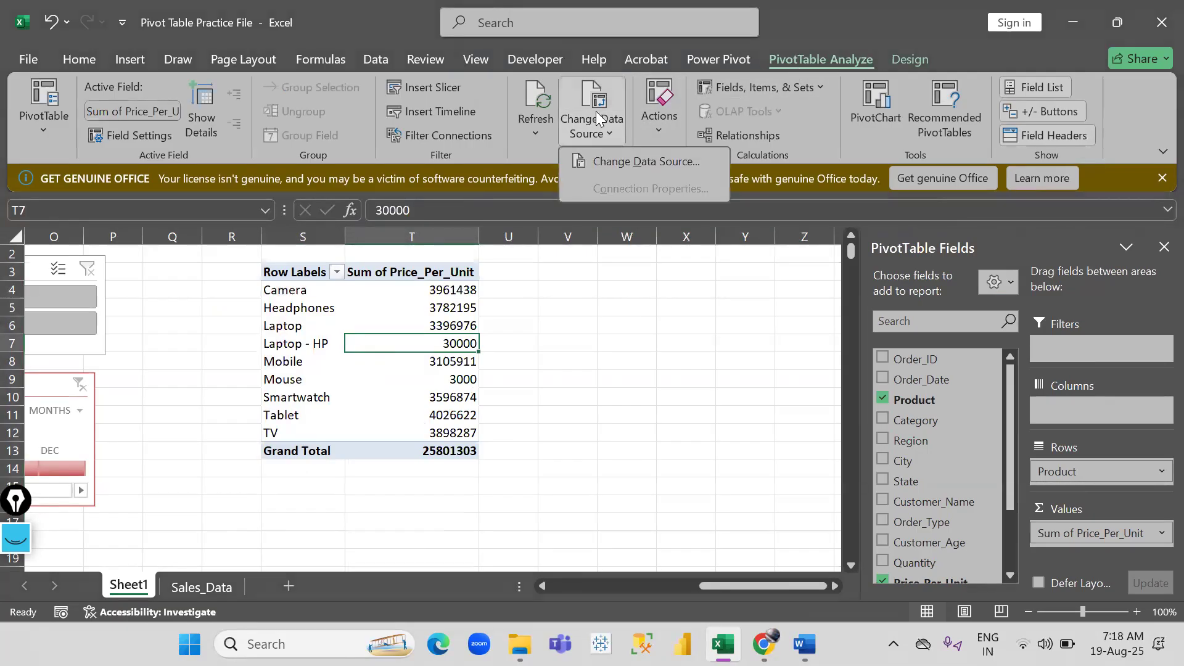
{"action": "left_click", "coordinate": [610, 155]}
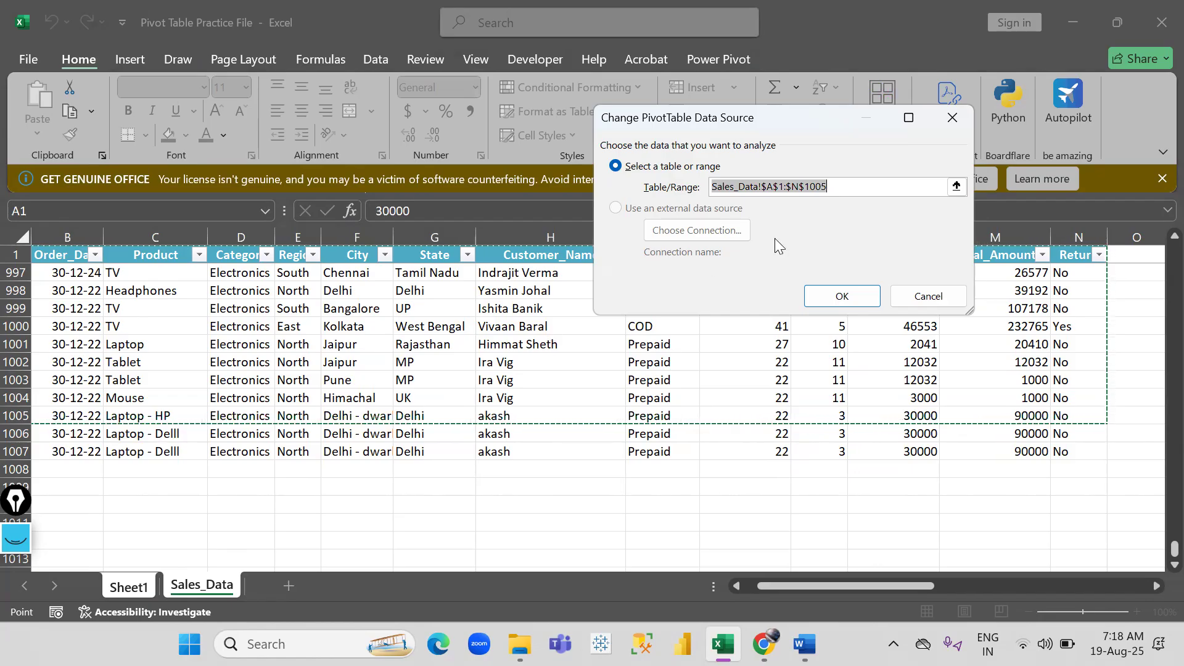
{"action": "left_click", "coordinate": [839, 189]}
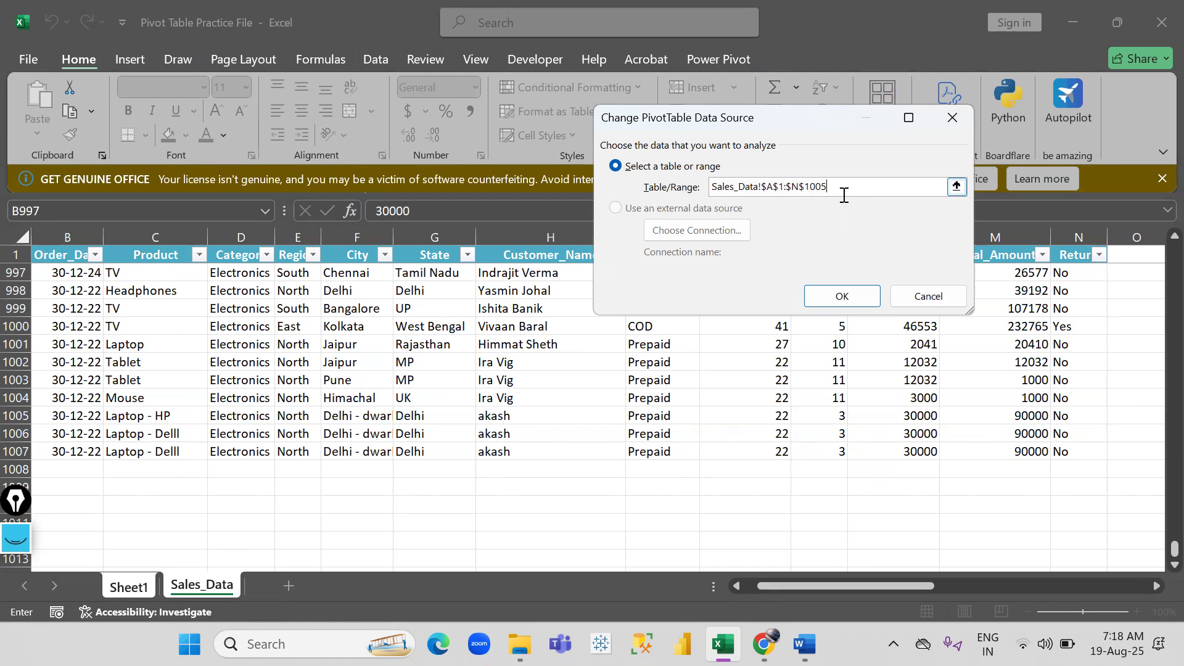
{"action": "left_click", "coordinate": [849, 302]}
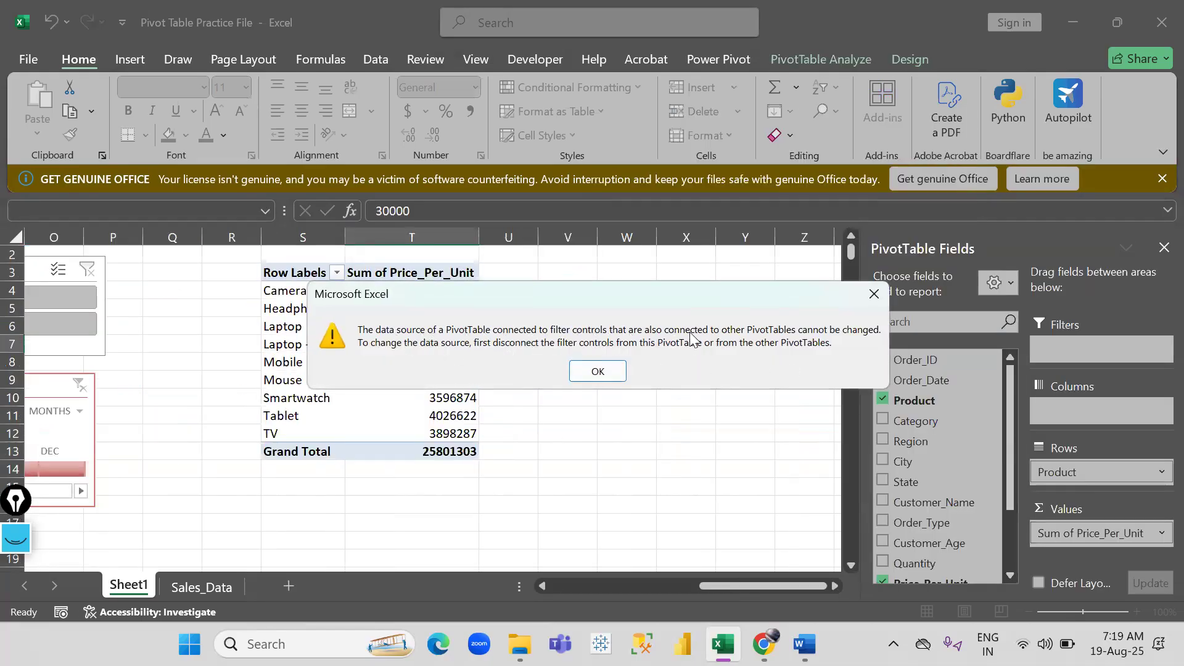
{"action": "left_click", "coordinate": [874, 293]}
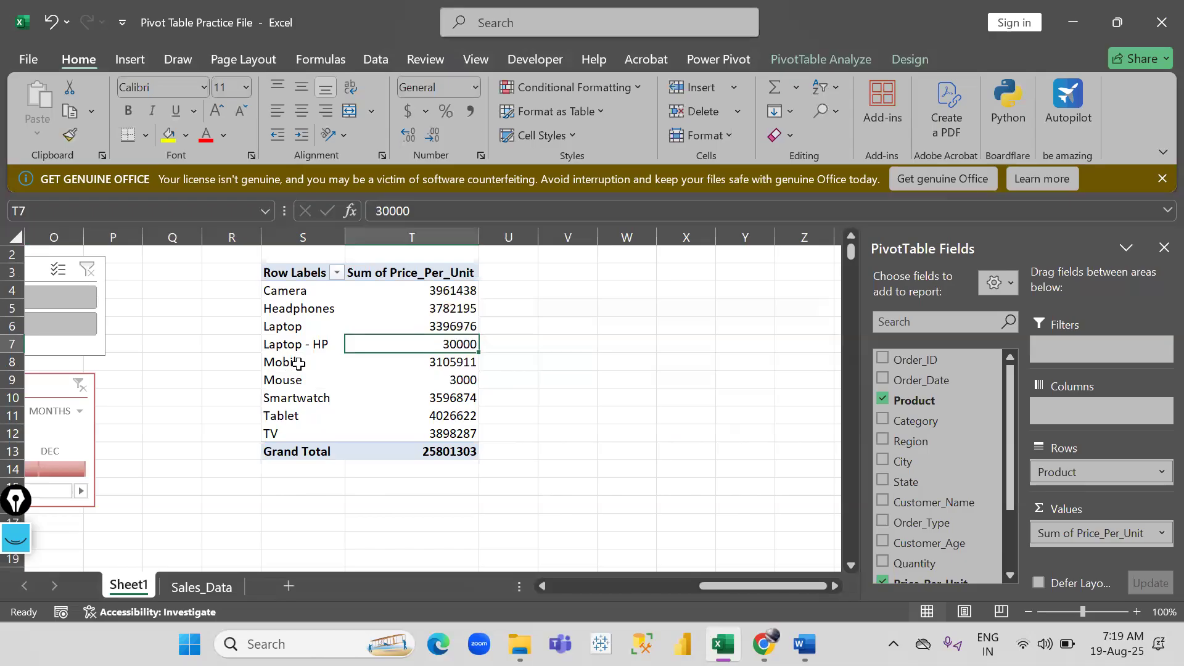
Copy the Sales_Data records with headers, from the Order_Date column through the Return column, down to row 1007.
{"action": "left_click", "coordinate": [187, 584]}
{"action": "left_click", "coordinate": [183, 590]}
{"action": "left_click", "coordinate": [100, 308]}
{"action": "key", "text": "ctrl+Up"}
{"action": "left_click", "coordinate": [103, 308]}
{"action": "key", "text": "ctrl+Up"}
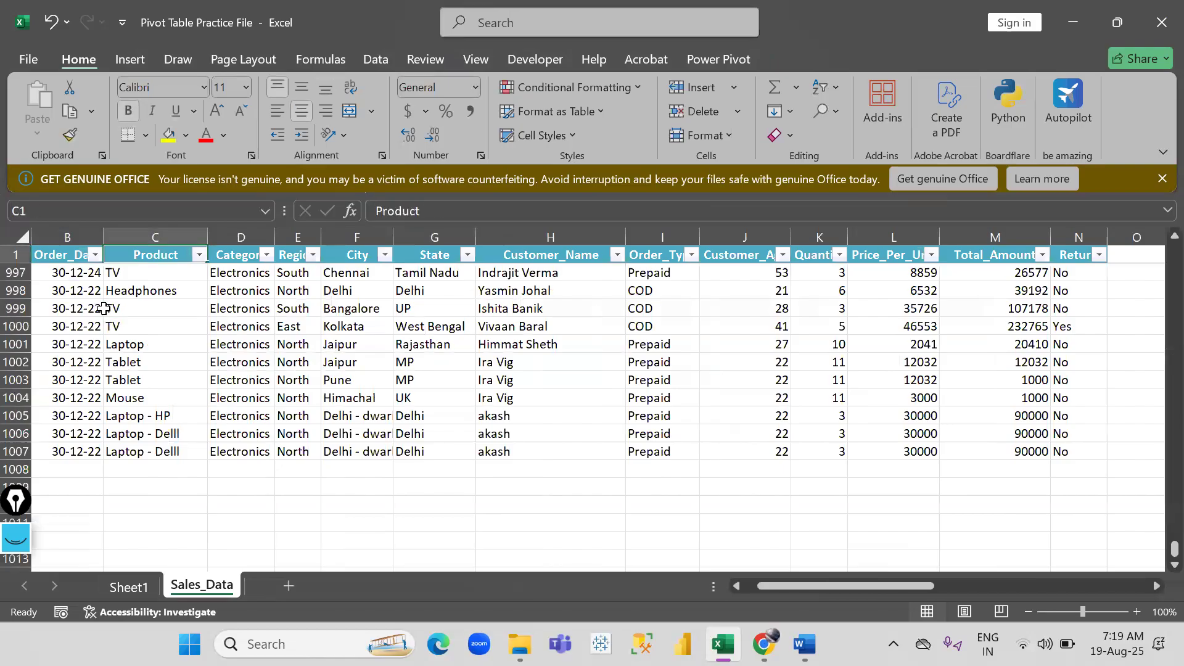
{"action": "key", "text": "ctrl+Home"}
{"action": "key", "text": "ctrl+Up"}
{"action": "key", "text": "ctrl+shift+Right"}
{"action": "key", "text": "ctrl+shift+Down"}
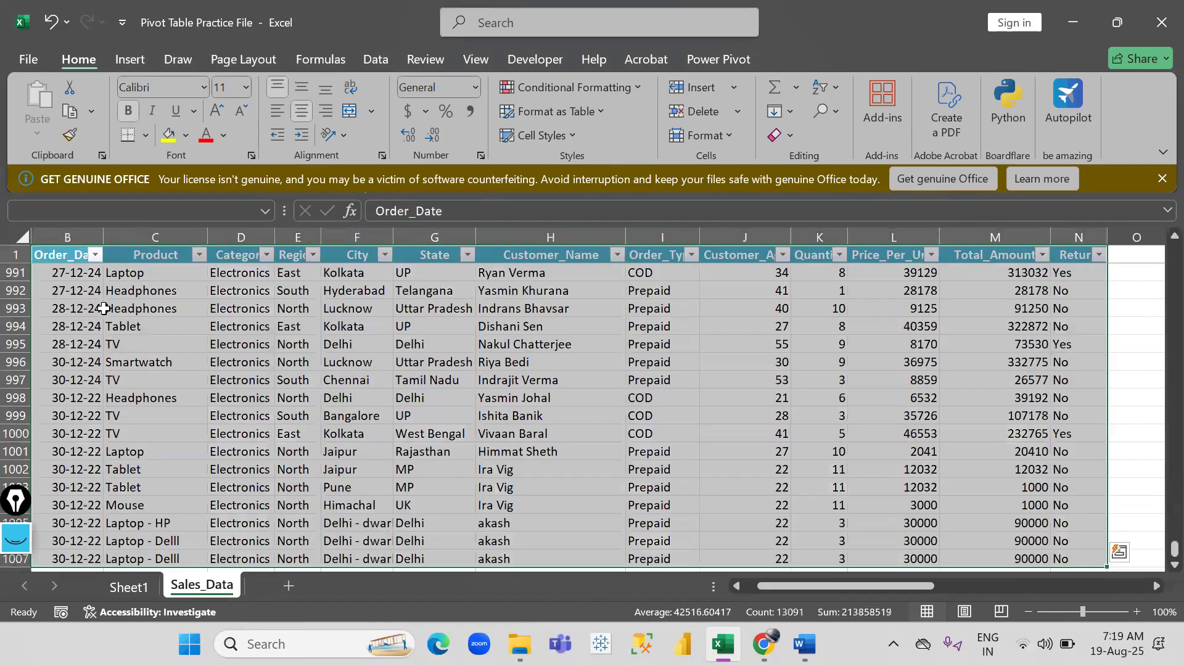
{"action": "key", "text": "ctrl+c"}
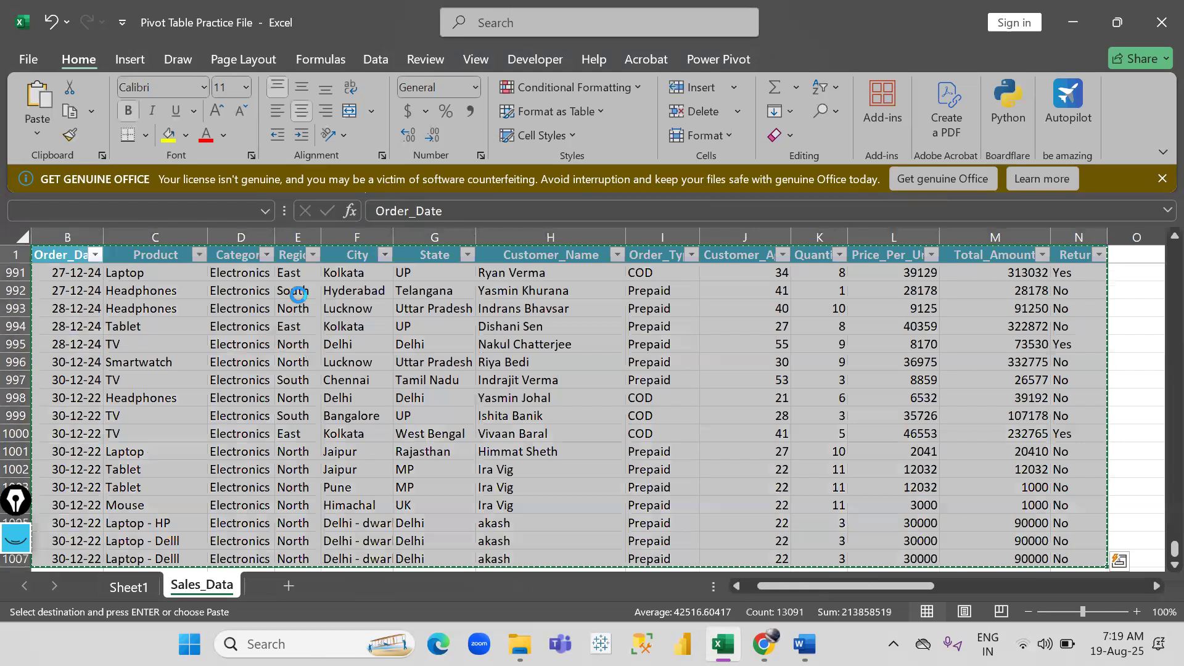
Paste the copied sales records at cell A1 of a new blank workbook.
{"action": "key", "text": "ctrl+n"}
{"action": "key", "text": "ctrl+v"}
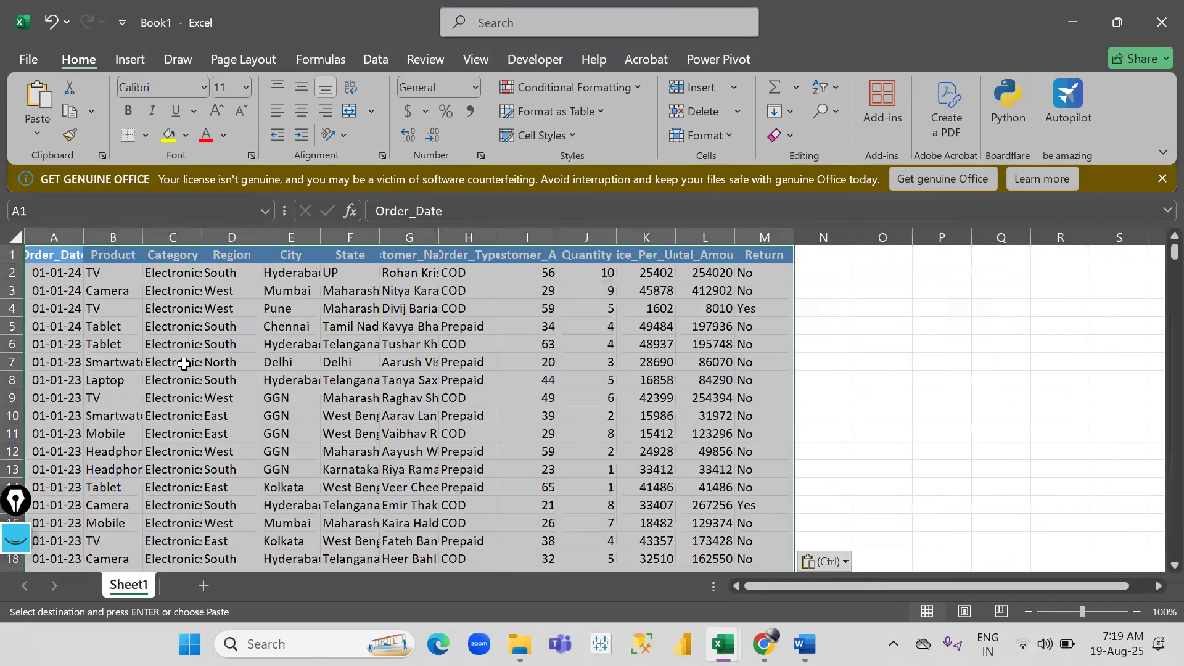
{"action": "scroll", "coordinate": [256, 452], "scroll_direction": "down", "scroll_amount": 1}
{"action": "scroll", "coordinate": [257, 451], "scroll_direction": "up", "scroll_amount": 1}
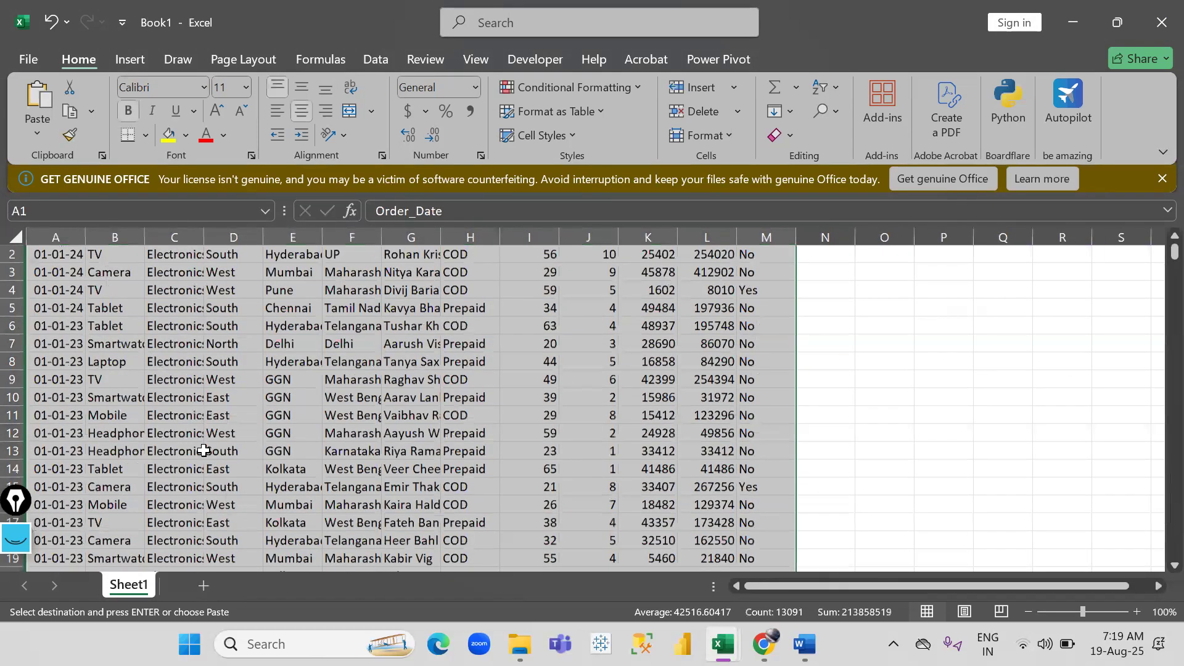
Create a pivot table from Sheet1!$A$1:$M$1005 and place it on the existing worksheet at cell P2.
{"action": "left_click", "coordinate": [150, 368]}
{"action": "key", "text": "alt+n"}
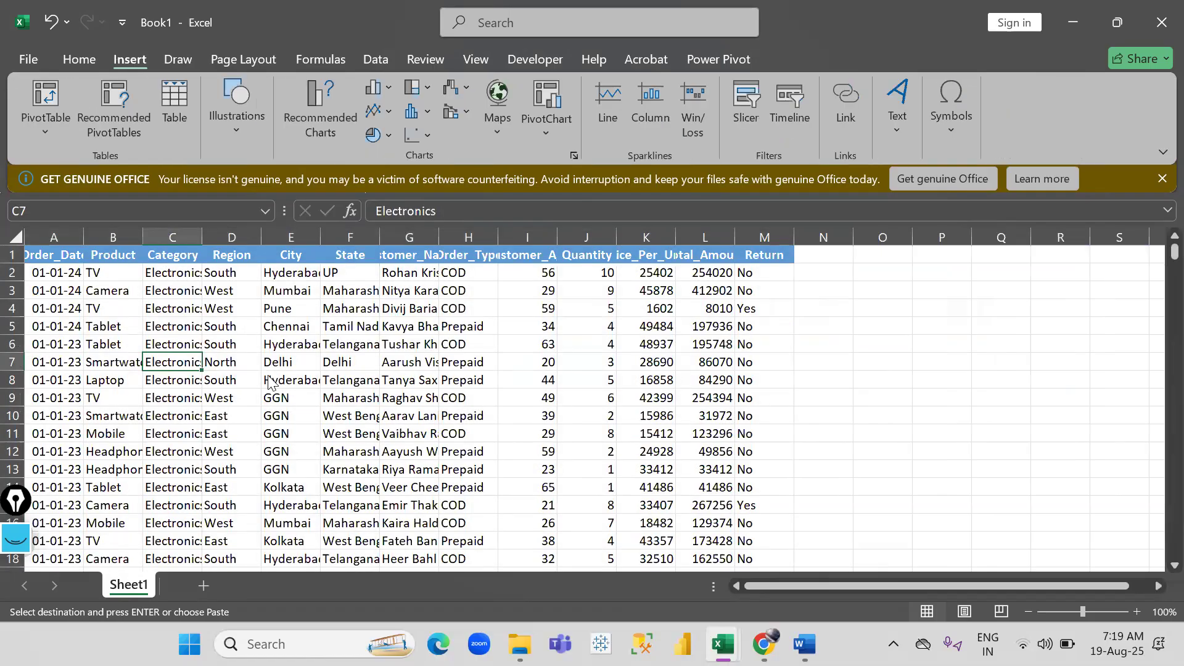
{"action": "key", "text": "v"}
{"action": "key", "text": "t"}
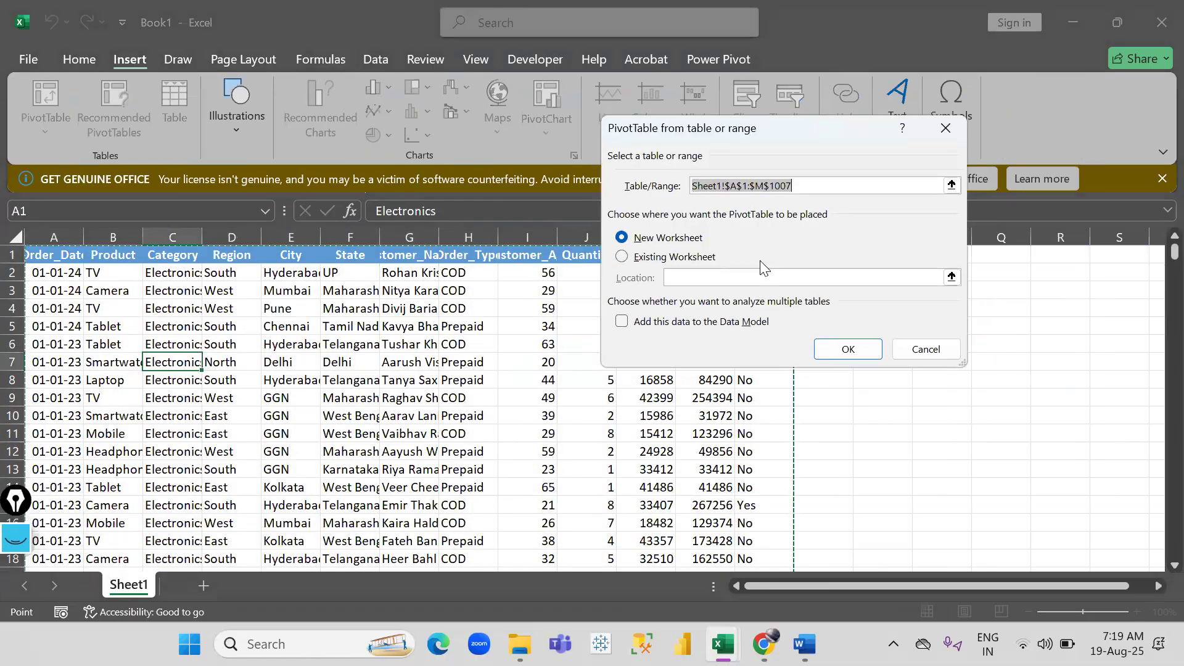
{"action": "left_click", "coordinate": [805, 188]}
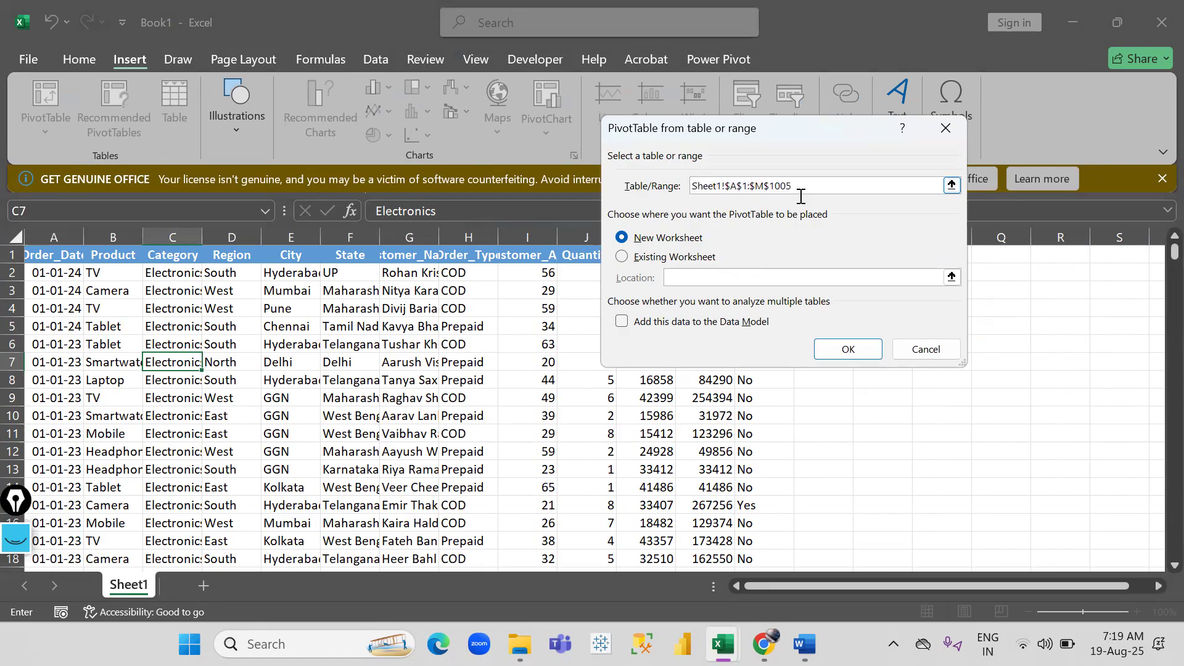
{"action": "left_click", "coordinate": [666, 258]}
{"action": "left_click_drag", "start_coordinate": [773, 137], "coordinate": [429, 146]}
{"action": "left_click", "coordinate": [959, 278]}
{"action": "key", "text": "Return"}
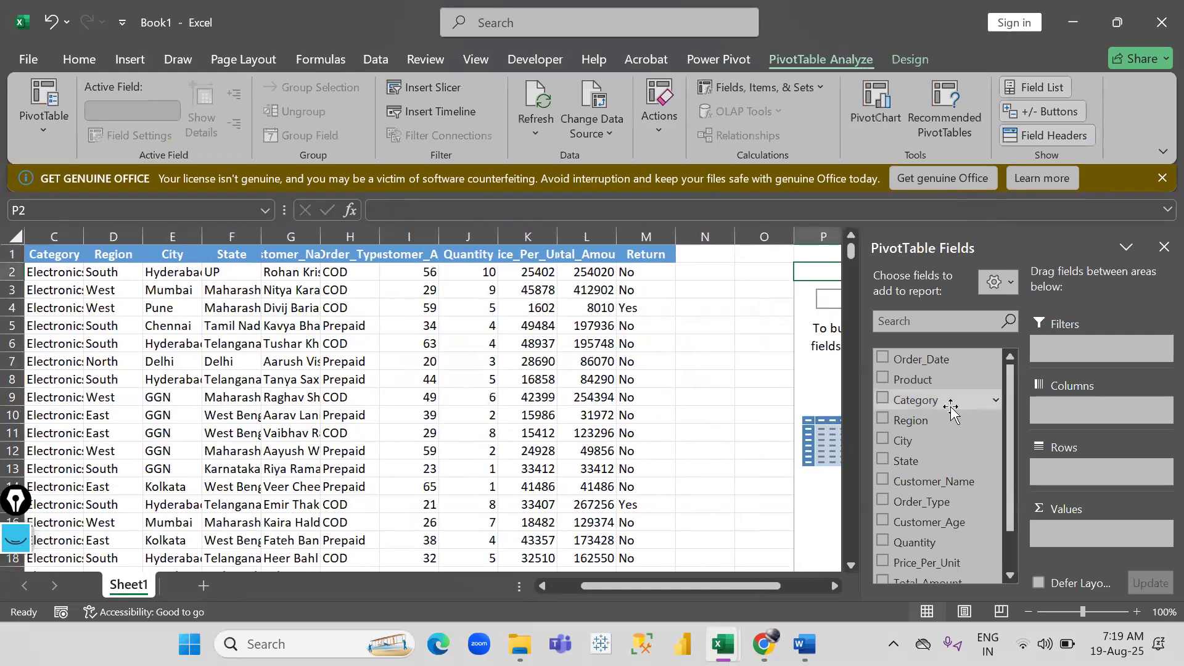
Add Product as the row field and Sum of Quantity as the values of the pivot table at P2.
{"action": "left_click_drag", "start_coordinate": [915, 379], "coordinate": [1076, 471]}
{"action": "left_click_drag", "start_coordinate": [925, 542], "coordinate": [1062, 534]}
{"action": "left_click", "coordinate": [673, 401]}
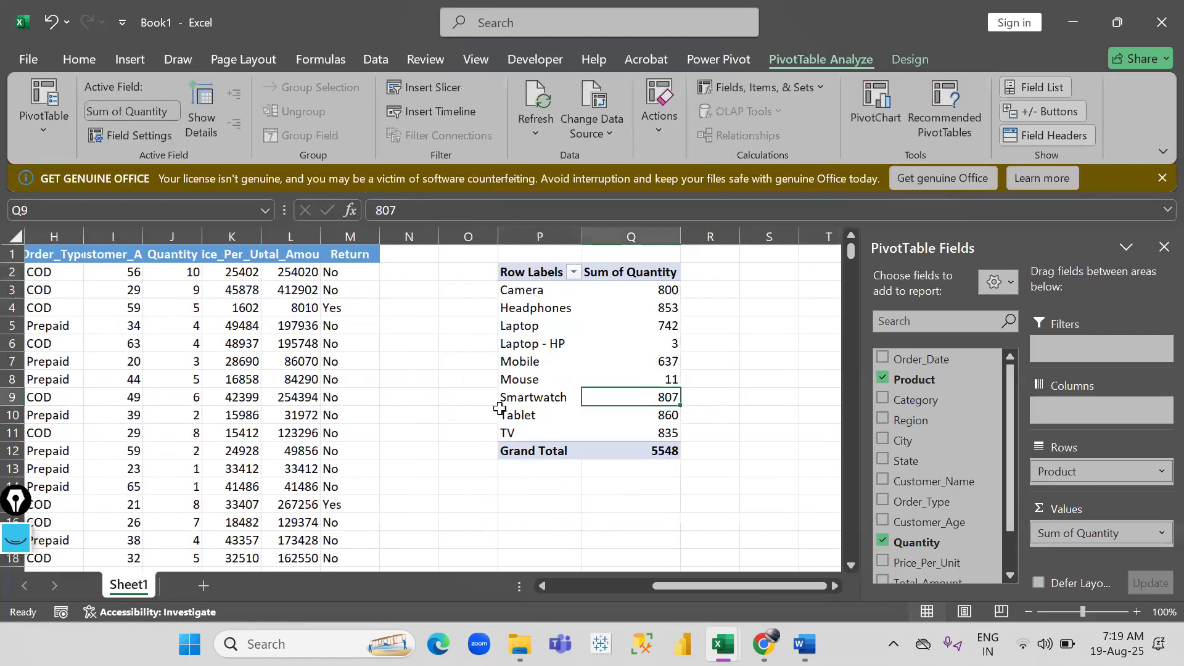
Review the pivot table's product list and its data source range, leaving the range as it is.
{"action": "left_click", "coordinate": [521, 295]}
{"action": "left_click_drag", "start_coordinate": [522, 303], "coordinate": [545, 413]}
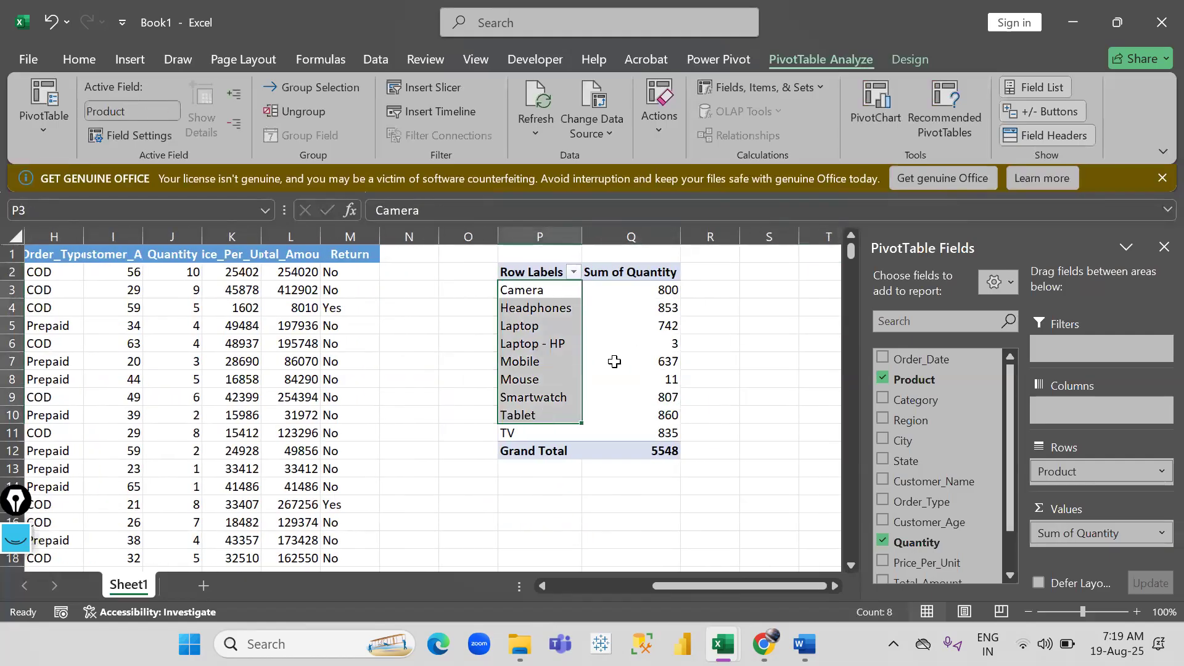
{"action": "left_click", "coordinate": [630, 362]}
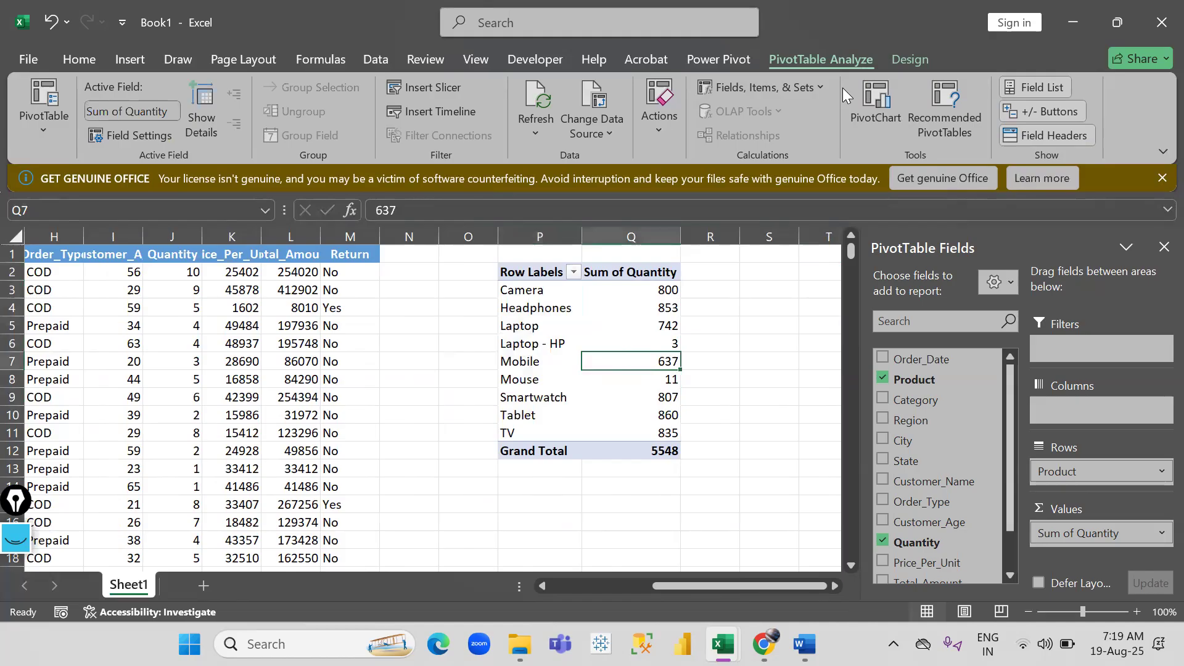
{"action": "left_click", "coordinate": [576, 105]}
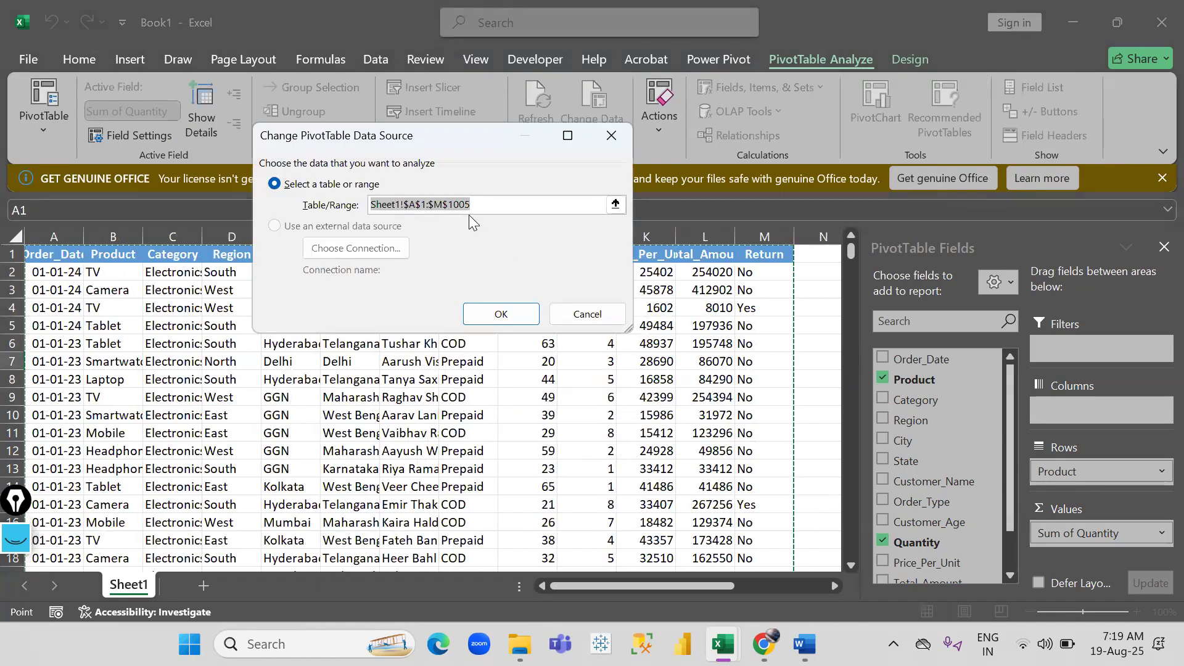
{"action": "left_click", "coordinate": [587, 314]}
Examine the last records of the source data on Sheet1, around rows 1005 to 1007.
{"action": "left_click", "coordinate": [49, 358]}
{"action": "key", "text": "ctrl+Down"}
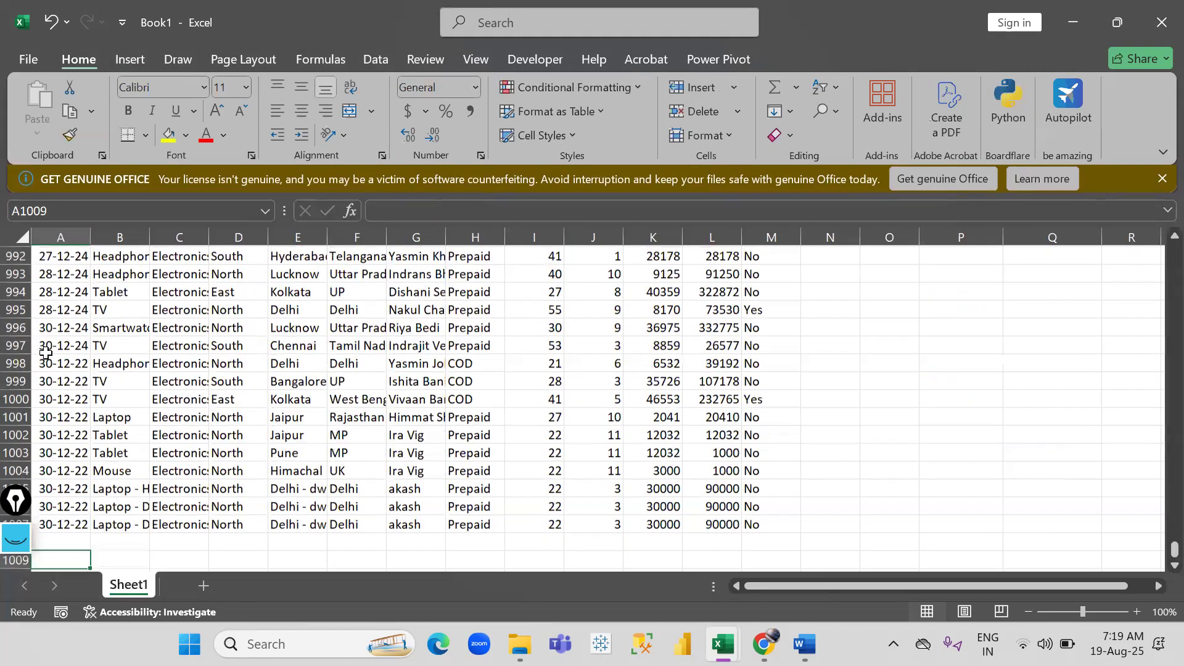
{"action": "key", "text": "Down"}
{"action": "key", "text": "Down"}
{"action": "key", "text": "Down"}
{"action": "key", "text": "Down"}
{"action": "key", "text": "Down"}
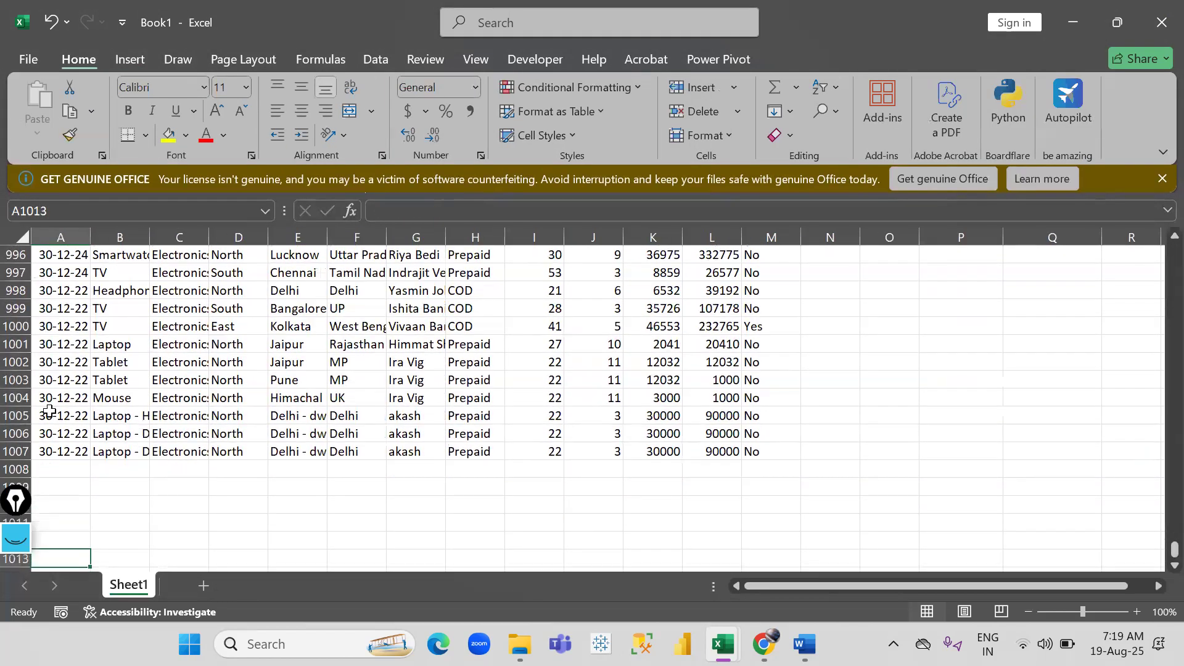
{"action": "left_click", "coordinate": [13, 415]}
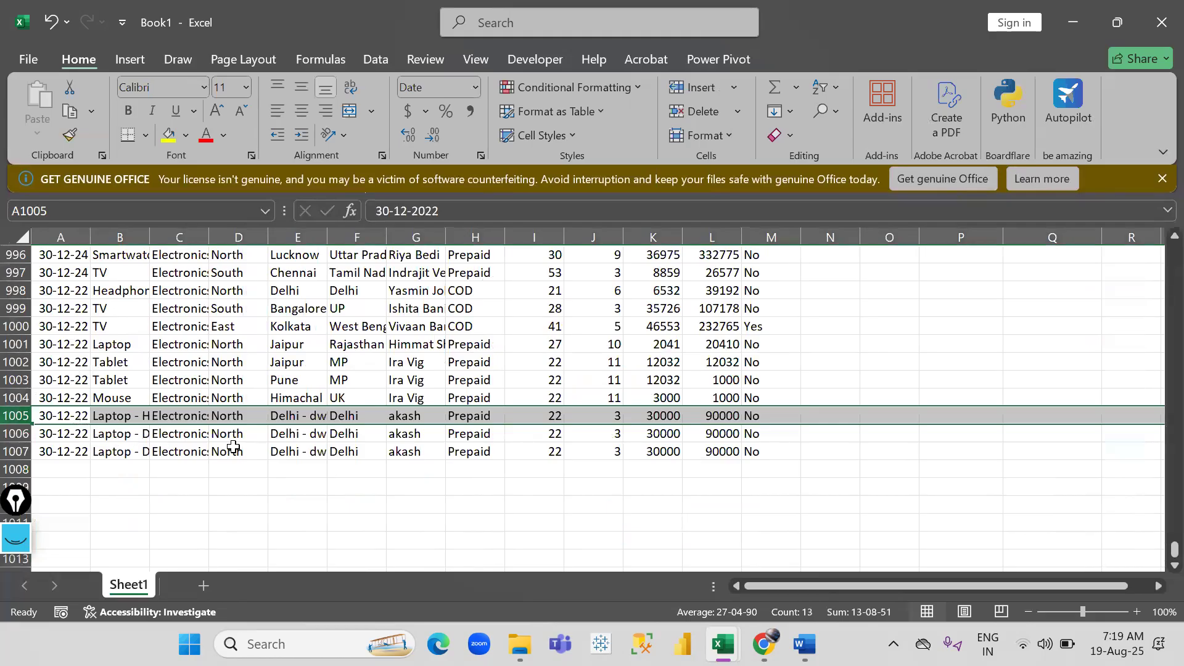
{"action": "left_click", "coordinate": [198, 449]}
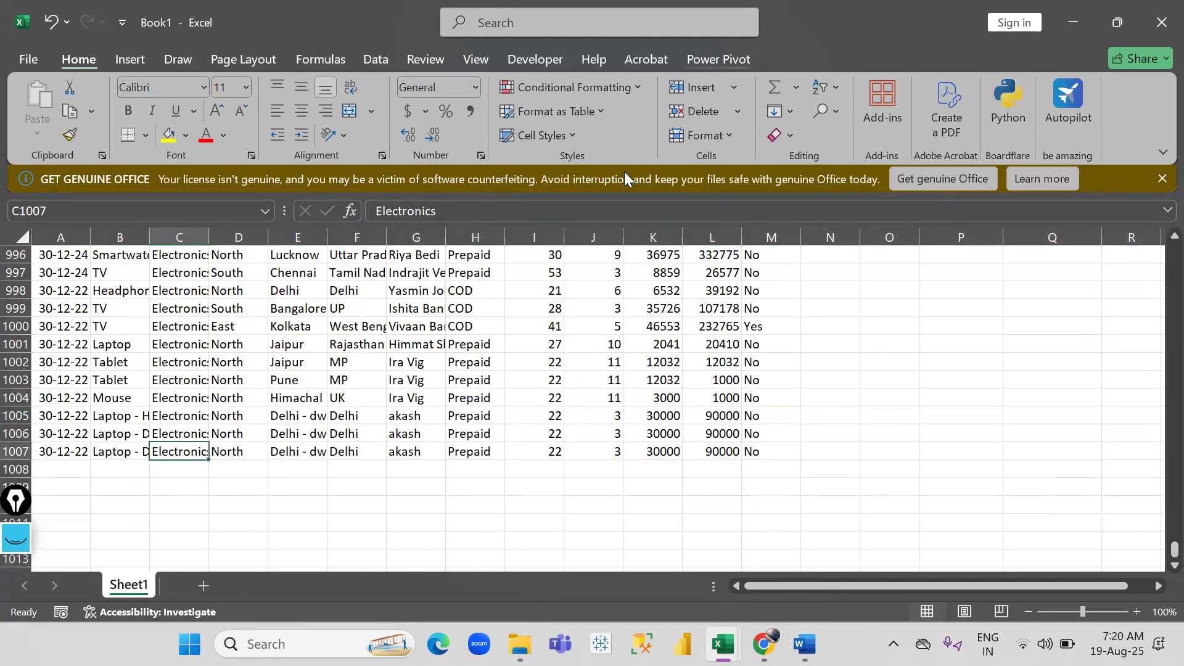
Change the data source range of the pivot table at P2 to Sheet1!$A$1:$M$1020.
{"action": "scroll", "coordinate": [720, 361], "scroll_direction": "up", "scroll_amount": 1}
{"action": "left_click", "coordinate": [864, 369]}
{"action": "key", "text": "ctrl+Up"}
{"action": "key", "text": "Right"}
{"action": "key", "text": "Down"}
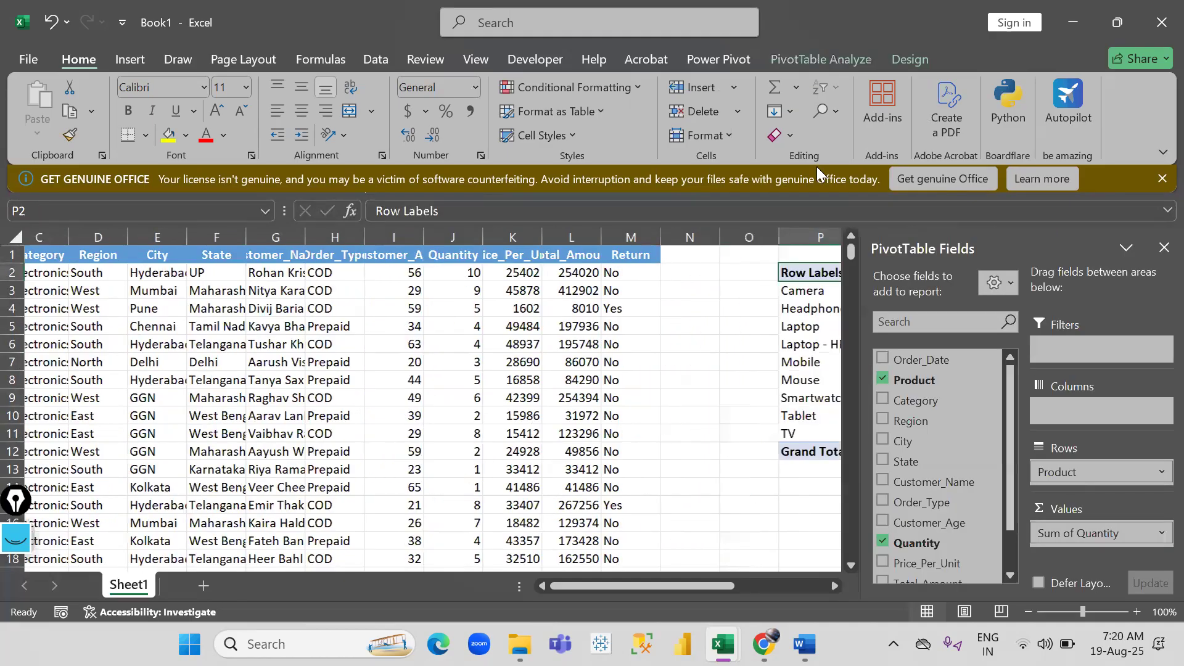
{"action": "left_click", "coordinate": [830, 59]}
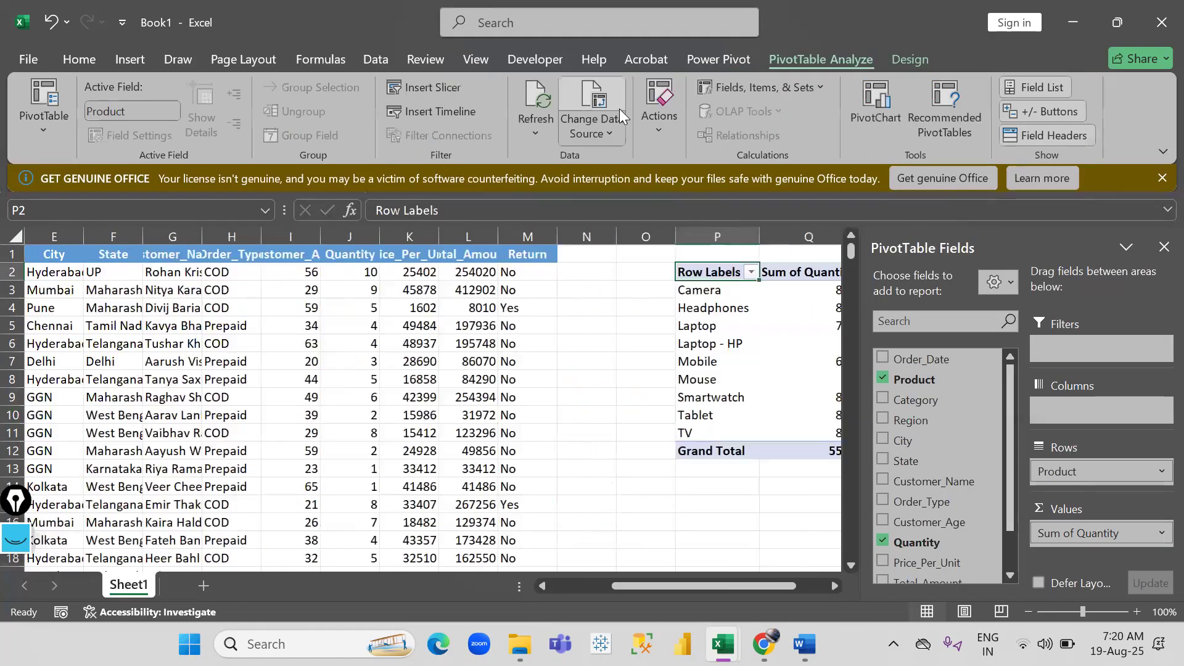
{"action": "left_click", "coordinate": [585, 98]}
{"action": "left_click", "coordinate": [482, 205]}
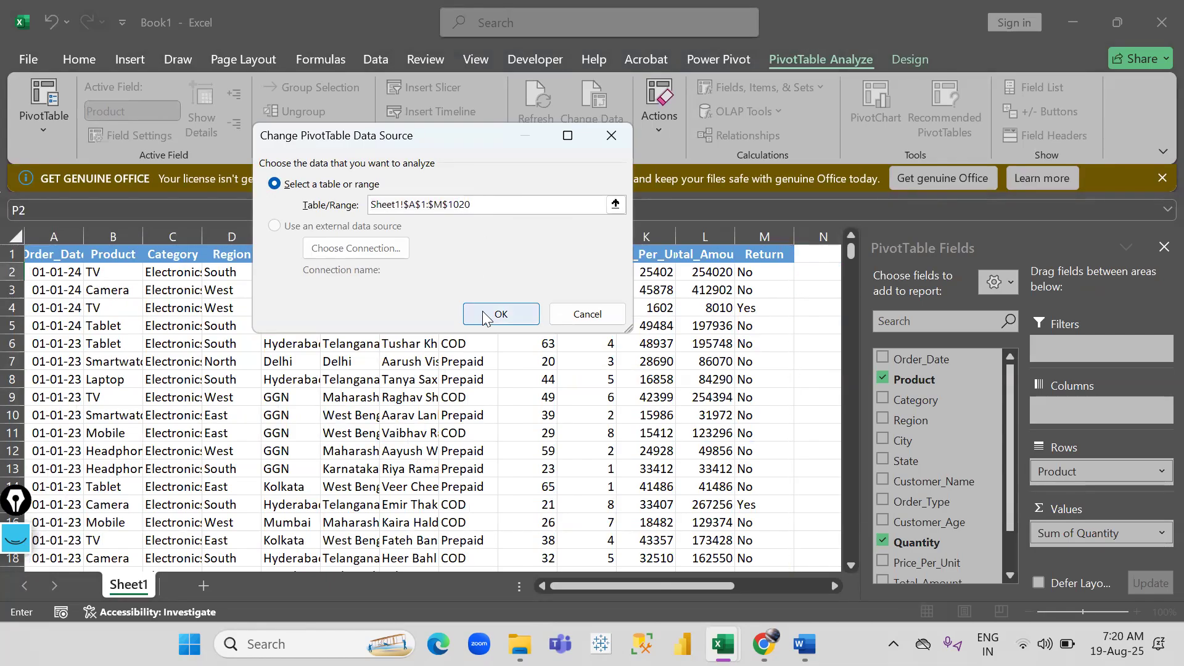
{"action": "left_click", "coordinate": [500, 314]}
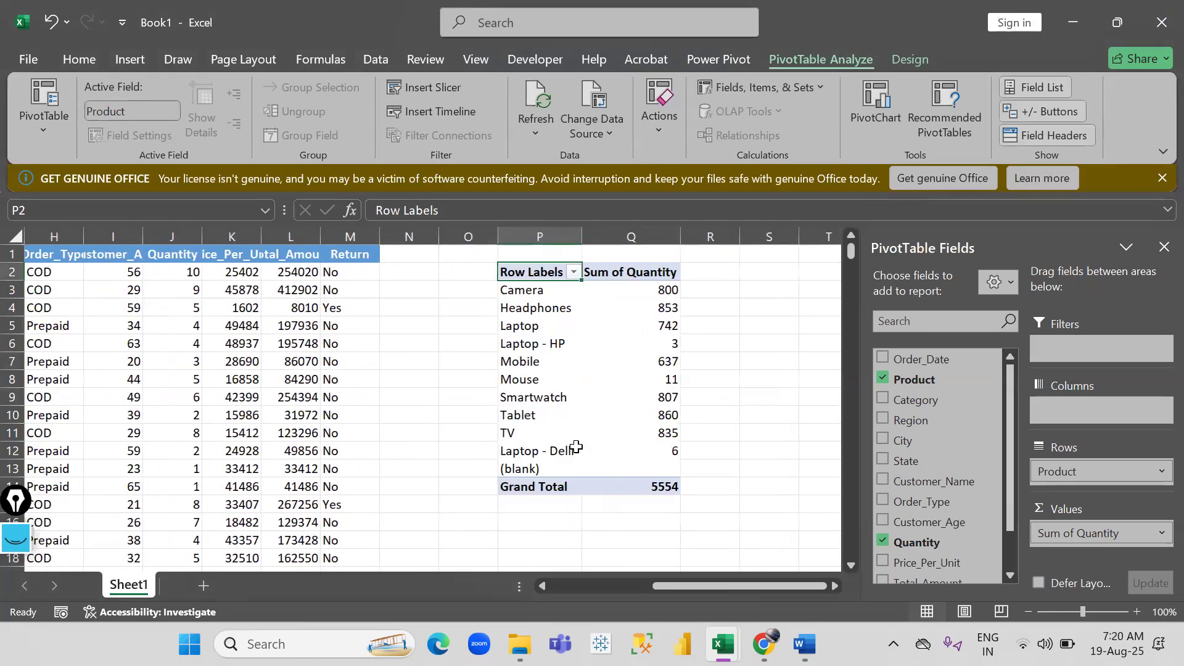
Examine the Laptop - Delll and (blank) rows of the updated pivot table.
{"action": "left_click_drag", "start_coordinate": [510, 454], "coordinate": [637, 447]}
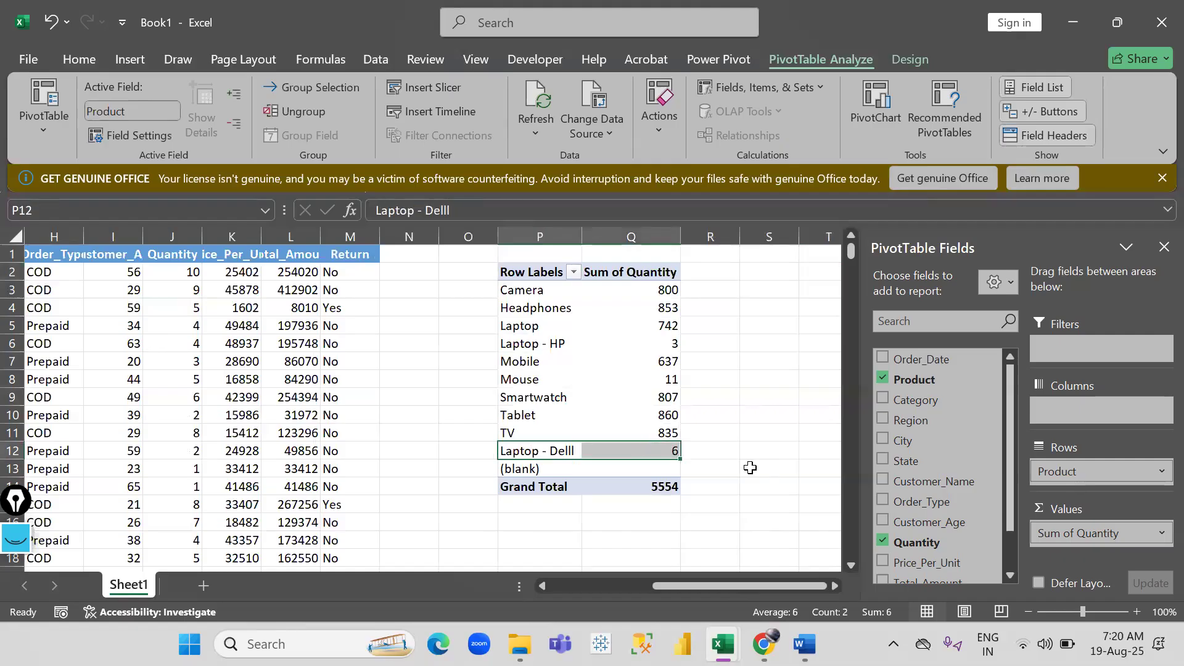
{"action": "left_click_drag", "start_coordinate": [529, 472], "coordinate": [639, 472]}
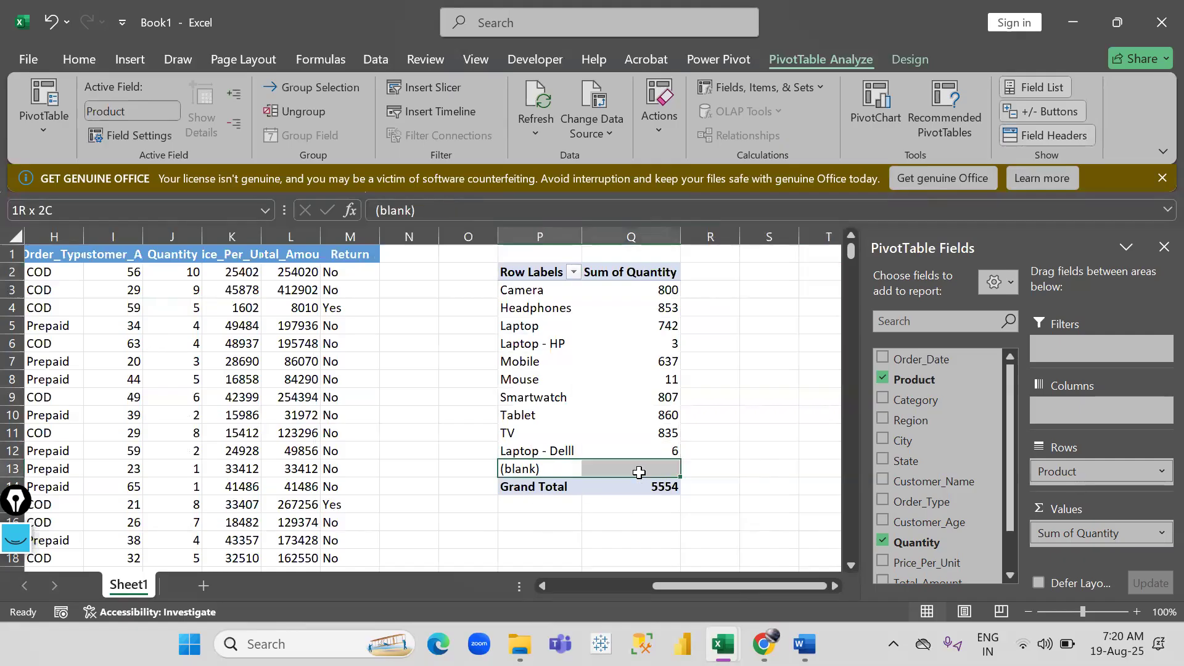
{"action": "mouse_move", "coordinate": [638, 473]}
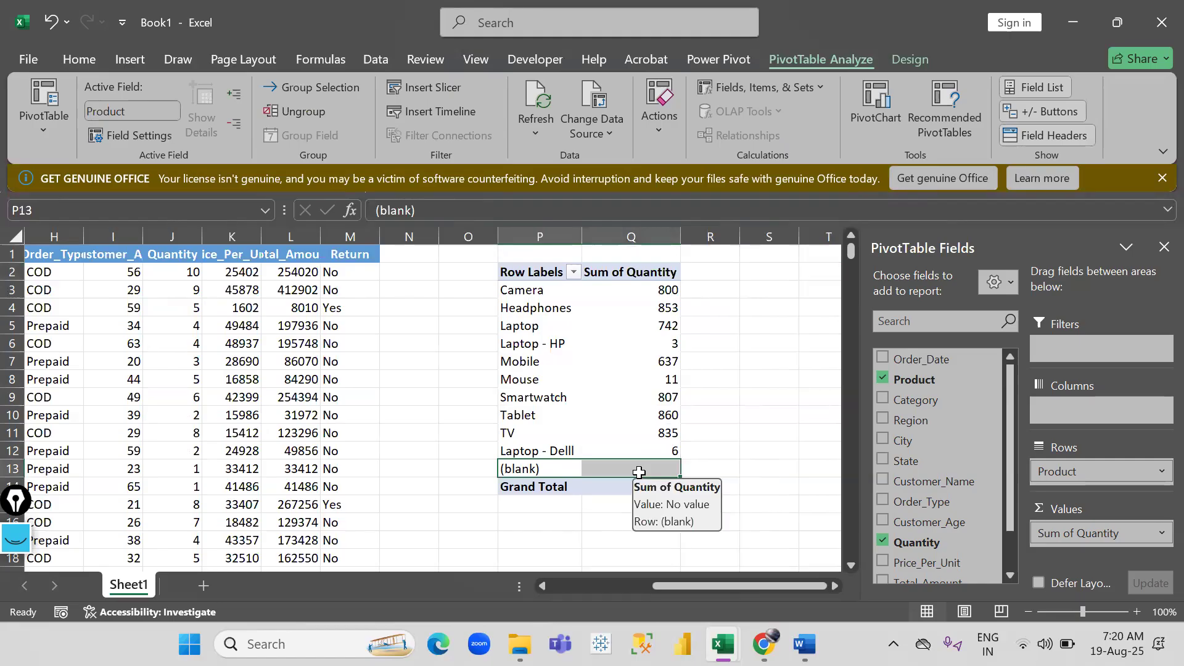
{"action": "left_click_drag", "start_coordinate": [513, 451], "coordinate": [615, 449]}
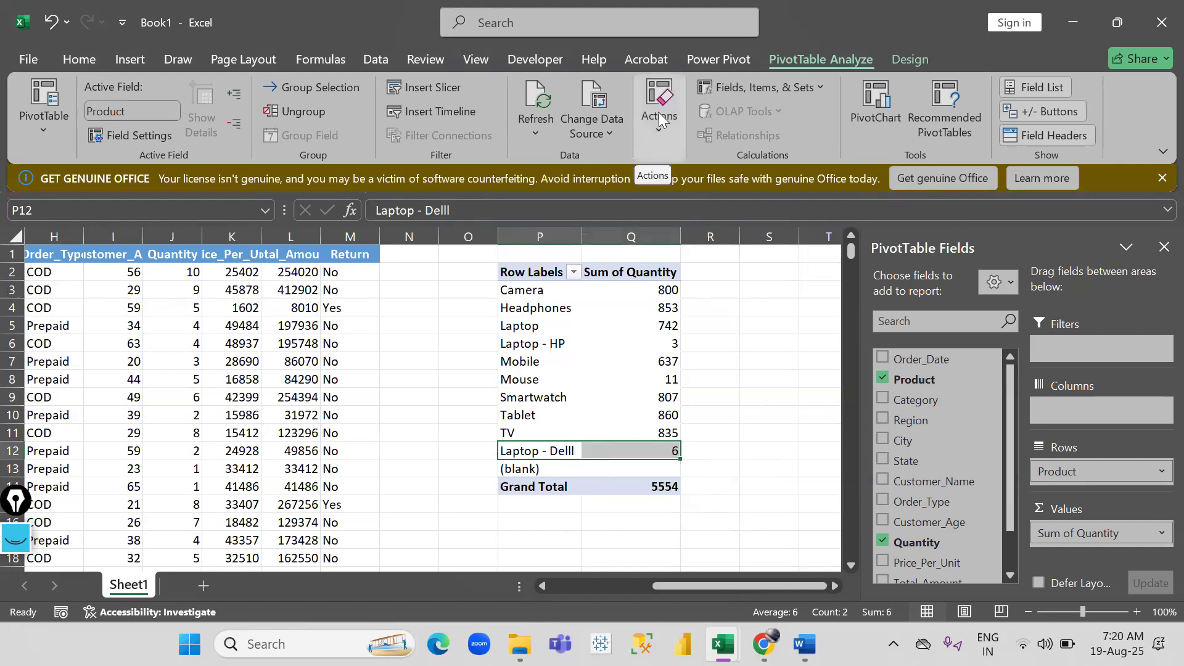
Review the data source range of the product pivot table and leave it unchanged.
{"action": "left_click", "coordinate": [614, 132]}
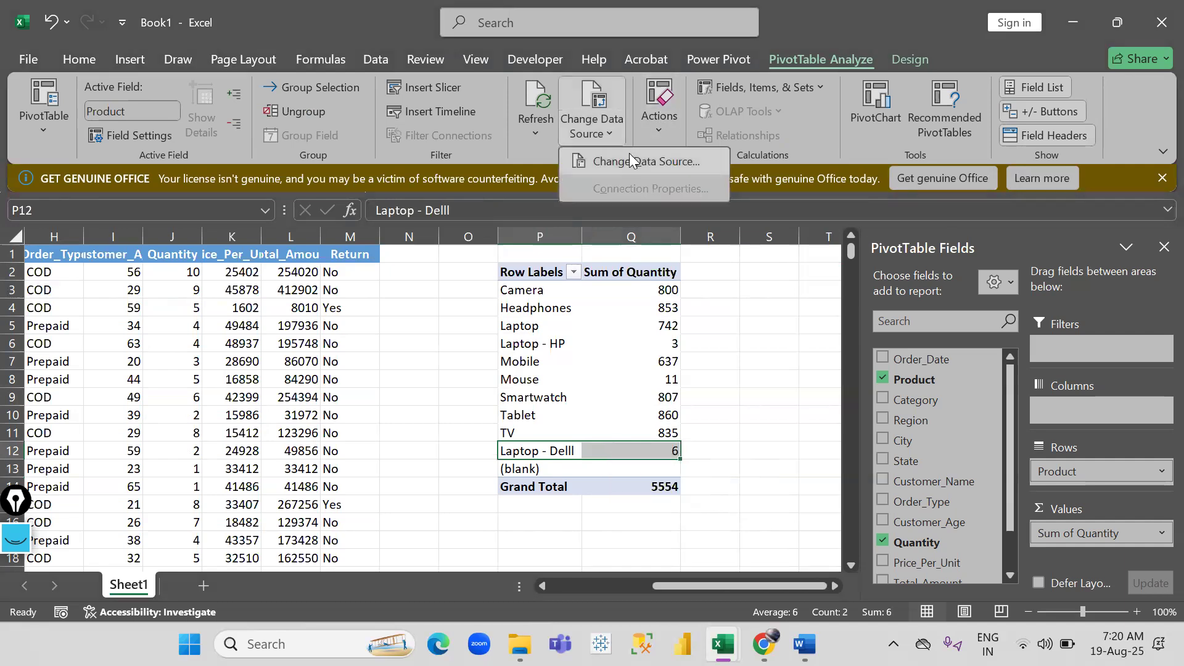
{"action": "left_click", "coordinate": [633, 159]}
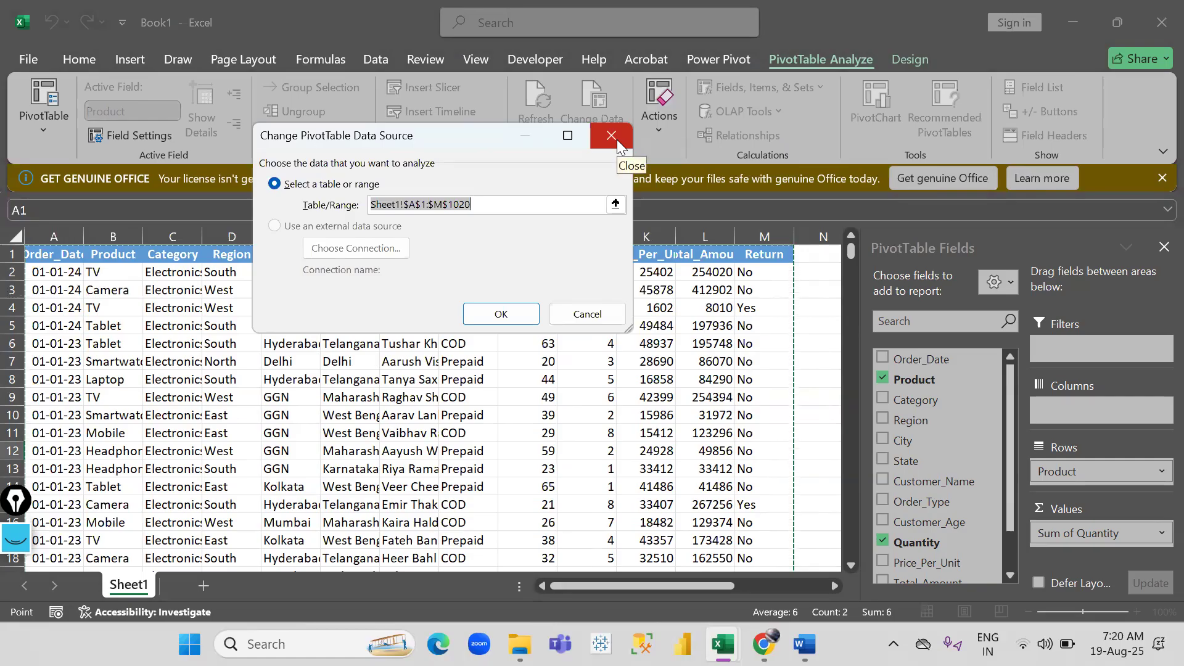
{"action": "left_click", "coordinate": [467, 203]}
{"action": "mouse_move", "coordinate": [468, 203]}
{"action": "left_mouse_down"}
{"action": "mouse_move", "coordinate": [372, 211]}
{"action": "mouse_move", "coordinate": [470, 208]}
{"action": "left_mouse_up"}
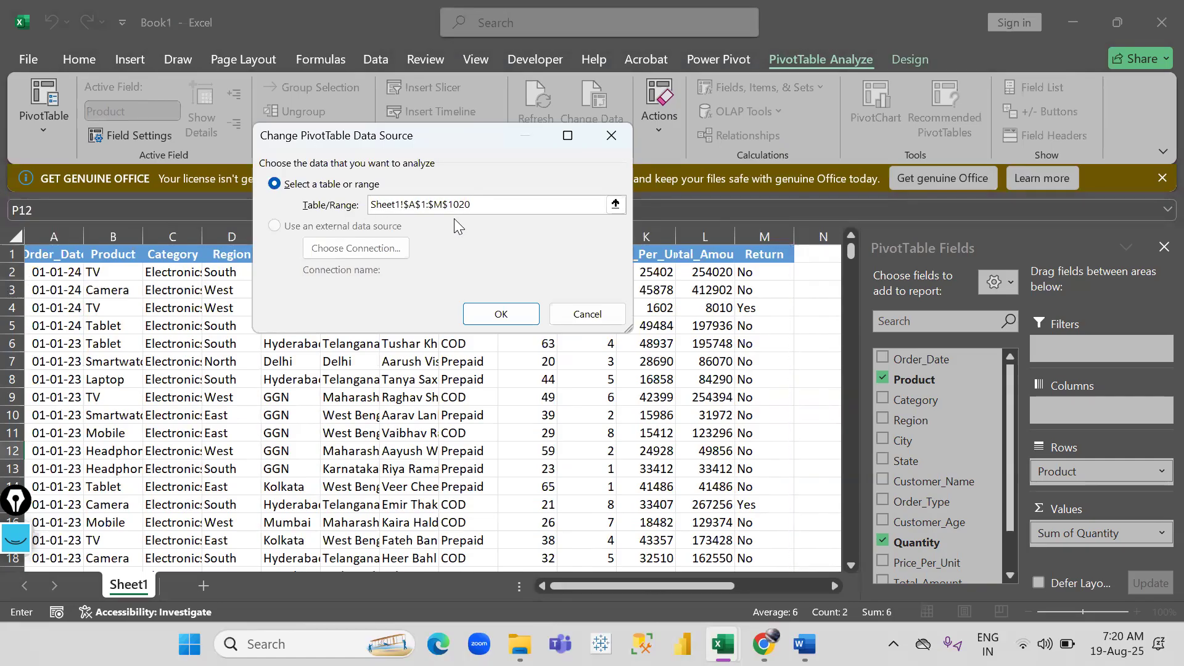
{"action": "left_click", "coordinate": [589, 314]}
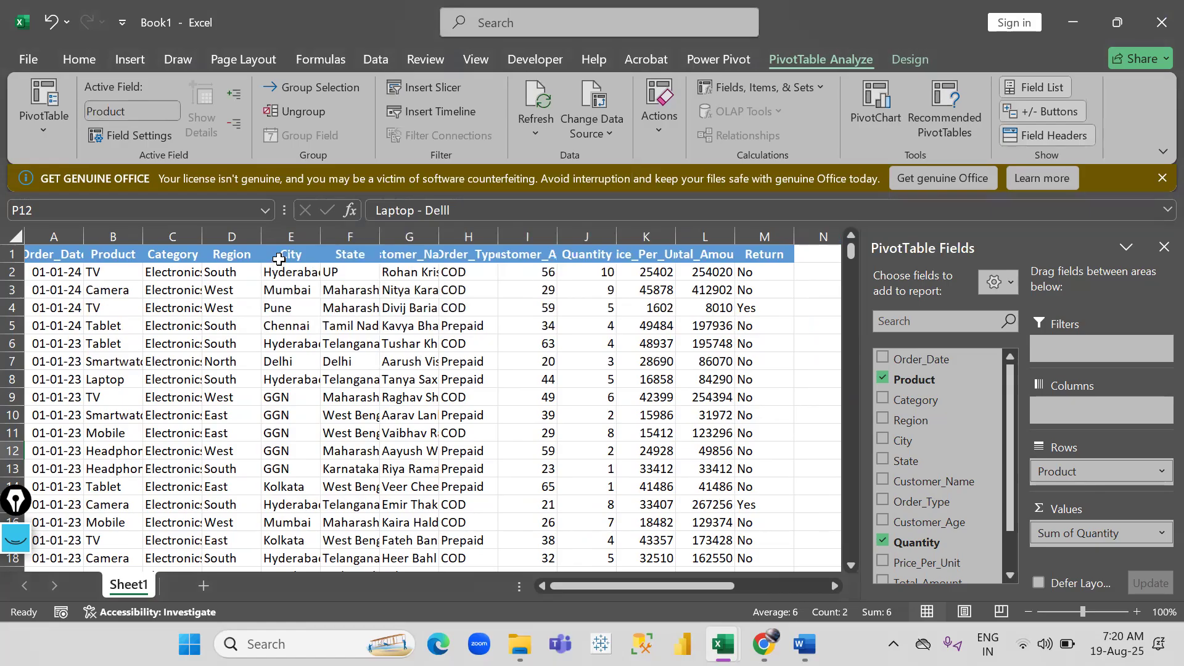
Copy the City header and its first ten values (E1:E11) to T1 on Sheet1.
{"action": "left_click_drag", "start_coordinate": [282, 254], "coordinate": [287, 397]}
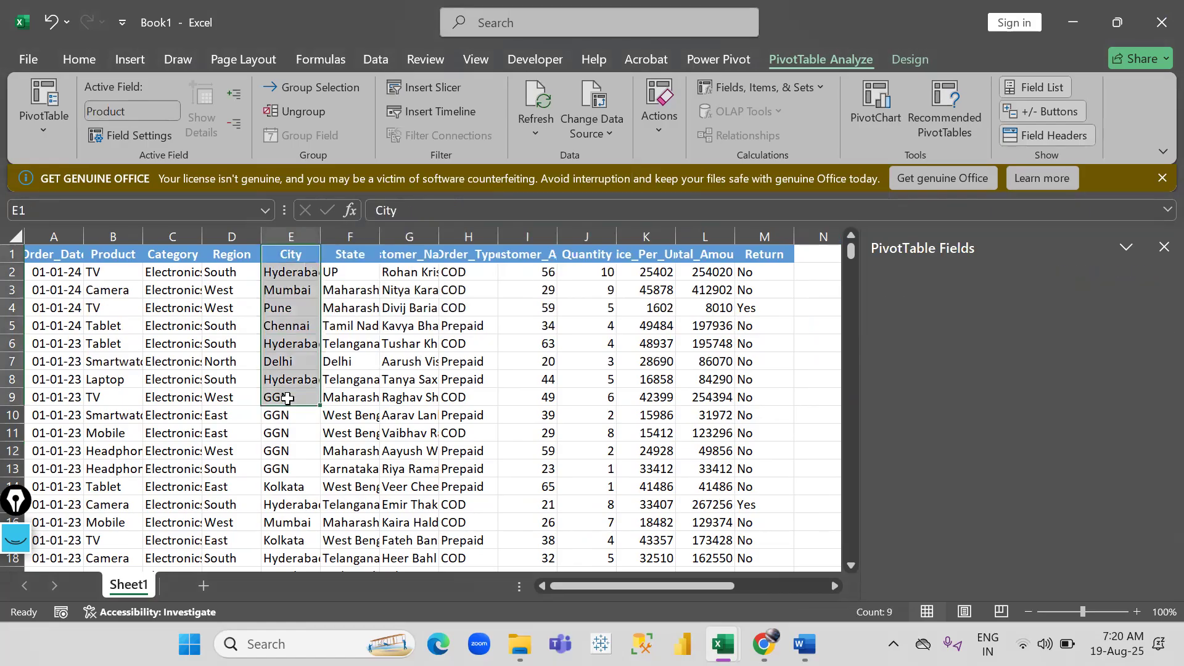
{"action": "key", "text": "shift+Down"}
{"action": "key", "text": "shift+Down"}
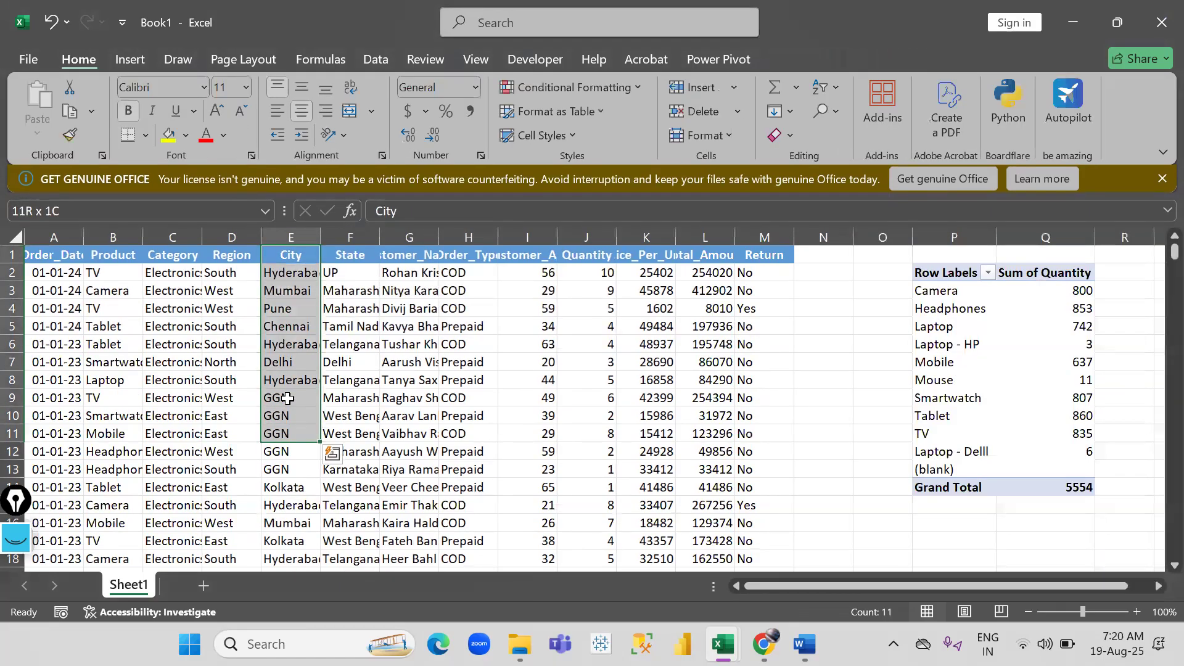
{"action": "key", "text": "ctrl+c"}
{"action": "scroll", "coordinate": [553, 409], "scroll_direction": "right", "scroll_amount": 6}
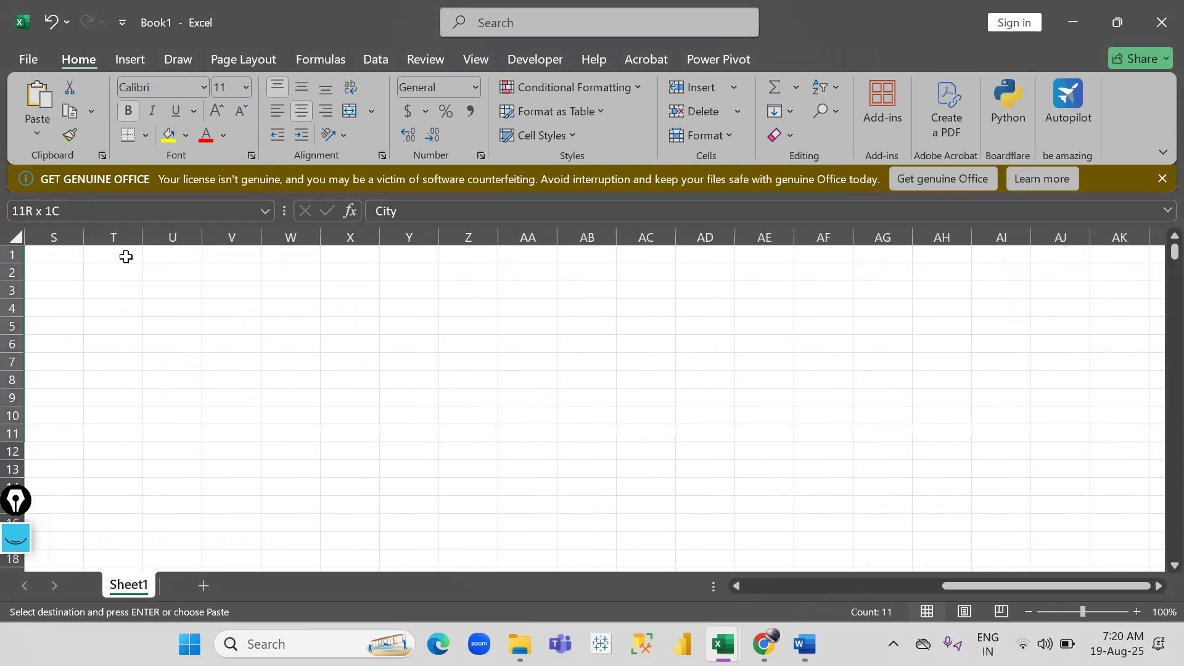
{"action": "left_click", "coordinate": [127, 257]}
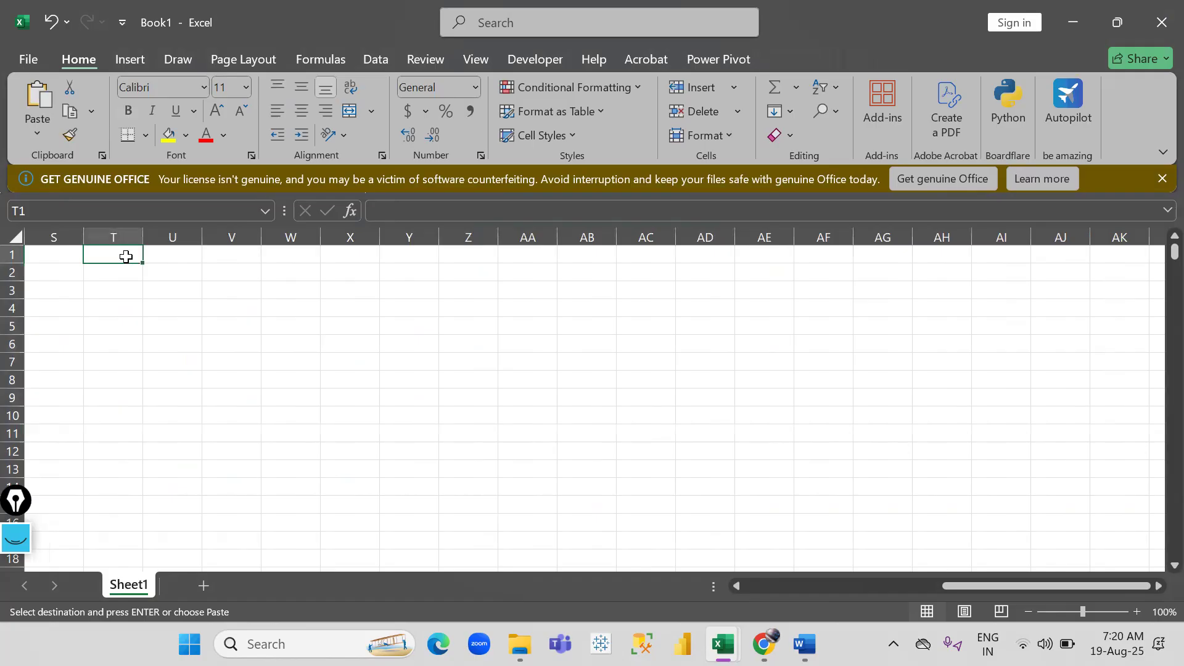
{"action": "key", "text": "ctrl+v"}
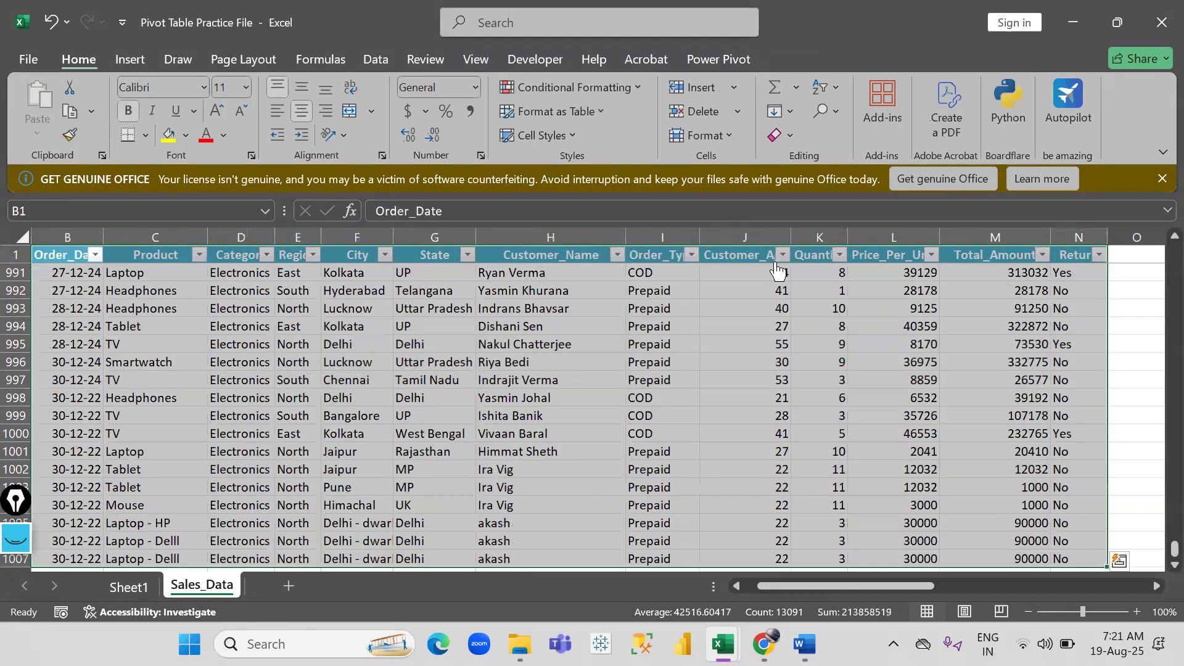
Copy the Price_Per_Unit cells L1:L11 from Sales_Data in Pivot Table Practice File to U1 on Sheet1 of Book1.
{"action": "left_click_drag", "start_coordinate": [899, 258], "coordinate": [919, 436]}
{"action": "key", "text": "ctrl+c"}
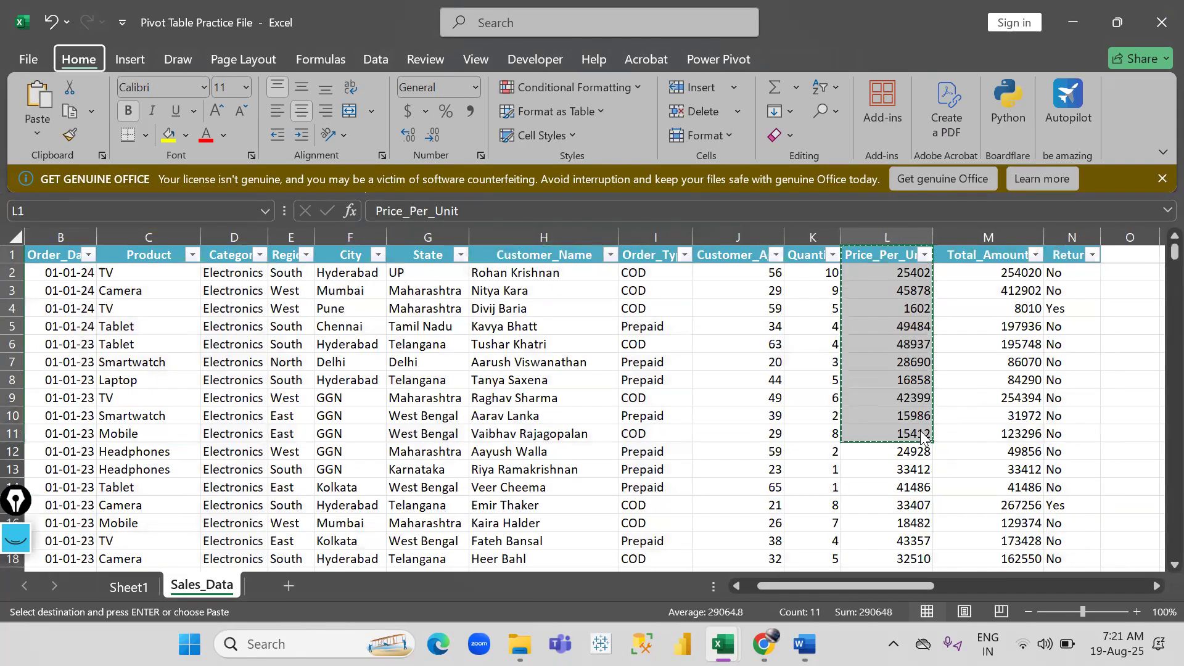
{"action": "key", "text": "alt+Tab"}
{"action": "key", "text": "Tab"}
{"action": "key", "text": "alt+Tab"}
{"action": "key", "text": "Tab"}
{"action": "left_click", "coordinate": [176, 270]}
{"action": "left_click", "coordinate": [180, 254]}
{"action": "key", "text": "ctrl+v"}
Widen columns T and U to fit the full City and Price_Per_Unit entries.
{"action": "left_click", "coordinate": [253, 378]}
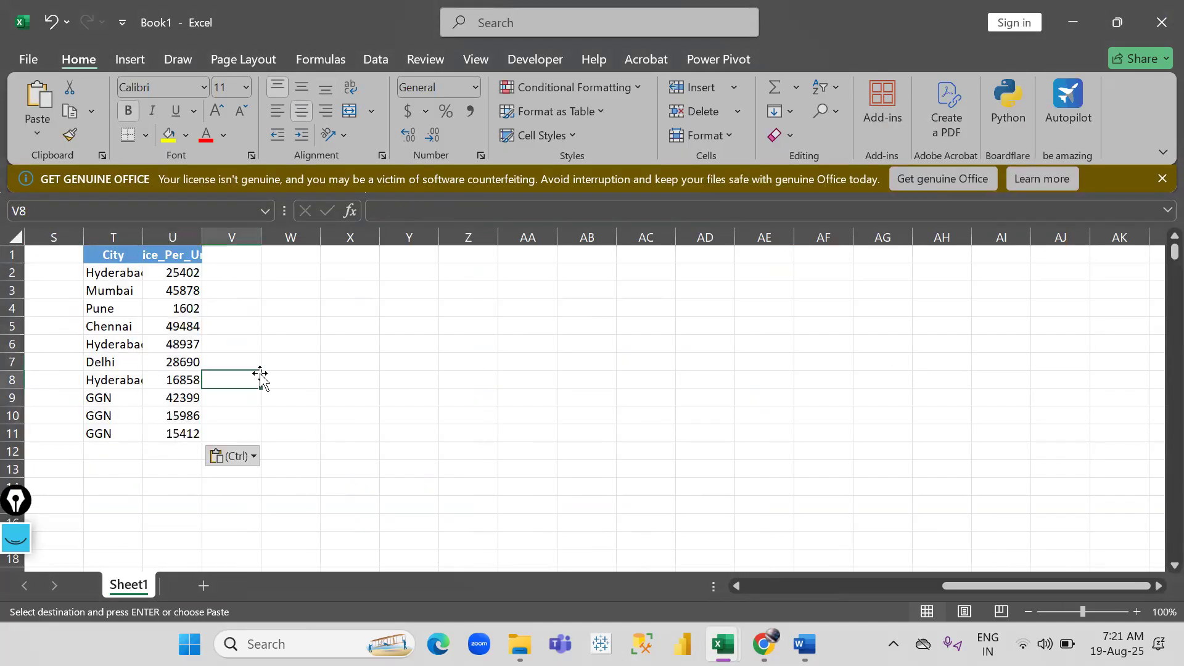
{"action": "left_click_drag", "start_coordinate": [142, 236], "coordinate": [284, 237]}
{"action": "left_click", "coordinate": [414, 295]}
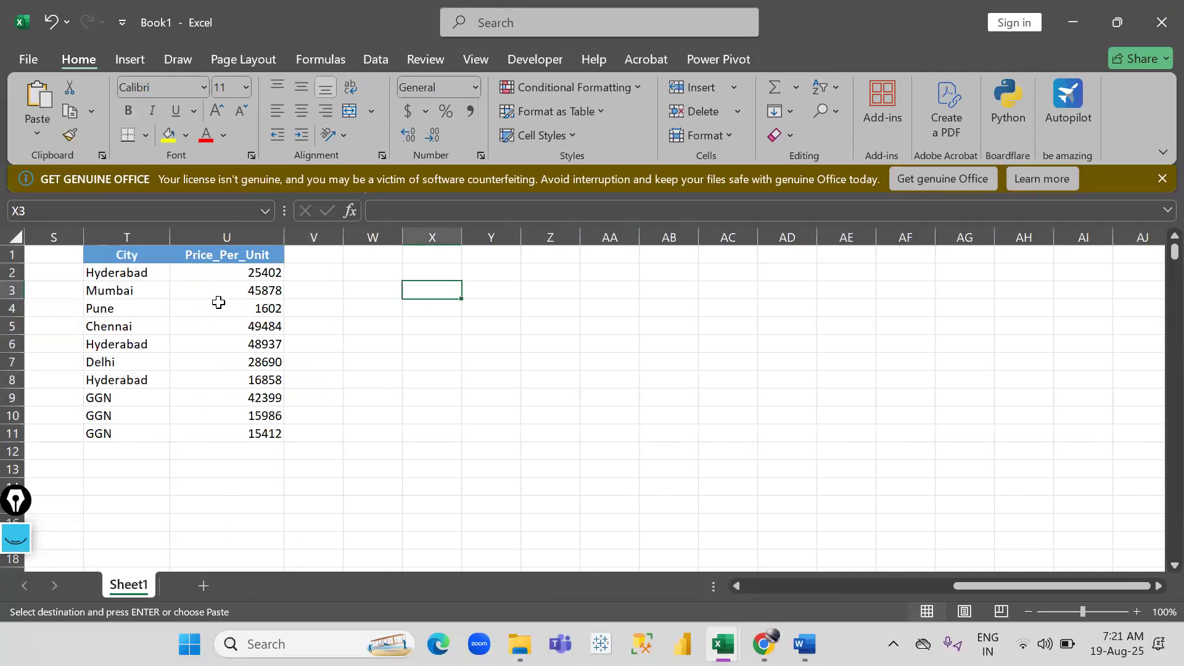
{"action": "left_click", "coordinate": [118, 311]}
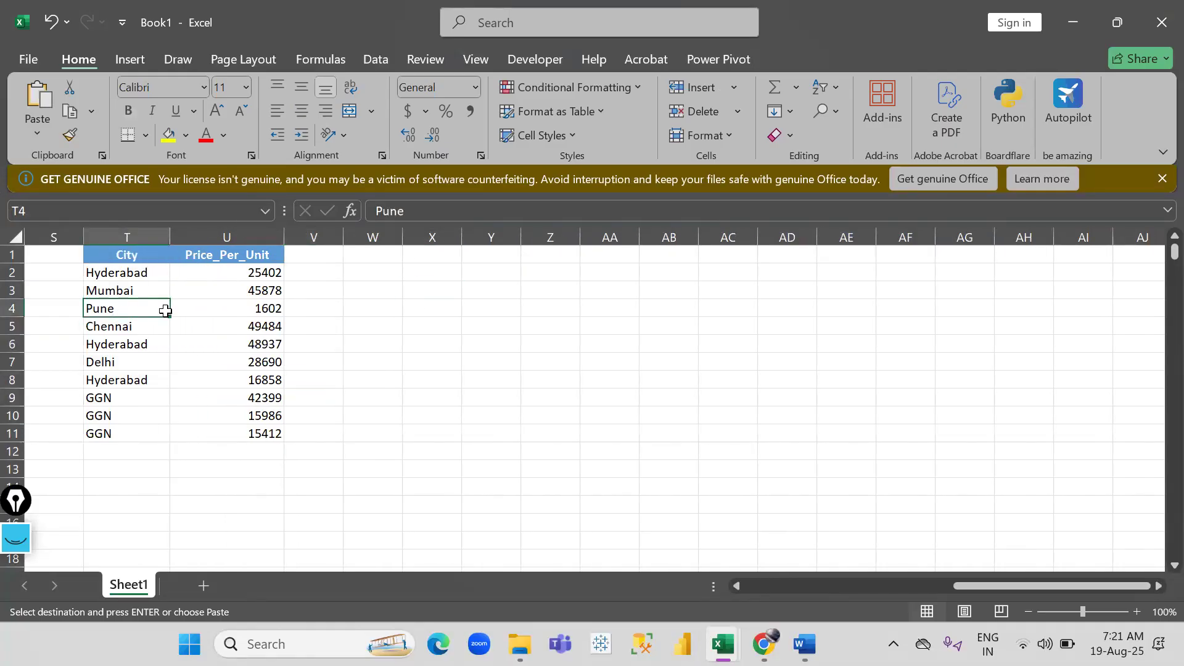
{"action": "left_click", "coordinate": [235, 308]}
{"action": "key", "text": "ctrl+t"}
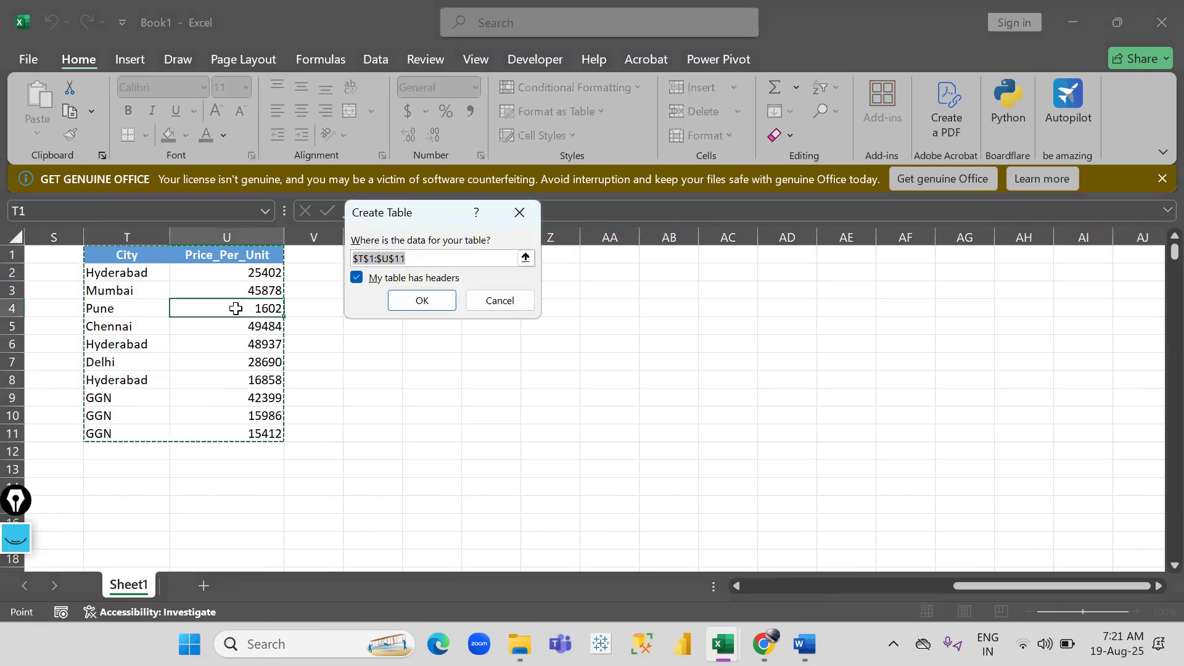
{"action": "left_click_drag", "start_coordinate": [400, 213], "coordinate": [402, 190]}
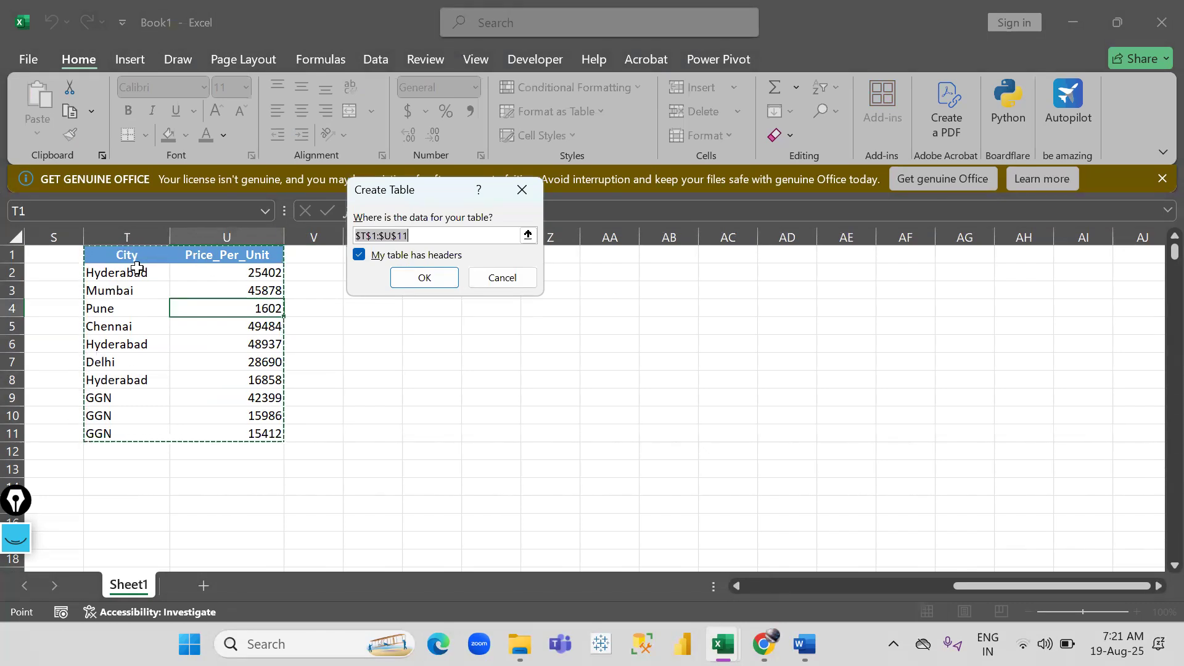
{"action": "left_click_drag", "start_coordinate": [126, 270], "coordinate": [222, 377]}
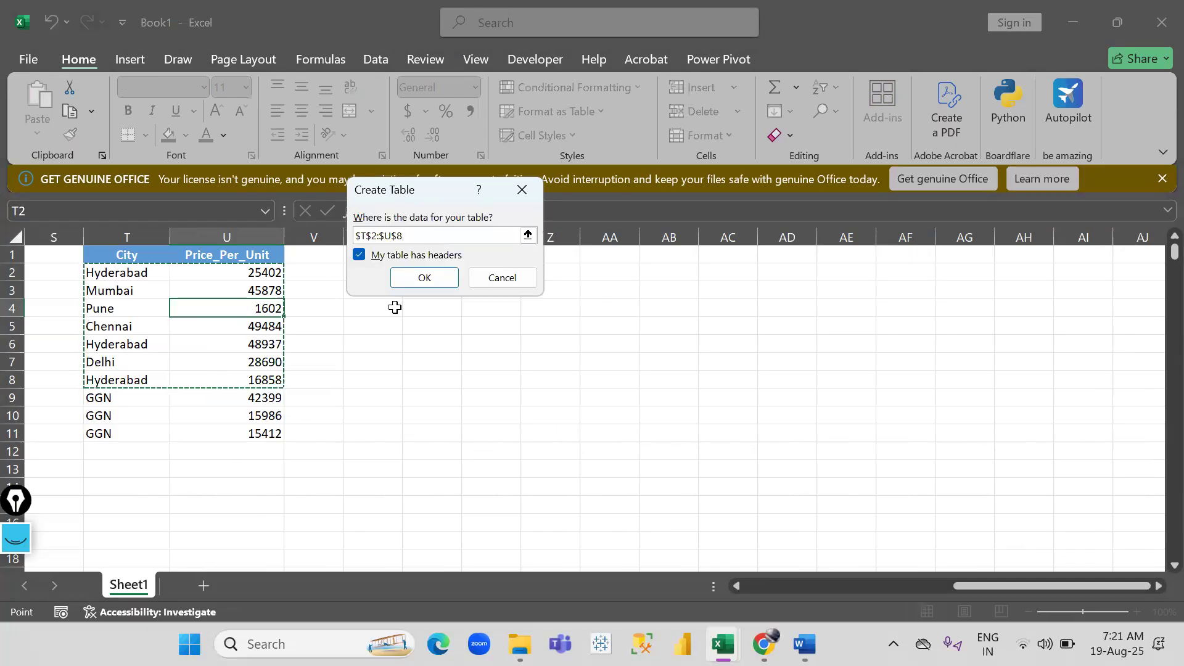
{"action": "left_click", "coordinate": [488, 277]}
Convert T1:U11 into a table with headers and apply the light blue banded table style.
{"action": "left_click", "coordinate": [162, 312]}
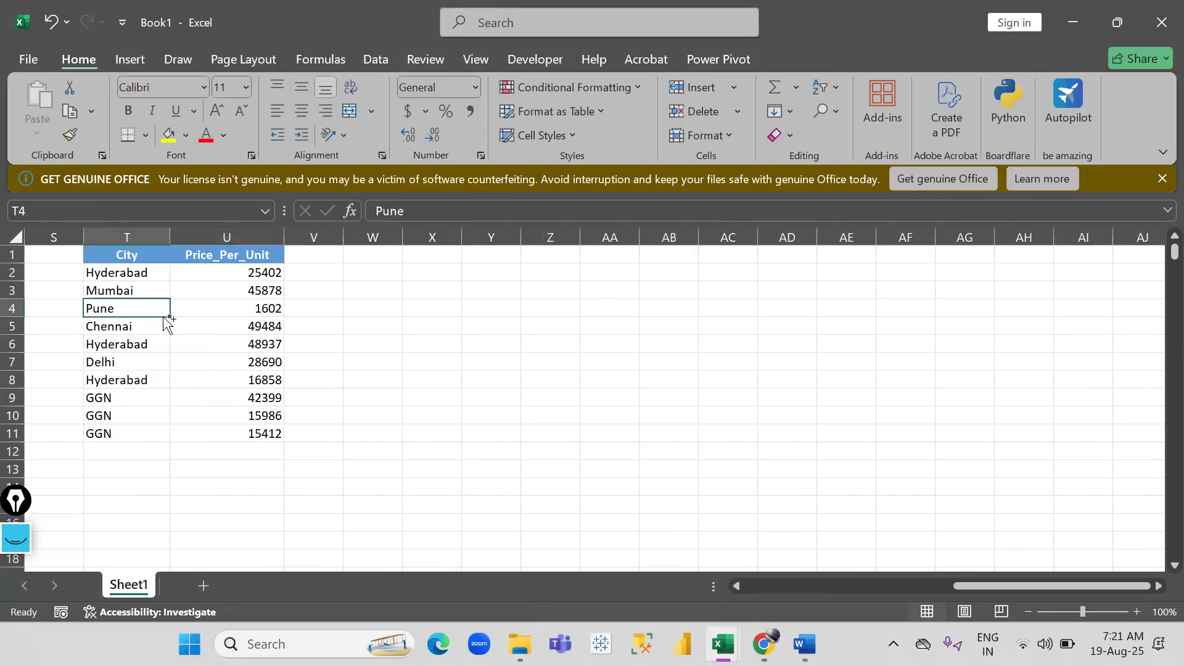
{"action": "key", "text": "ctrl+t"}
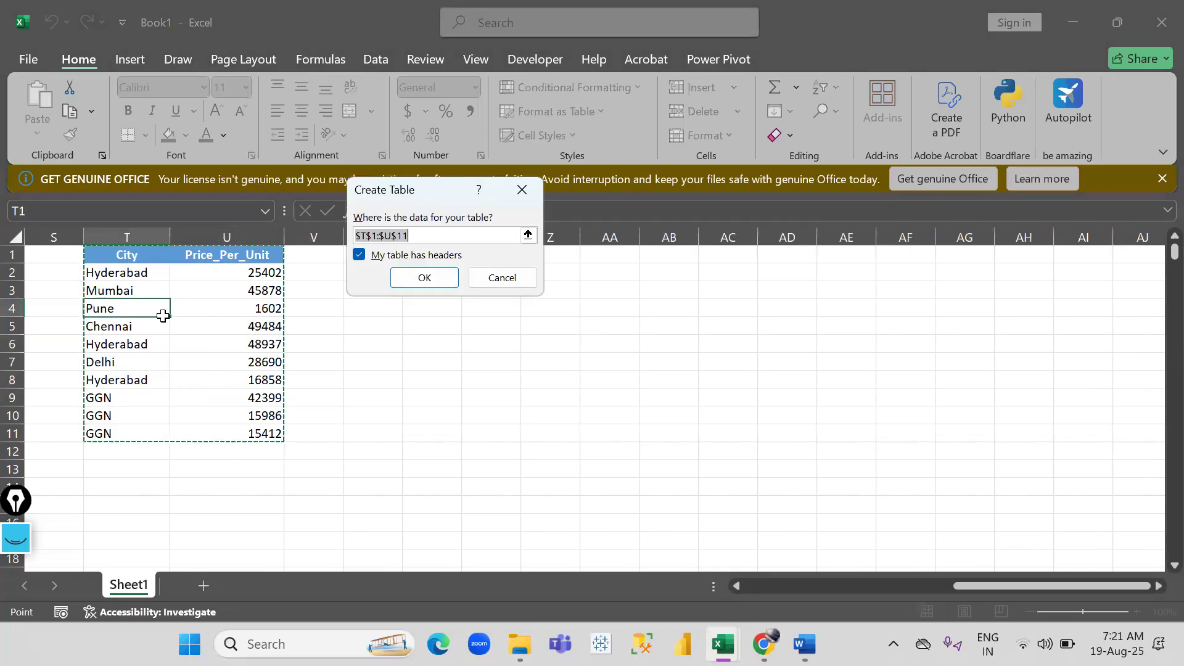
{"action": "left_click", "coordinate": [422, 279]}
{"action": "left_click", "coordinate": [193, 331]}
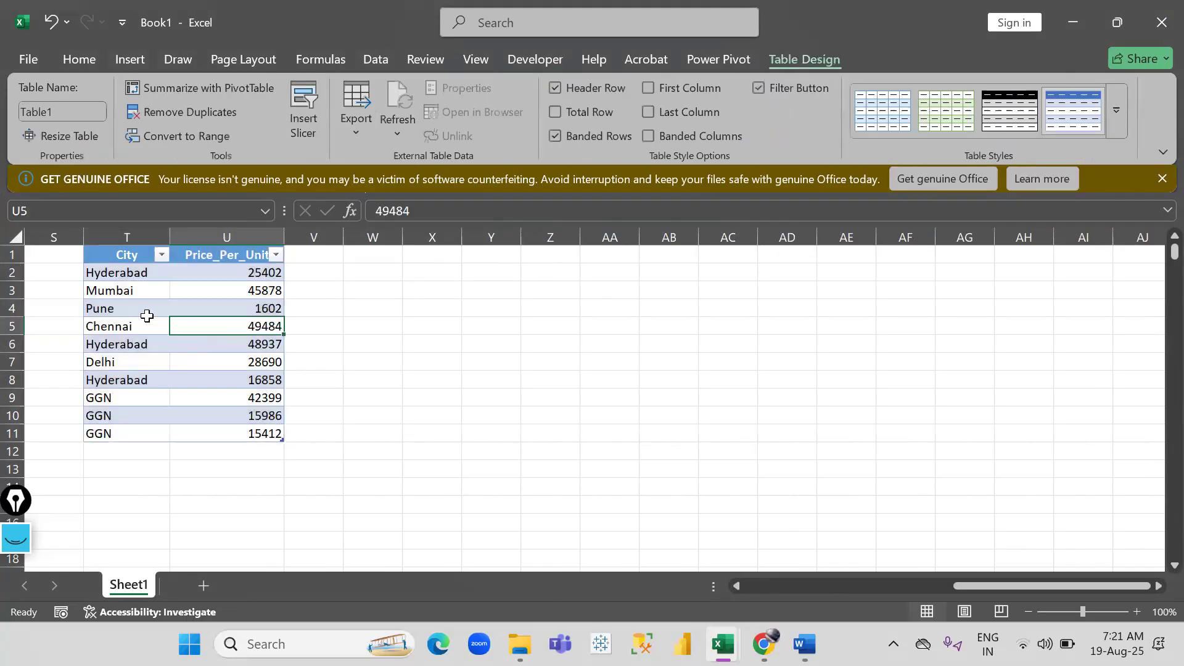
{"action": "left_click", "coordinate": [147, 314]}
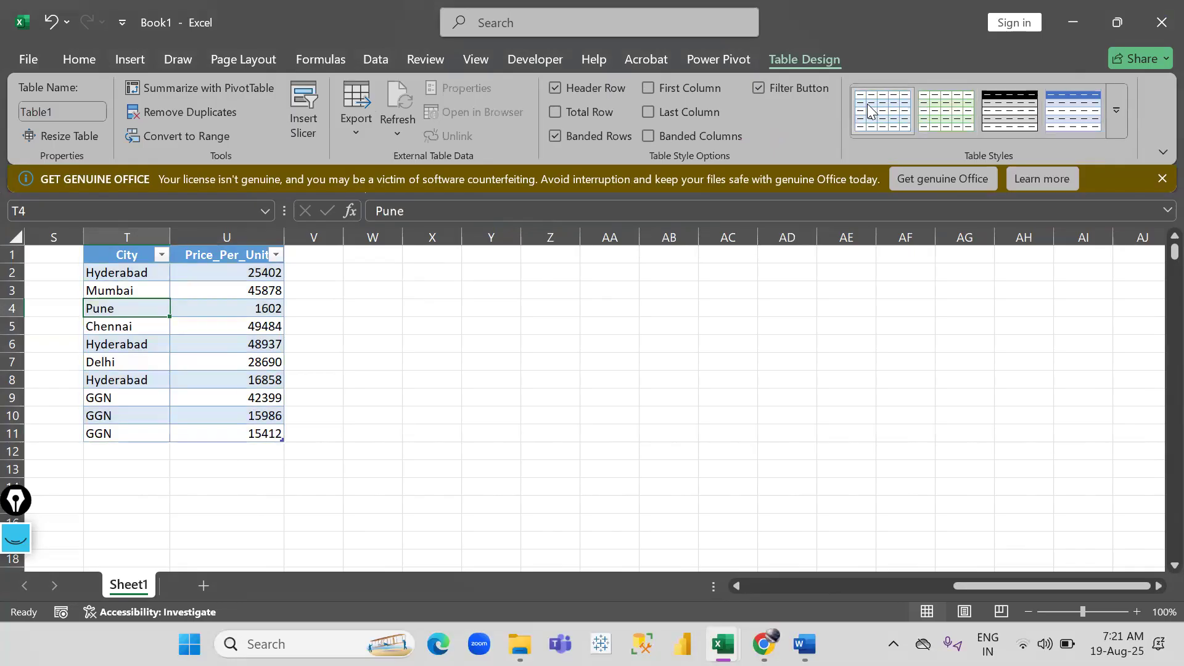
{"action": "left_click", "coordinate": [434, 402]}
Insert a pivot table from Table1 at Sheet1!$X$1 with City as rows and the sum of Price_Per_Unit as values.
{"action": "left_click", "coordinate": [235, 339]}
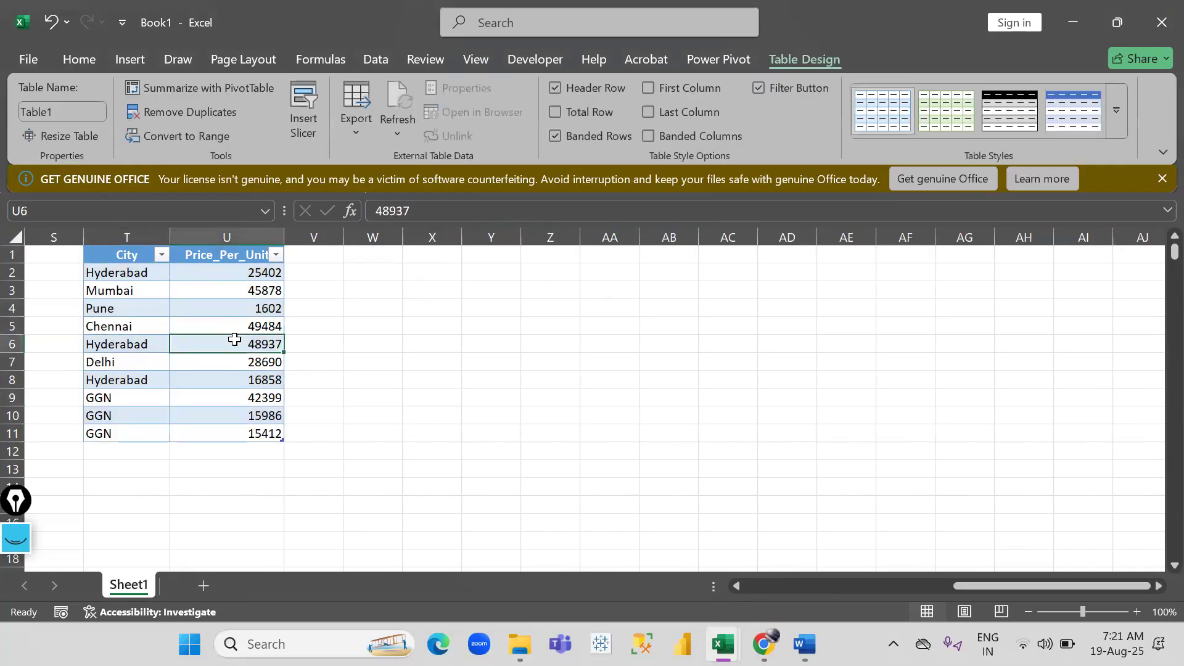
{"action": "key", "text": "alt+n"}
{"action": "key", "text": "v"}
{"action": "key", "text": "t"}
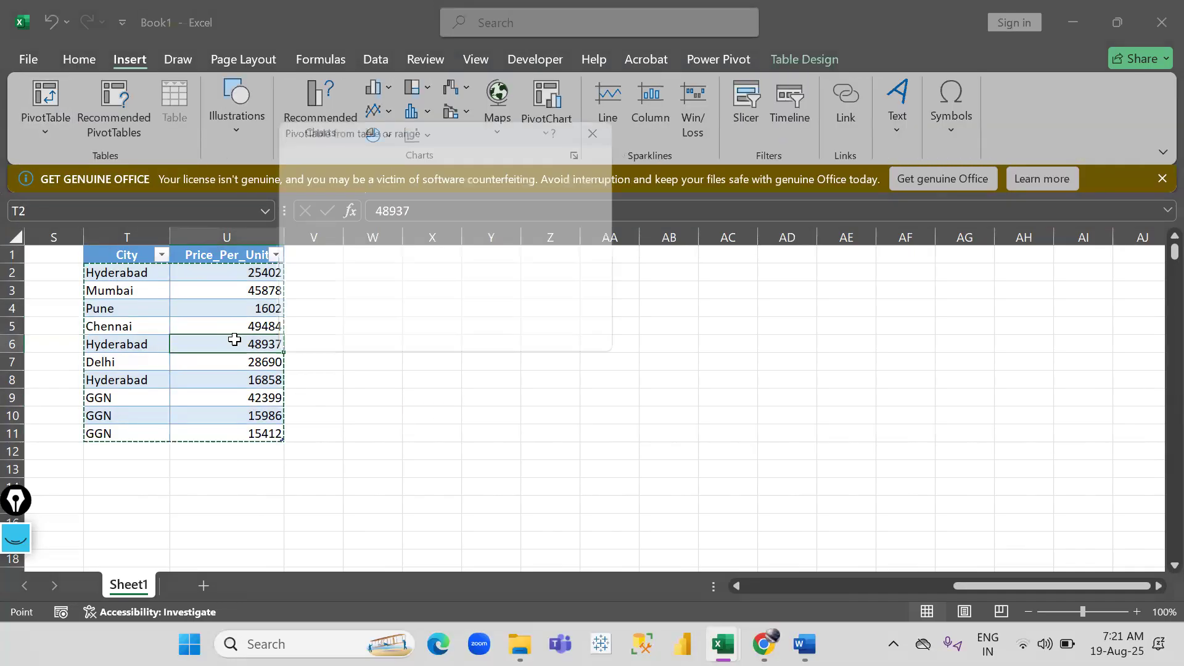
{"action": "left_click_drag", "start_coordinate": [392, 128], "coordinate": [619, 154]}
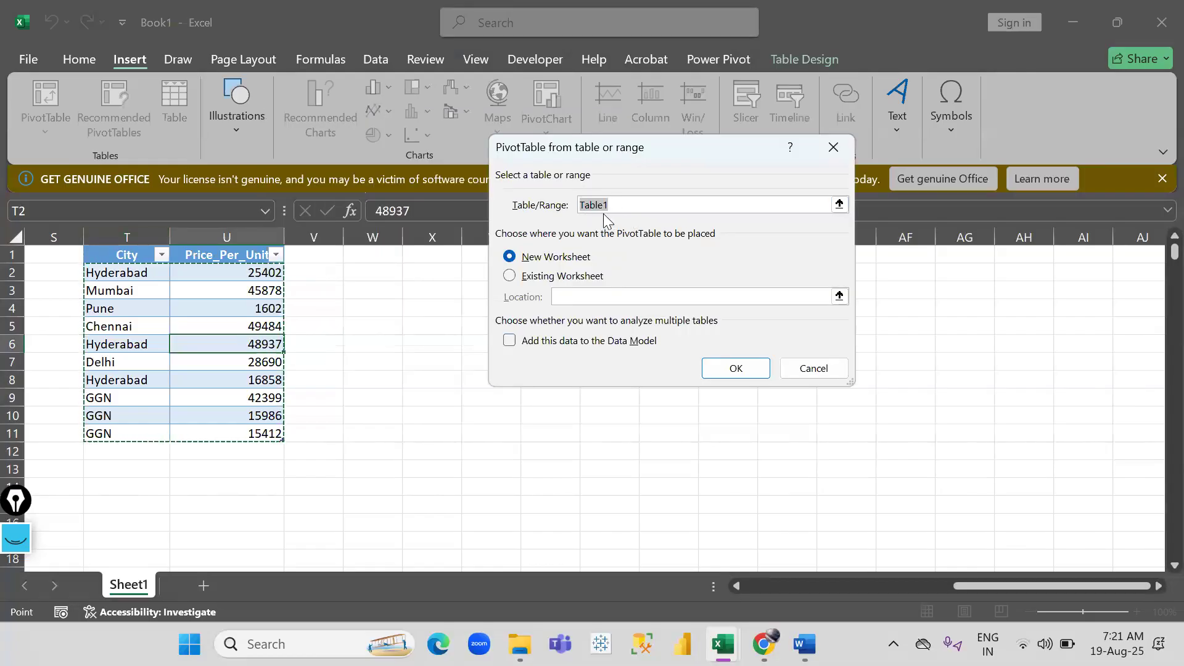
{"action": "left_click", "coordinate": [541, 277]}
{"action": "left_click", "coordinate": [441, 258]}
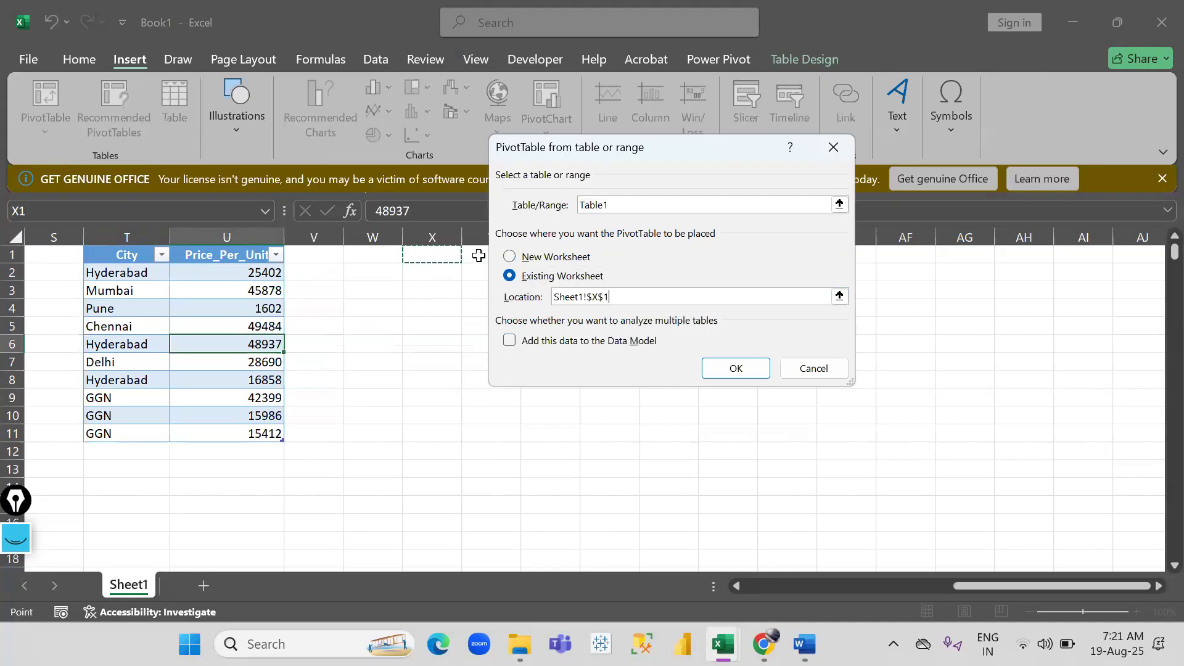
{"action": "left_click", "coordinate": [731, 369]}
{"action": "left_click", "coordinate": [879, 356]}
{"action": "left_click", "coordinate": [884, 379]}
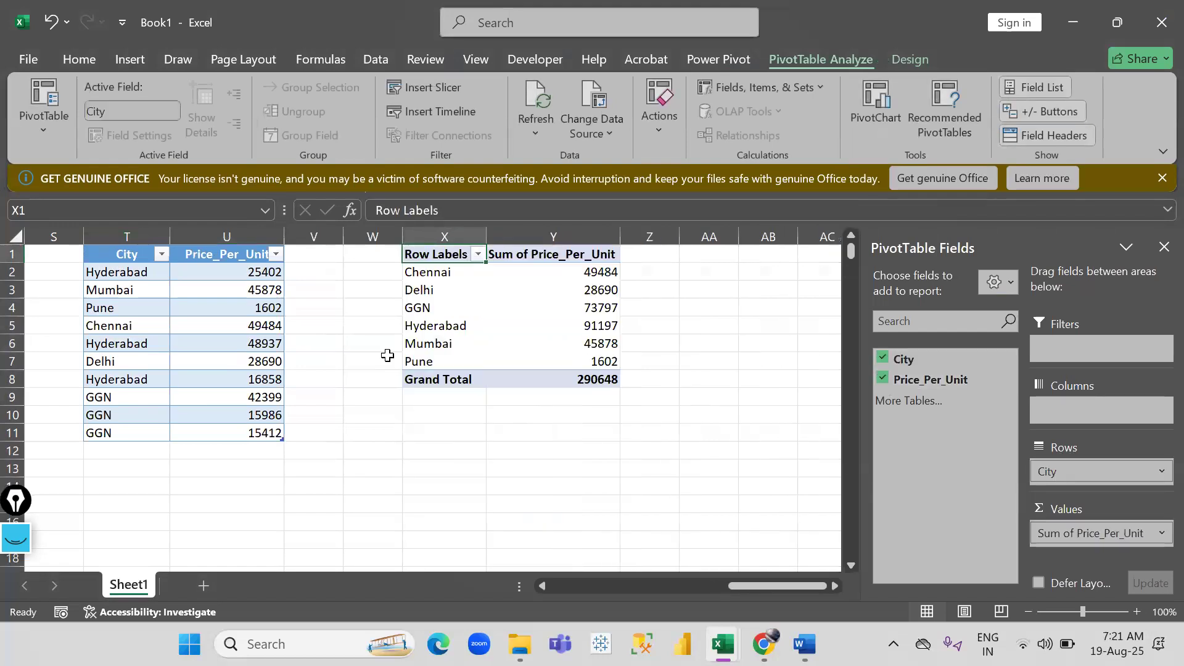
Add a new record below the table in row 12 with City Delhi and Price_Per_Unit 2341.
{"action": "left_click", "coordinate": [93, 451]}
{"action": "type", "text": "Delhi"}
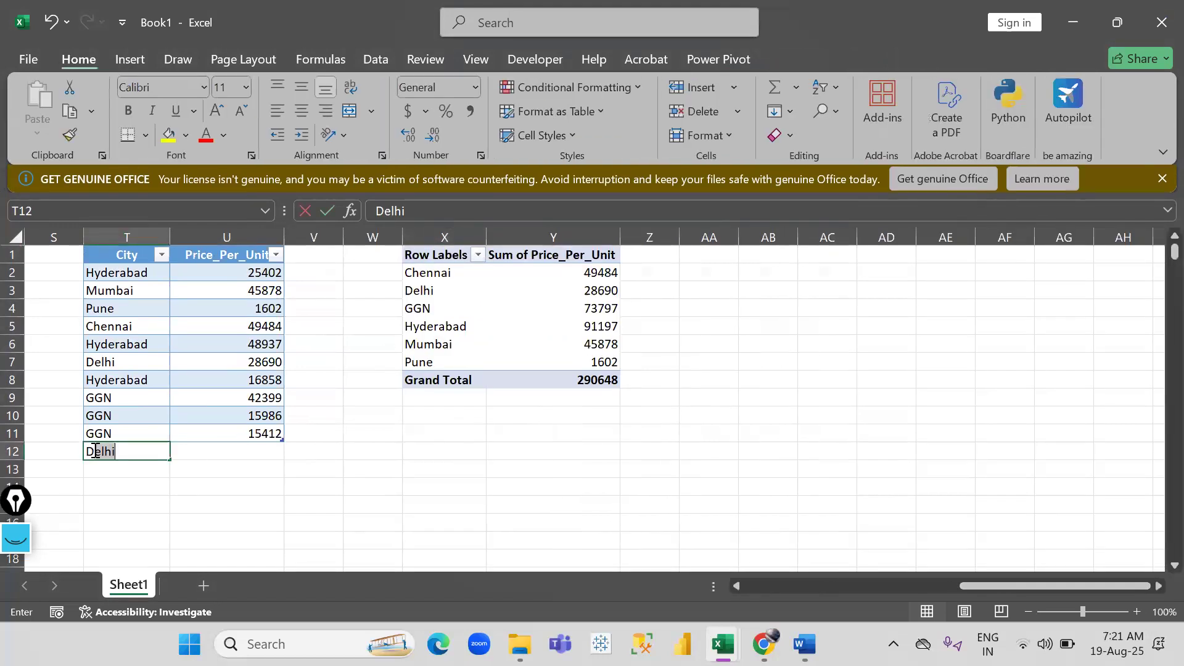
{"action": "key", "text": "Return"}
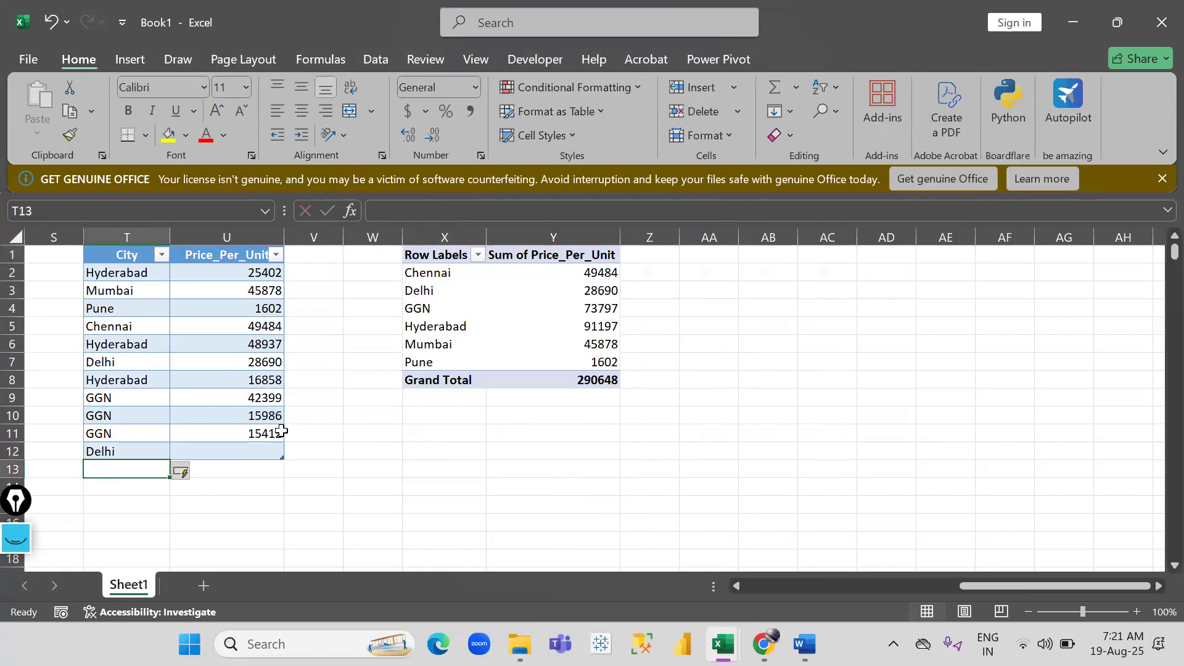
{"action": "left_click", "coordinate": [243, 455]}
{"action": "type", "text": "2341"}
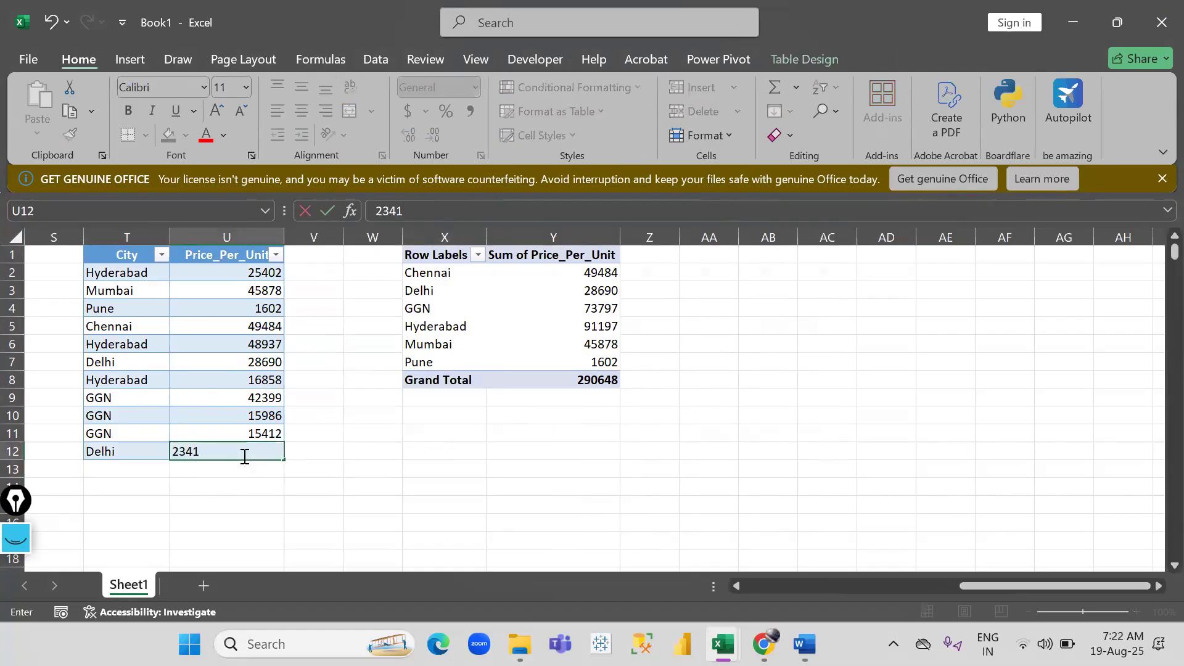
{"action": "key", "text": "Return"}
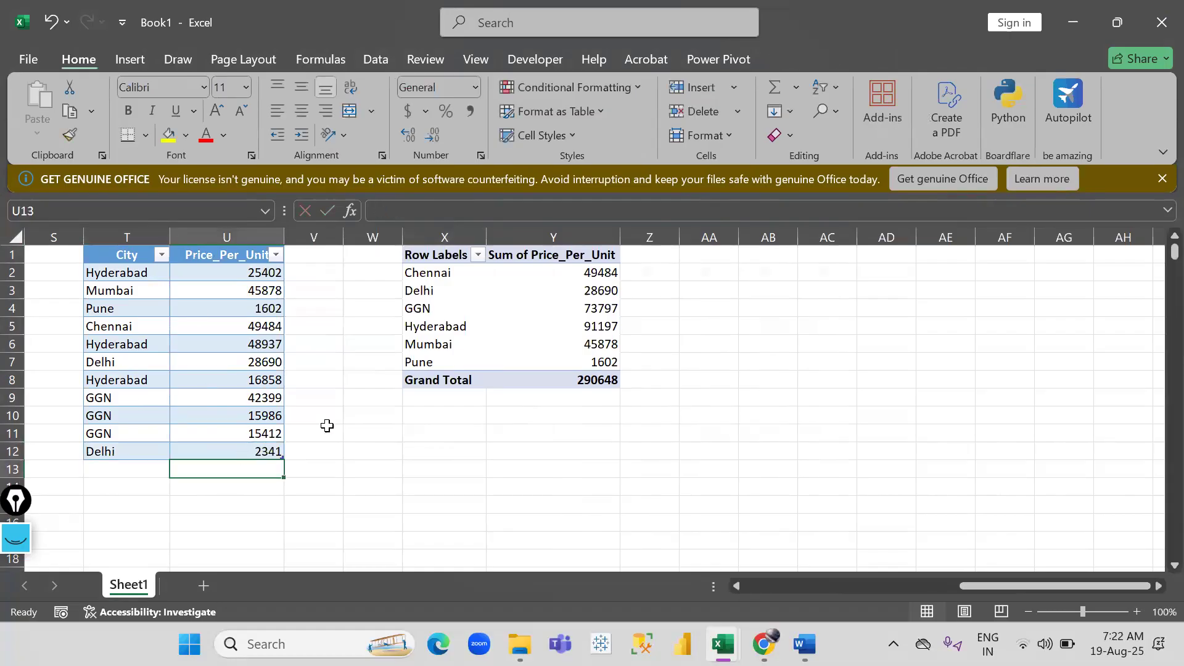
Refresh the city pivot table and check its Delhi row.
{"action": "right_click", "coordinate": [500, 302]}
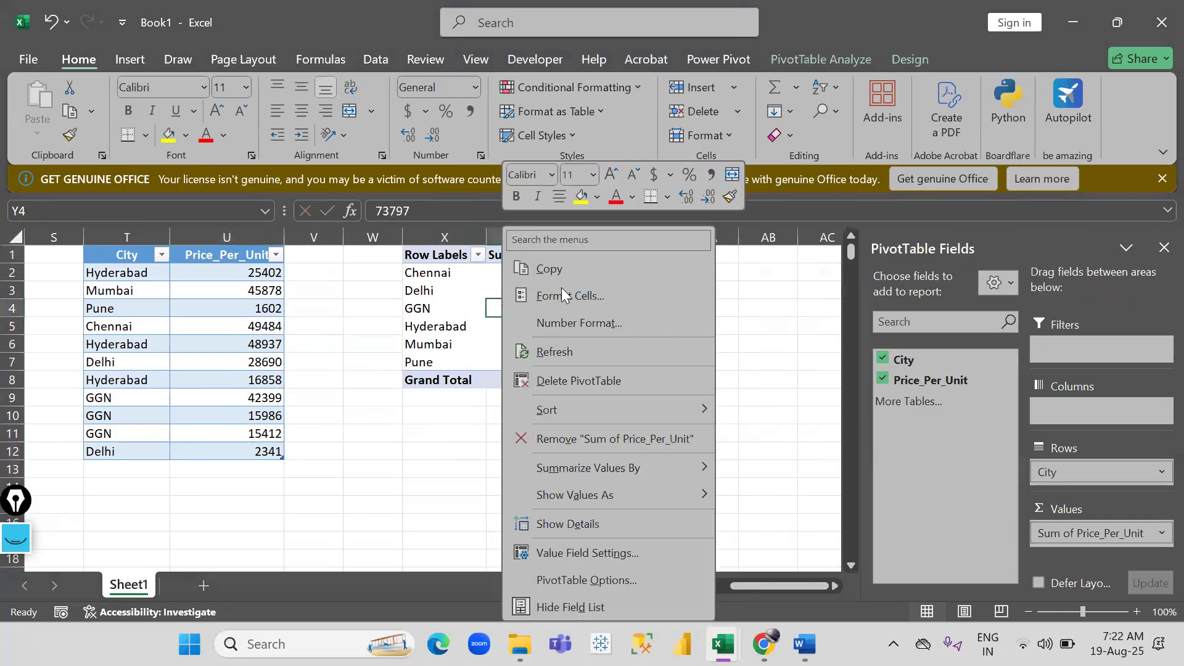
{"action": "left_click", "coordinate": [552, 353]}
{"action": "left_click_drag", "start_coordinate": [428, 290], "coordinate": [553, 303]}
Add a Pune record with Price_Per_Unit 5432 in row 13 and compare it with the pivot table's Pune row.
{"action": "left_click", "coordinate": [100, 474]}
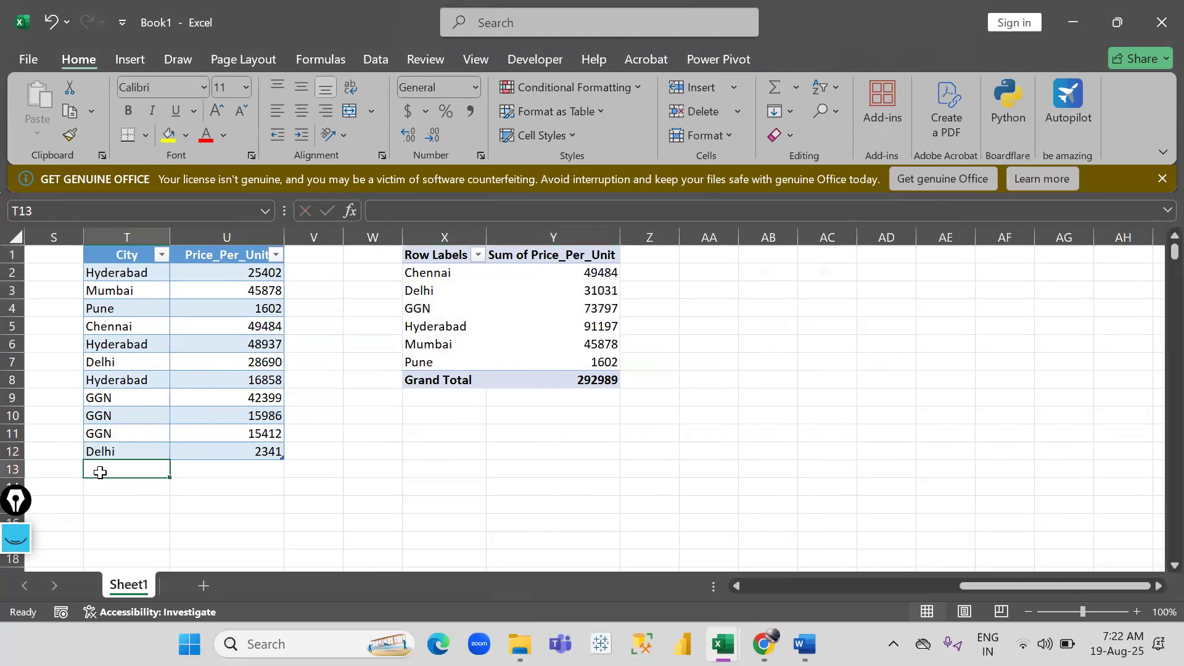
{"action": "type", "text": "Pune"}
{"action": "key", "text": "Return"}
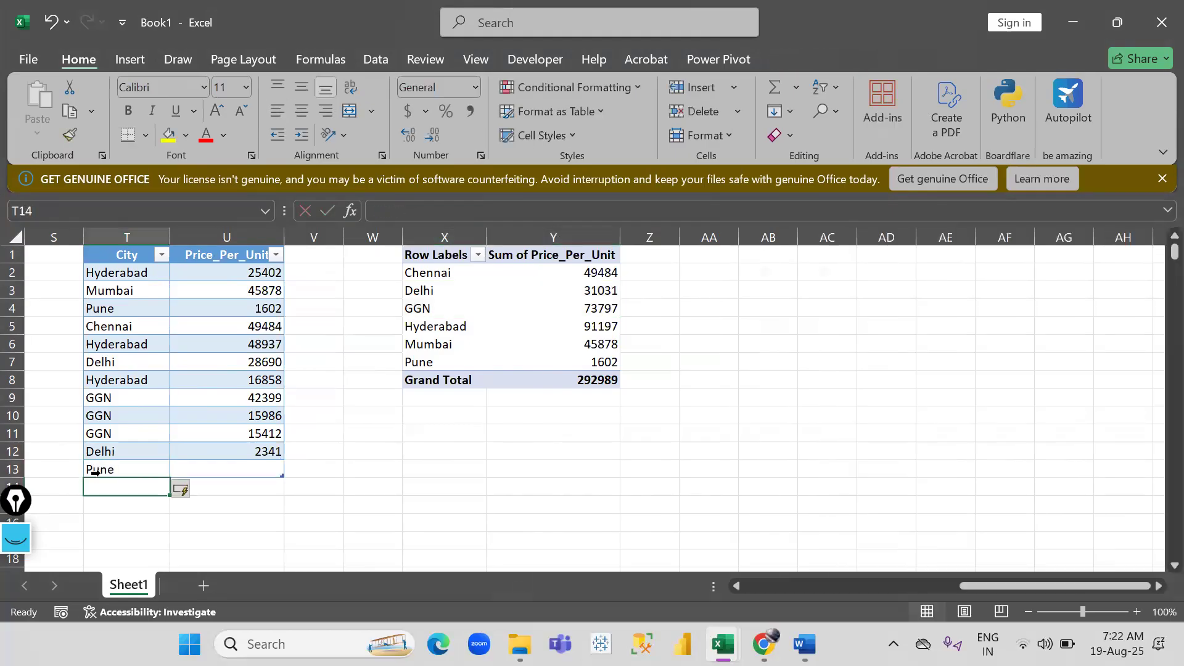
{"action": "left_click", "coordinate": [228, 469]}
{"action": "type", "text": "54323"}
{"action": "key", "text": "Return"}
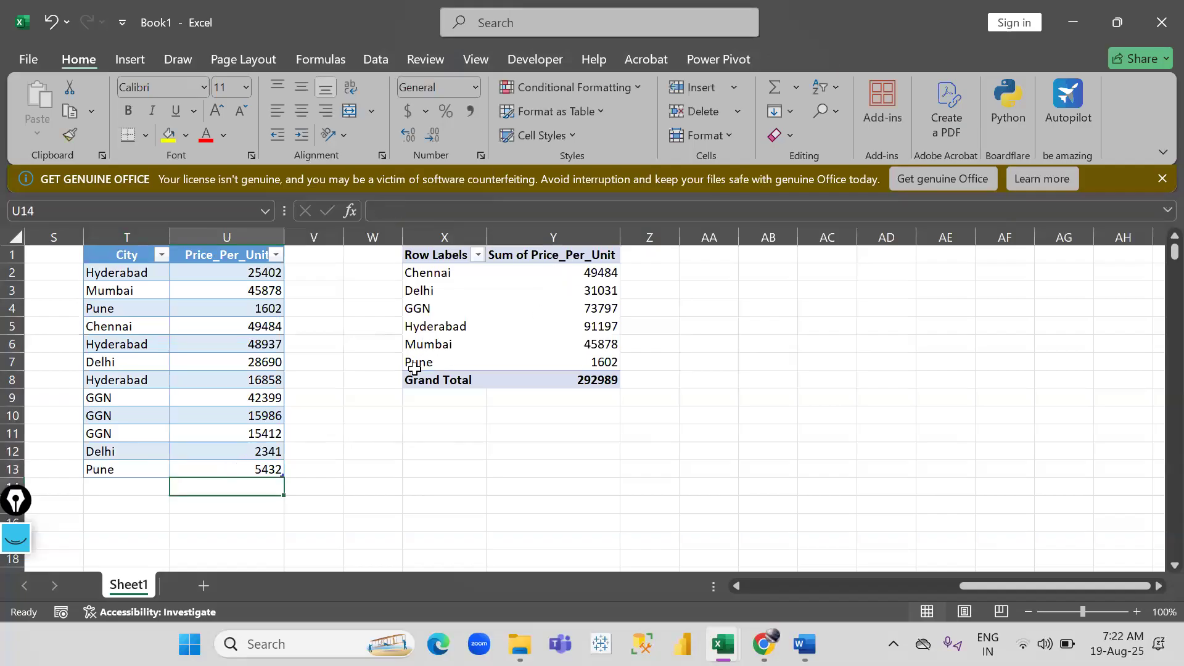
{"action": "left_click", "coordinate": [413, 368]}
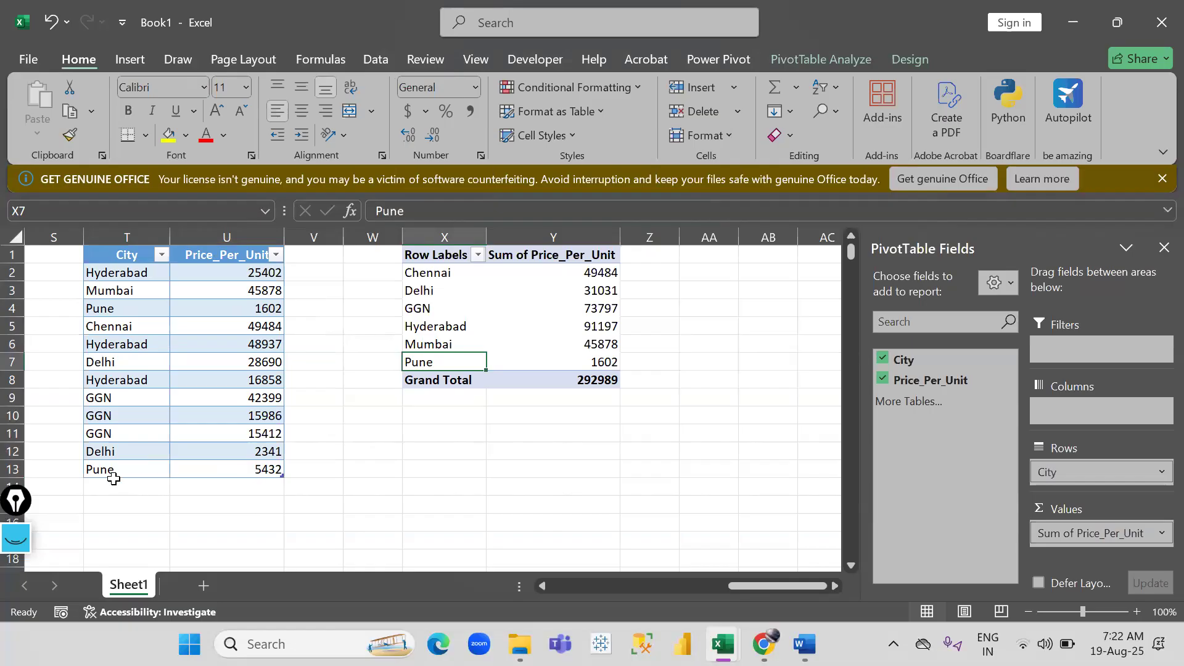
{"action": "left_click_drag", "start_coordinate": [112, 470], "coordinate": [259, 469]}
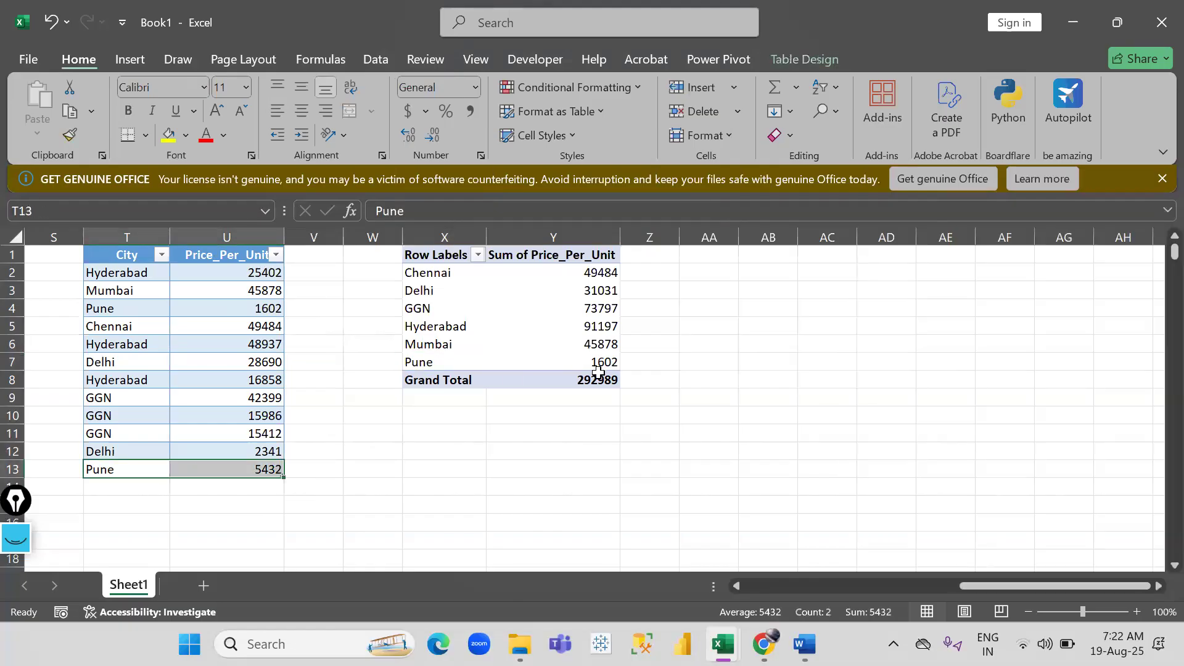
Refresh the city pivot table and check the sum in its Pune row.
{"action": "right_click", "coordinate": [569, 293]}
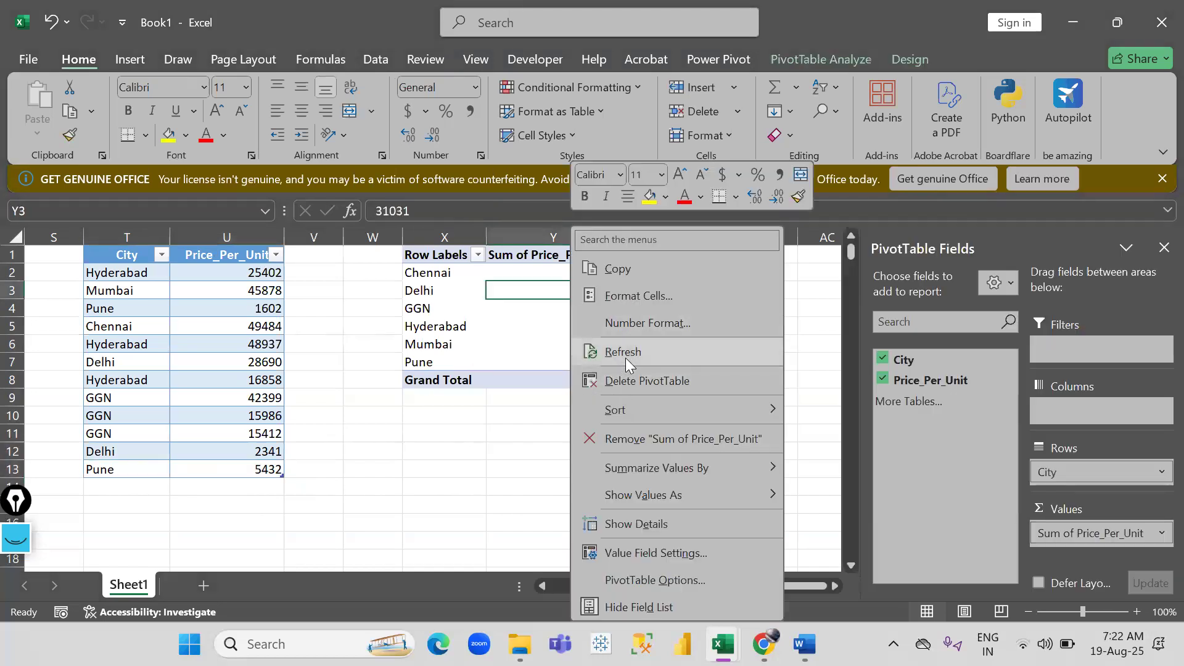
{"action": "left_click", "coordinate": [627, 352]}
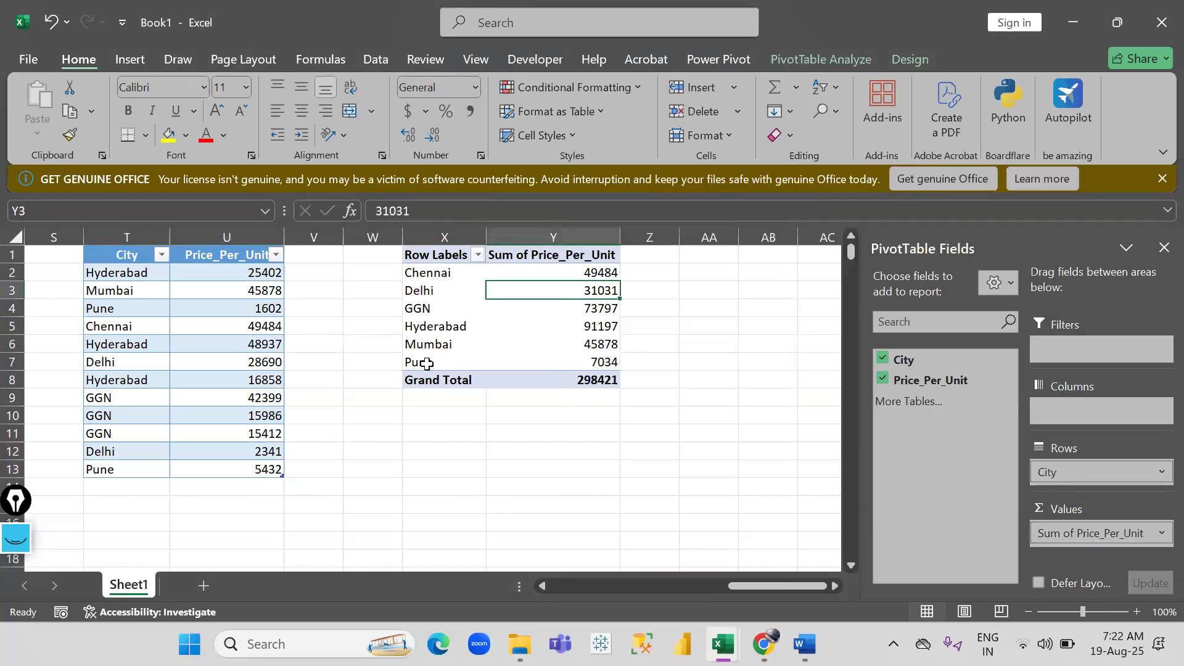
{"action": "left_click_drag", "start_coordinate": [427, 364], "coordinate": [543, 361]}
Review the records in the City and Price_Per_Unit source table and the empty rows beneath it.
{"action": "left_click_drag", "start_coordinate": [138, 280], "coordinate": [246, 420]}
{"action": "left_click", "coordinate": [247, 395]}
{"action": "left_click_drag", "start_coordinate": [91, 273], "coordinate": [209, 444]}
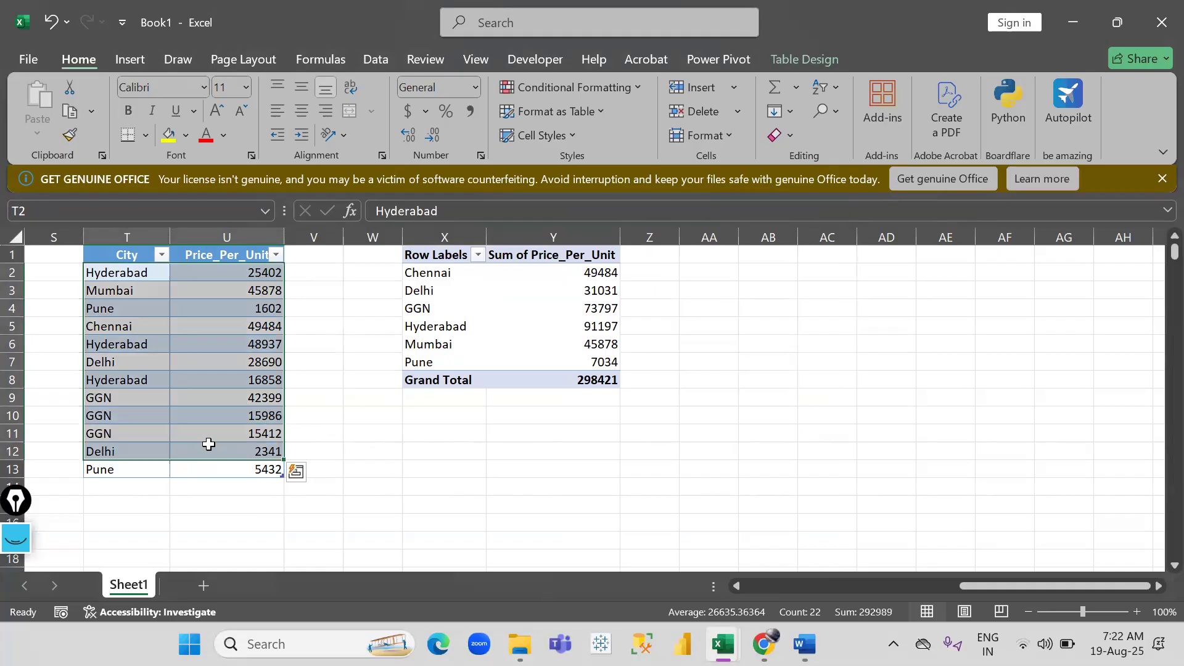
{"action": "left_click_drag", "start_coordinate": [306, 254], "coordinate": [324, 468]}
{"action": "left_click_drag", "start_coordinate": [102, 487], "coordinate": [293, 496]}
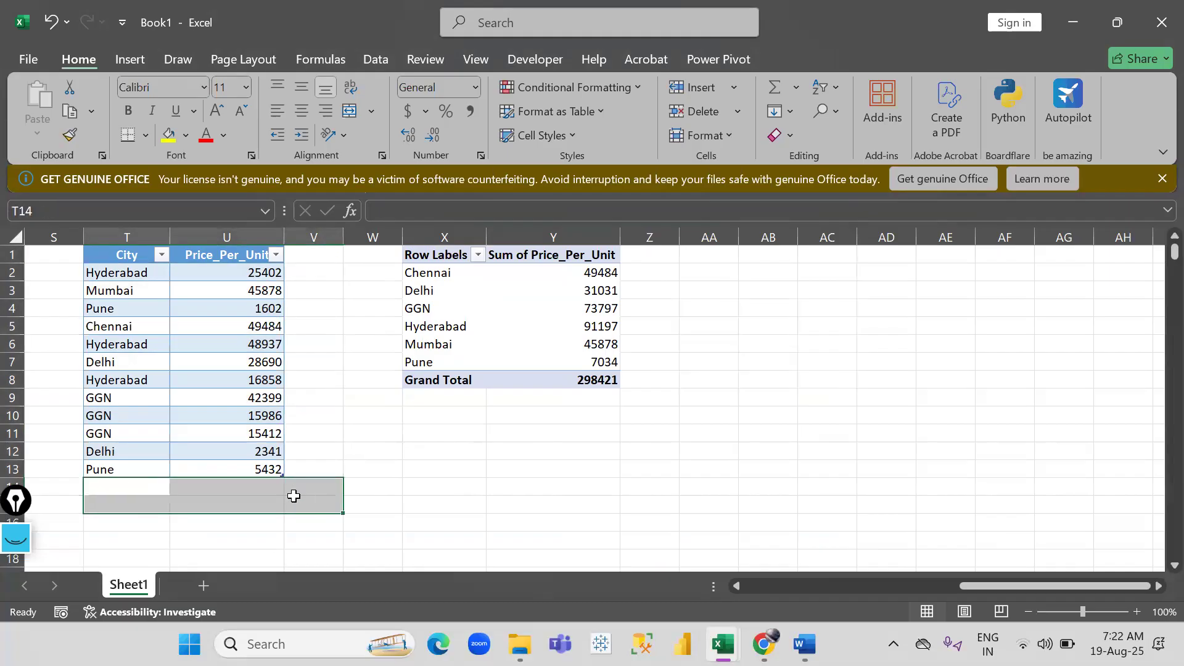
{"action": "left_click", "coordinate": [223, 359]}
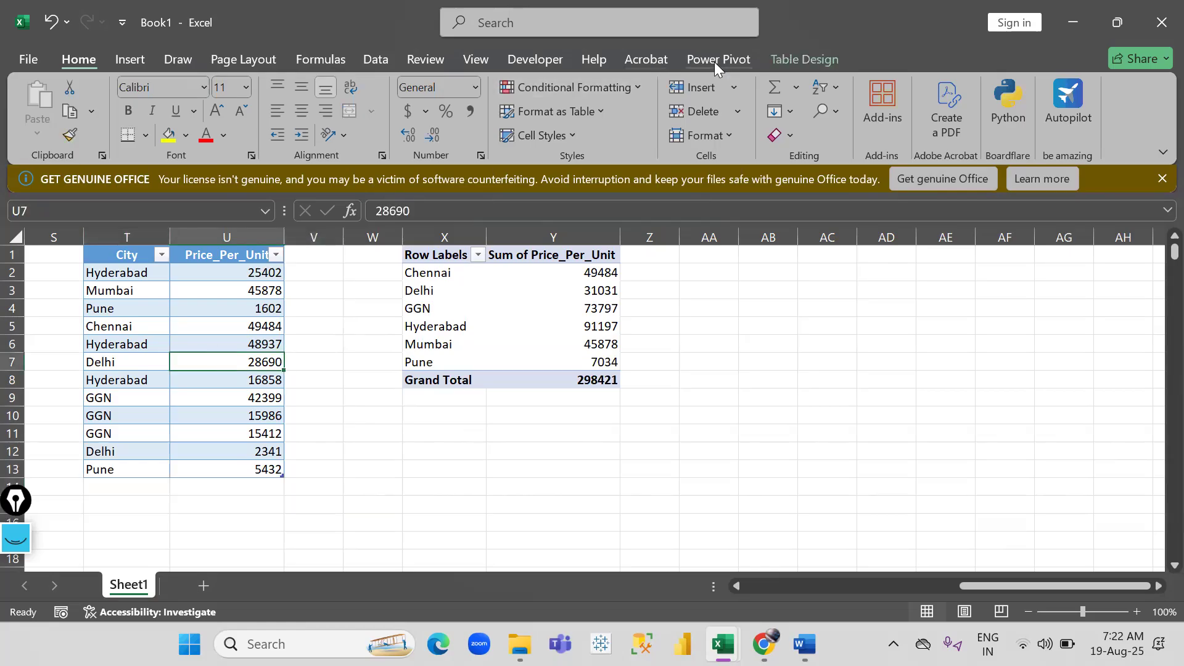
Check which source table the city pivot table uses in its data source settings, and cancel the dialog.
{"action": "left_click", "coordinate": [506, 257]}
{"action": "left_click", "coordinate": [543, 347]}
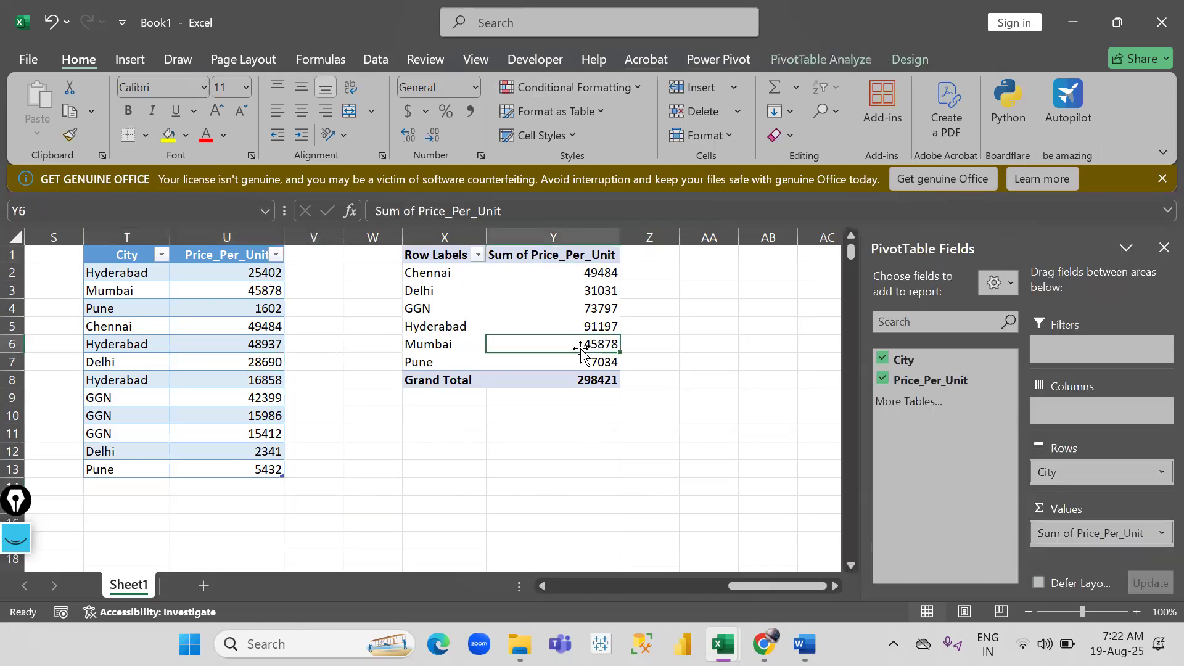
{"action": "left_click", "coordinate": [820, 59]}
{"action": "left_click", "coordinate": [592, 100]}
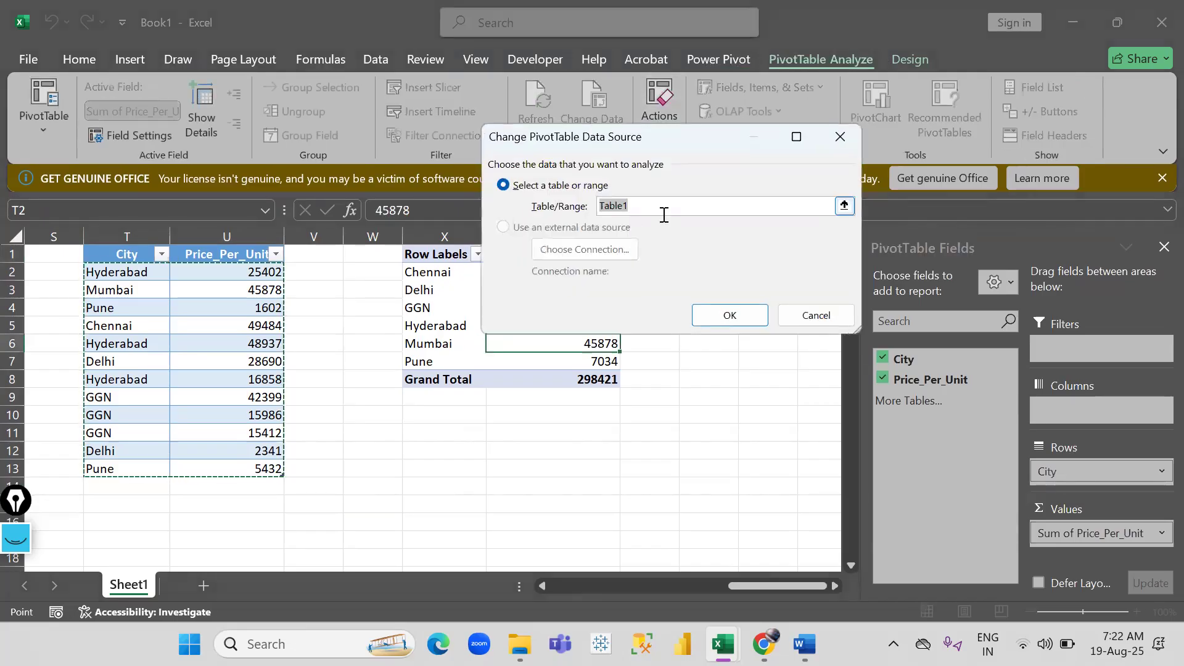
{"action": "key", "text": "Escape"}
{"action": "left_click_drag", "start_coordinate": [162, 297], "coordinate": [484, 395]}
{"action": "left_click", "coordinate": [457, 470]}
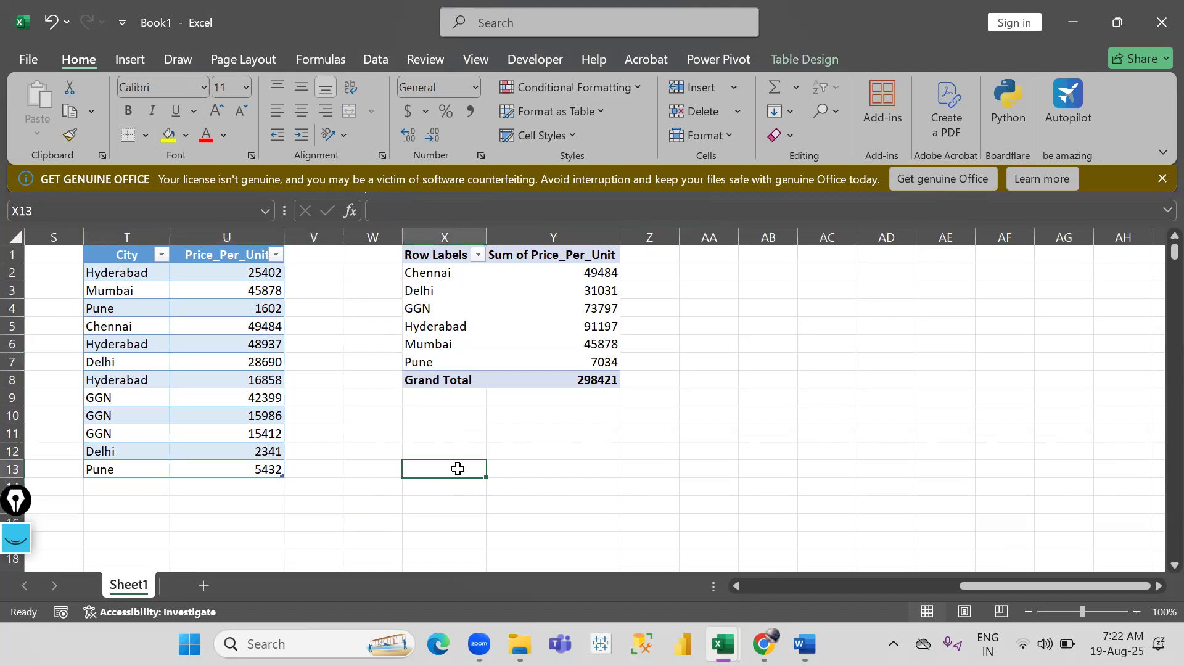
Switch to the Pivot Table Practice File workbook and show the product pivot table on Sheet1.
{"action": "left_click", "coordinate": [500, 329]}
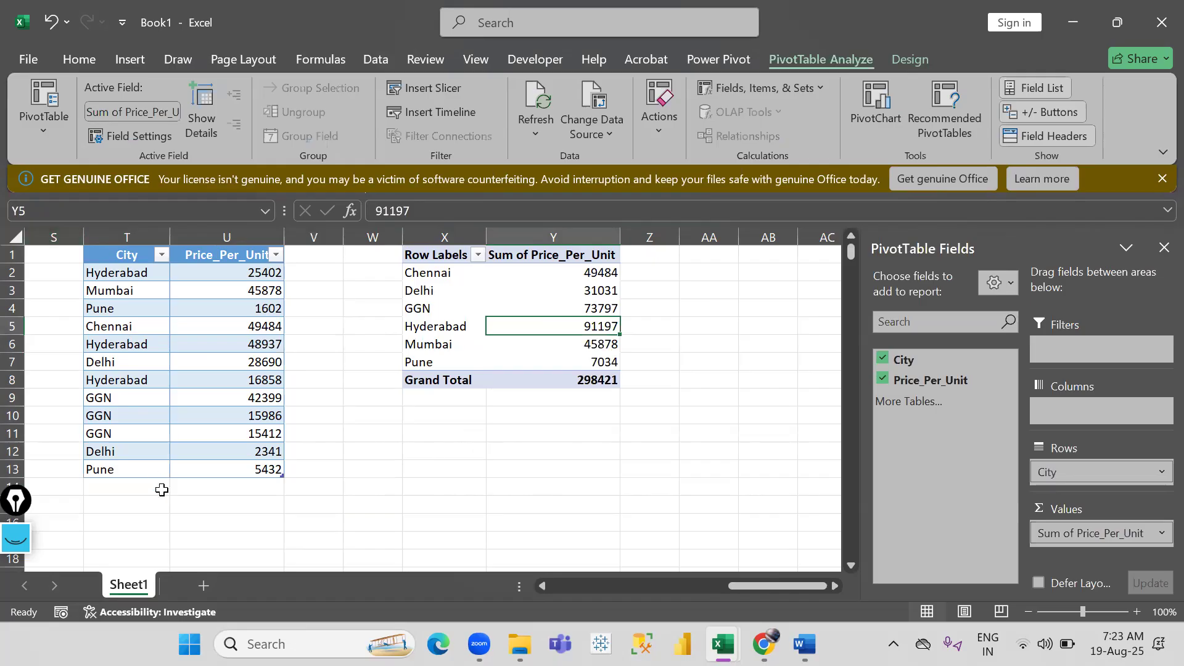
{"action": "key", "text": "alt+Tab"}
{"action": "key", "text": "alt+Tab"}
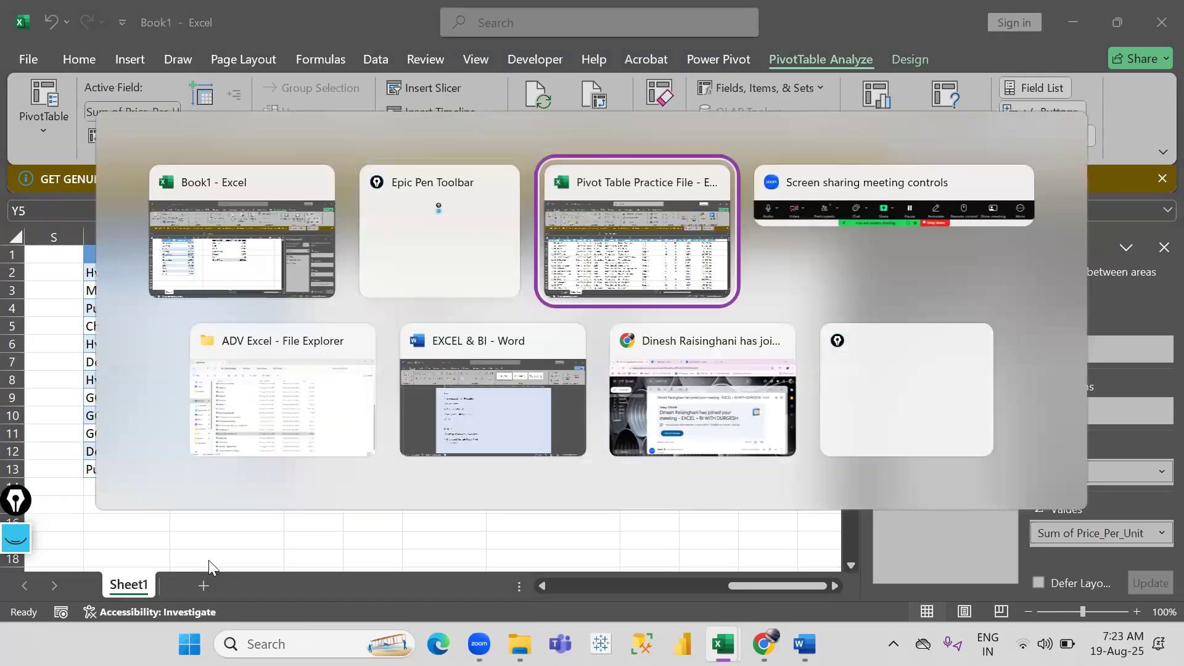
{"action": "left_click", "coordinate": [130, 586]}
{"action": "scroll", "coordinate": [384, 397], "scroll_direction": "left", "scroll_amount": 3}
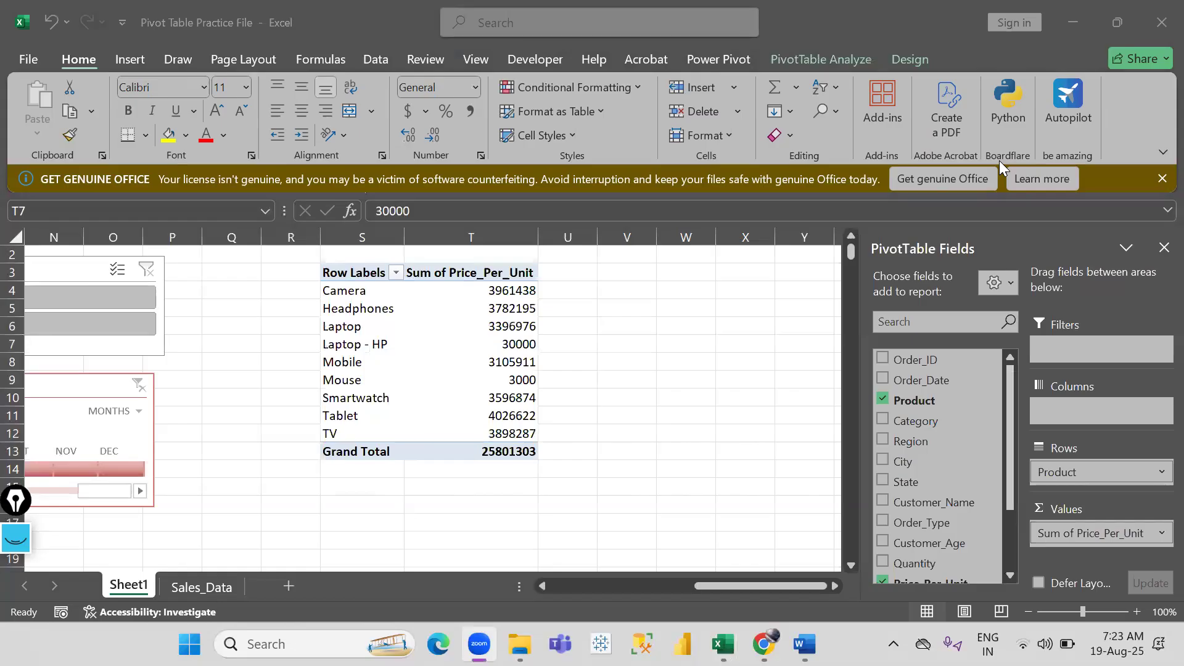
Select the entire product pivot table, including both its labels and values.
{"action": "left_click", "coordinate": [834, 54]}
{"action": "left_click", "coordinate": [483, 420]}
{"action": "left_click", "coordinate": [663, 125]}
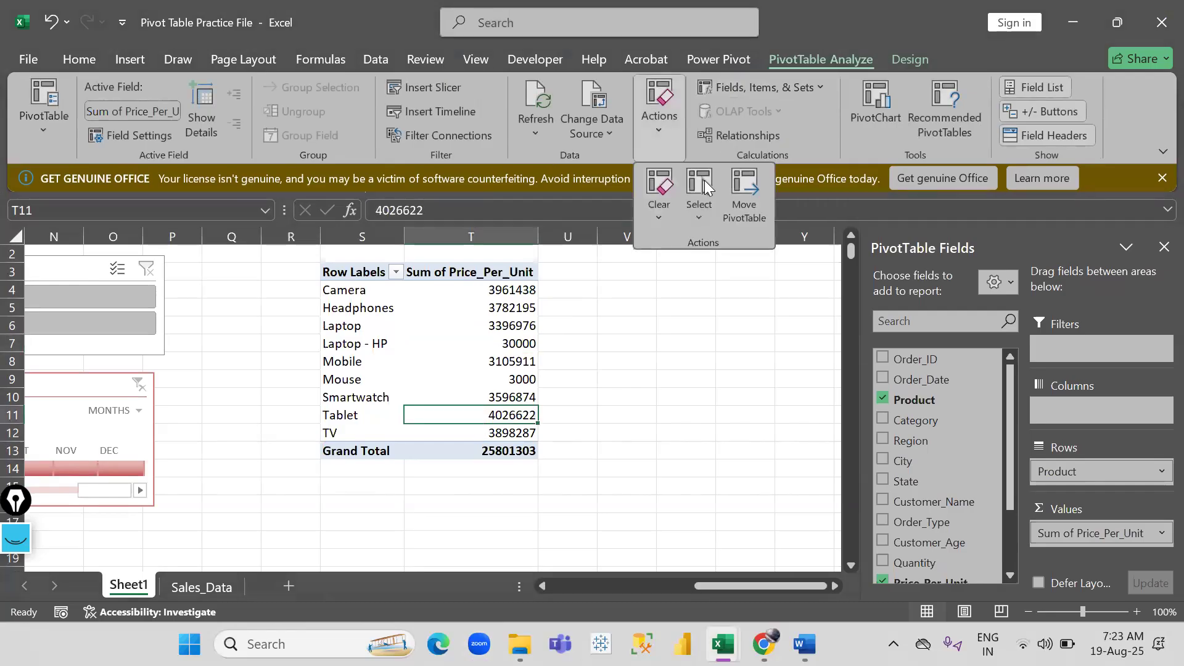
{"action": "left_click", "coordinate": [698, 215]}
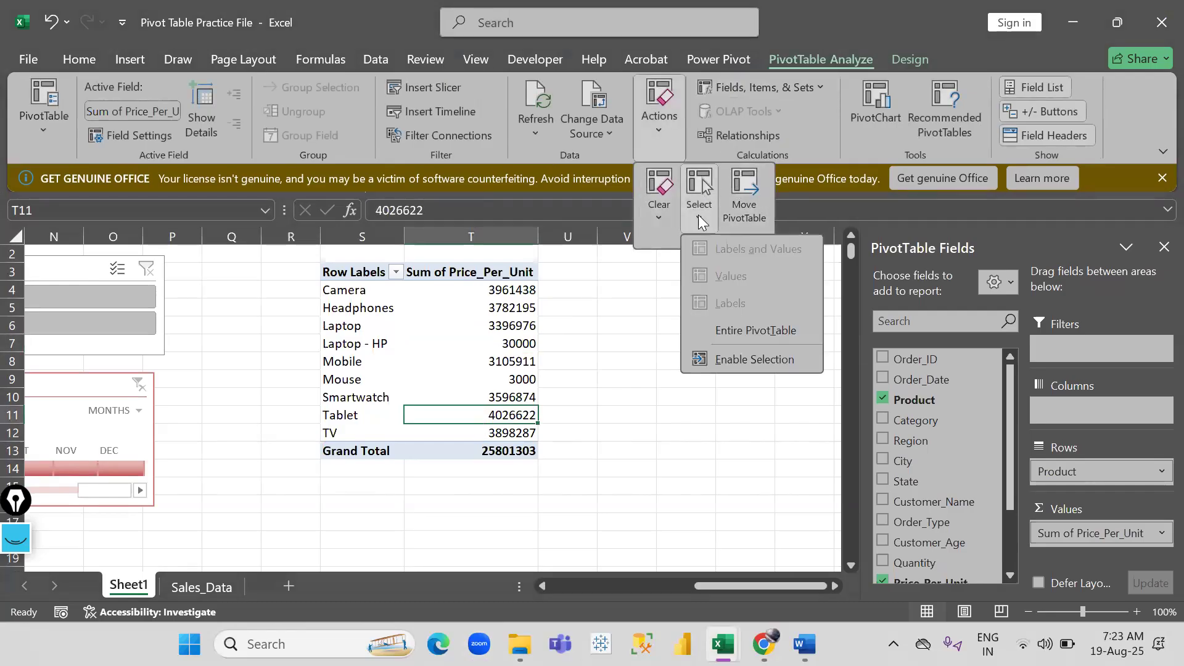
{"action": "left_click", "coordinate": [723, 325]}
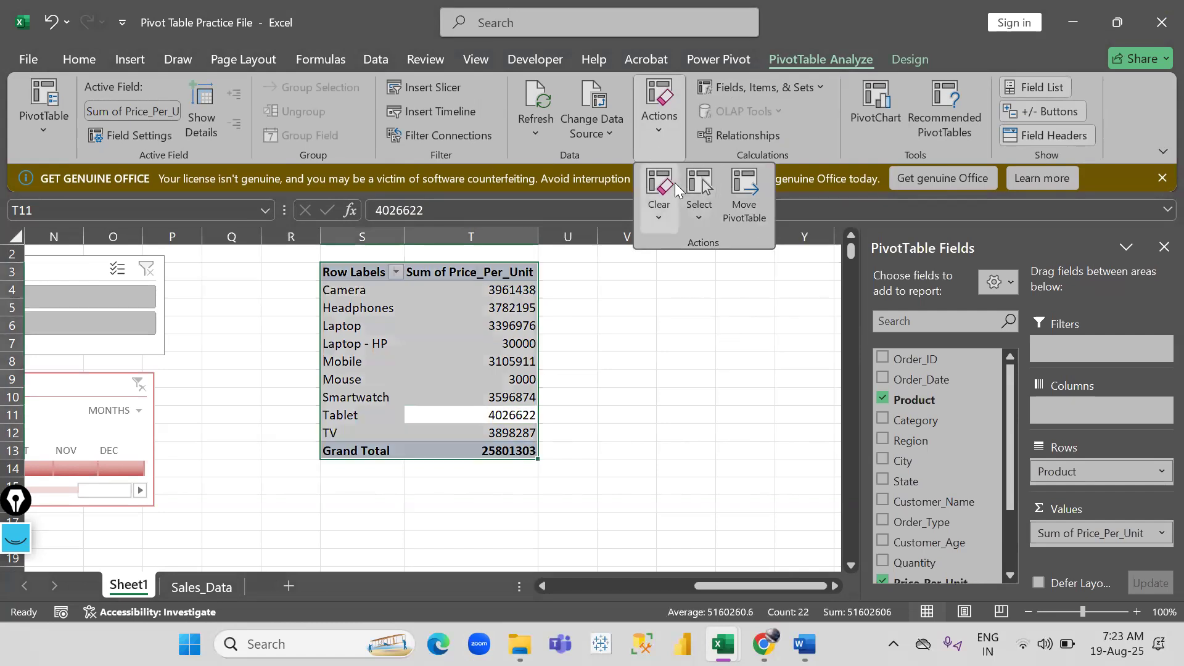
{"action": "left_click", "coordinate": [695, 217]}
{"action": "left_click", "coordinate": [719, 249]}
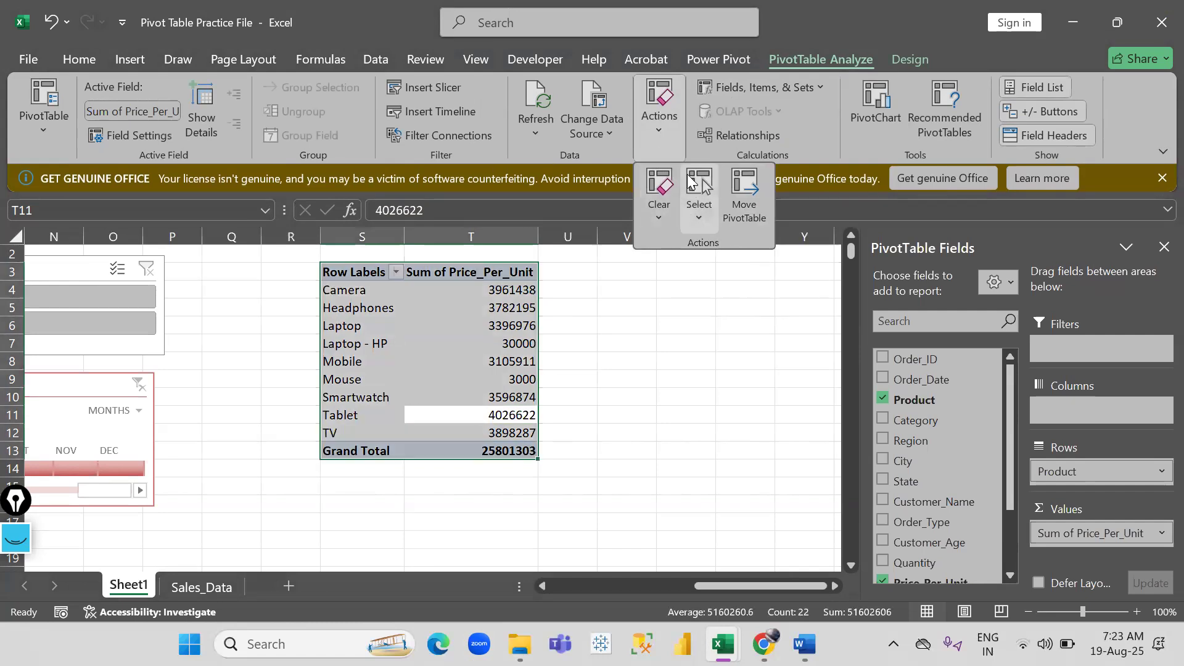
Restrict the selection in the product pivot table to its labels only.
{"action": "left_click", "coordinate": [659, 130]}
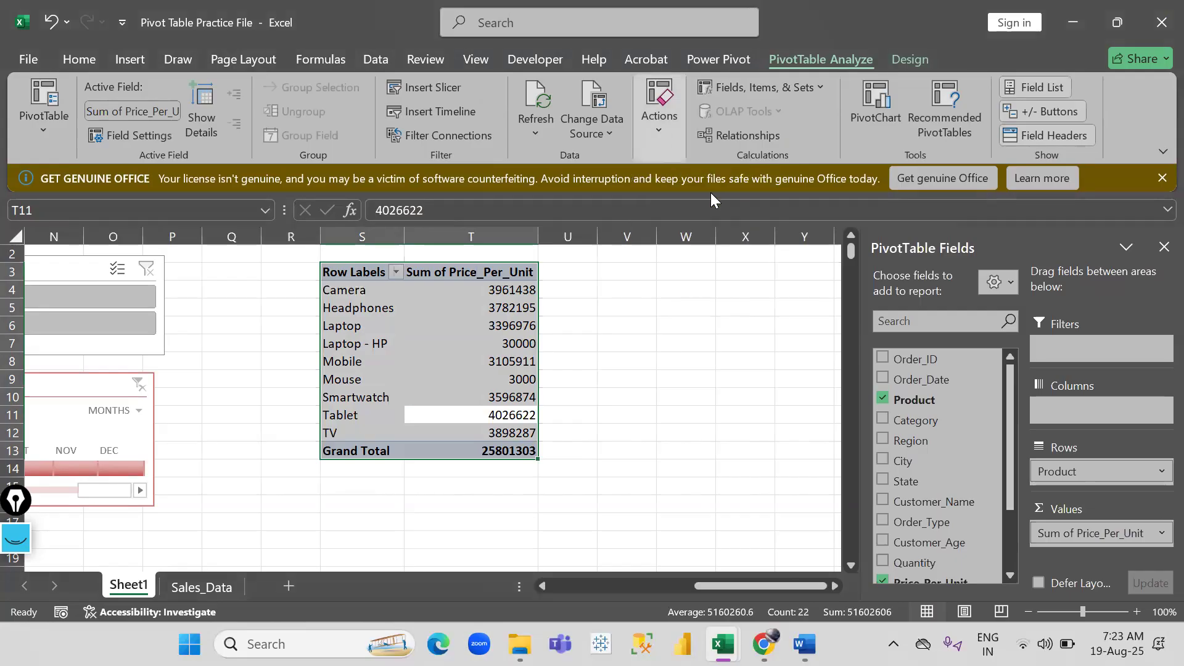
{"action": "left_click", "coordinate": [663, 124]}
{"action": "left_click", "coordinate": [706, 227]}
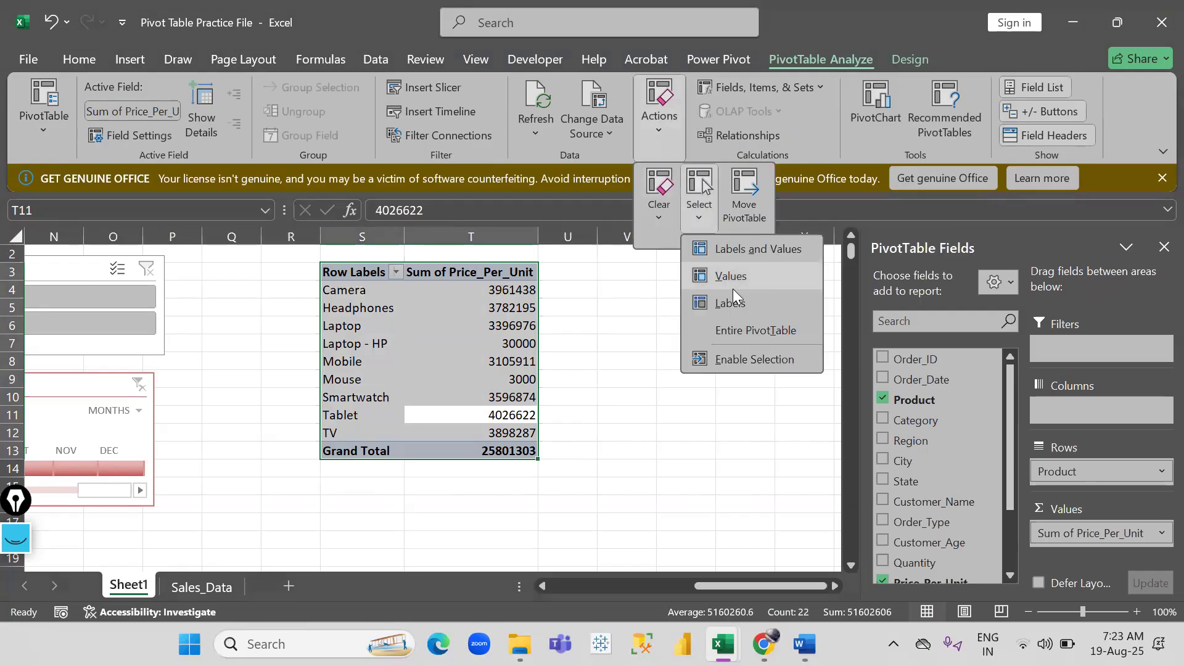
{"action": "left_click", "coordinate": [730, 302]}
Select only the values of the product pivot table.
{"action": "left_click", "coordinate": [659, 129]}
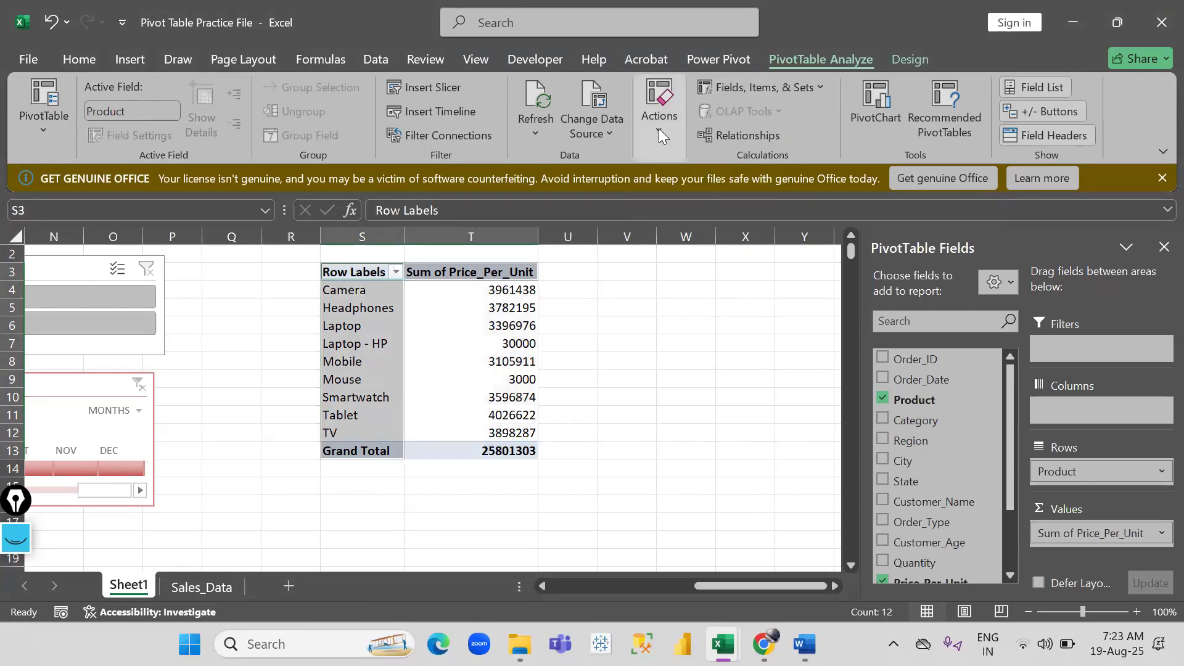
{"action": "left_click", "coordinate": [658, 129]}
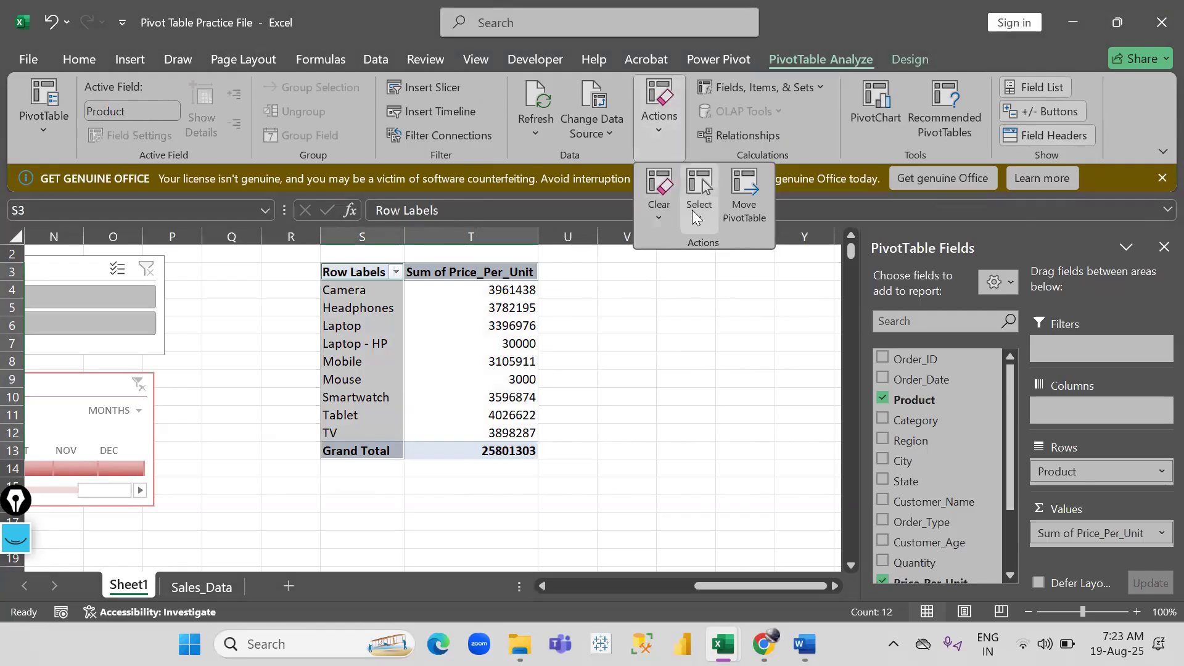
{"action": "left_click", "coordinate": [693, 211]}
{"action": "left_click", "coordinate": [731, 277]}
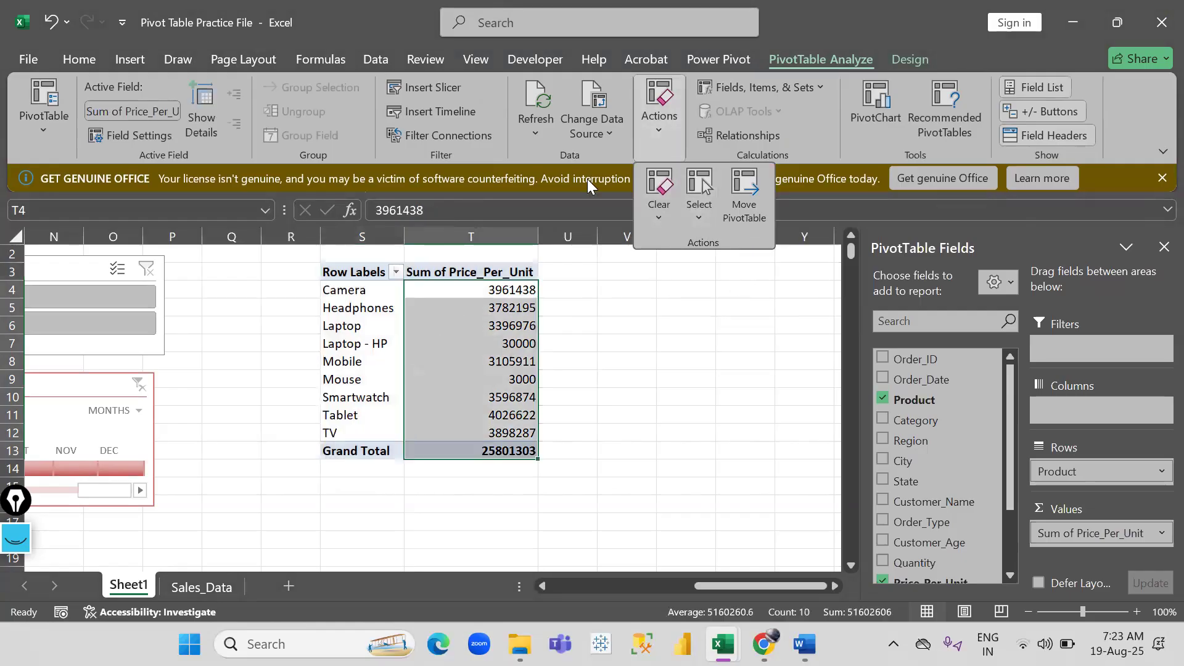
View the pivot table's clear options, dismiss them and select the Laptop - HP row label.
{"action": "left_click", "coordinate": [656, 132]}
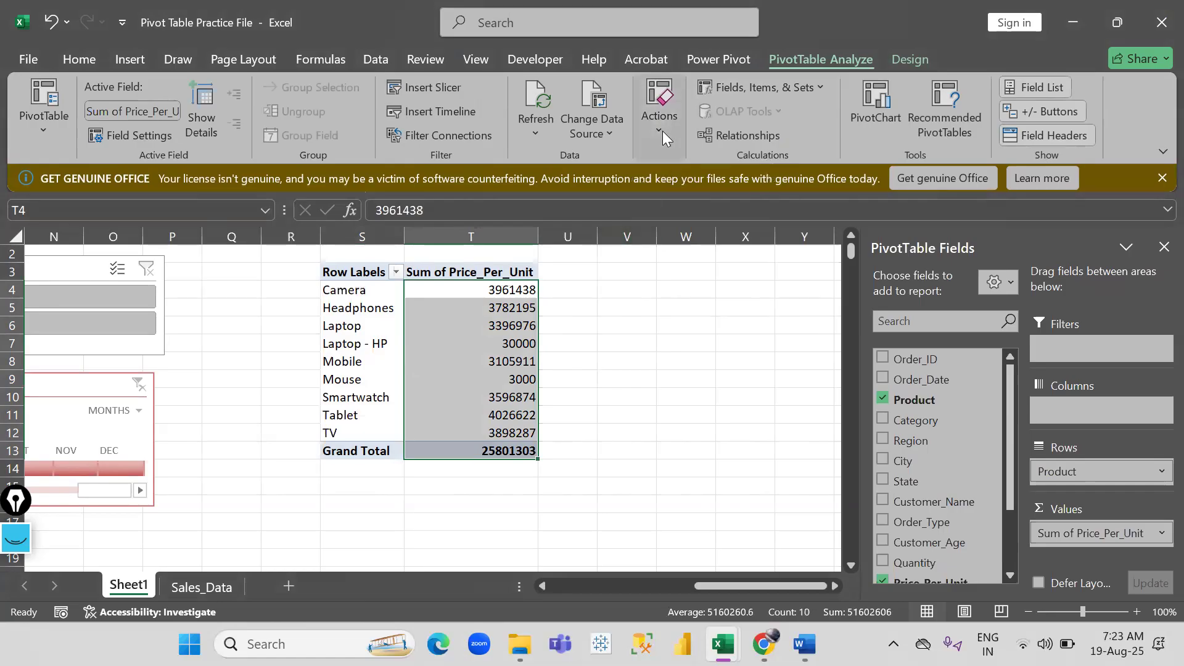
{"action": "left_click", "coordinate": [662, 130]}
{"action": "left_click", "coordinate": [660, 210]}
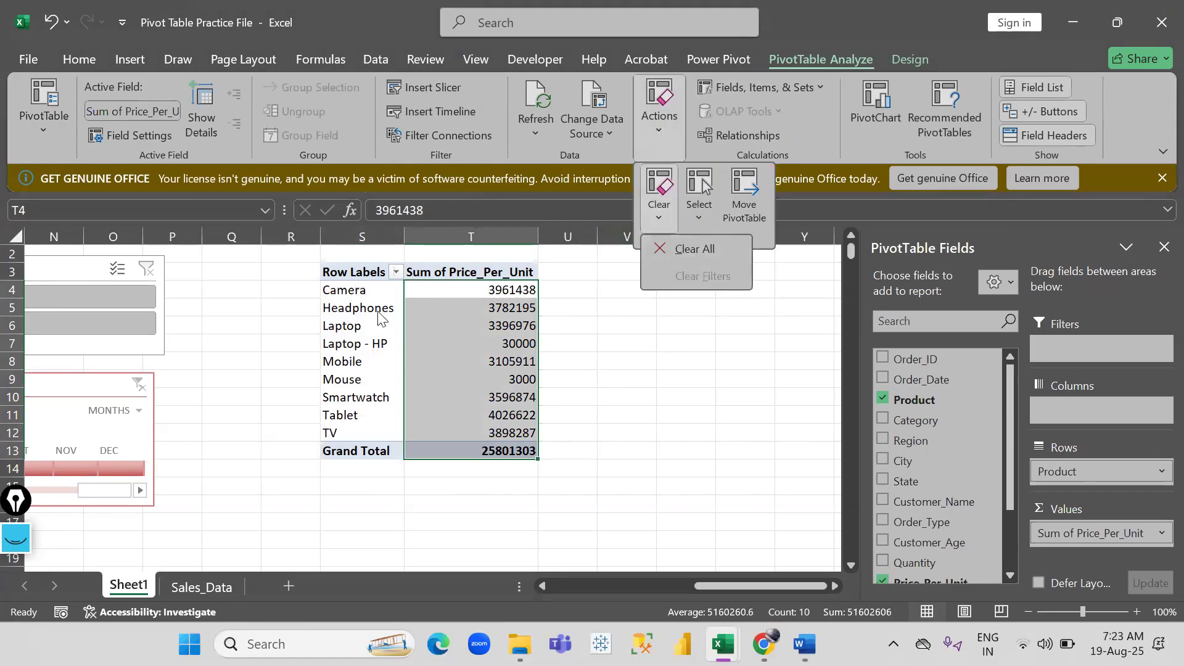
{"action": "left_click", "coordinate": [465, 349]}
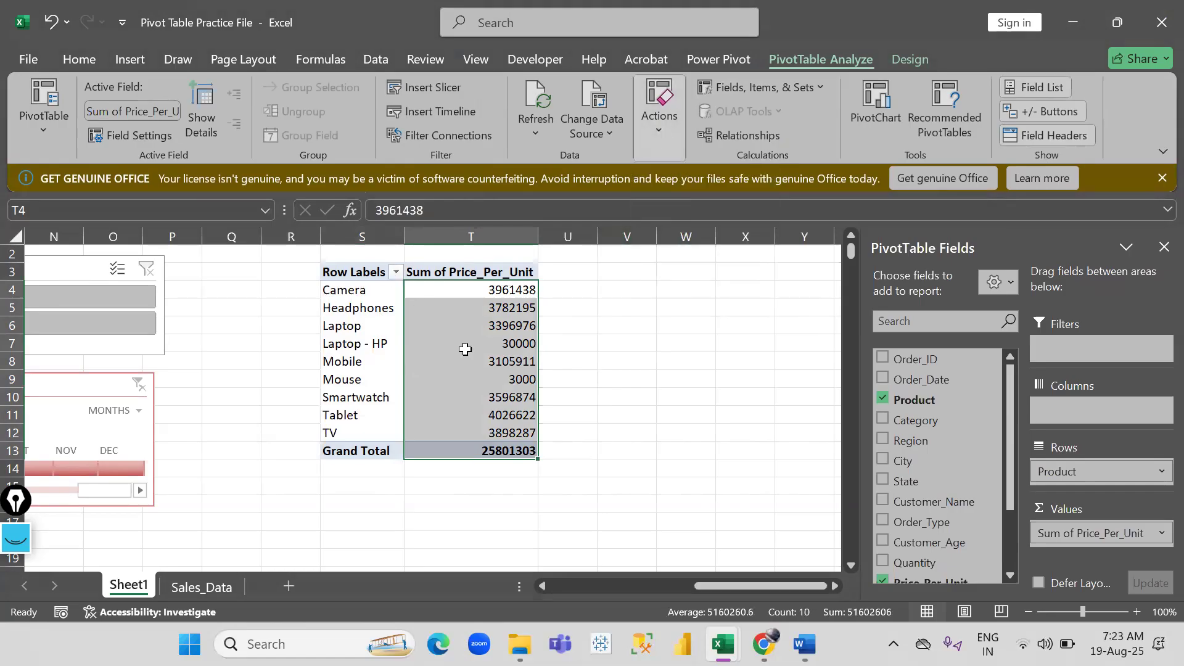
{"action": "left_click", "coordinate": [362, 344]}
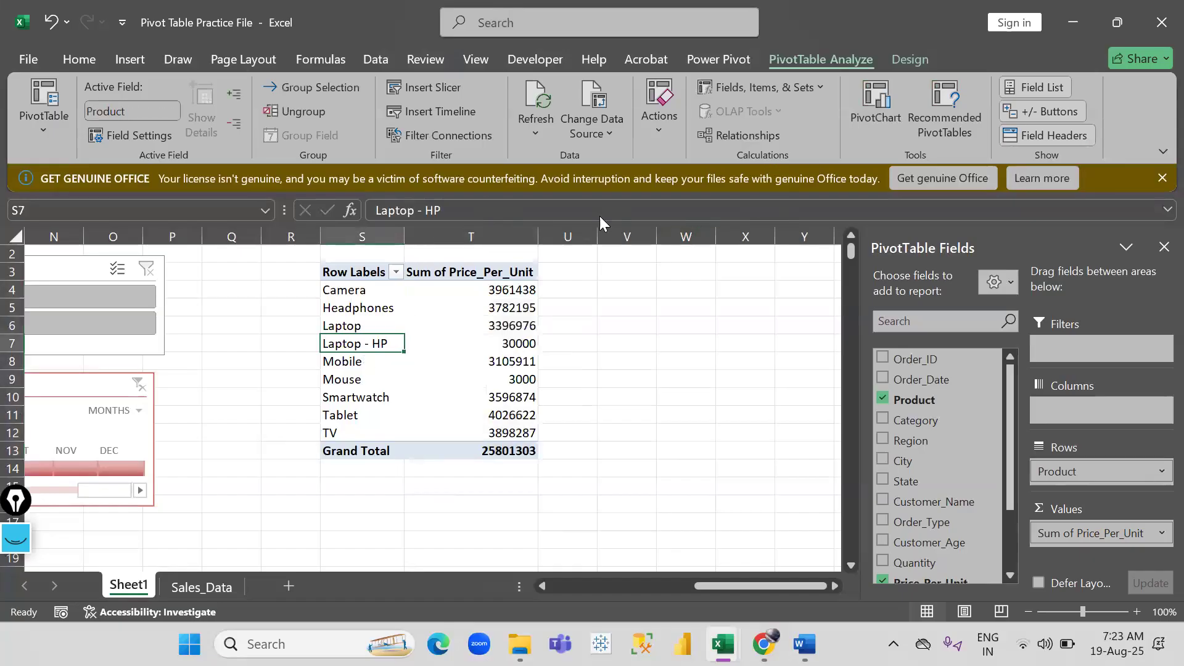
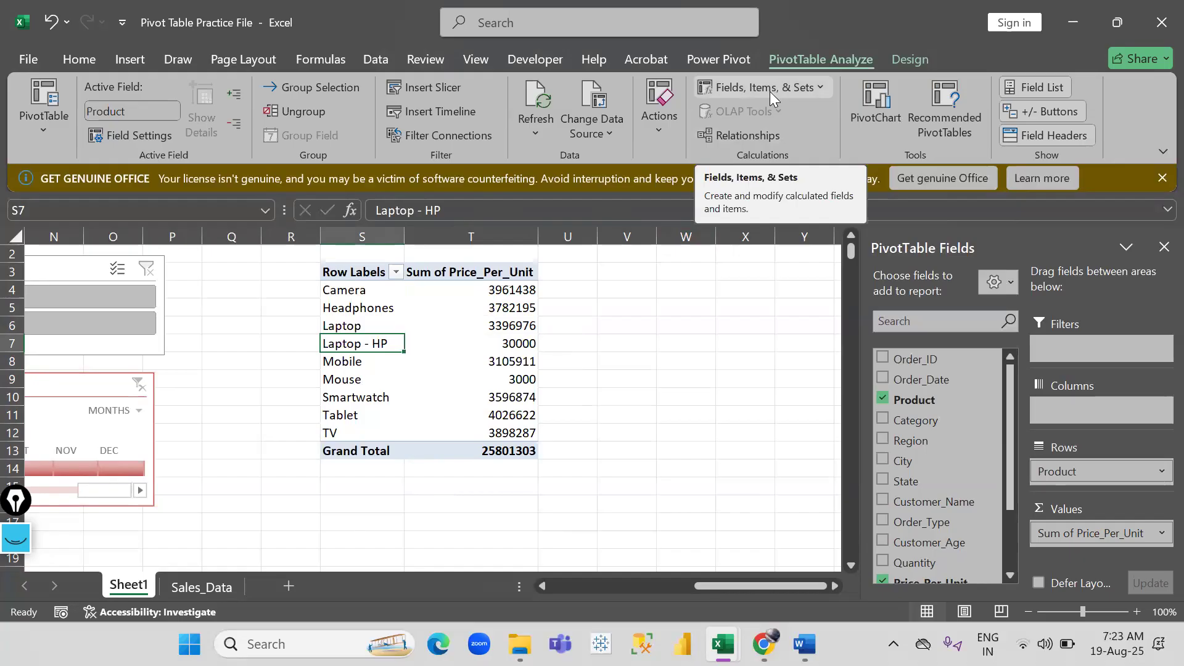
Replace Sum of Price_Per_Unit with the Quantity field in the values of the product pivot table.
{"action": "left_click", "coordinate": [454, 343]}
{"action": "left_click_drag", "start_coordinate": [1051, 535], "coordinate": [779, 463]}
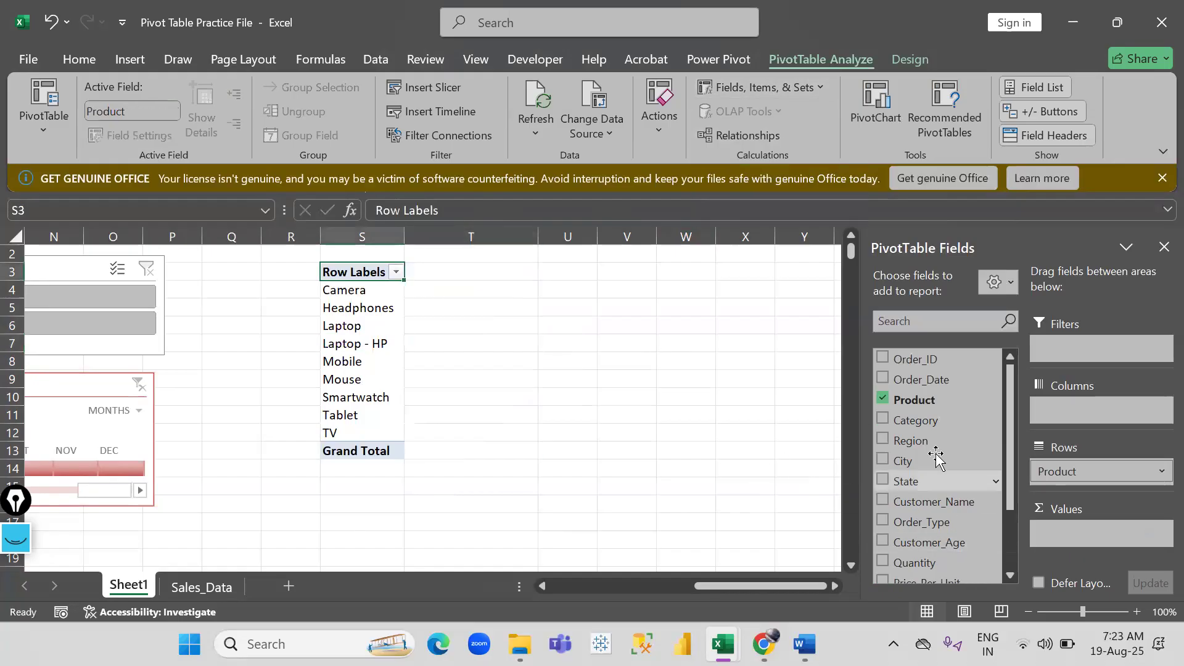
{"action": "left_click_drag", "start_coordinate": [921, 555], "coordinate": [1067, 540]}
Examine the Sum of Quantity figures for the products in the pivot table.
{"action": "left_click_drag", "start_coordinate": [483, 306], "coordinate": [490, 378]}
{"action": "left_click", "coordinate": [370, 325]}
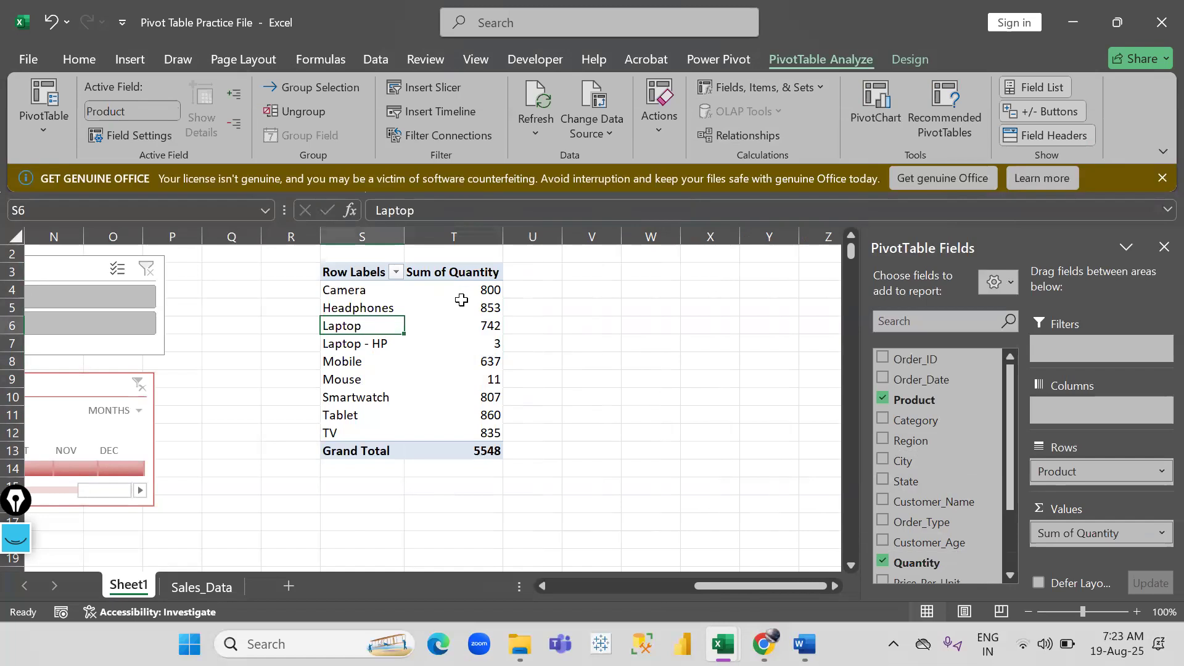
{"action": "left_click_drag", "start_coordinate": [461, 300], "coordinate": [471, 377]}
{"action": "left_click", "coordinate": [370, 325]}
{"action": "left_click_drag", "start_coordinate": [459, 296], "coordinate": [470, 363]}
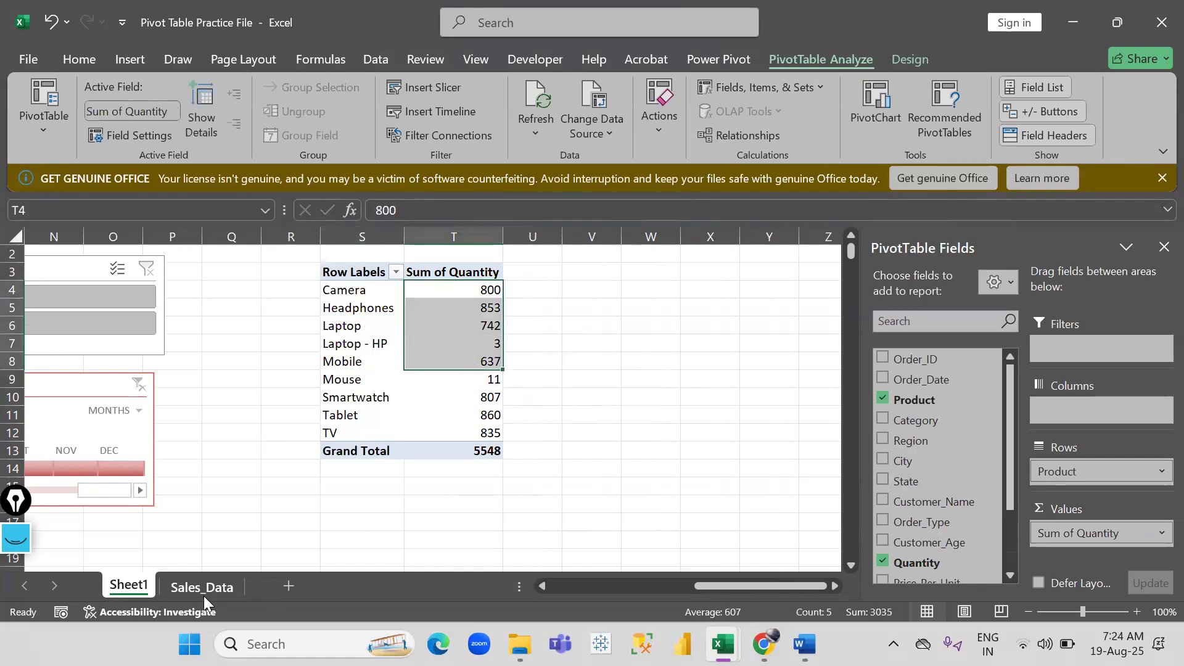
{"action": "left_click", "coordinate": [372, 398]}
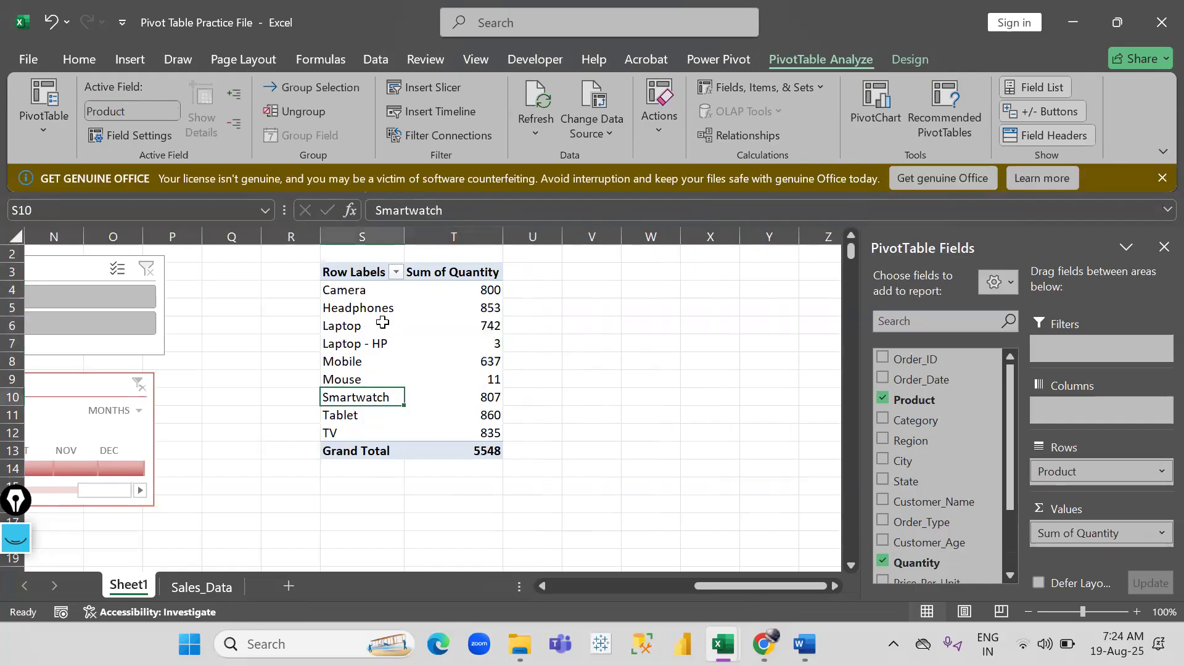
Add a calculated field to the product pivot table with the formula = Quantity*2, keeping the default field name.
{"action": "left_click", "coordinate": [436, 325]}
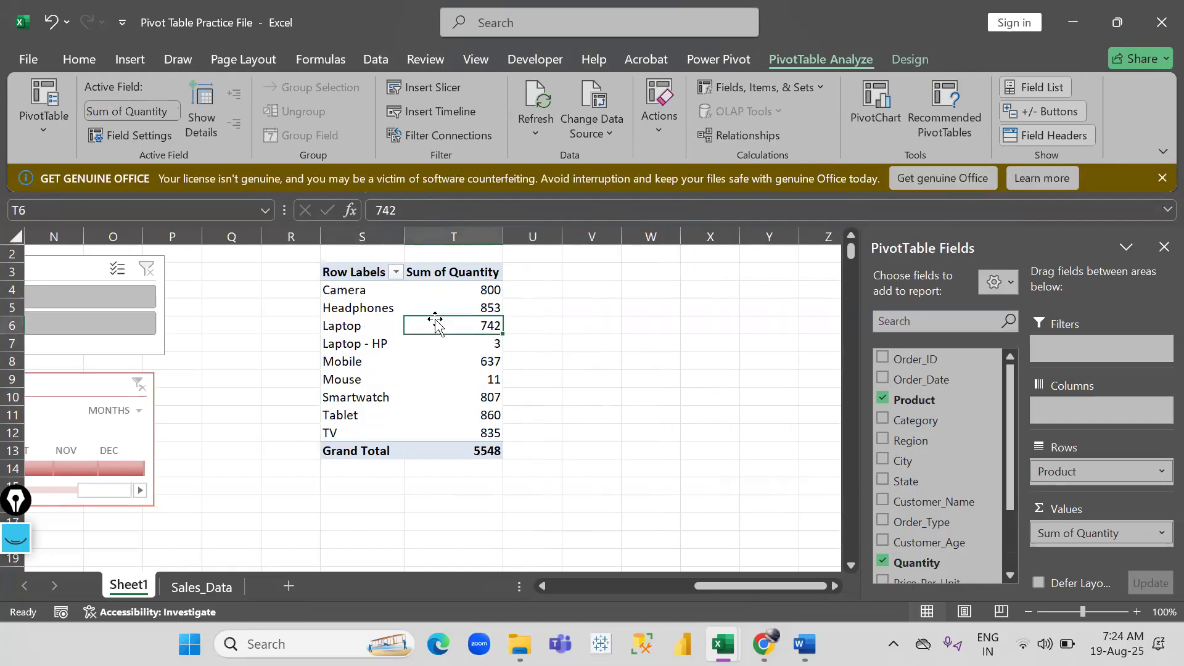
{"action": "left_click", "coordinate": [769, 88]}
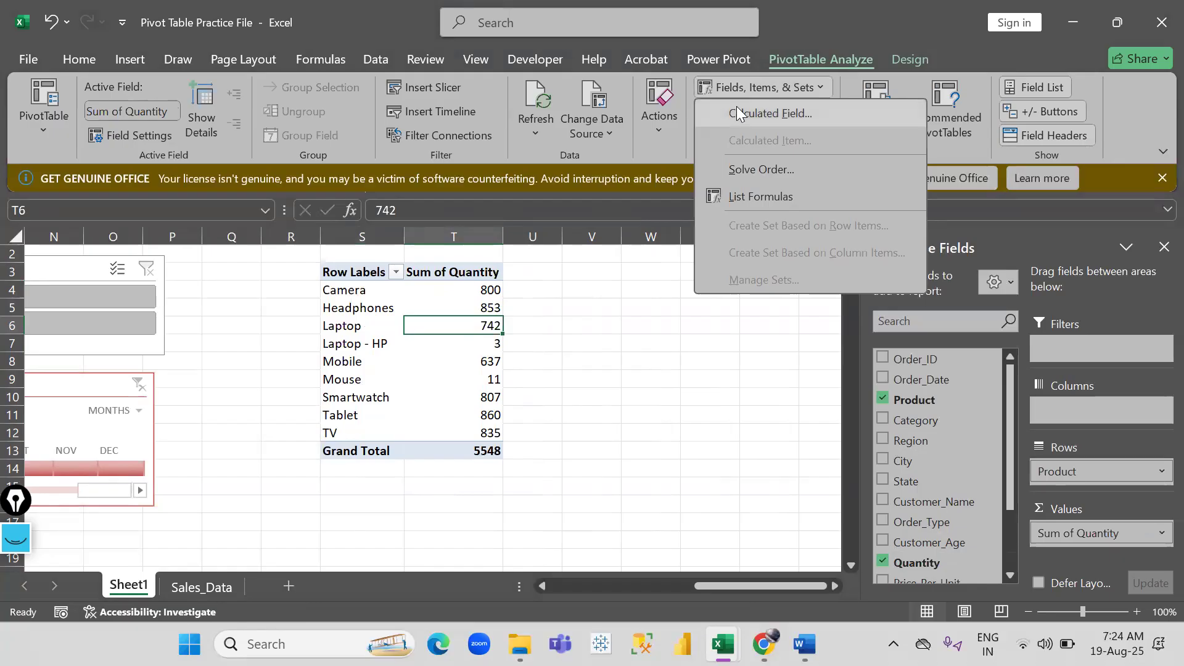
{"action": "left_click", "coordinate": [772, 116]}
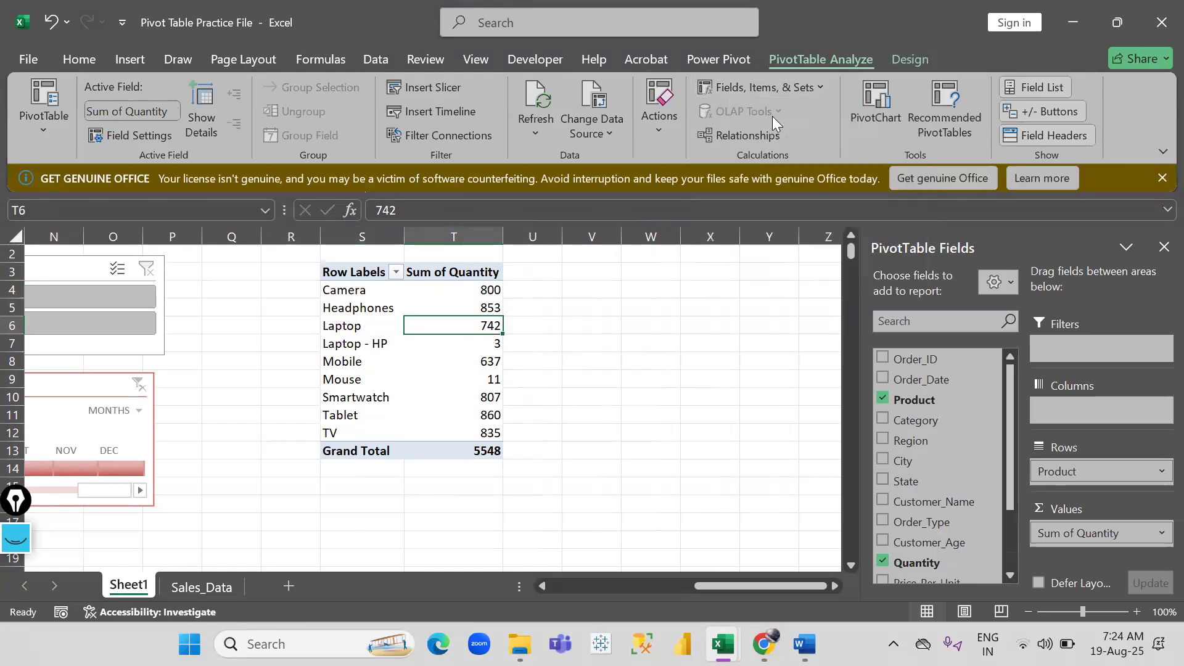
{"action": "left_click_drag", "start_coordinate": [668, 98], "coordinate": [898, 93]}
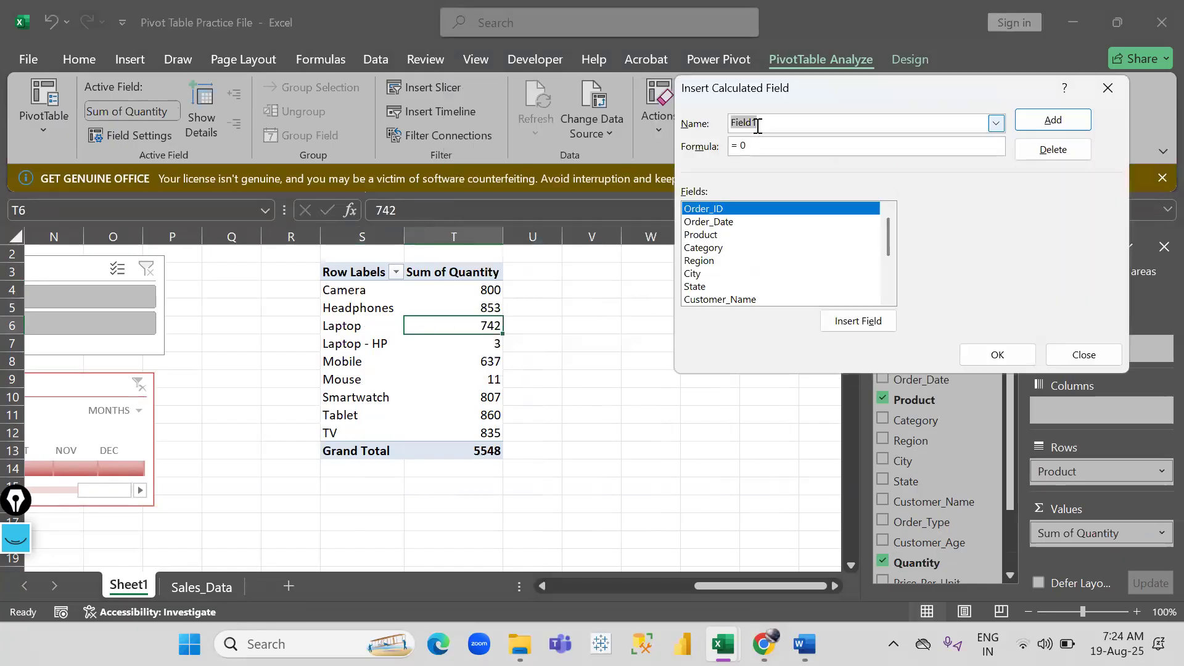
{"action": "left_click", "coordinate": [764, 122]}
{"action": "key", "text": "BackSpace"}
{"action": "key", "text": "BackSpace"}
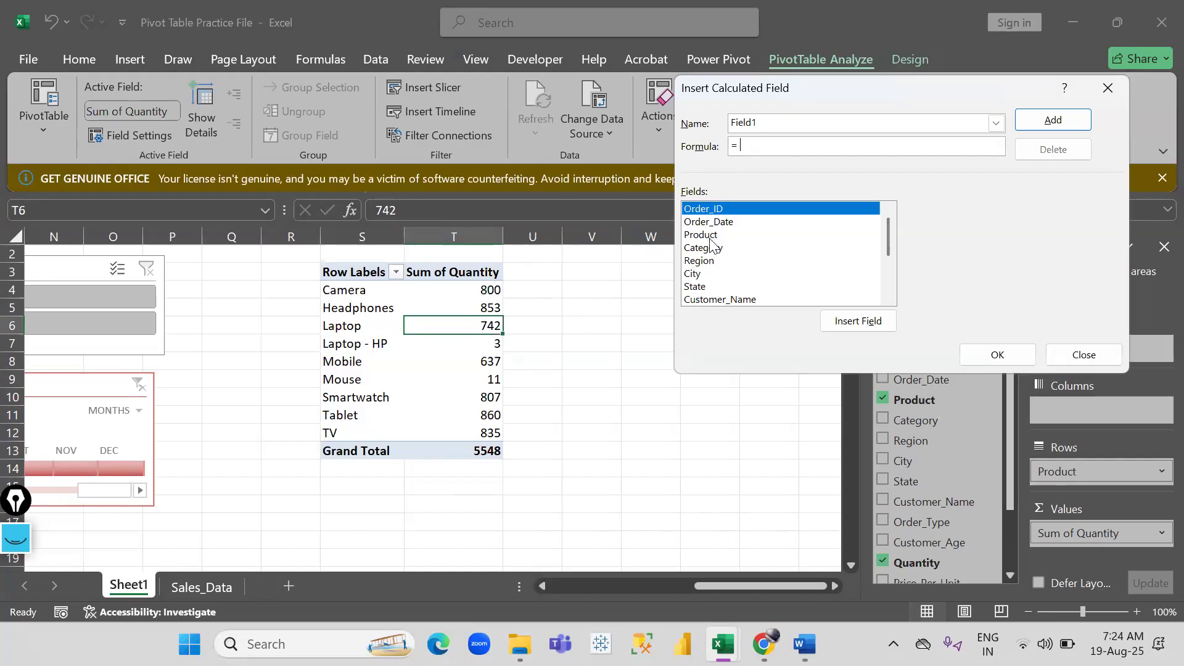
{"action": "left_click_drag", "start_coordinate": [888, 247], "coordinate": [886, 269]}
{"action": "double_click", "coordinate": [702, 275]}
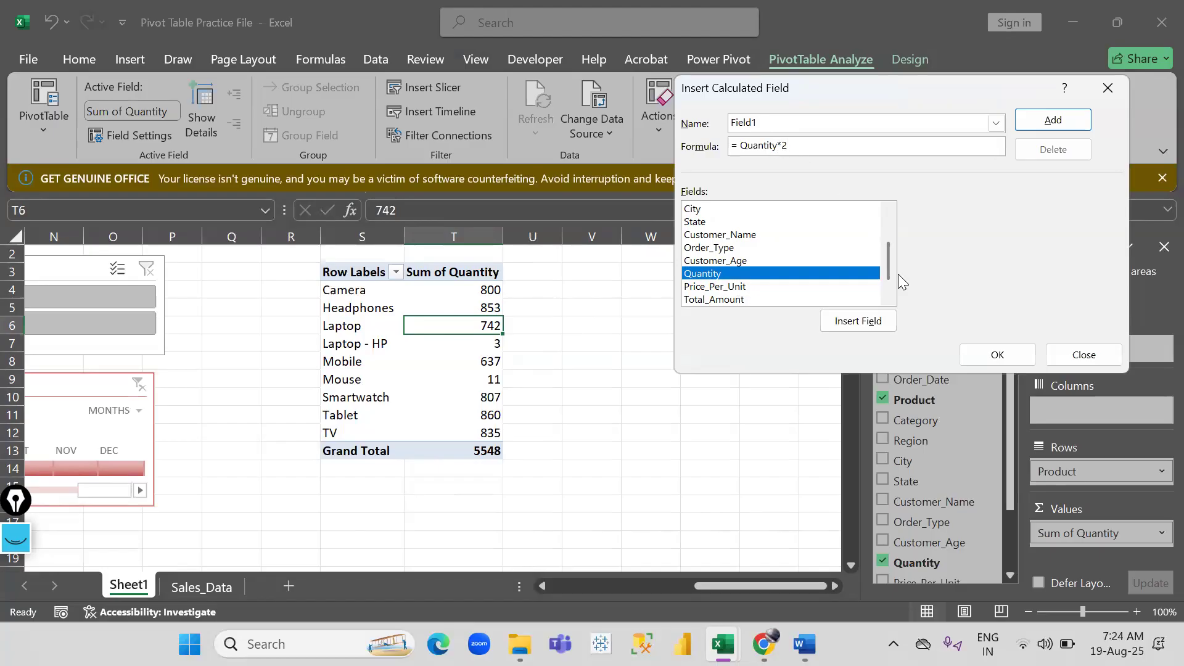
{"action": "left_click", "coordinate": [1000, 361]}
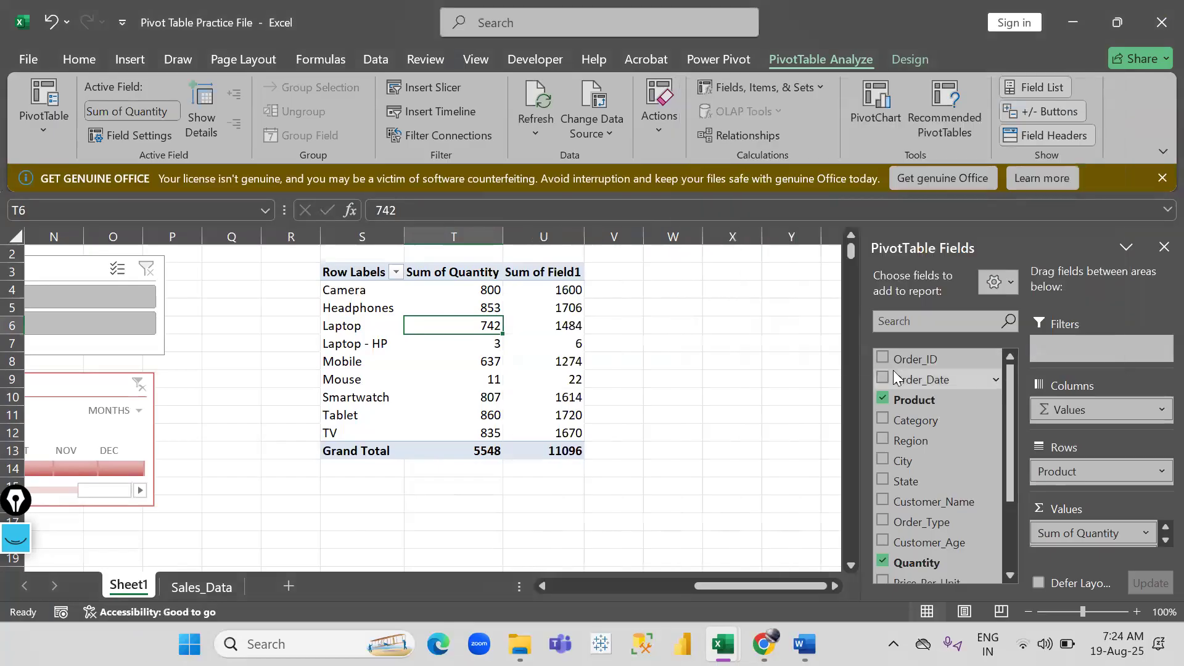
Compare the Sum of Field1 values with Sum of Quantity for the products and locate the calculated field in the field list.
{"action": "left_click_drag", "start_coordinate": [494, 290], "coordinate": [566, 394]}
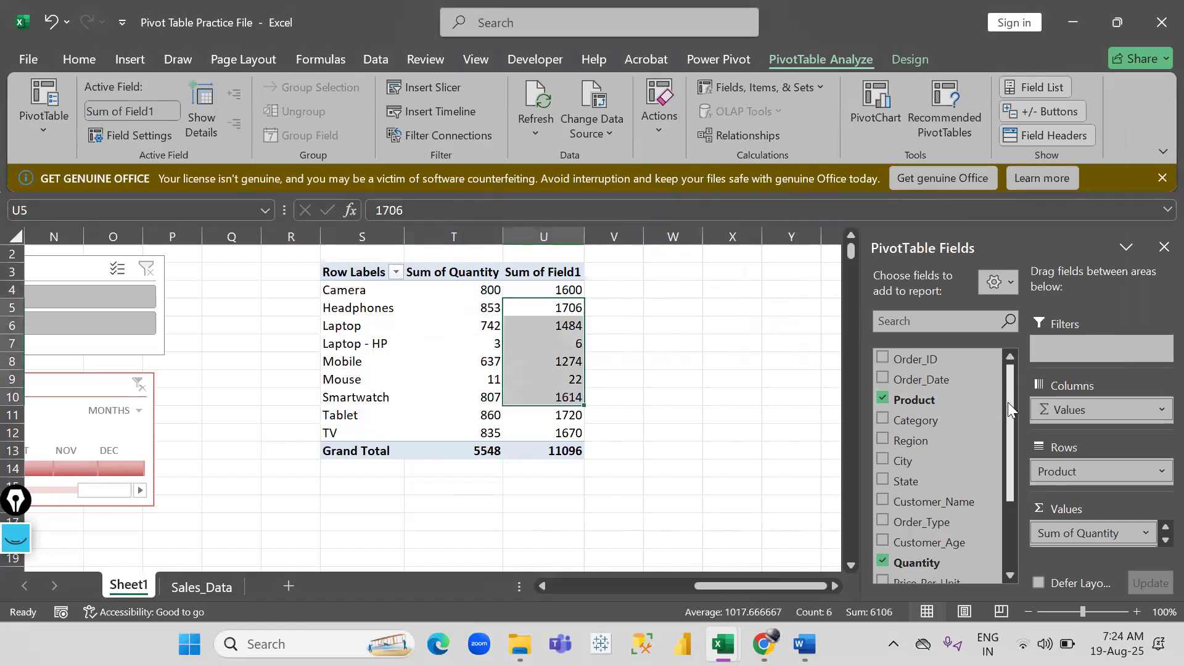
{"action": "left_click_drag", "start_coordinate": [1007, 402], "coordinate": [1011, 503]}
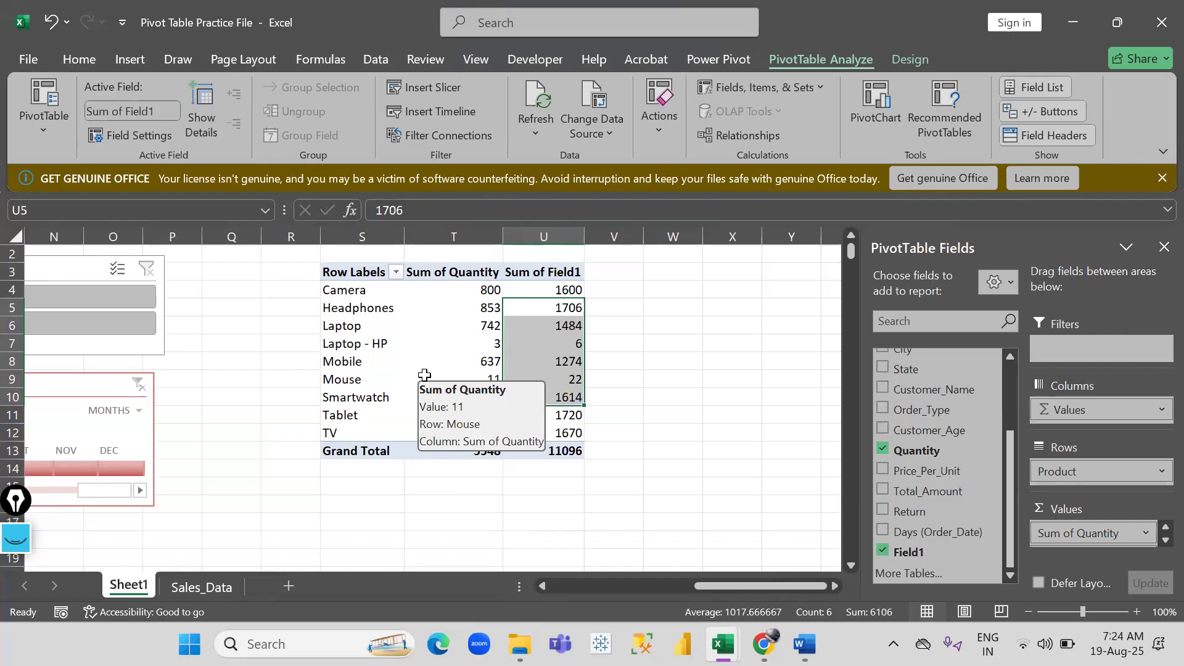
{"action": "left_click_drag", "start_coordinate": [564, 288], "coordinate": [564, 386]}
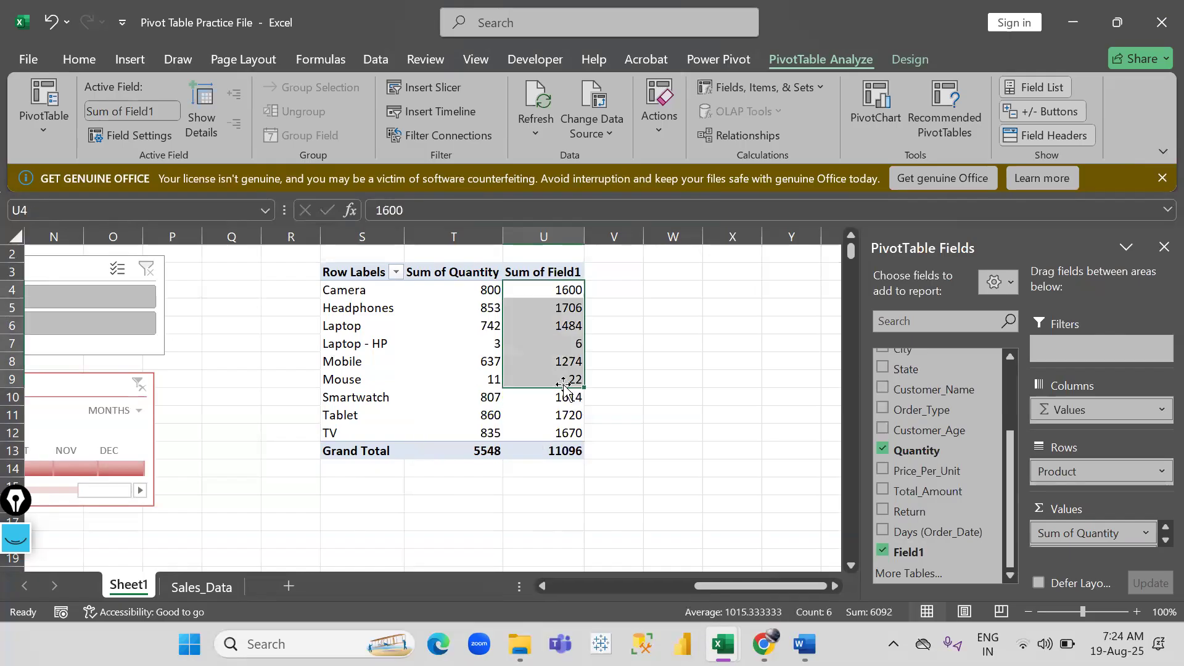
{"action": "left_click", "coordinate": [558, 362]}
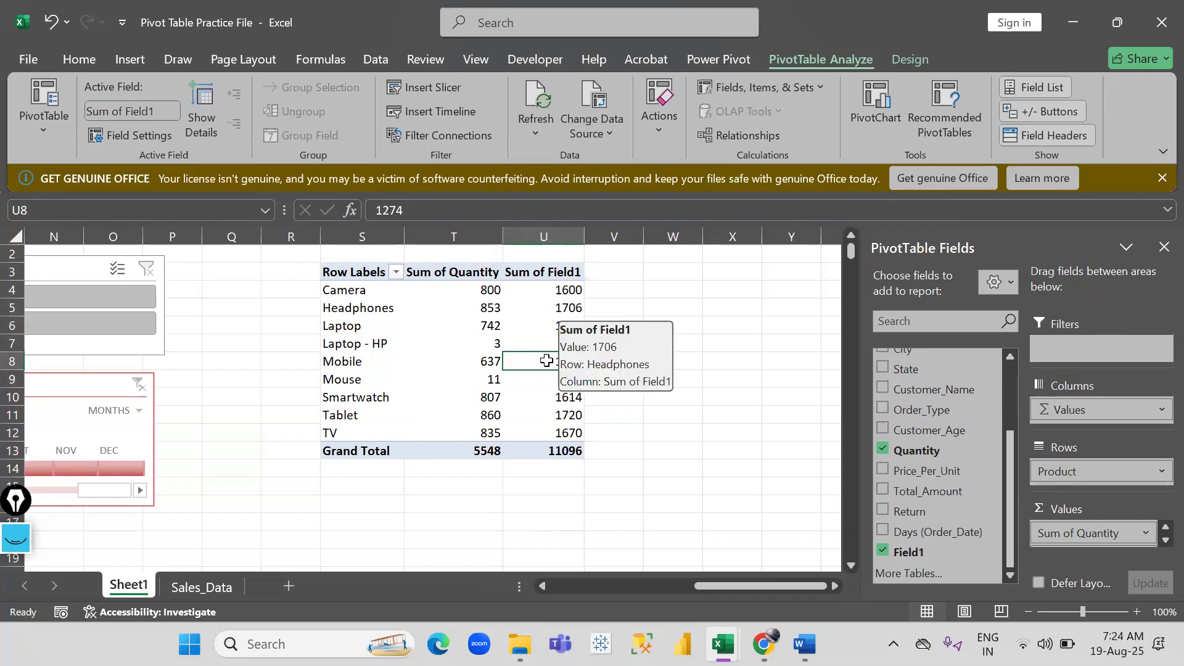
{"action": "mouse_move", "coordinate": [553, 329]}
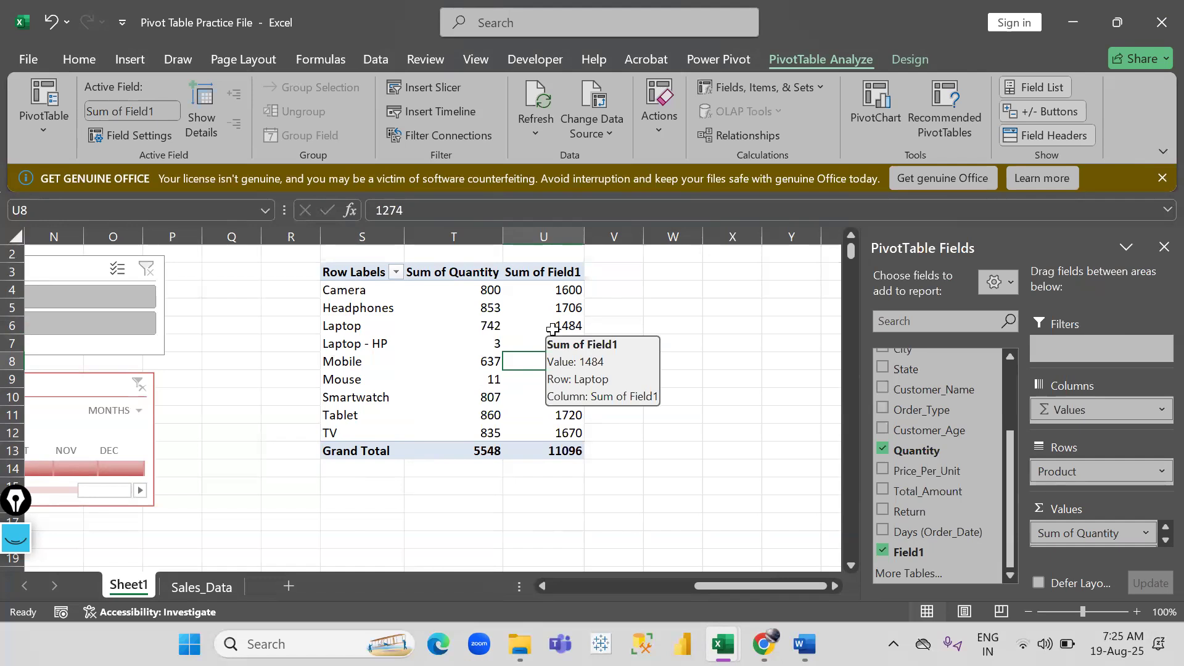
Add a second calculated field to the product pivot table with the formula = IF(Field1>1500,1000,500).
{"action": "left_click", "coordinate": [557, 303]}
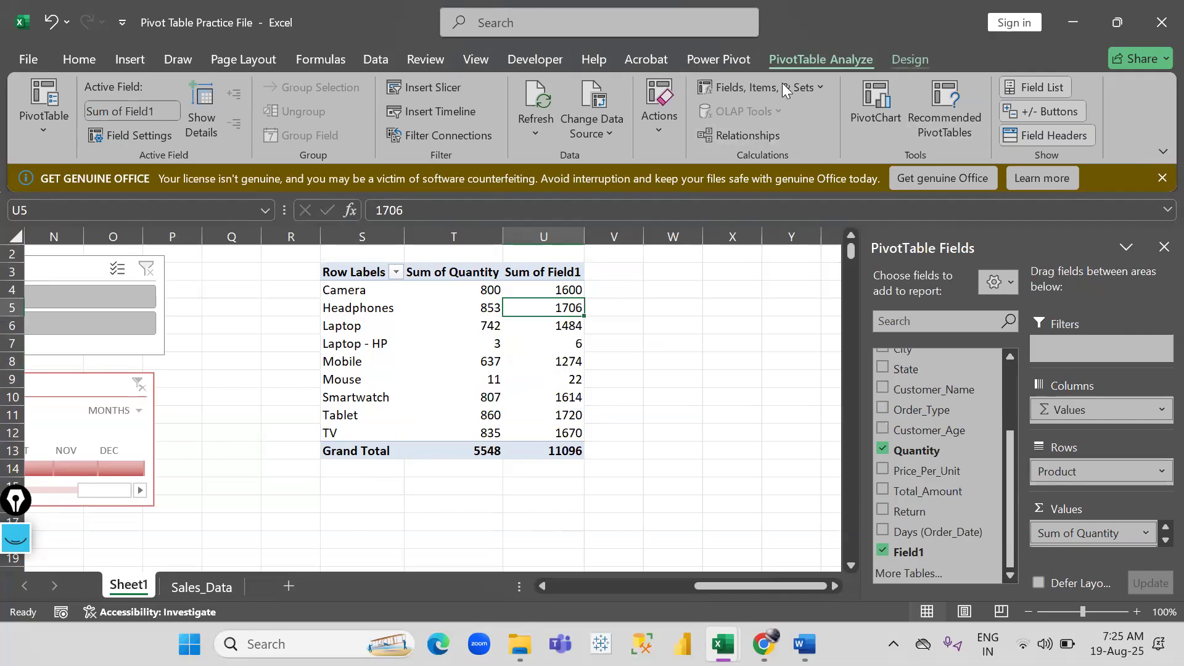
{"action": "left_click", "coordinate": [746, 89]}
{"action": "left_click", "coordinate": [768, 116]}
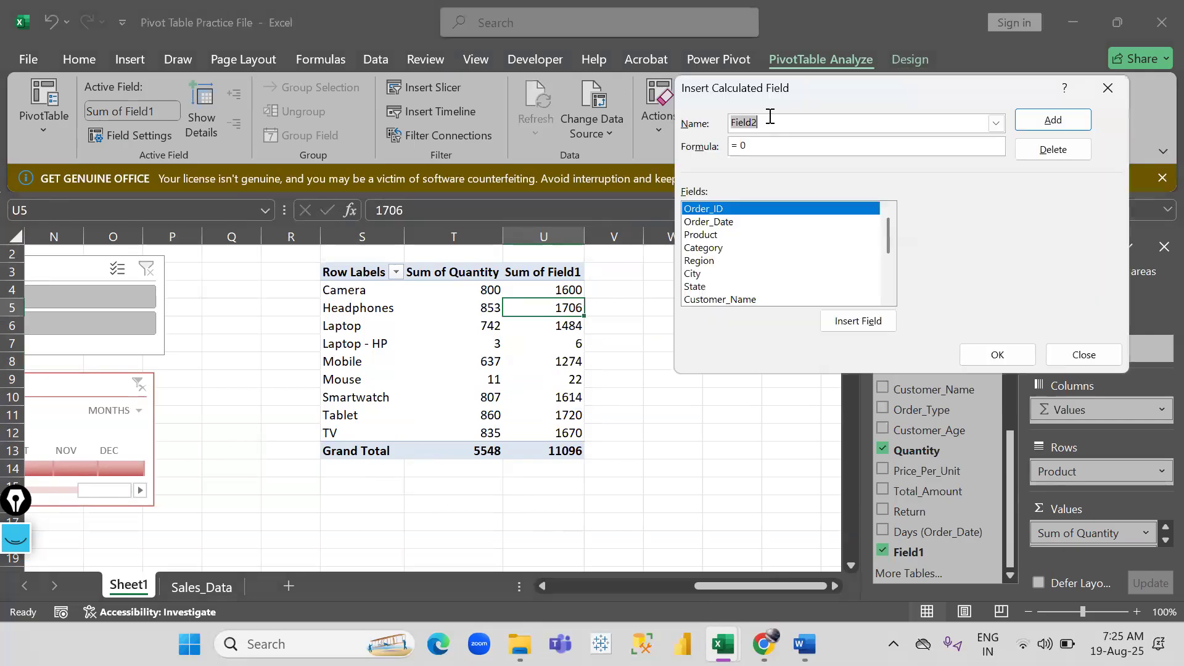
{"action": "left_click", "coordinate": [754, 145]}
{"action": "key", "text": "Tab"}
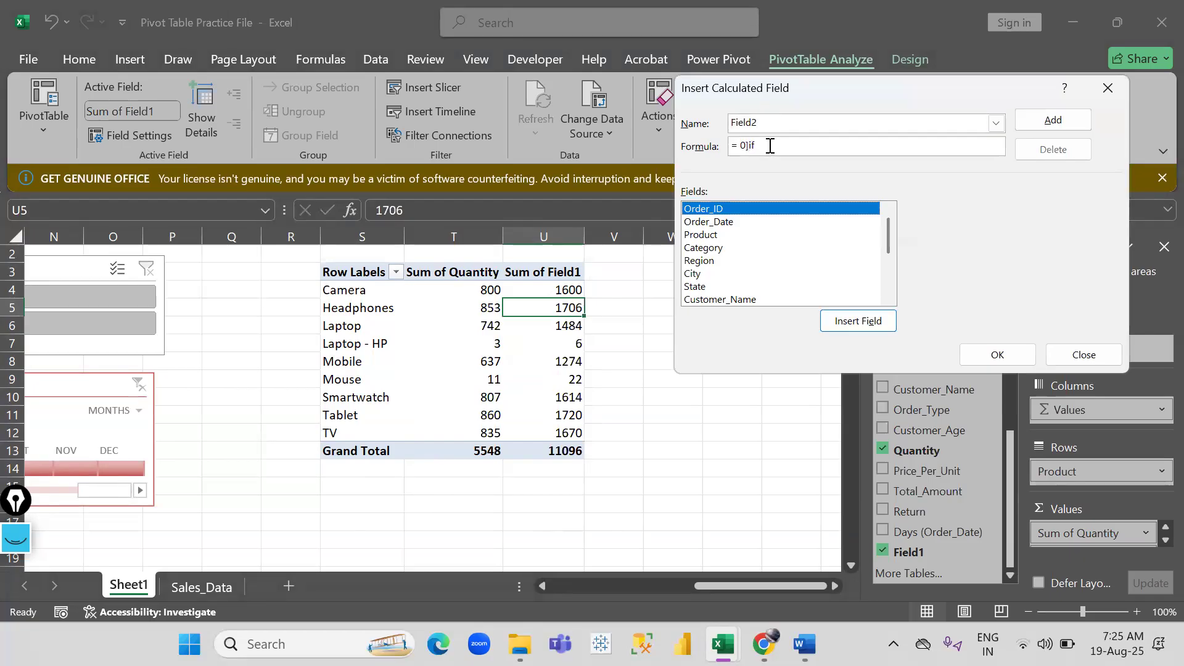
{"action": "key", "text": "BackSpace"}
{"action": "key", "text": "BackSpace"}
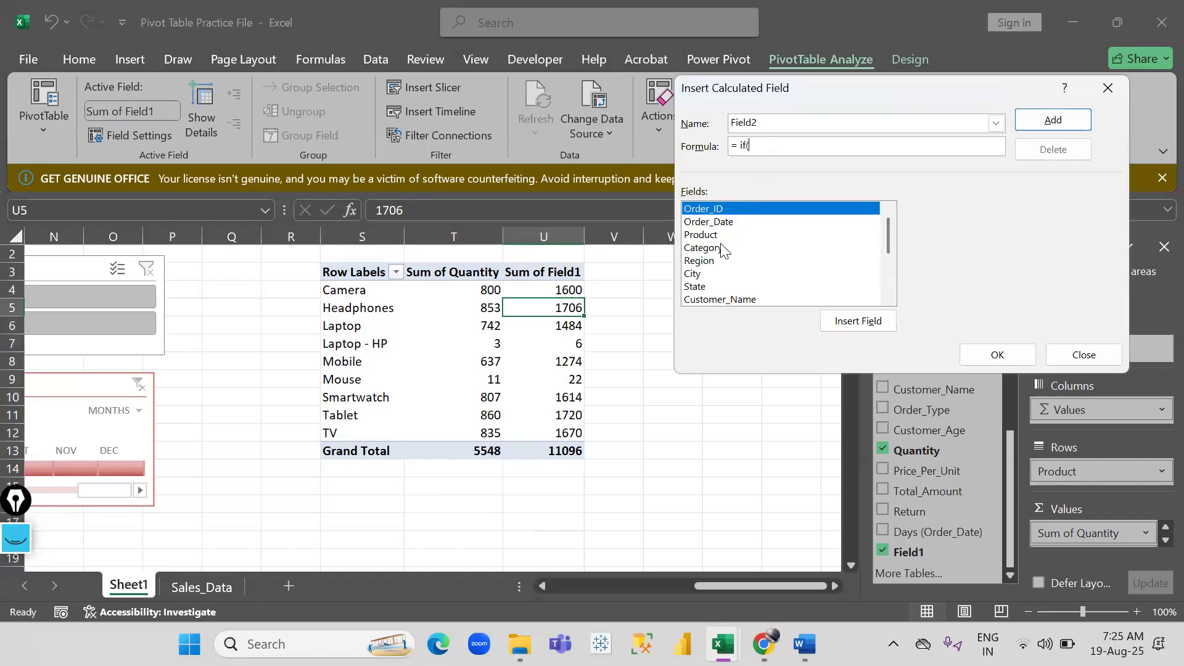
{"action": "left_click_drag", "start_coordinate": [887, 236], "coordinate": [848, 308]}
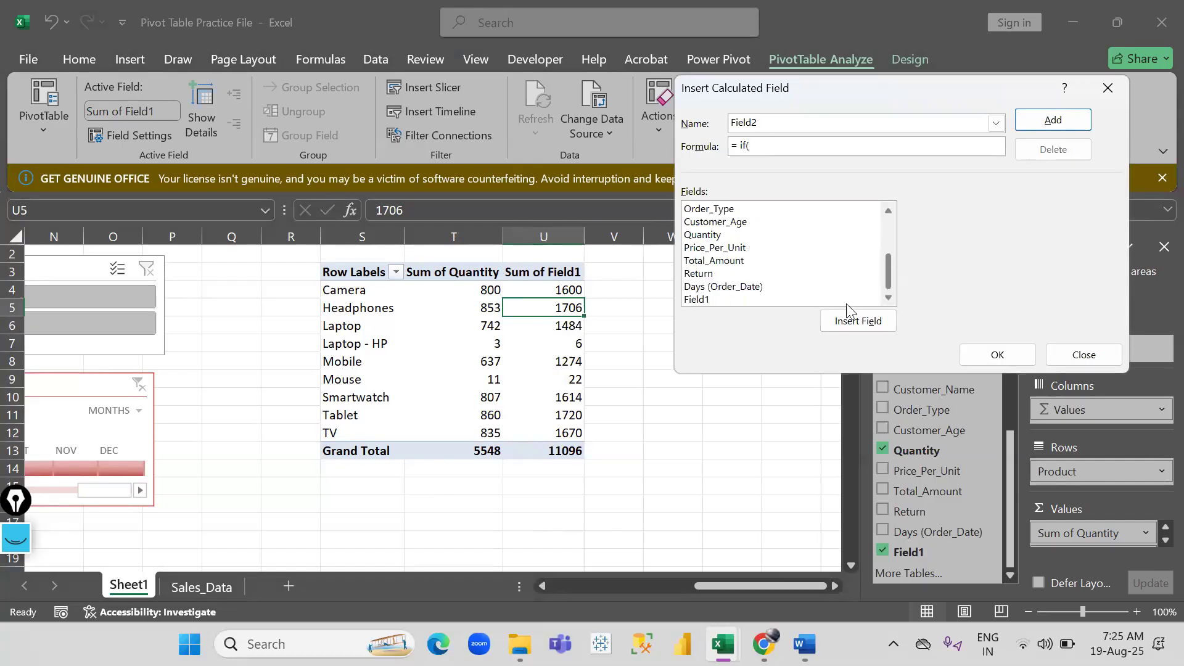
{"action": "double_click", "coordinate": [720, 299]}
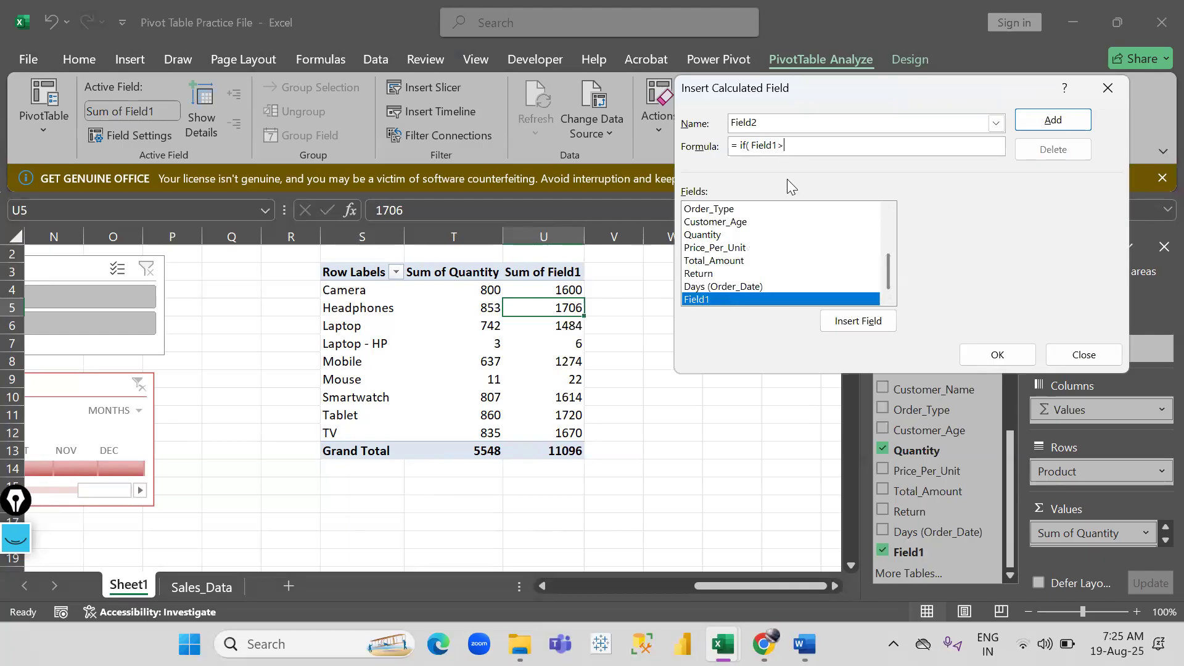
{"action": "type", "text": ">1500,1000,500)"}
{"action": "left_click", "coordinate": [997, 354]}
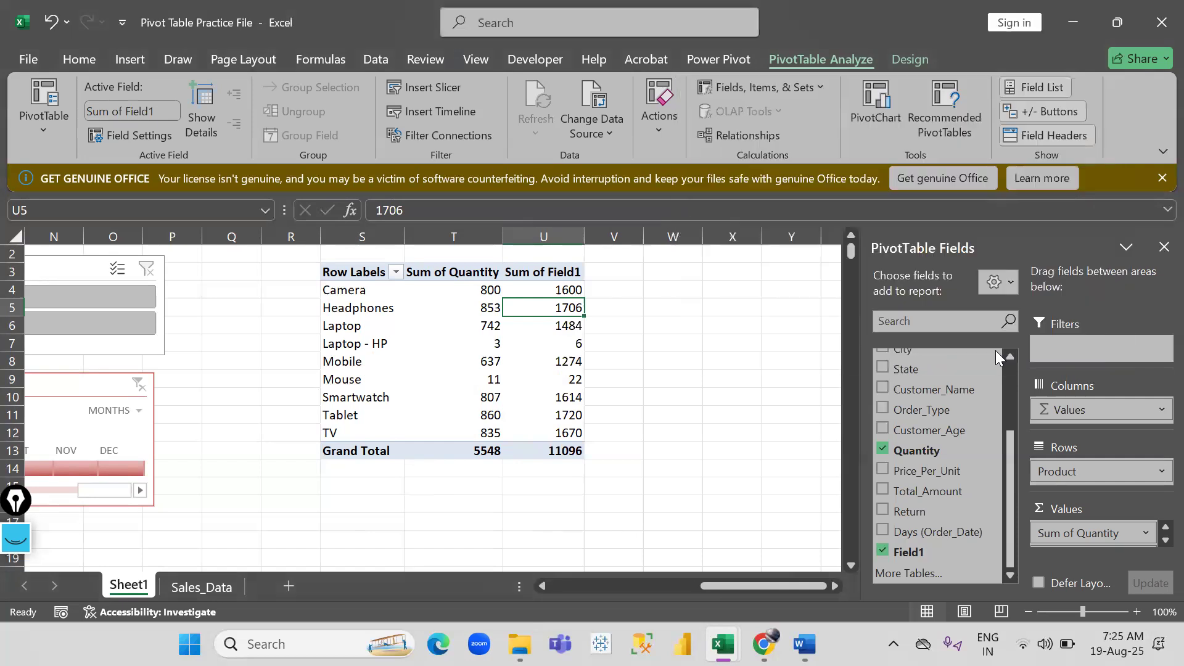
Compare the Sum of Field1 and Sum of Field2 values across the product rows.
{"action": "left_click", "coordinate": [650, 359]}
{"action": "left_click_drag", "start_coordinate": [557, 288], "coordinate": [613, 304]}
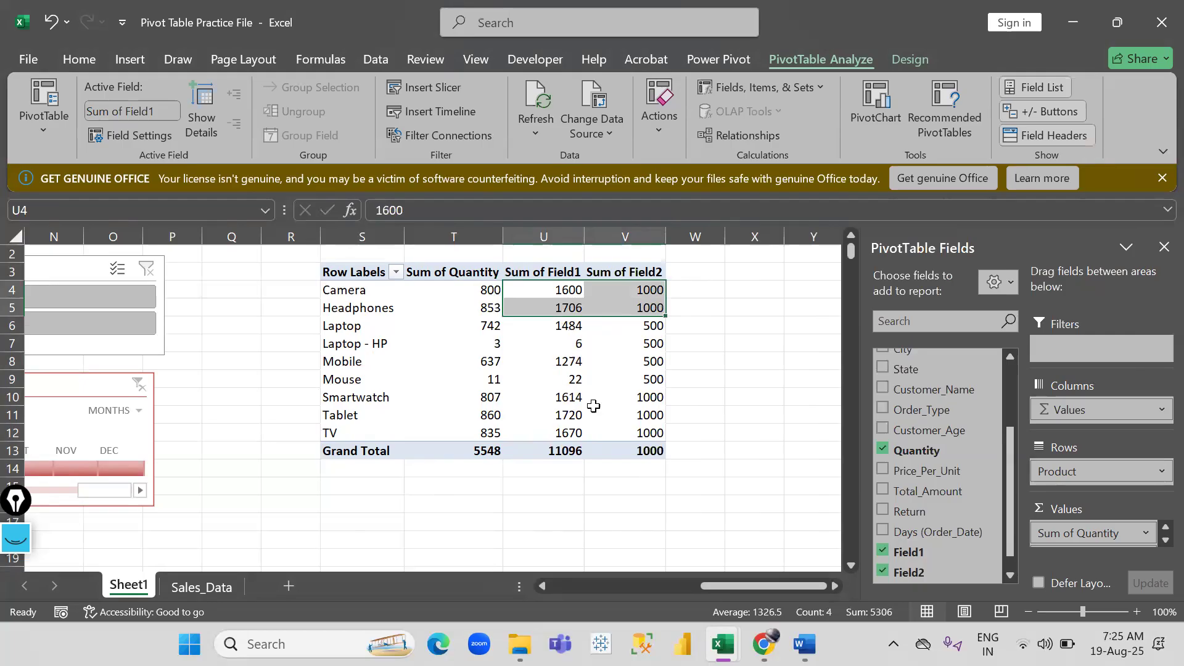
{"action": "left_click_drag", "start_coordinate": [570, 398], "coordinate": [637, 428]}
{"action": "left_click_drag", "start_coordinate": [570, 328], "coordinate": [643, 363]}
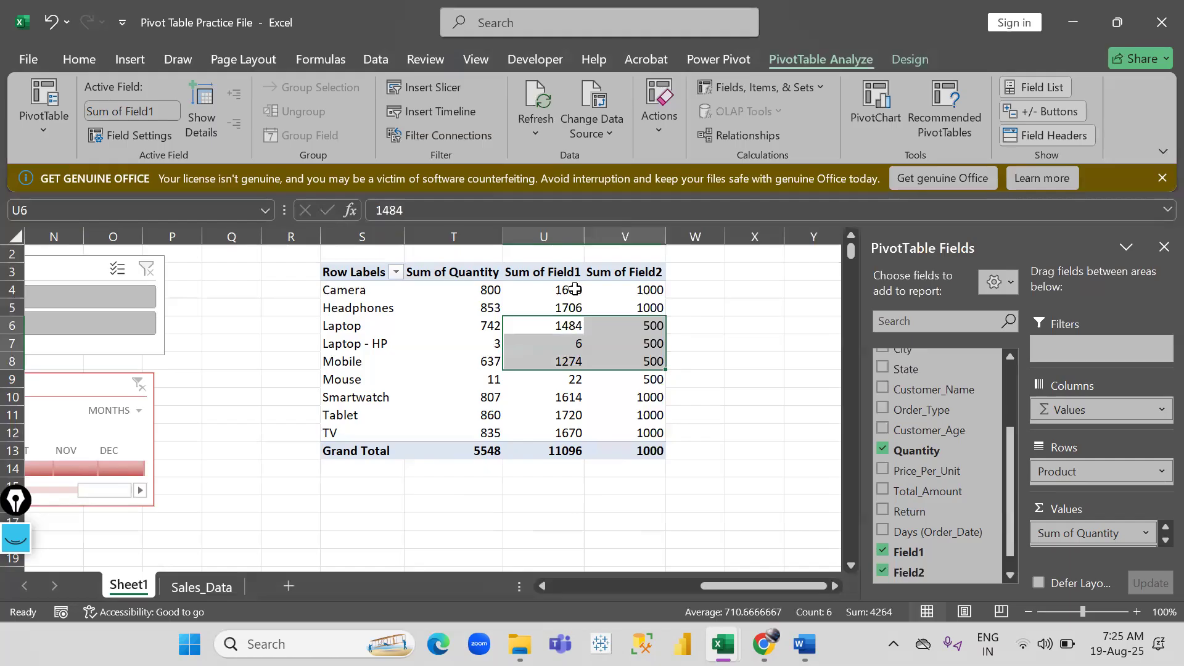
{"action": "left_click_drag", "start_coordinate": [484, 289], "coordinate": [629, 368]}
{"action": "left_click", "coordinate": [623, 344]}
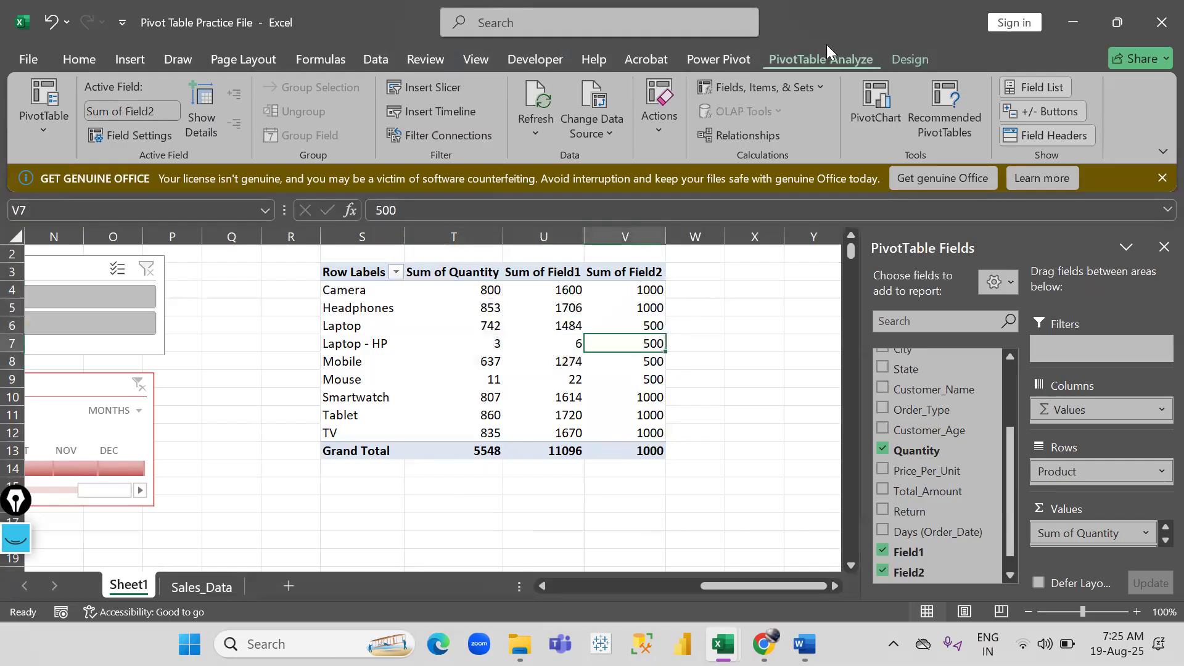
Review the formulas of the existing calculated fields Field1 and Field2 with their modify and delete options, leaving both formulas as they are.
{"action": "left_click", "coordinate": [779, 86]}
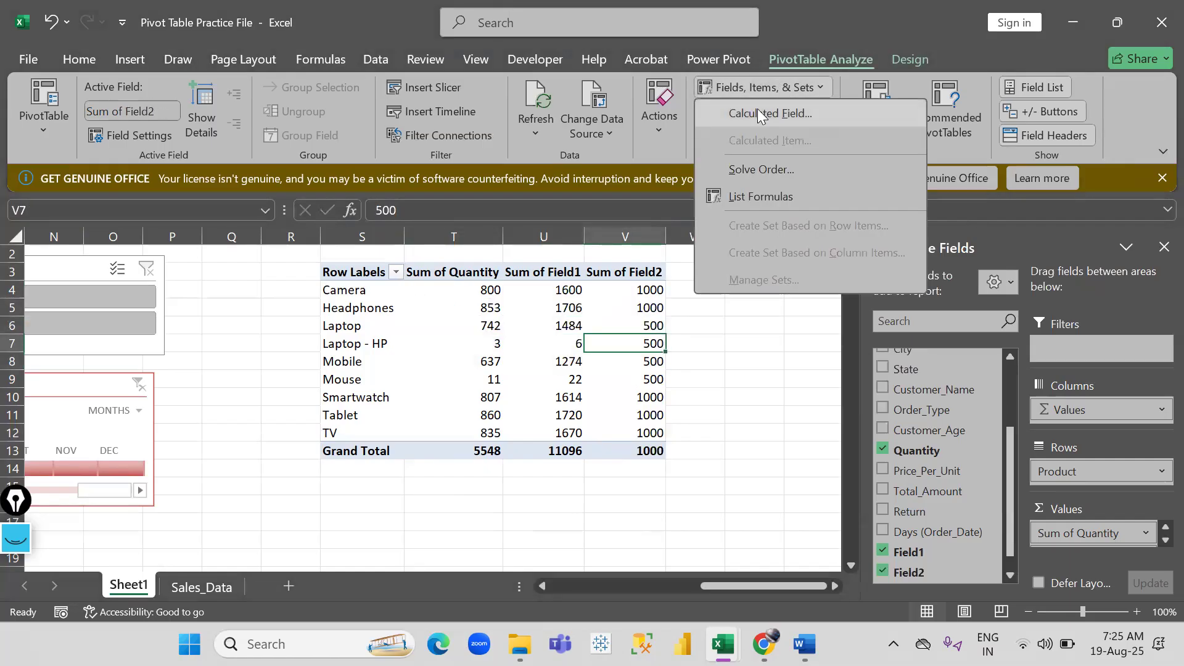
{"action": "left_click", "coordinate": [758, 110]}
{"action": "left_click_drag", "start_coordinate": [806, 87], "coordinate": [895, 235]}
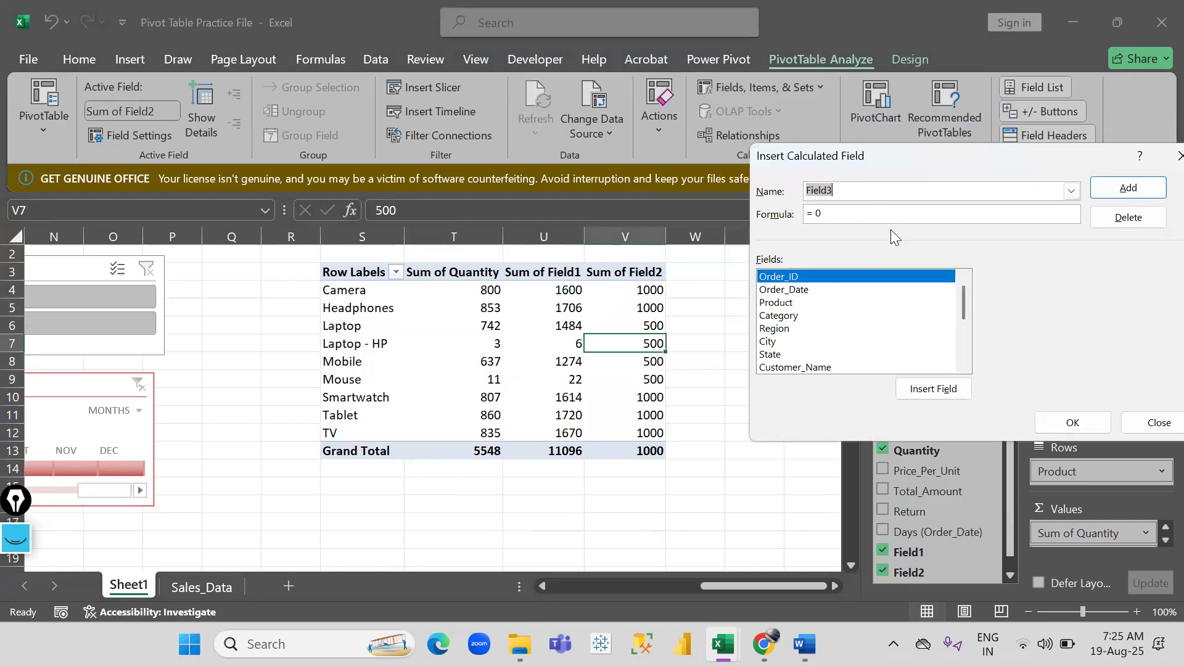
{"action": "left_click_drag", "start_coordinate": [914, 157], "coordinate": [845, 33]}
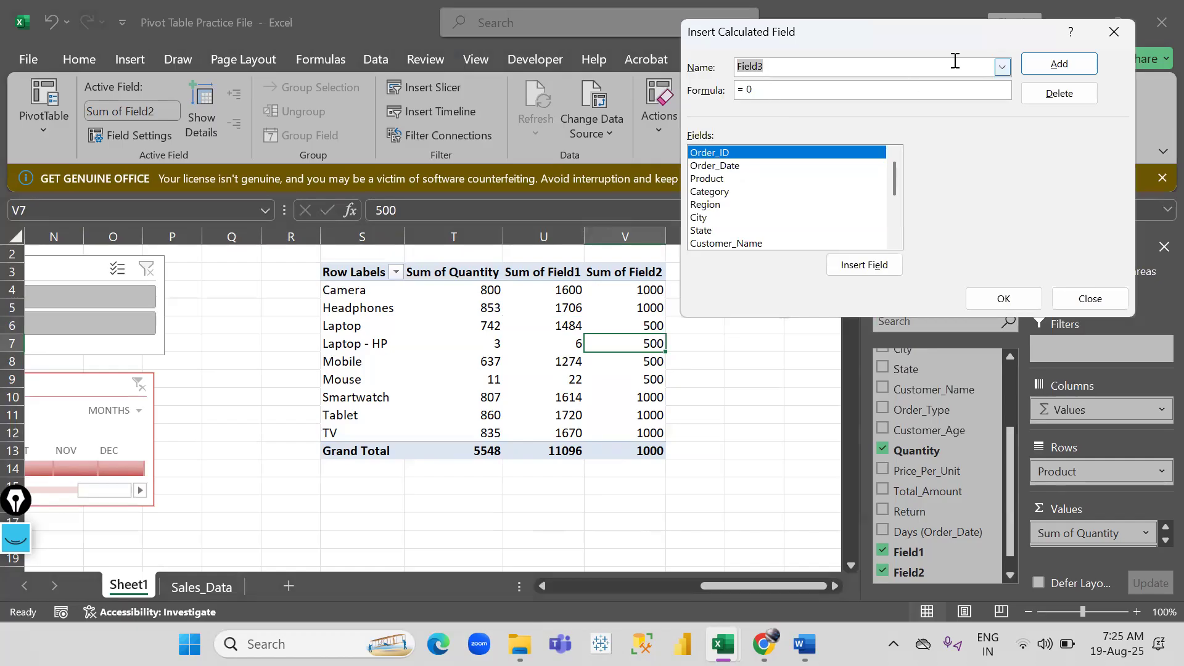
{"action": "left_click", "coordinate": [1002, 69]}
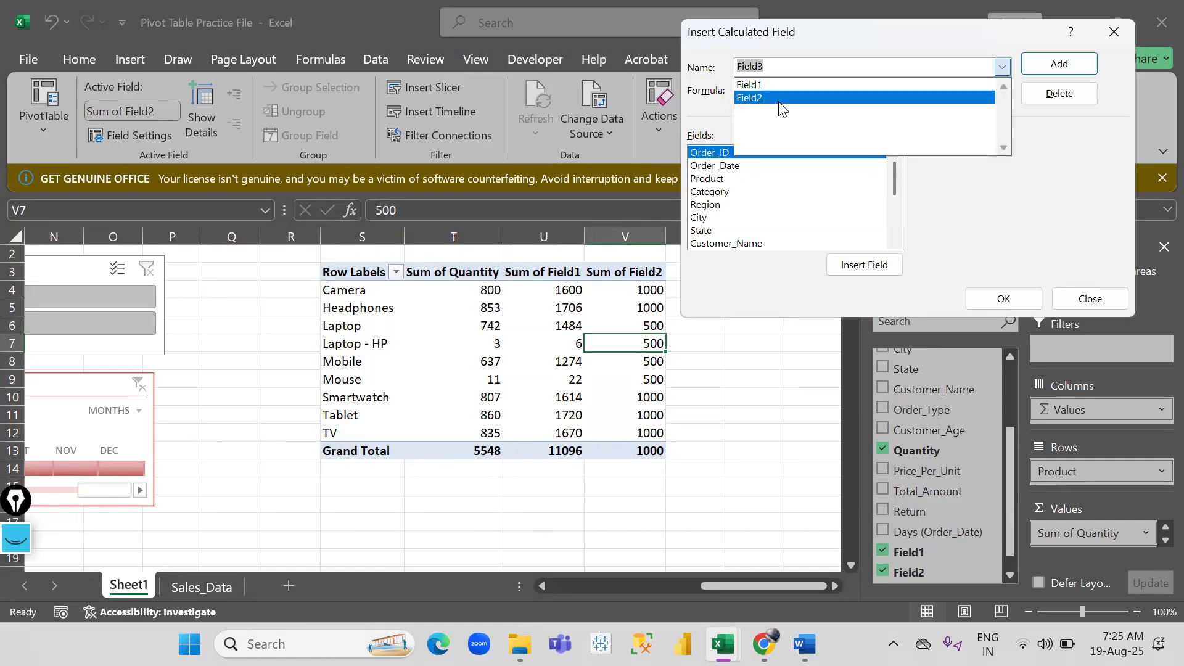
{"action": "left_click", "coordinate": [786, 85]}
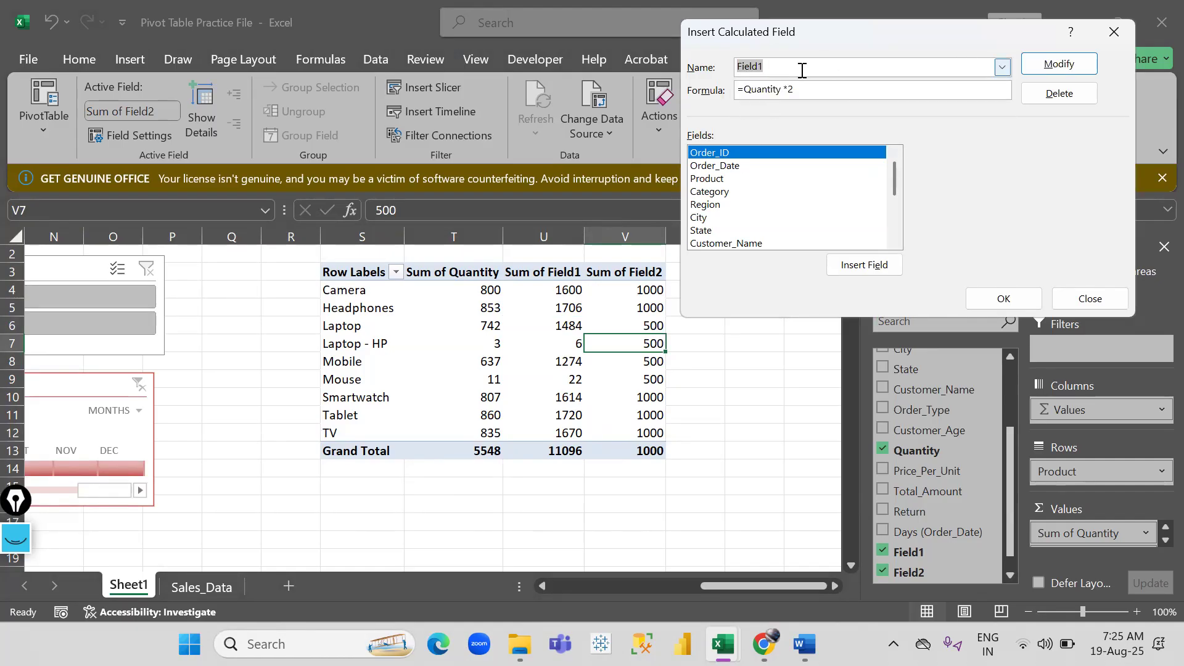
{"action": "left_click", "coordinate": [1001, 67]}
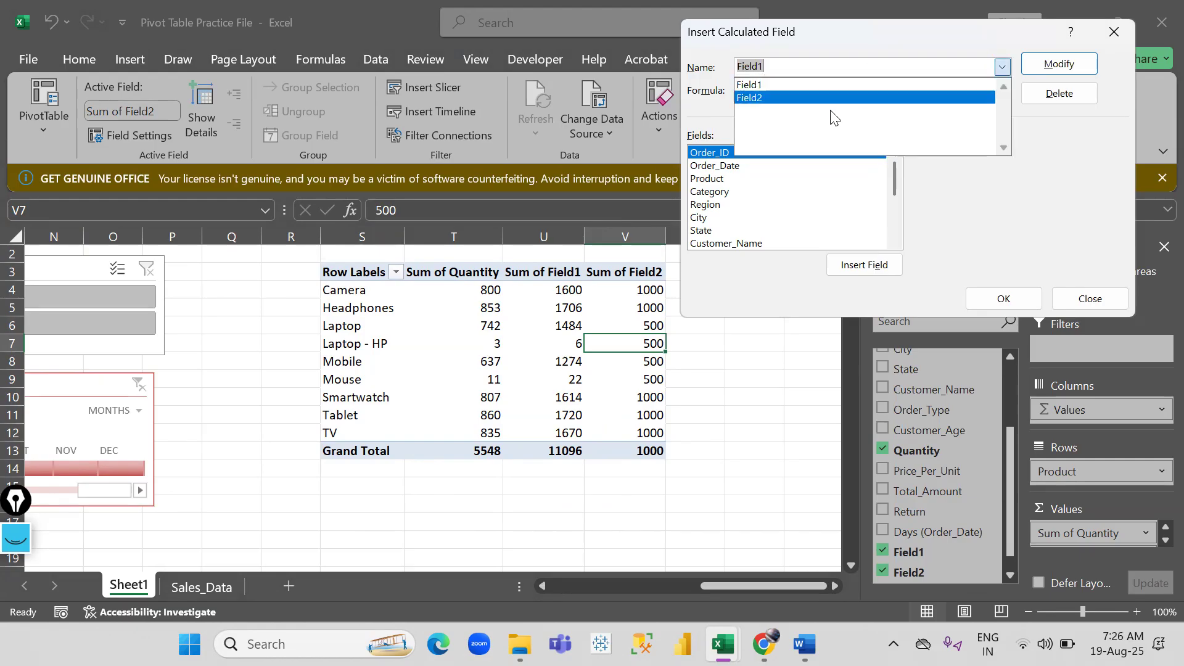
{"action": "left_click", "coordinate": [833, 99]}
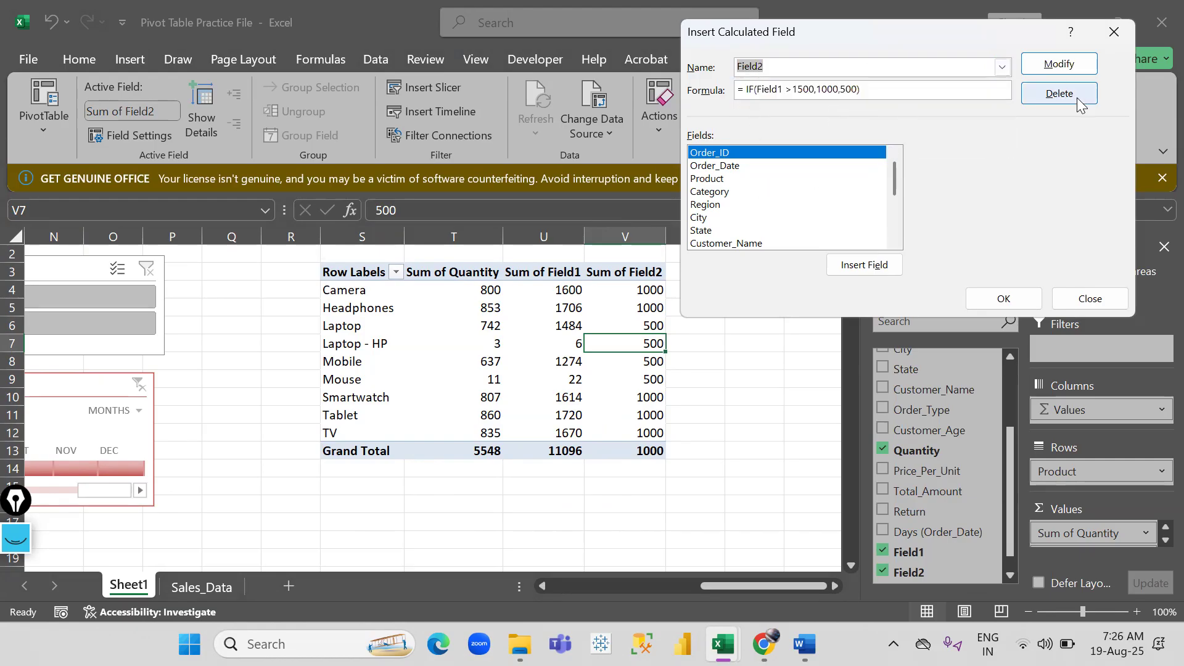
{"action": "left_click", "coordinate": [1059, 63]}
{"action": "left_click", "coordinate": [867, 85]}
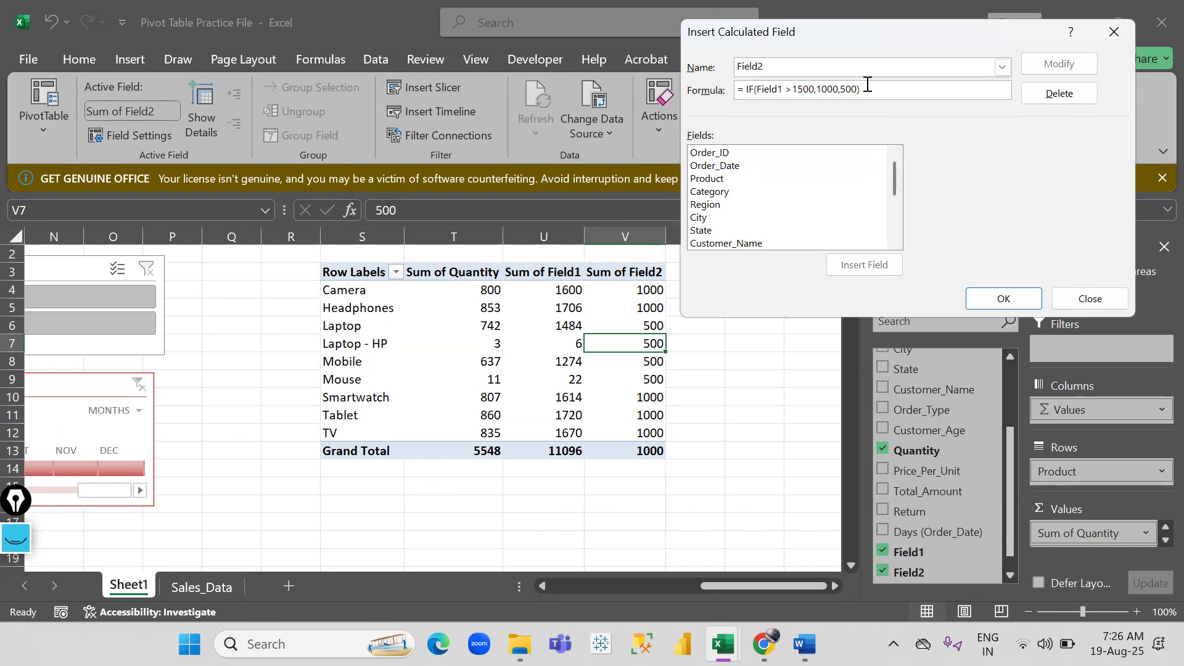
{"action": "left_click", "coordinate": [1091, 300]}
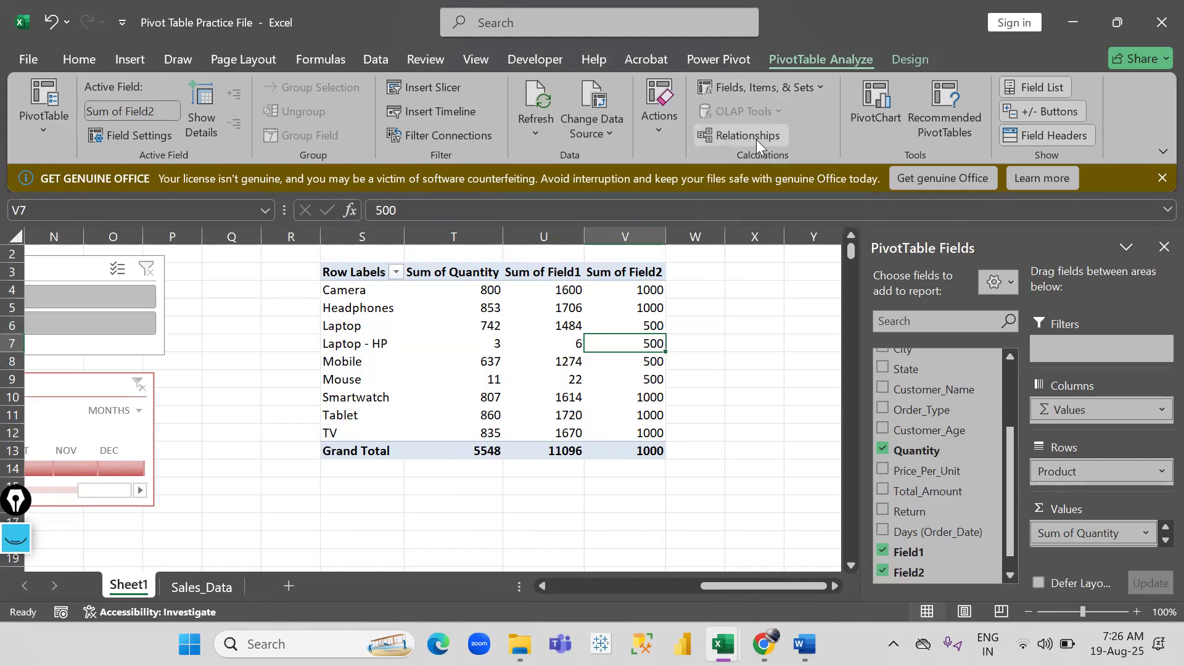
Insert a clustered column PivotChart from the whole product pivot table.
{"action": "scroll", "coordinate": [646, 261], "scroll_direction": "up", "scroll_amount": 1}
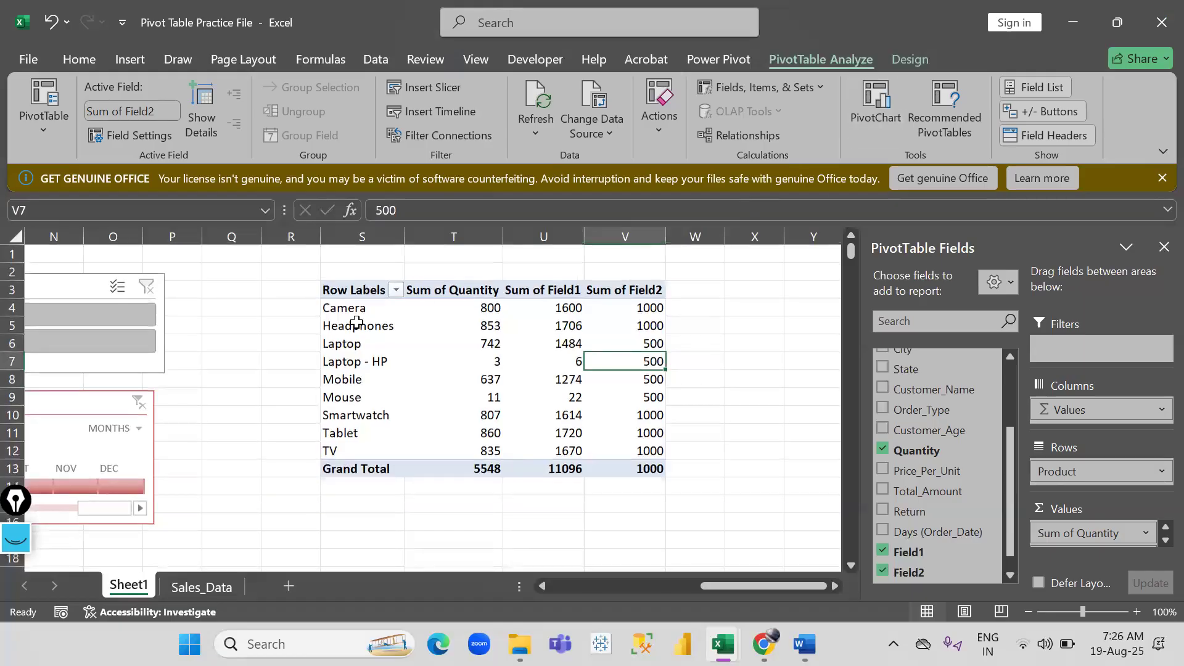
{"action": "left_click_drag", "start_coordinate": [352, 292], "coordinate": [633, 467]}
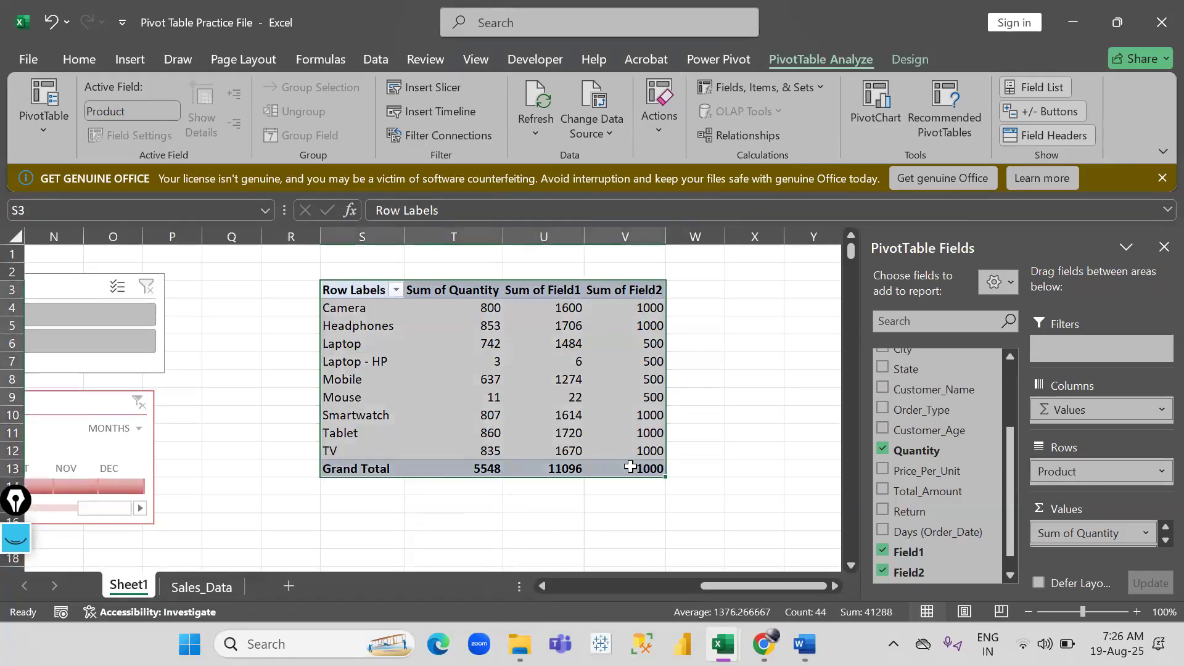
{"action": "left_click", "coordinate": [888, 111]}
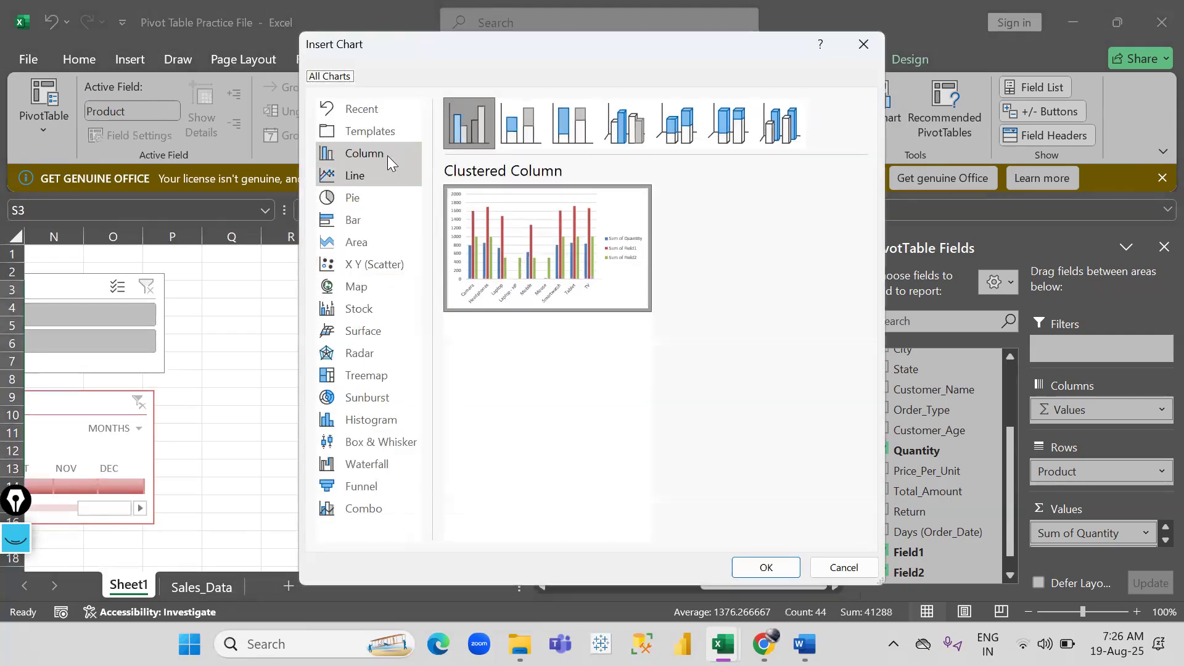
{"action": "left_click", "coordinate": [766, 566]}
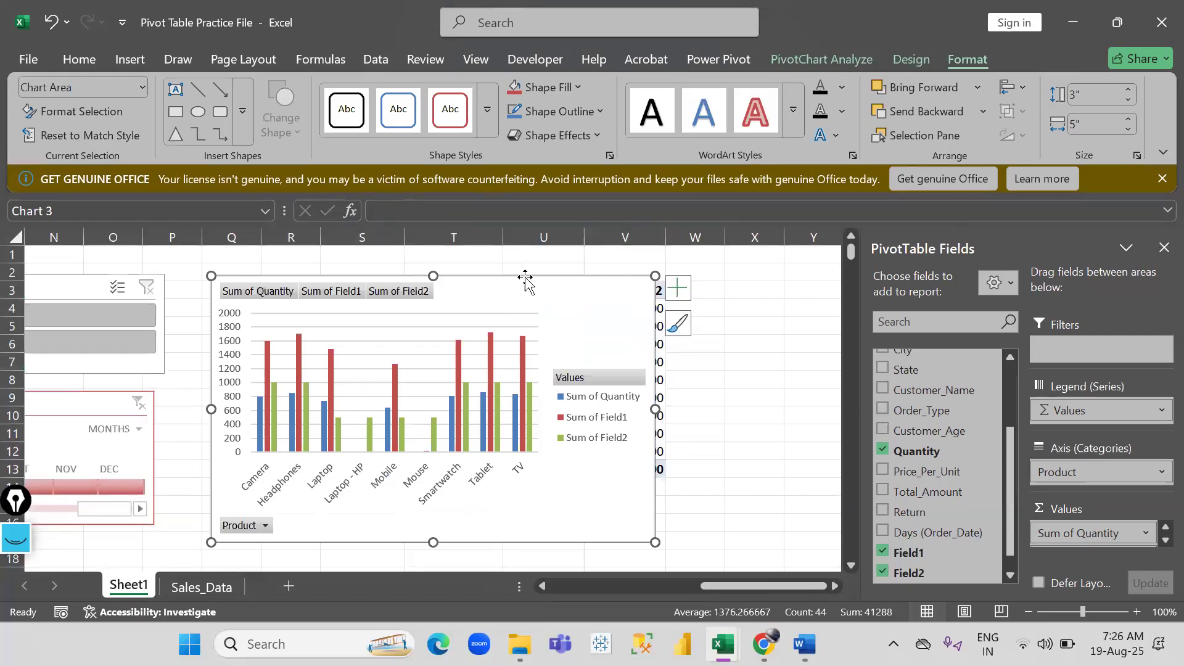
Try data labels and a data table as chart elements on the product PivotChart.
{"action": "left_click_drag", "start_coordinate": [536, 295], "coordinate": [547, 314]}
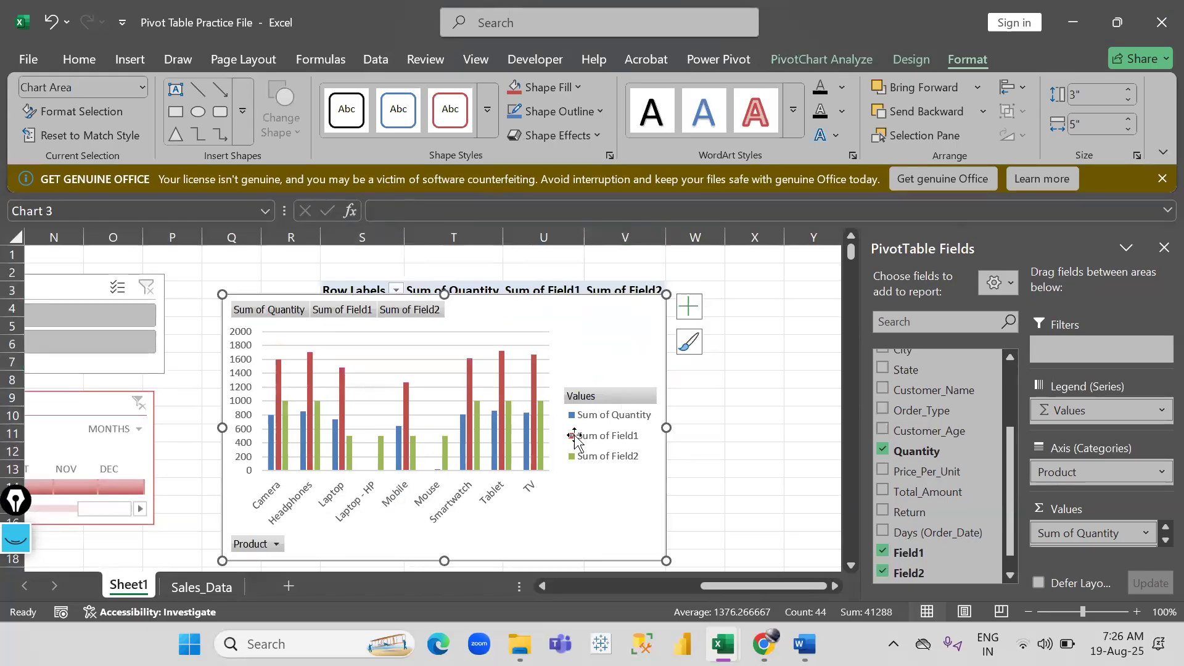
{"action": "left_click", "coordinate": [689, 306]}
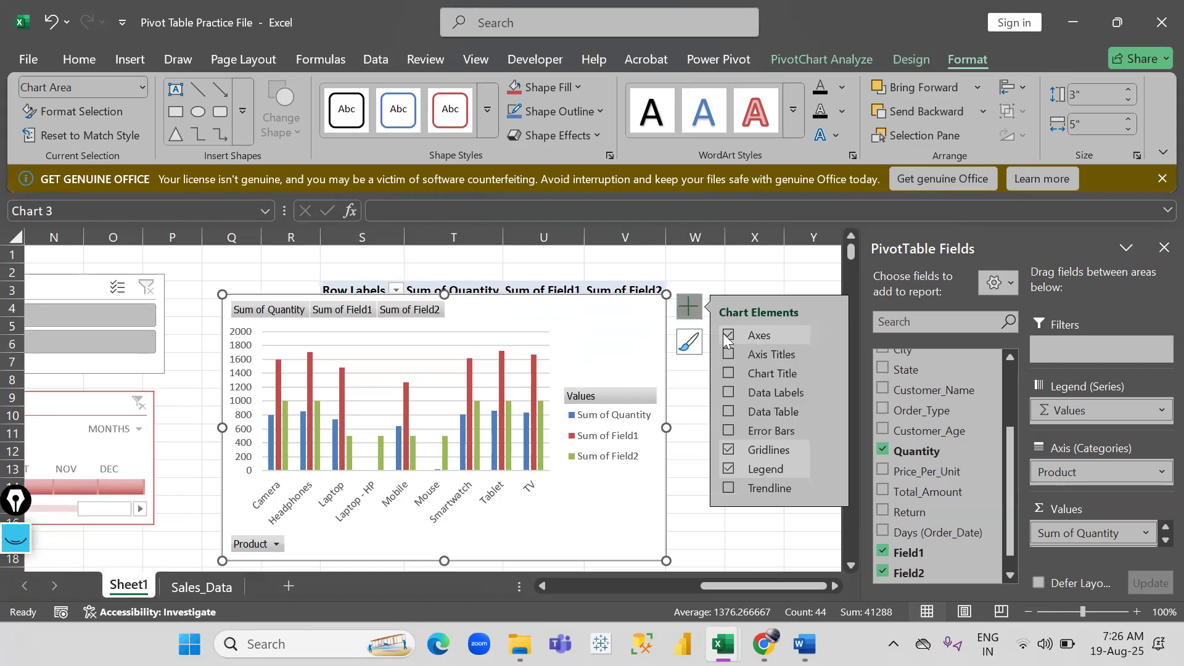
{"action": "left_click", "coordinate": [728, 394]}
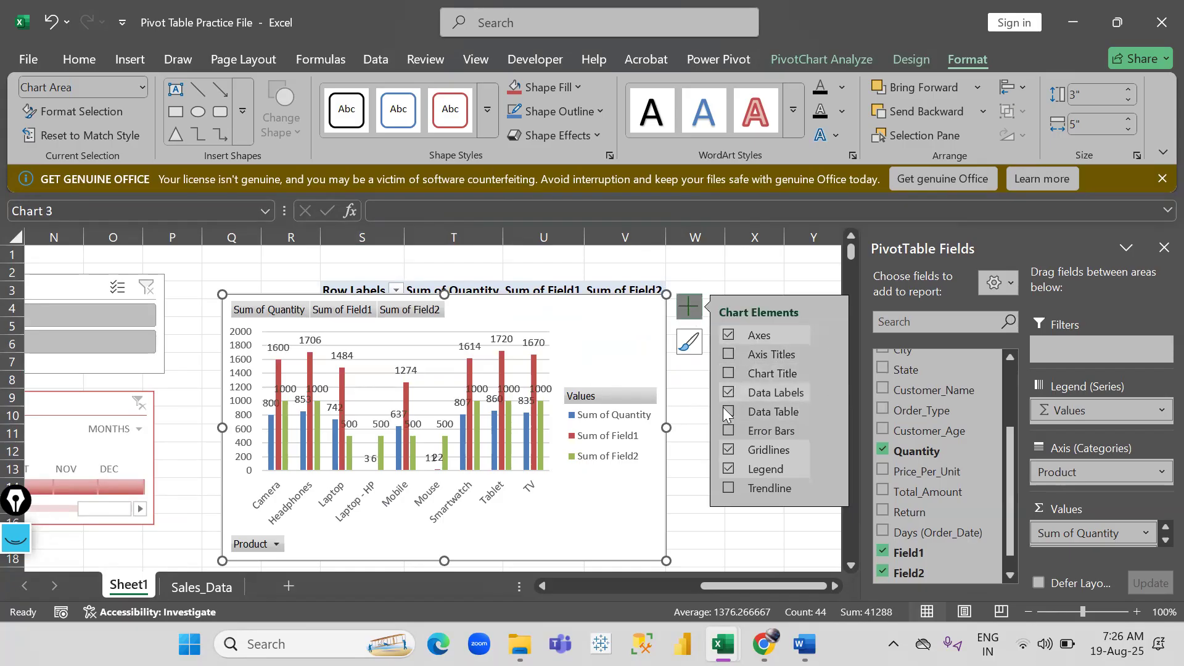
{"action": "left_click", "coordinate": [728, 393]}
{"action": "left_click", "coordinate": [728, 412]}
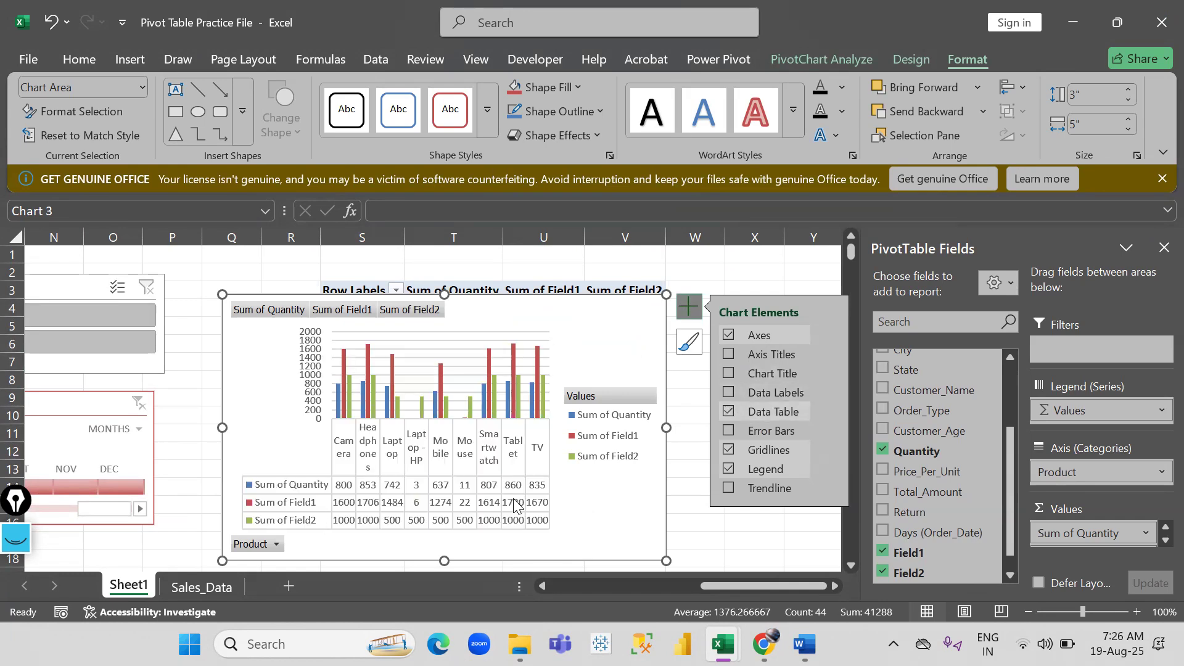
{"action": "left_click", "coordinate": [729, 392]}
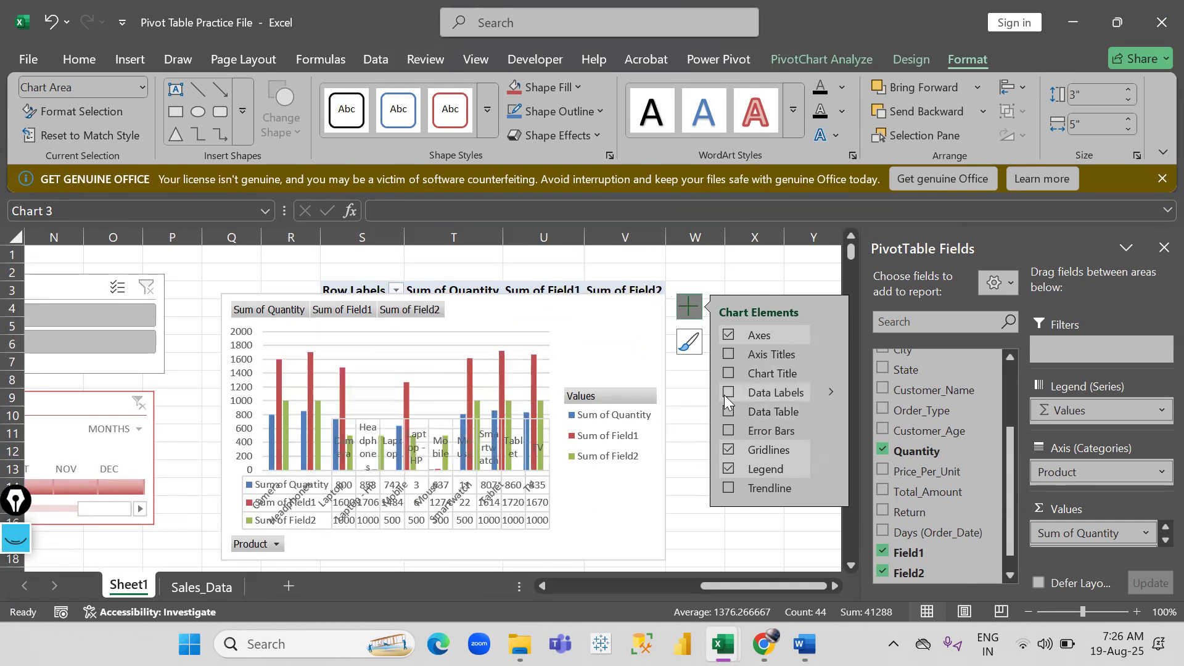
{"action": "left_click", "coordinate": [728, 411]}
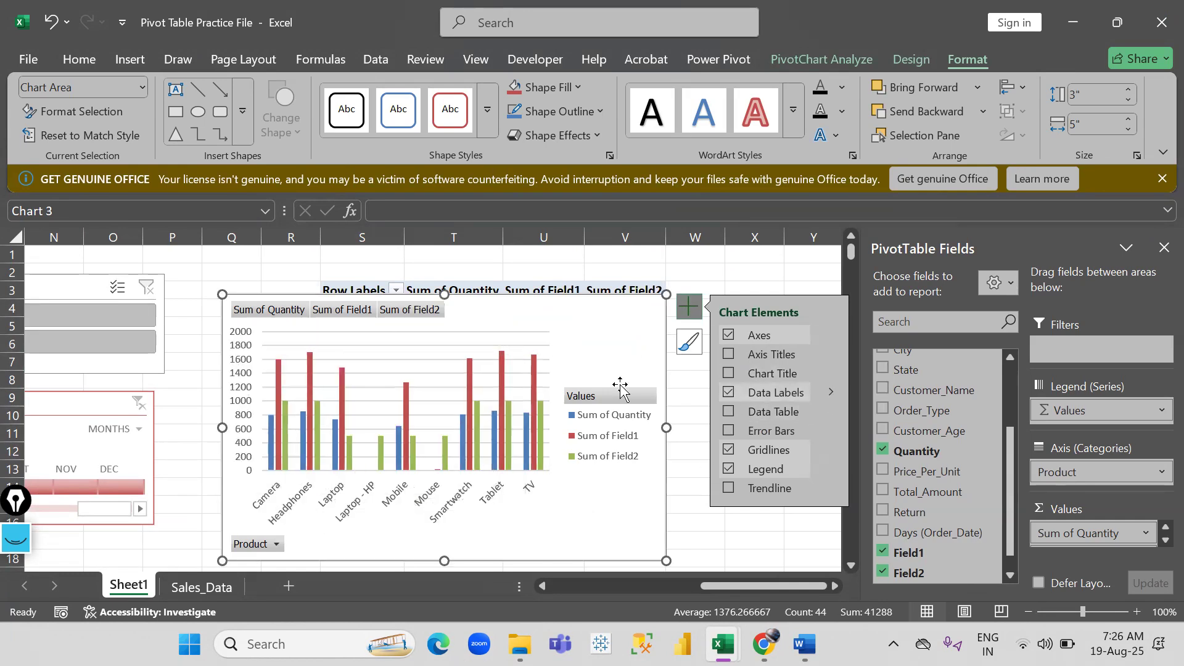
{"action": "left_click", "coordinate": [729, 393]}
Move the PivotChart down below the Laptop - HP row and remove the Sum of Field2 and Sum of Field1 fields from it.
{"action": "left_click_drag", "start_coordinate": [608, 336], "coordinate": [628, 415]}
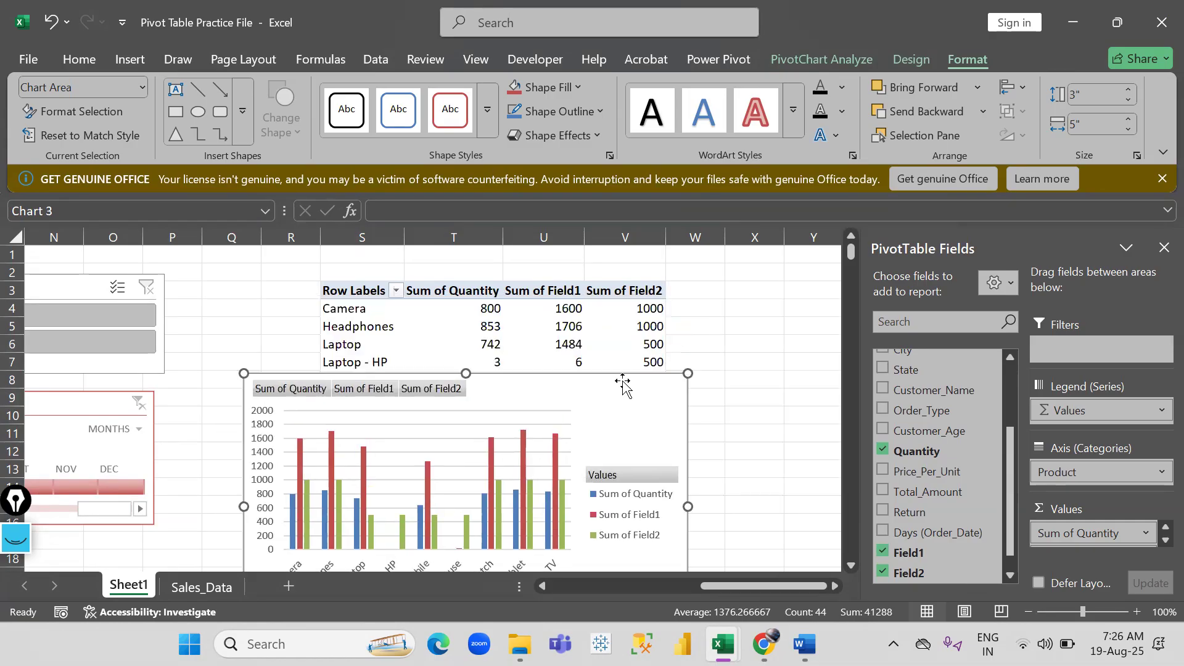
{"action": "right_click", "coordinate": [443, 392]}
{"action": "left_click", "coordinate": [483, 364]}
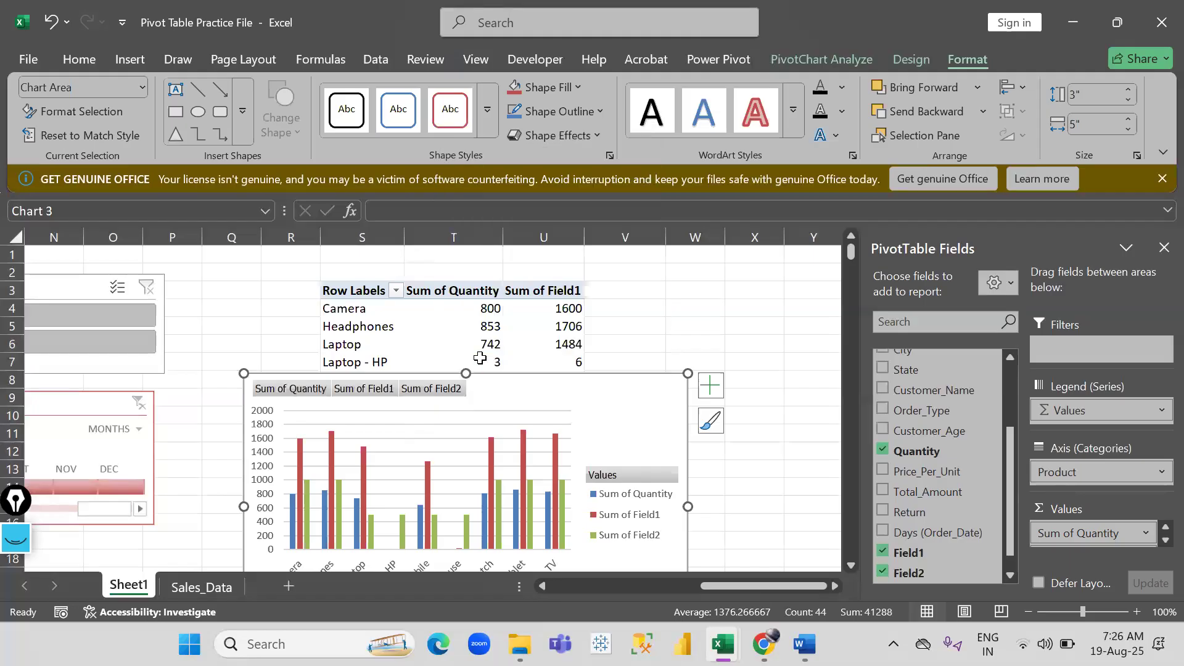
{"action": "right_click", "coordinate": [378, 395]}
{"action": "left_click", "coordinate": [420, 364]}
{"action": "scroll", "coordinate": [430, 413], "scroll_direction": "down", "scroll_amount": 1}
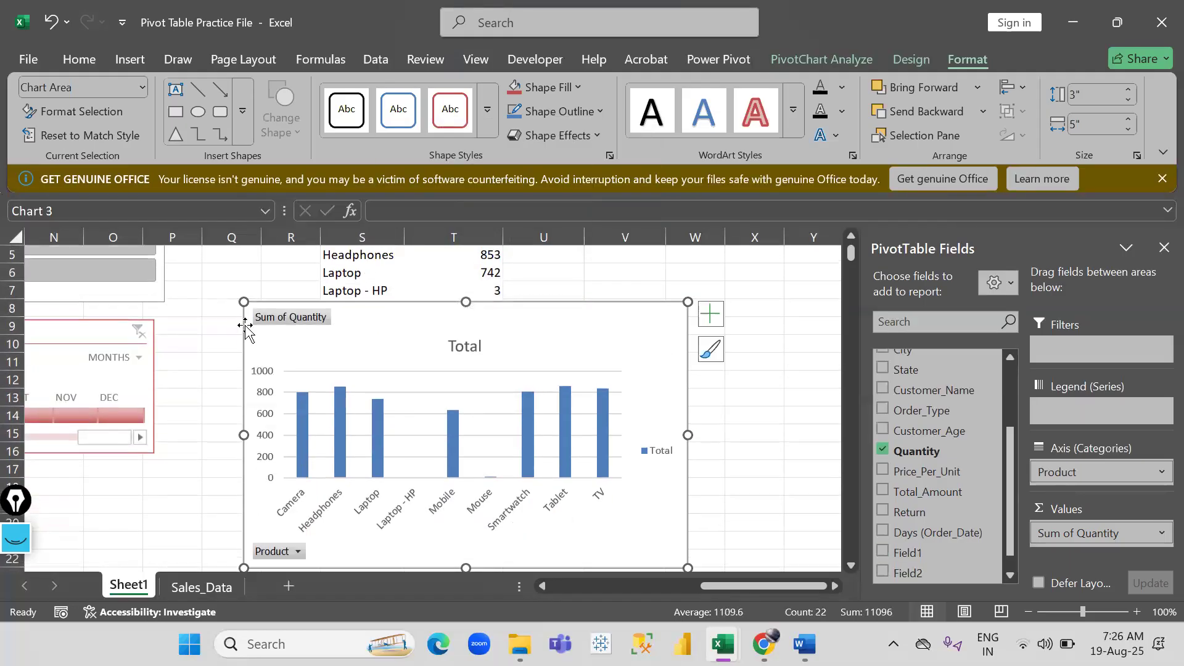
Hide the value field buttons on the PivotChart and move the chart down to start at about row 11.
{"action": "right_click", "coordinate": [302, 323]}
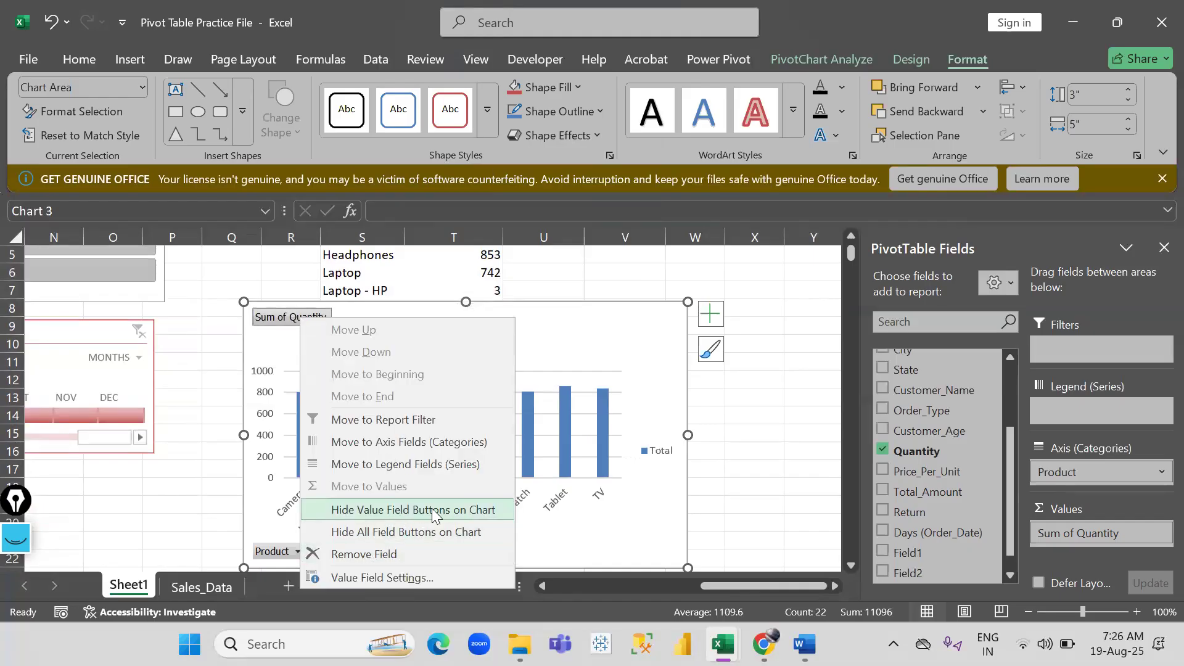
{"action": "left_click", "coordinate": [412, 510]}
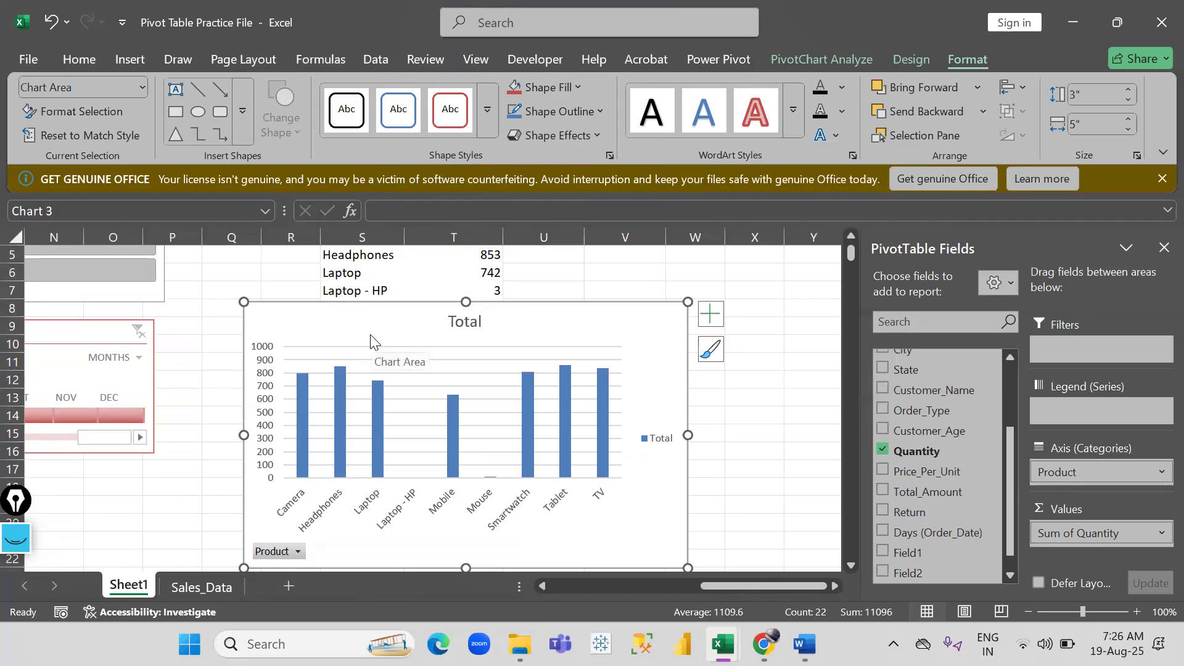
{"action": "left_click_drag", "start_coordinate": [531, 309], "coordinate": [539, 267]}
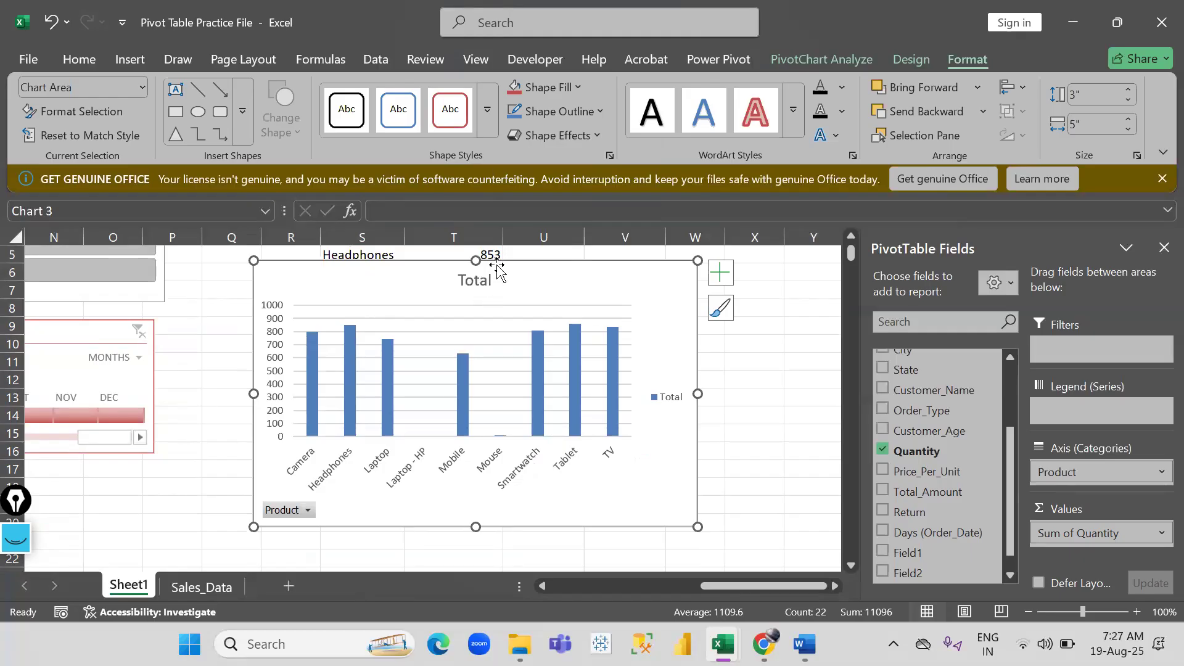
{"action": "left_click_drag", "start_coordinate": [494, 259], "coordinate": [480, 352]}
Bring up the recommended PivotTables for the product pivot table and preview Sum of Price_Per_Unit by State (+).
{"action": "left_click", "coordinate": [439, 290]}
{"action": "left_click", "coordinate": [822, 58]}
{"action": "left_click", "coordinate": [937, 115]}
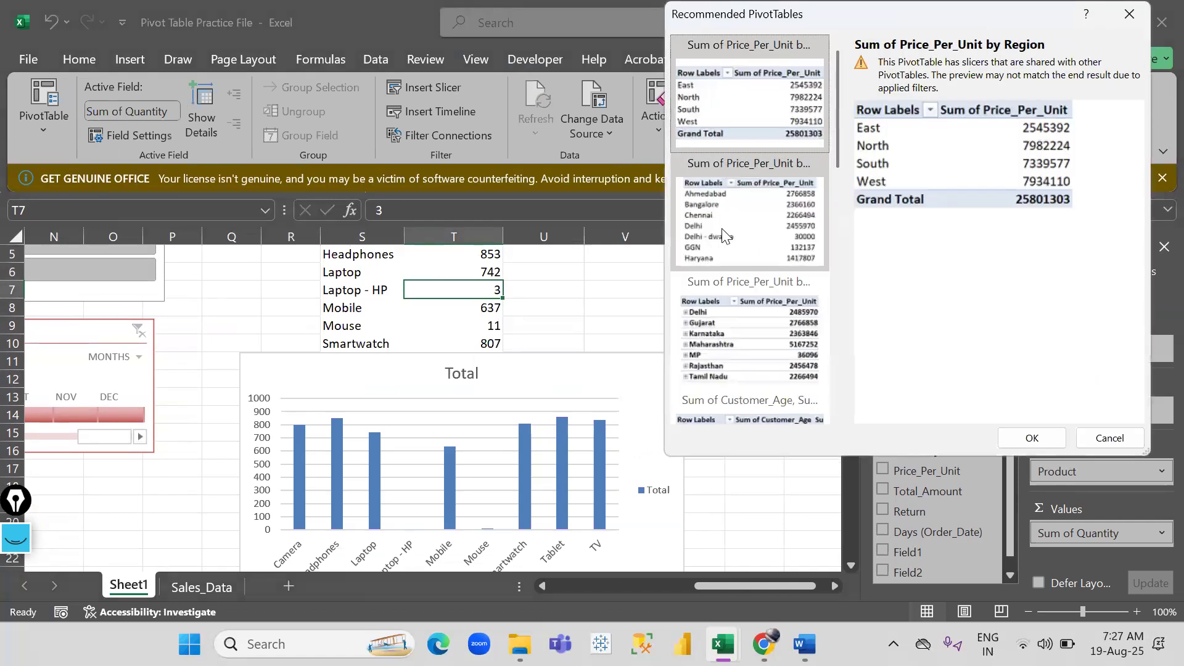
{"action": "left_click", "coordinate": [733, 327]}
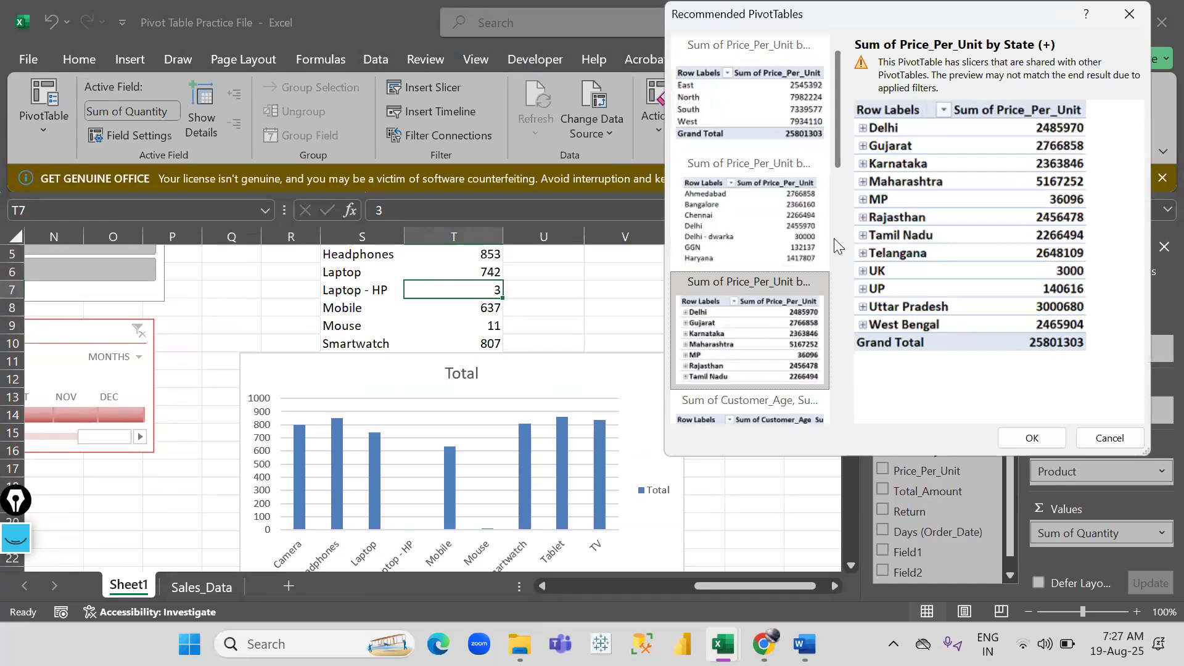
Browse the previews of the recommended PivotTables and close the dialog without inserting one.
{"action": "scroll", "coordinate": [835, 185], "scroll_direction": "down", "scroll_amount": 5}
{"action": "scroll", "coordinate": [840, 238], "scroll_direction": "down", "scroll_amount": 6}
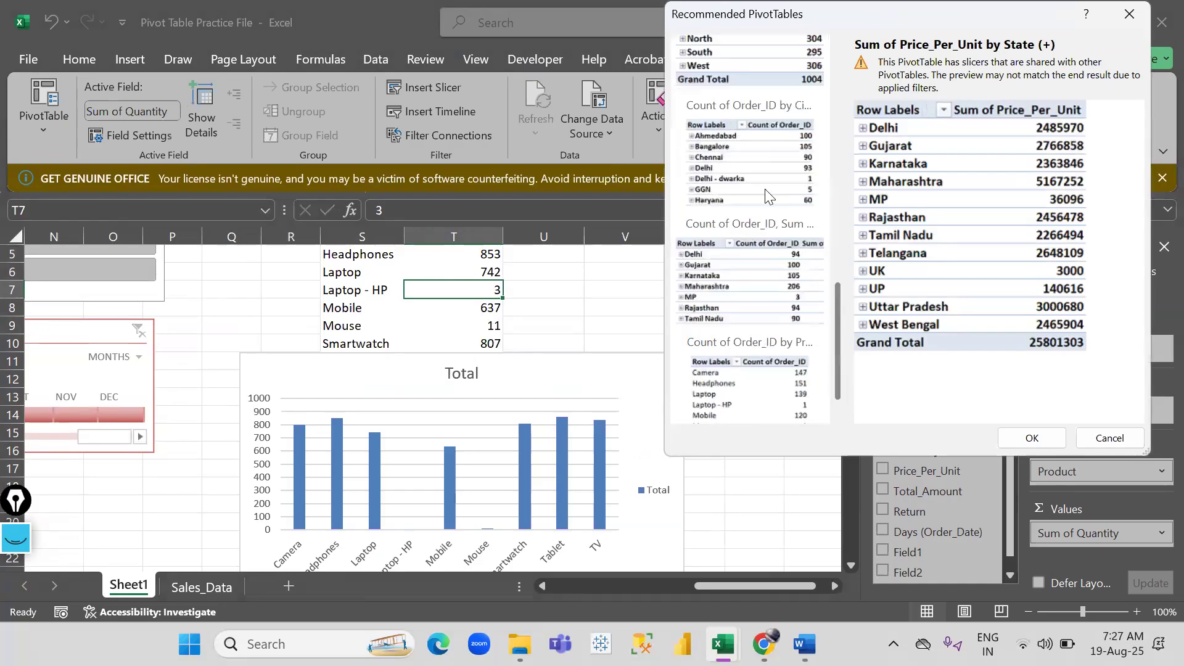
{"action": "left_click", "coordinate": [776, 271]}
{"action": "left_click", "coordinate": [763, 364]}
{"action": "left_click", "coordinate": [1129, 14]}
Copy the entire product quantity PivotTable in columns S and T and paste it at cell Y3.
{"action": "scroll", "coordinate": [406, 312], "scroll_direction": "up", "scroll_amount": 1}
{"action": "scroll", "coordinate": [406, 312], "scroll_direction": "right", "scroll_amount": 3}
{"action": "scroll", "coordinate": [84, 312], "scroll_direction": "left", "scroll_amount": 3}
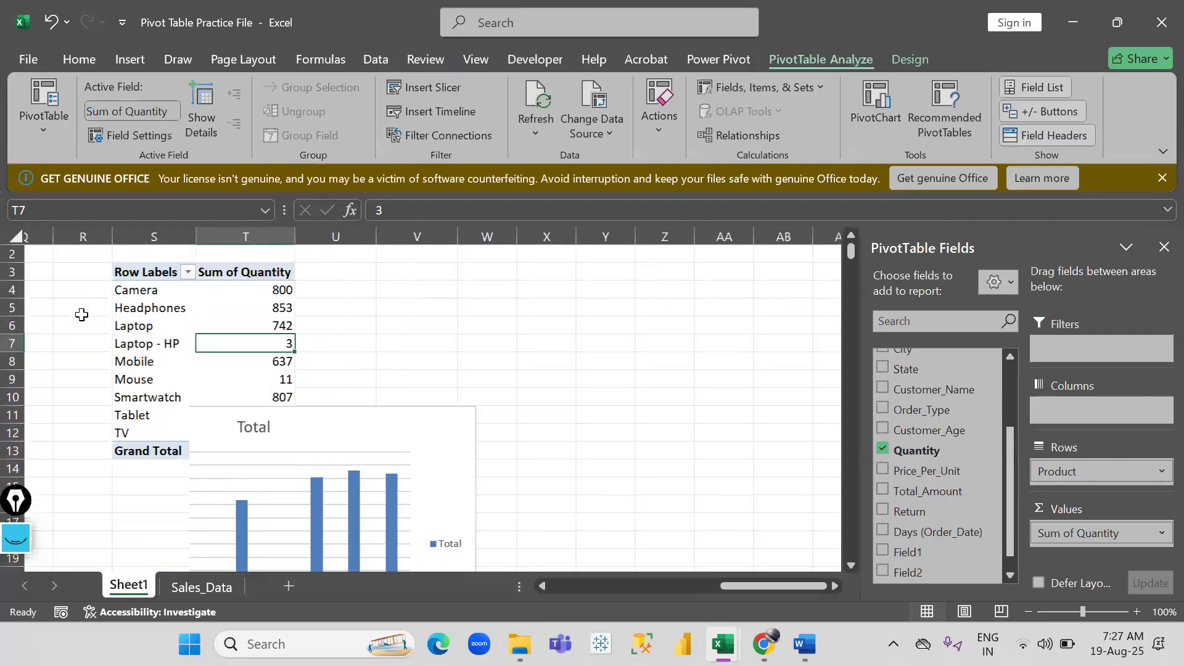
{"action": "left_click", "coordinate": [332, 310]}
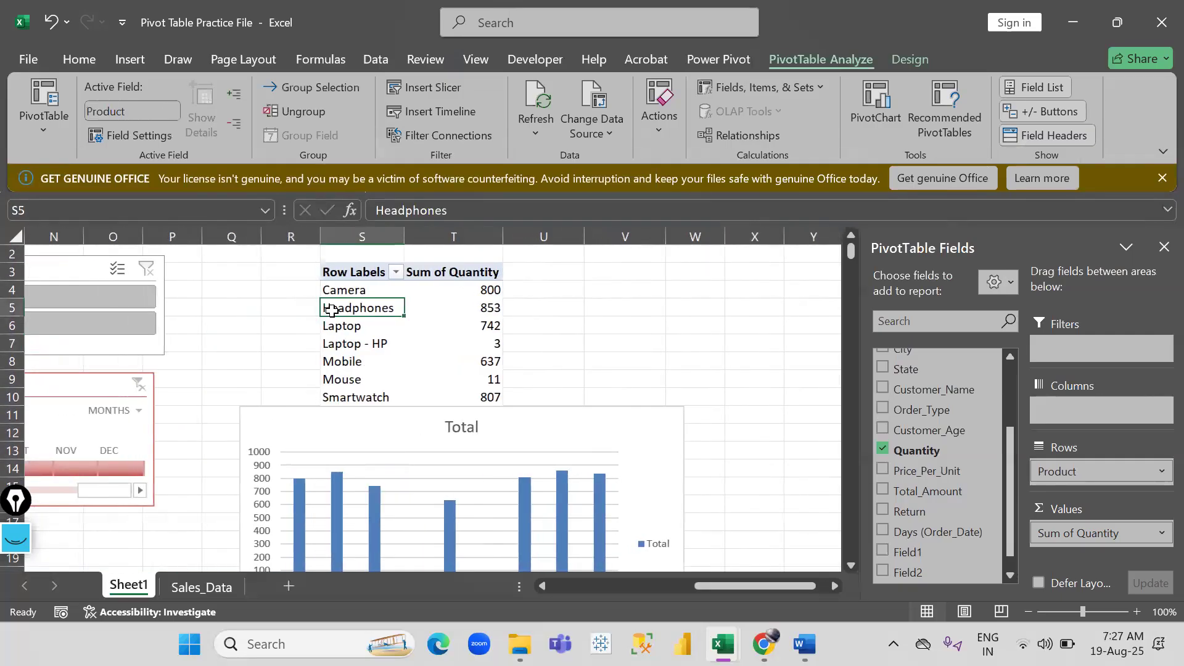
{"action": "key", "text": "ctrl+a"}
{"action": "key", "text": "ctrl+c"}
{"action": "scroll", "coordinate": [512, 320], "scroll_direction": "right", "scroll_amount": 3}
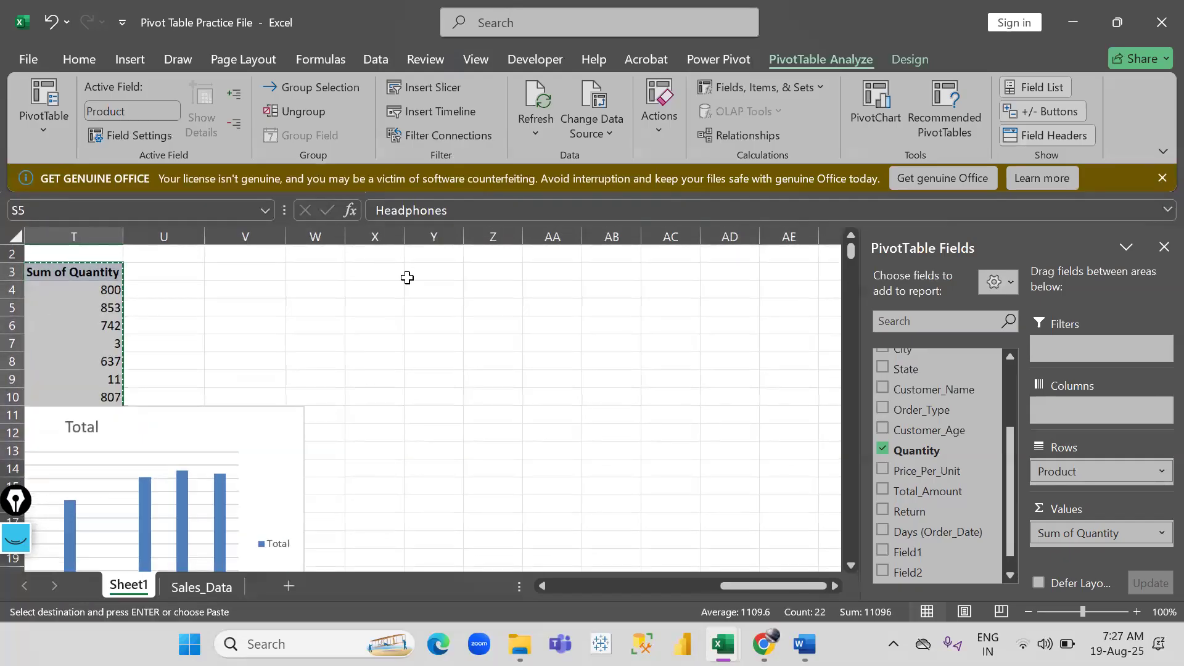
{"action": "left_click", "coordinate": [436, 272]}
{"action": "key", "text": "ctrl+v"}
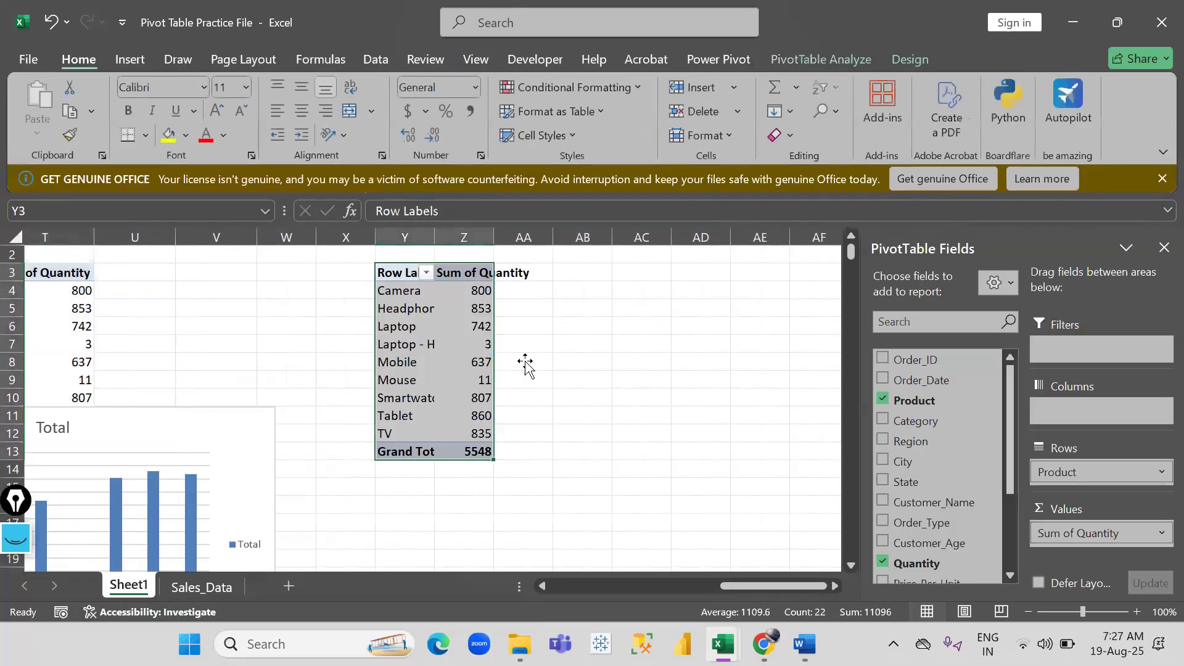
Auto-fit the widths of columns Y and Z to the pasted PivotTable's contents.
{"action": "double_click", "coordinate": [461, 239]}
{"action": "double_click", "coordinate": [573, 237]}
{"action": "left_click", "coordinate": [561, 331]}
{"action": "scroll", "coordinate": [561, 330], "scroll_direction": "right", "scroll_amount": 2}
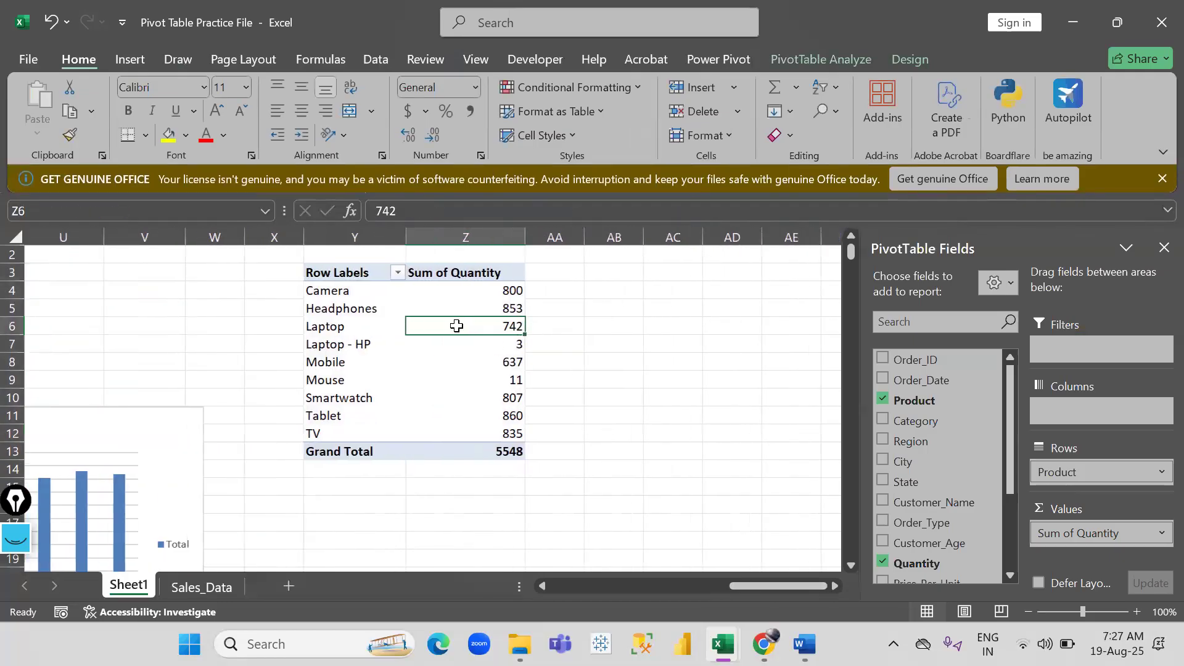
{"action": "left_click_drag", "start_coordinate": [346, 288], "coordinate": [492, 415]}
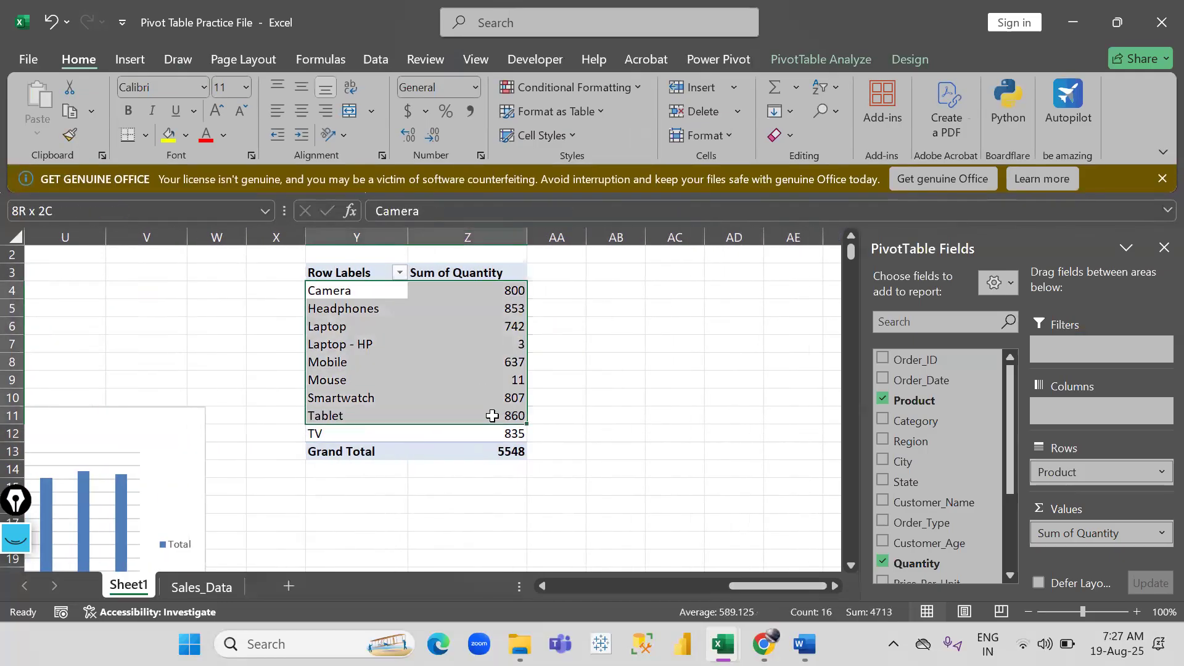
{"action": "left_click", "coordinate": [497, 382]}
{"action": "left_click_drag", "start_coordinate": [353, 305], "coordinate": [338, 402]}
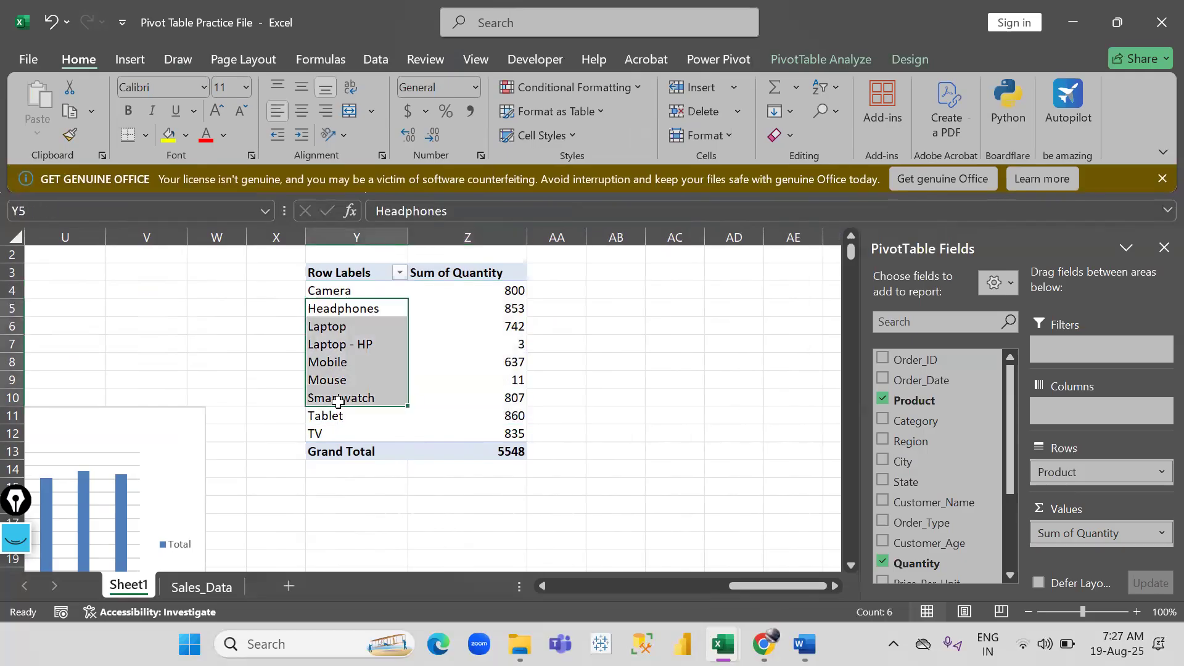
{"action": "left_click_drag", "start_coordinate": [484, 325], "coordinate": [479, 370]}
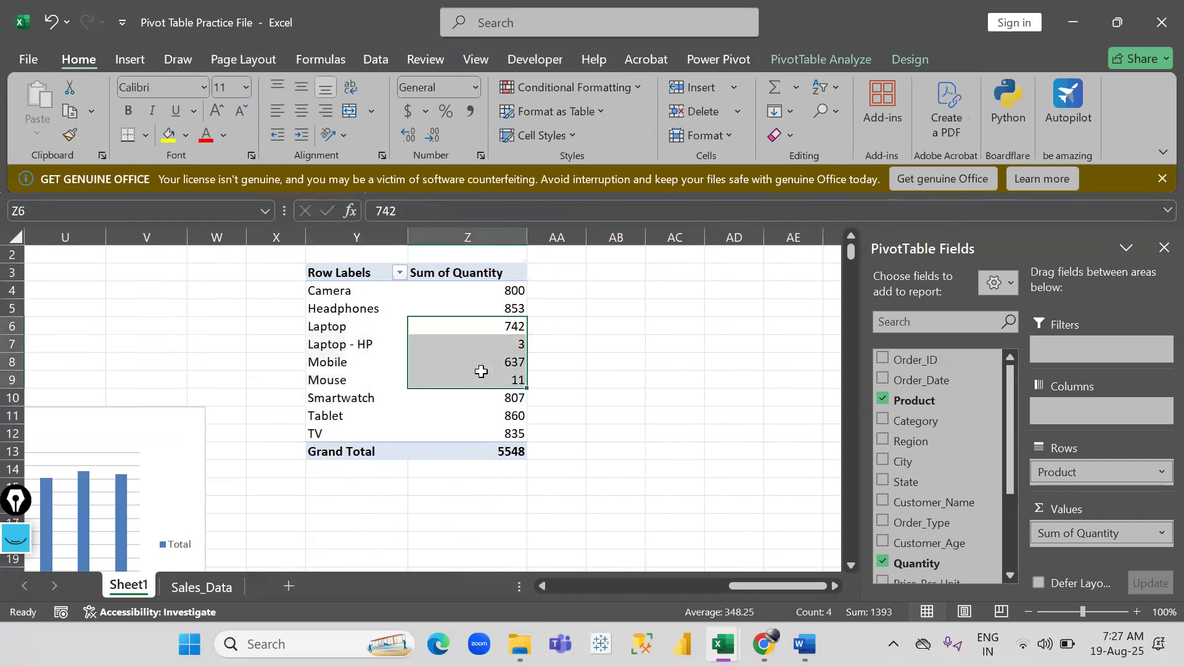
{"action": "left_click", "coordinate": [366, 305]}
Add Quantity as a second value field in the PivotTable at Y3 and show it as % of Grand Total.
{"action": "left_click", "coordinate": [473, 306]}
{"action": "left_click_drag", "start_coordinate": [919, 562], "coordinate": [1083, 542]}
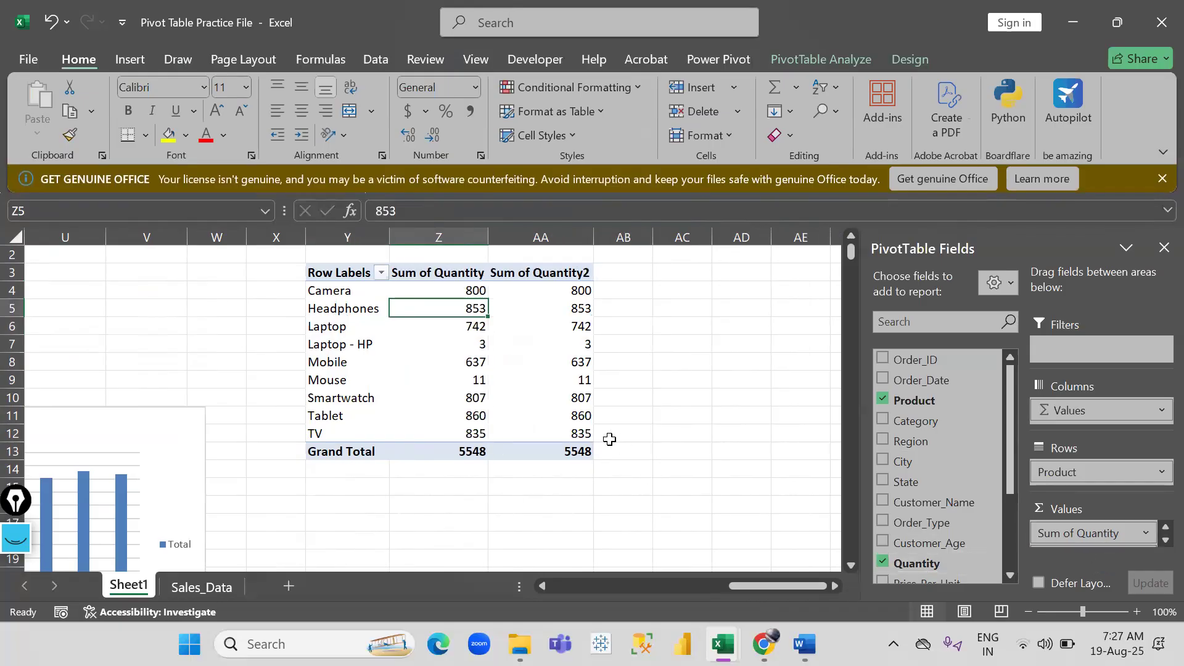
{"action": "scroll", "coordinate": [610, 439], "scroll_direction": "right", "scroll_amount": 1}
{"action": "left_click", "coordinate": [473, 305]}
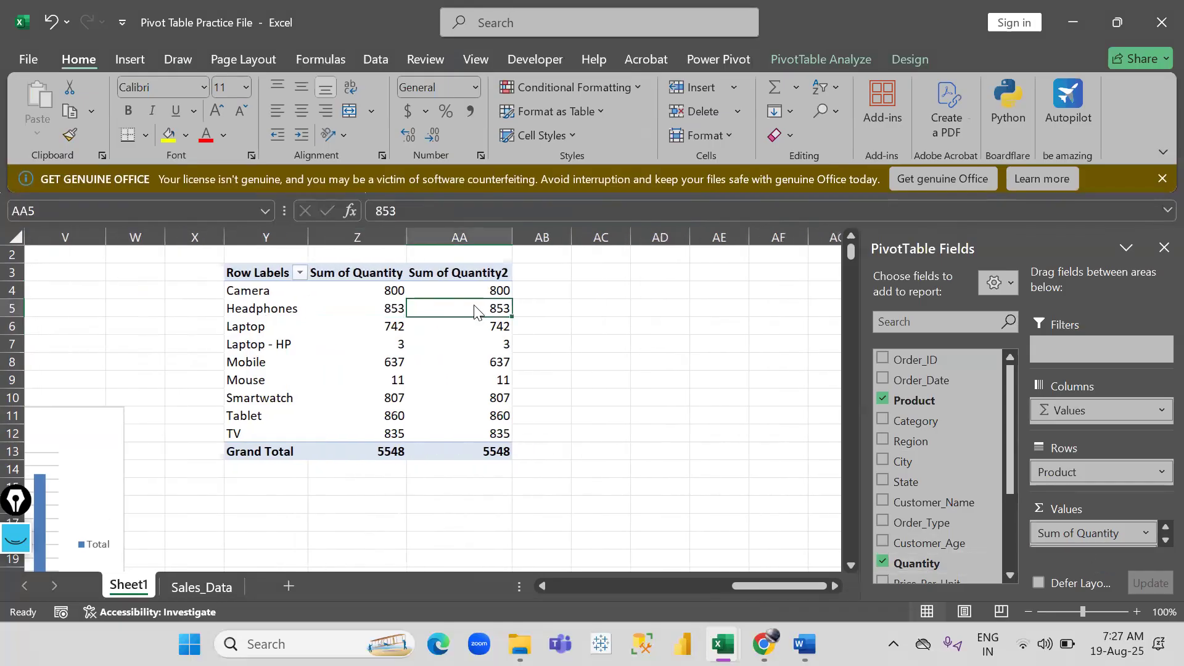
{"action": "right_click", "coordinate": [474, 309]}
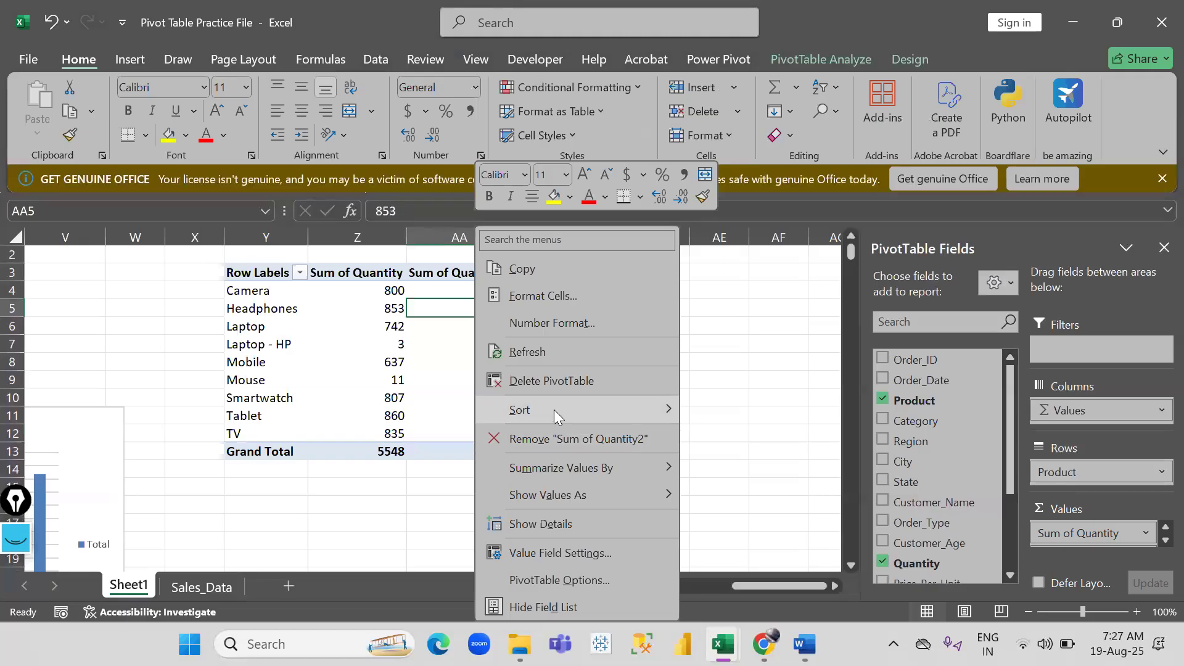
{"action": "mouse_move", "coordinate": [554, 409]}
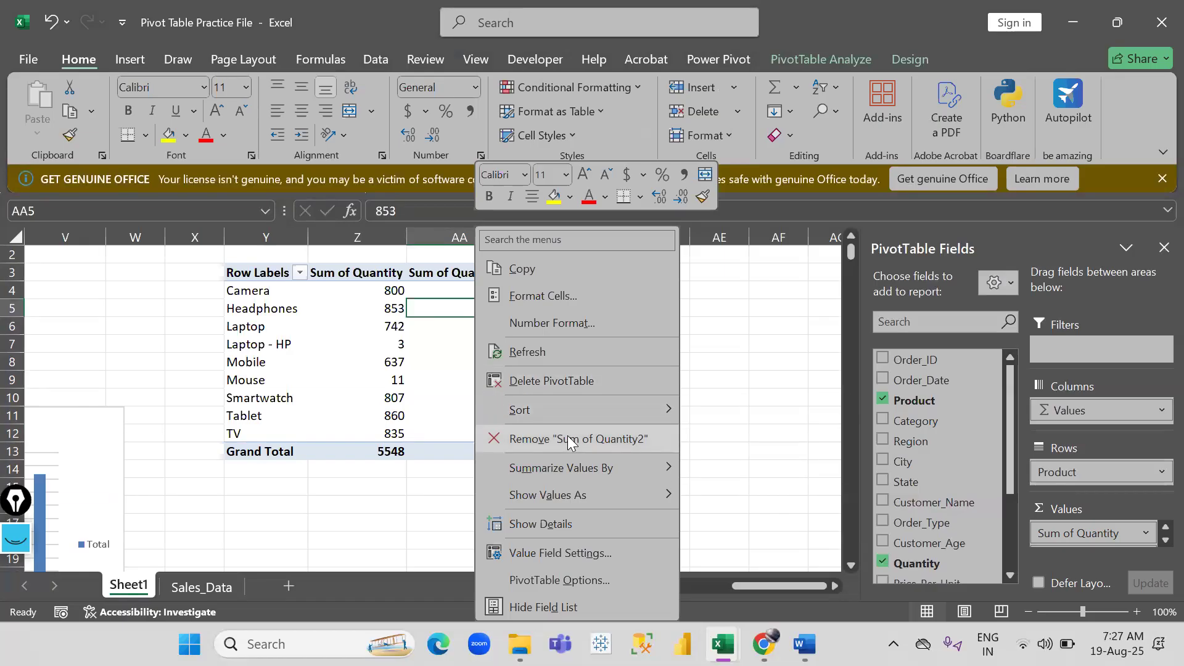
{"action": "mouse_move", "coordinate": [567, 472]}
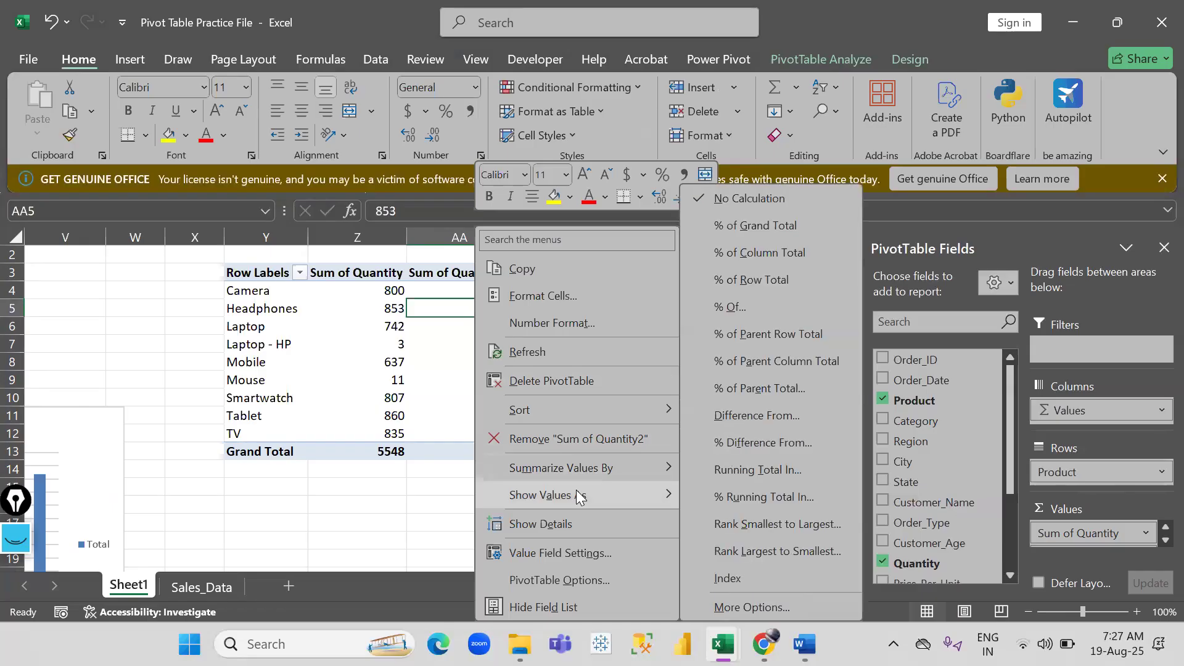
{"action": "left_click", "coordinate": [745, 227]}
{"action": "left_click", "coordinate": [627, 342]}
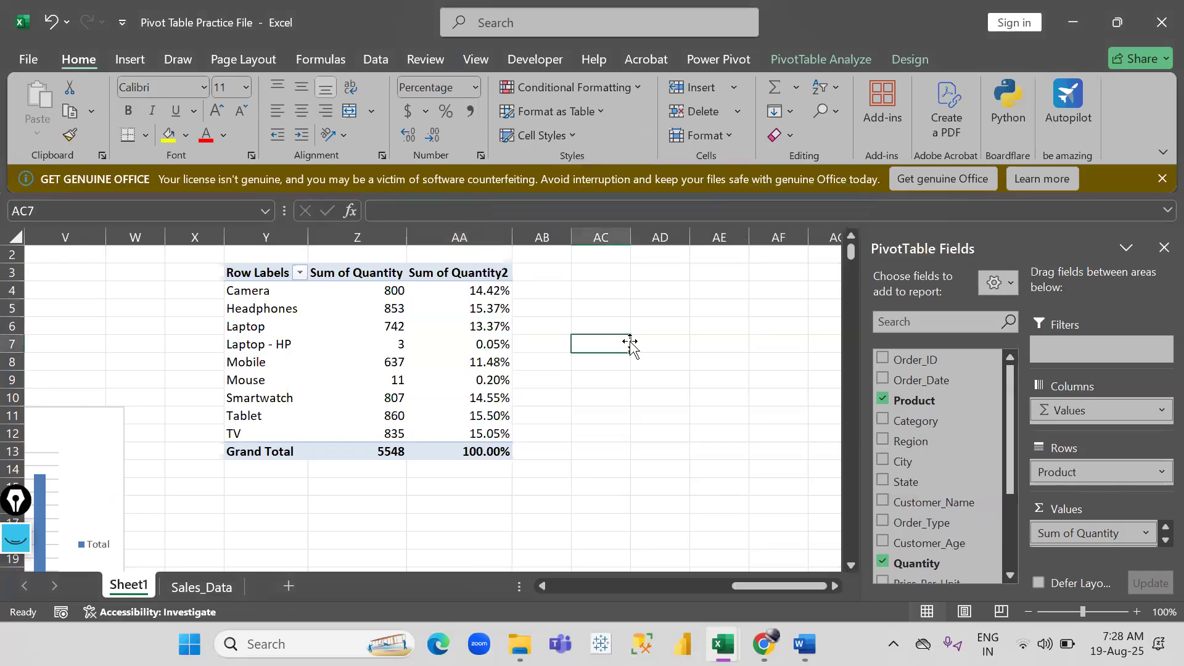
Reduce the product percentages in AA4:AA12 to zero decimal places.
{"action": "left_click_drag", "start_coordinate": [466, 288], "coordinate": [490, 435]}
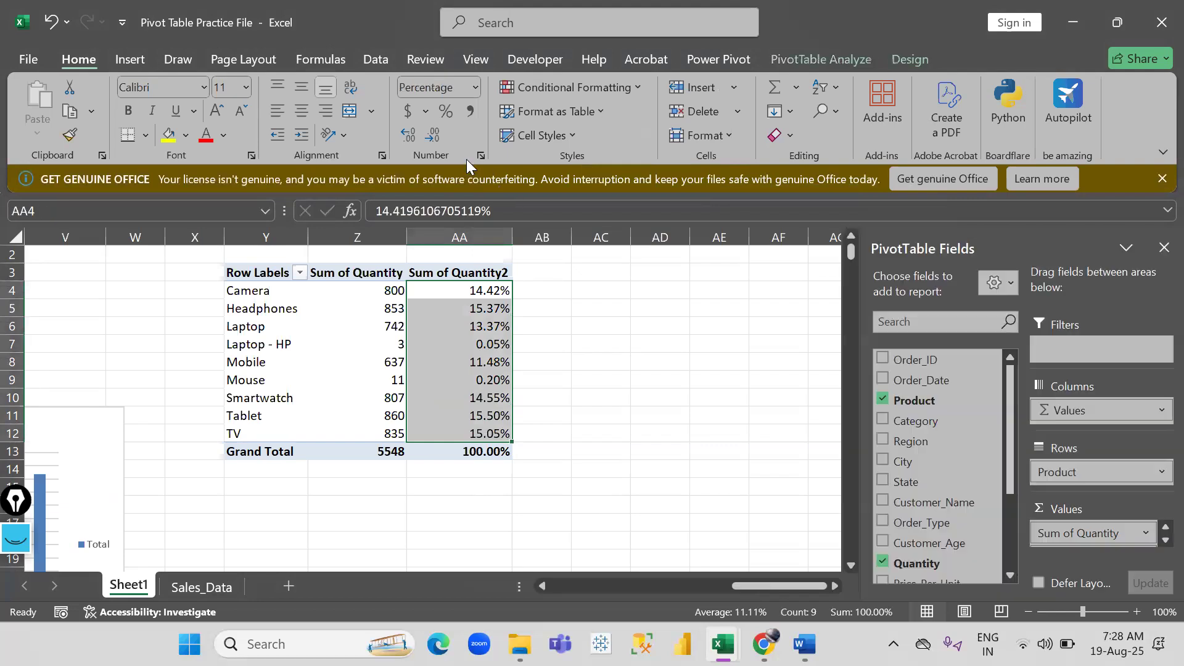
{"action": "left_click", "coordinate": [434, 137]}
{"action": "left_click", "coordinate": [434, 137]}
Compare the quantities and percentage shares of individual product rows, such as Camera, Laptop, Mobile and Tablet.
{"action": "left_click_drag", "start_coordinate": [272, 291], "coordinate": [489, 296]}
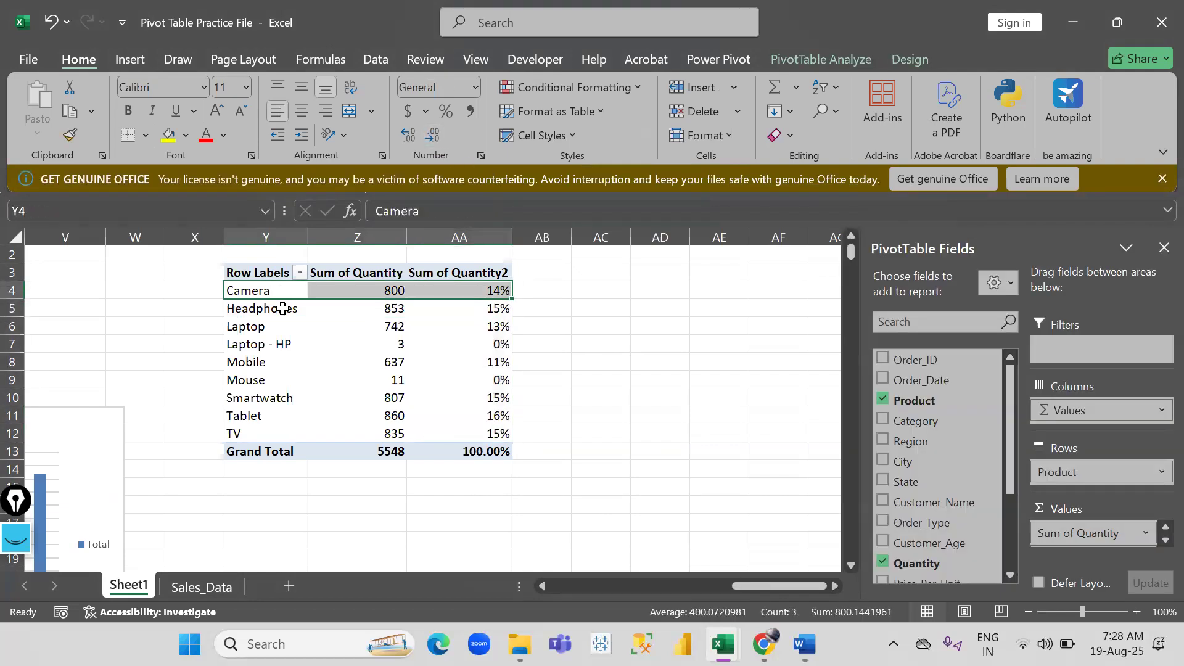
{"action": "left_click_drag", "start_coordinate": [254, 326], "coordinate": [454, 325]}
{"action": "left_click_drag", "start_coordinate": [251, 362], "coordinate": [481, 362]}
{"action": "left_click_drag", "start_coordinate": [273, 344], "coordinate": [485, 344]}
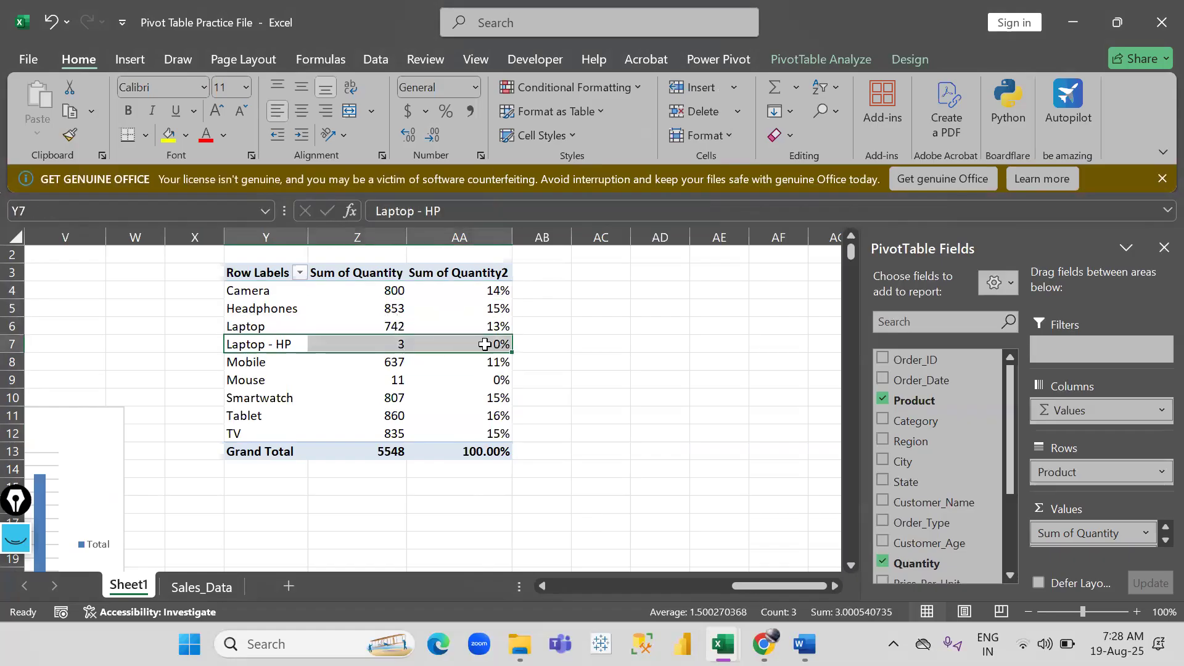
{"action": "left_click", "coordinate": [485, 344]}
{"action": "left_click_drag", "start_coordinate": [253, 416], "coordinate": [475, 434]}
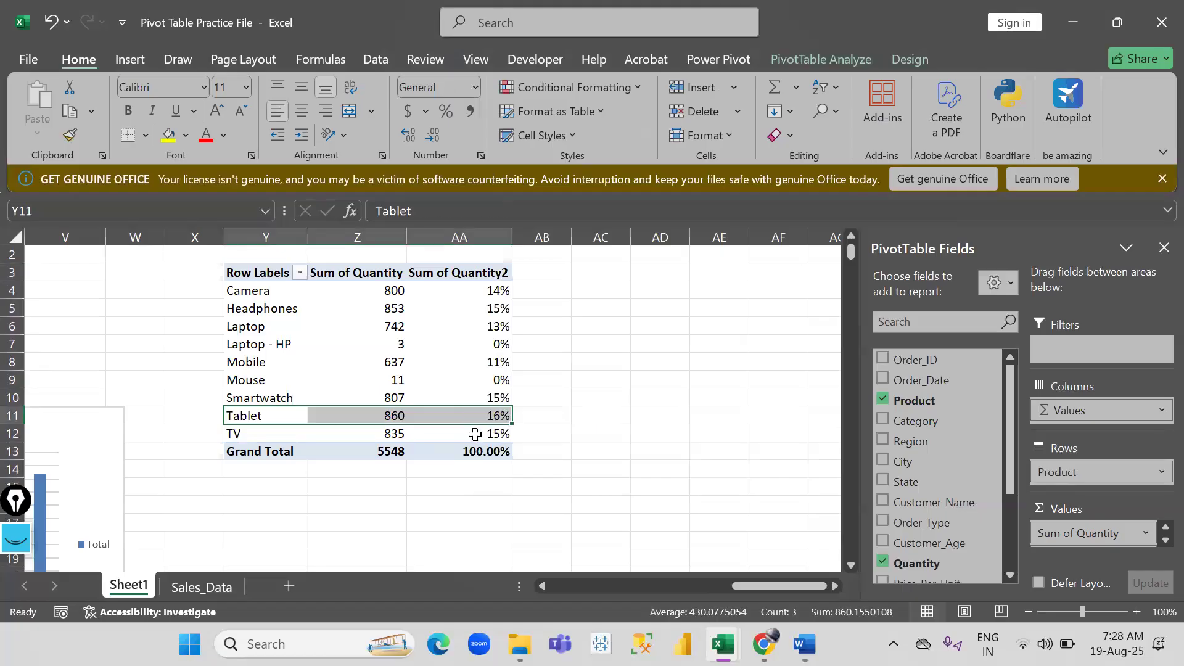
{"action": "left_click", "coordinate": [475, 434]}
Sort the PivotTable by the percentage column from largest to smallest.
{"action": "right_click", "coordinate": [493, 289]}
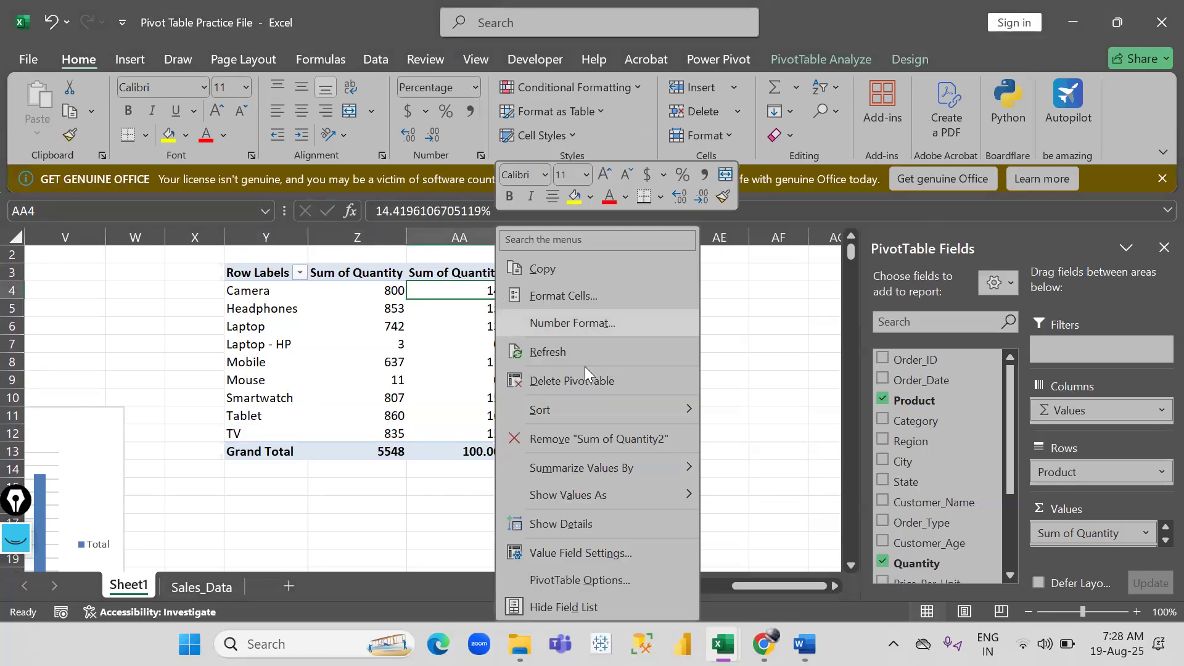
{"action": "mouse_move", "coordinate": [691, 409]}
{"action": "left_click", "coordinate": [765, 437]}
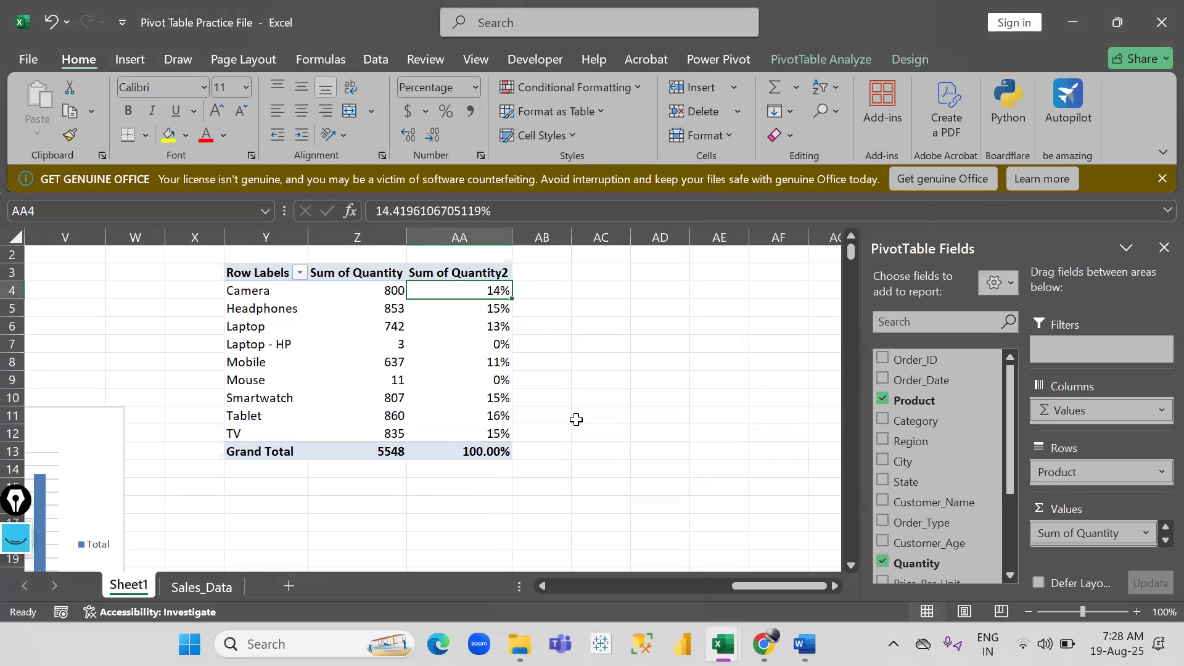
Review the sorted product rows, checking the order of the quantities against their percentages.
{"action": "left_click_drag", "start_coordinate": [278, 298], "coordinate": [498, 285]}
{"action": "left_click_drag", "start_coordinate": [266, 313], "coordinate": [497, 308]}
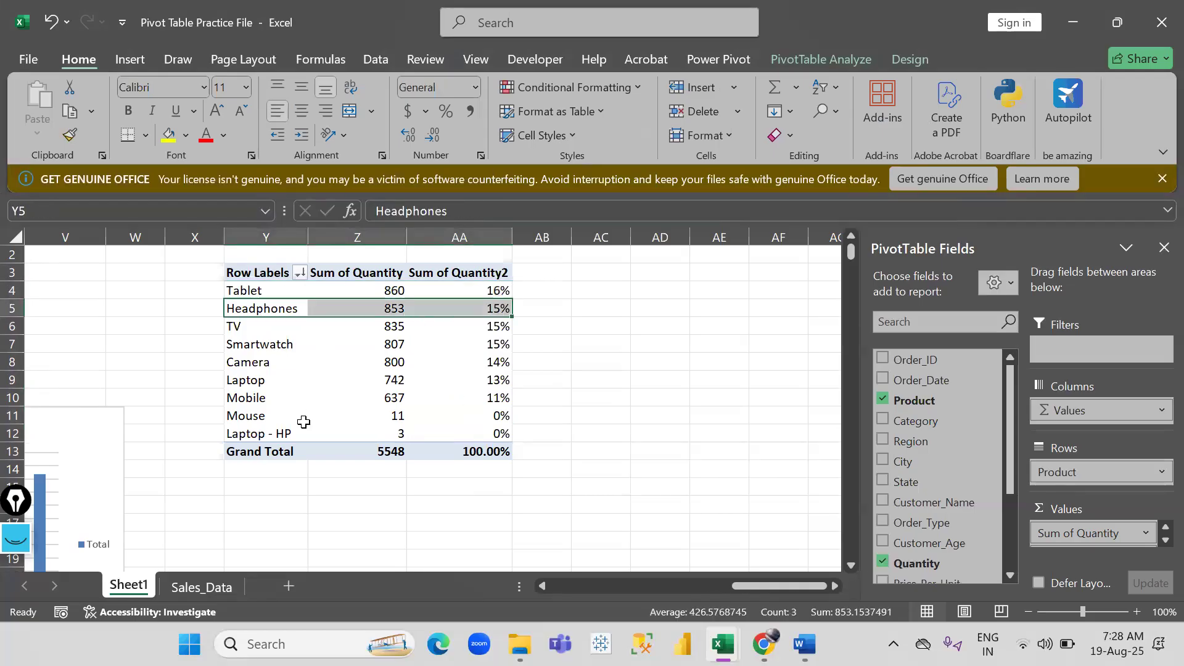
{"action": "left_click_drag", "start_coordinate": [271, 432], "coordinate": [497, 415]}
{"action": "left_click", "coordinate": [484, 347]}
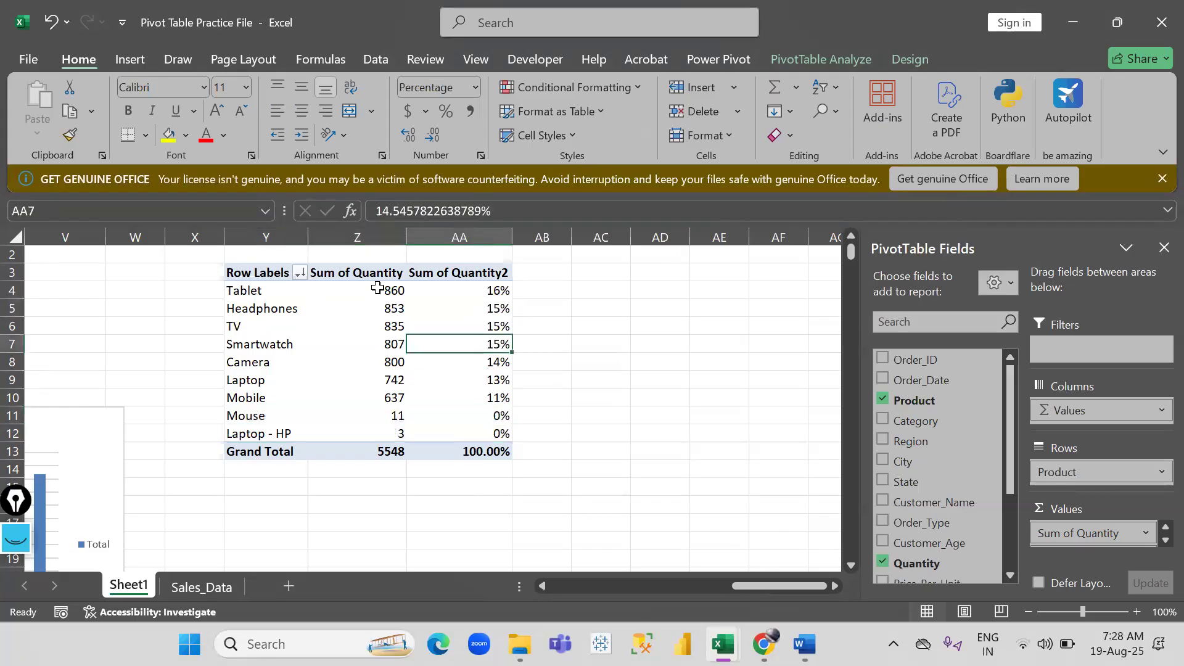
{"action": "left_click_drag", "start_coordinate": [377, 288], "coordinate": [395, 400]}
{"action": "left_click_drag", "start_coordinate": [490, 308], "coordinate": [494, 407]}
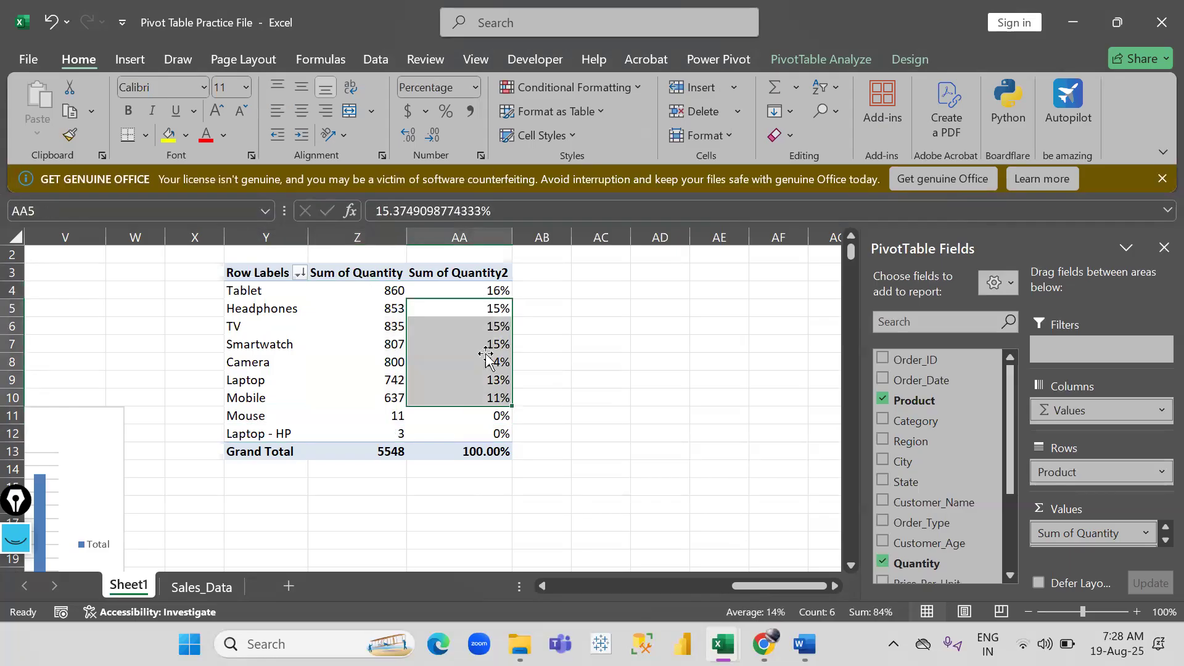
{"action": "left_click", "coordinate": [487, 358]}
Copy the whole sorted PivotTable with the percentage column and paste it at cell AD3.
{"action": "left_click", "coordinate": [265, 321]}
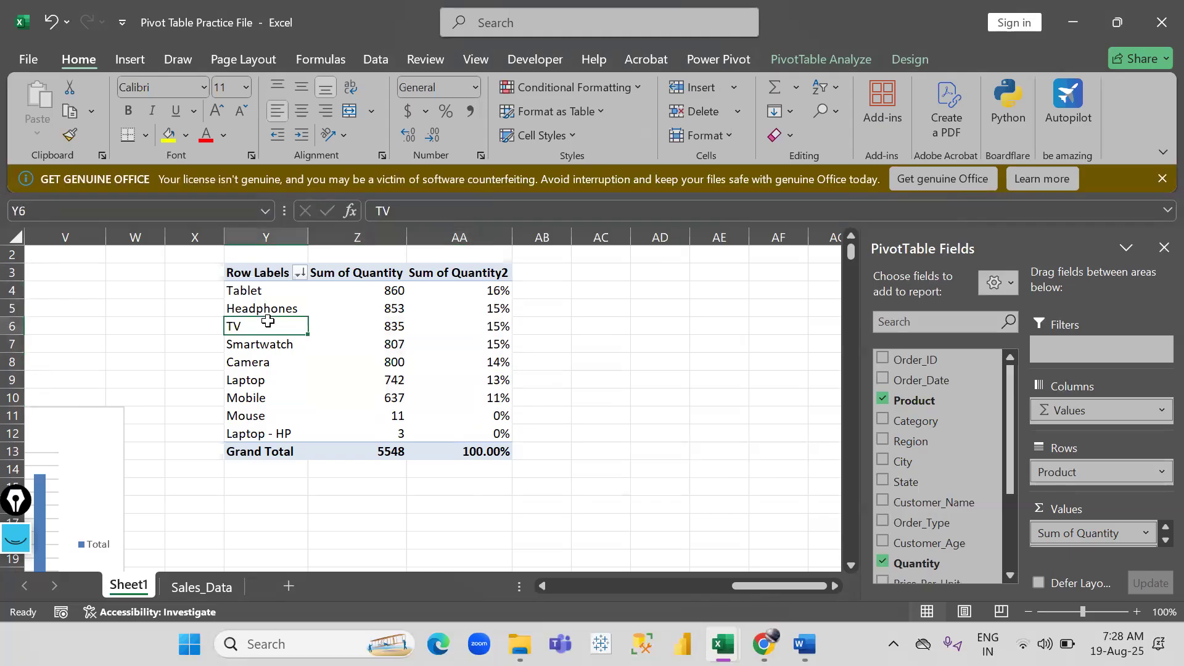
{"action": "key", "text": "ctrl+a"}
{"action": "key", "text": "ctrl+c"}
{"action": "scroll", "coordinate": [447, 327], "scroll_direction": "right", "scroll_amount": 3}
{"action": "scroll", "coordinate": [444, 336], "scroll_direction": "up", "scroll_amount": 1}
{"action": "scroll", "coordinate": [469, 302], "scroll_direction": "right", "scroll_amount": 1}
{"action": "left_click", "coordinate": [460, 294]}
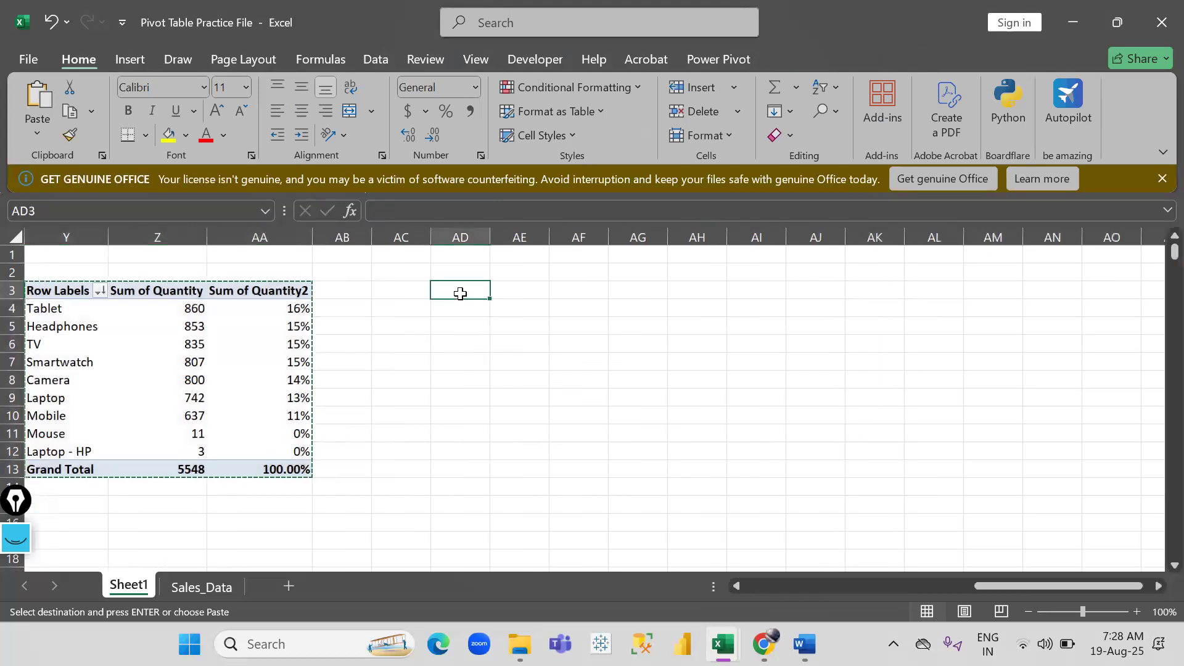
{"action": "key", "text": "Return"}
Show the second quantity field of the PivotTable at AD3 as % of Column Total.
{"action": "scroll", "coordinate": [462, 302], "scroll_direction": "right", "scroll_amount": 2}
{"action": "scroll", "coordinate": [464, 311], "scroll_direction": "left", "scroll_amount": 1}
{"action": "left_click", "coordinate": [499, 320]}
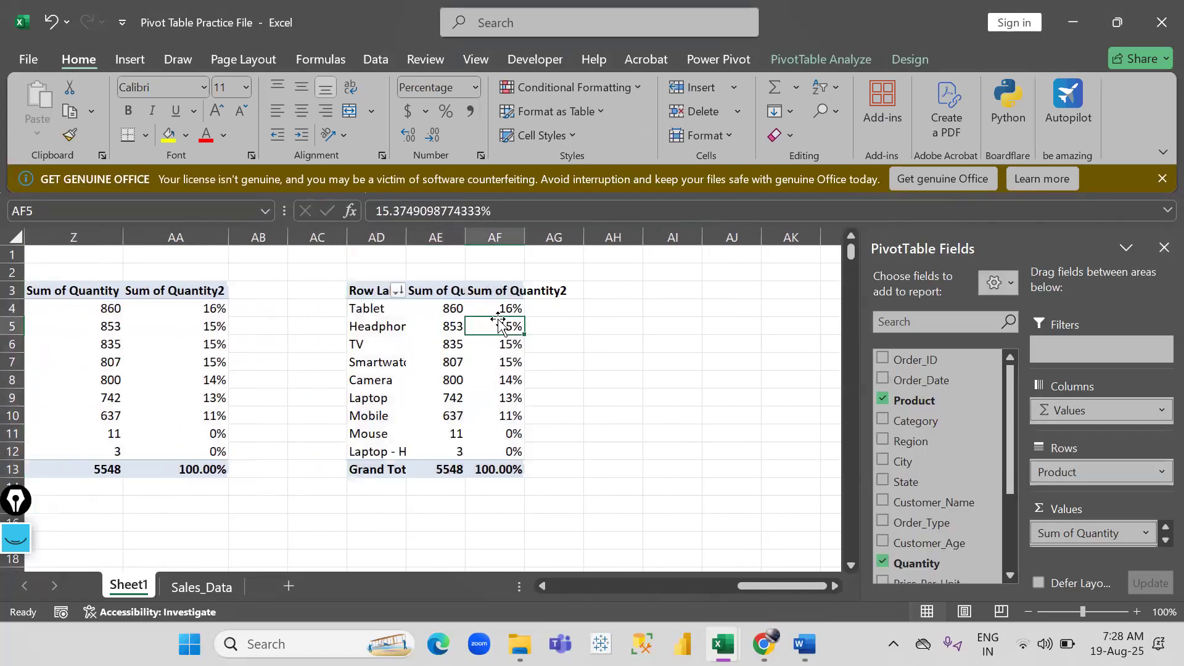
{"action": "left_click_drag", "start_coordinate": [501, 308], "coordinate": [508, 417]}
{"action": "left_click", "coordinate": [507, 359]}
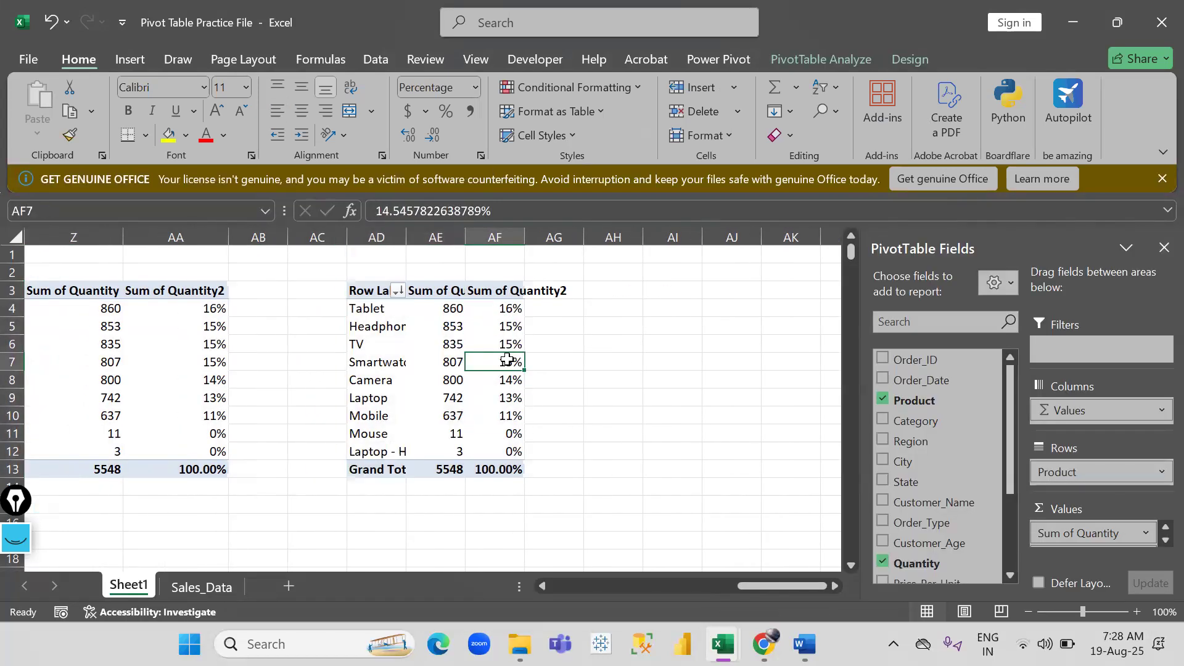
{"action": "right_click", "coordinate": [507, 360]}
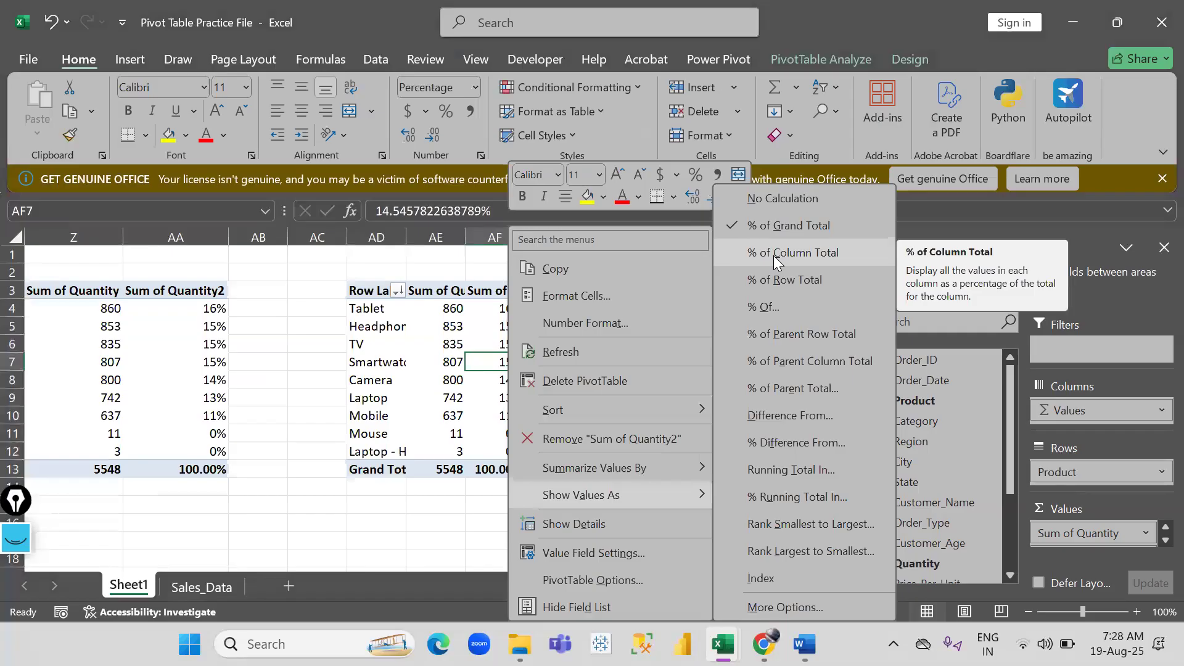
{"action": "left_click", "coordinate": [774, 255]}
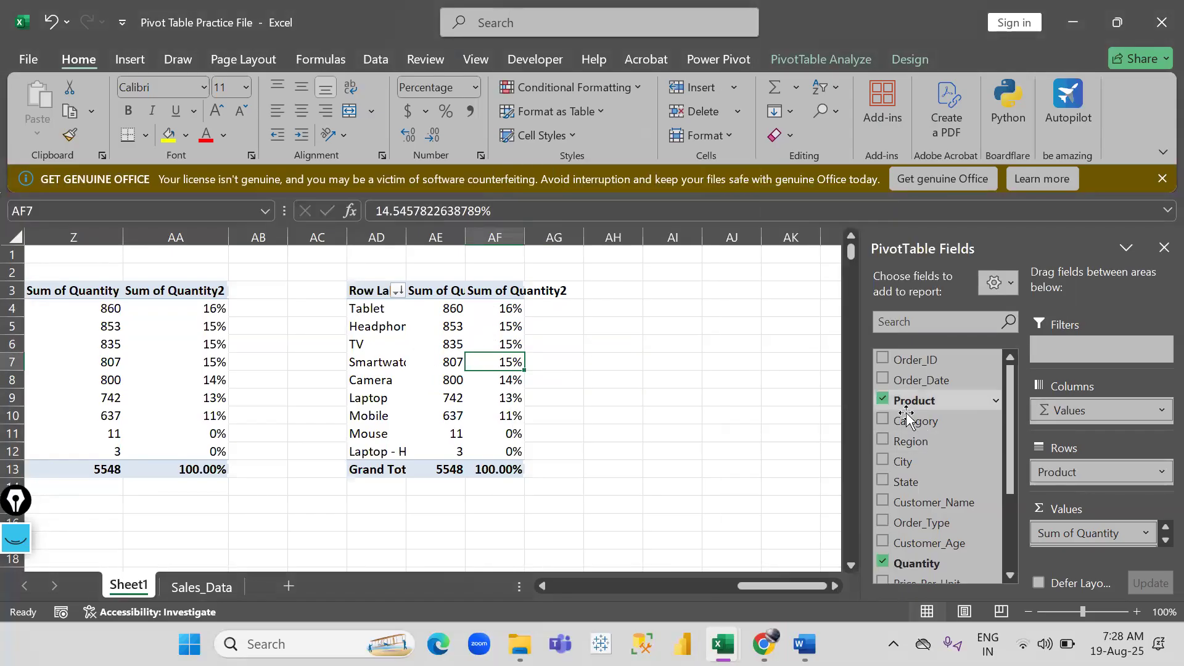
Remove the second quantity value field from the PivotTable at AD3 and add Region as its column field.
{"action": "left_click", "coordinate": [1165, 540]}
{"action": "left_click_drag", "start_coordinate": [1085, 534], "coordinate": [802, 487]}
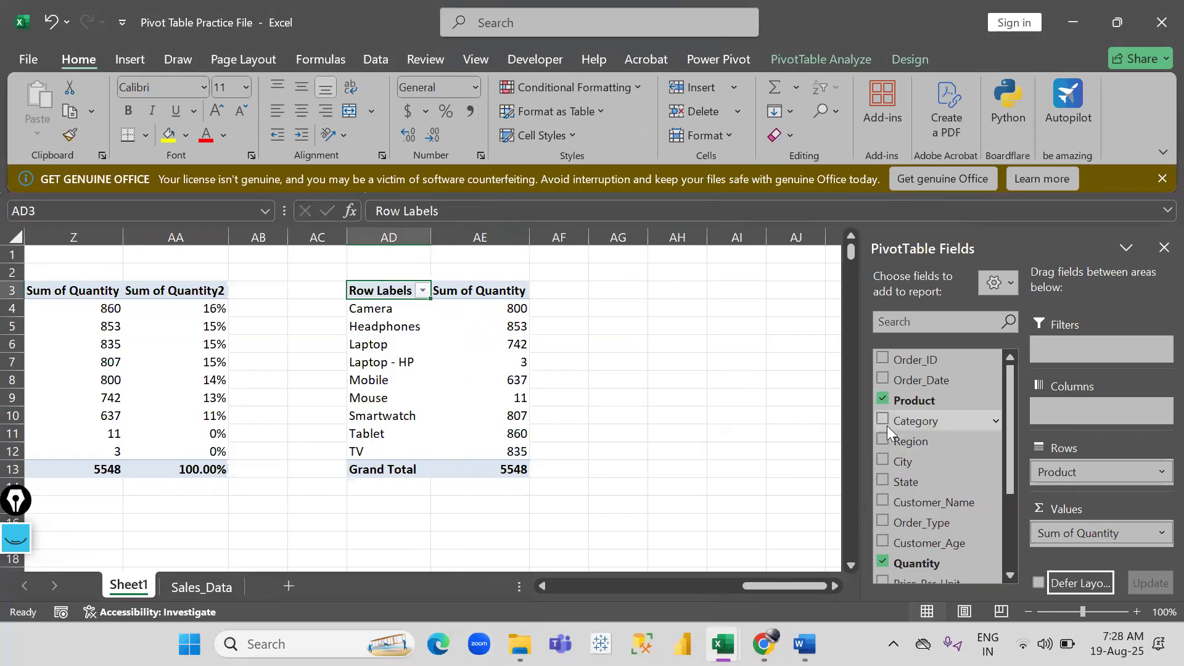
{"action": "left_click_drag", "start_coordinate": [910, 441], "coordinate": [1081, 410]}
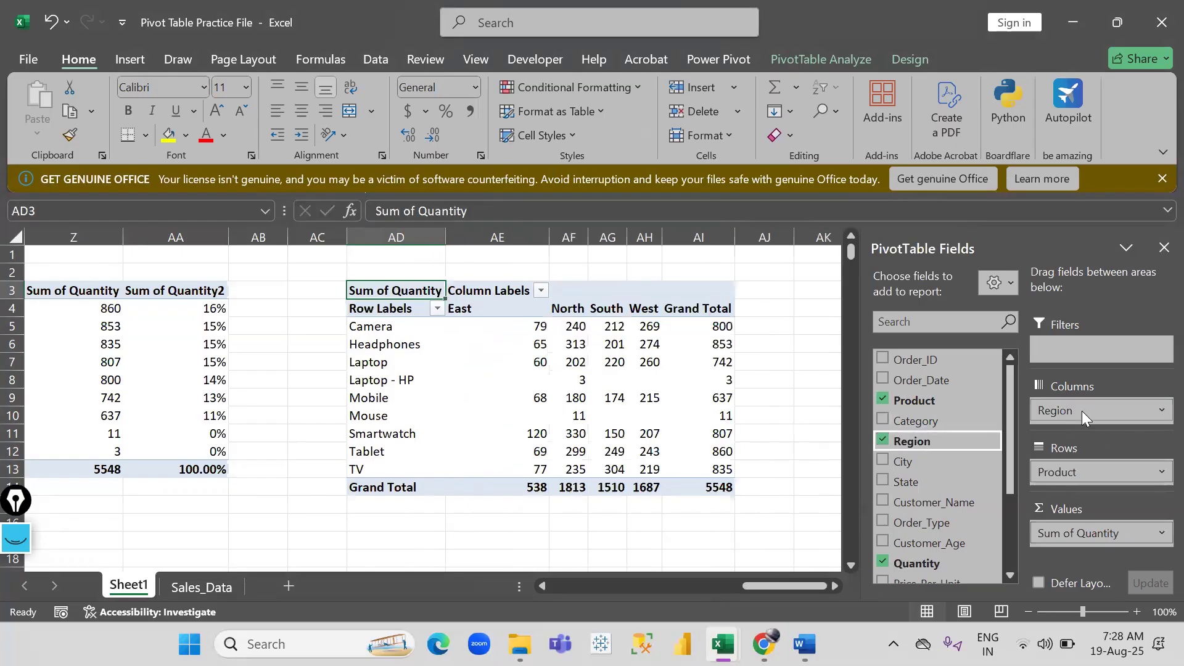
Show the quantity values of the product-by-region PivotTable at AD3 as % of Column Total.
{"action": "left_click_drag", "start_coordinate": [516, 325], "coordinate": [679, 325]}
{"action": "left_click", "coordinate": [584, 380]}
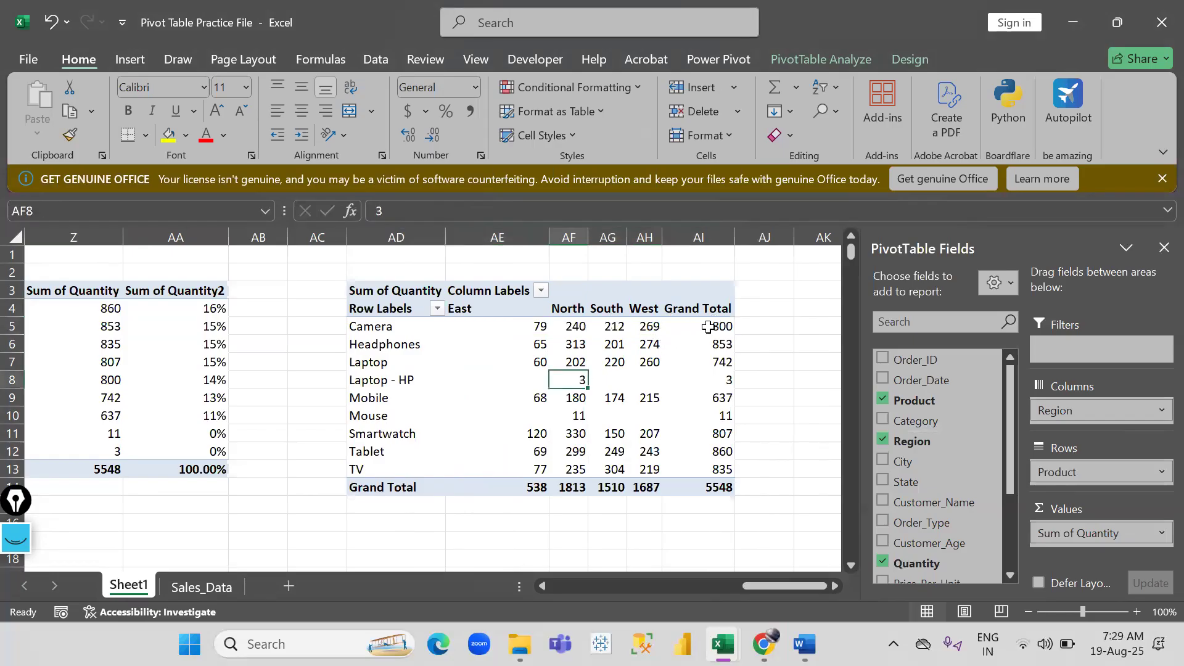
{"action": "right_click", "coordinate": [607, 337]}
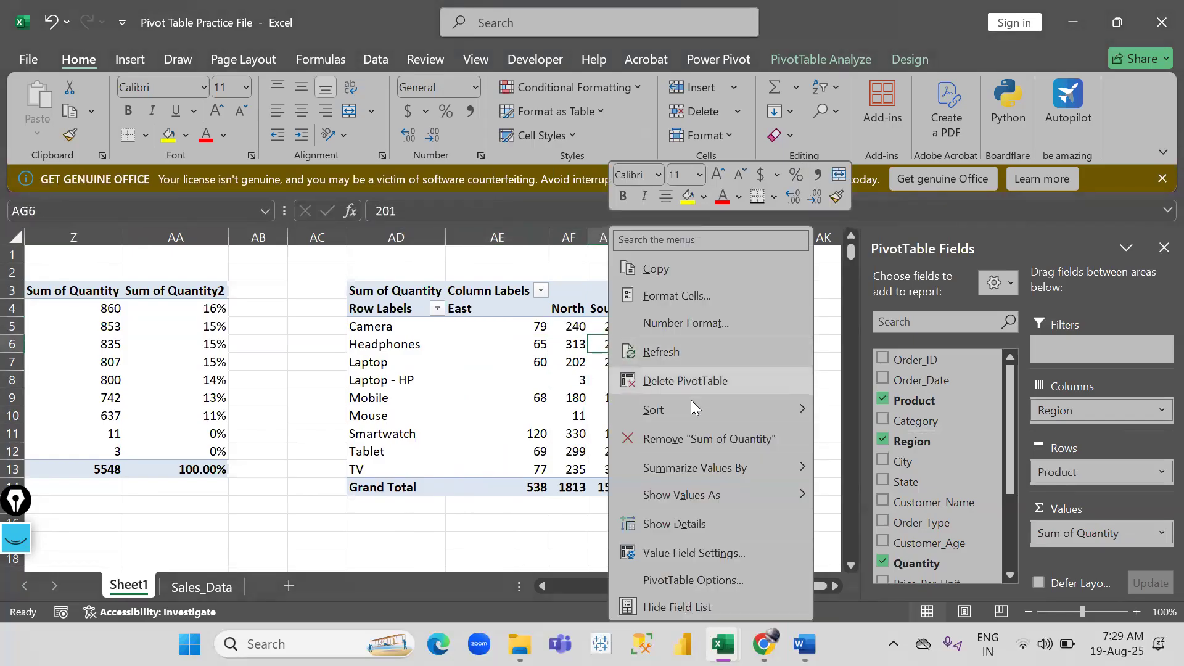
{"action": "mouse_move", "coordinate": [692, 402]}
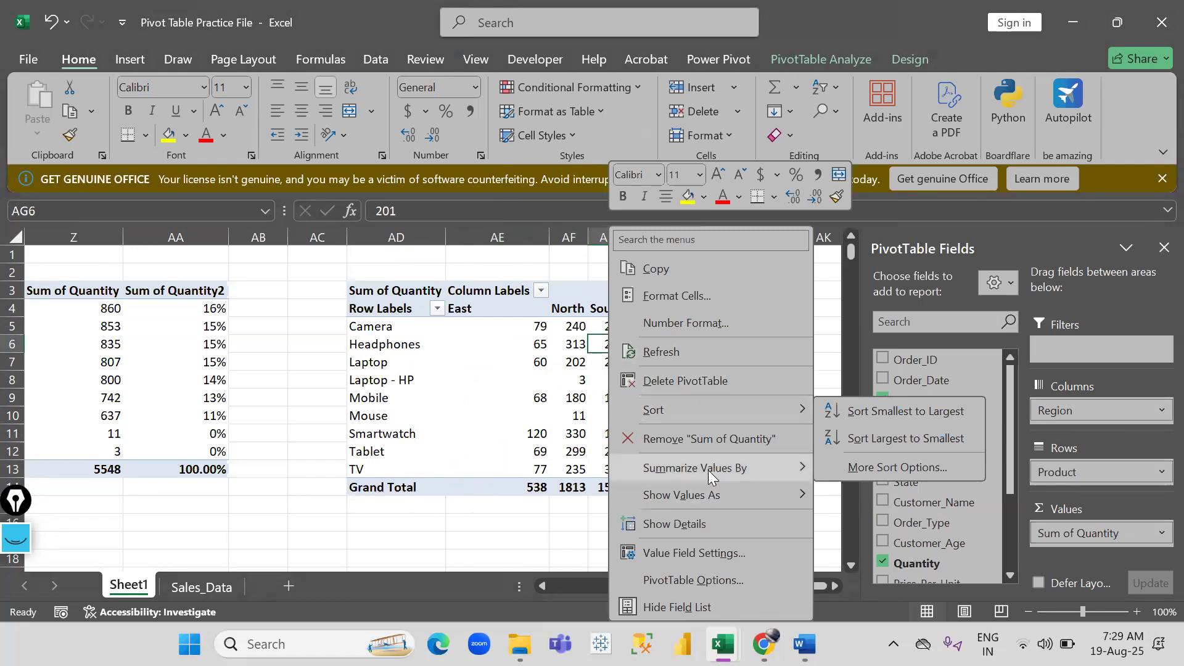
{"action": "mouse_move", "coordinate": [708, 470]}
{"action": "mouse_move", "coordinate": [709, 496]}
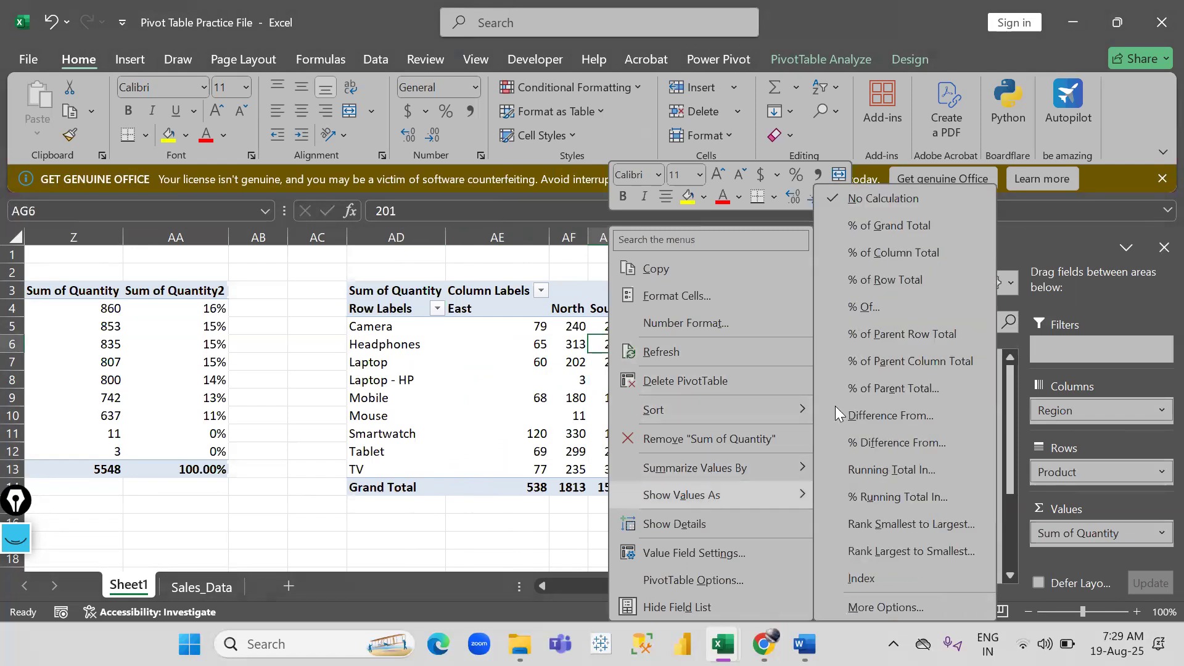
{"action": "left_click", "coordinate": [908, 252]}
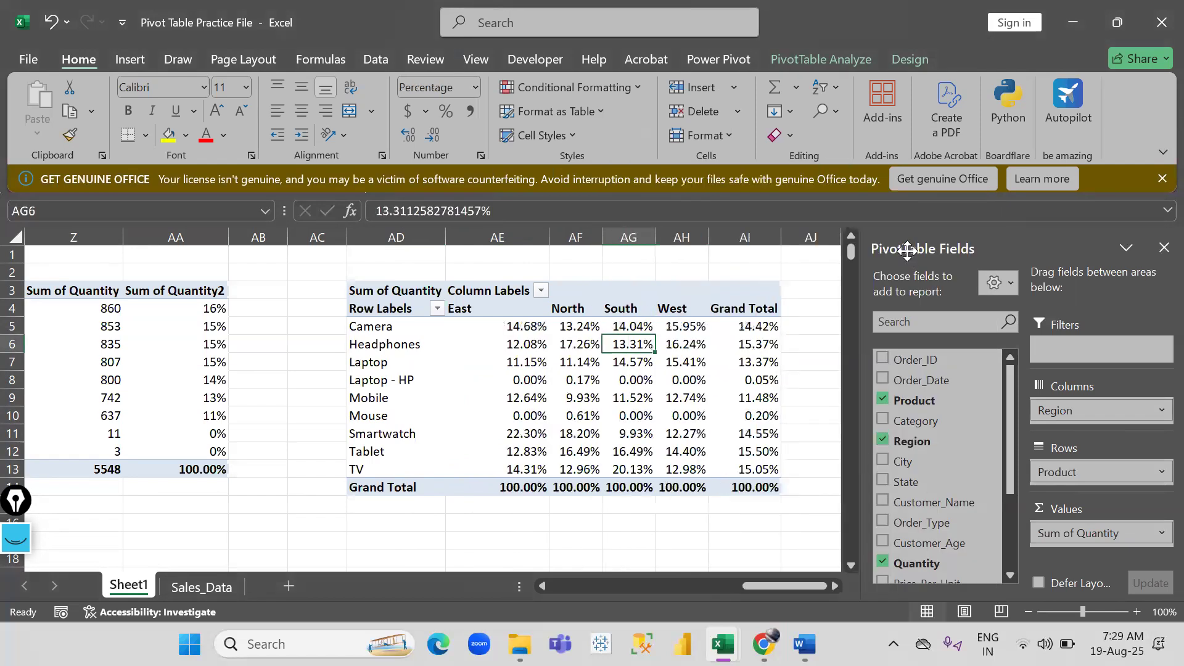
{"action": "scroll", "coordinate": [751, 368], "scroll_direction": "down", "scroll_amount": 1}
{"action": "scroll", "coordinate": [752, 367], "scroll_direction": "up", "scroll_amount": 1}
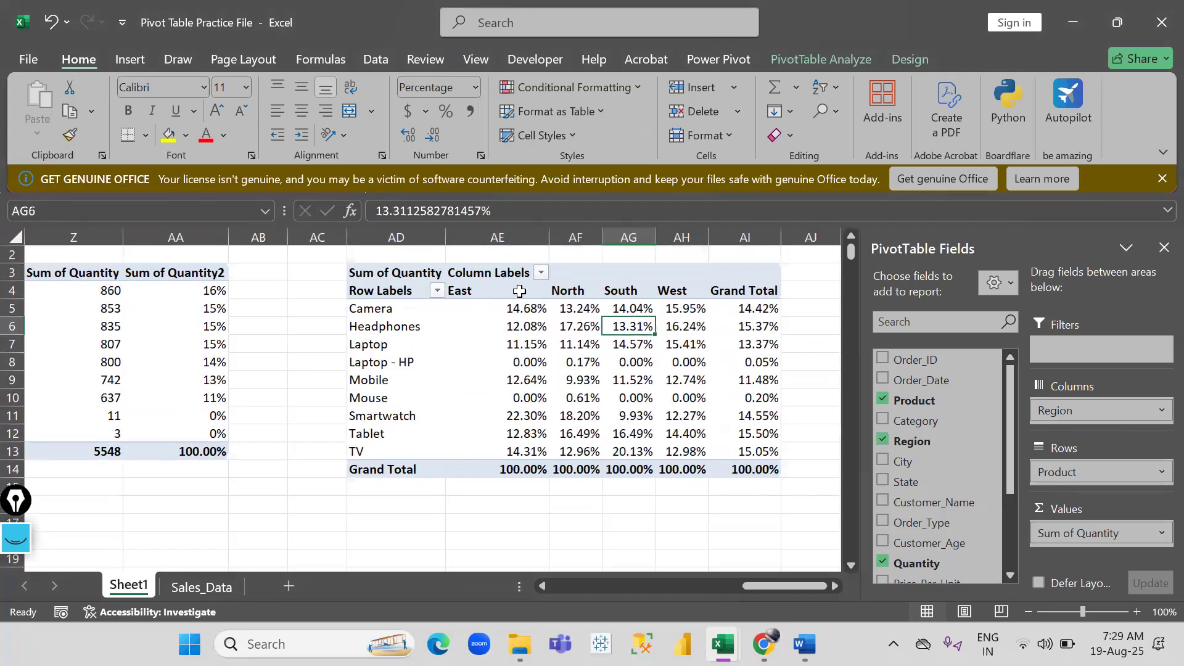
Examine the product percentages down each region column against the column's grand total in the PivotTable at AD3.
{"action": "left_click_drag", "start_coordinate": [516, 307], "coordinate": [521, 449]}
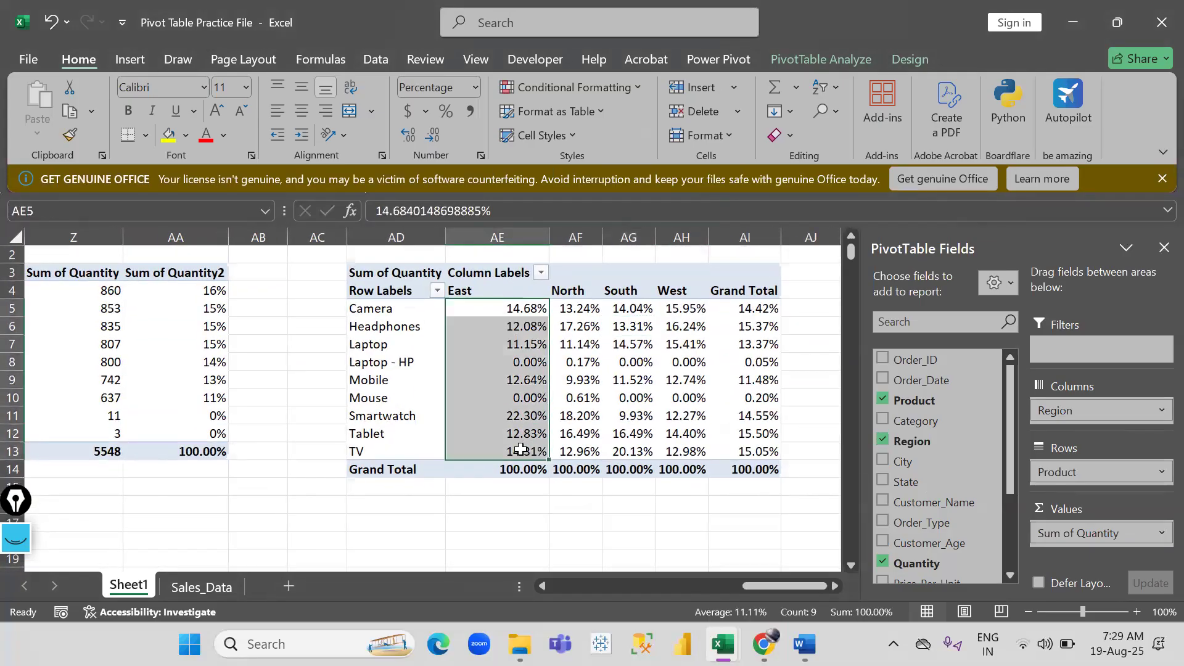
{"action": "left_click", "coordinate": [516, 470]}
{"action": "left_click_drag", "start_coordinate": [586, 306], "coordinate": [593, 447]}
{"action": "left_click_drag", "start_coordinate": [625, 303], "coordinate": [645, 435]}
{"action": "left_click_drag", "start_coordinate": [697, 335], "coordinate": [715, 395]}
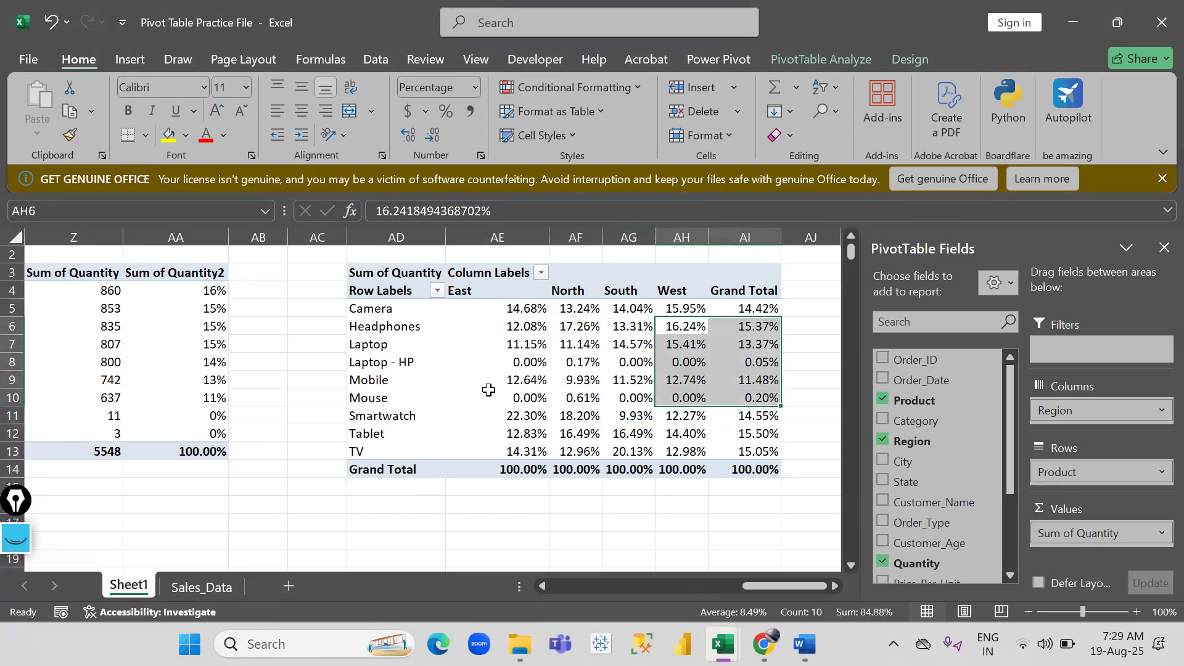
{"action": "left_click_drag", "start_coordinate": [512, 306], "coordinate": [524, 441]}
{"action": "left_click_drag", "start_coordinate": [581, 332], "coordinate": [583, 387]}
{"action": "left_click_drag", "start_coordinate": [509, 313], "coordinate": [518, 441]}
{"action": "left_click", "coordinate": [517, 468]}
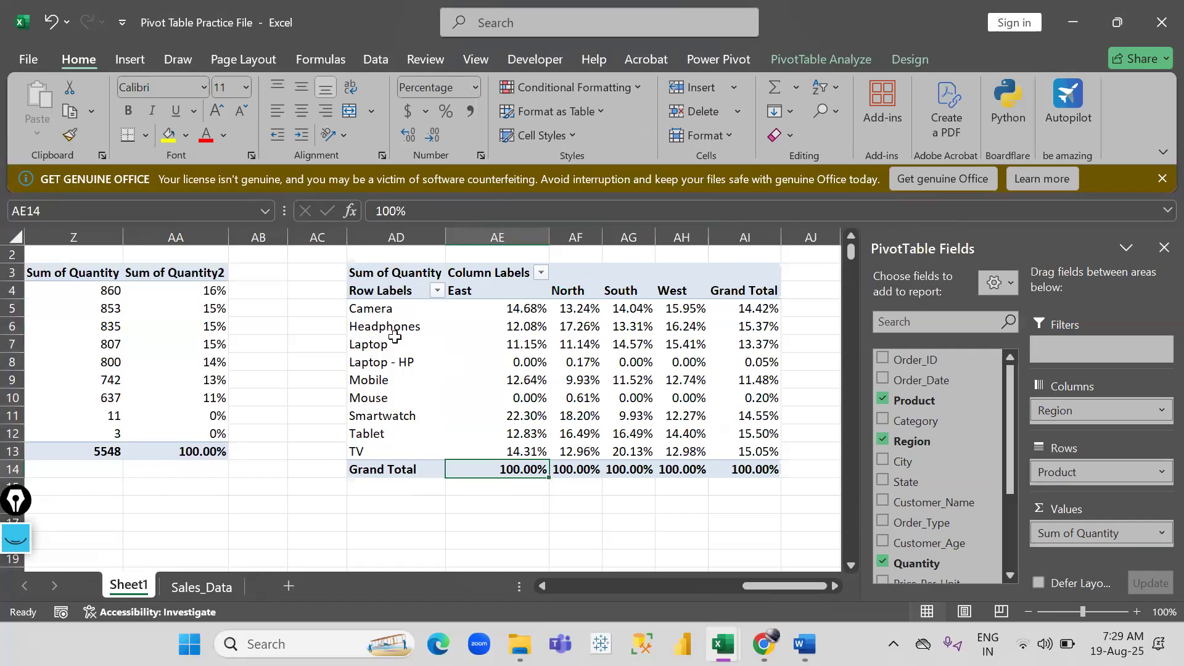
{"action": "left_click_drag", "start_coordinate": [520, 306], "coordinate": [525, 419]}
{"action": "left_click_drag", "start_coordinate": [598, 336], "coordinate": [605, 365]}
Copy the whole product-by-region PivotTable at AD3 and paste it at cell AL3.
{"action": "left_click", "coordinate": [458, 366]}
{"action": "key", "text": "ctrl+a"}
{"action": "key", "text": "ctrl+c"}
{"action": "scroll", "coordinate": [641, 296], "scroll_direction": "right", "scroll_amount": 4}
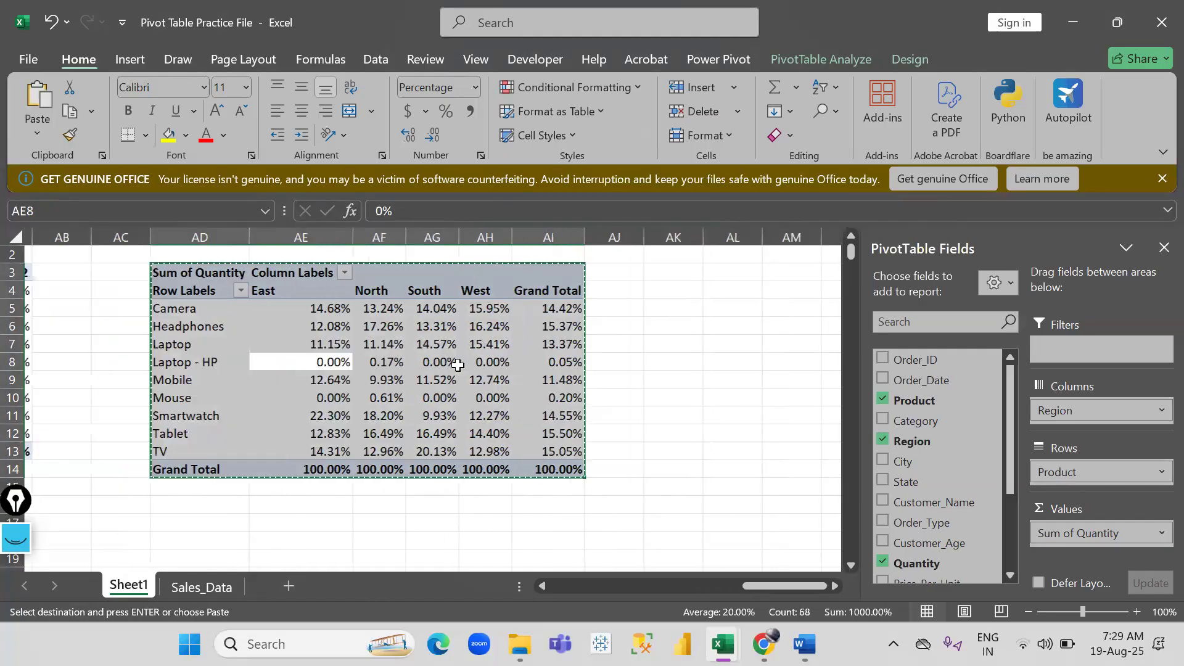
{"action": "left_click", "coordinate": [640, 270]}
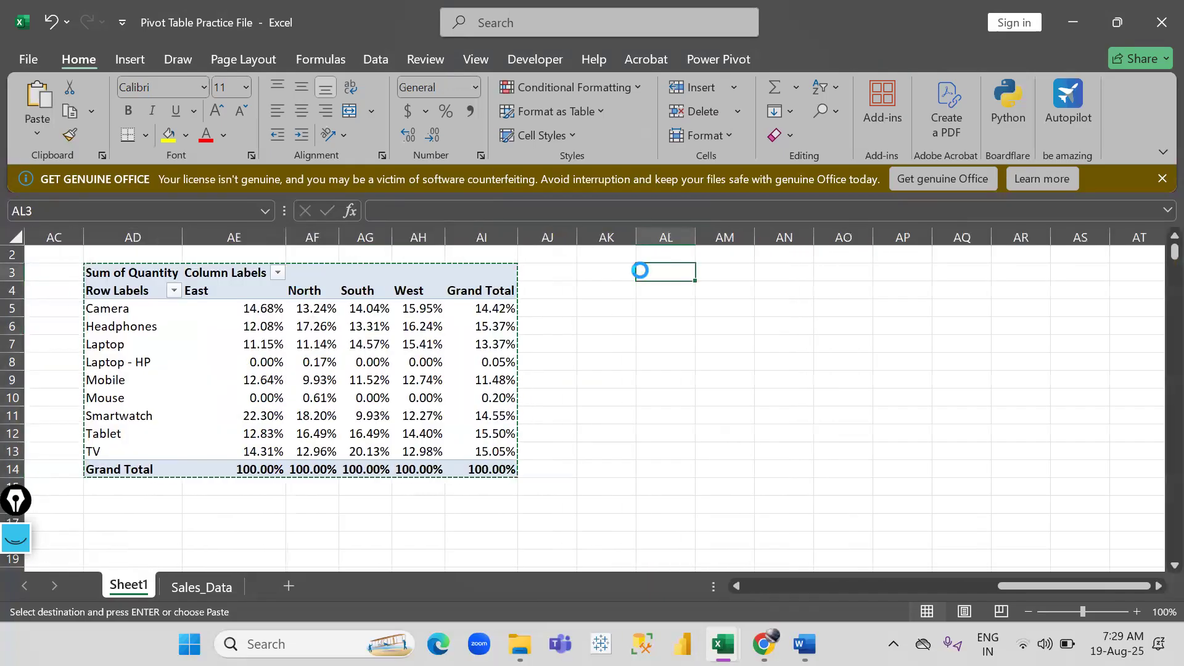
{"action": "key", "text": "Return"}
Show the quantity values of the PivotTable at AL3 as % of Row Total.
{"action": "scroll", "coordinate": [640, 270], "scroll_direction": "right", "scroll_amount": 1}
{"action": "left_click", "coordinate": [505, 349]}
{"action": "left_click", "coordinate": [471, 323]}
{"action": "right_click", "coordinate": [471, 324]}
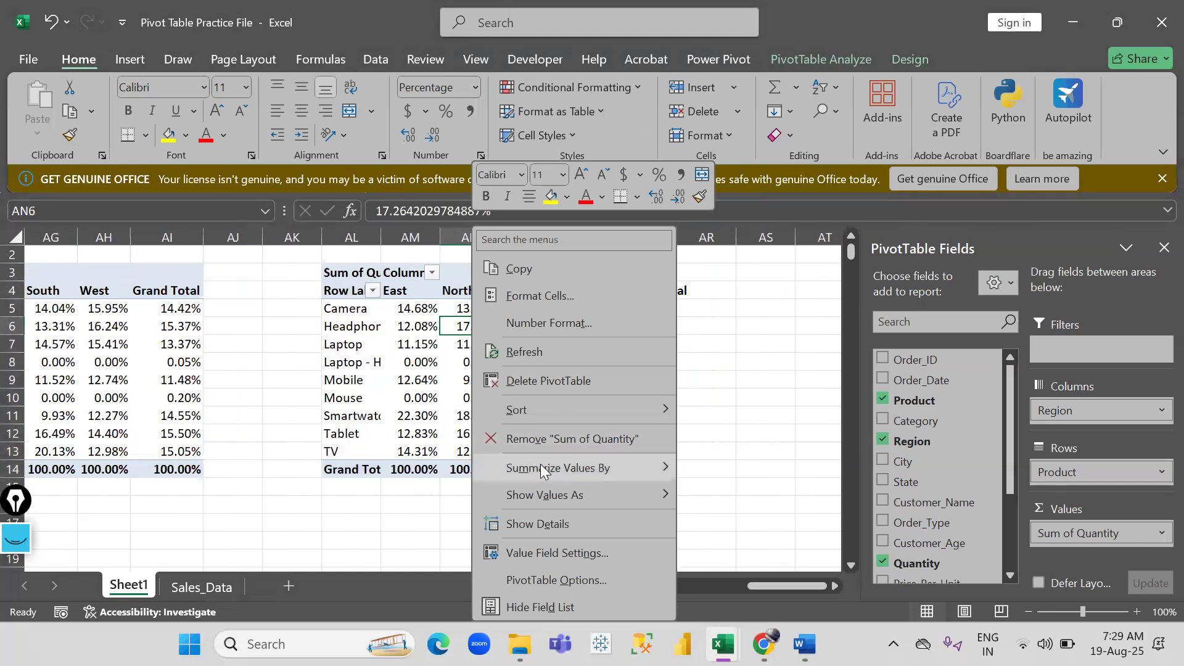
{"action": "mouse_move", "coordinate": [541, 464]}
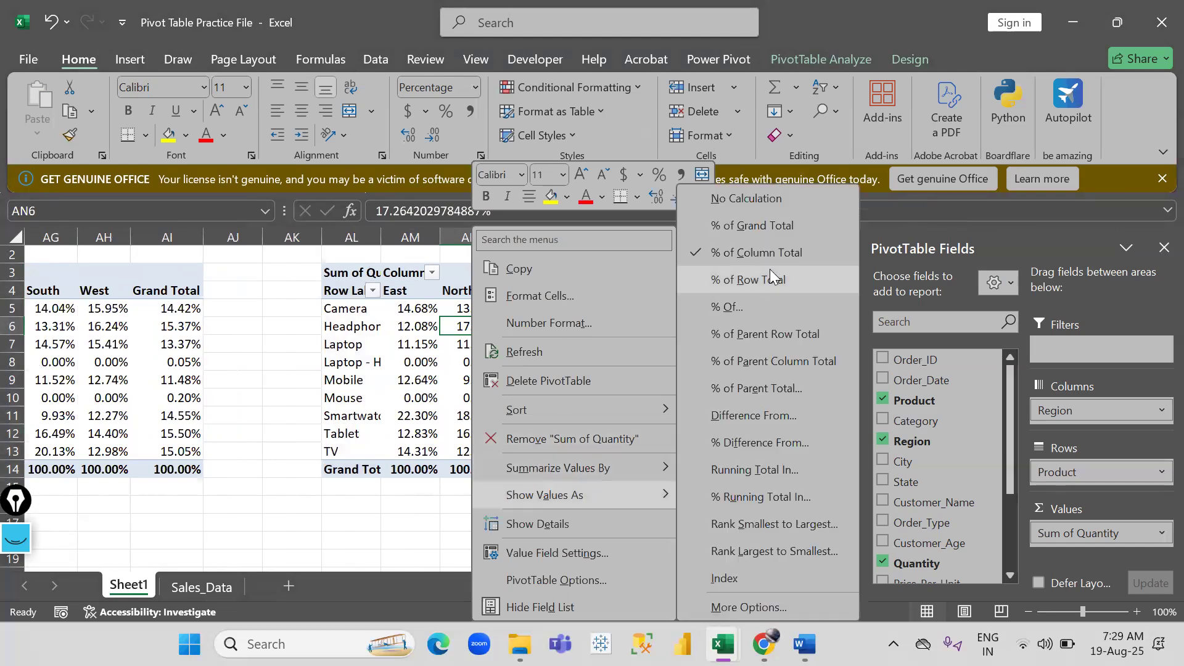
{"action": "left_click", "coordinate": [753, 282]}
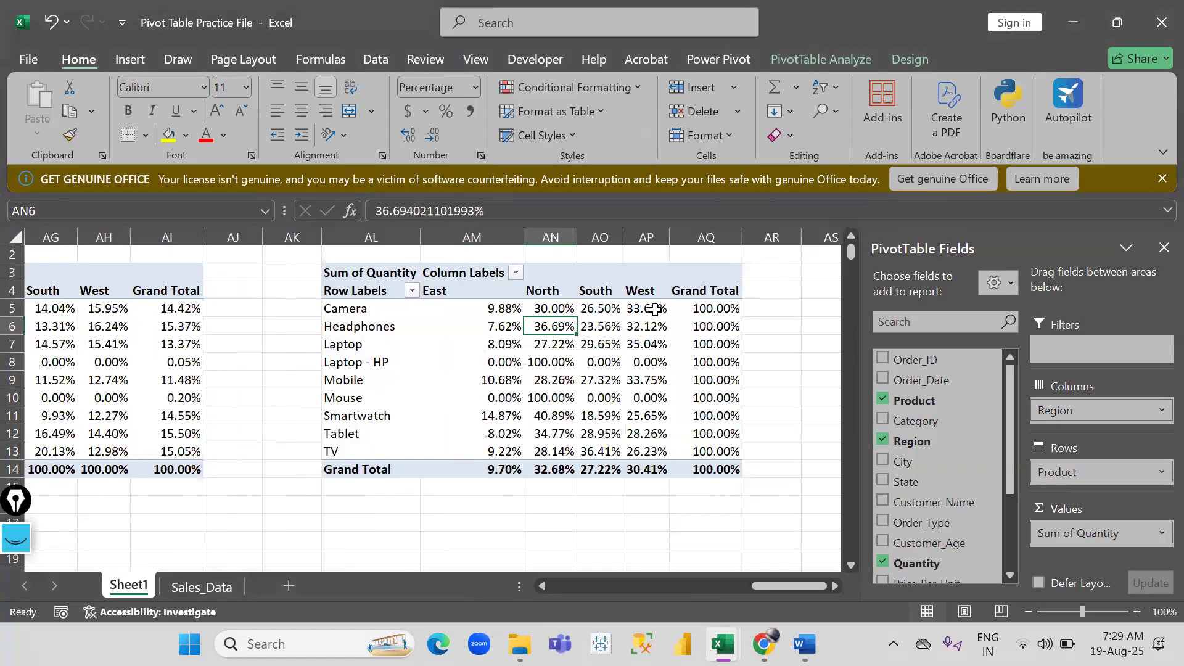
Examine how the region percentages add up across the product rows at AL3, compared with the column percentages of the neighbouring PivotTable.
{"action": "left_click", "coordinate": [493, 362]}
{"action": "left_click", "coordinate": [356, 311]}
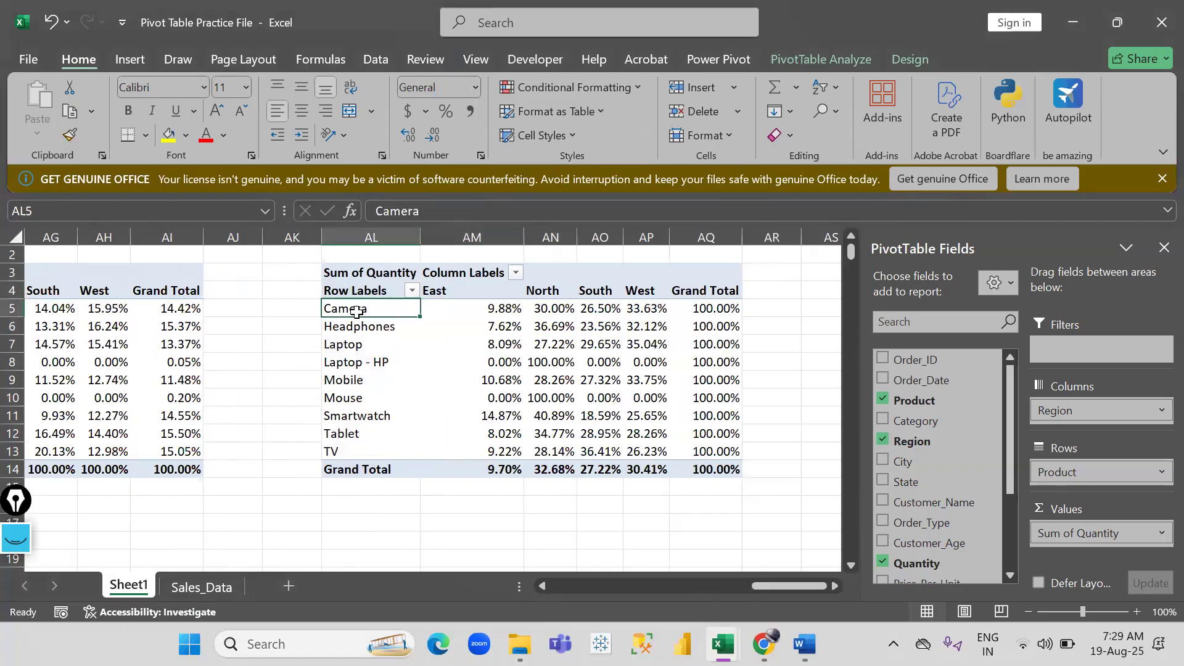
{"action": "left_click_drag", "start_coordinate": [460, 313], "coordinate": [646, 309]}
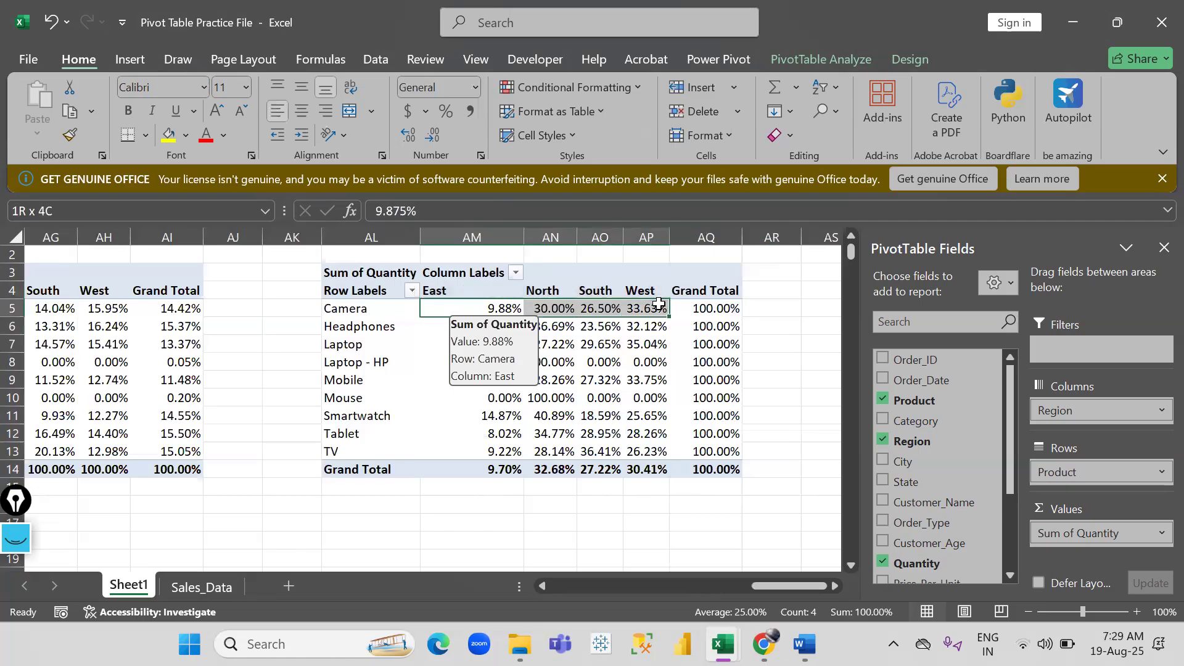
{"action": "left_click_drag", "start_coordinate": [179, 327], "coordinate": [179, 434]}
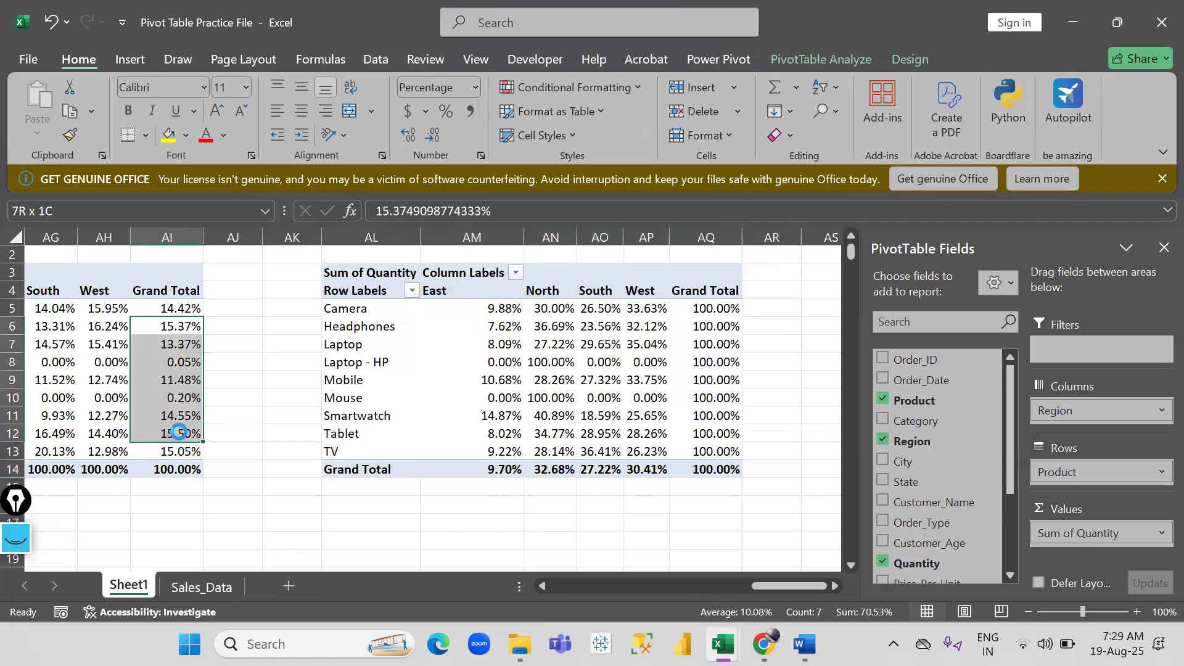
{"action": "left_click_drag", "start_coordinate": [493, 312], "coordinate": [675, 307]}
{"action": "left_click_drag", "start_coordinate": [475, 361], "coordinate": [668, 344]}
{"action": "left_click_drag", "start_coordinate": [486, 426], "coordinate": [655, 418]}
Copy the whole PivotTable at AL3 and paste it at cell AS3.
{"action": "left_click", "coordinate": [558, 380]}
{"action": "key", "text": "ctrl+a"}
{"action": "key", "text": "ctrl+c"}
{"action": "scroll", "coordinate": [566, 371], "scroll_direction": "right", "scroll_amount": 5}
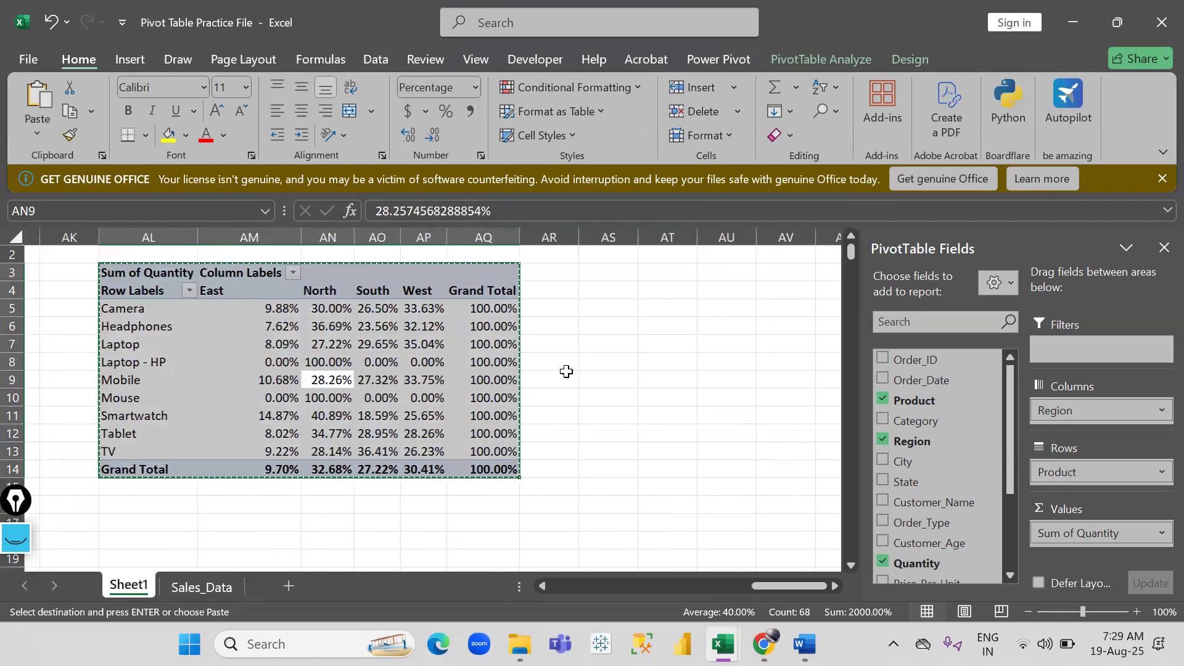
{"action": "key", "text": "ctrl+v"}
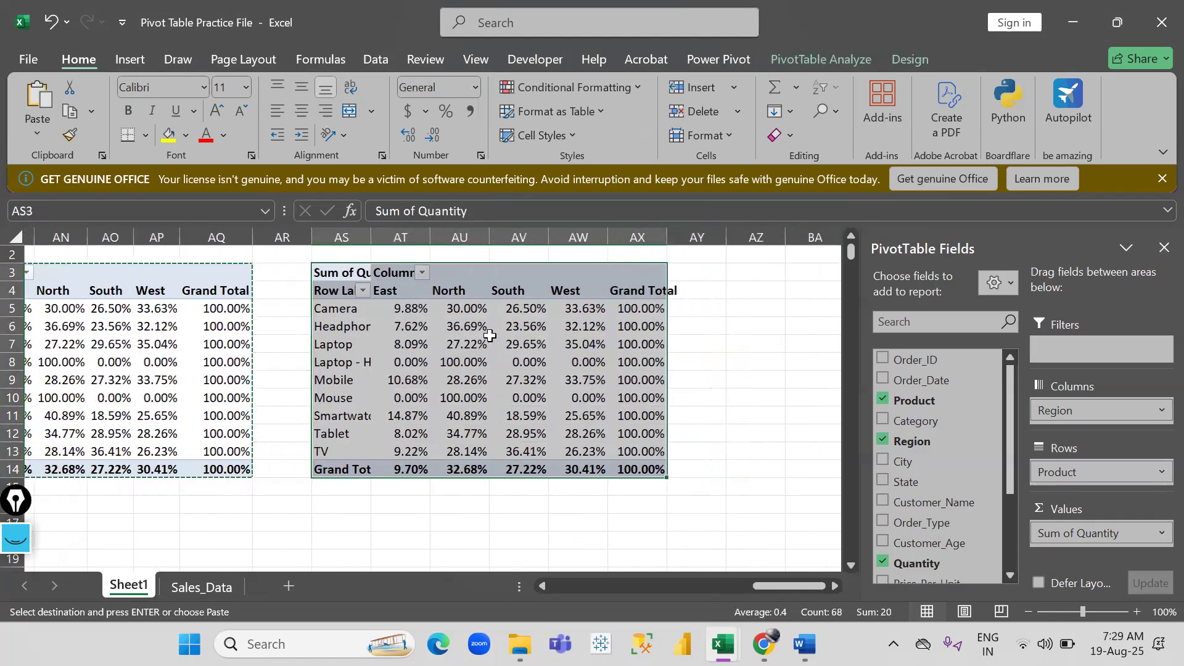
Check the % Of calculation option for the PivotTable at AS3 and the products that could serve as its base item.
{"action": "left_click", "coordinate": [453, 331]}
{"action": "right_click", "coordinate": [453, 331]}
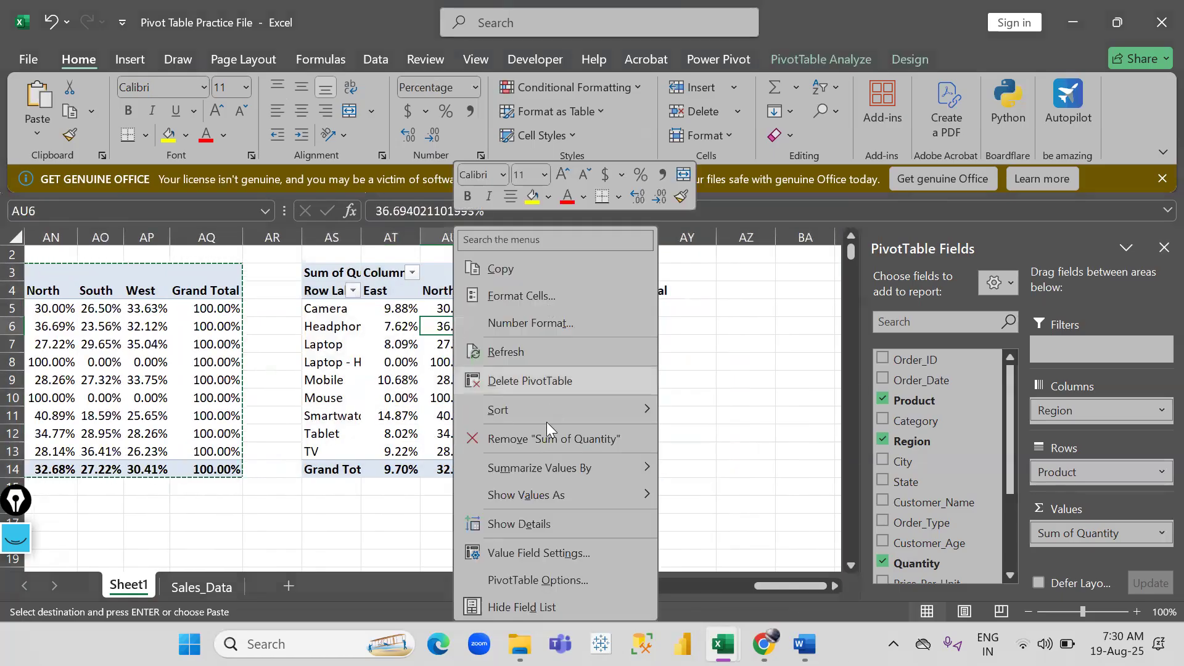
{"action": "mouse_move", "coordinate": [544, 490]}
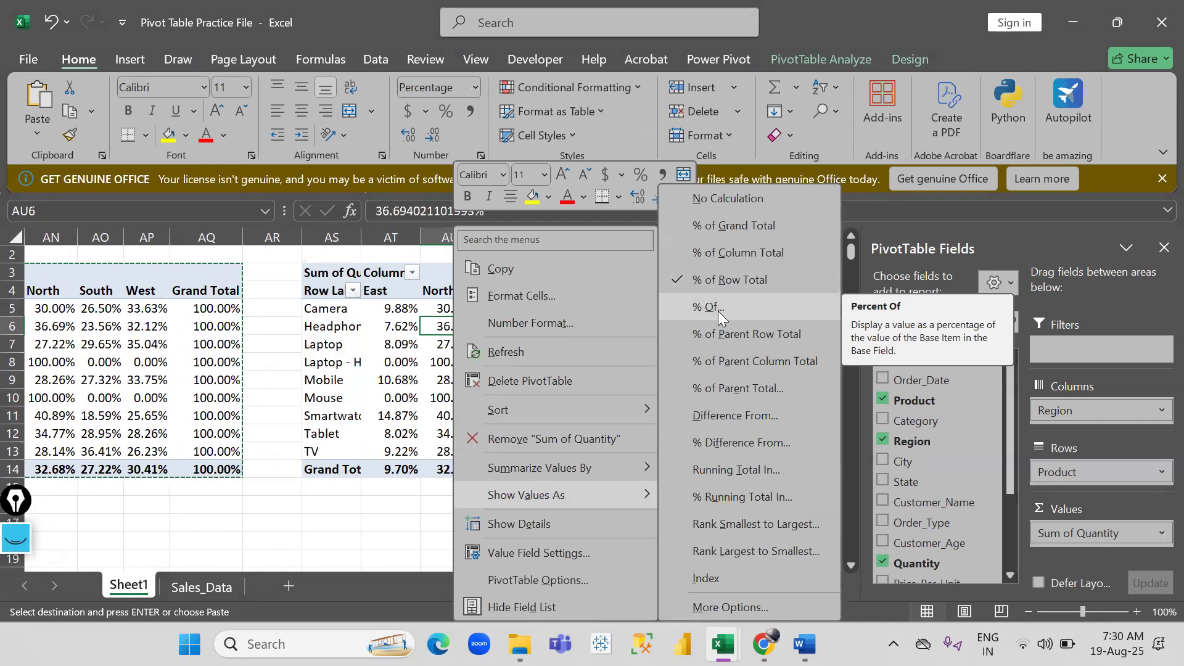
{"action": "left_click", "coordinate": [406, 371]}
{"action": "left_click_drag", "start_coordinate": [328, 308], "coordinate": [339, 453]}
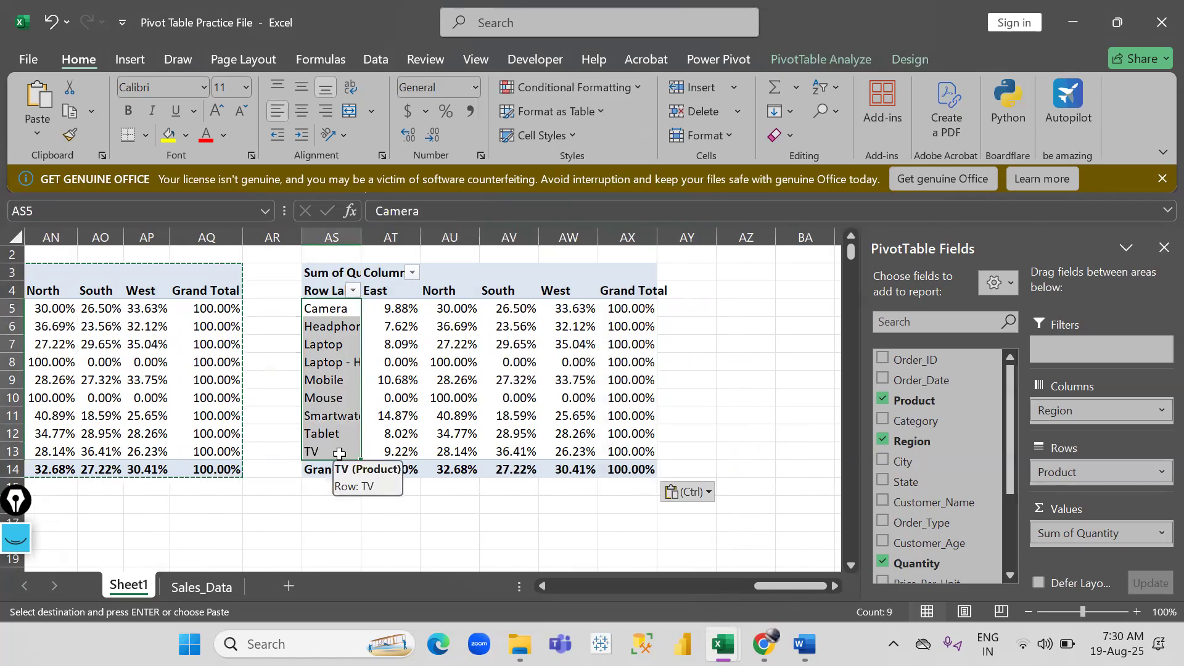
{"action": "left_click", "coordinate": [324, 380]}
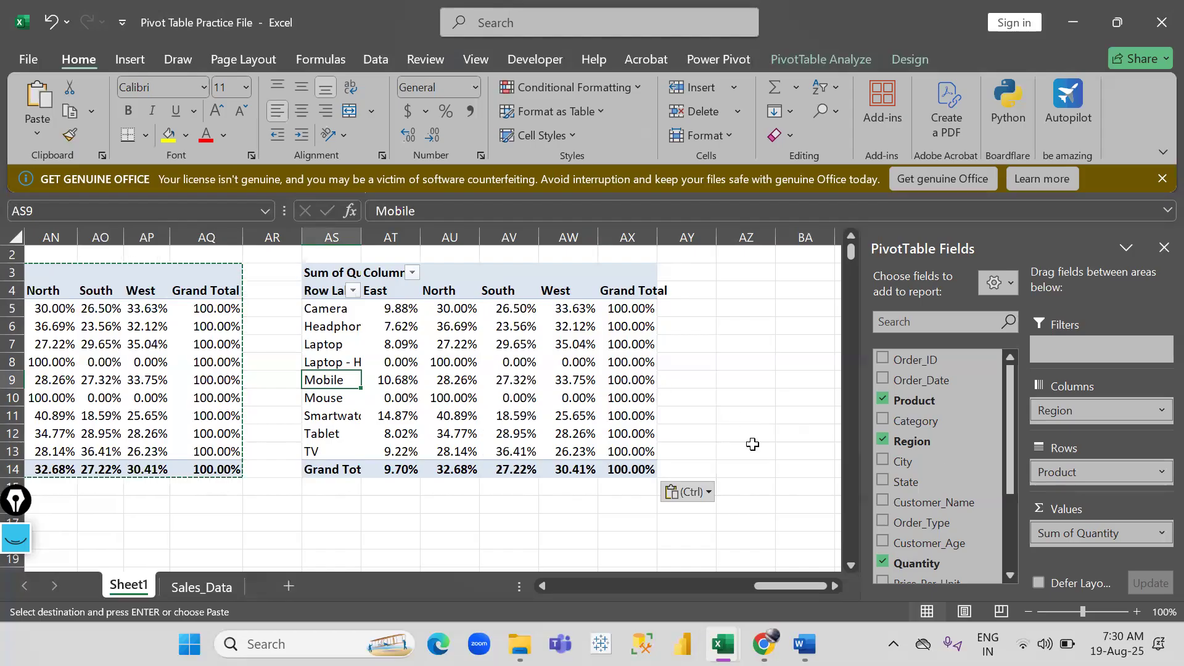
Remove Region from the PivotTable at AS3 and show its quantities as % Of with base field Product and base item Headphones.
{"action": "left_click_drag", "start_coordinate": [1076, 411], "coordinate": [806, 430]}
{"action": "left_click", "coordinate": [457, 313]}
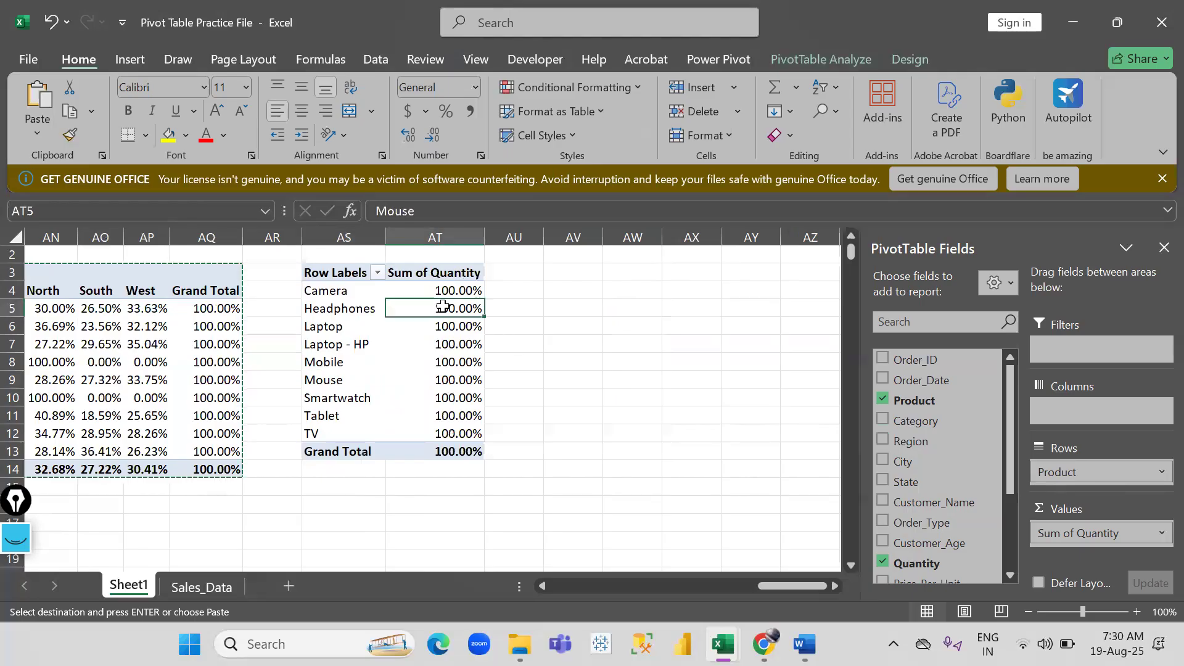
{"action": "right_click", "coordinate": [445, 312]}
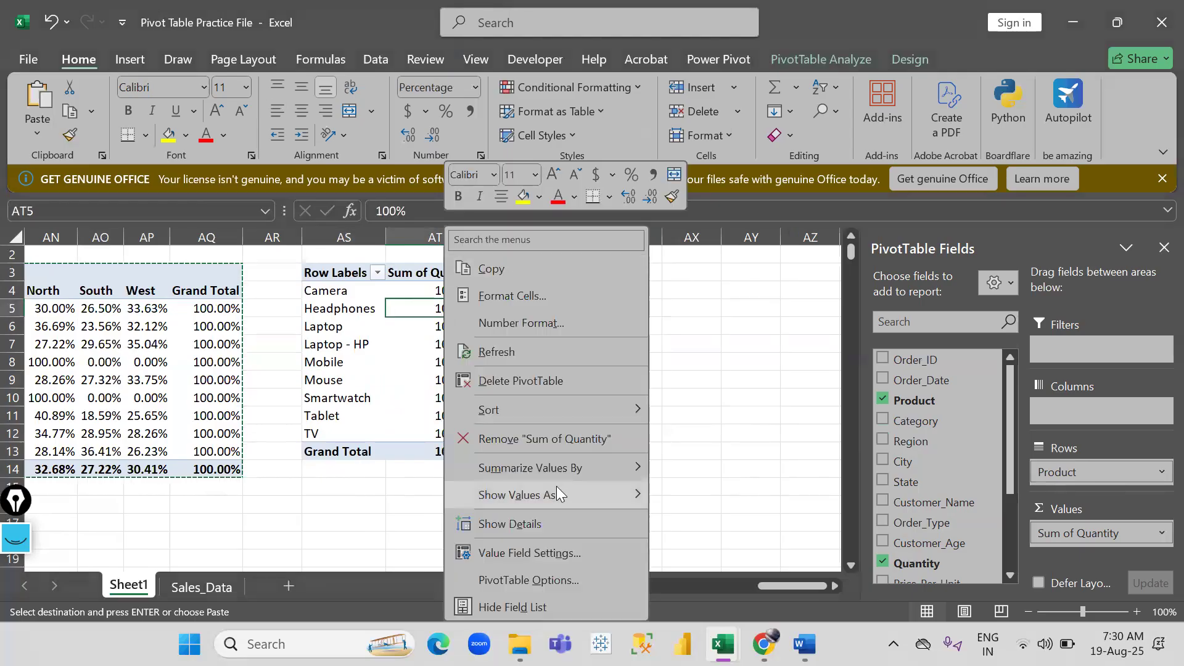
{"action": "mouse_move", "coordinate": [556, 486]}
{"action": "left_click", "coordinate": [707, 306]}
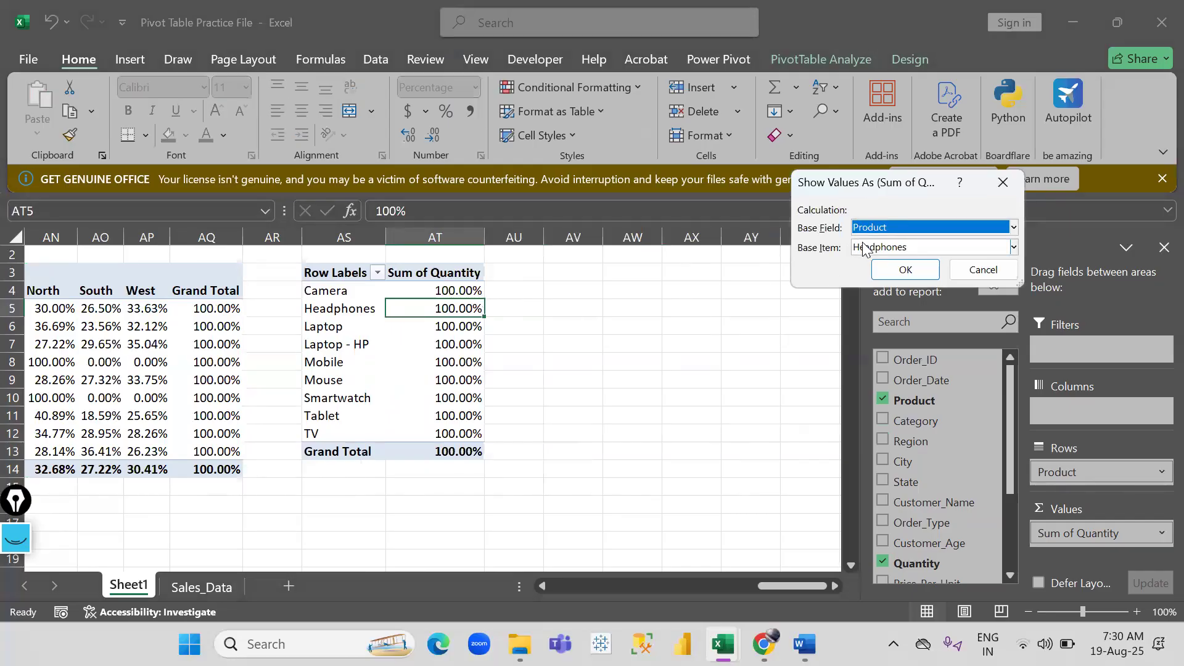
{"action": "left_click", "coordinate": [863, 244]}
{"action": "left_click", "coordinate": [891, 247]}
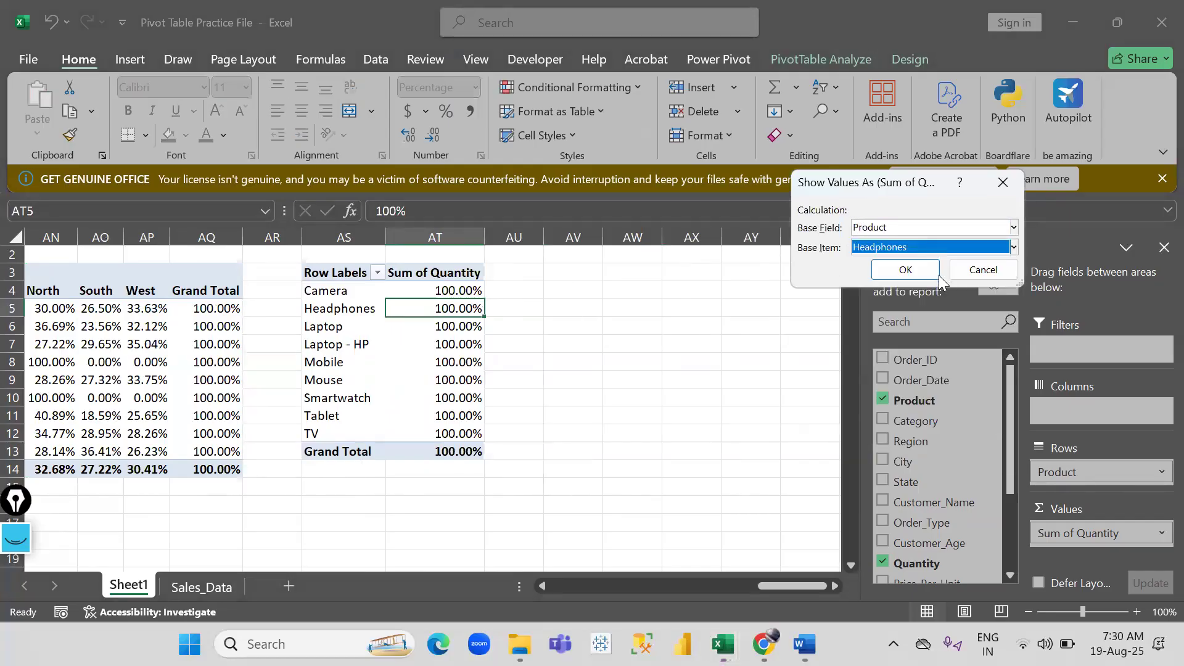
{"action": "left_click", "coordinate": [907, 272]}
Add Quantity as a second value field to the PivotTable at AS3, alongside the percentages based on Headphones.
{"action": "left_click_drag", "start_coordinate": [343, 309], "coordinate": [447, 310]}
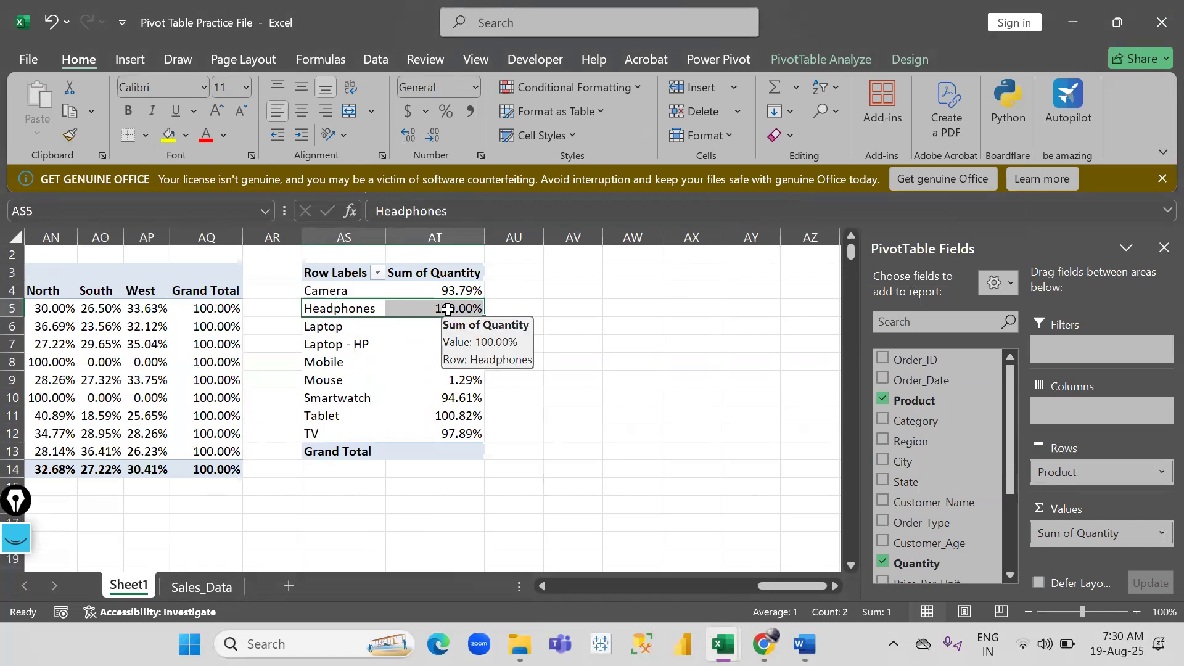
{"action": "left_click_drag", "start_coordinate": [337, 312], "coordinate": [440, 307]}
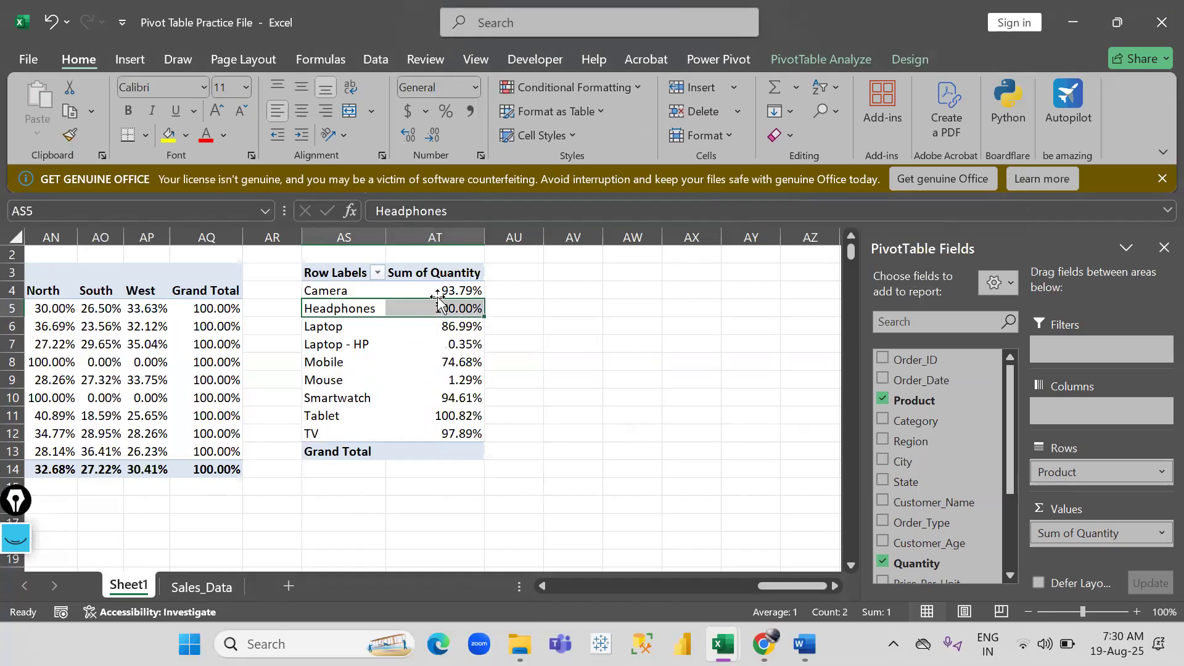
{"action": "left_click", "coordinate": [438, 293]}
{"action": "left_click", "coordinate": [438, 308]}
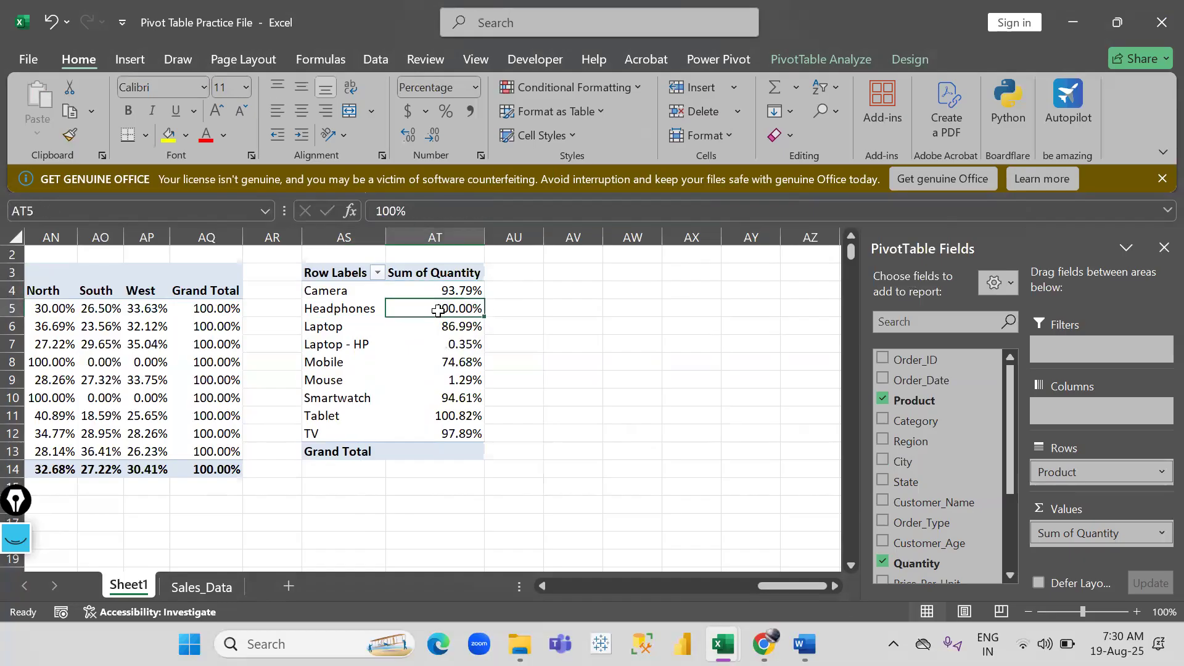
{"action": "left_click_drag", "start_coordinate": [913, 563], "coordinate": [1064, 545]}
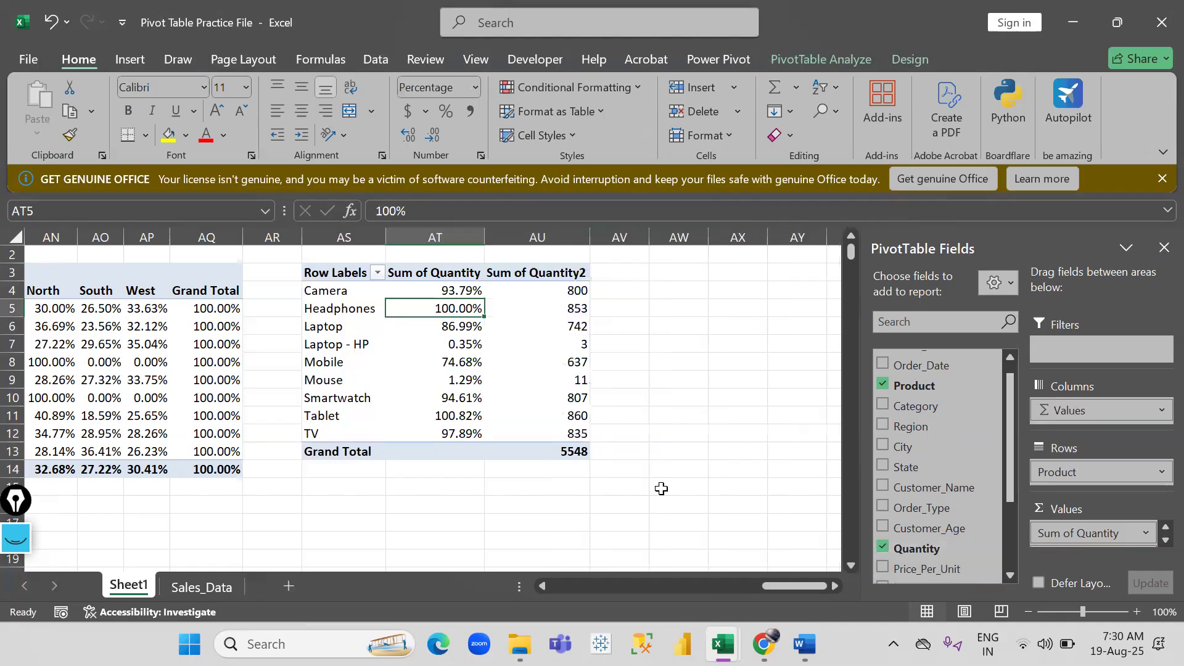
Compare each product's percentage with its actual quantity, using the Headphones row as the base.
{"action": "left_click", "coordinate": [508, 357]}
{"action": "left_click_drag", "start_coordinate": [444, 309], "coordinate": [576, 306]}
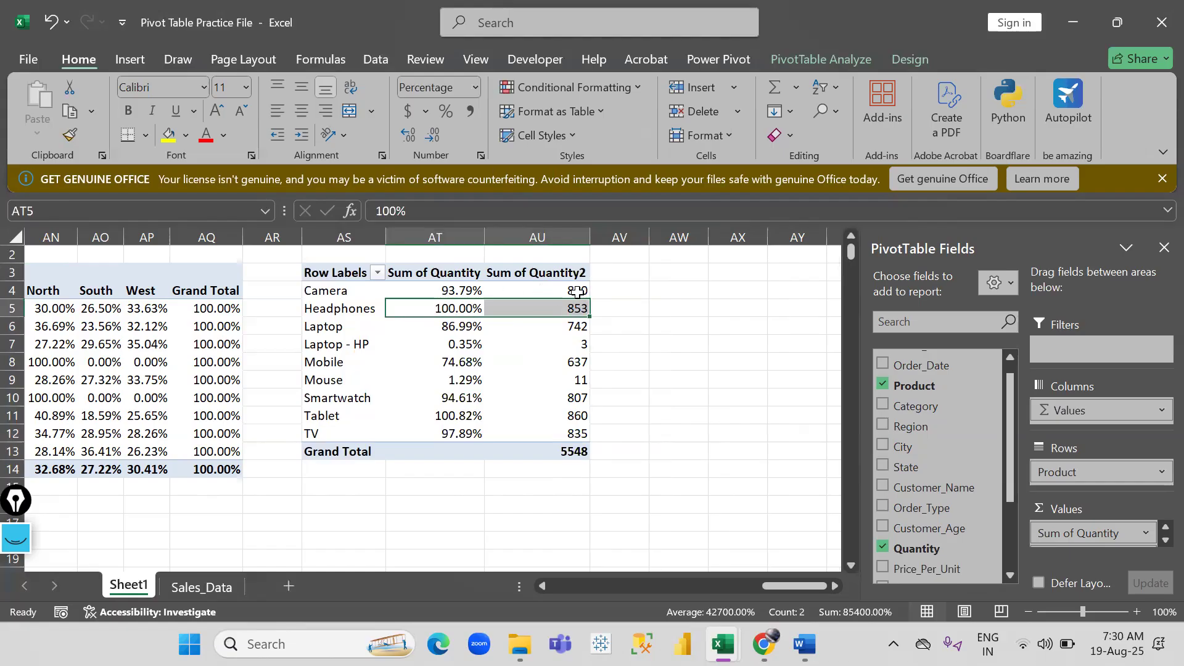
{"action": "left_click", "coordinate": [455, 344]}
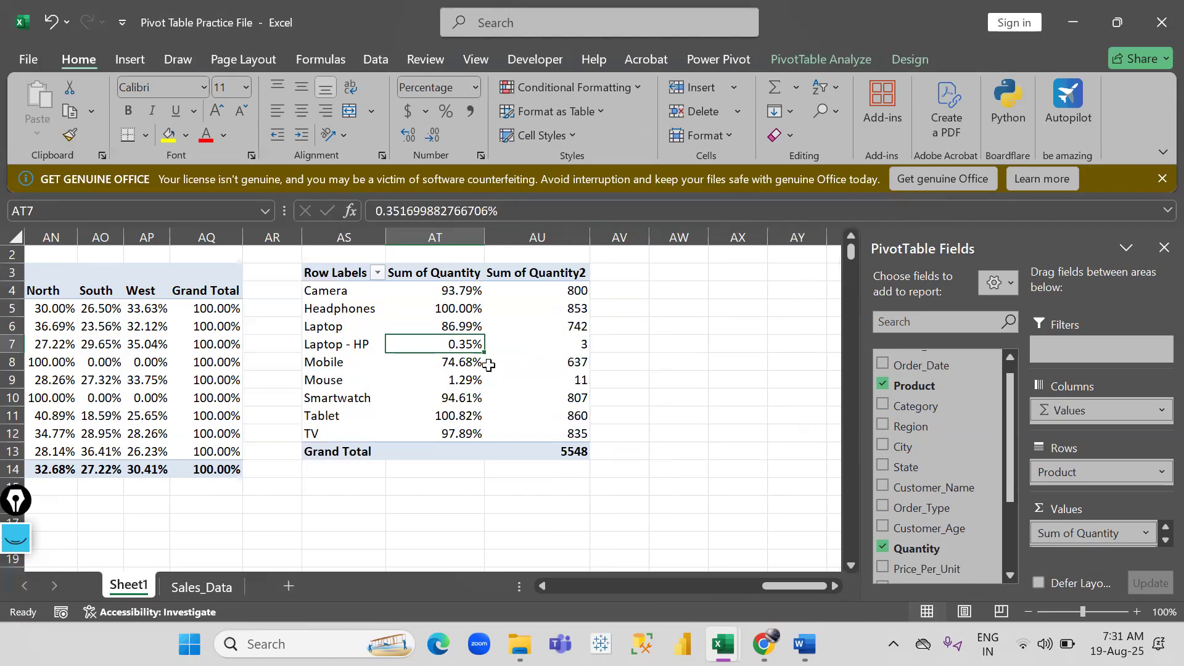
{"action": "left_click_drag", "start_coordinate": [445, 363], "coordinate": [552, 362]}
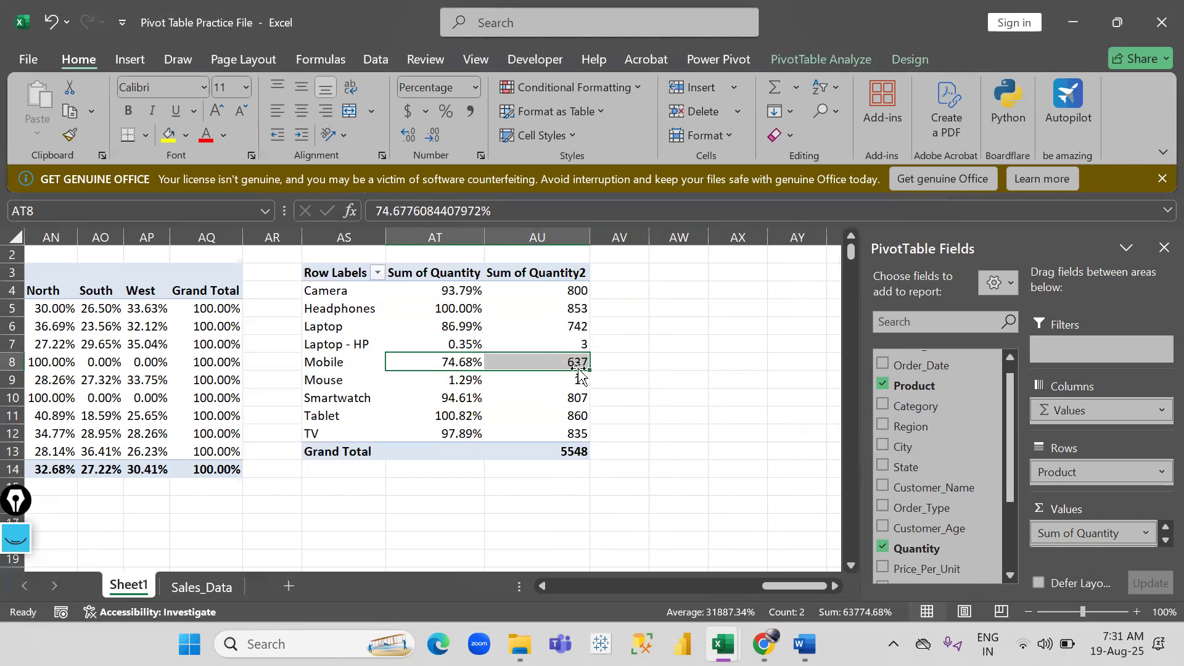
{"action": "left_click", "coordinate": [475, 326]}
{"action": "left_click_drag", "start_coordinate": [407, 290], "coordinate": [560, 425]}
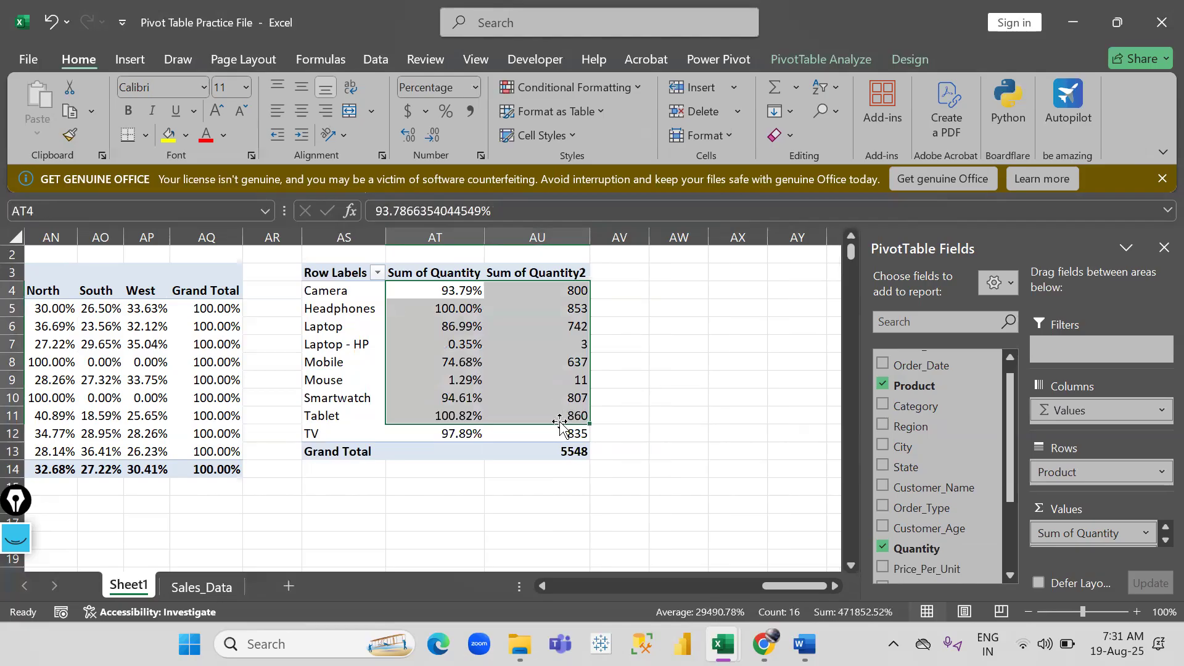
Highlight the Headphones row of the PivotTable at AS3 with a yellow fill.
{"action": "left_click_drag", "start_coordinate": [360, 309], "coordinate": [529, 307]}
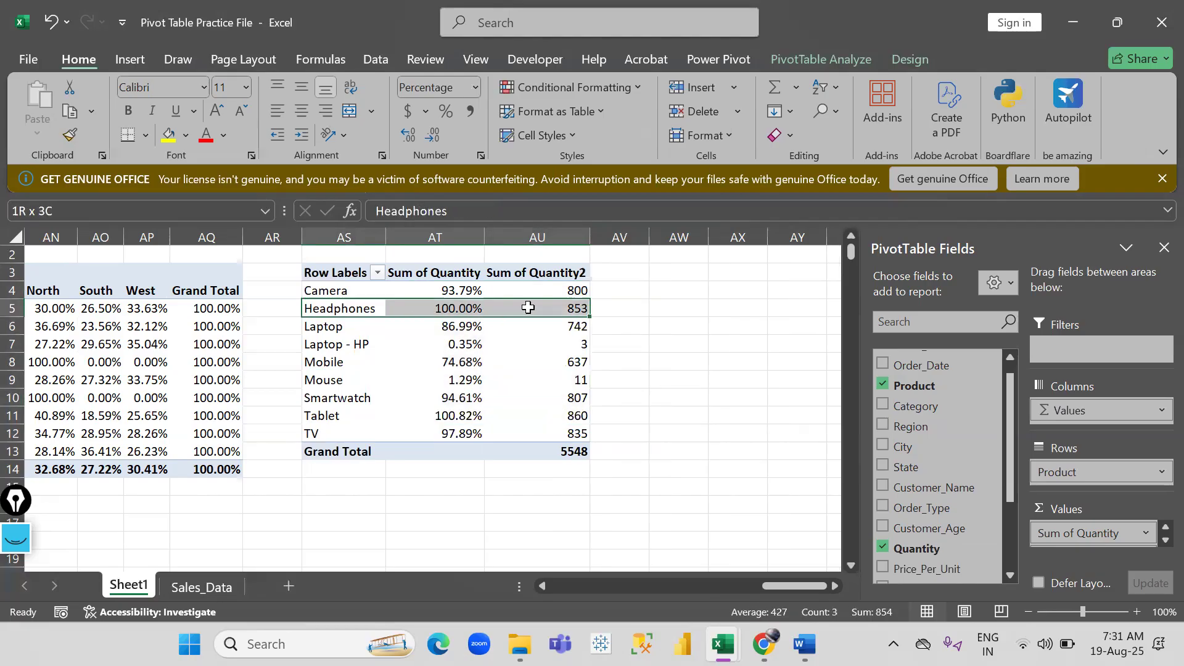
{"action": "left_click", "coordinate": [168, 134]}
{"action": "left_click", "coordinate": [656, 401]}
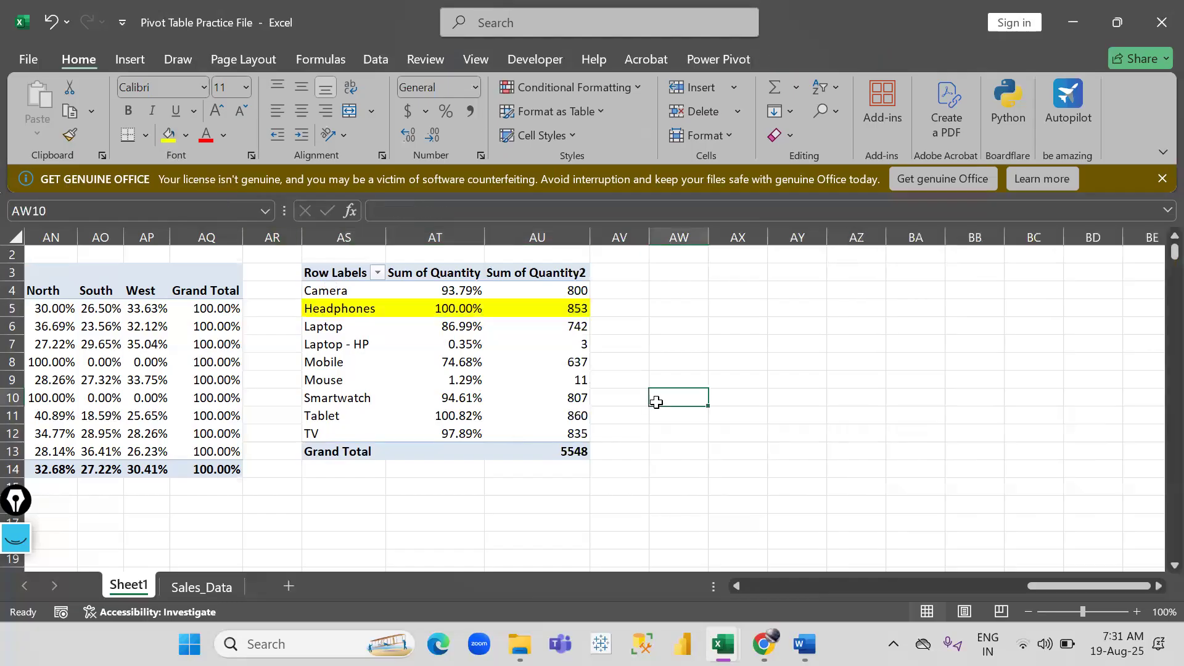
Compare the Mouse and Tablet percentages and quantities with the highlighted Headphones base row.
{"action": "left_click", "coordinate": [445, 378]}
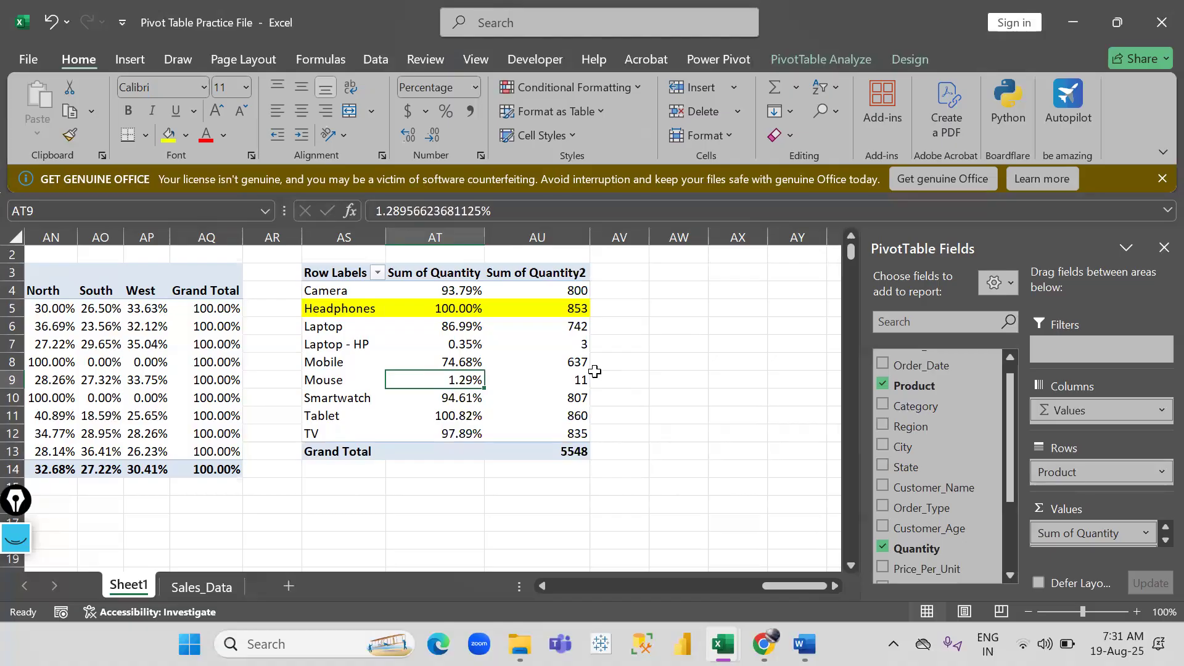
{"action": "left_click_drag", "start_coordinate": [338, 308], "coordinate": [542, 311]}
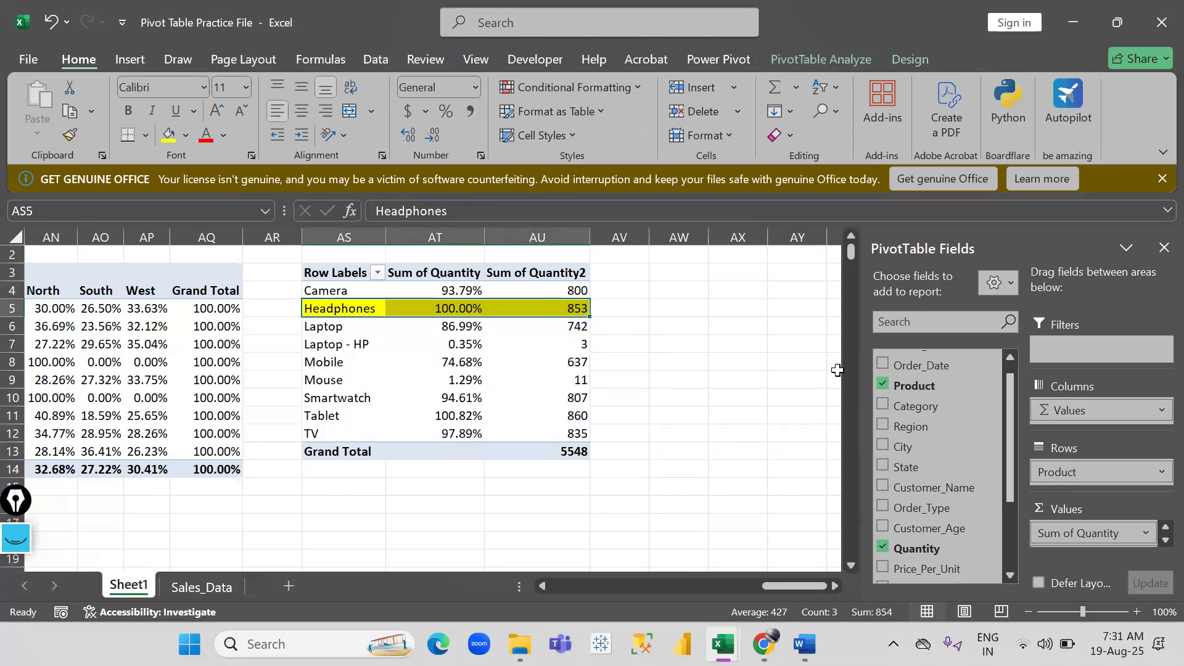
{"action": "left_click", "coordinate": [536, 359]}
{"action": "left_click_drag", "start_coordinate": [329, 310], "coordinate": [544, 308]}
{"action": "left_click_drag", "start_coordinate": [331, 417], "coordinate": [539, 413]}
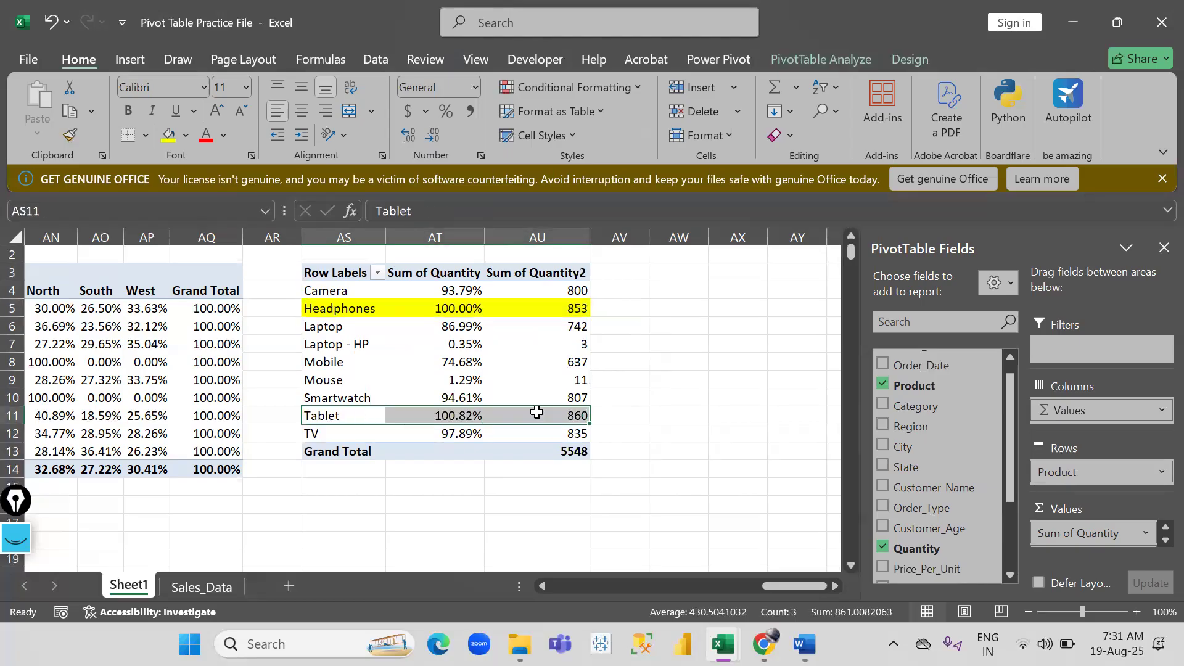
{"action": "left_click", "coordinate": [573, 417]}
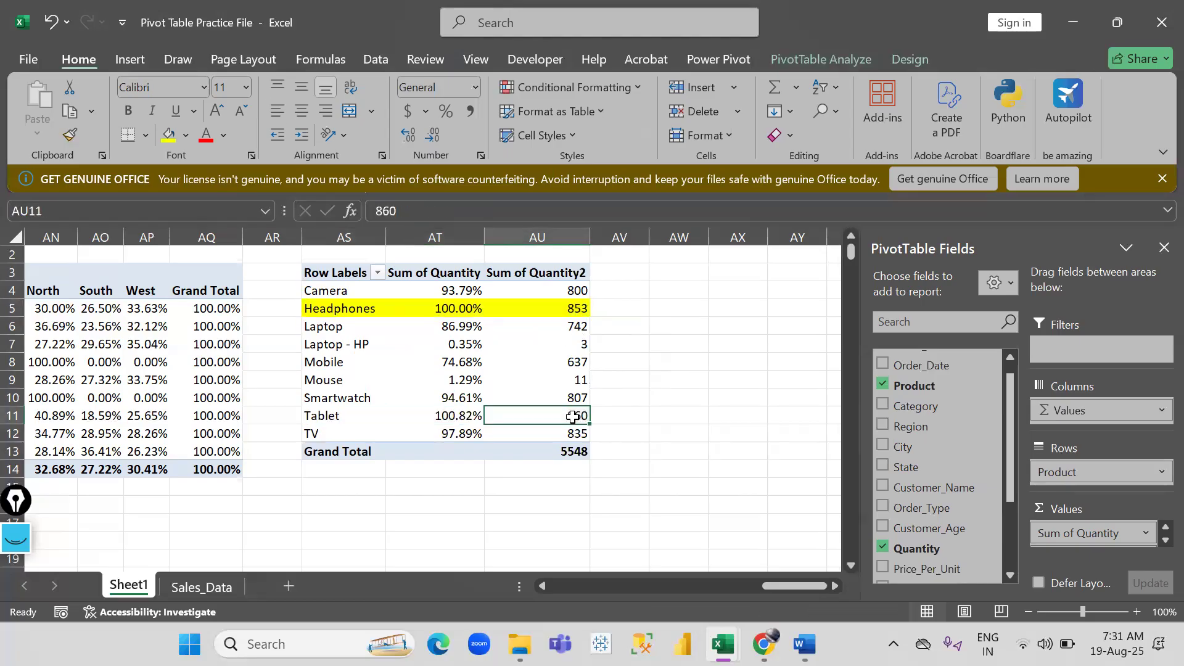
{"action": "left_click", "coordinate": [436, 417]}
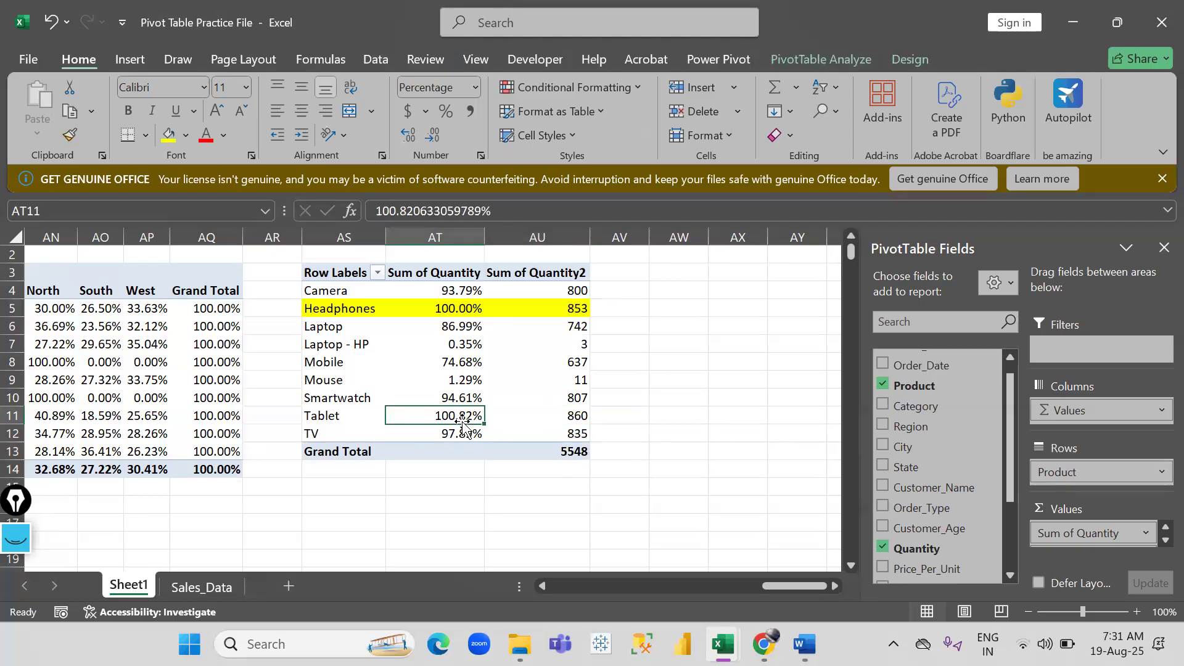
{"action": "left_click_drag", "start_coordinate": [335, 416], "coordinate": [522, 432]}
{"action": "left_click_drag", "start_coordinate": [394, 309], "coordinate": [530, 307]}
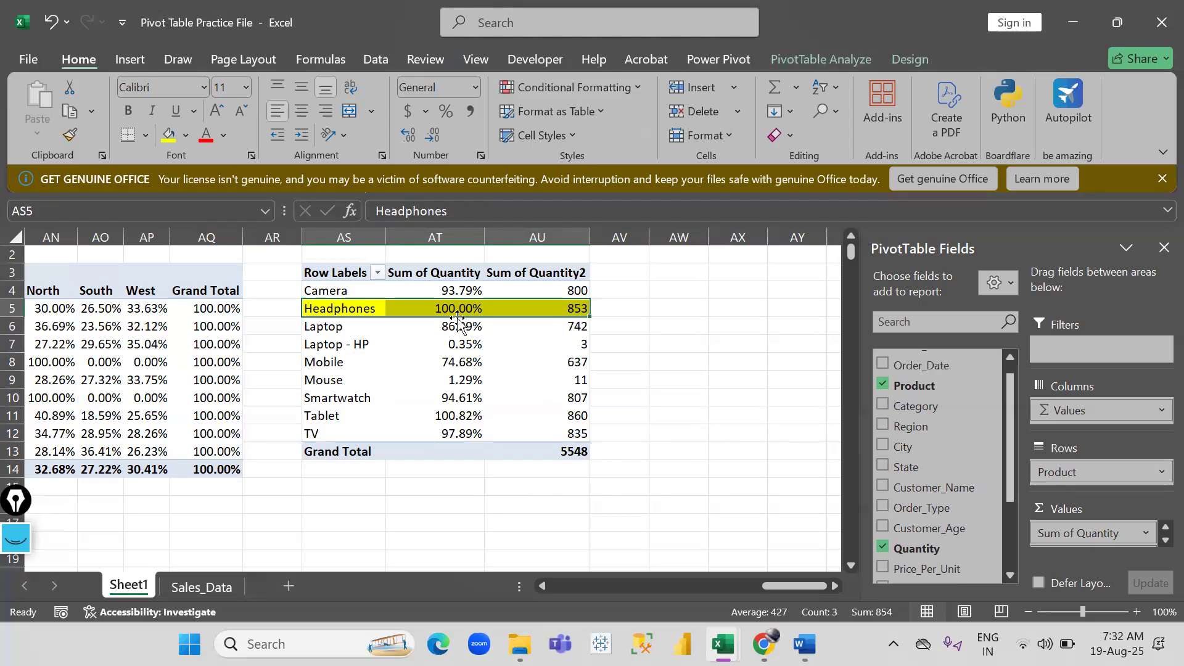
{"action": "left_click_drag", "start_coordinate": [359, 416], "coordinate": [476, 416]}
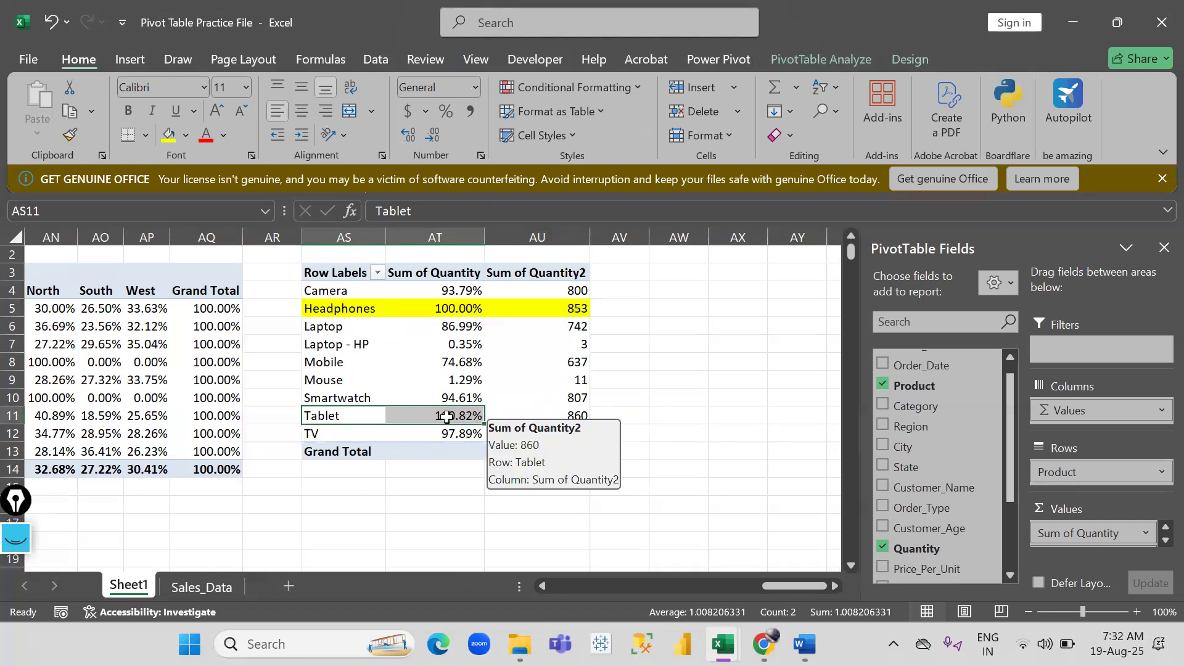
{"action": "left_click_drag", "start_coordinate": [356, 415], "coordinate": [549, 408]}
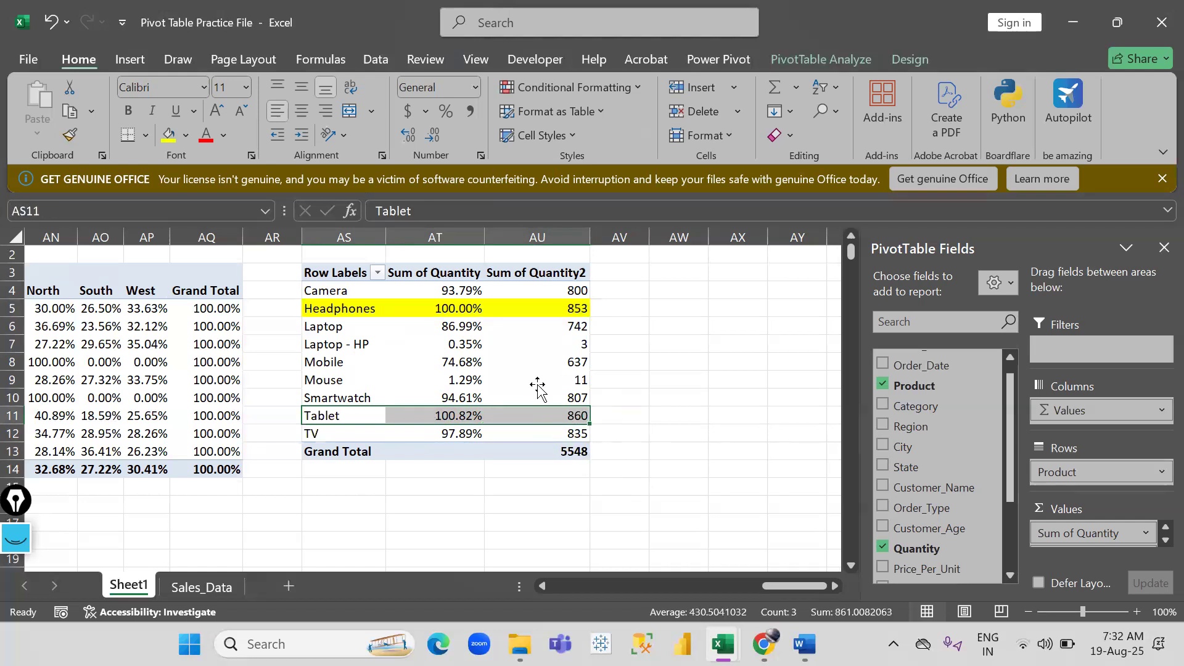
Copy the whole PivotTable at AS3 and paste it at AX3.
{"action": "left_click", "coordinate": [519, 366]}
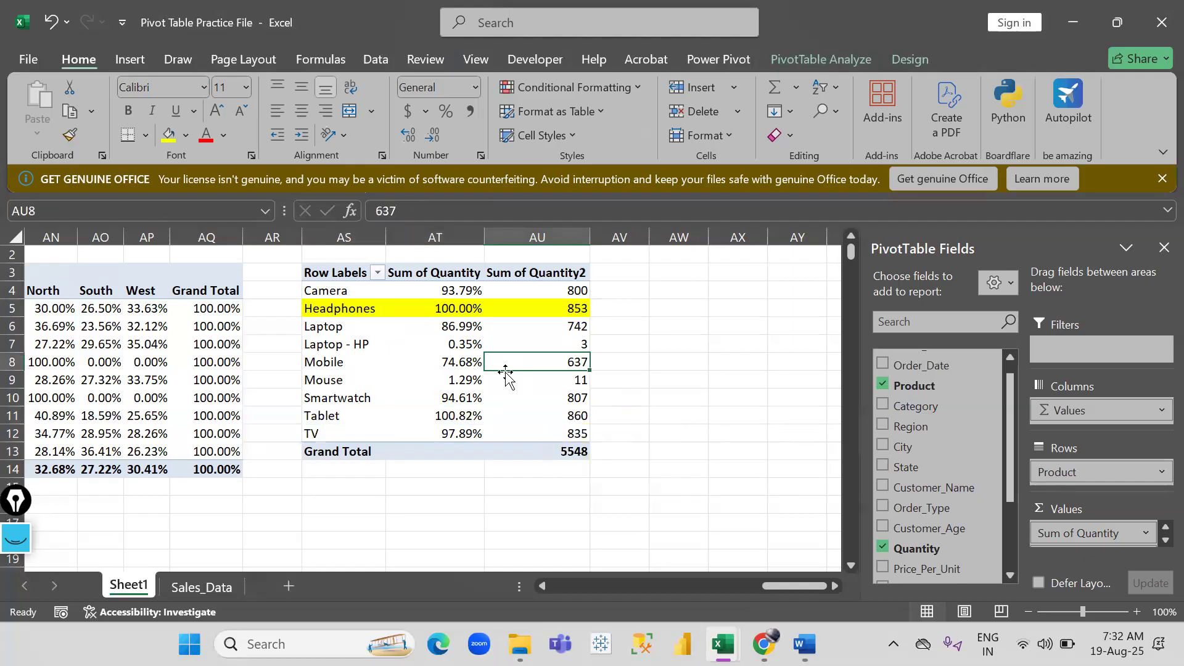
{"action": "key", "text": "ctrl+a"}
{"action": "key", "text": "ctrl+c"}
{"action": "scroll", "coordinate": [555, 354], "scroll_direction": "right", "scroll_amount": 3}
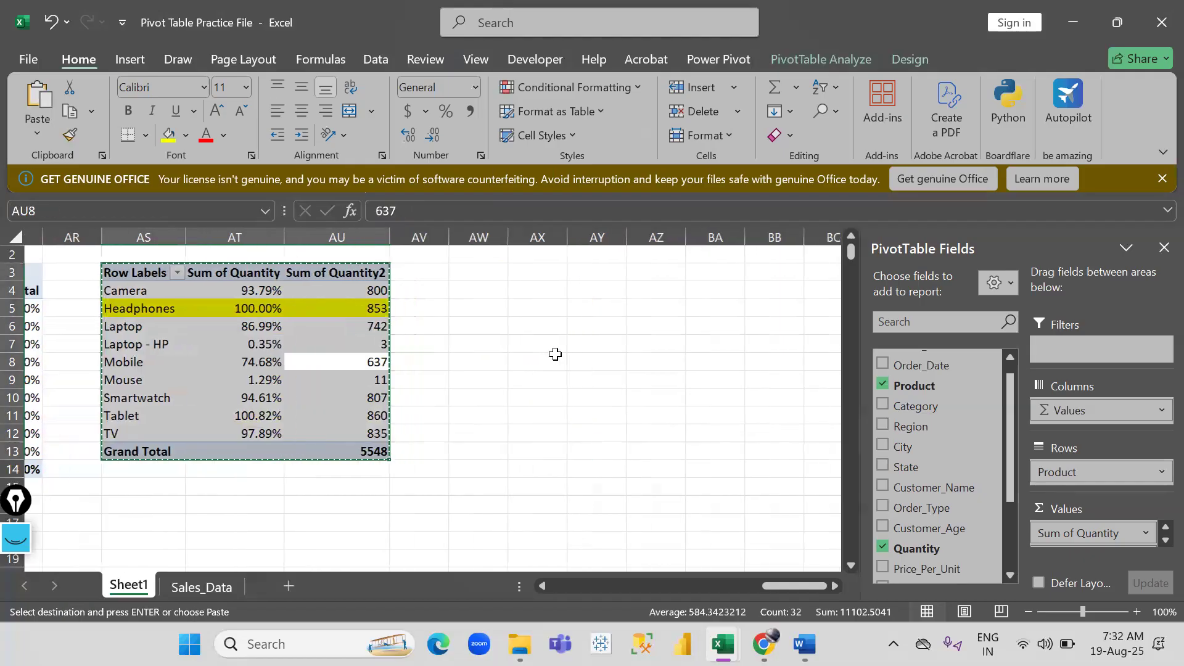
{"action": "scroll", "coordinate": [555, 354], "scroll_direction": "right", "scroll_amount": 1}
{"action": "left_click", "coordinate": [502, 271]}
{"action": "key", "text": "Return"}
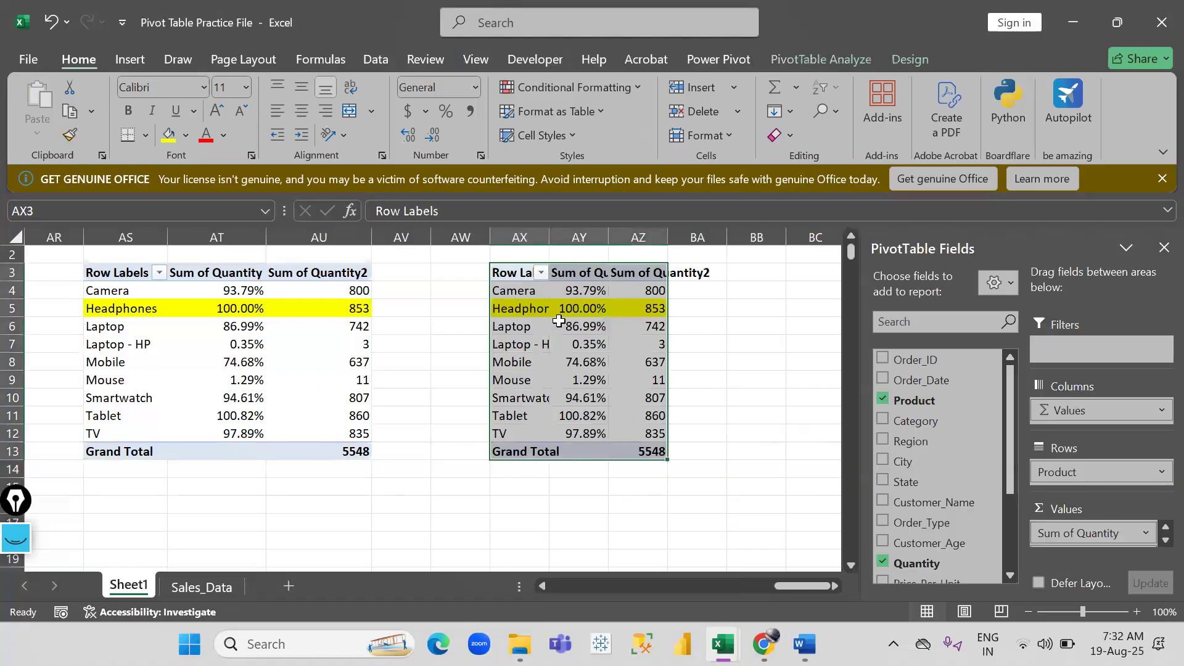
Remove the yellow highlight from the Headphones row of the PivotTable at AX3 by copying the Laptop row's formatting onto it.
{"action": "left_click_drag", "start_coordinate": [507, 327], "coordinate": [586, 330]}
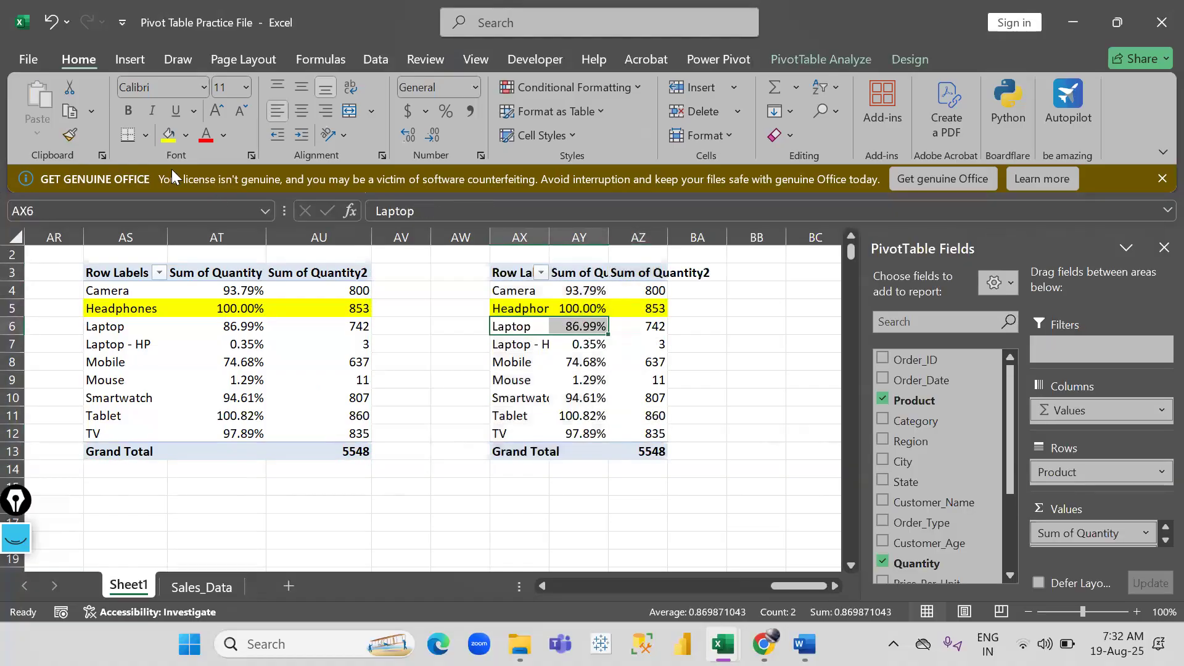
{"action": "left_click", "coordinate": [71, 132]}
{"action": "left_click_drag", "start_coordinate": [518, 308], "coordinate": [624, 316]}
{"action": "left_click", "coordinate": [622, 358]}
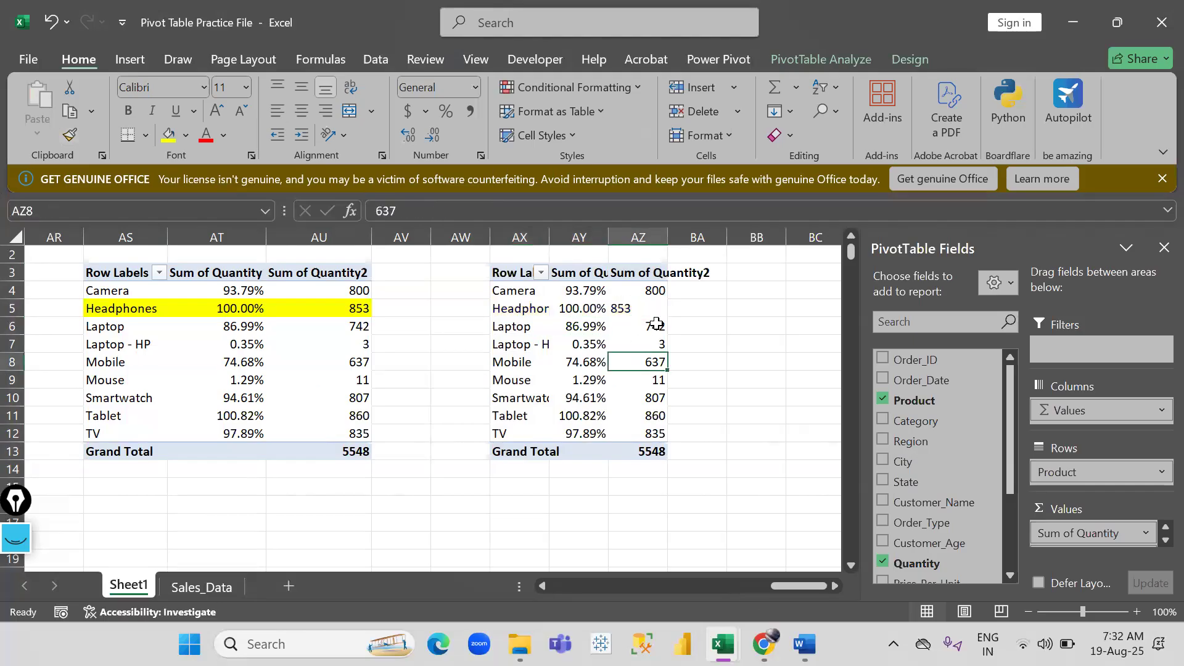
{"action": "left_click", "coordinate": [638, 326]}
{"action": "left_click", "coordinate": [69, 135]}
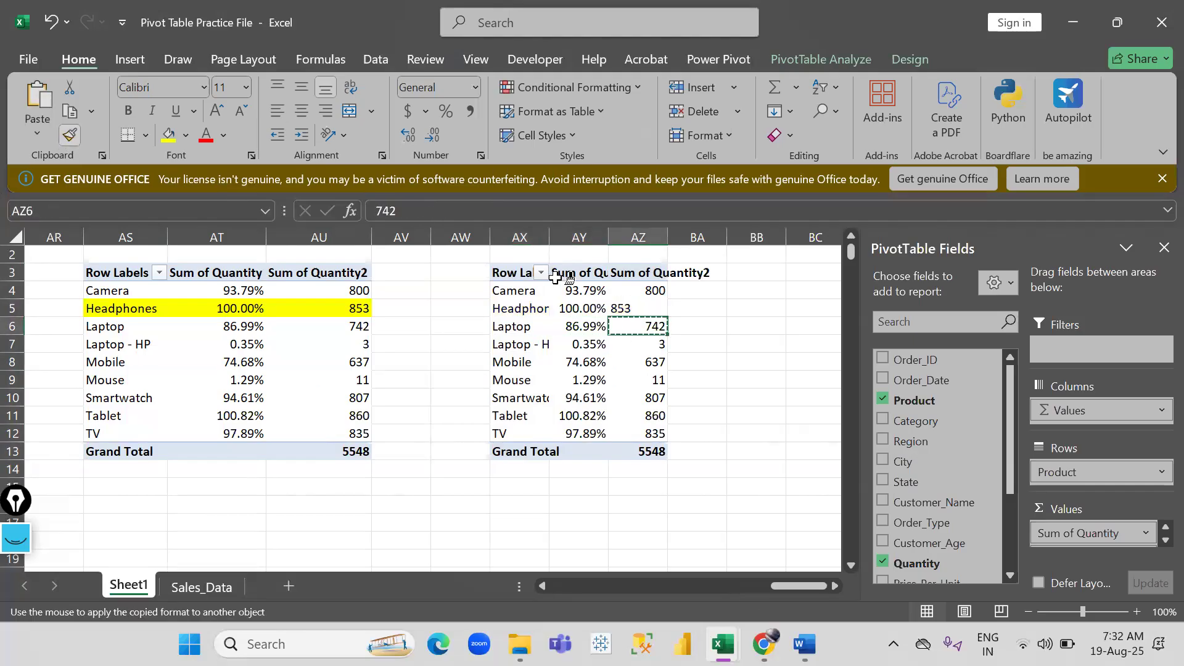
{"action": "left_click", "coordinate": [636, 305]}
{"action": "left_click", "coordinate": [613, 345]}
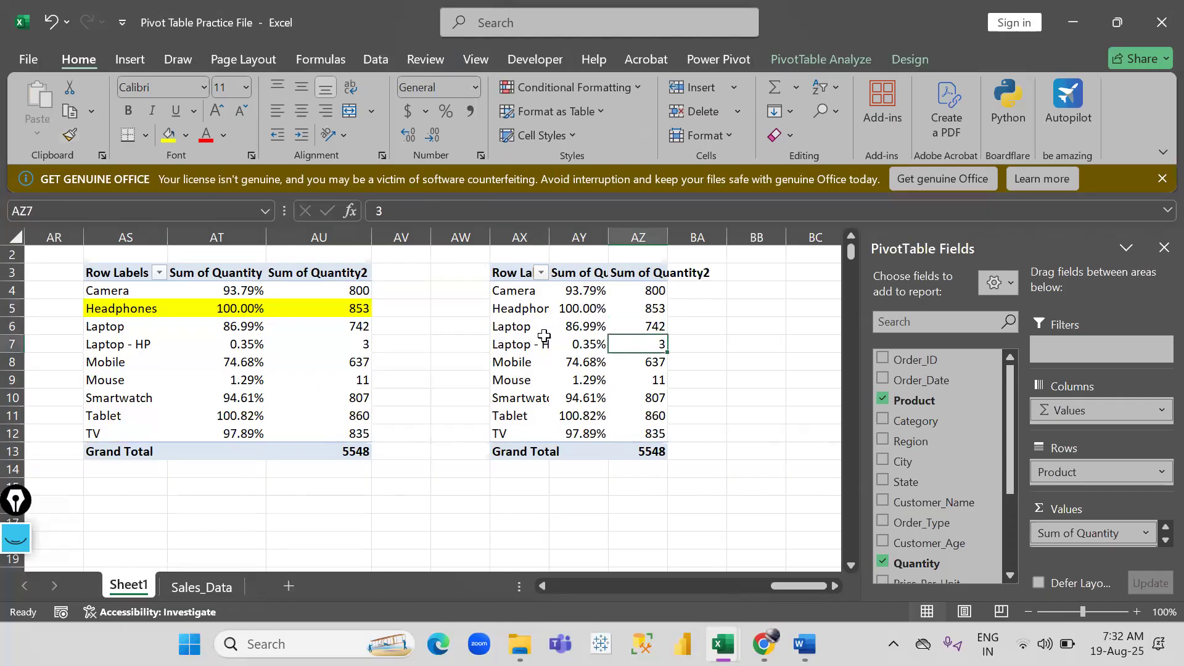
{"action": "left_click", "coordinate": [592, 330]}
{"action": "right_click", "coordinate": [593, 308]}
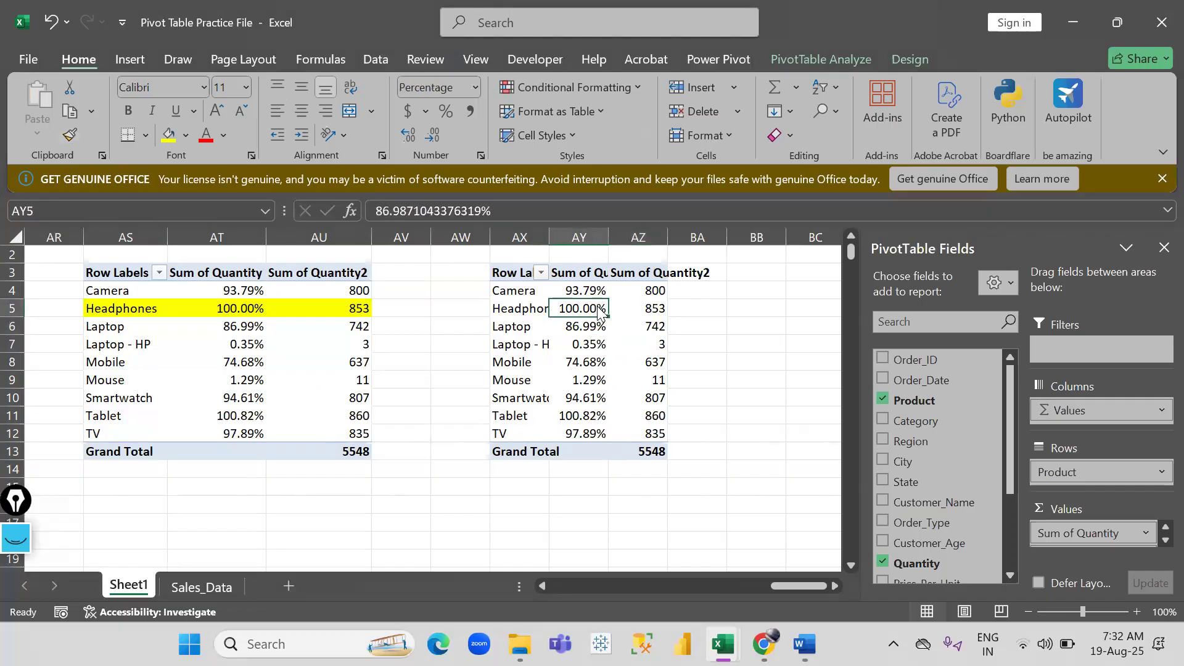
{"action": "mouse_move", "coordinate": [686, 489]}
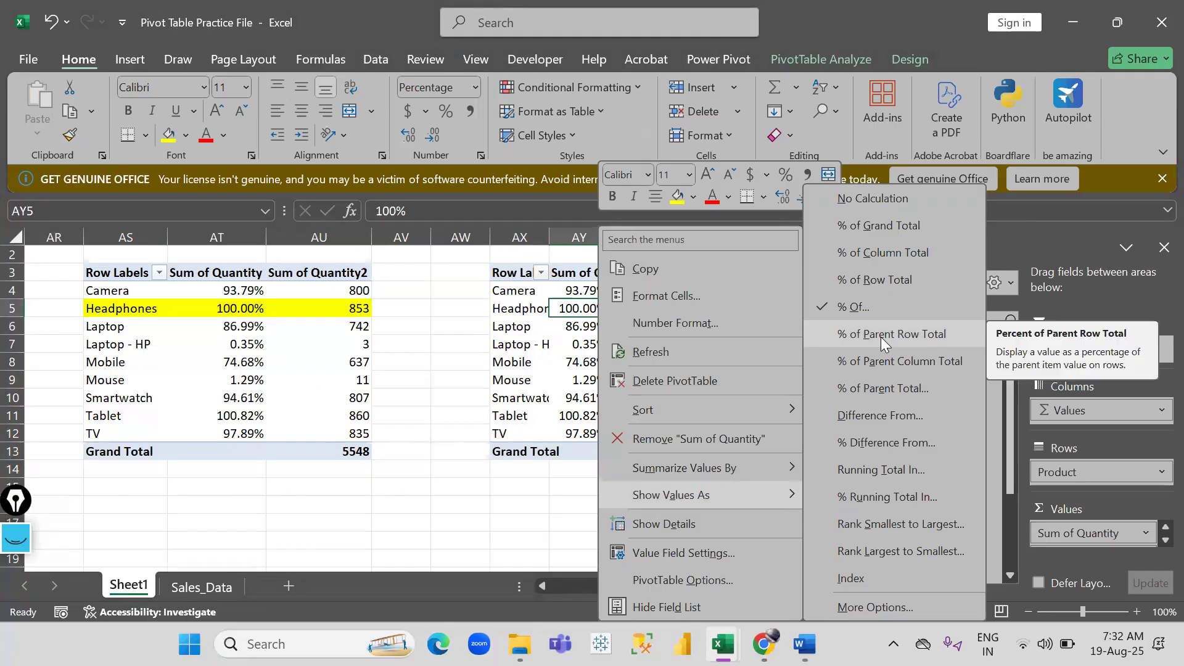
{"action": "left_click", "coordinate": [564, 375]}
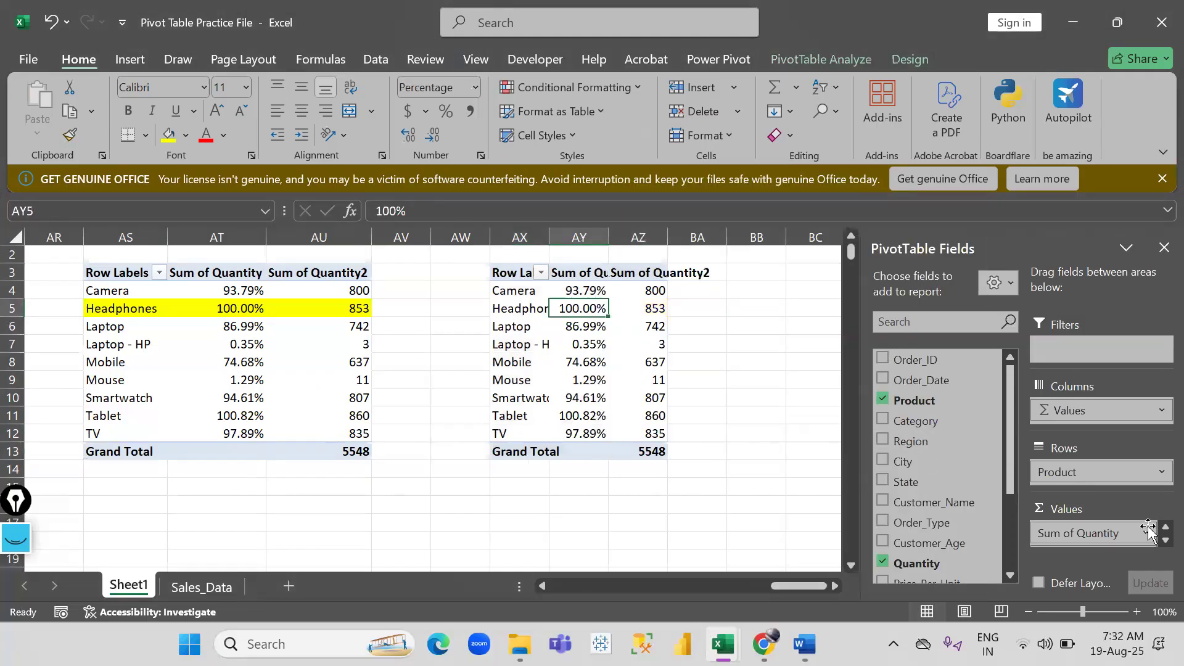
Remove Sum of Quantity2 from the PivotTable at AX3 and add Region to the rows above Product.
{"action": "left_click", "coordinate": [1165, 540]}
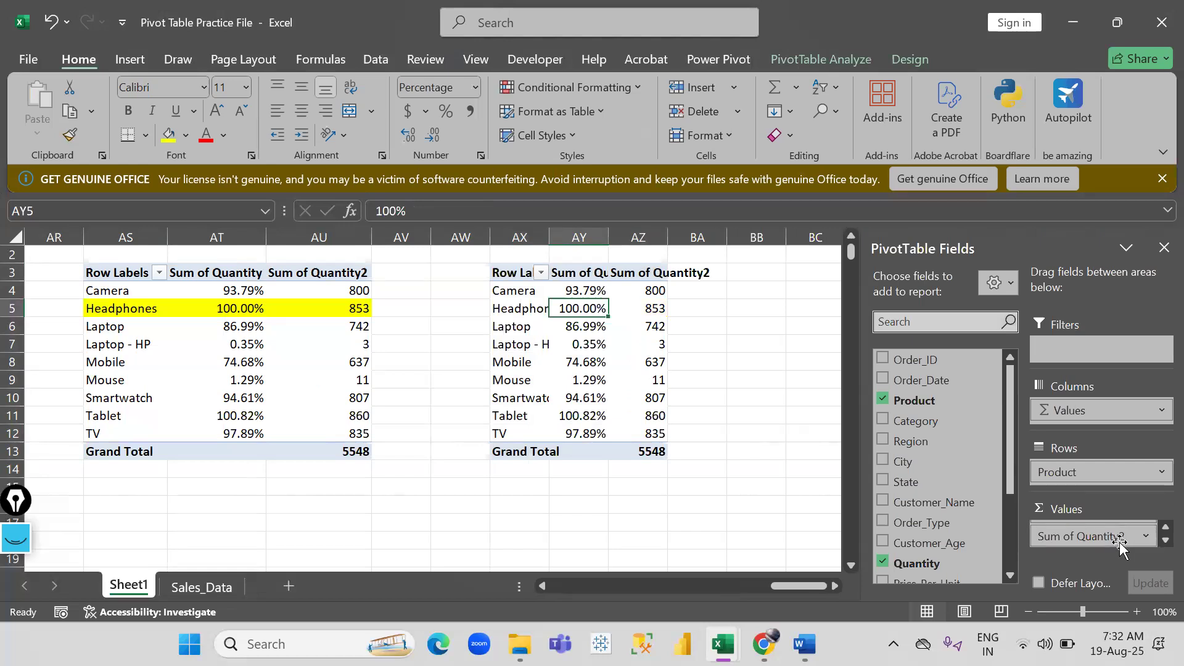
{"action": "left_click_drag", "start_coordinate": [1123, 546], "coordinate": [793, 492]}
{"action": "left_click_drag", "start_coordinate": [497, 293], "coordinate": [518, 385]}
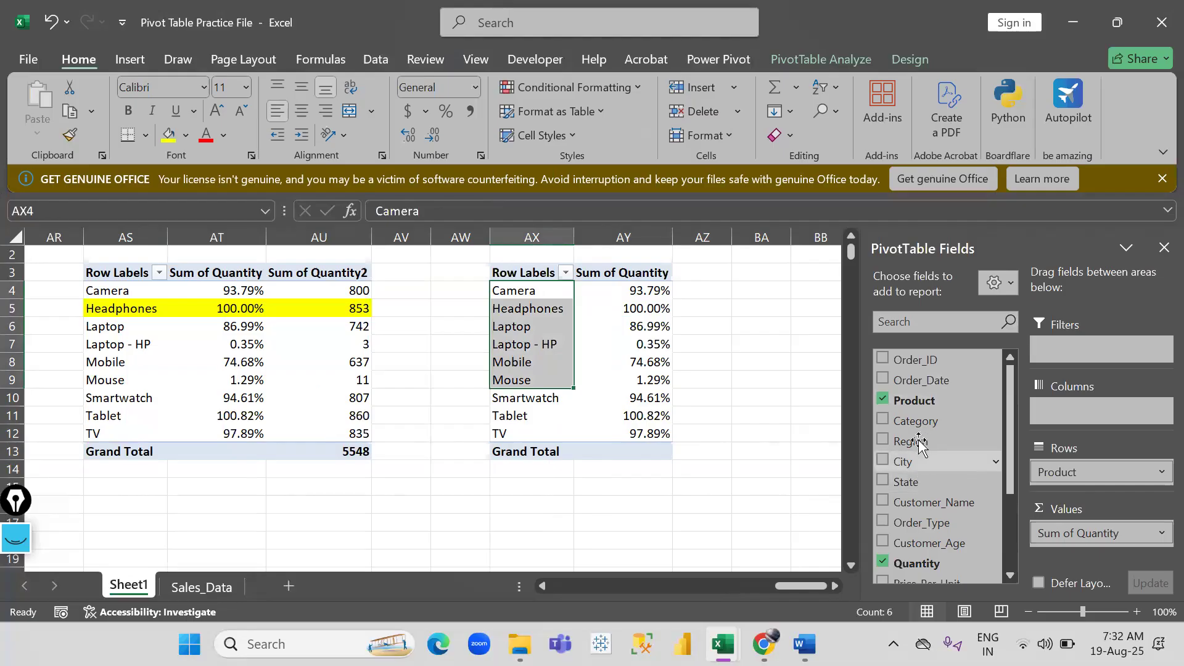
{"action": "left_click_drag", "start_coordinate": [919, 441], "coordinate": [1078, 467]}
{"action": "left_click", "coordinate": [623, 379]}
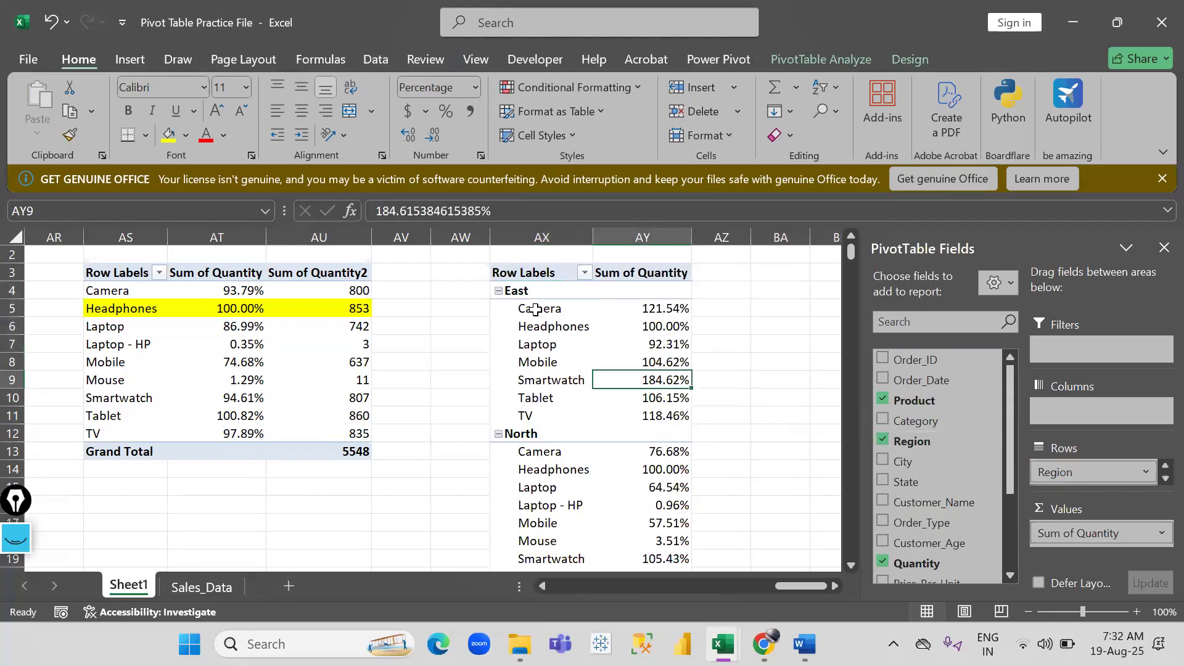
Show the quantities in the PivotTable at AX3 as % of Parent Row Total.
{"action": "left_click_drag", "start_coordinate": [531, 308], "coordinate": [563, 394]}
{"action": "left_click", "coordinate": [644, 398]}
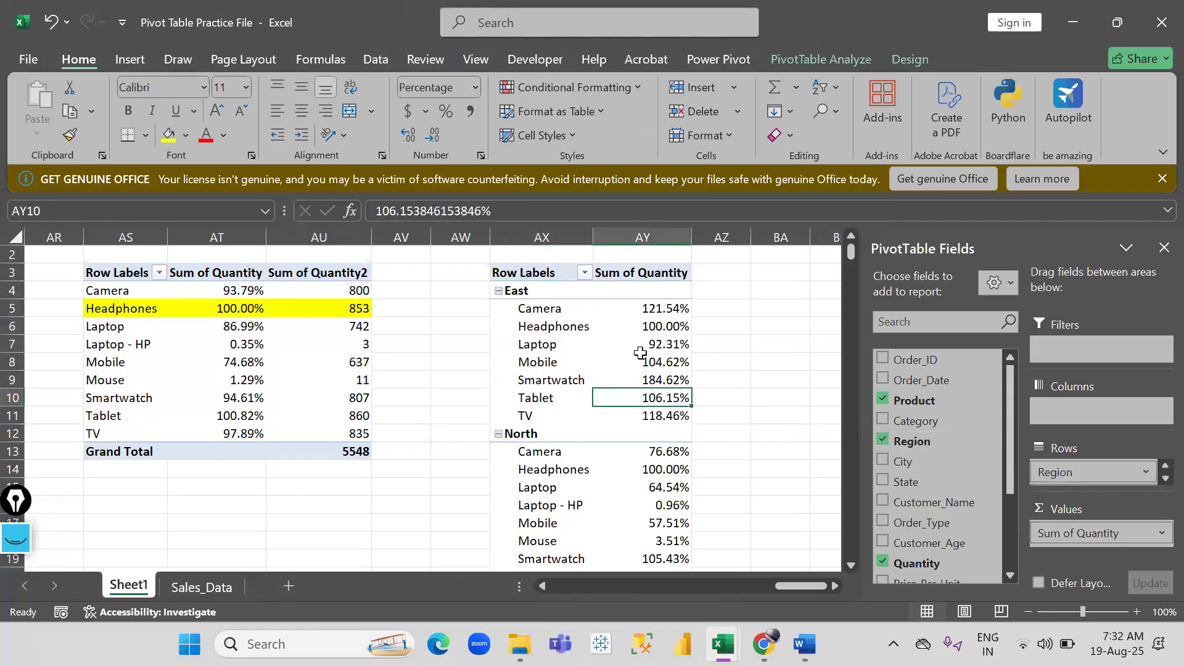
{"action": "right_click", "coordinate": [641, 348]}
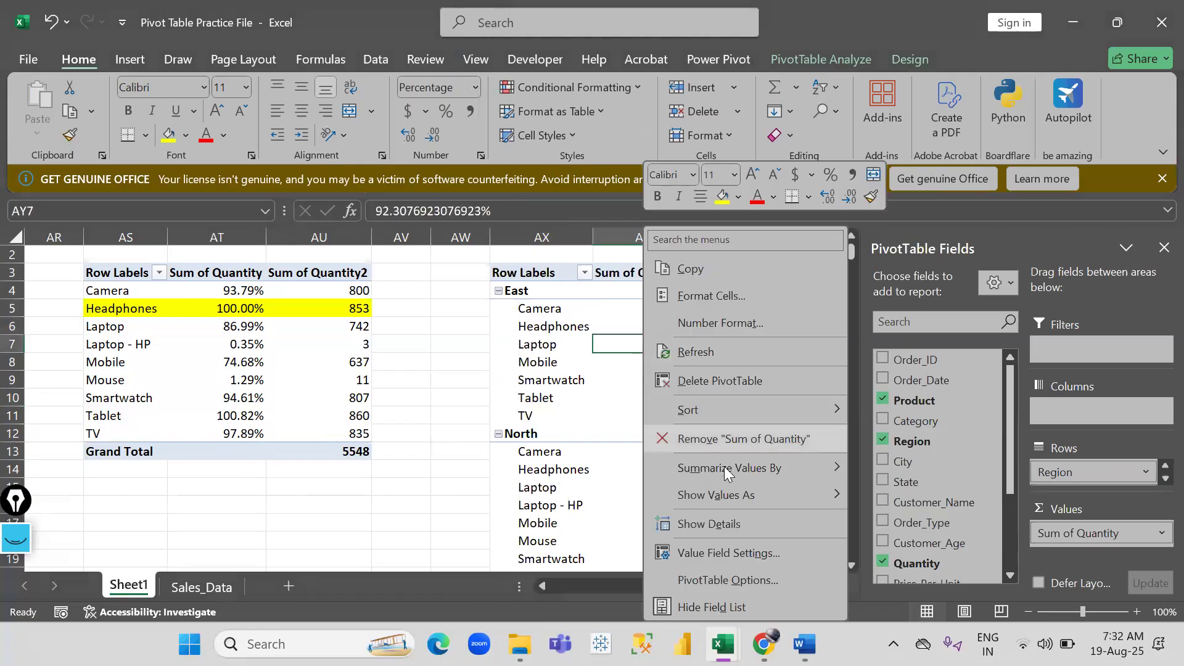
{"action": "mouse_move", "coordinate": [768, 495]}
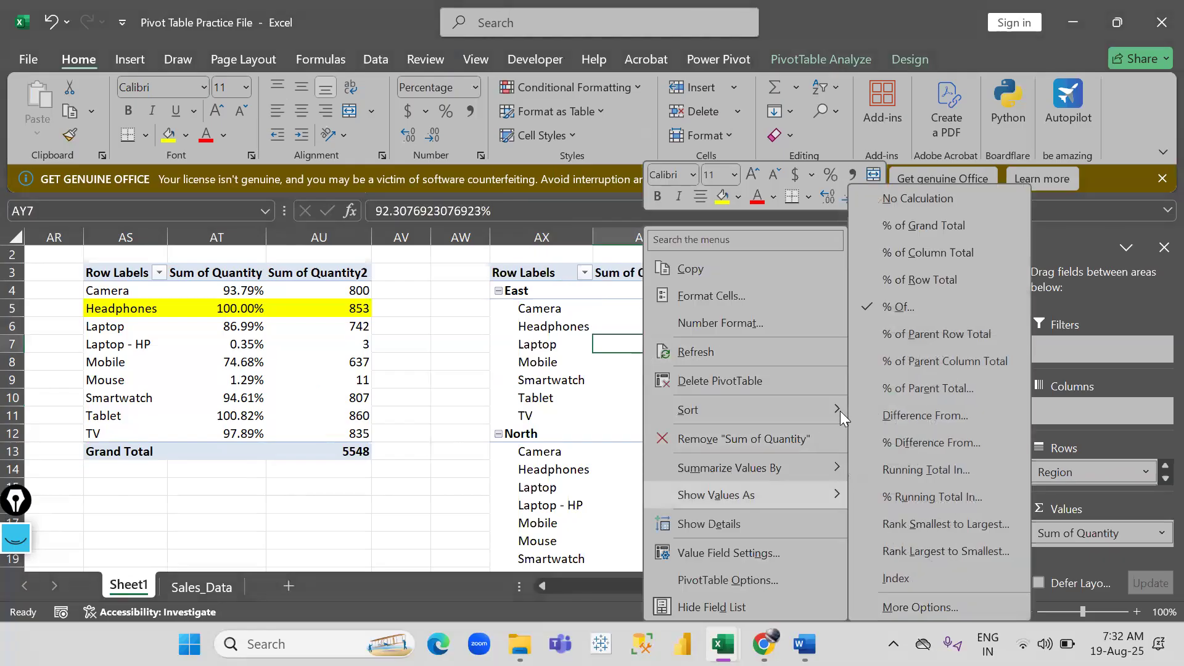
{"action": "left_click", "coordinate": [897, 333]}
Examine the East, North, South and West subtotal percentages and the product percentages within each region in the PivotTable at AX3.
{"action": "left_click", "coordinate": [568, 380]}
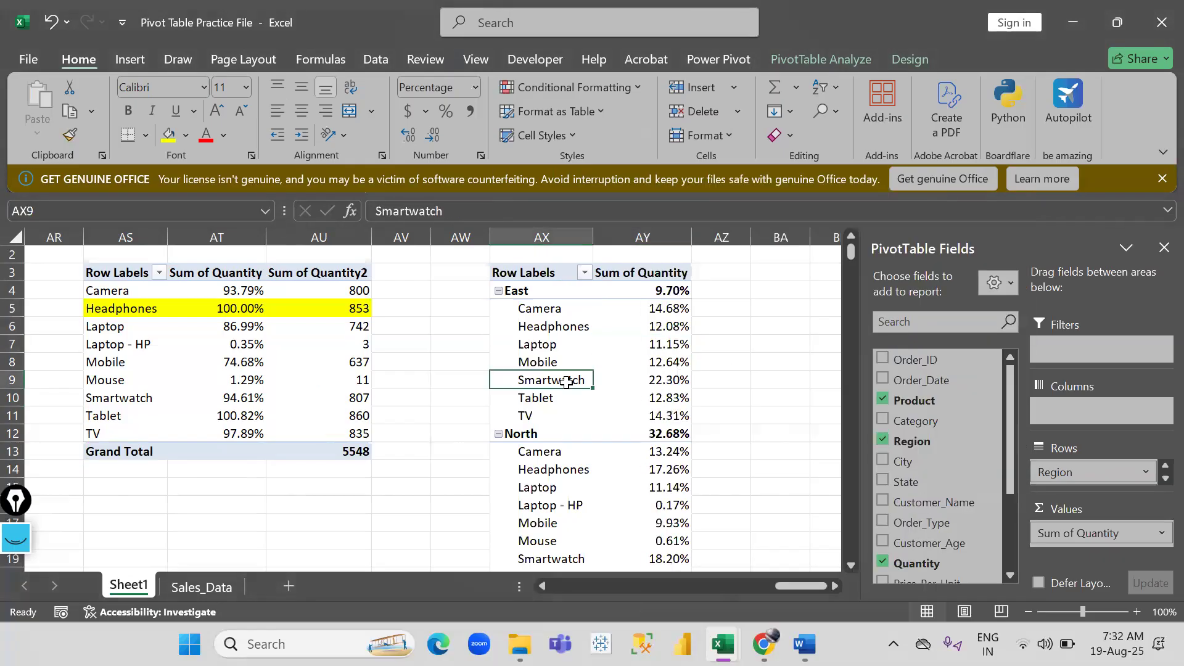
{"action": "left_click", "coordinate": [526, 289]}
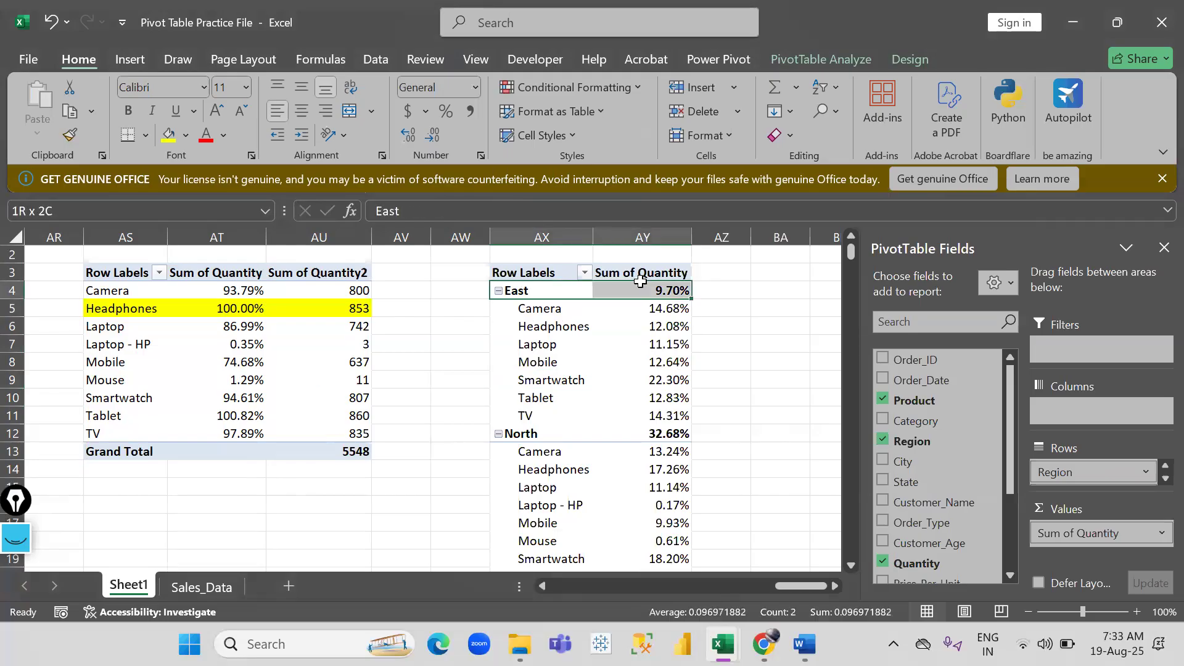
{"action": "scroll", "coordinate": [617, 365], "scroll_direction": "down", "scroll_amount": 1}
{"action": "scroll", "coordinate": [618, 369], "scroll_direction": "down", "scroll_amount": 2, "text": "ctrl"}
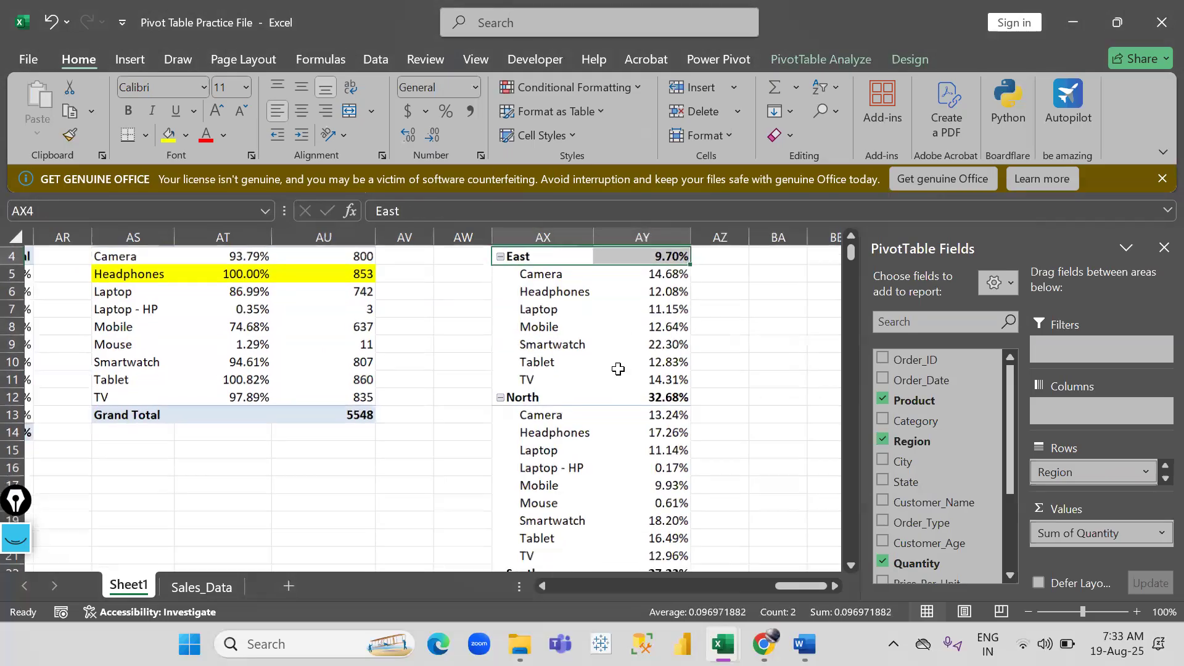
{"action": "left_click", "coordinate": [648, 275]}
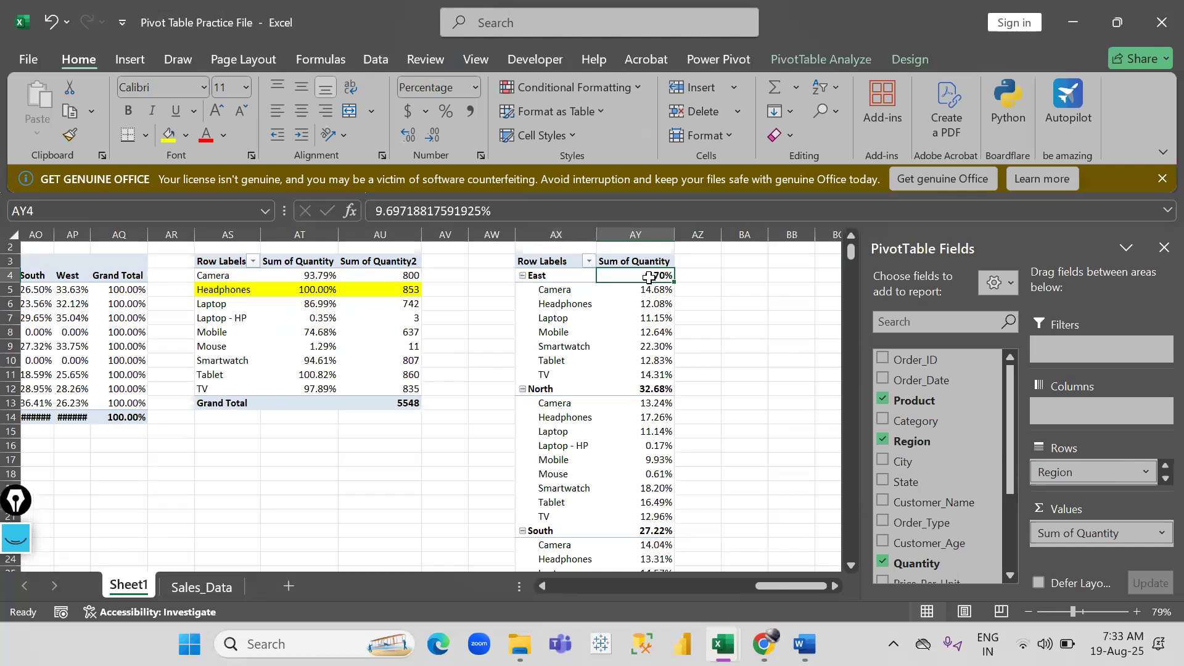
{"action": "left_click", "coordinate": [651, 390]}
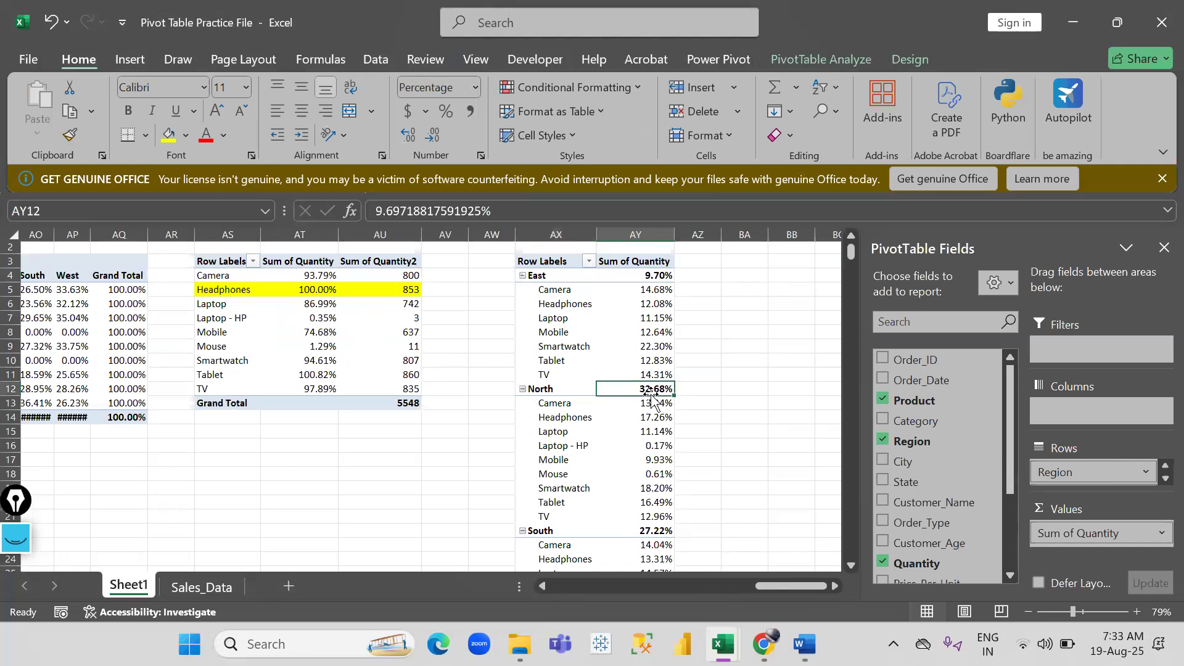
{"action": "left_click", "coordinate": [537, 275]}
{"action": "left_click_drag", "start_coordinate": [559, 304], "coordinate": [555, 328]}
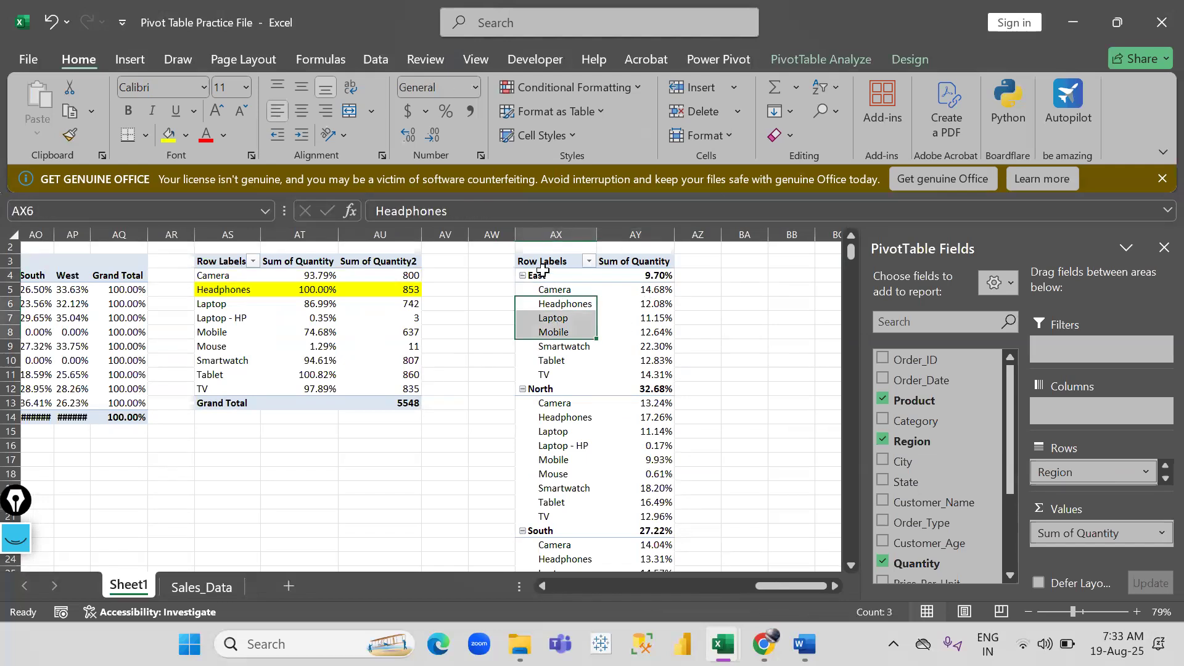
{"action": "left_click", "coordinate": [582, 274]}
{"action": "scroll", "coordinate": [641, 324], "scroll_direction": "down", "scroll_amount": 2}
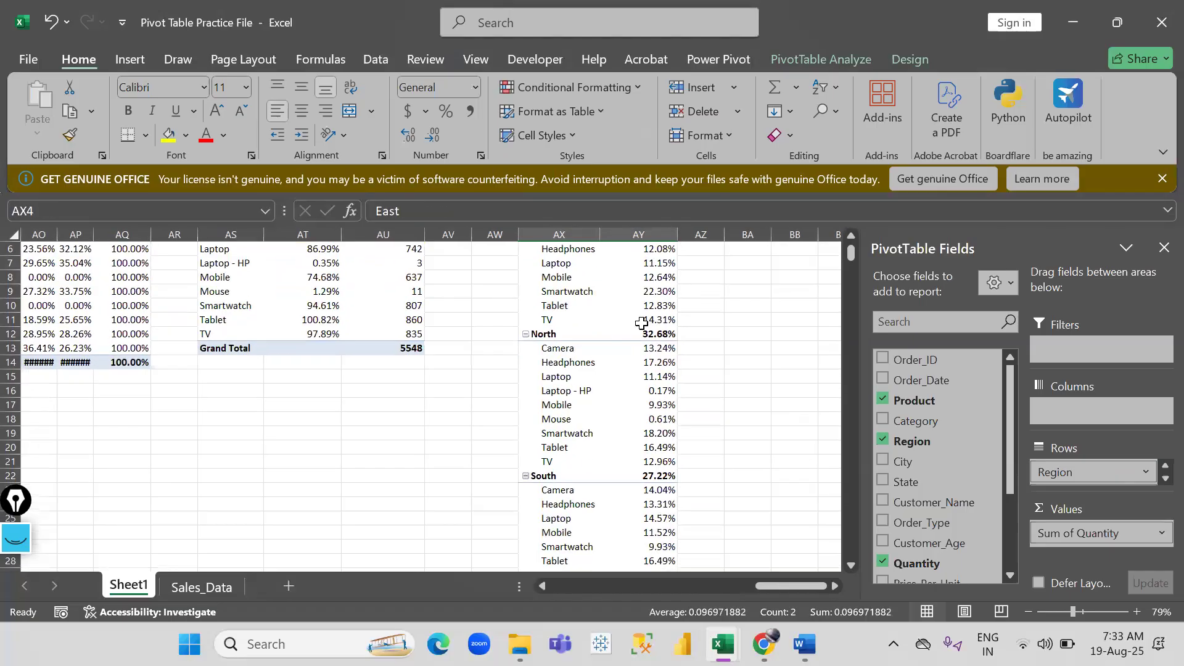
{"action": "left_click", "coordinate": [644, 335]}
{"action": "scroll", "coordinate": [644, 335], "scroll_direction": "down", "scroll_amount": 2}
{"action": "left_click", "coordinate": [648, 418]}
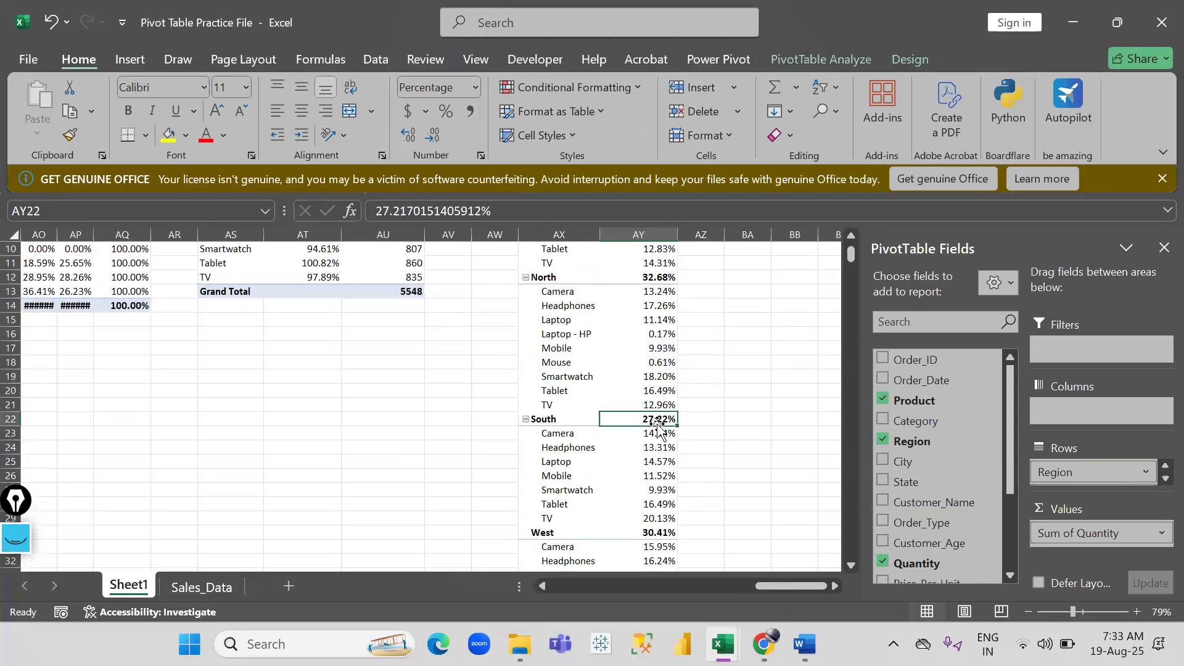
{"action": "scroll", "coordinate": [651, 432], "scroll_direction": "down", "scroll_amount": 2}
{"action": "left_click", "coordinate": [656, 467]}
{"action": "scroll", "coordinate": [644, 404], "scroll_direction": "up", "scroll_amount": 2}
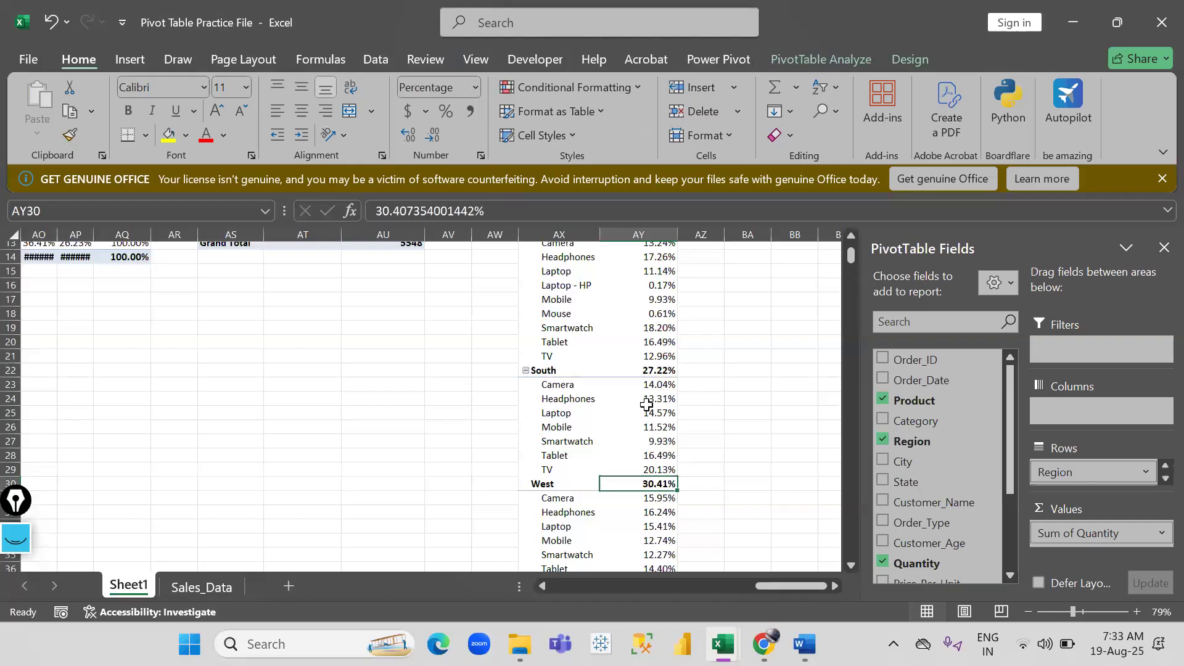
Examine the East and North subtotal percentages and their product percentages in the PivotTable at AX3.
{"action": "scroll", "coordinate": [646, 405], "scroll_direction": "up", "scroll_amount": 3}
{"action": "left_click_drag", "start_coordinate": [559, 297], "coordinate": [660, 292]}
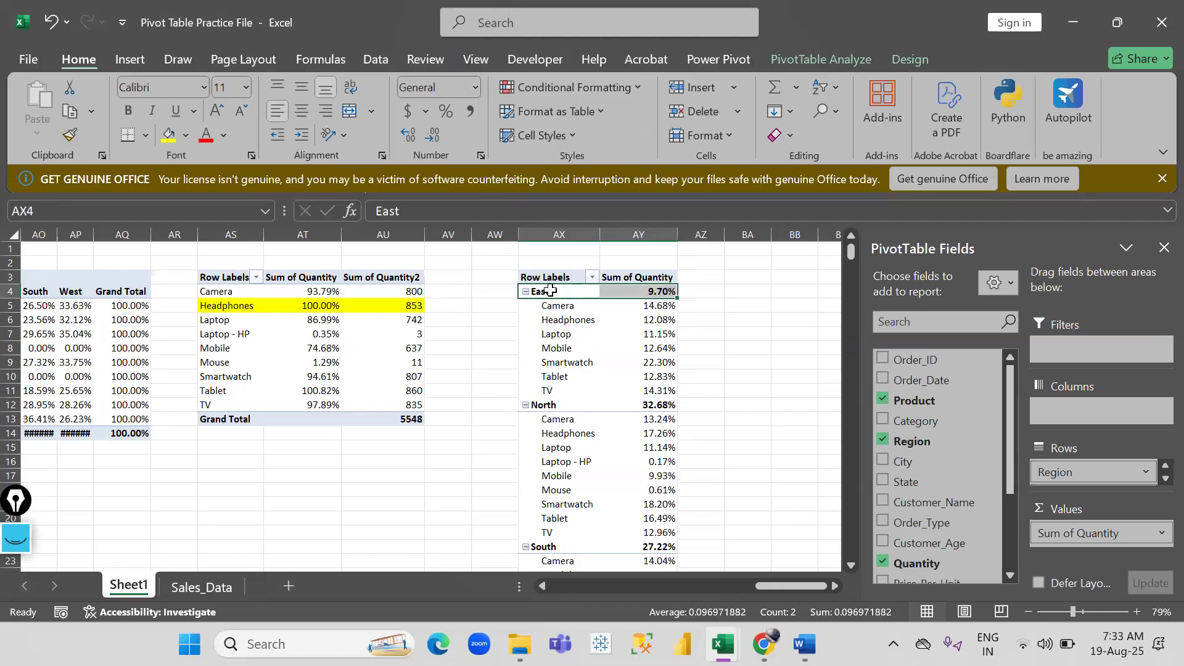
{"action": "left_click_drag", "start_coordinate": [652, 305], "coordinate": [666, 391]}
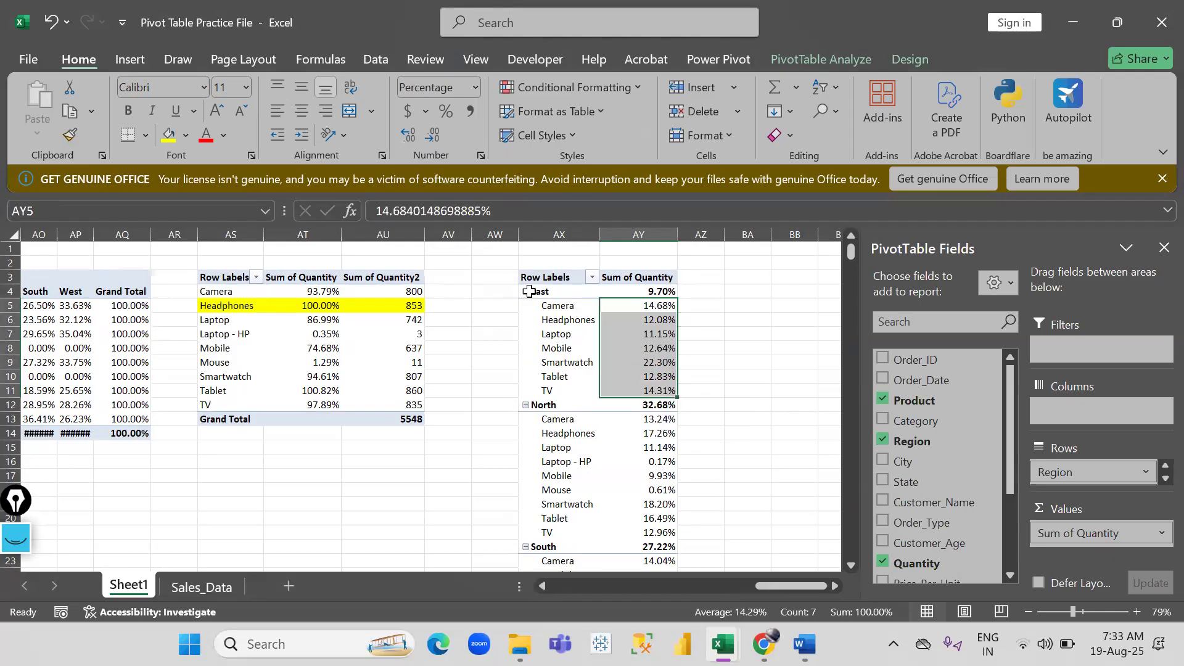
{"action": "left_click_drag", "start_coordinate": [558, 305], "coordinate": [558, 377]}
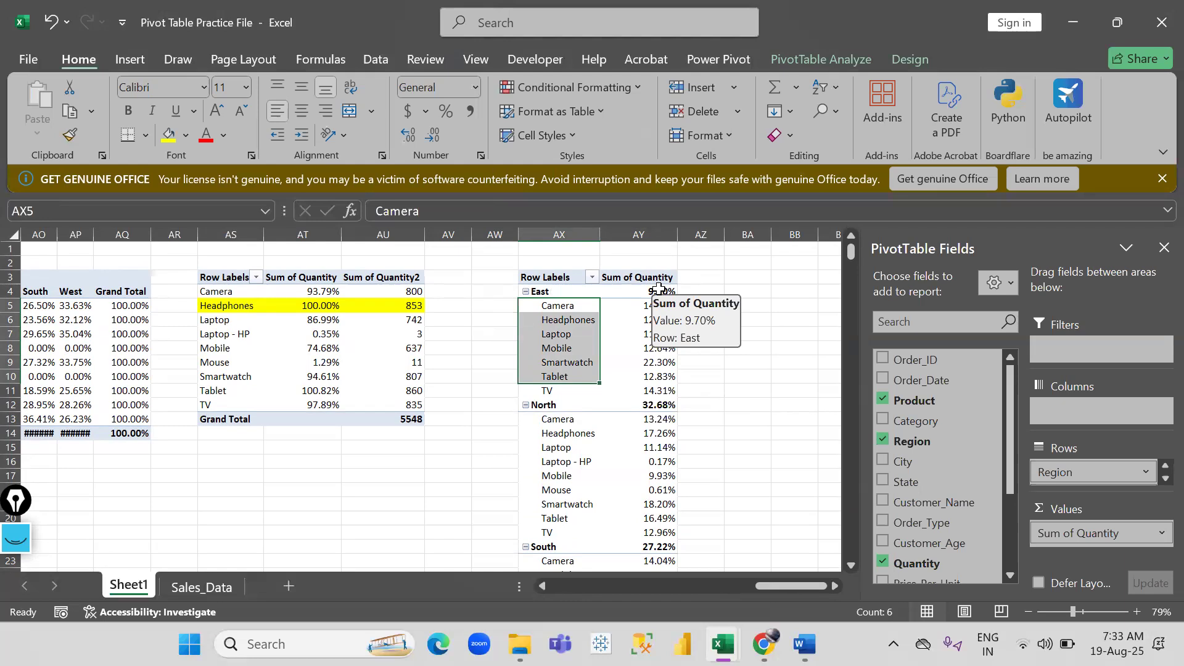
{"action": "left_click", "coordinate": [573, 309]}
{"action": "left_click_drag", "start_coordinate": [574, 309], "coordinate": [571, 363]}
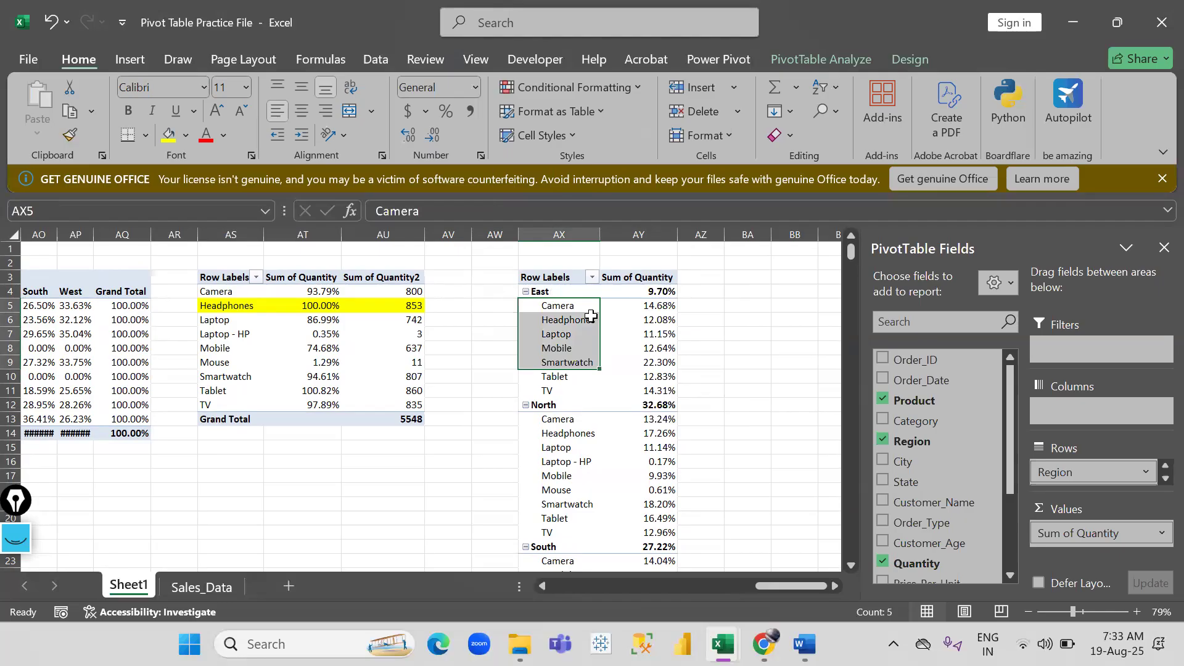
{"action": "left_click_drag", "start_coordinate": [661, 304], "coordinate": [673, 392]}
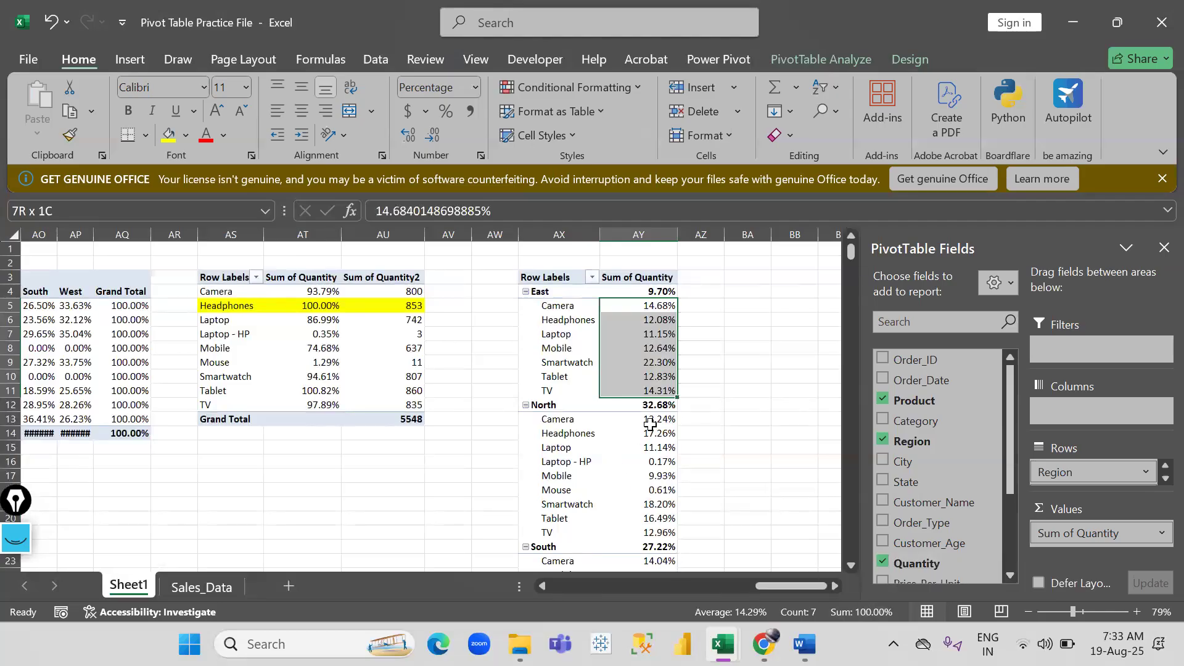
{"action": "left_click_drag", "start_coordinate": [651, 422], "coordinate": [655, 534]}
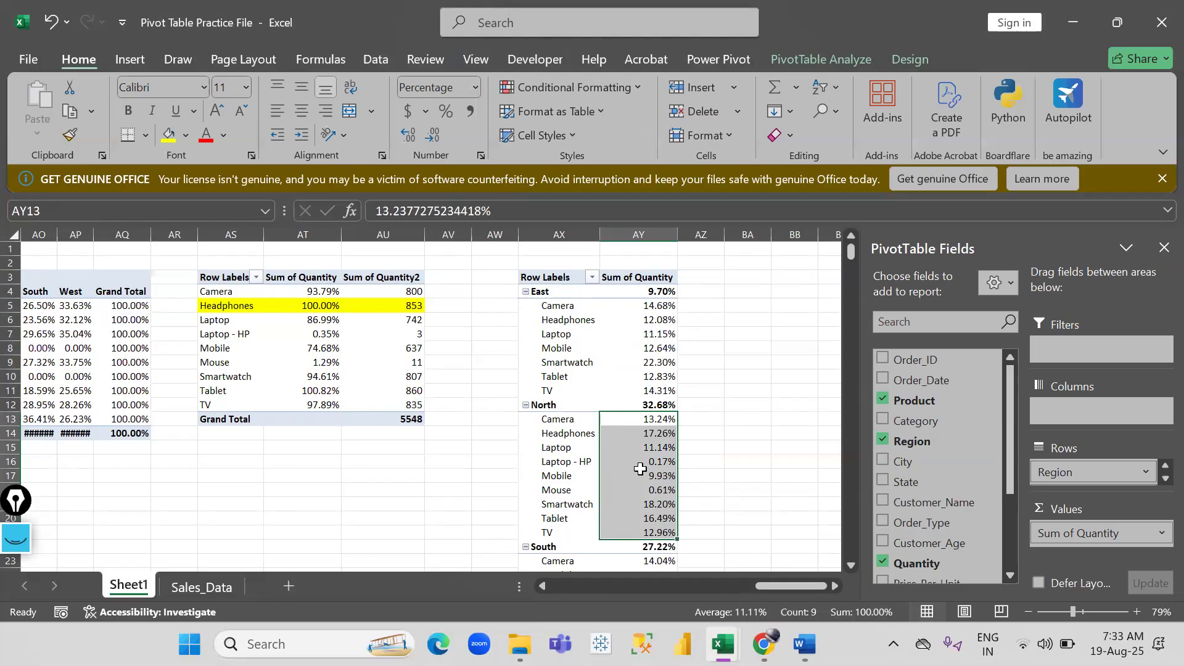
{"action": "left_click_drag", "start_coordinate": [644, 418], "coordinate": [650, 535]}
{"action": "left_click_drag", "start_coordinate": [540, 408], "coordinate": [632, 404]}
{"action": "left_click_drag", "start_coordinate": [540, 292], "coordinate": [662, 282]}
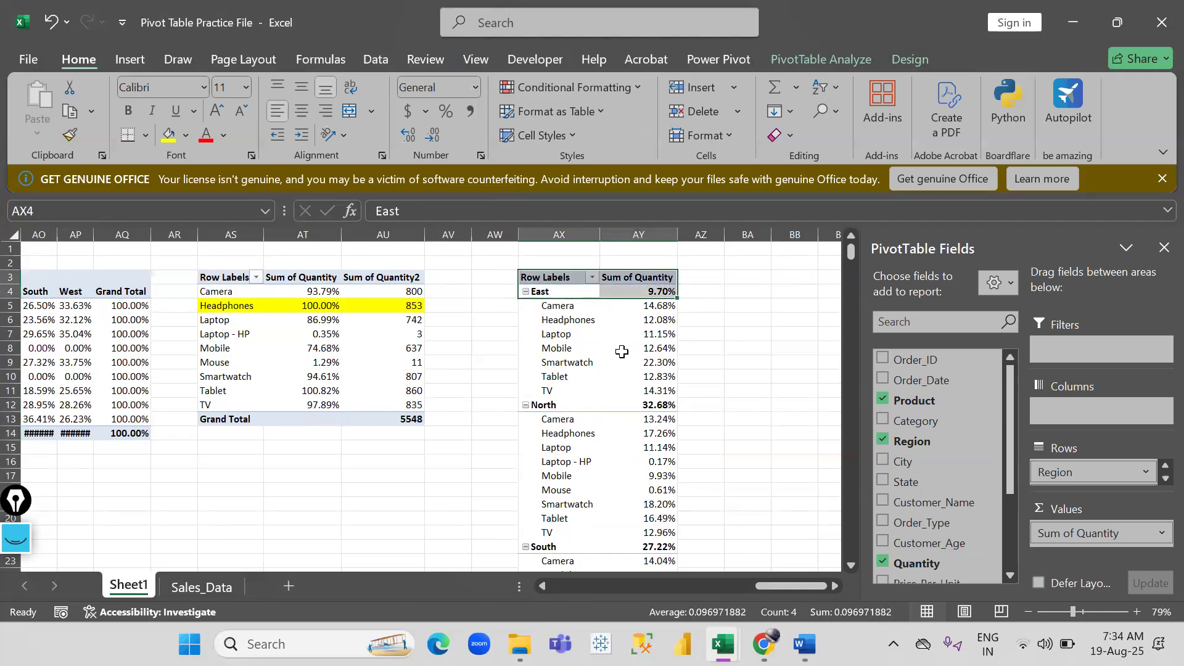
Copy the whole PivotTable at AX3 to cell BA3 and widen column BA for its row labels.
{"action": "left_click", "coordinate": [623, 351]}
{"action": "key", "text": "ctrl+a"}
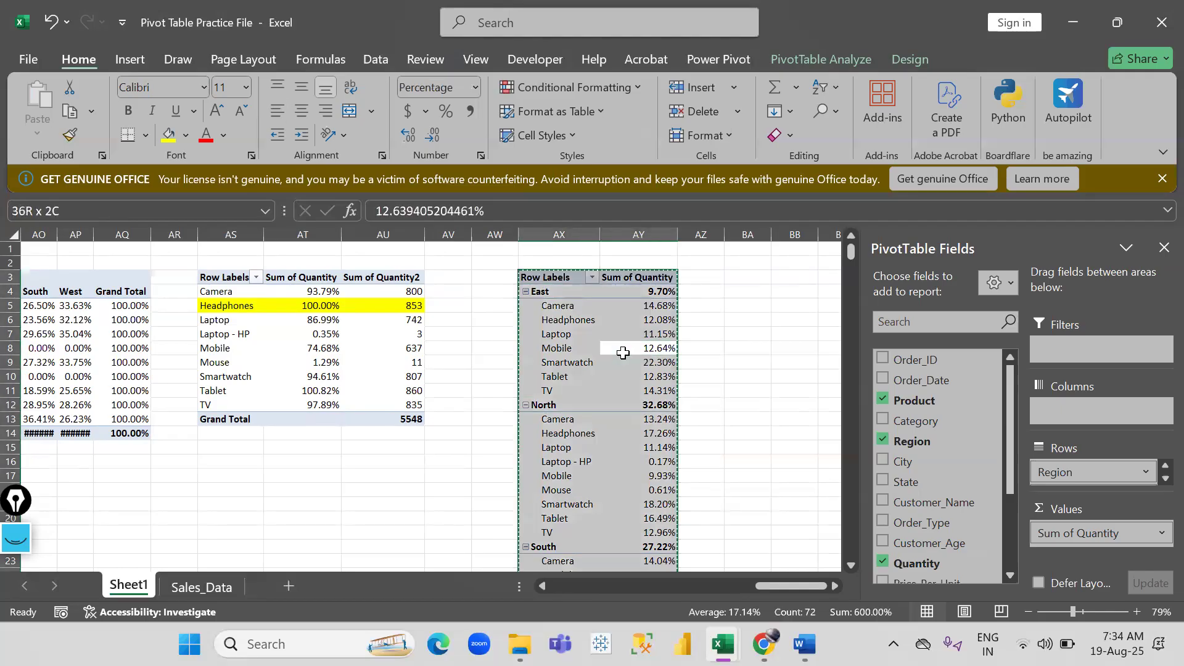
{"action": "key", "text": "ctrl+c"}
{"action": "scroll", "coordinate": [624, 352], "scroll_direction": "right", "scroll_amount": 3}
{"action": "left_click", "coordinate": [634, 276]}
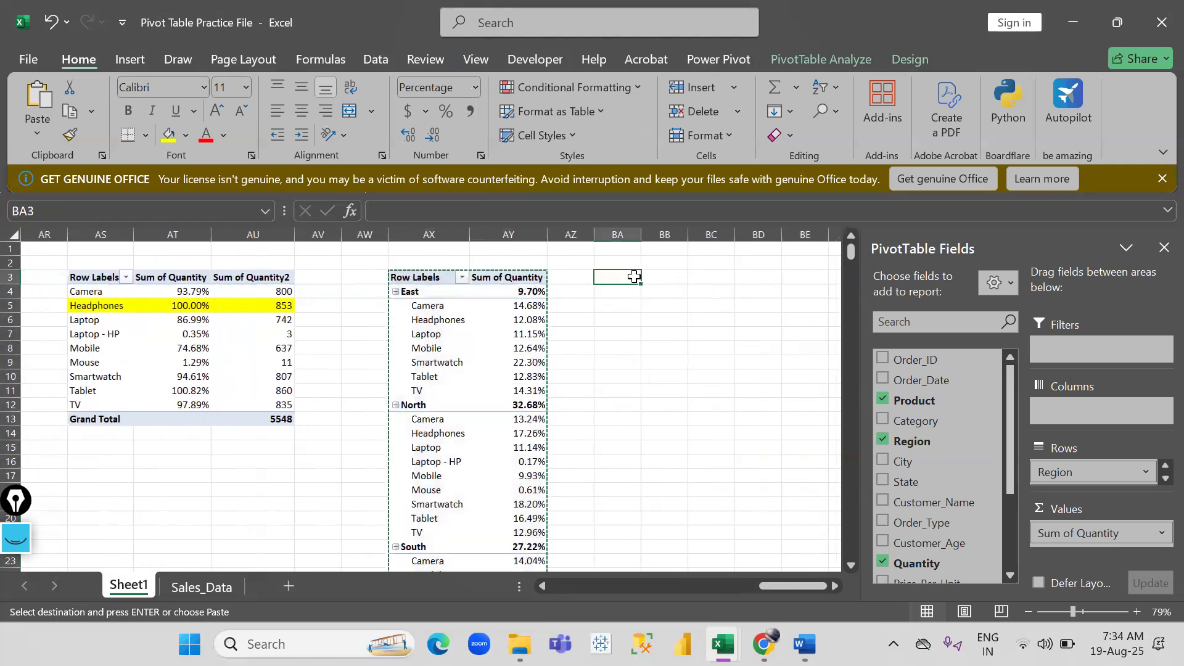
{"action": "key", "text": "ctrl+v"}
{"action": "left_click_drag", "start_coordinate": [689, 237], "coordinate": [738, 236]}
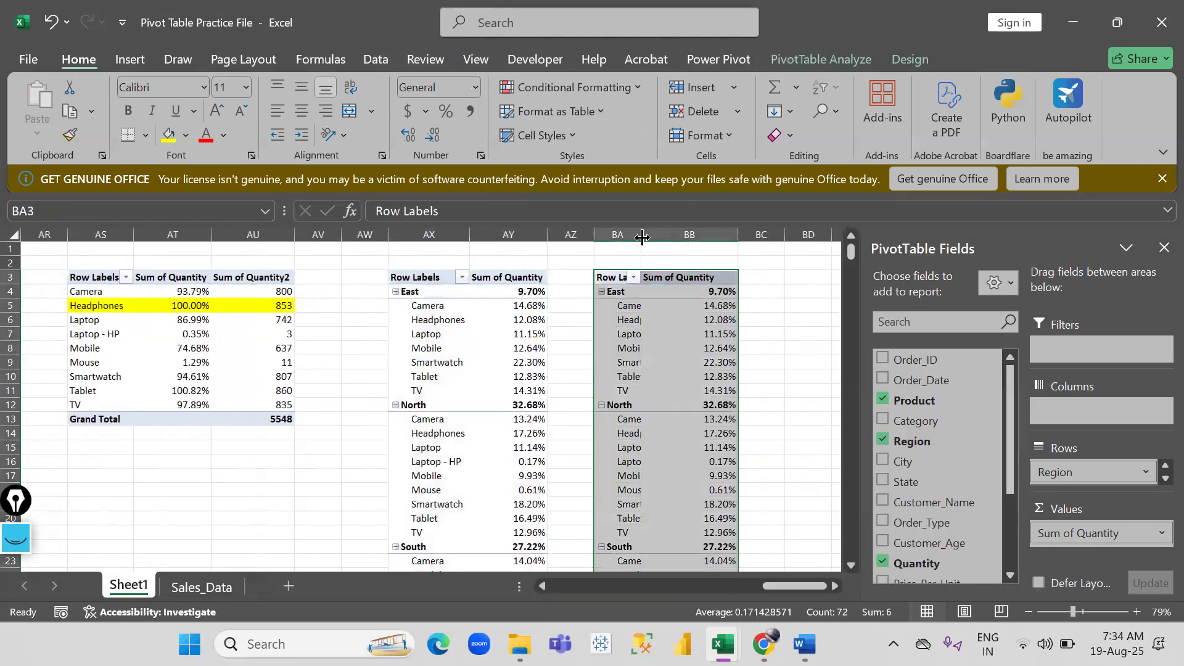
{"action": "left_click_drag", "start_coordinate": [642, 237], "coordinate": [662, 236]}
Move Region from the rows to the columns of the PivotTable at BA3, leaving Product in the rows.
{"action": "left_click", "coordinate": [676, 317]}
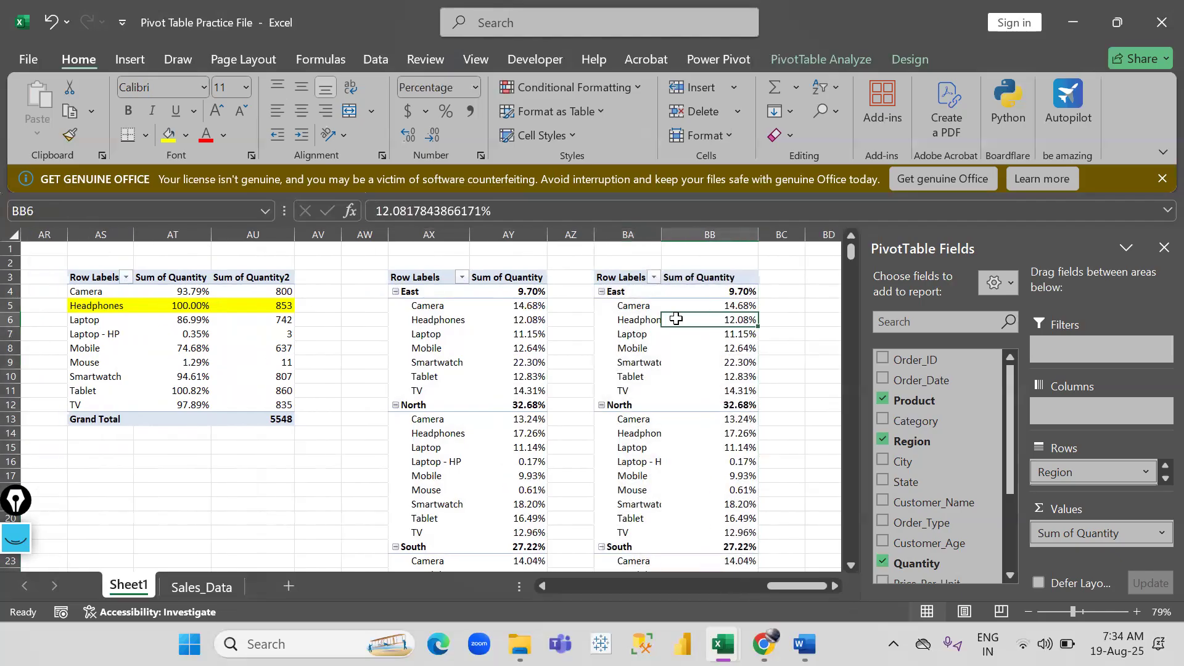
{"action": "right_click", "coordinate": [730, 351]}
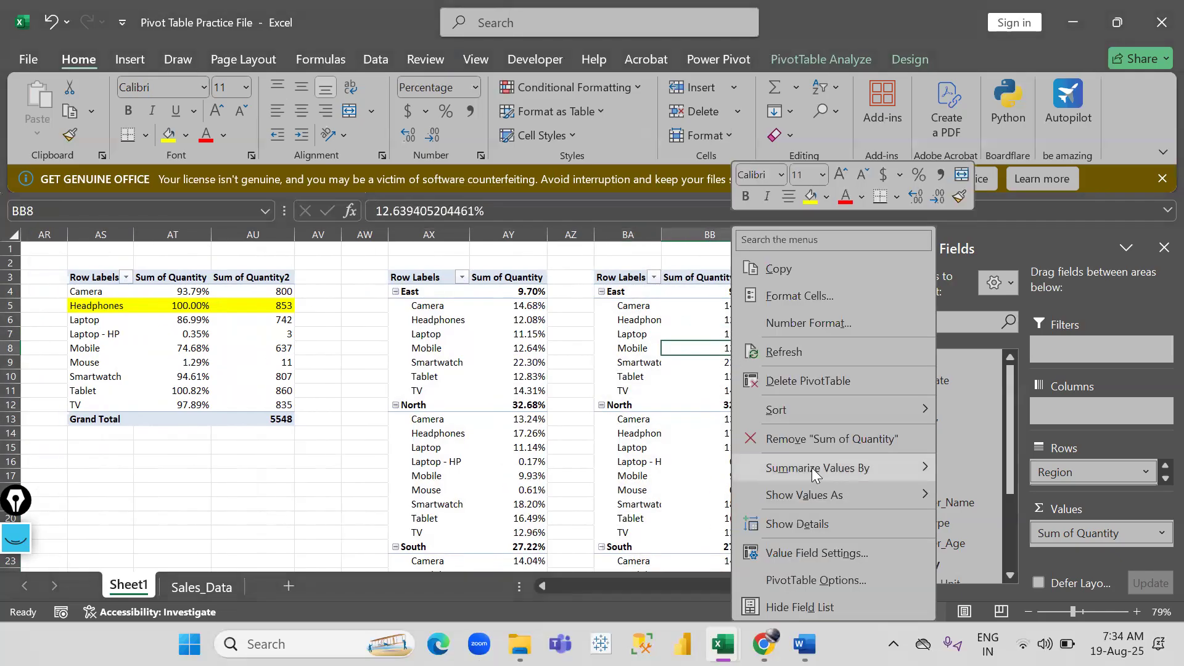
{"action": "mouse_move", "coordinate": [839, 496]}
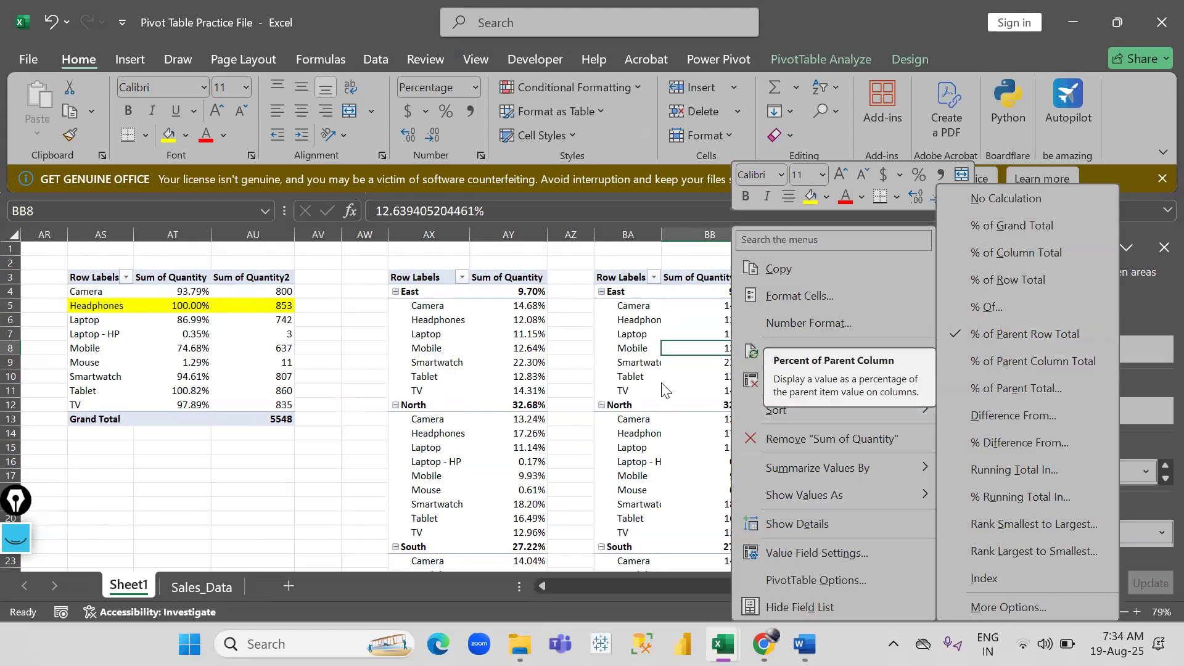
{"action": "left_click", "coordinate": [1000, 362]}
{"action": "scroll", "coordinate": [722, 388], "scroll_direction": "right", "scroll_amount": 1}
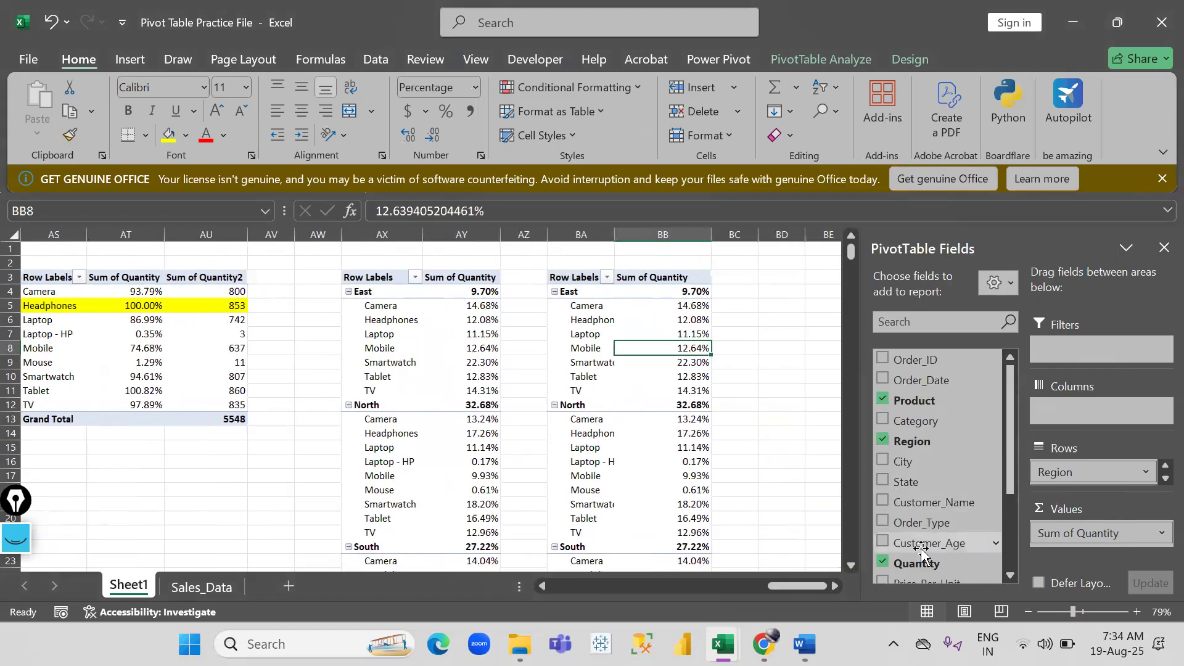
{"action": "left_click_drag", "start_coordinate": [920, 444], "coordinate": [1084, 415]}
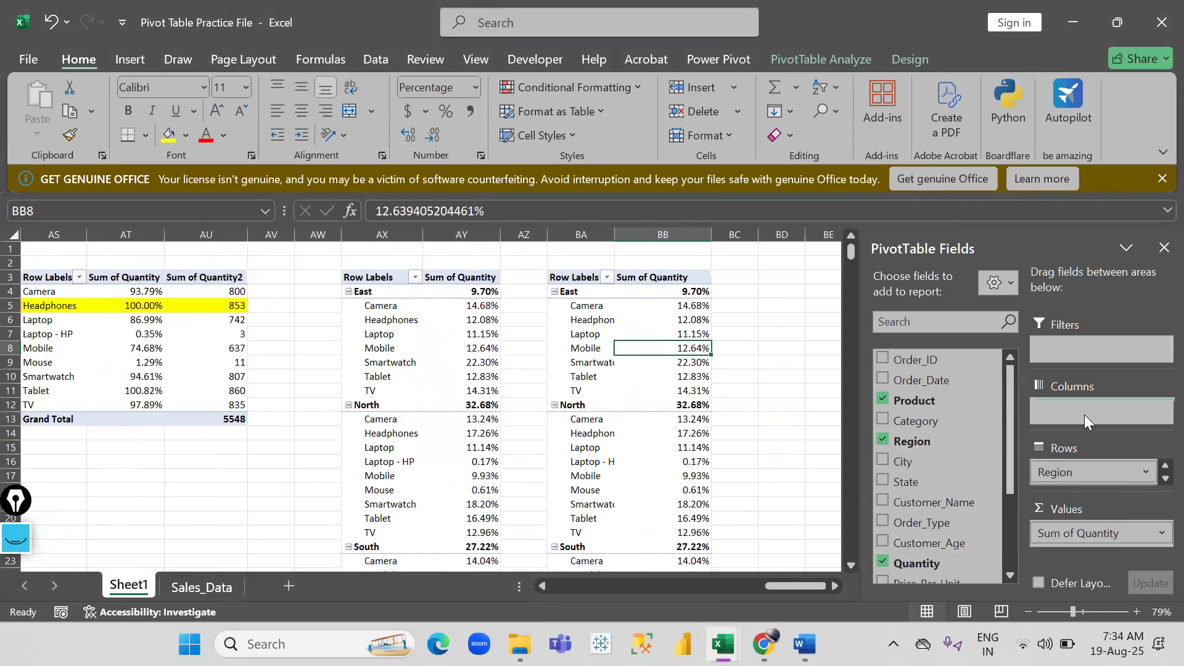
{"action": "scroll", "coordinate": [758, 388], "scroll_direction": "right", "scroll_amount": 3}
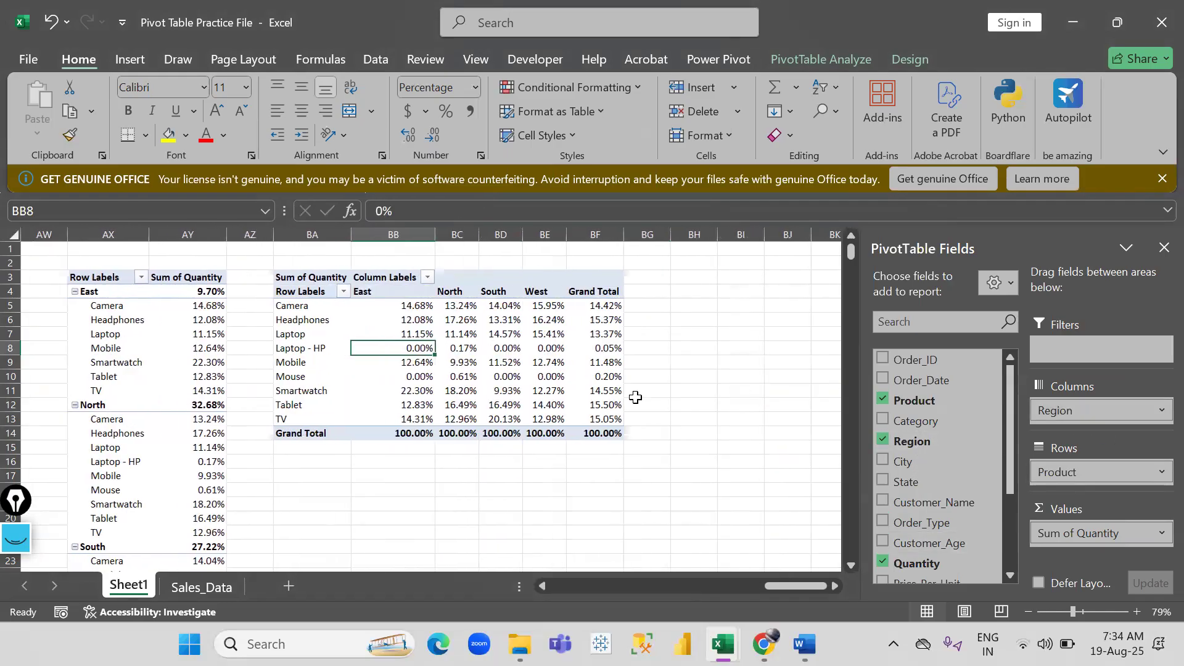
Show the quantities in the PivotTable at BA3 as % of Parent Column Total.
{"action": "right_click", "coordinate": [501, 325]}
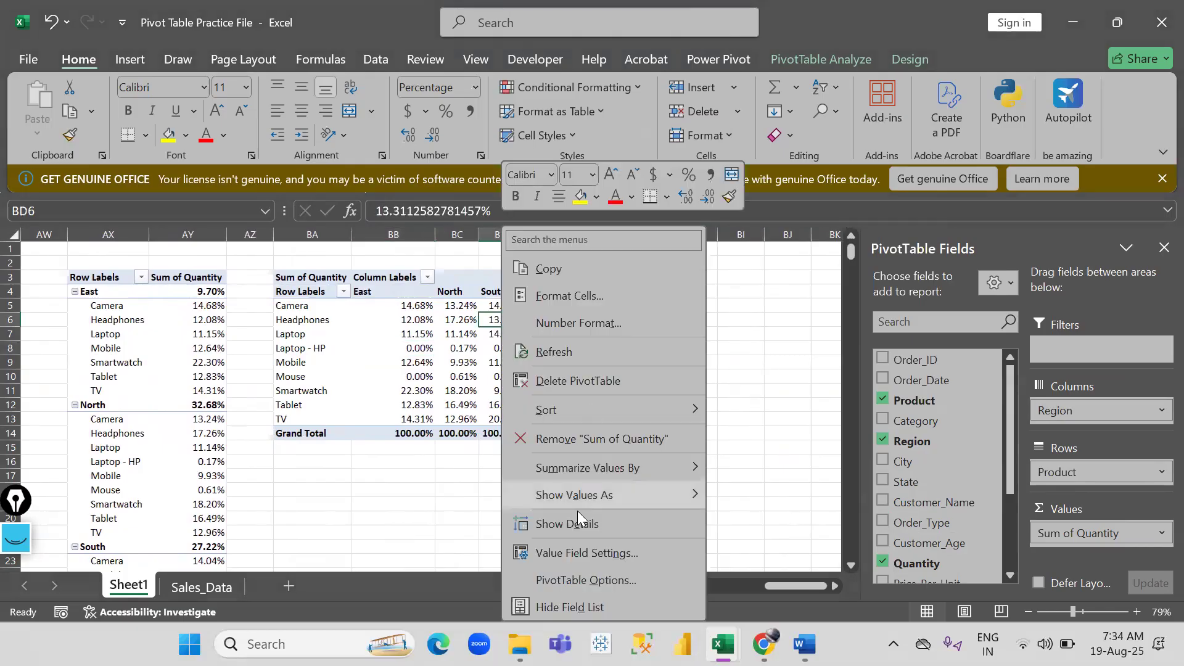
{"action": "mouse_move", "coordinate": [615, 489]}
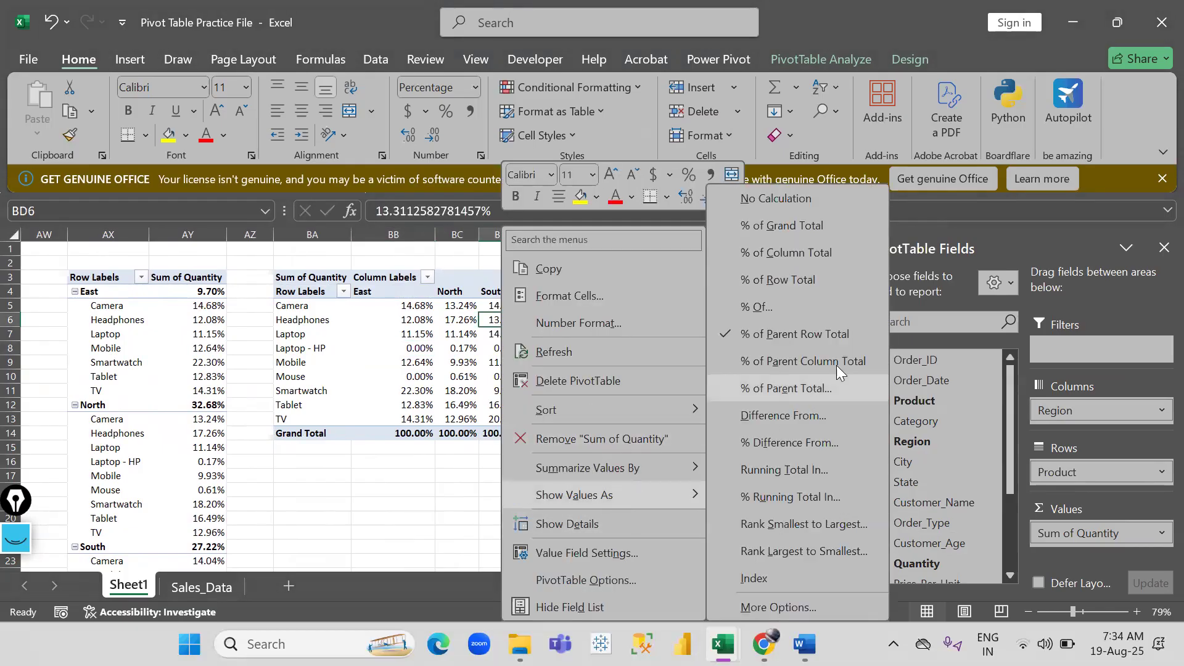
{"action": "left_click", "coordinate": [800, 363]}
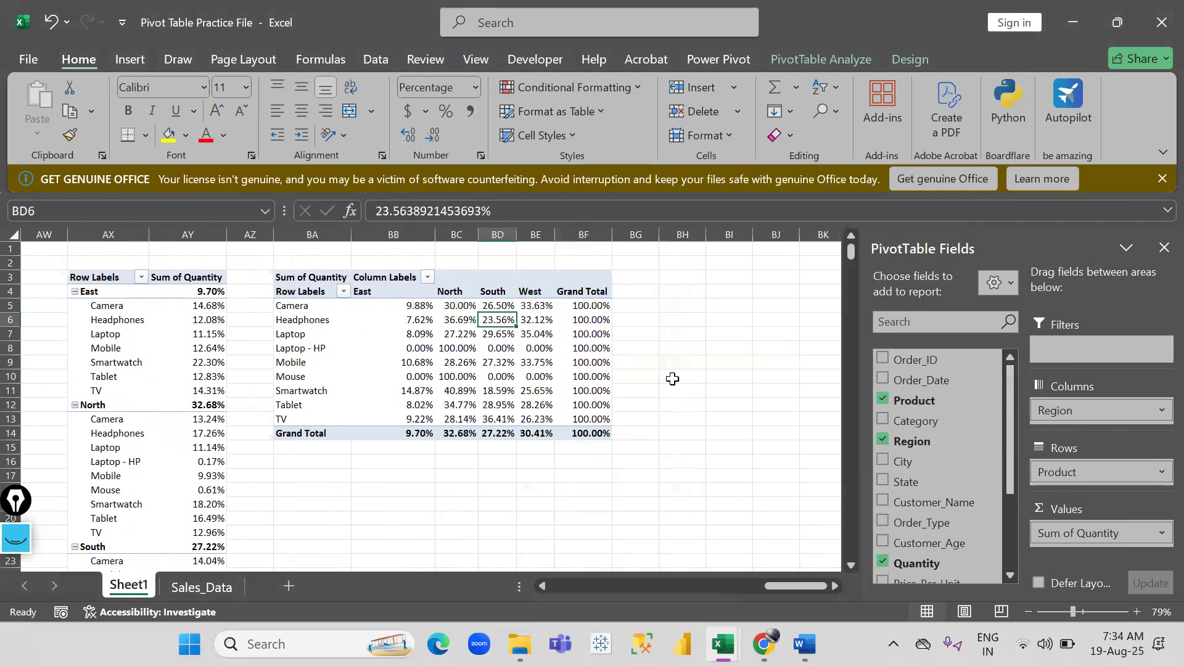
Examine the regional percentages across the product rows at BA3 and compare the Camera row with the earlier % of Row Total PivotTable.
{"action": "left_click", "coordinate": [644, 402]}
{"action": "left_click_drag", "start_coordinate": [412, 310], "coordinate": [552, 308]}
{"action": "left_click", "coordinate": [580, 336]}
{"action": "left_click_drag", "start_coordinate": [398, 309], "coordinate": [535, 308]}
{"action": "scroll", "coordinate": [481, 363], "scroll_direction": "left", "scroll_amount": 5}
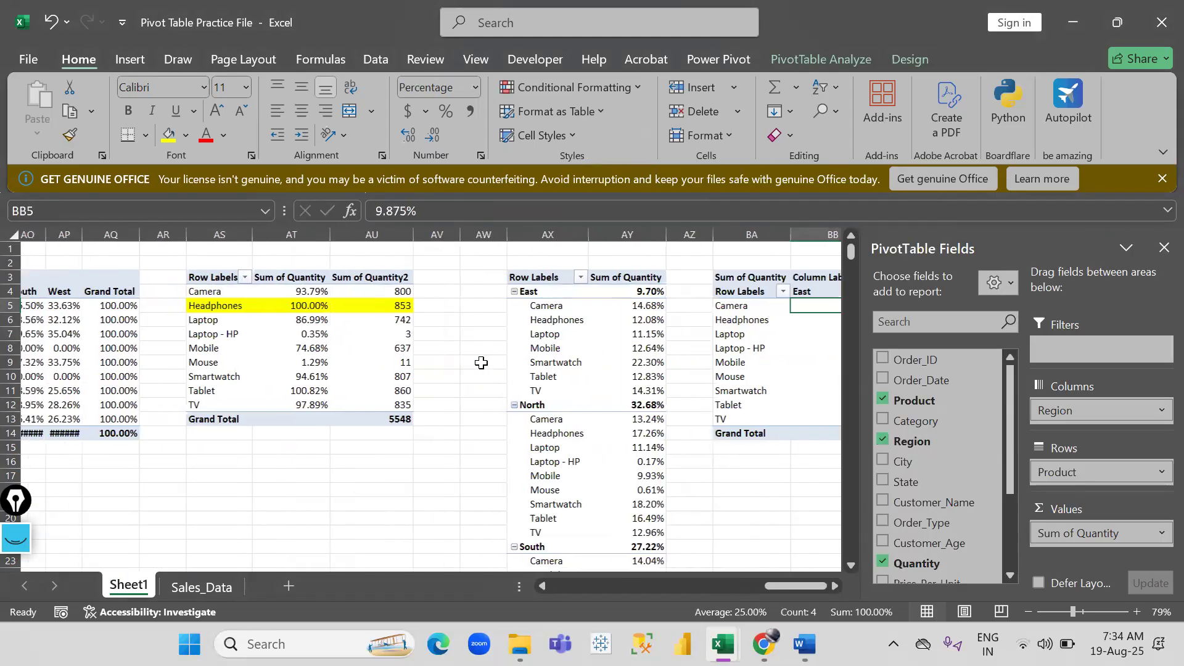
{"action": "scroll", "coordinate": [481, 363], "scroll_direction": "left", "scroll_amount": 3}
{"action": "left_click_drag", "start_coordinate": [218, 319], "coordinate": [379, 307]}
{"action": "scroll", "coordinate": [400, 350], "scroll_direction": "right", "scroll_amount": 6}
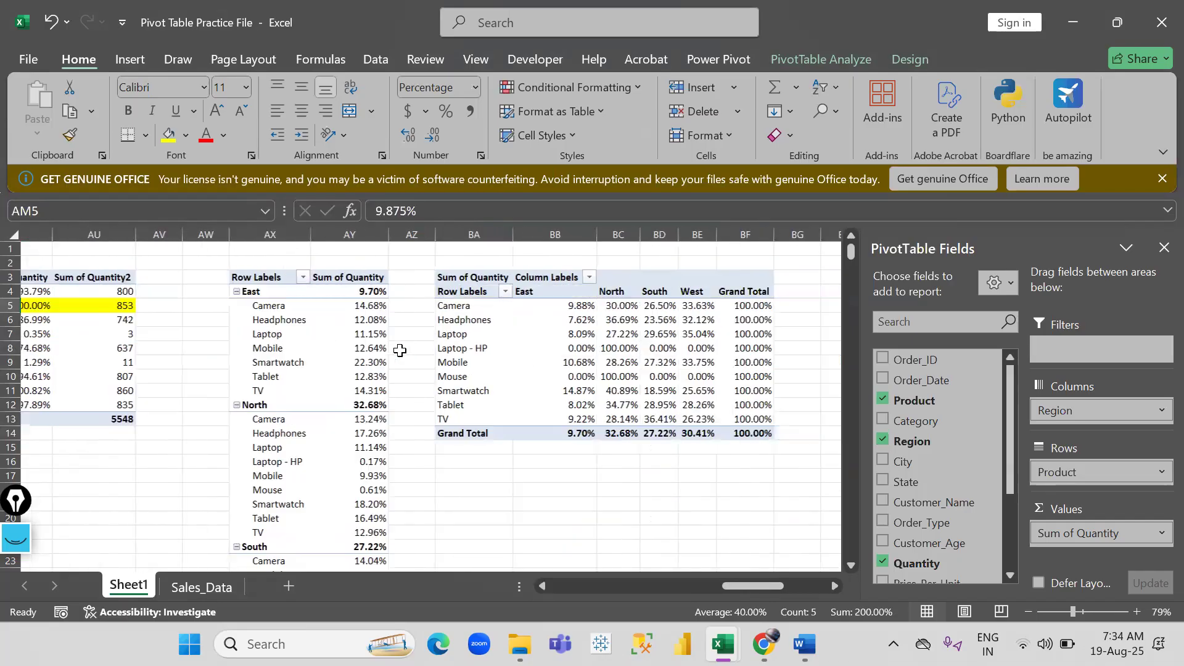
{"action": "scroll", "coordinate": [400, 350], "scroll_direction": "right", "scroll_amount": 3}
{"action": "left_click_drag", "start_coordinate": [416, 310], "coordinate": [583, 306]}
{"action": "left_click", "coordinate": [346, 318]}
{"action": "left_click_drag", "start_coordinate": [432, 306], "coordinate": [634, 302]}
{"action": "left_click", "coordinate": [634, 304]}
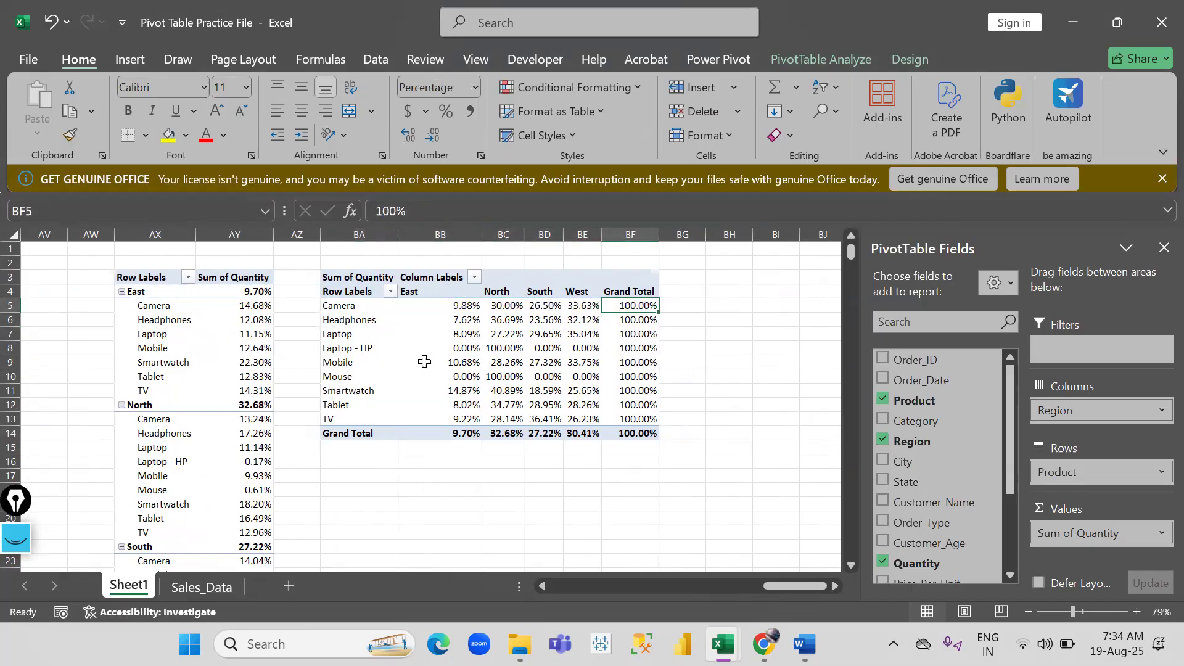
{"action": "mouse_move", "coordinate": [453, 379]}
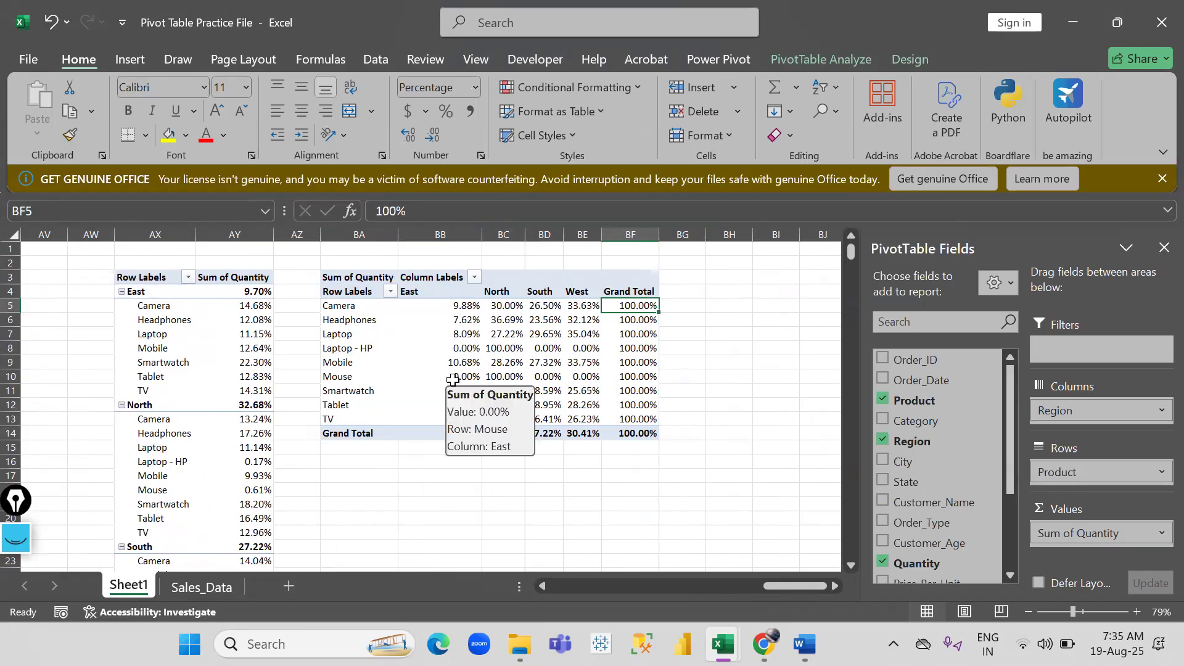
{"action": "left_click_drag", "start_coordinate": [413, 321], "coordinate": [542, 376]}
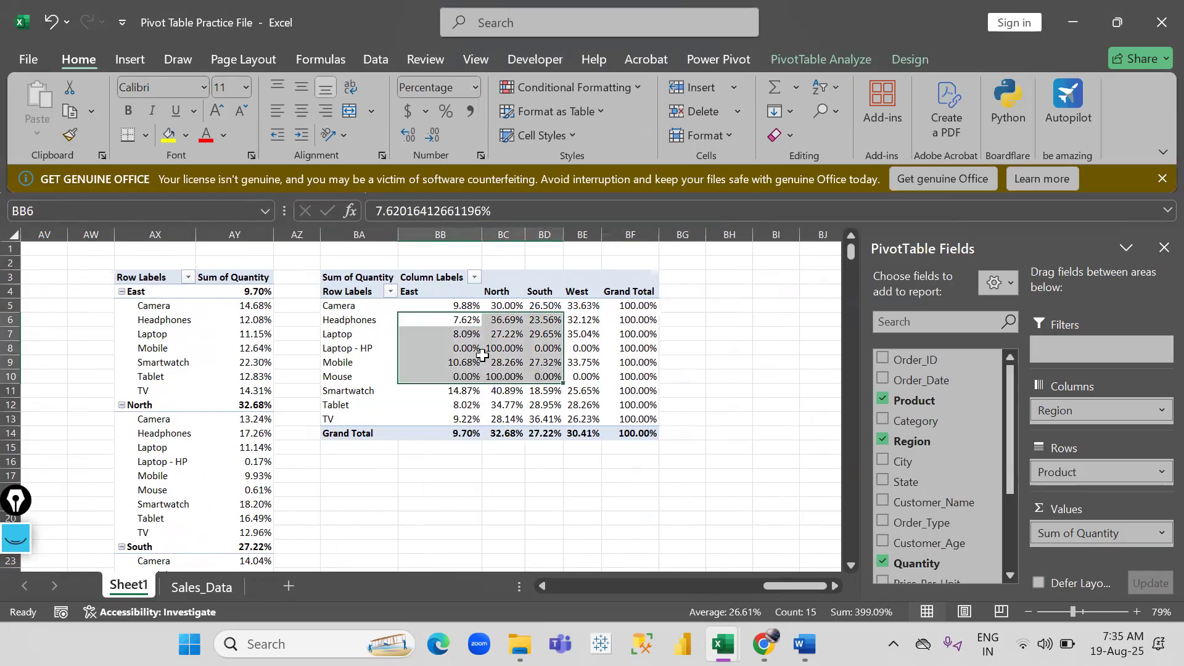
{"action": "left_click", "coordinate": [504, 362]}
{"action": "left_click", "coordinate": [331, 305]}
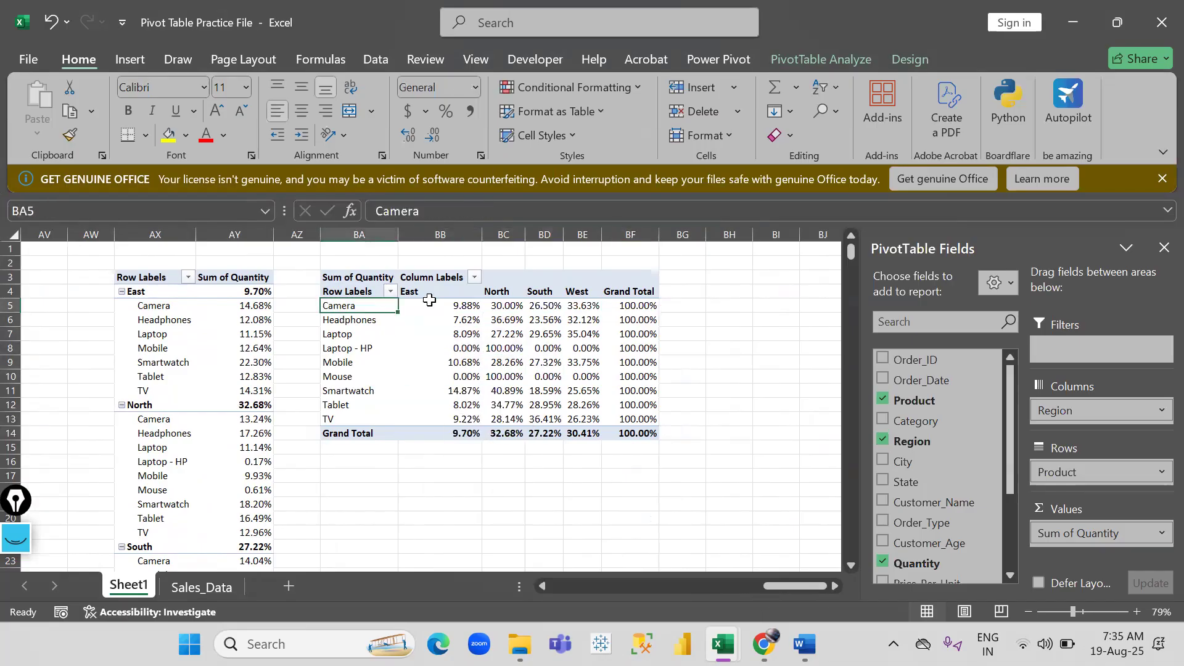
{"action": "left_click", "coordinate": [577, 307]}
{"action": "mouse_move", "coordinate": [629, 343]}
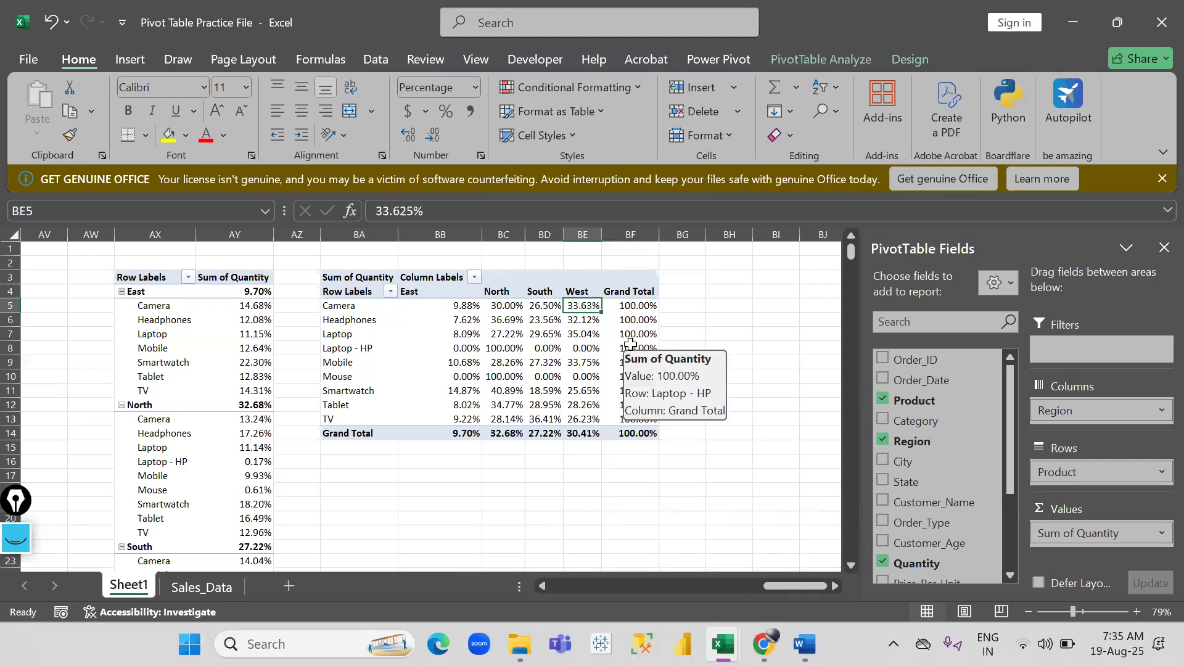
Copy the whole PivotTable at BA3 to cell BI3.
{"action": "left_click", "coordinate": [571, 347]}
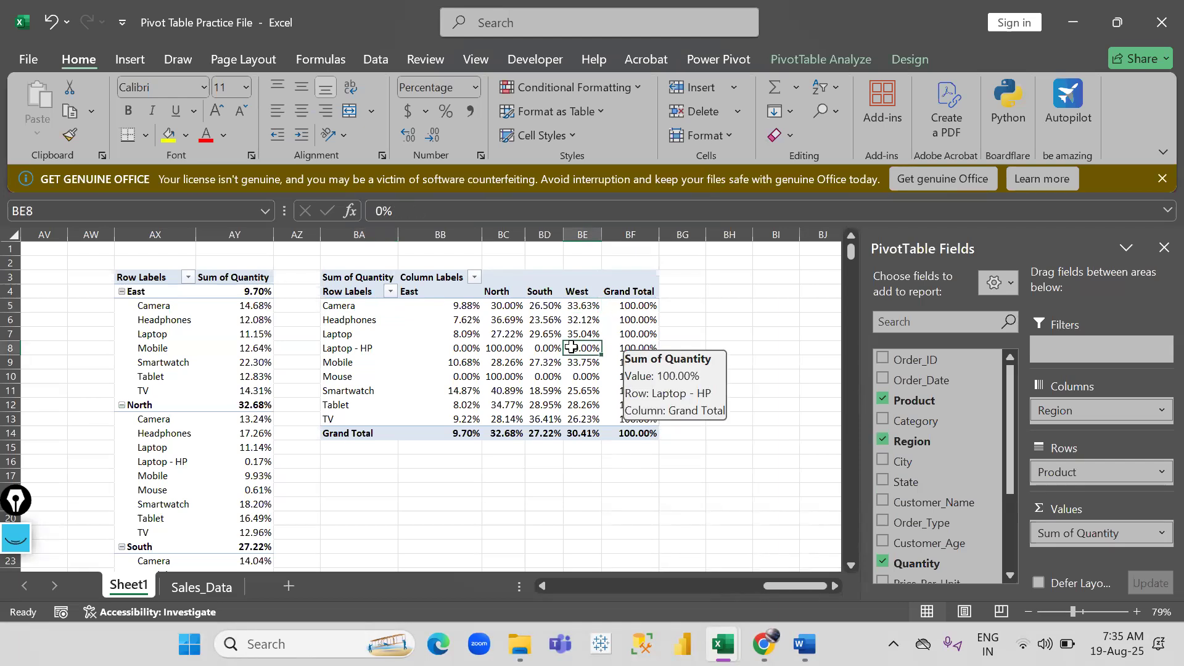
{"action": "key", "text": "ctrl+a"}
{"action": "key", "text": "ctrl+c"}
{"action": "scroll", "coordinate": [571, 347], "scroll_direction": "right", "scroll_amount": 3}
{"action": "scroll", "coordinate": [571, 348], "scroll_direction": "right", "scroll_amount": 1}
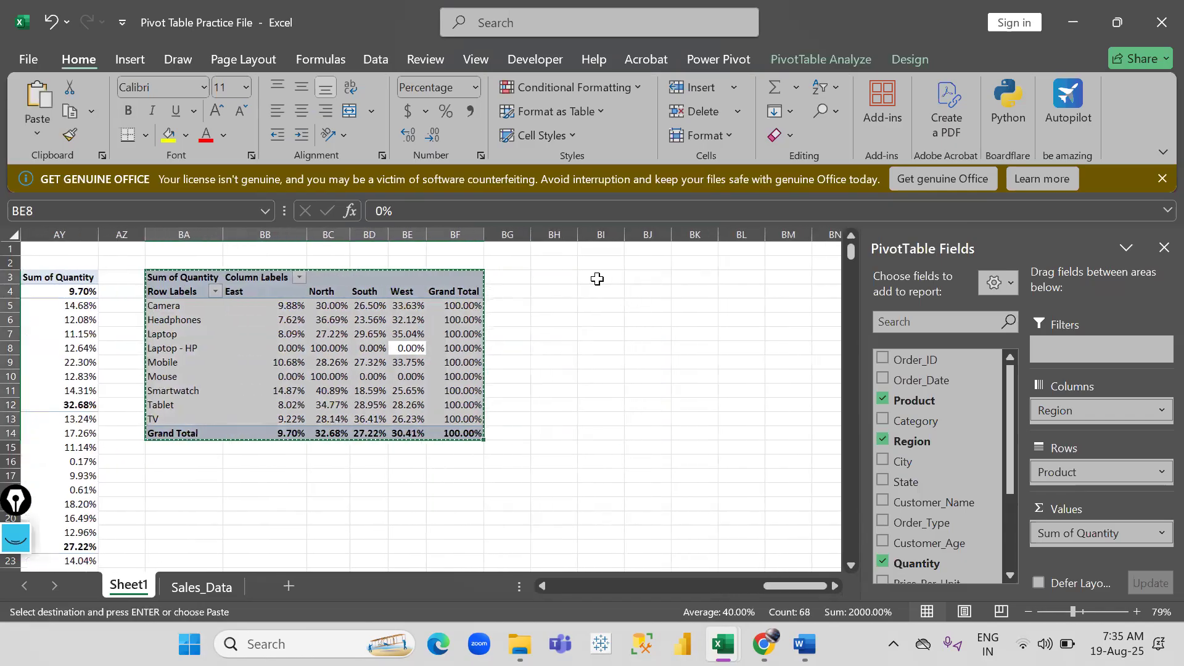
{"action": "left_click", "coordinate": [597, 275]}
{"action": "key", "text": "Return"}
{"action": "scroll", "coordinate": [697, 418], "scroll_direction": "right", "scroll_amount": 4}
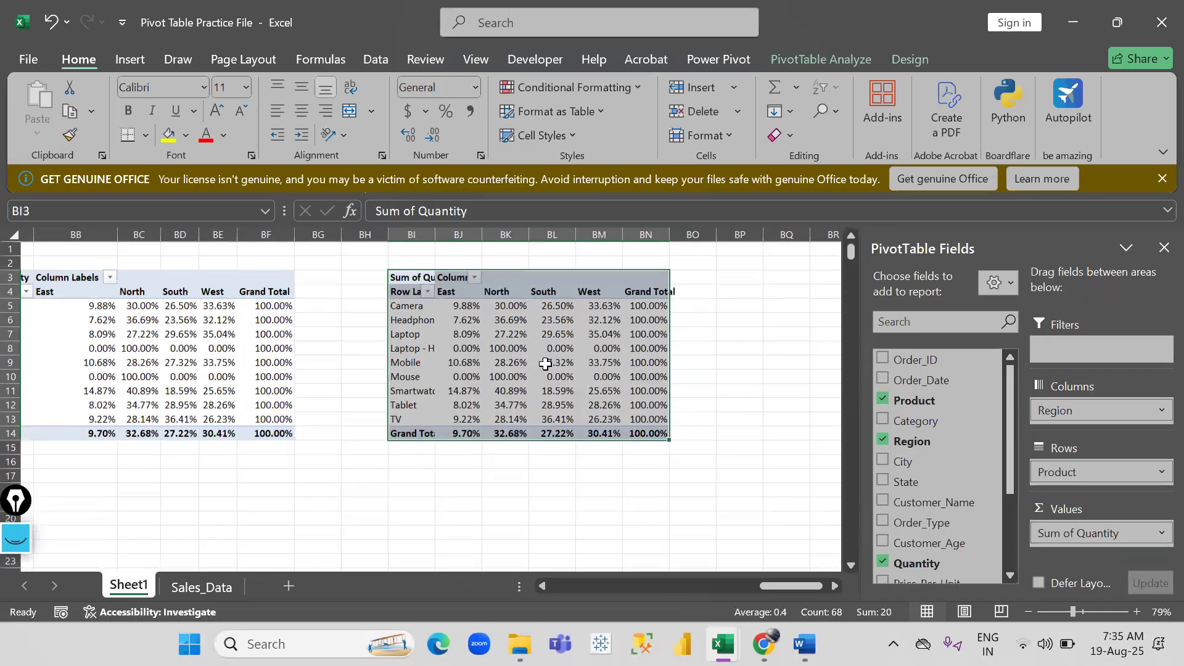
{"action": "right_click", "coordinate": [534, 339]}
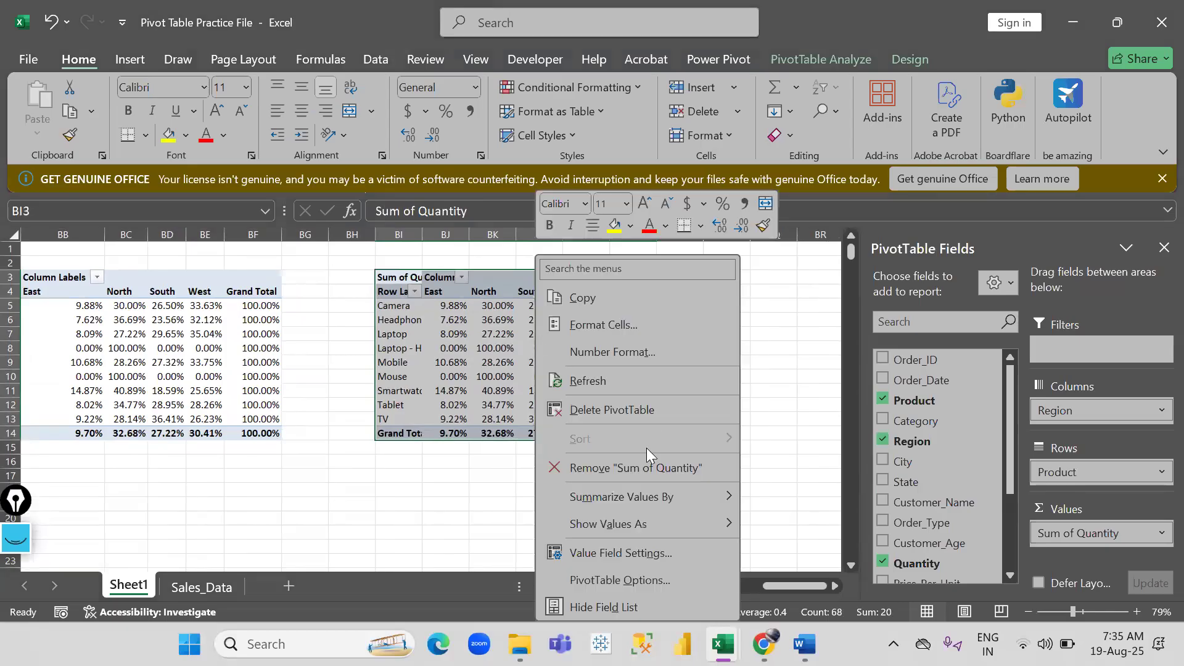
{"action": "mouse_move", "coordinate": [625, 521]}
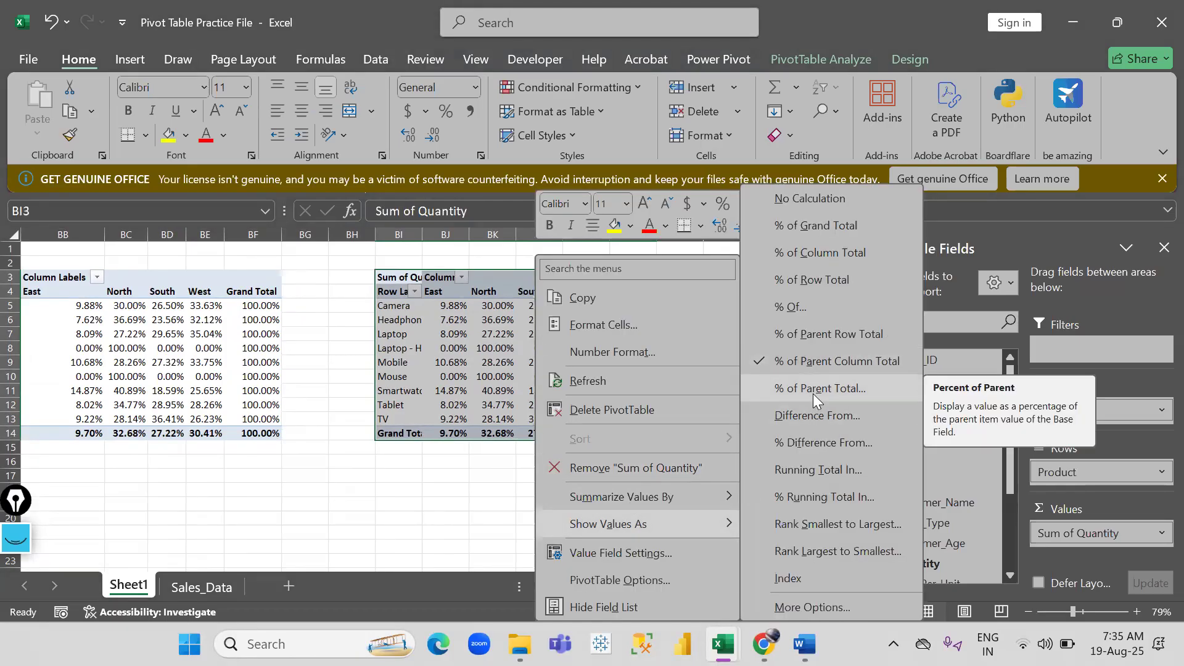
{"action": "left_click", "coordinate": [489, 388]}
Examine the East subtotal and its product percentages in the % of Parent Row Total PivotTable at AX3.
{"action": "scroll", "coordinate": [481, 395], "scroll_direction": "left", "scroll_amount": 5}
{"action": "scroll", "coordinate": [475, 403], "scroll_direction": "right", "scroll_amount": 1}
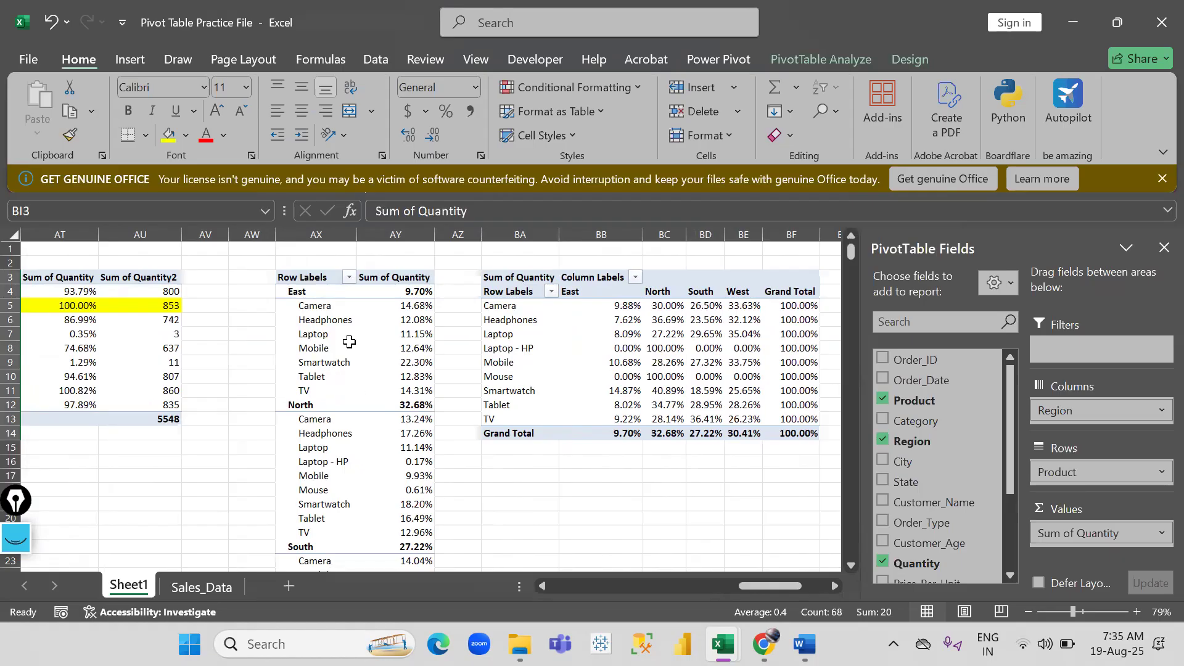
{"action": "left_click_drag", "start_coordinate": [409, 306], "coordinate": [414, 370]}
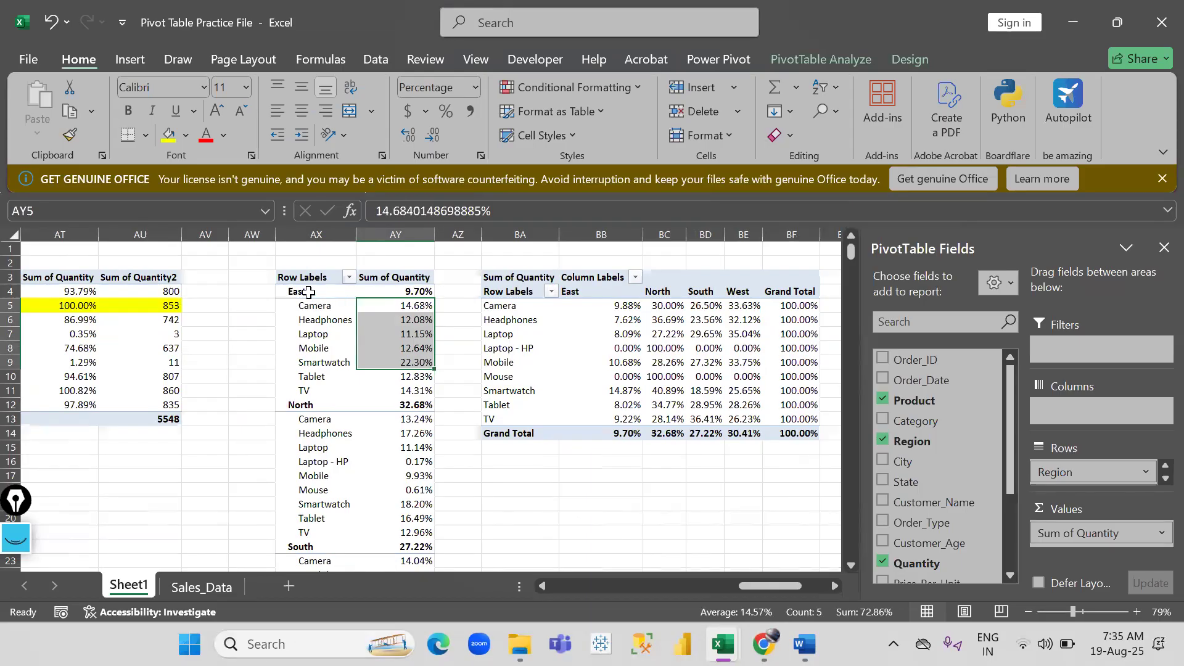
{"action": "left_click_drag", "start_coordinate": [306, 292], "coordinate": [392, 292]}
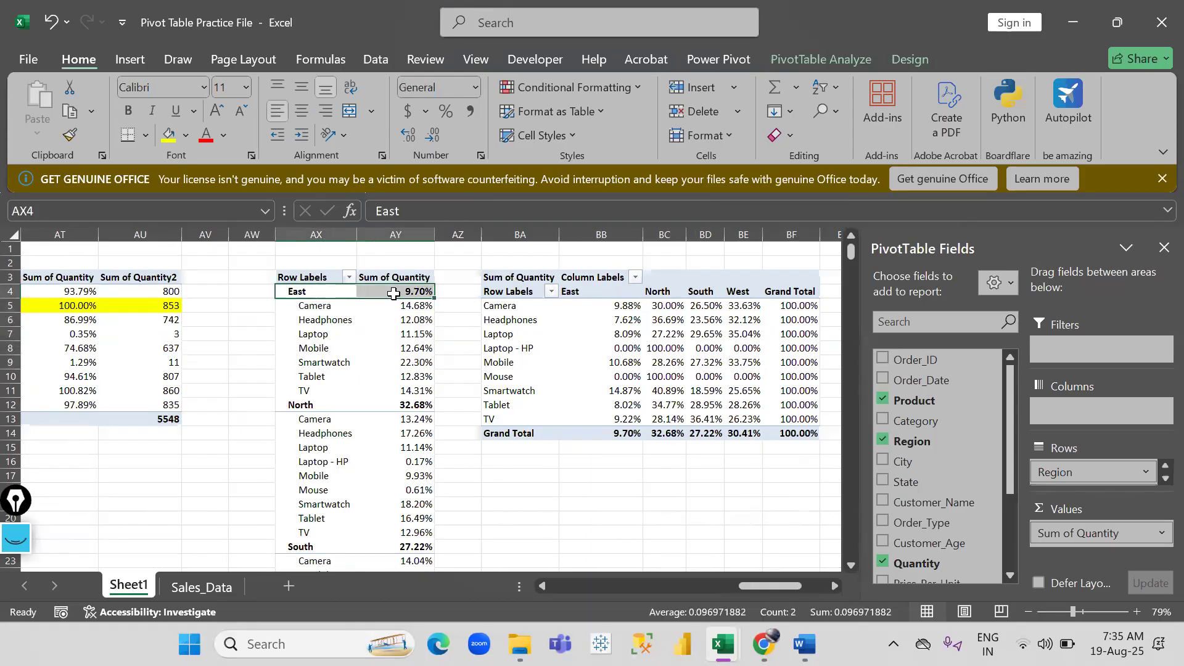
{"action": "mouse_move", "coordinate": [394, 294]}
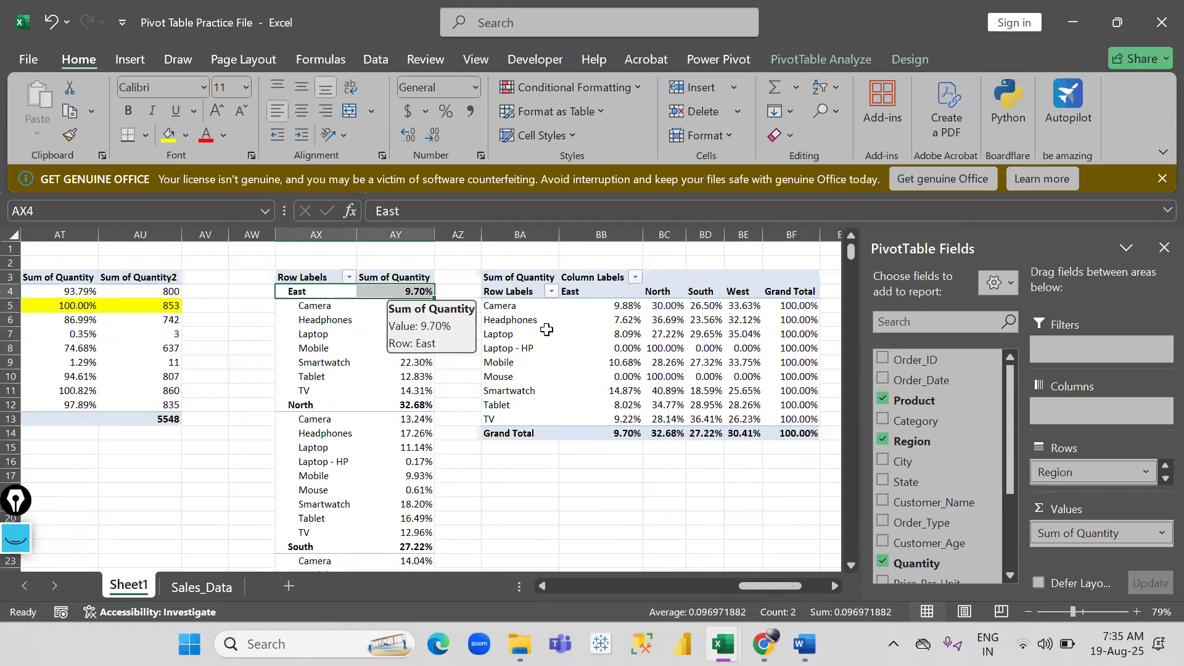
Move Region from the columns to the rows, above Product, in the PivotTable at BI3.
{"action": "scroll", "coordinate": [546, 329], "scroll_direction": "right", "scroll_amount": 6}
{"action": "left_click", "coordinate": [570, 334]}
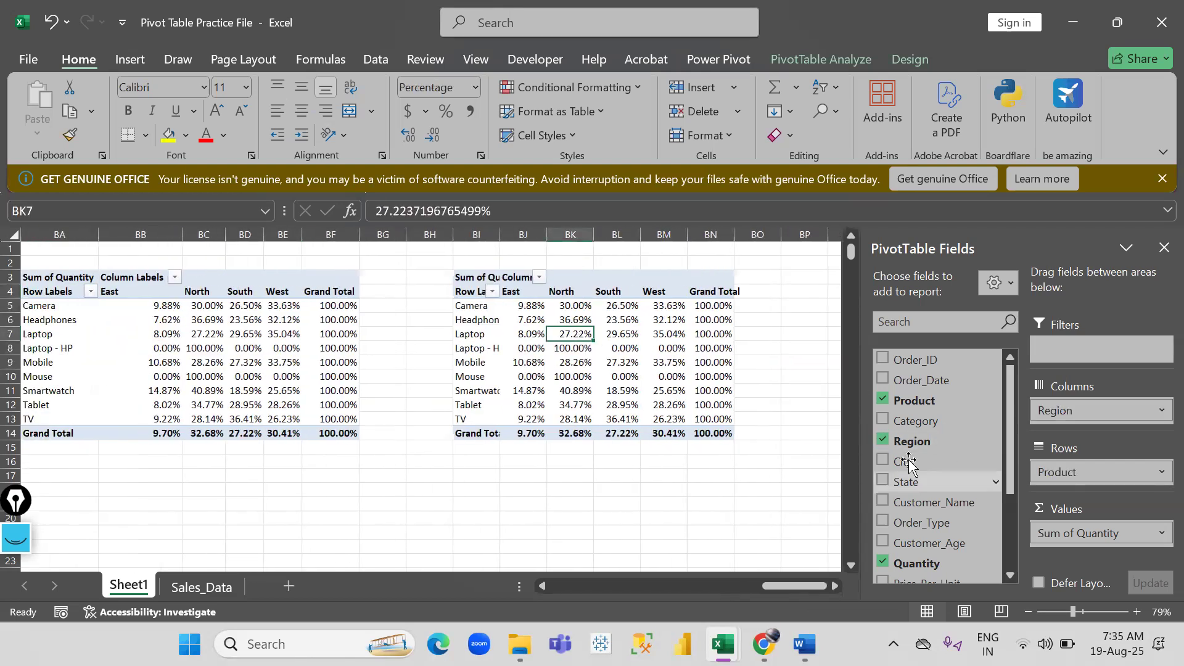
{"action": "left_click_drag", "start_coordinate": [1073, 412], "coordinate": [1082, 472]}
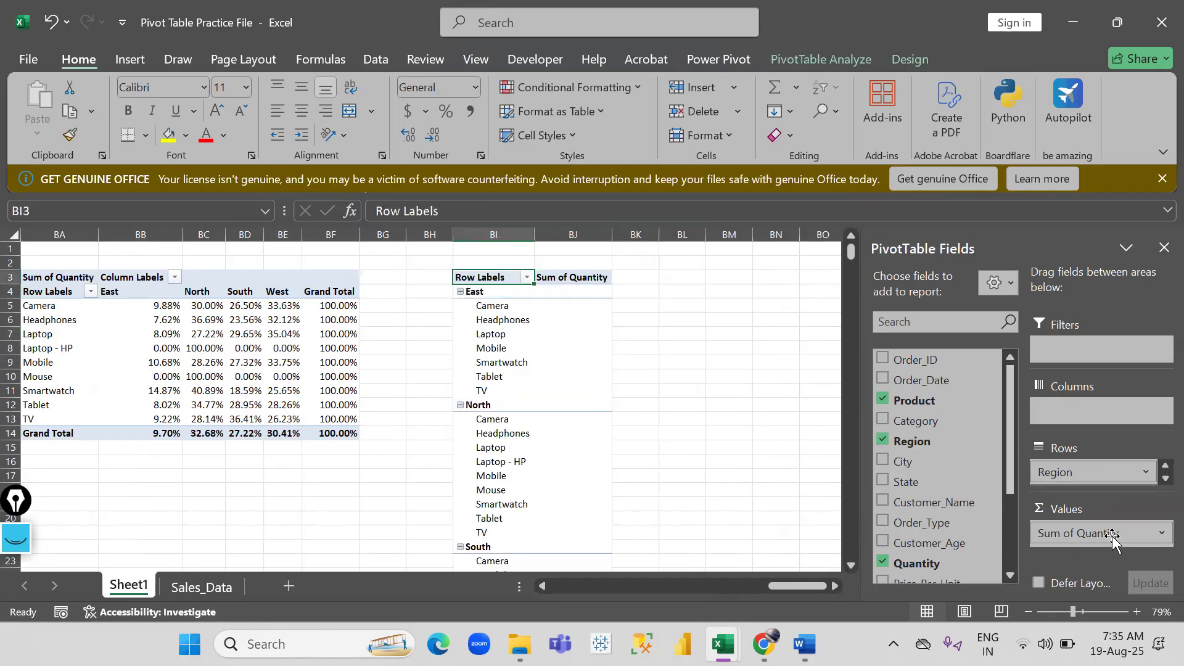
{"action": "left_click", "coordinate": [565, 348]}
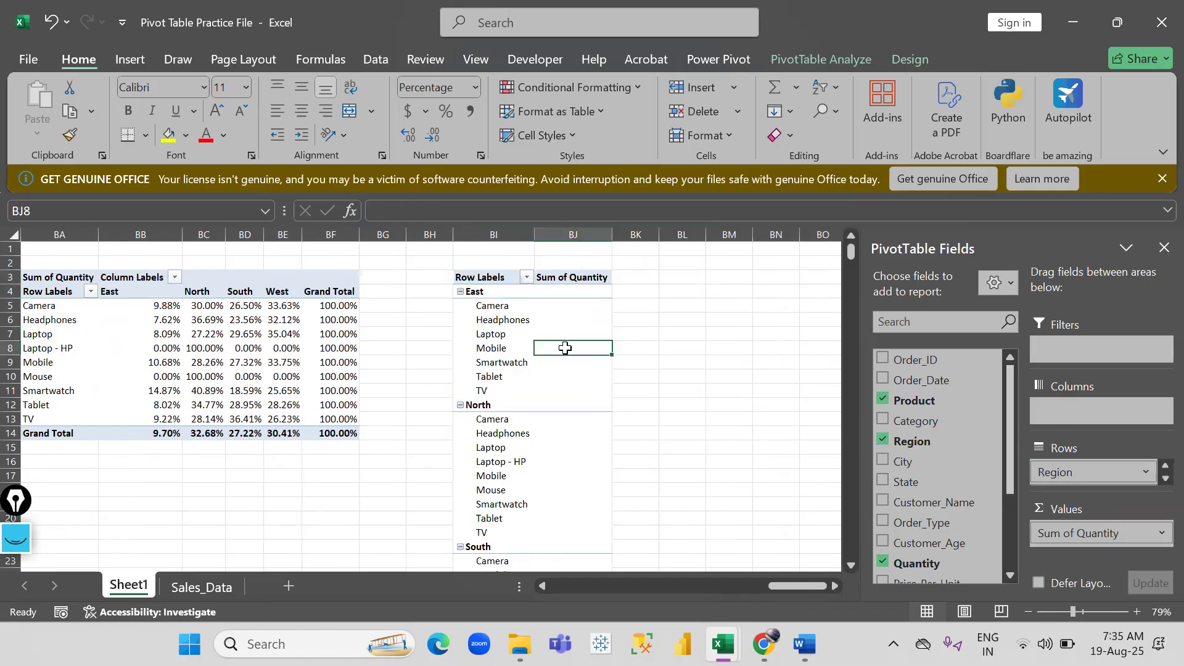
{"action": "left_click", "coordinate": [564, 330]}
{"action": "right_click", "coordinate": [563, 330]}
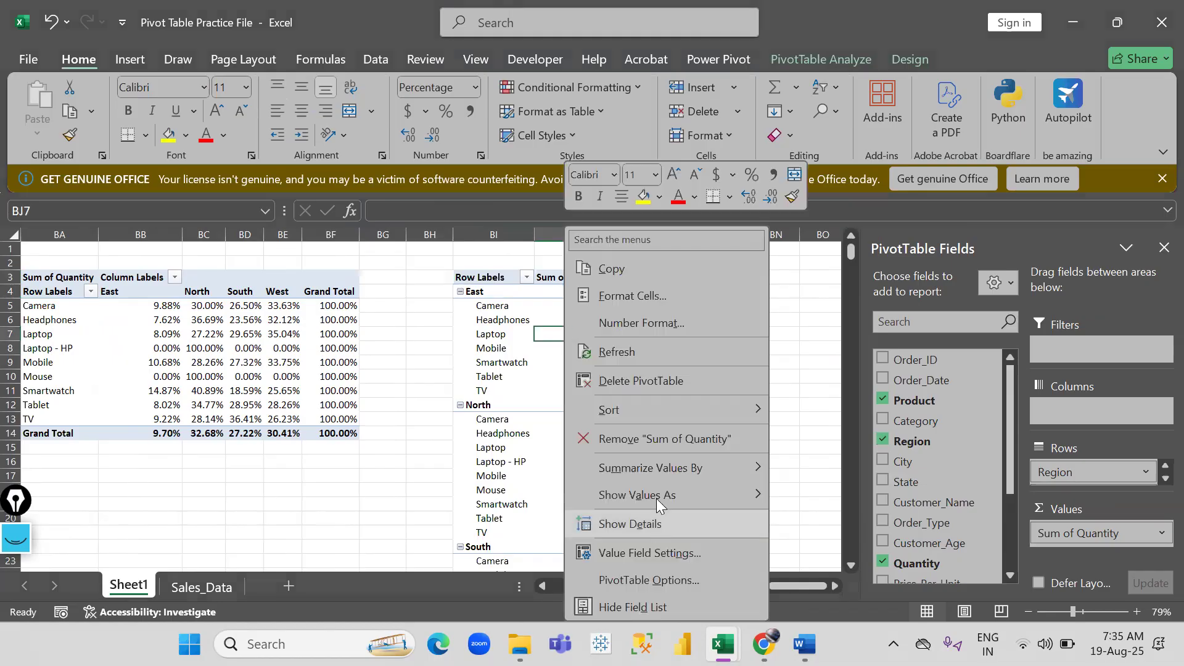
{"action": "mouse_move", "coordinate": [657, 492]}
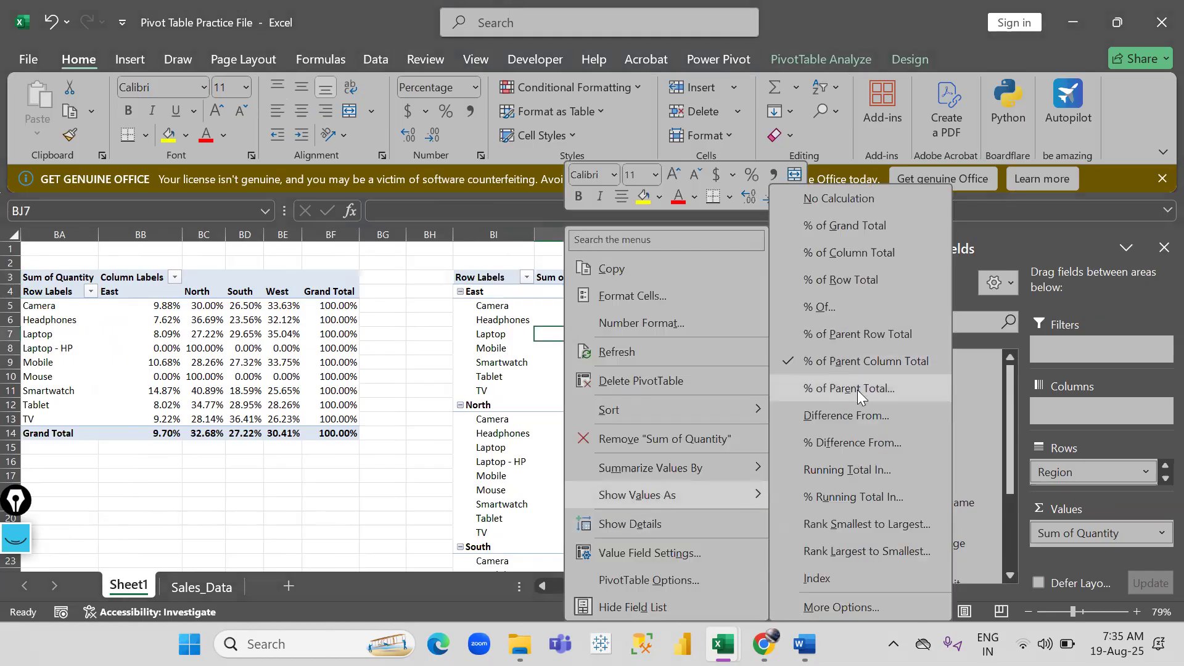
{"action": "left_click", "coordinate": [857, 389]}
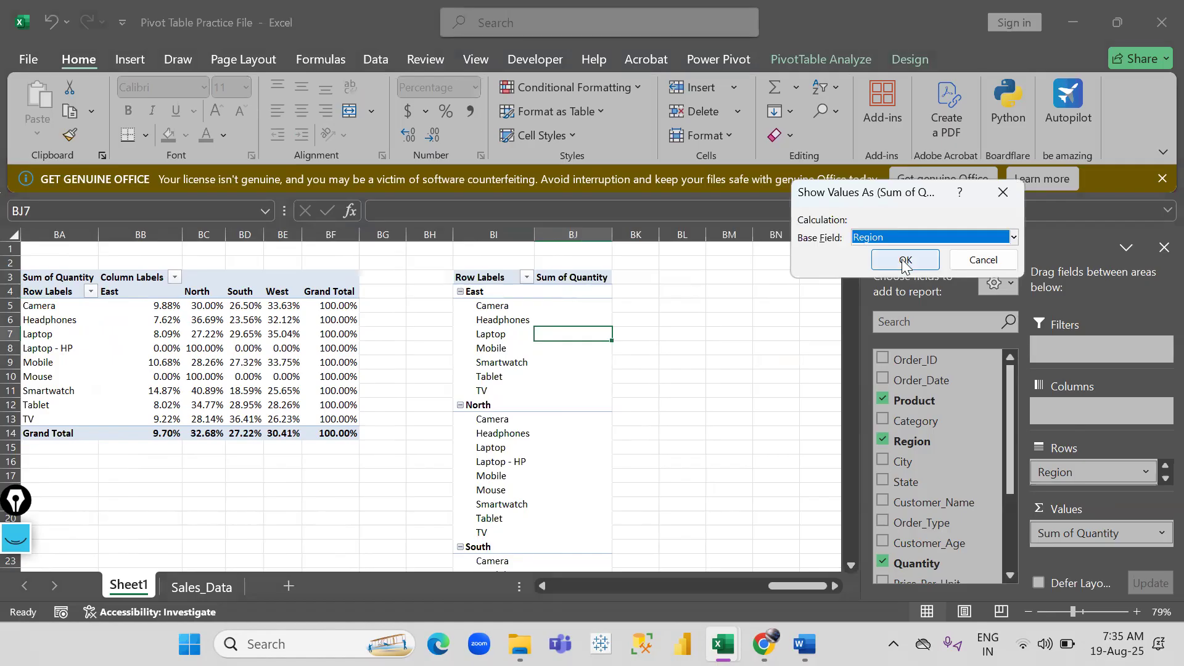
{"action": "left_click", "coordinate": [1005, 193]}
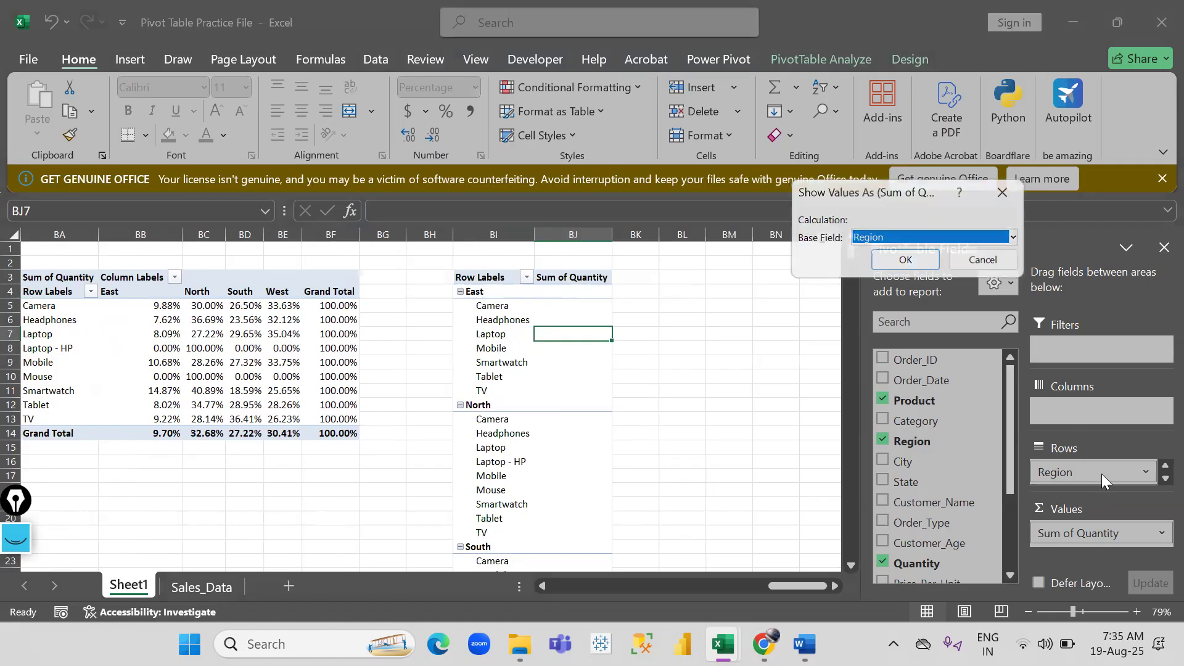
Remove and re-add Quantity in the values of the PivotTable at BI3, and show it as % of Parent Column Total.
{"action": "left_click_drag", "start_coordinate": [1086, 534], "coordinate": [734, 485]}
{"action": "left_click_drag", "start_coordinate": [924, 561], "coordinate": [1101, 534]}
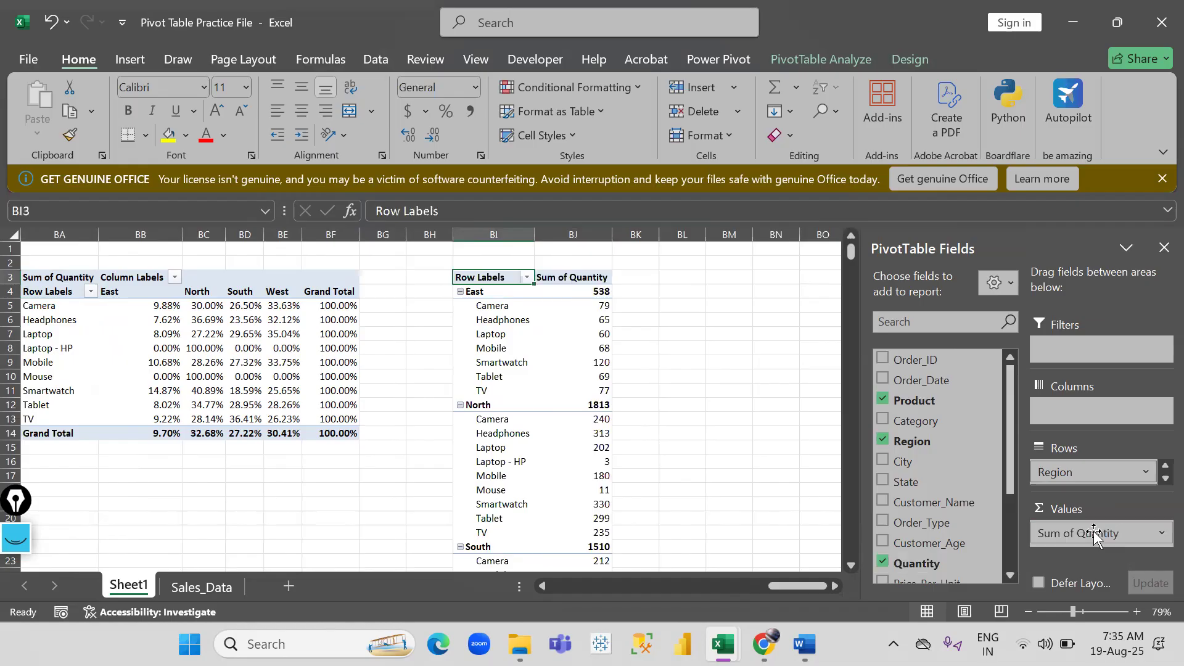
{"action": "right_click", "coordinate": [591, 315]}
{"action": "mouse_move", "coordinate": [688, 487]}
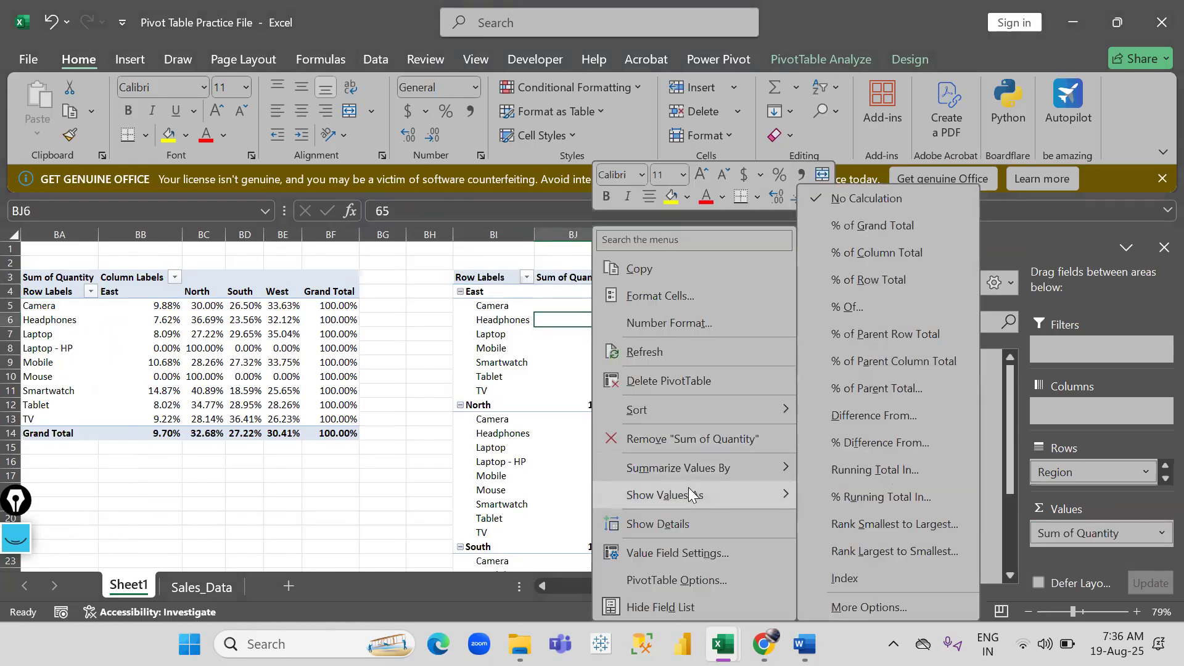
{"action": "left_click", "coordinate": [882, 361]}
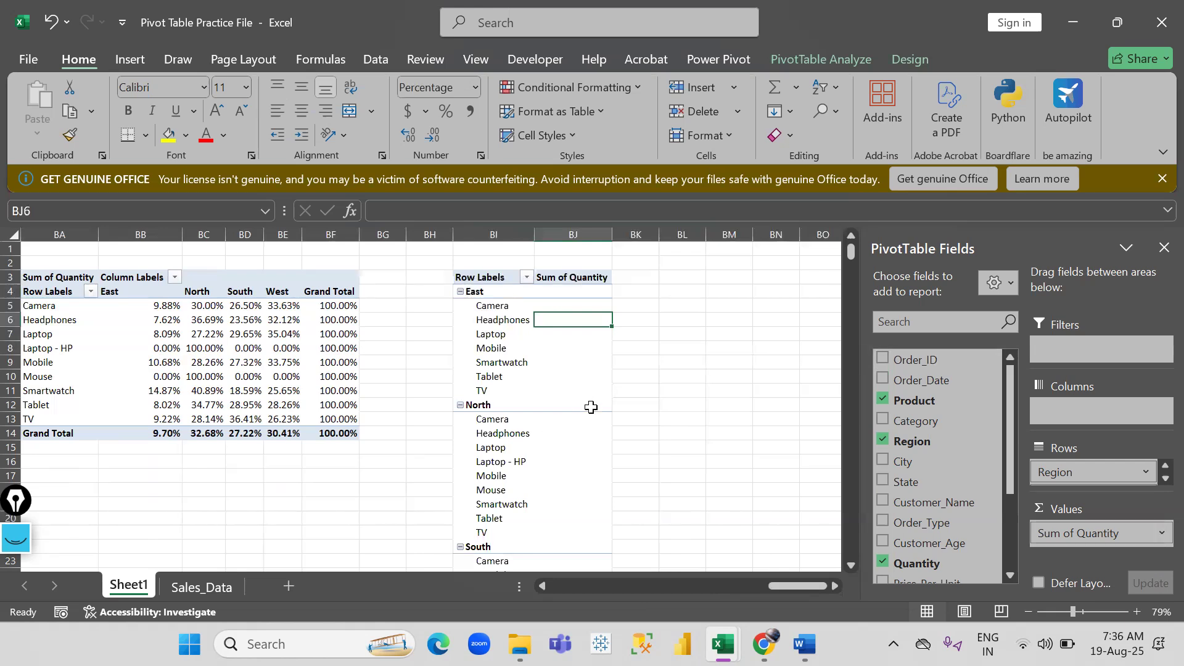
{"action": "scroll", "coordinate": [1155, 478], "scroll_direction": "down", "scroll_amount": 1}
Remove Region from the PivotTable at BI3 and show the product quantities as % of Parent Total.
{"action": "left_click_drag", "start_coordinate": [1093, 462], "coordinate": [1110, 410]}
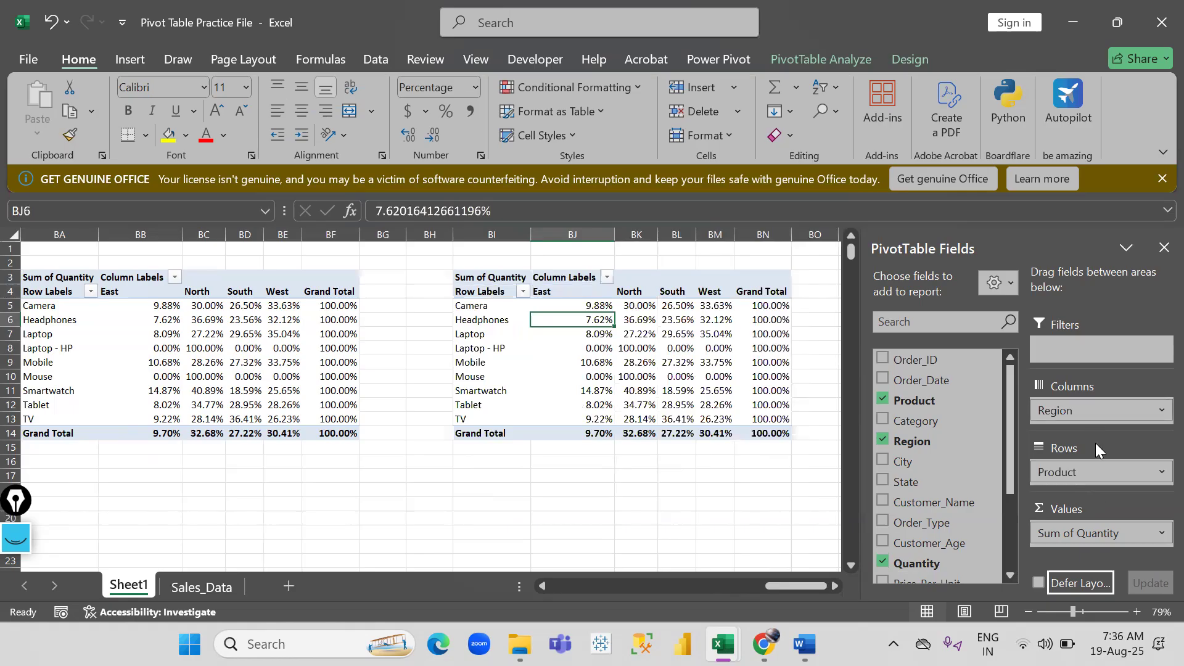
{"action": "left_click_drag", "start_coordinate": [1095, 412], "coordinate": [665, 437]}
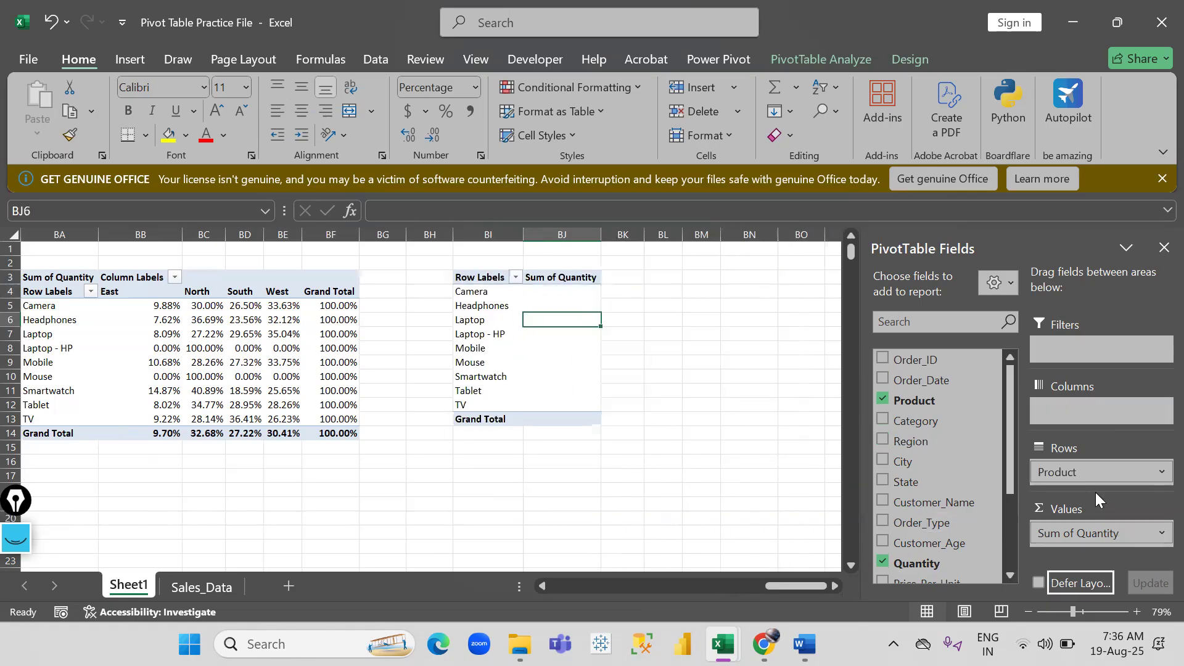
{"action": "right_click", "coordinate": [576, 353]}
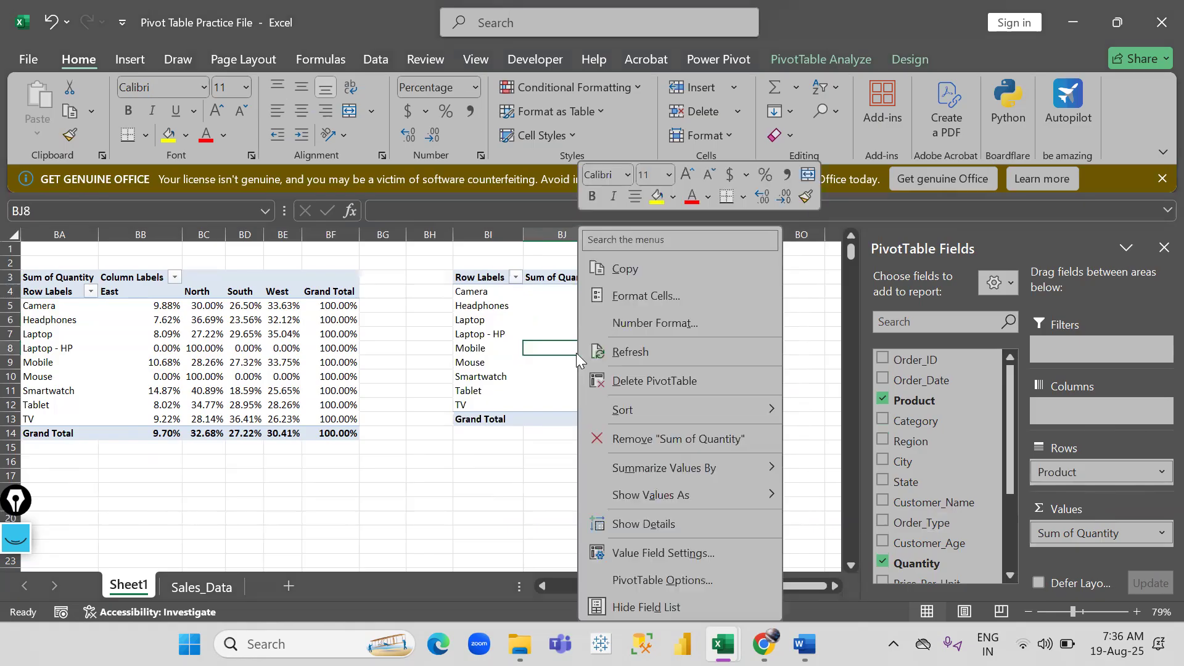
{"action": "mouse_move", "coordinate": [683, 490]}
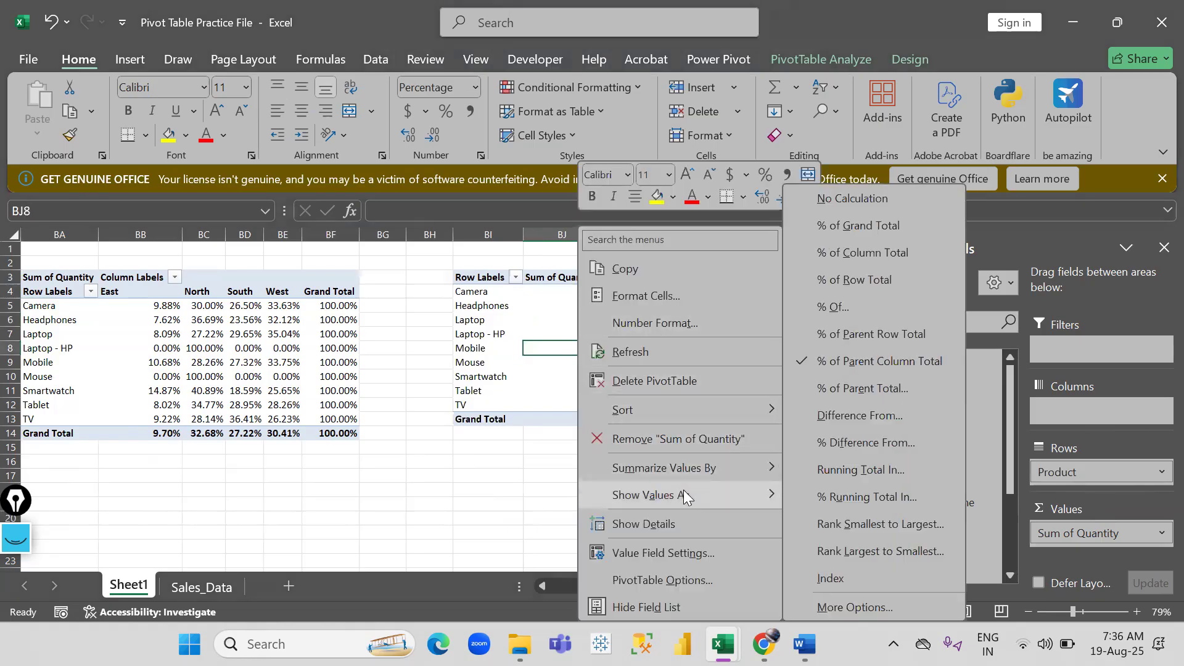
{"action": "left_click", "coordinate": [867, 392]}
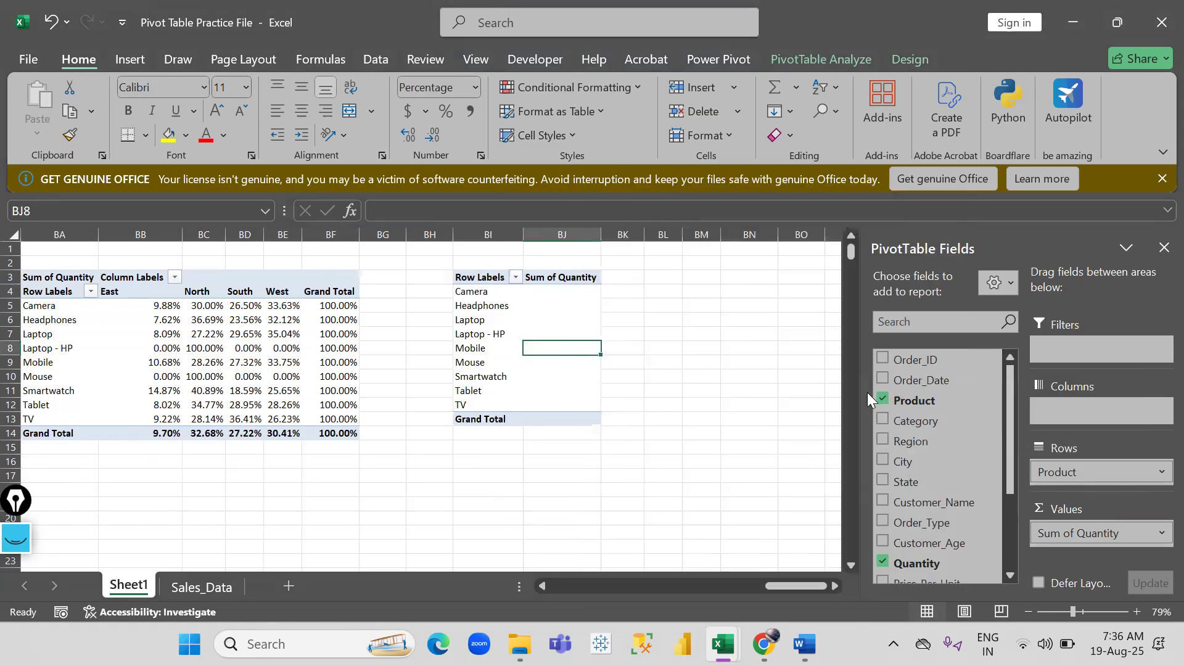
{"action": "left_click", "coordinate": [906, 260]}
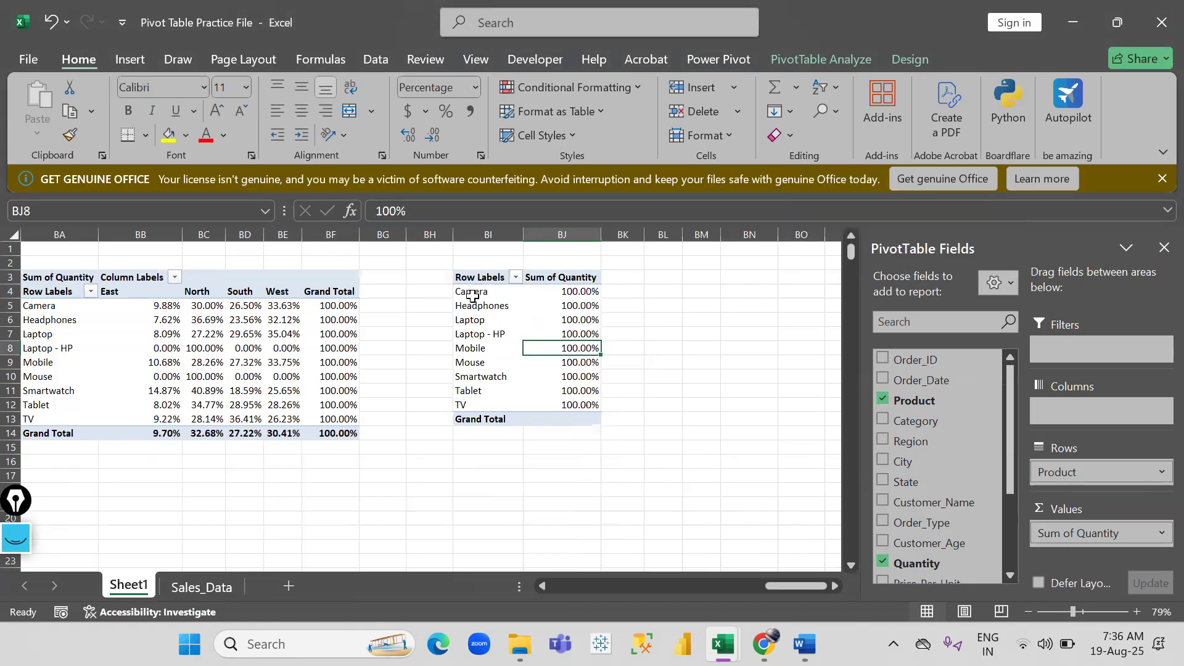
{"action": "left_click_drag", "start_coordinate": [473, 296], "coordinate": [487, 390]}
{"action": "left_click_drag", "start_coordinate": [581, 292], "coordinate": [581, 385]}
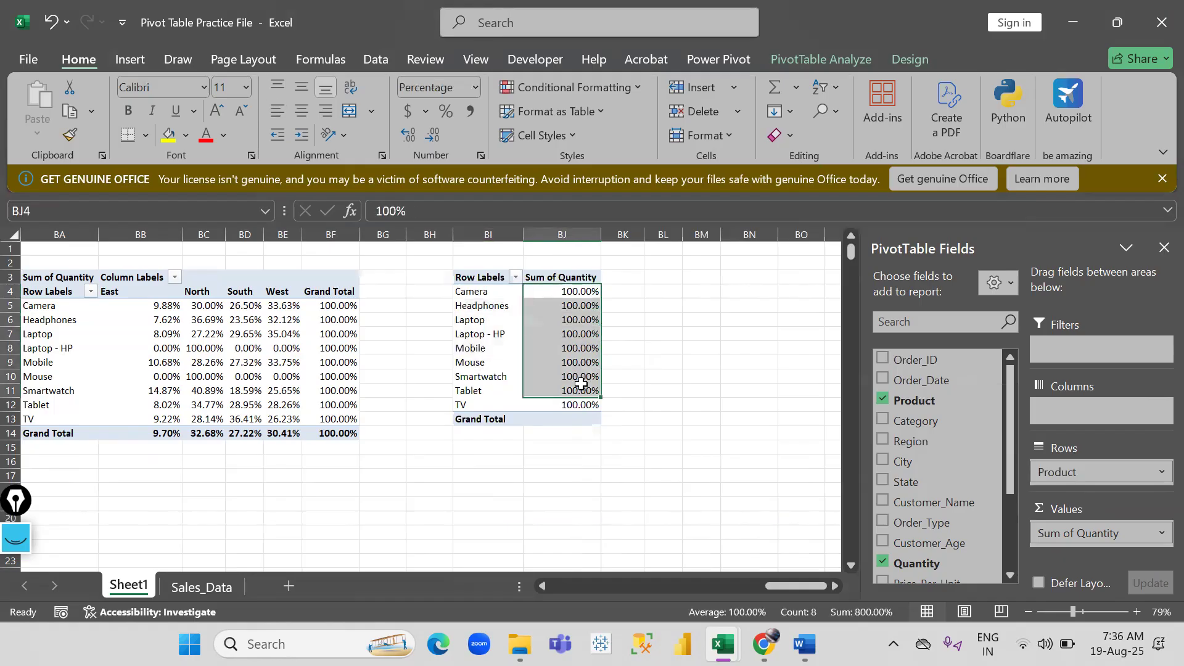
Add Region above Product in the rows at BI3 and show the quantities as % of Parent Total with Region as base field.
{"action": "left_click_drag", "start_coordinate": [909, 442], "coordinate": [1079, 470]}
{"action": "left_click_drag", "start_coordinate": [1079, 467], "coordinate": [1077, 467]}
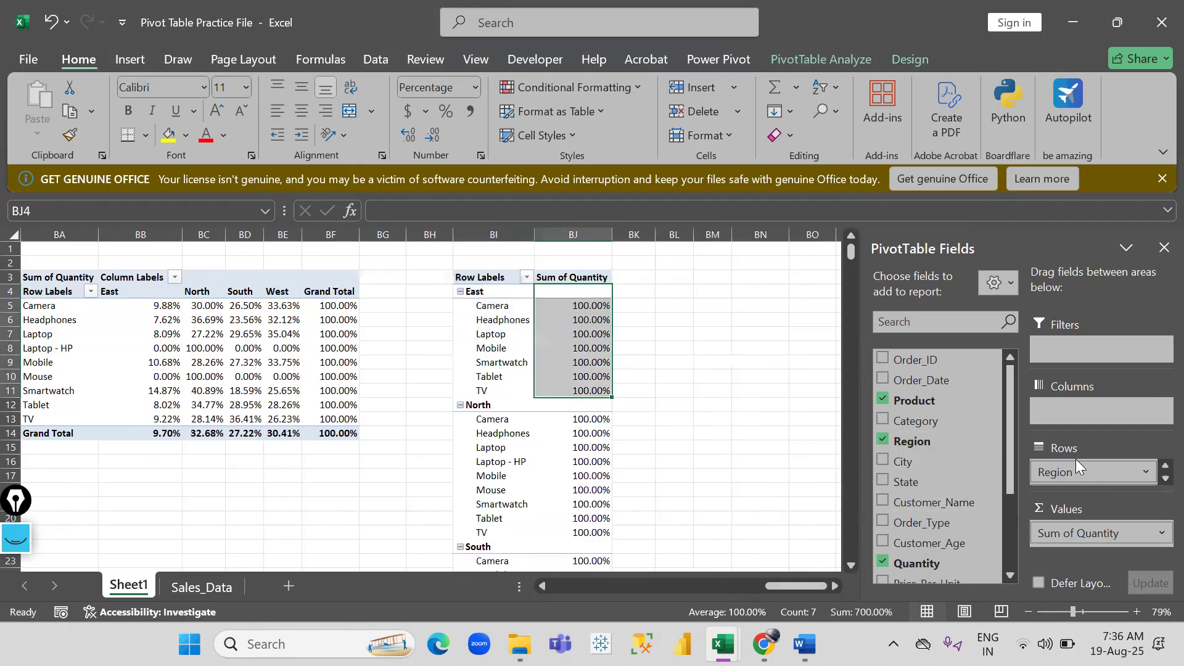
{"action": "left_click", "coordinate": [565, 347]}
{"action": "left_click", "coordinate": [586, 336]}
{"action": "right_click", "coordinate": [585, 342]}
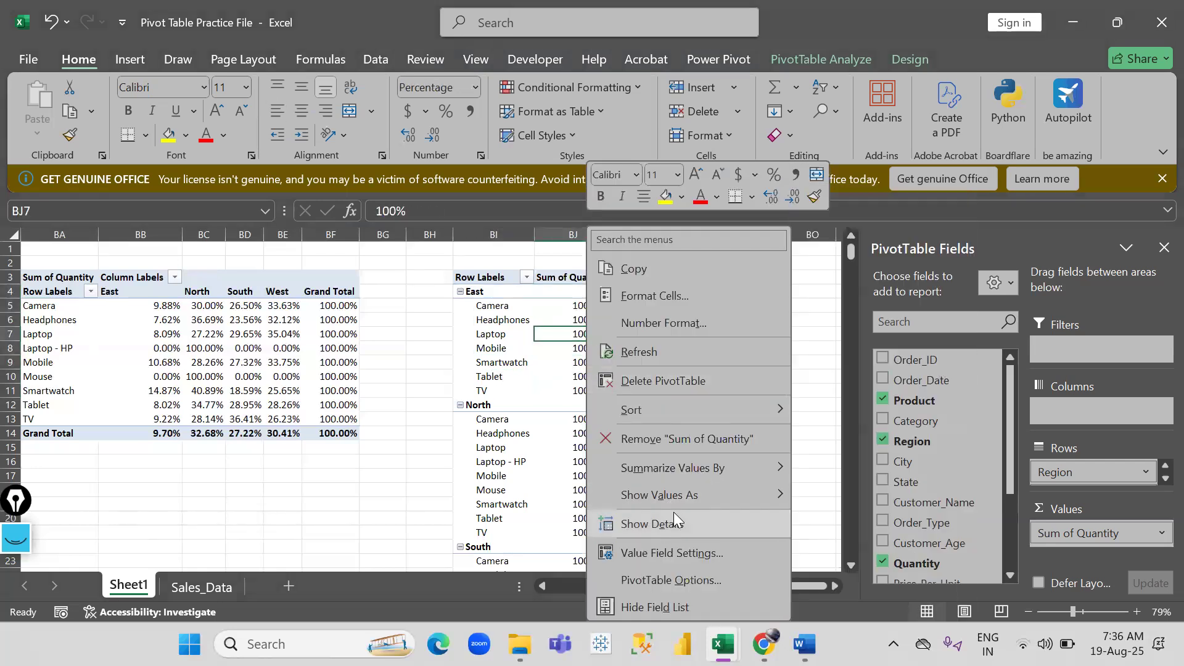
{"action": "mouse_move", "coordinate": [683, 495]}
{"action": "left_click", "coordinate": [871, 388]}
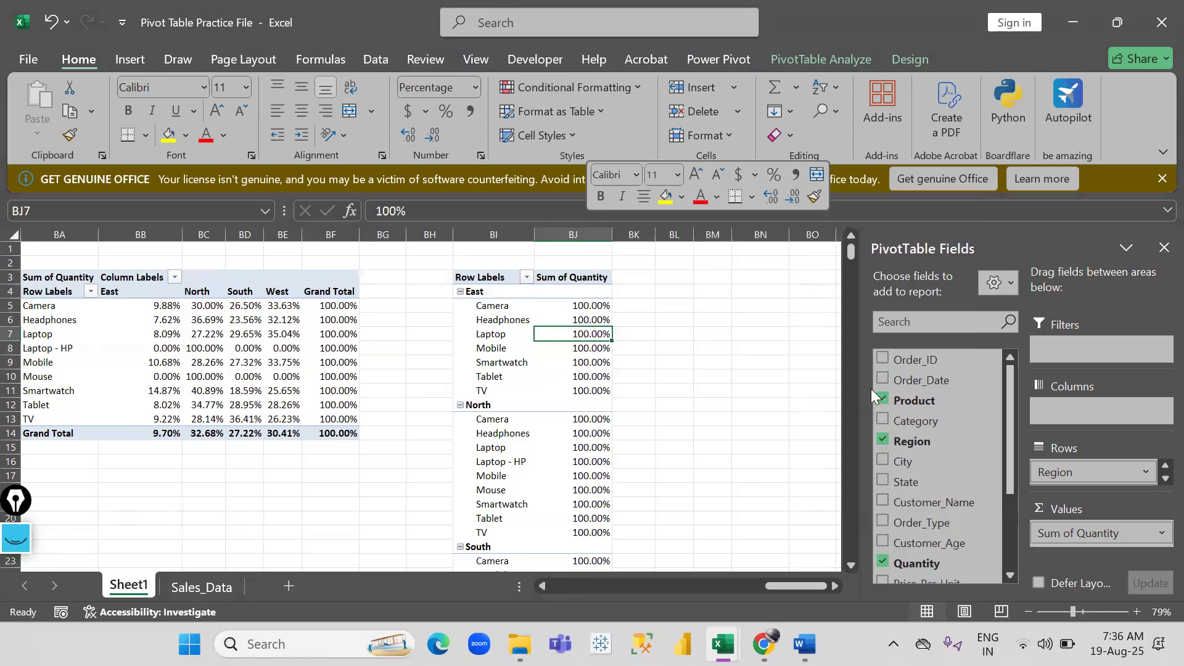
{"action": "left_click", "coordinate": [866, 239]}
{"action": "left_click", "coordinate": [876, 271]}
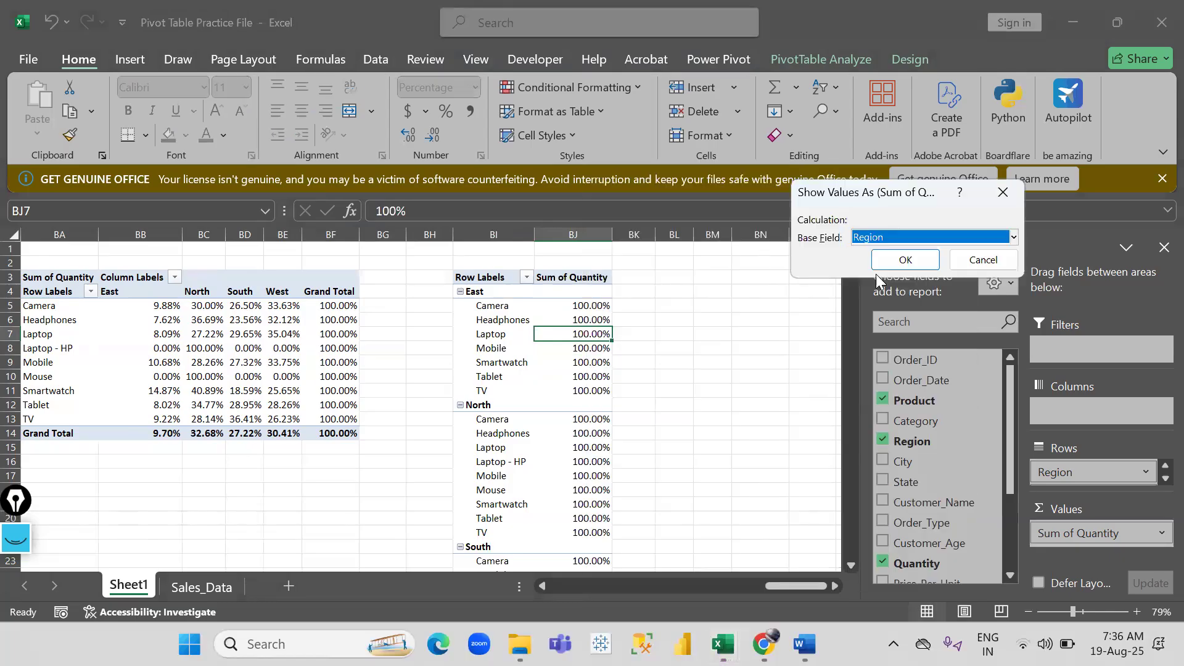
{"action": "left_click", "coordinate": [905, 260]}
Compare the region subtotals and product percentages at BI3 with those in the % of Parent Row Total PivotTable at AX3.
{"action": "left_click", "coordinate": [532, 404]}
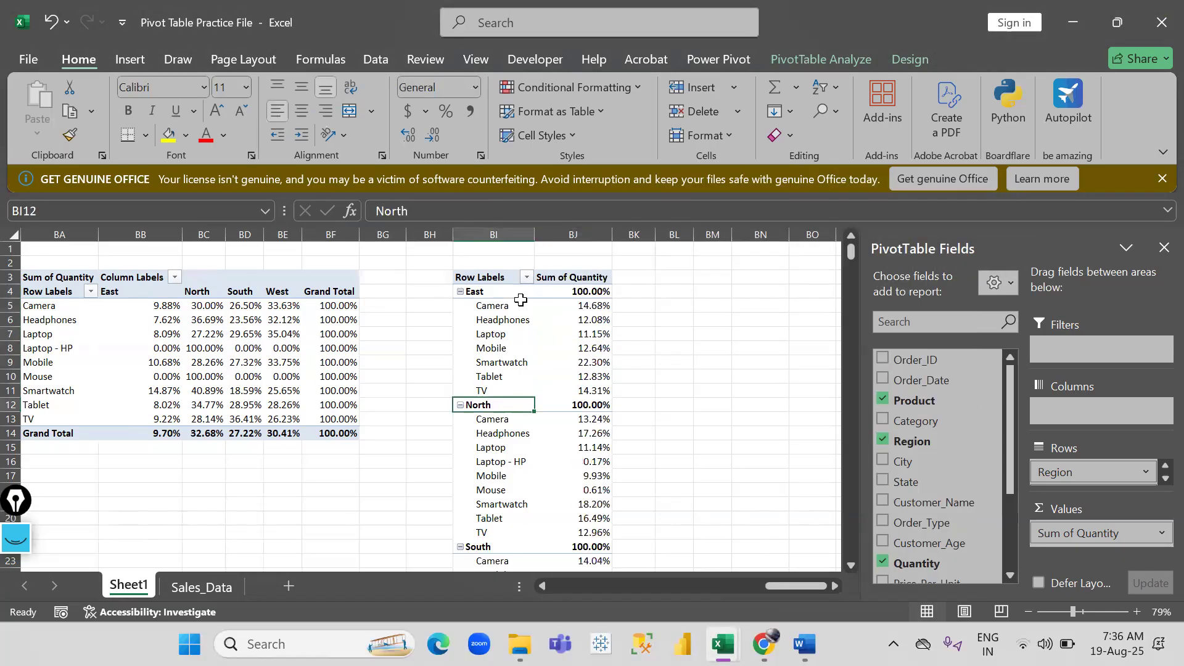
{"action": "left_click_drag", "start_coordinate": [496, 291], "coordinate": [599, 297]}
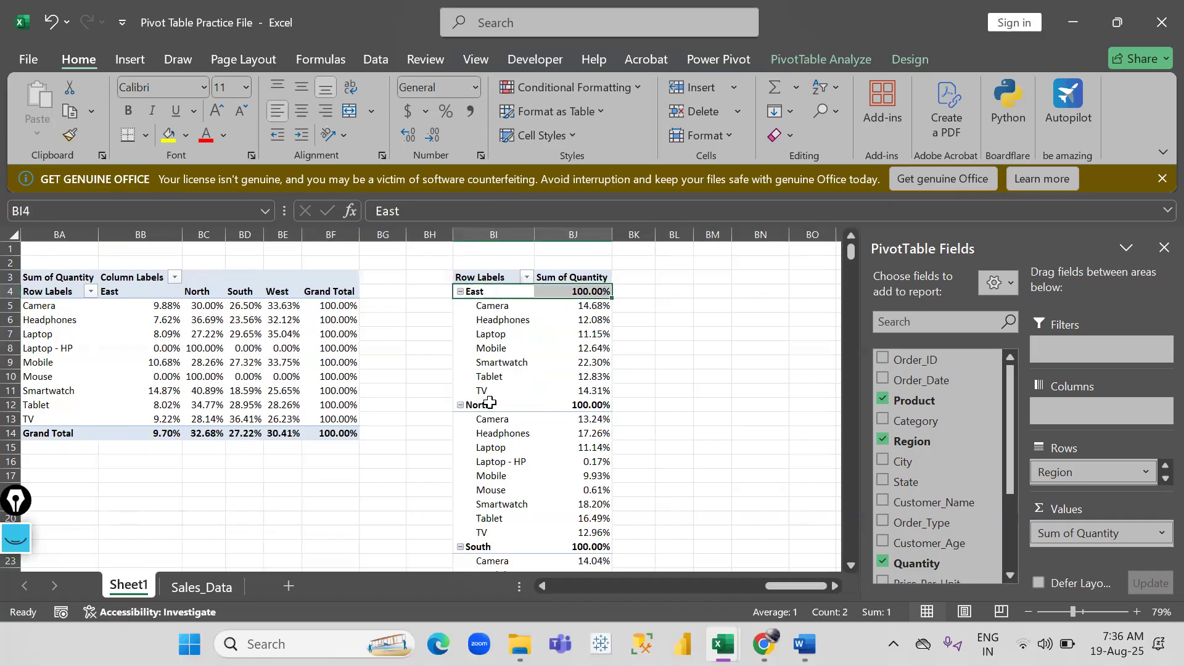
{"action": "left_click_drag", "start_coordinate": [490, 404], "coordinate": [589, 399]}
{"action": "left_click_drag", "start_coordinate": [593, 305], "coordinate": [601, 370]}
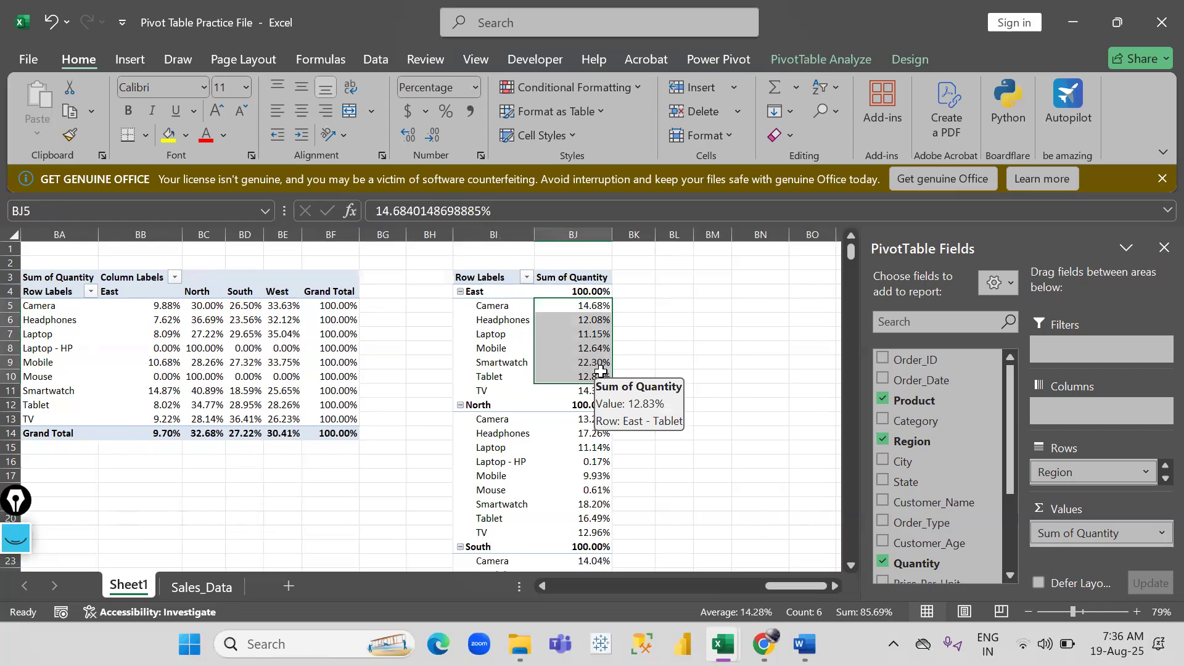
{"action": "scroll", "coordinate": [431, 421], "scroll_direction": "left", "scroll_amount": 5}
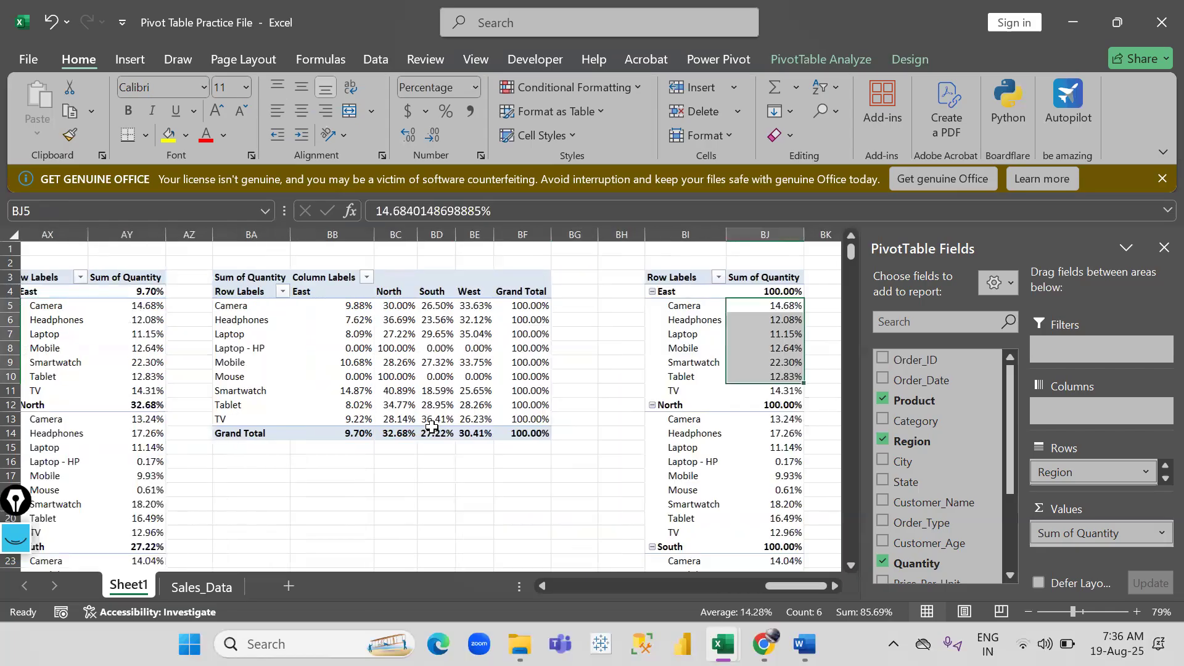
{"action": "left_click_drag", "start_coordinate": [145, 291], "coordinate": [240, 292]}
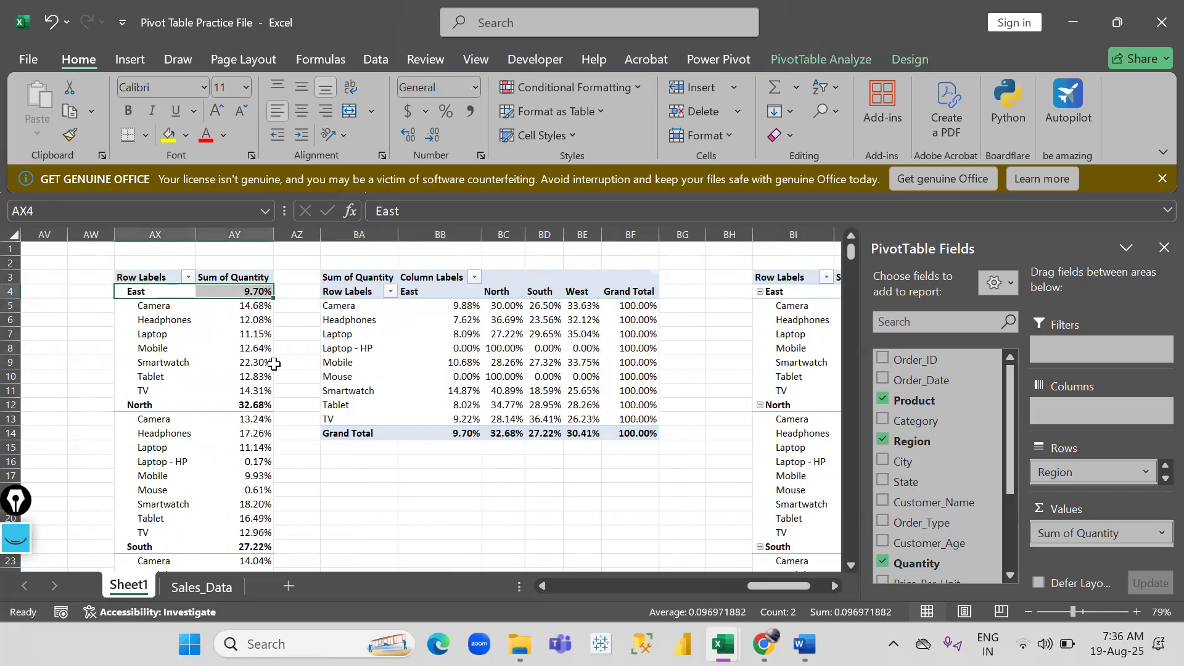
{"action": "scroll", "coordinate": [274, 364], "scroll_direction": "right", "scroll_amount": 2}
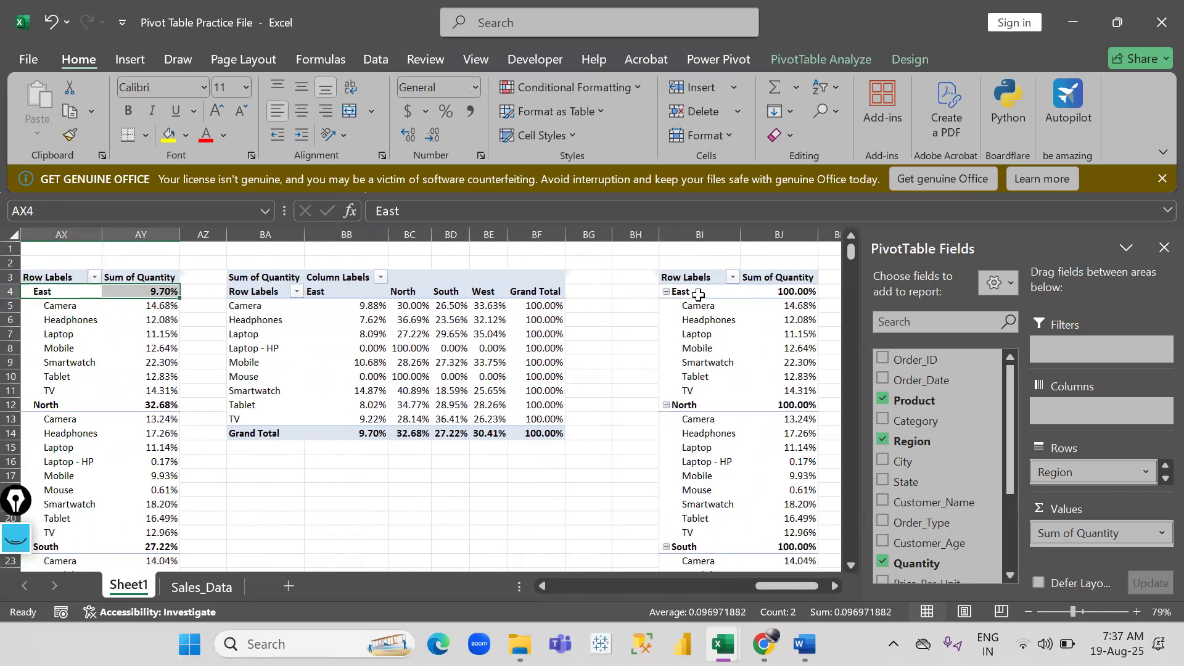
{"action": "left_click_drag", "start_coordinate": [698, 294], "coordinate": [785, 295]}
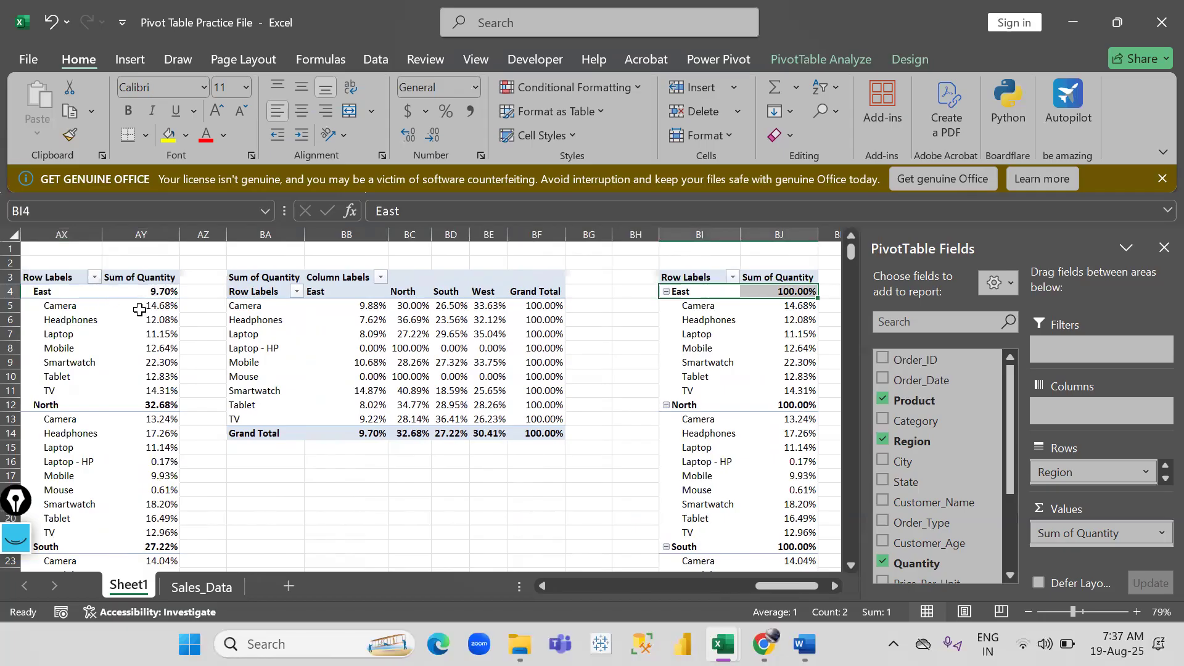
Check the East subtotal and Camera percentage in the PivotTable at BI3 against the matching rows at AX3.
{"action": "left_click", "coordinate": [158, 307]}
{"action": "left_click", "coordinate": [781, 306]}
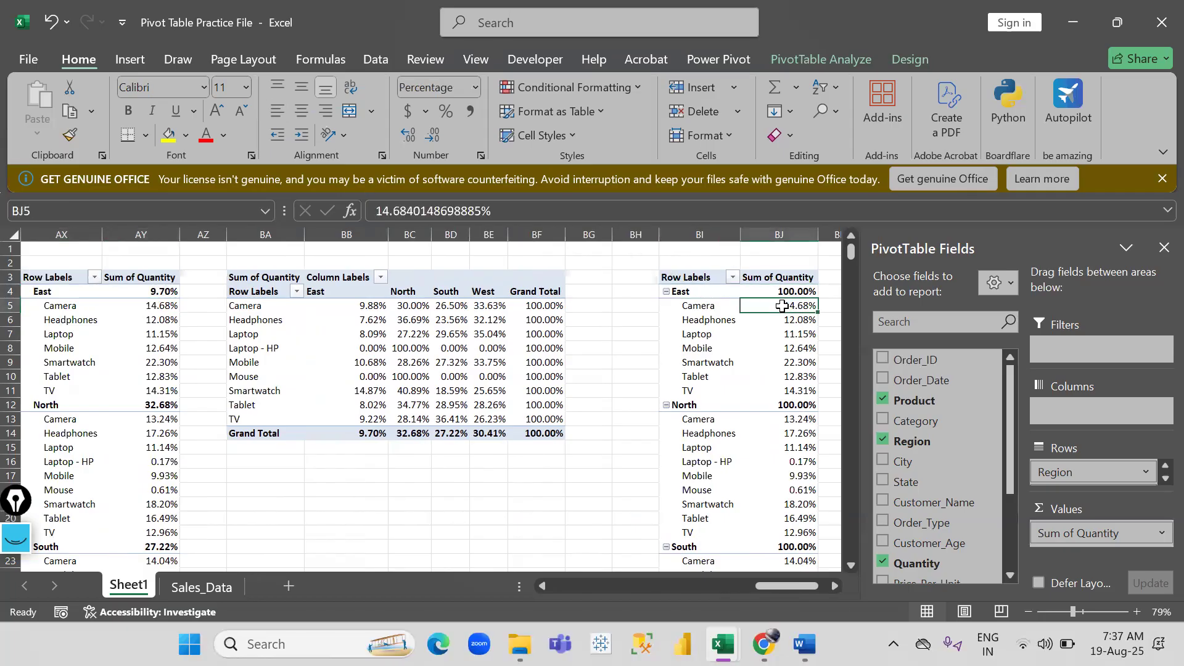
{"action": "left_click_drag", "start_coordinate": [684, 291], "coordinate": [804, 291]}
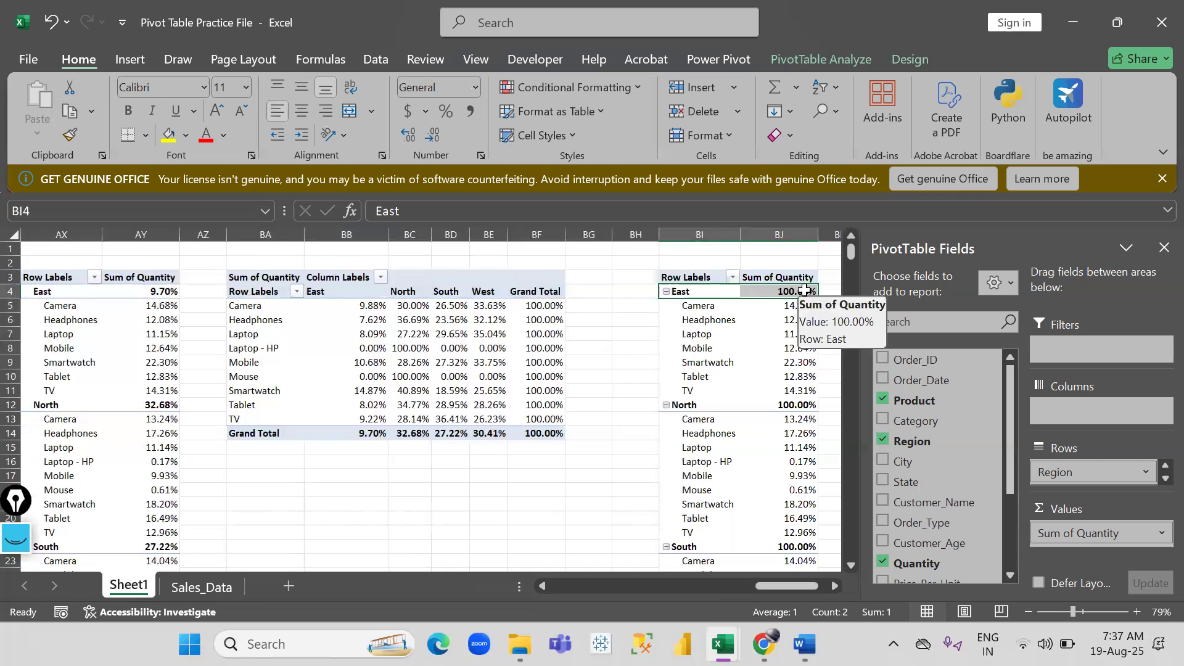
{"action": "left_click_drag", "start_coordinate": [41, 293], "coordinate": [132, 294]}
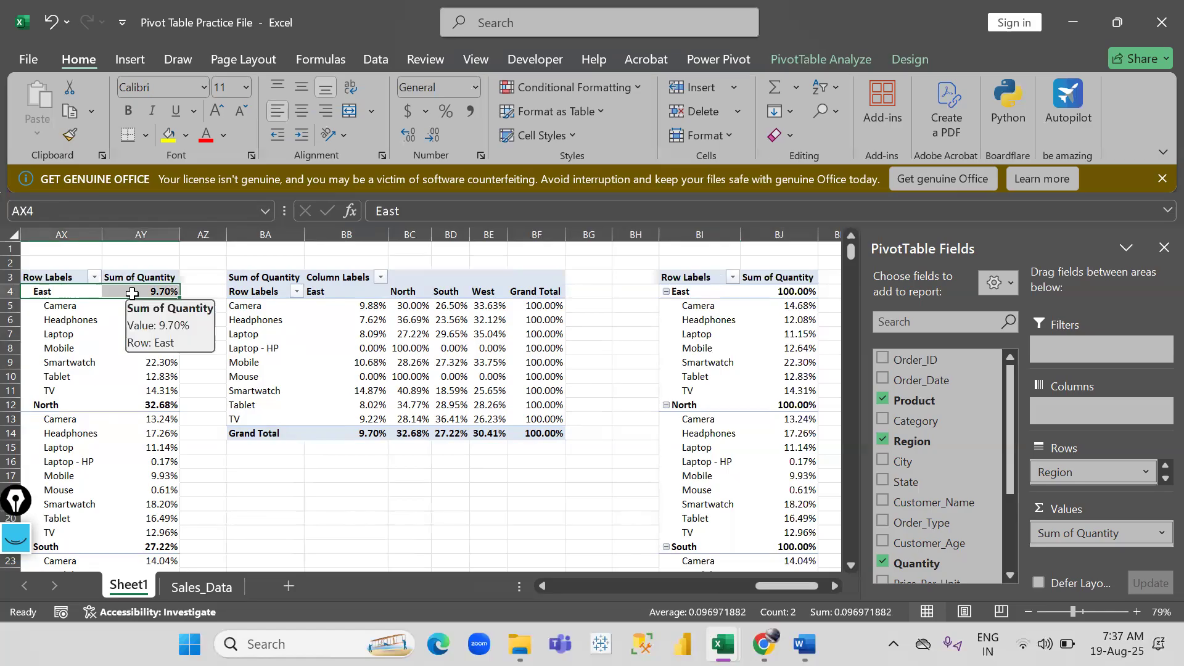
{"action": "left_click_drag", "start_coordinate": [678, 291], "coordinate": [751, 295]}
{"action": "left_click_drag", "start_coordinate": [693, 329], "coordinate": [697, 364]}
{"action": "scroll", "coordinate": [775, 345], "scroll_direction": "right", "scroll_amount": 2}
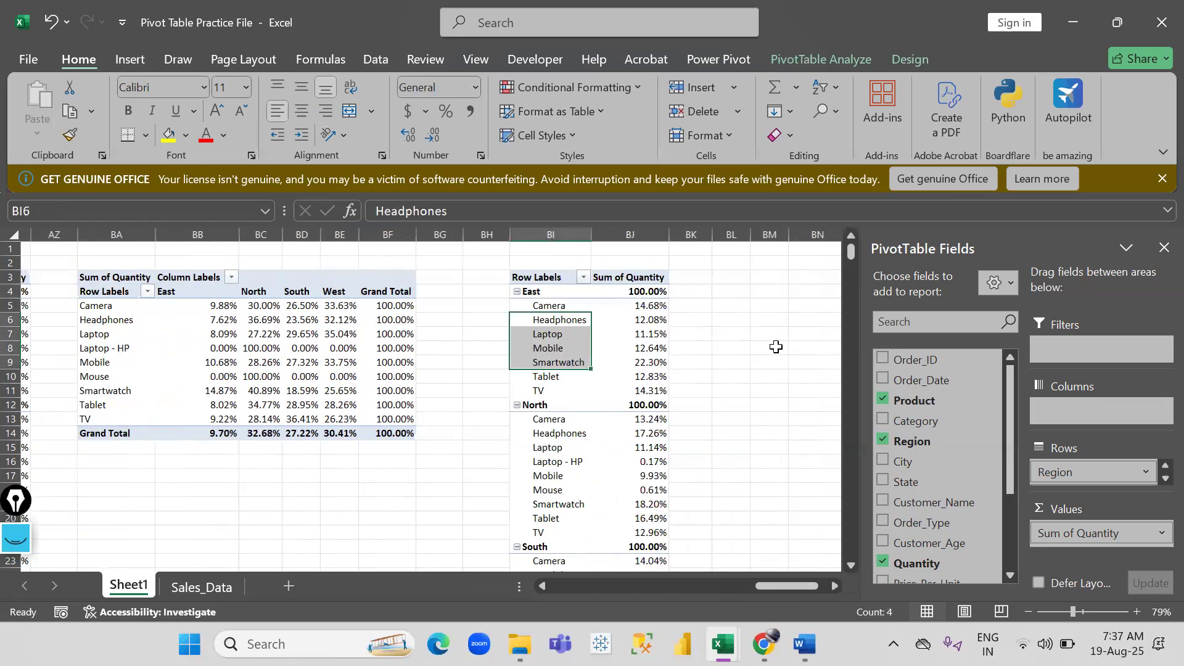
Copy the region and product PivotTable at BI3 to BM3 and widen columns BM and BN.
{"action": "left_click", "coordinate": [625, 364]}
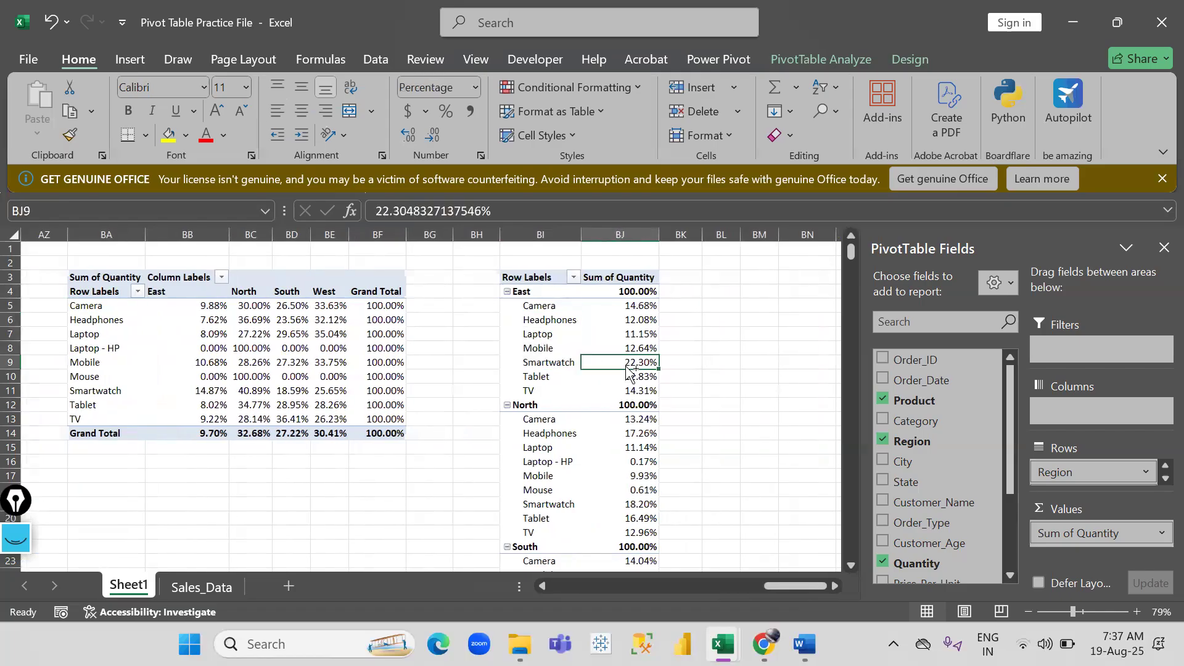
{"action": "key", "text": "ctrl+a"}
{"action": "key", "text": "ctrl+c"}
{"action": "scroll", "coordinate": [627, 365], "scroll_direction": "right", "scroll_amount": 2}
{"action": "left_click", "coordinate": [627, 276]}
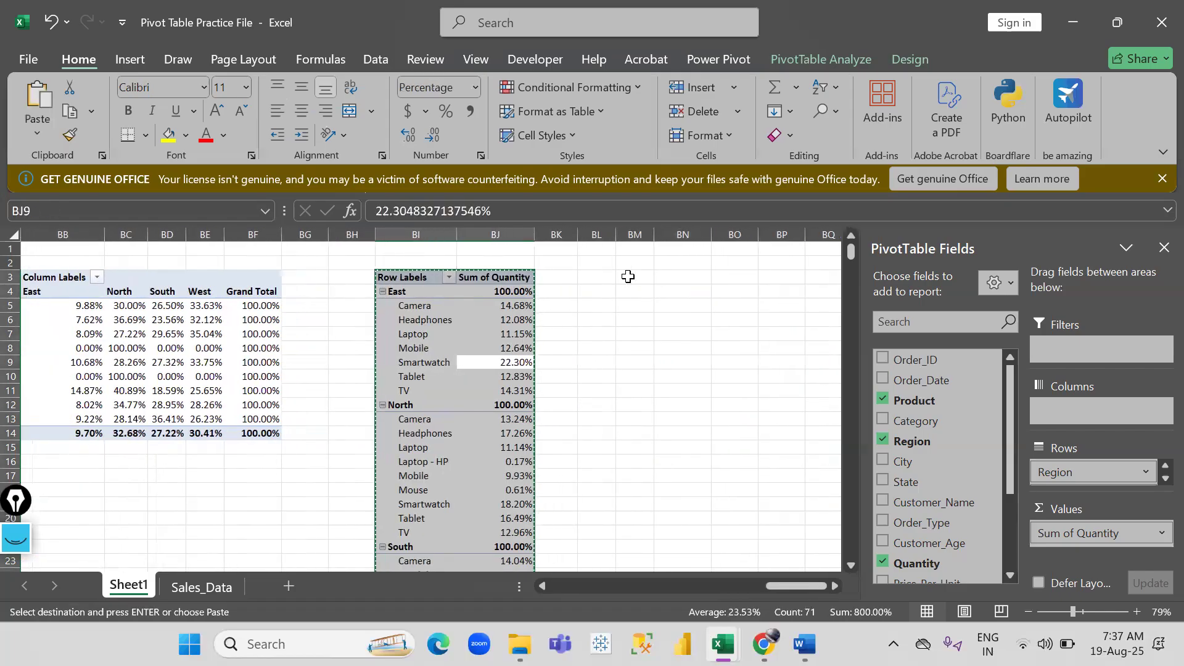
{"action": "key", "text": "Return"}
{"action": "left_click_drag", "start_coordinate": [711, 240], "coordinate": [737, 235]}
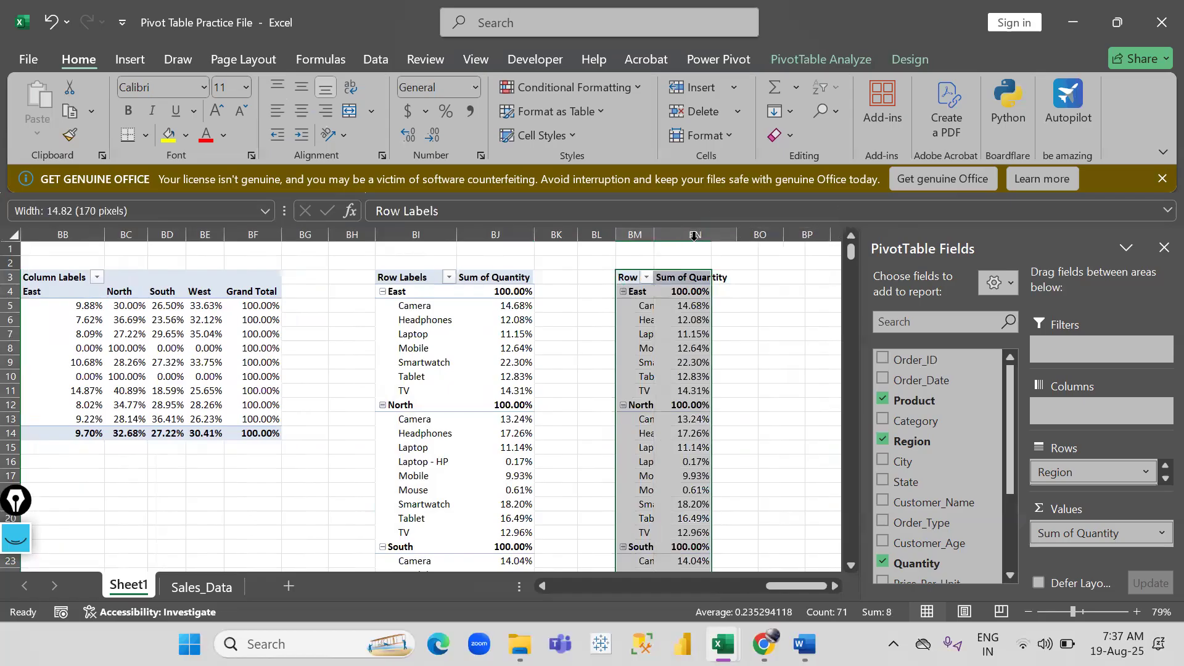
{"action": "left_click_drag", "start_coordinate": [653, 235], "coordinate": [676, 236]}
{"action": "left_click", "coordinate": [724, 346]}
{"action": "right_click", "coordinate": [724, 344]}
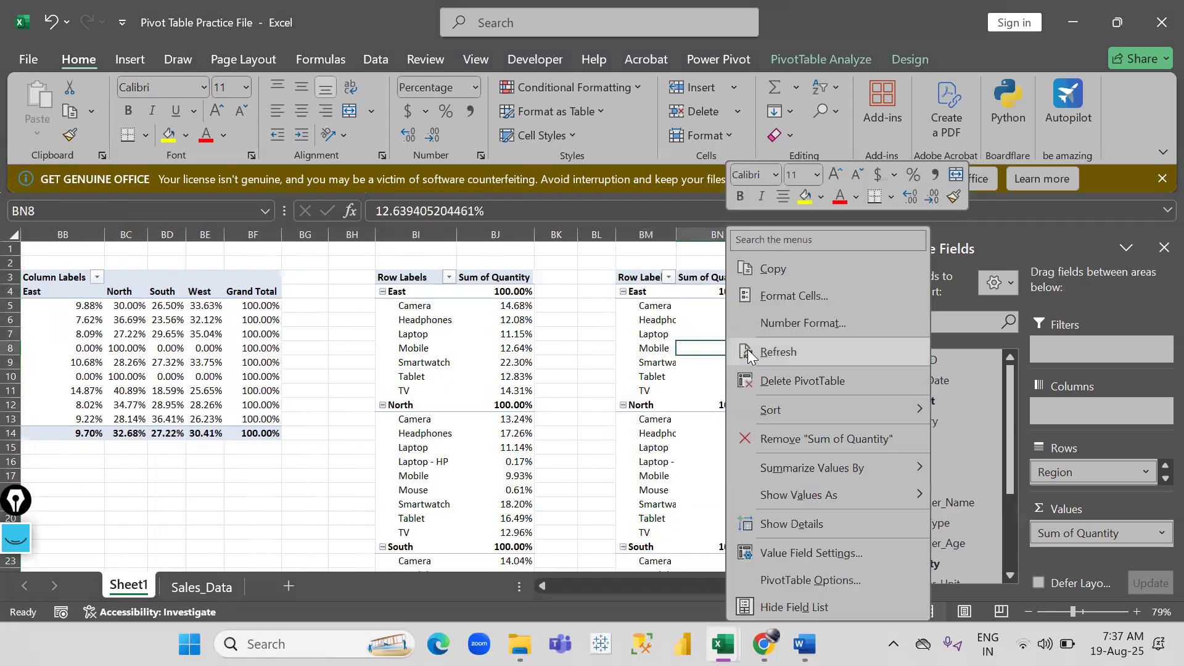
{"action": "mouse_move", "coordinate": [806, 488]}
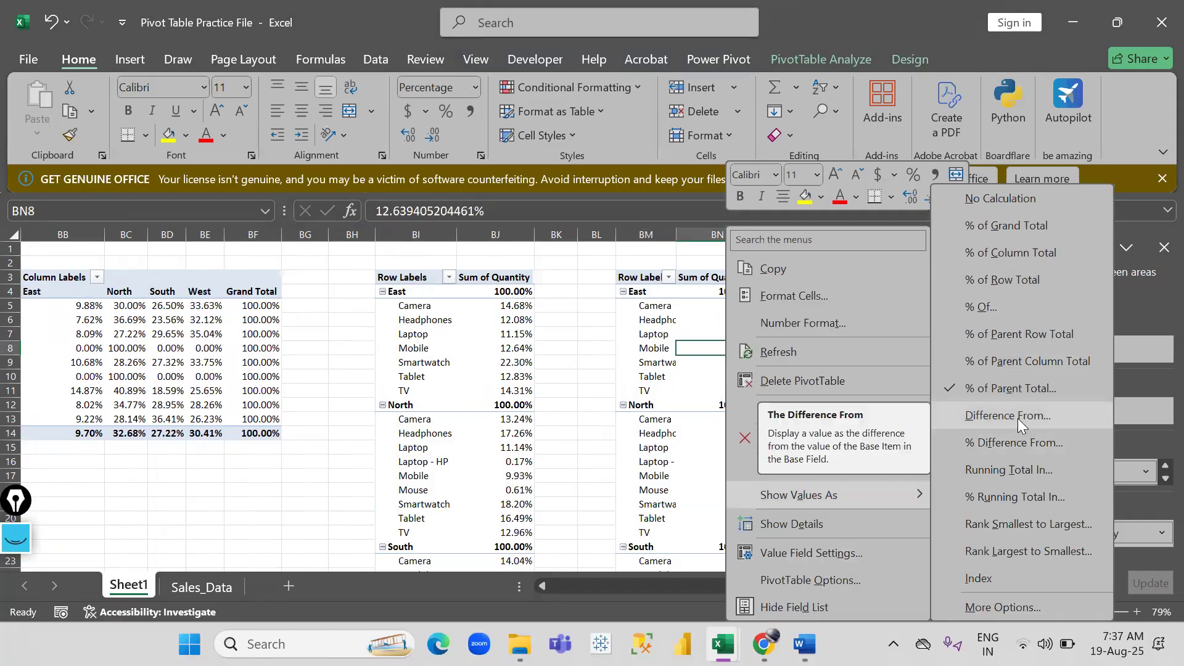
{"action": "key", "text": "Escape"}
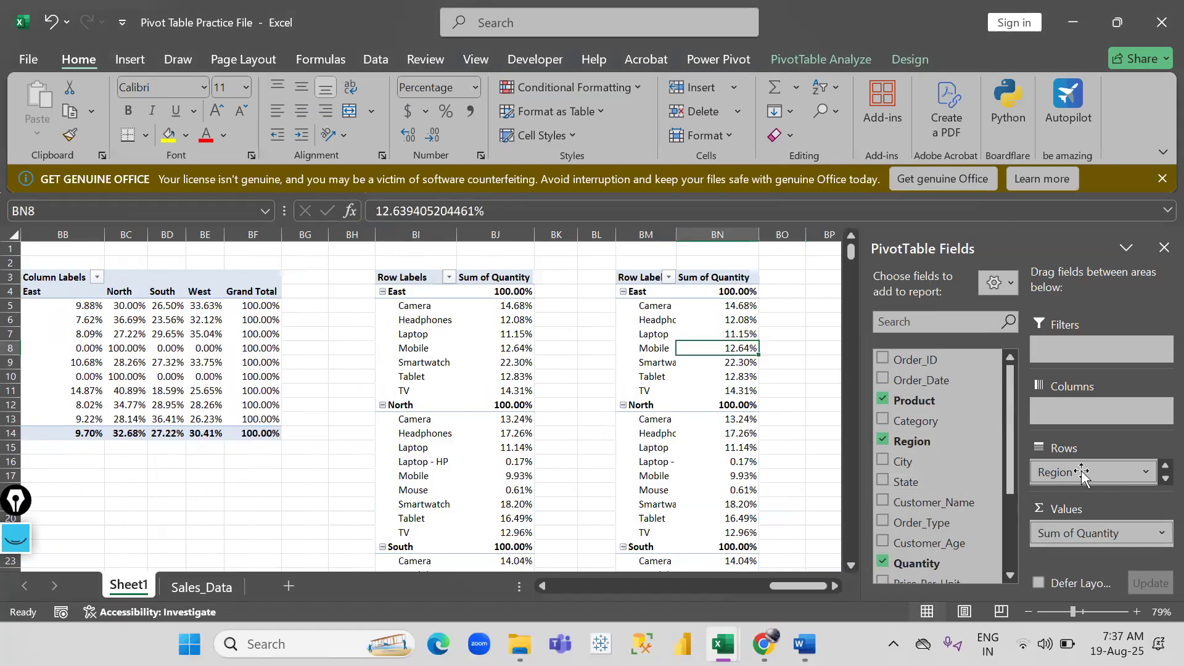
Replace Region and Product with City in the rows of the PivotTable at BM3.
{"action": "left_click_drag", "start_coordinate": [1083, 474], "coordinate": [814, 352]}
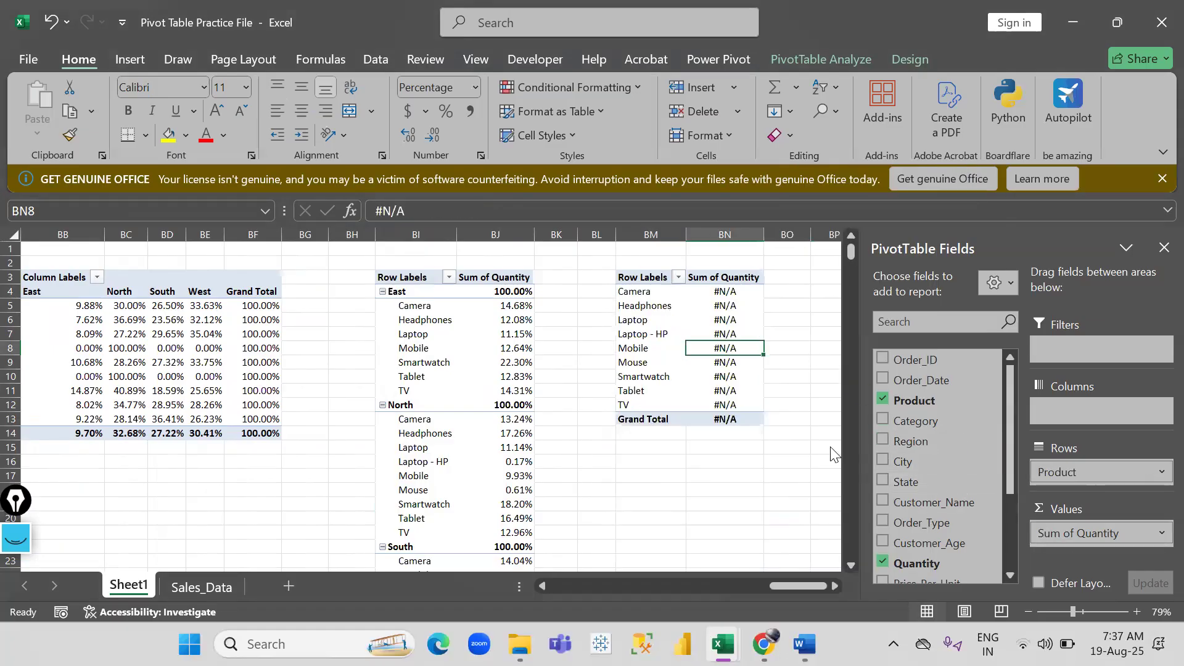
{"action": "left_click_drag", "start_coordinate": [1067, 472], "coordinate": [753, 393]}
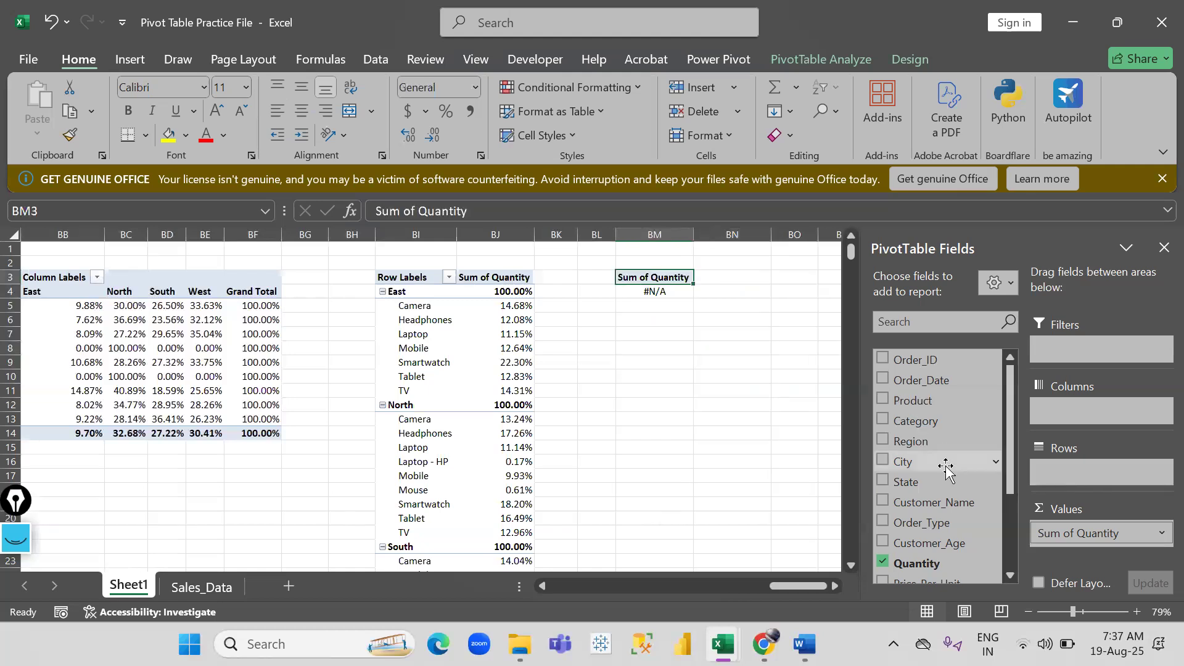
{"action": "left_click_drag", "start_coordinate": [920, 456], "coordinate": [1067, 478]}
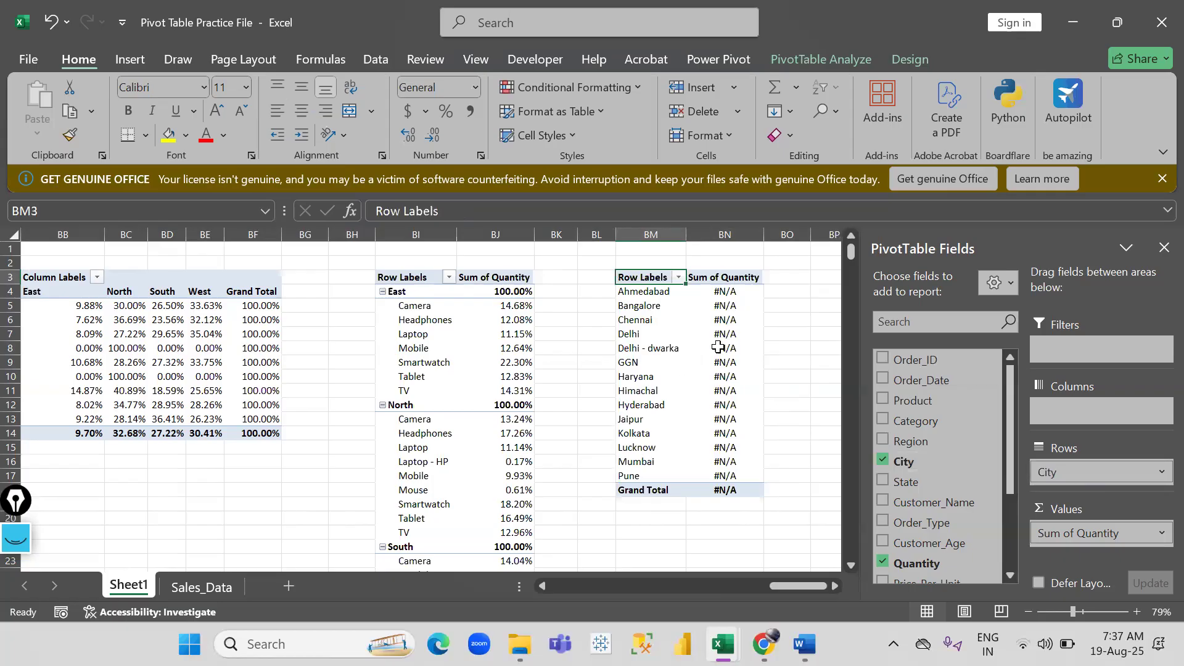
{"action": "left_click_drag", "start_coordinate": [647, 305], "coordinate": [659, 441]}
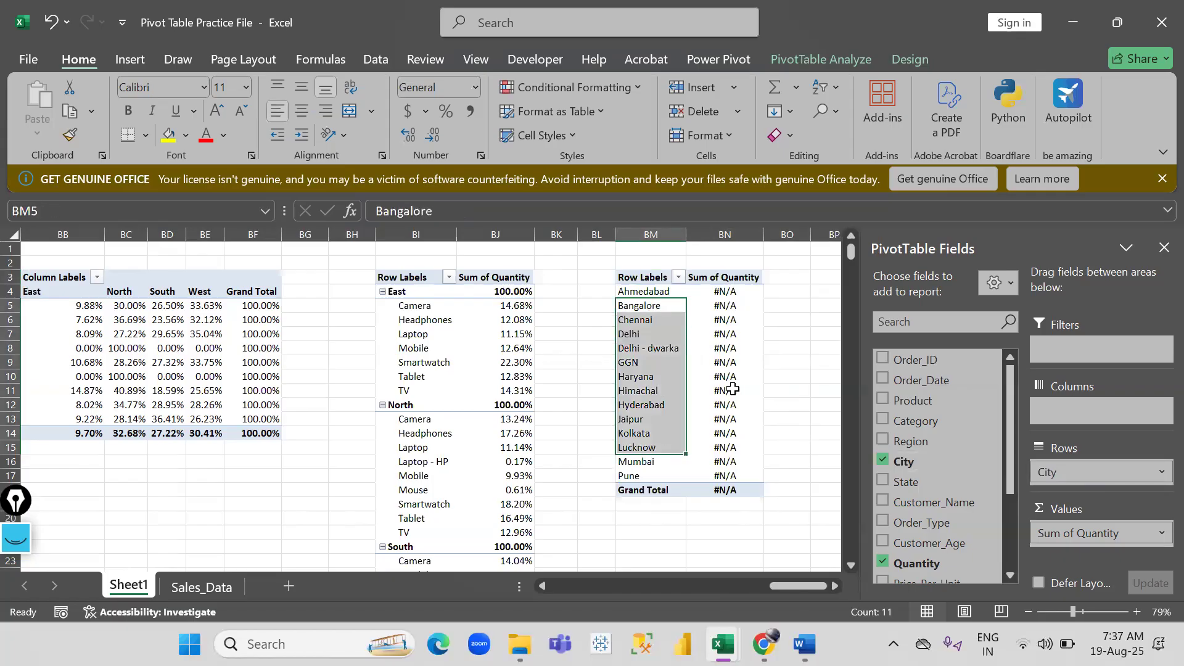
Show the city quantities at BM3 as Difference From, with City as base field and Bangalore as base item.
{"action": "scroll", "coordinate": [733, 388], "scroll_direction": "right", "scroll_amount": 2}
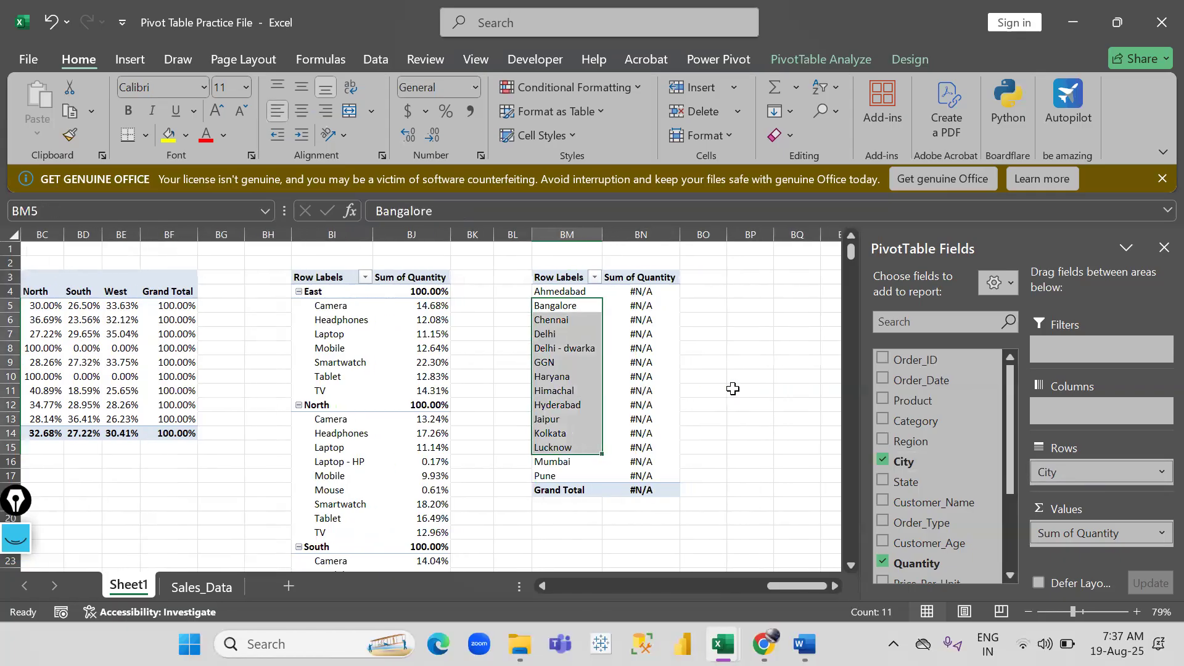
{"action": "left_click", "coordinate": [643, 306]}
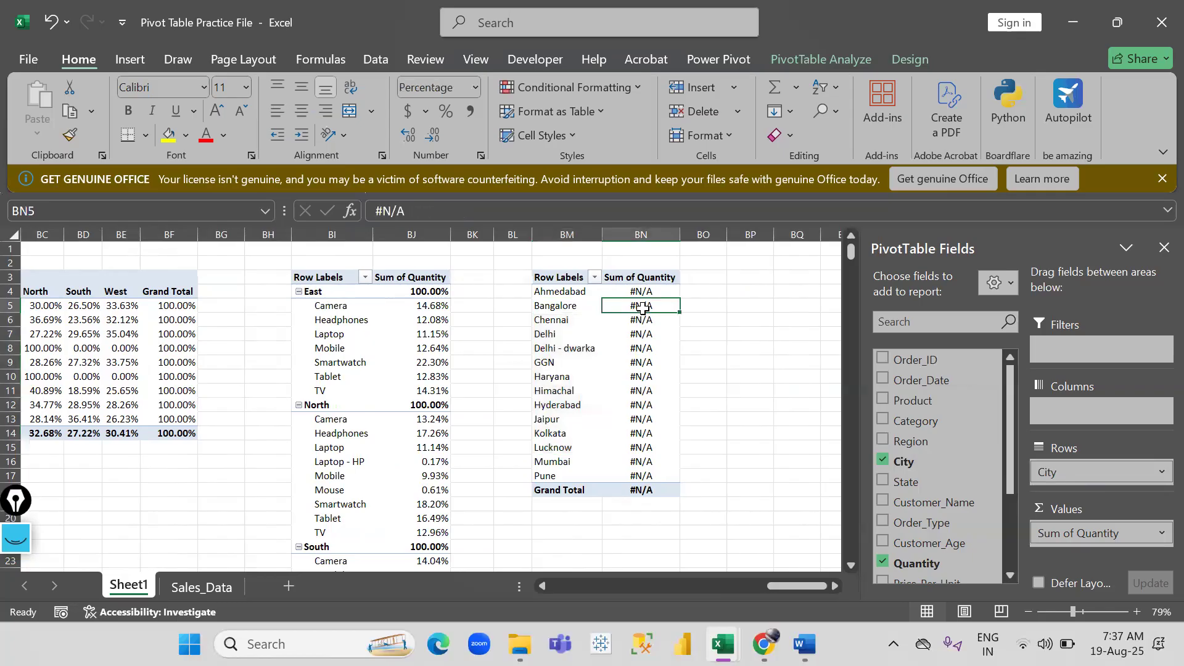
{"action": "right_click", "coordinate": [644, 305]}
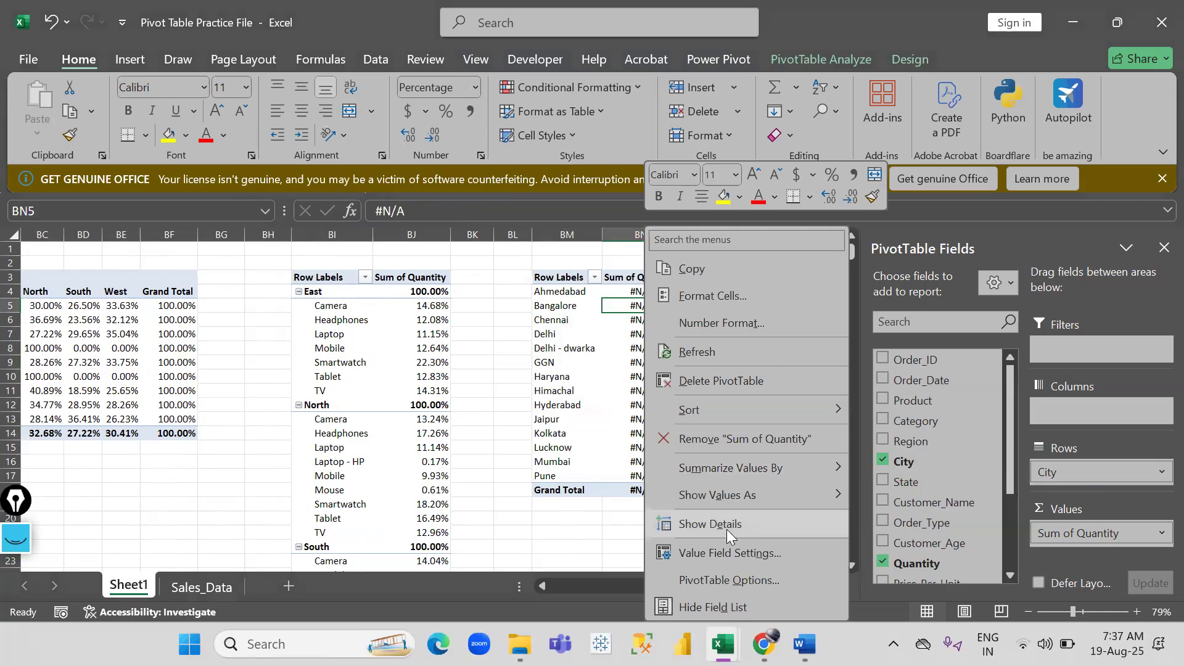
{"action": "mouse_move", "coordinate": [743, 502]}
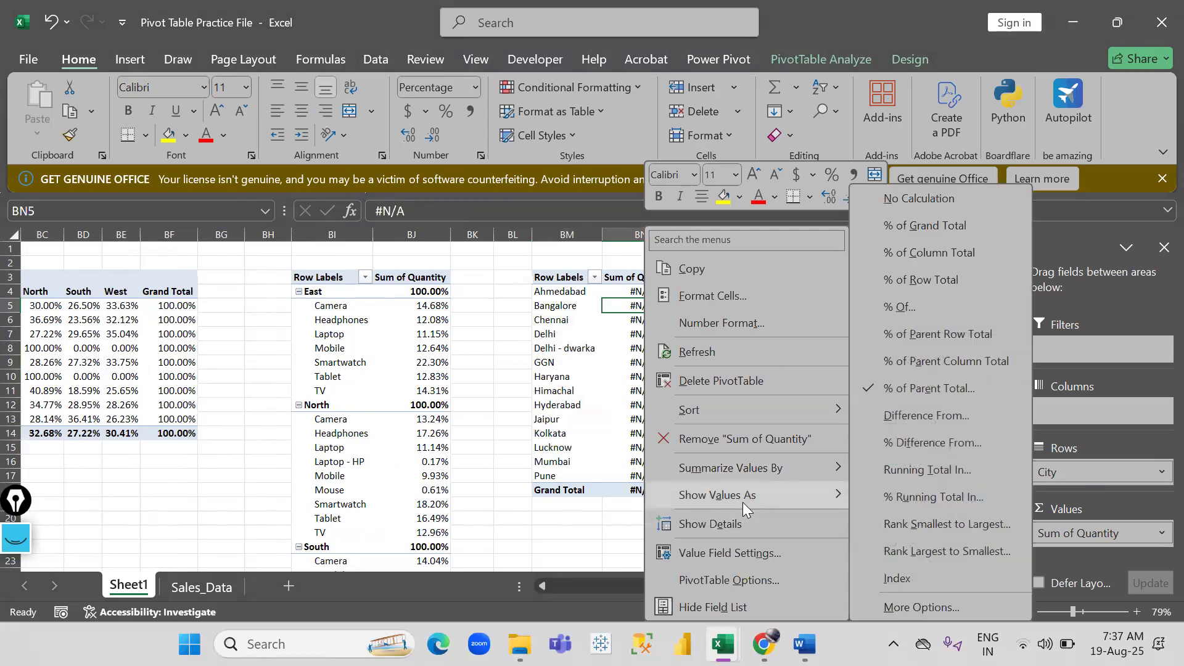
{"action": "left_click", "coordinate": [913, 420]}
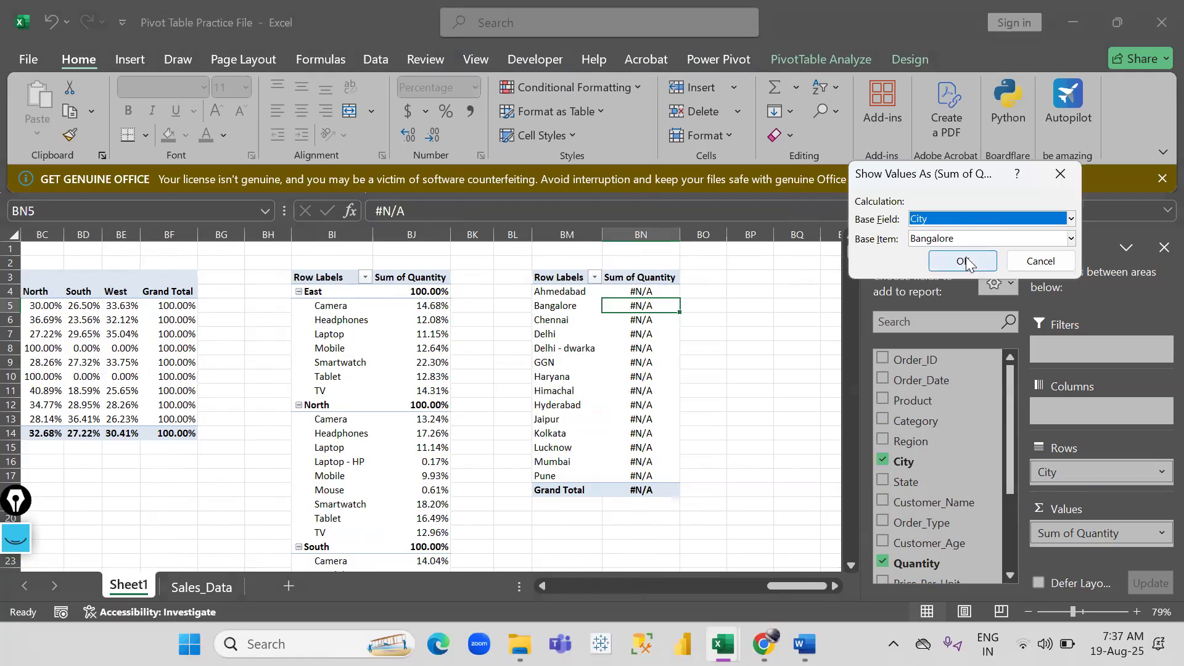
{"action": "left_click", "coordinate": [963, 261]}
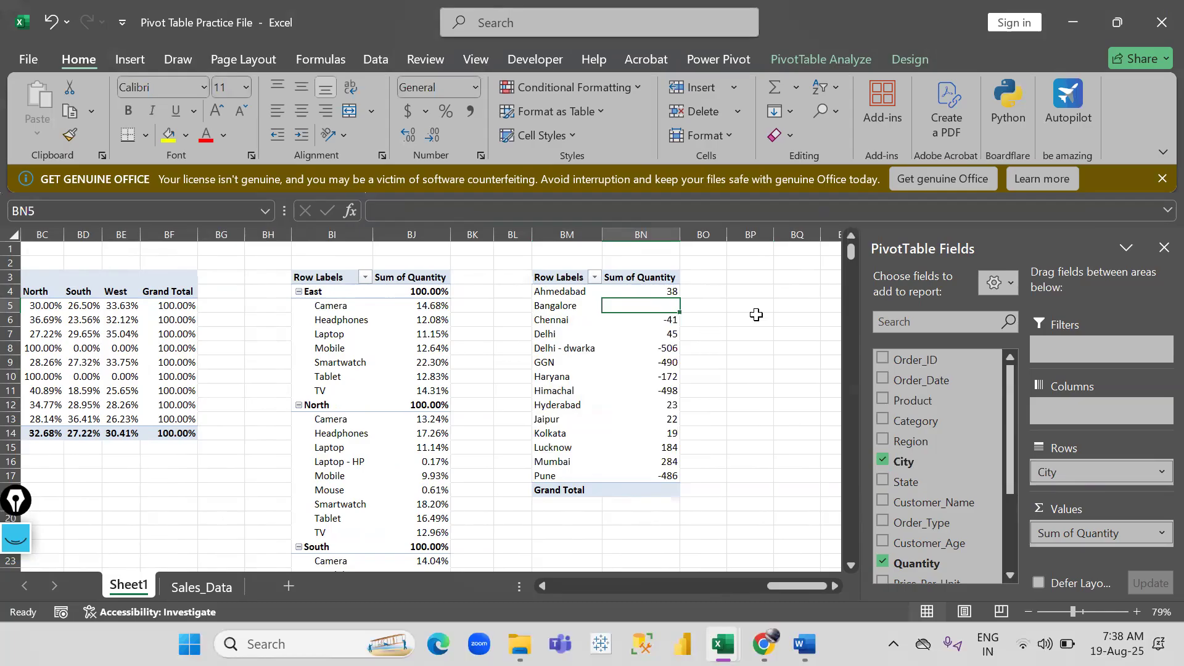
Add Quantity a second time to the values of the PivotTable at BM3, beside the Bangalore differences.
{"action": "left_click_drag", "start_coordinate": [555, 310], "coordinate": [662, 302]}
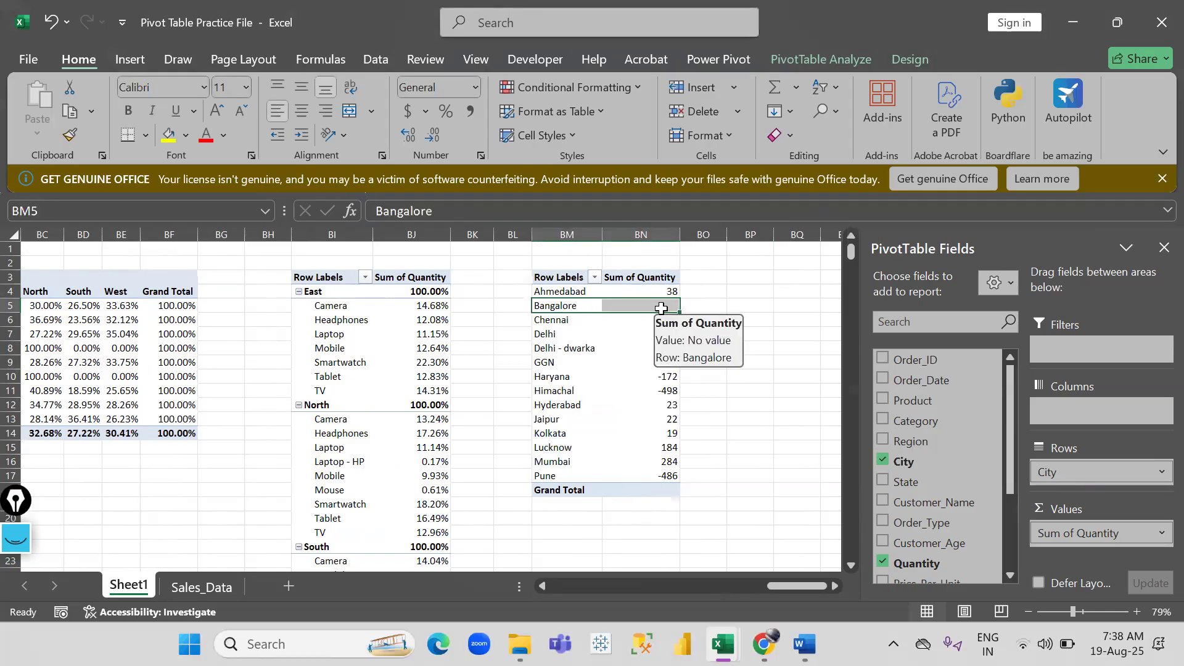
{"action": "left_click_drag", "start_coordinate": [911, 563], "coordinate": [1082, 558]}
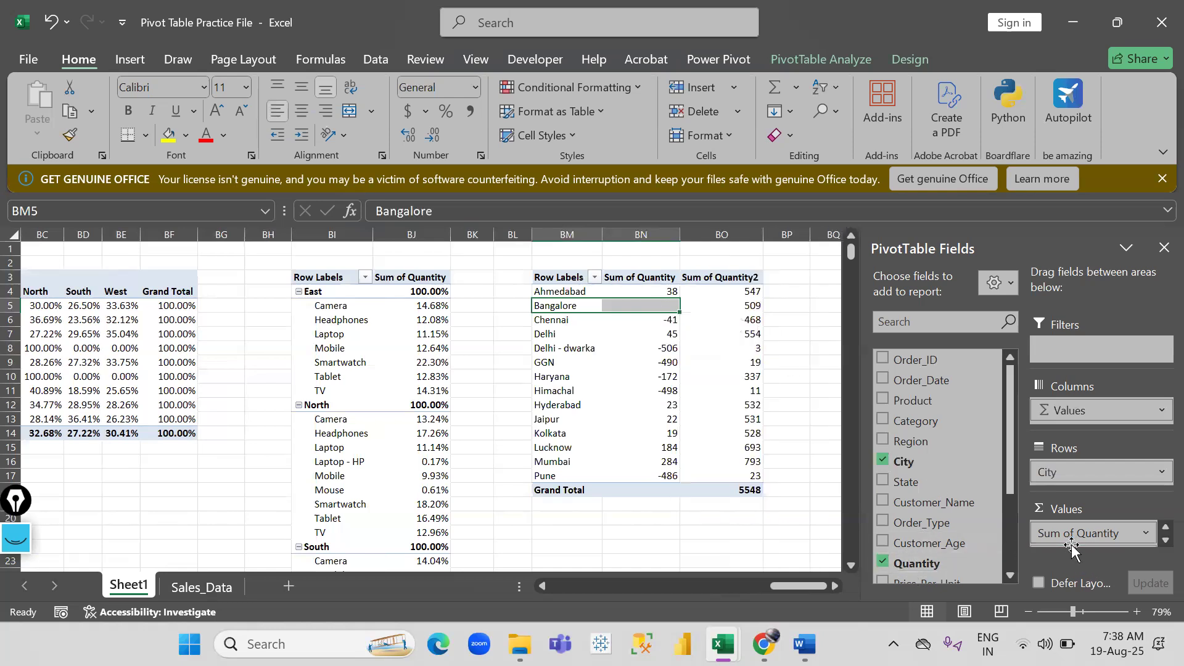
{"action": "left_click", "coordinate": [686, 384]}
Compare Bangalore's base quantity with Ahmedabad's quantity and difference in the PivotTable at BM3.
{"action": "left_click_drag", "start_coordinate": [558, 306], "coordinate": [752, 305]}
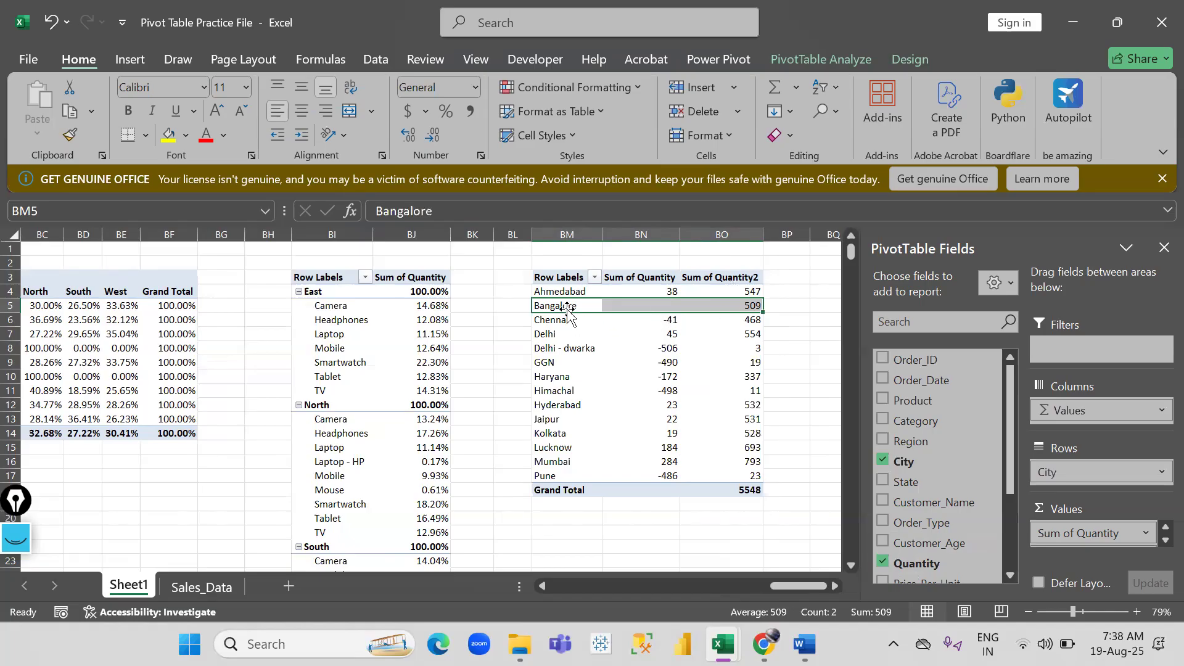
{"action": "left_click_drag", "start_coordinate": [546, 312], "coordinate": [577, 307]}
{"action": "left_click", "coordinate": [658, 305]}
{"action": "left_click", "coordinate": [750, 306]}
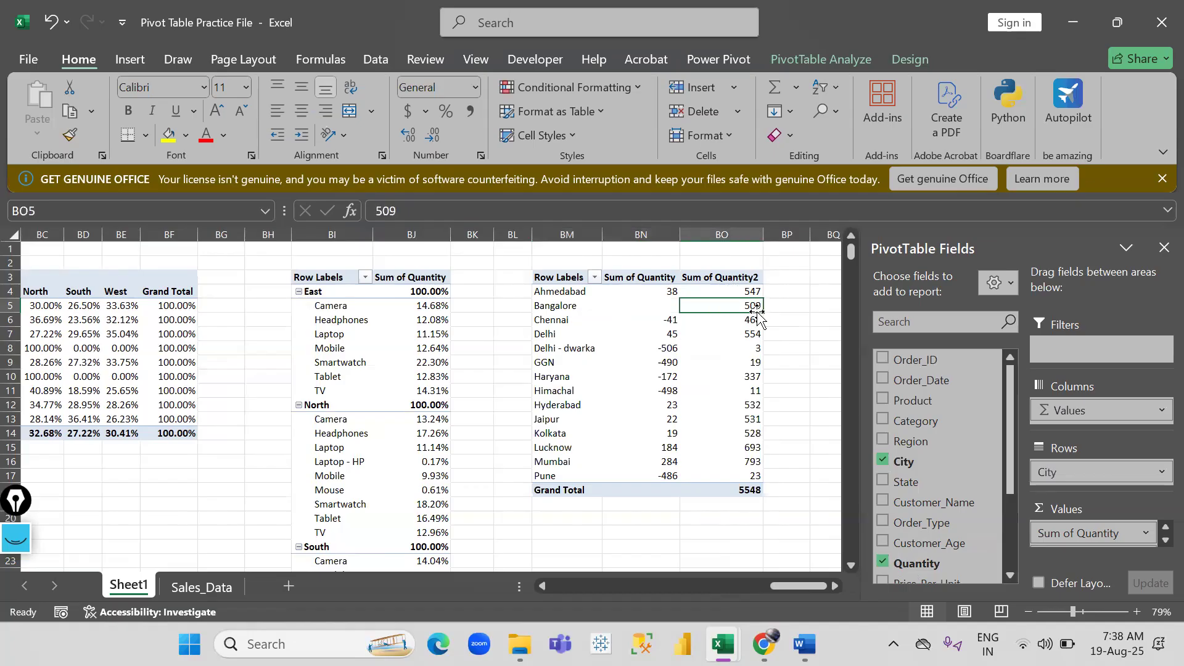
{"action": "left_click", "coordinate": [649, 294]}
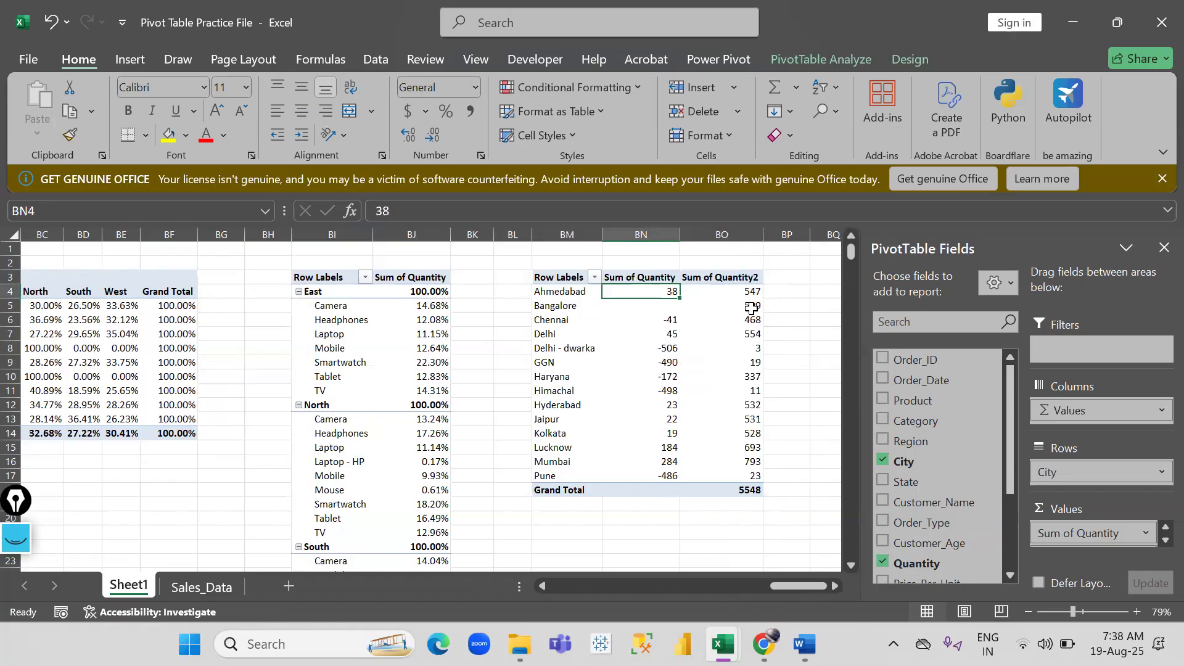
{"action": "left_click", "coordinate": [751, 307]}
{"action": "left_click", "coordinate": [754, 291]}
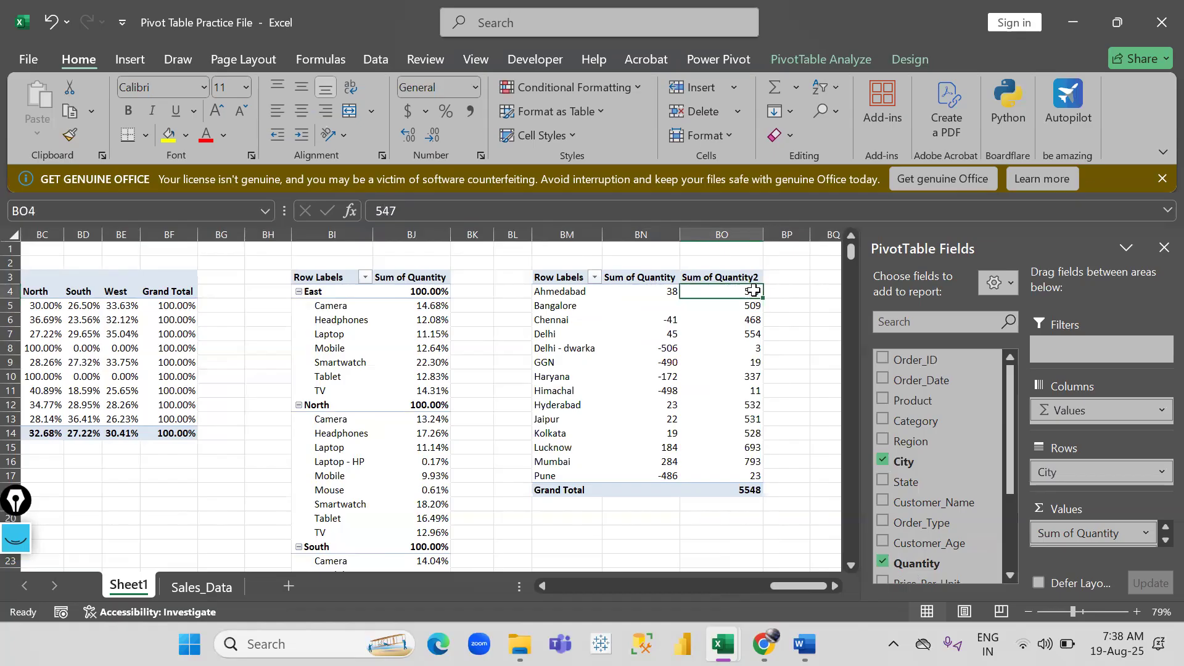
{"action": "left_click", "coordinate": [754, 306]}
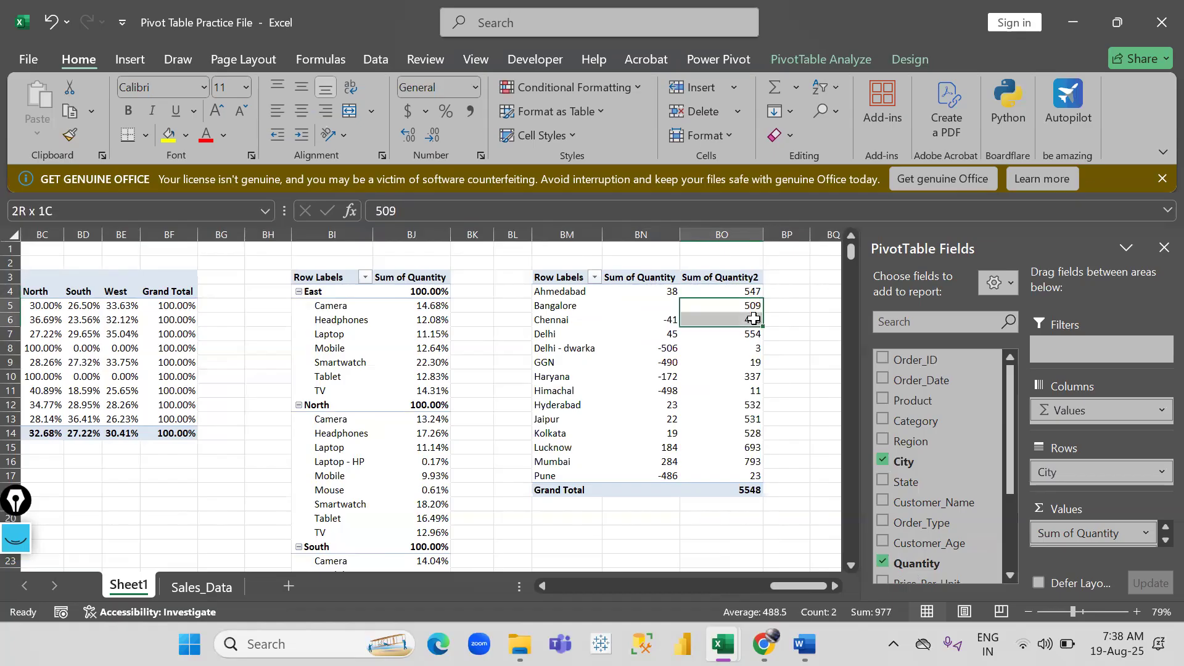
Check the differences from Bangalore against the quantities for Chennai, Delhi, GGN, Hyderabad and Kolkata.
{"action": "left_click_drag", "start_coordinate": [754, 306], "coordinate": [764, 325]}
{"action": "left_click", "coordinate": [670, 320]}
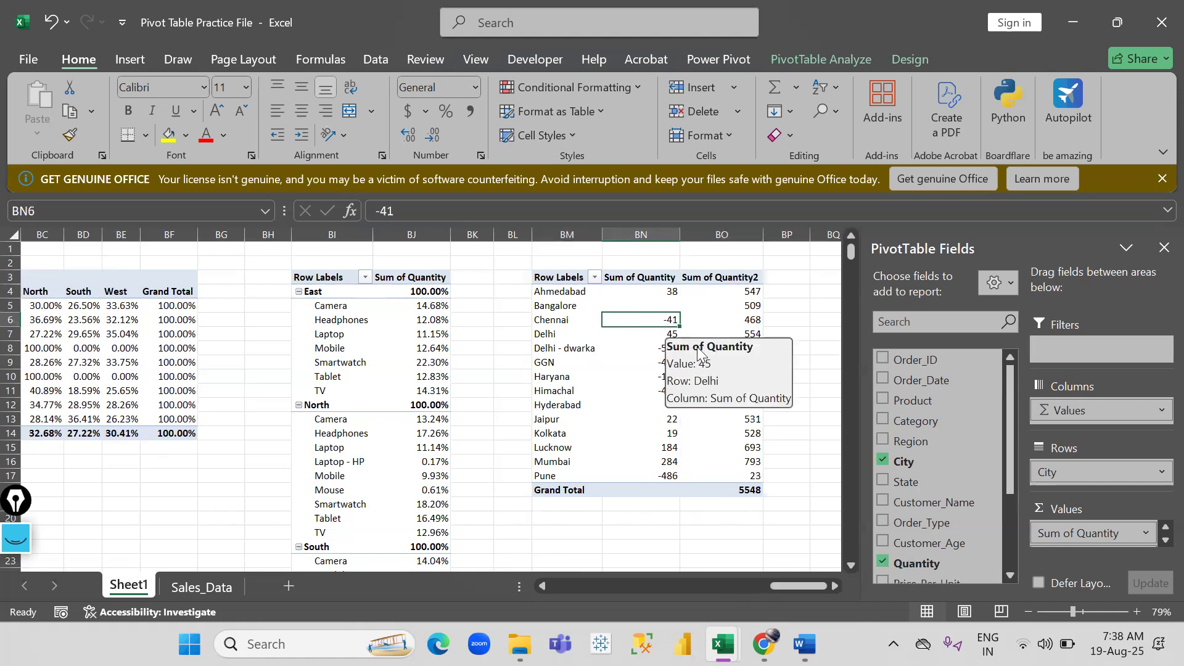
{"action": "left_click", "coordinate": [676, 336]}
{"action": "left_click_drag", "start_coordinate": [676, 336], "coordinate": [722, 334]}
{"action": "left_click_drag", "start_coordinate": [654, 362], "coordinate": [695, 354]}
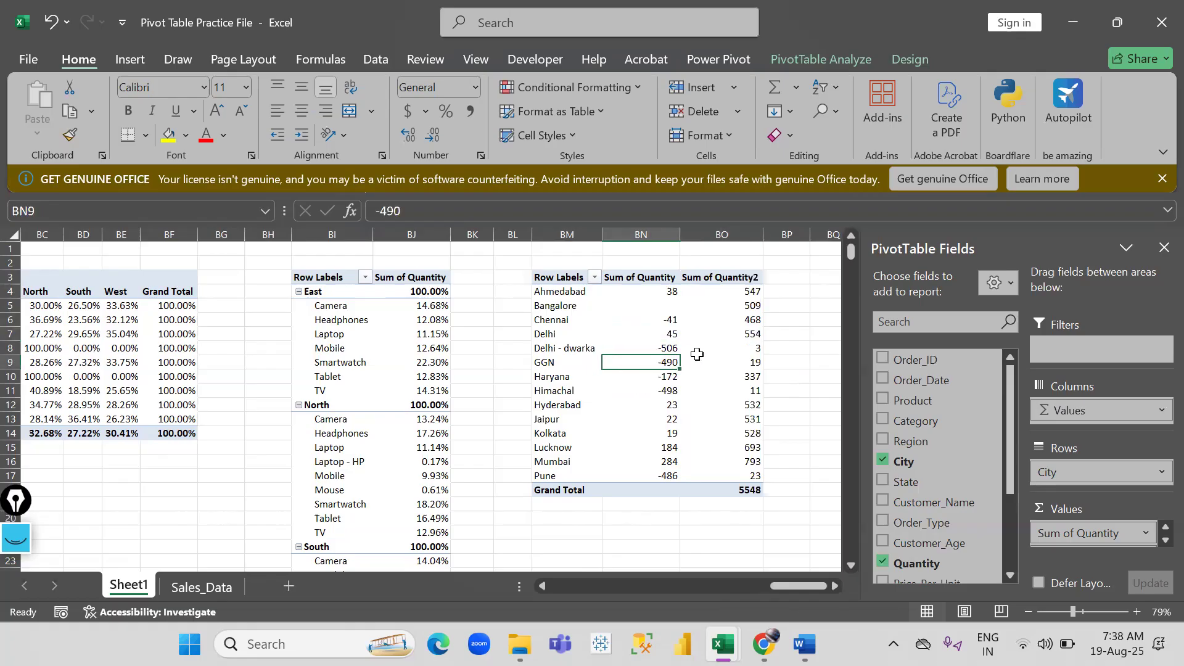
{"action": "left_click_drag", "start_coordinate": [653, 405], "coordinate": [722, 391]}
{"action": "left_click_drag", "start_coordinate": [660, 430], "coordinate": [727, 429]}
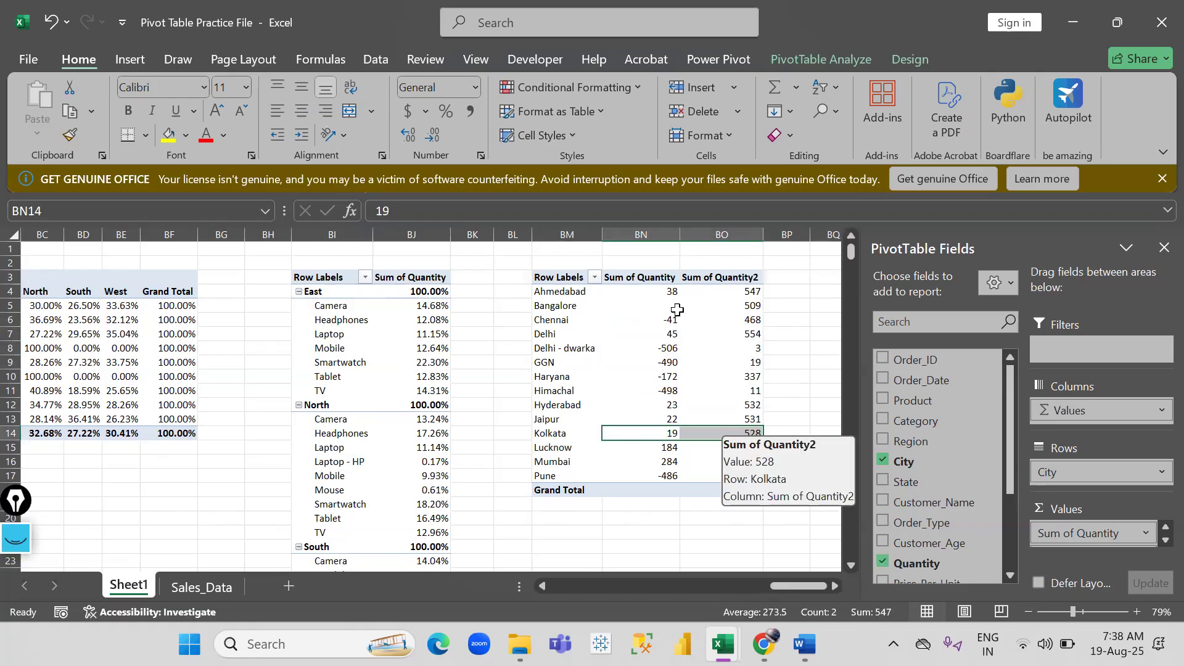
Compare the Bangalore row with the quantities and differences for Haryana and Delhi - dwarka.
{"action": "left_click_drag", "start_coordinate": [574, 306], "coordinate": [736, 305]}
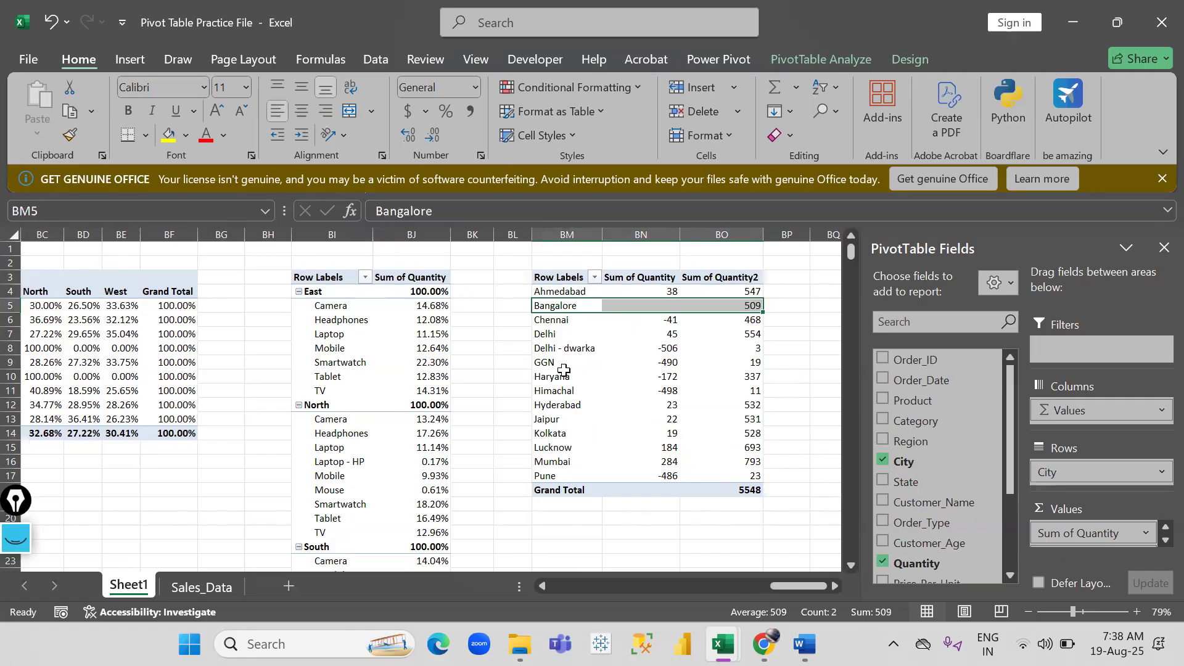
{"action": "left_click_drag", "start_coordinate": [598, 376], "coordinate": [722, 380]}
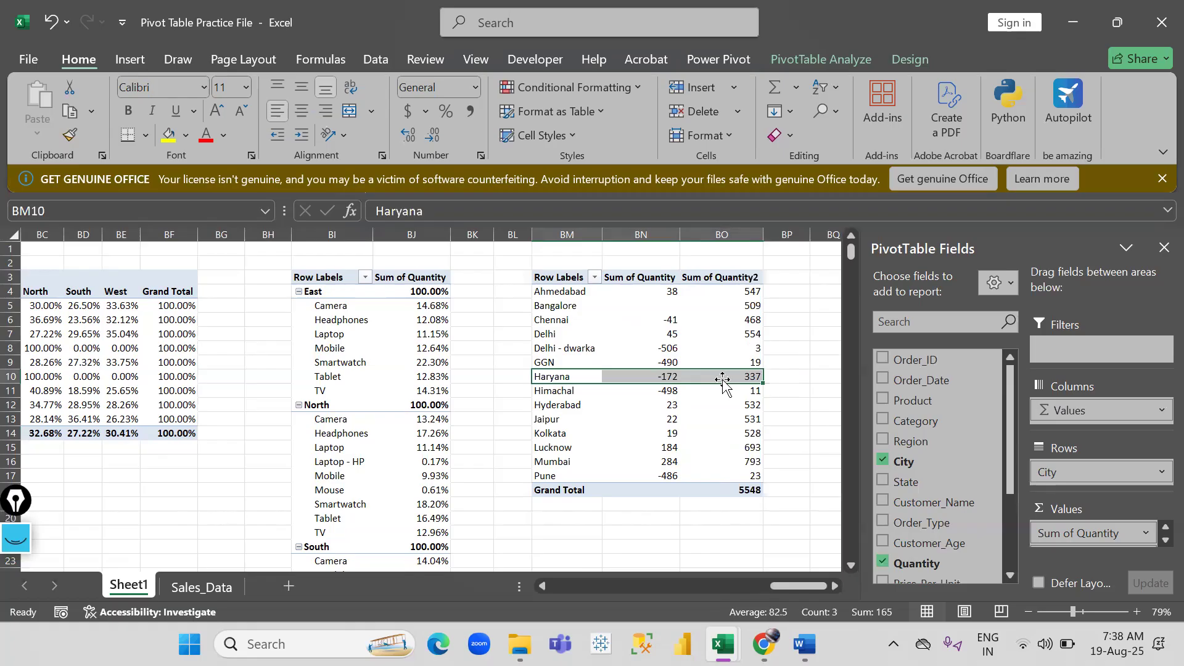
{"action": "left_click", "coordinate": [754, 349]}
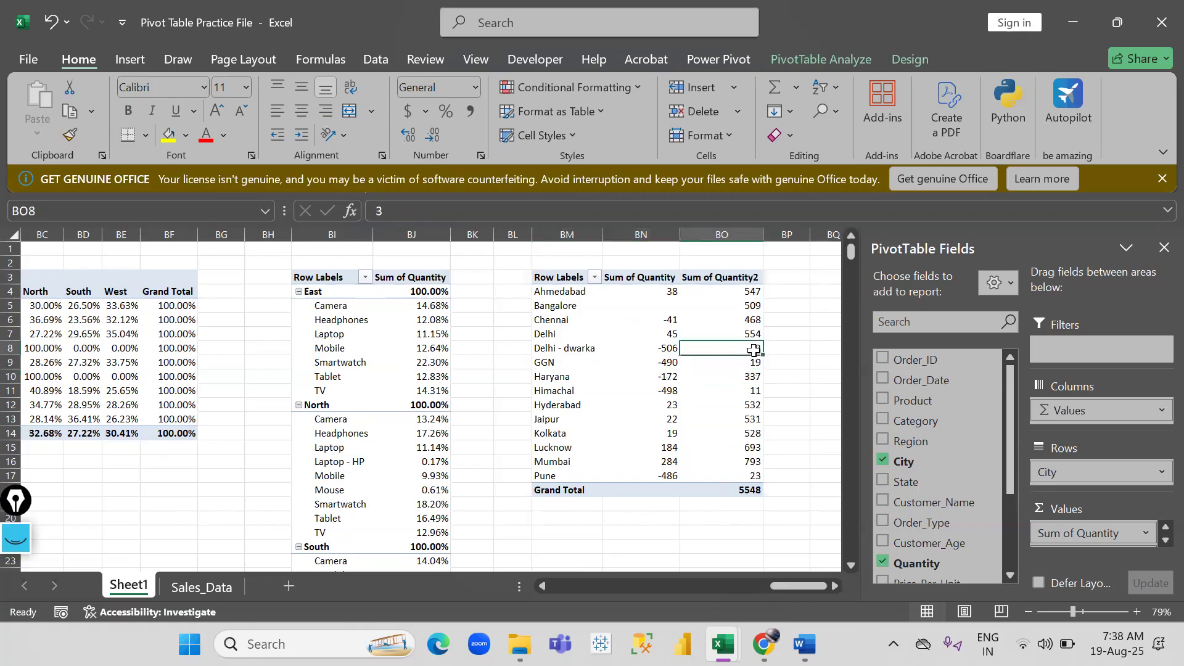
{"action": "left_click", "coordinate": [669, 350]}
{"action": "left_click", "coordinate": [736, 350]}
{"action": "left_click", "coordinate": [652, 361]}
{"action": "left_click", "coordinate": [616, 340]}
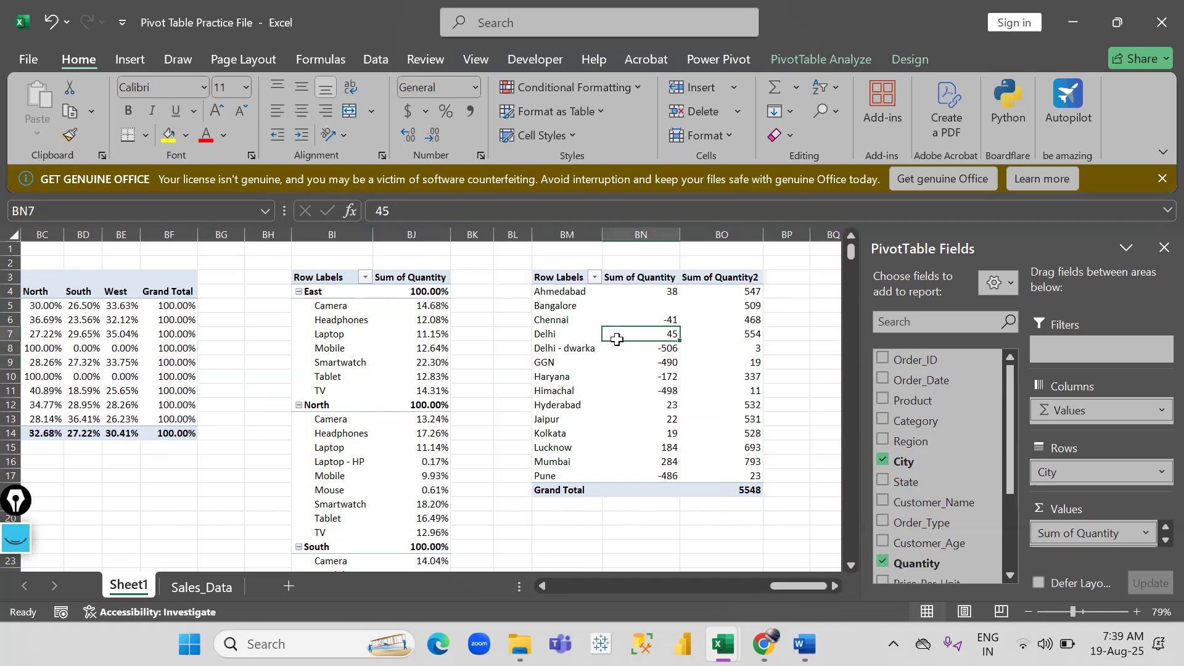
Copy the whole PivotTable at BM3 with the Bangalore differences and paste it at BR3.
{"action": "key", "text": "ctrl+a"}
{"action": "key", "text": "ctrl+c"}
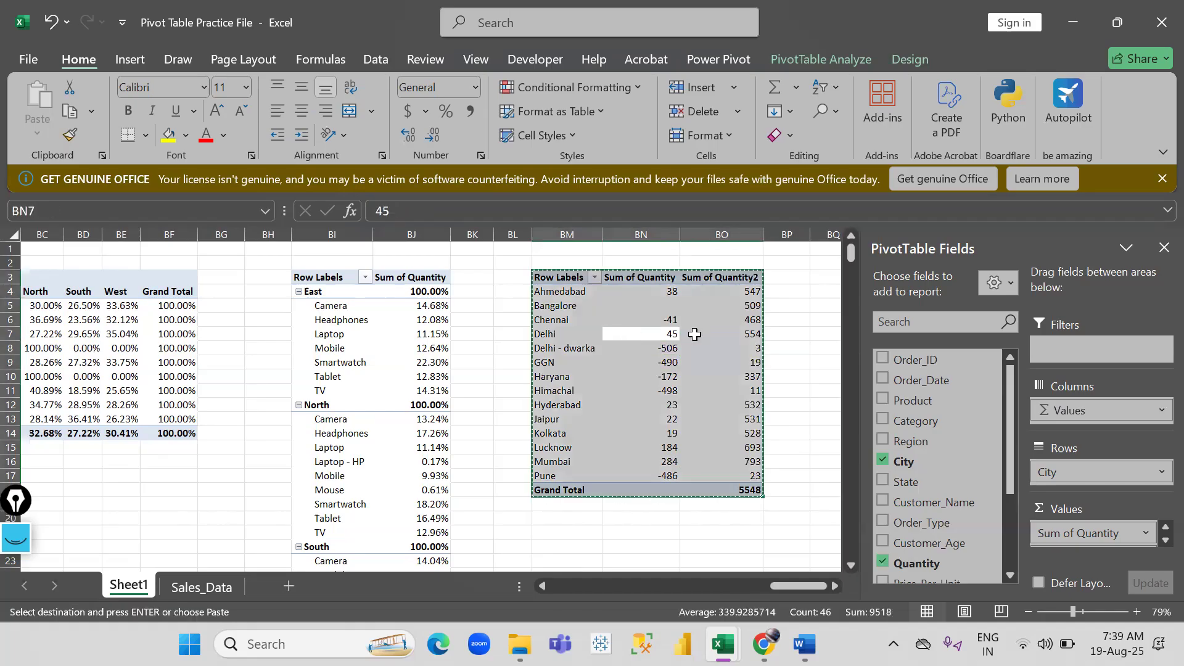
{"action": "scroll", "coordinate": [692, 333], "scroll_direction": "right", "scroll_amount": 5}
{"action": "left_click", "coordinate": [655, 279]}
{"action": "key", "text": "Return"}
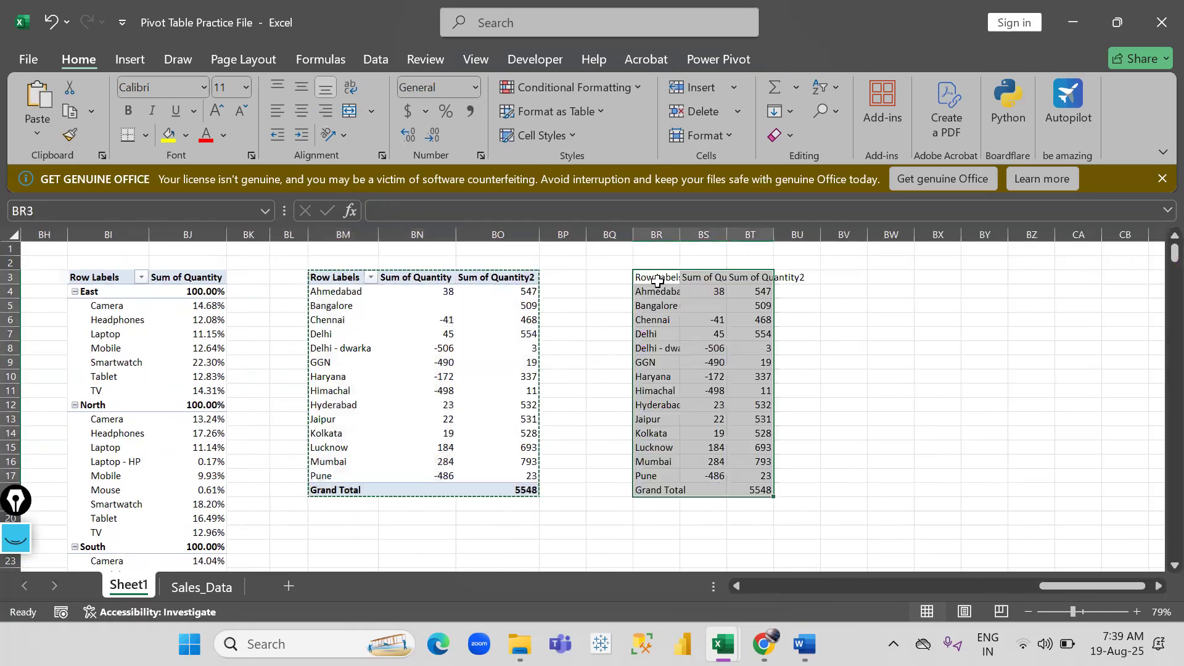
Show Sum of Quantity in the PivotTable at BR3 as % Difference From, with base field City and base item Bangalore.
{"action": "right_click", "coordinate": [720, 302]}
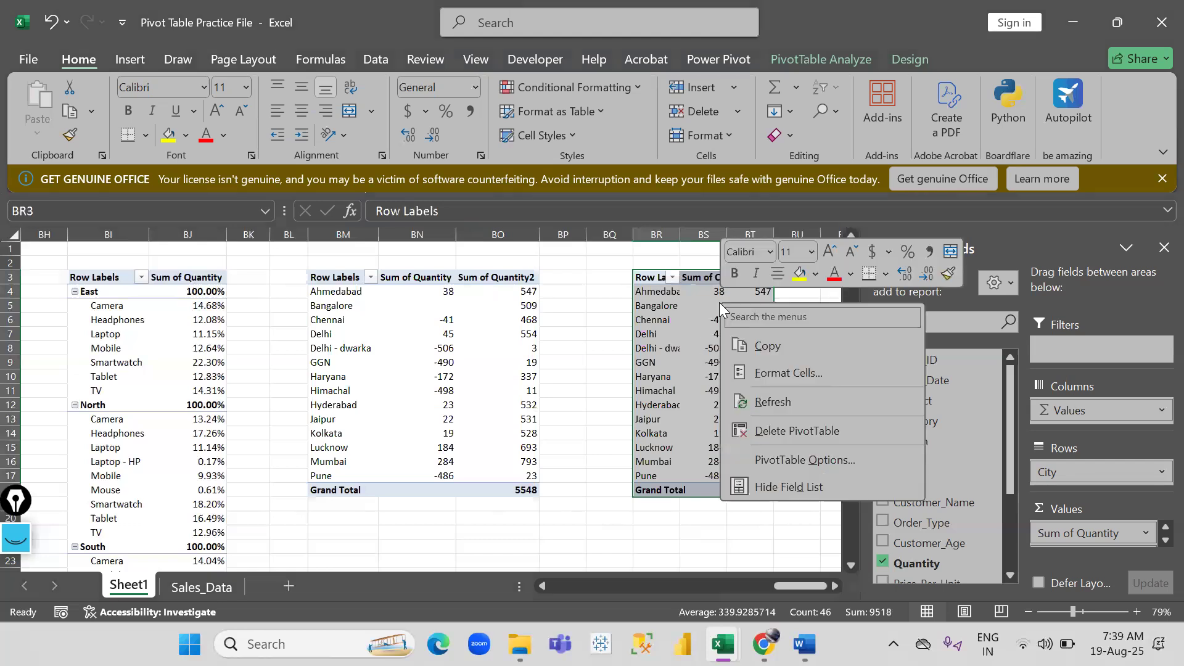
{"action": "left_click", "coordinate": [715, 306]}
{"action": "right_click", "coordinate": [715, 306]}
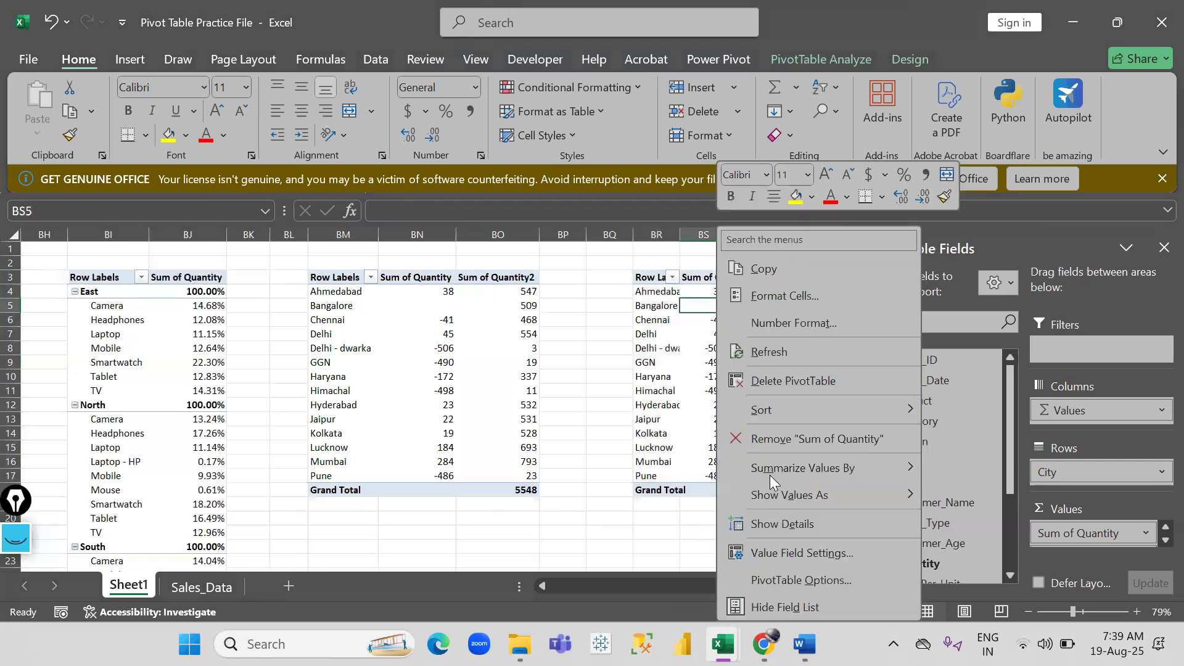
{"action": "mouse_move", "coordinate": [771, 494]}
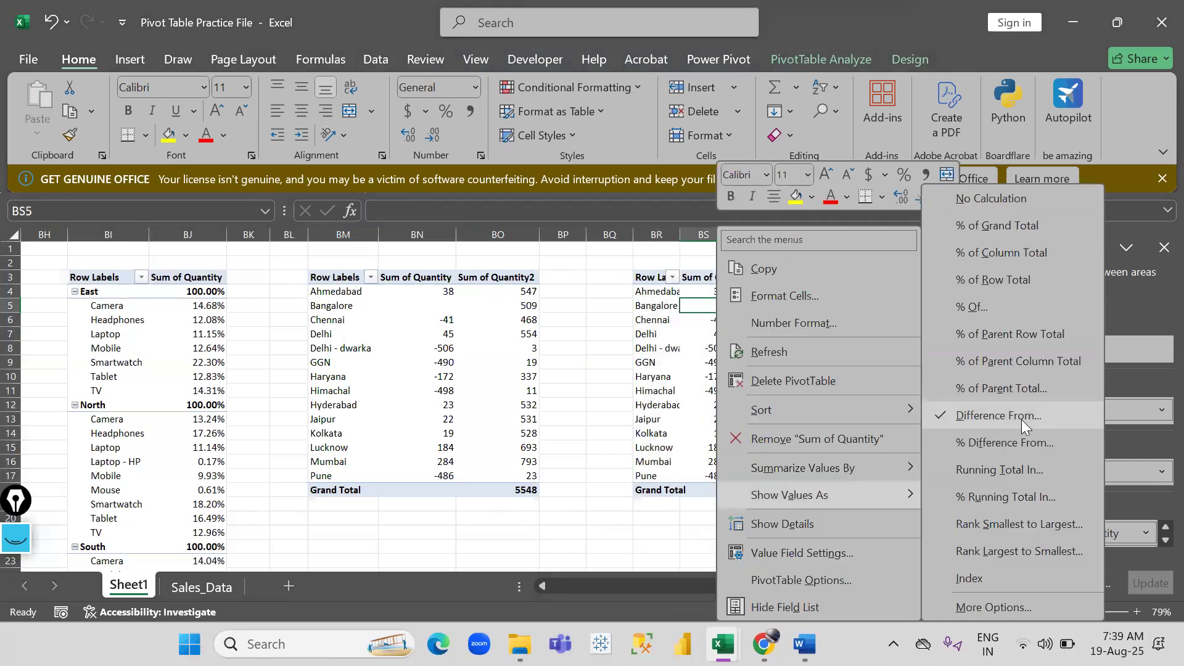
{"action": "left_click", "coordinate": [1005, 446]}
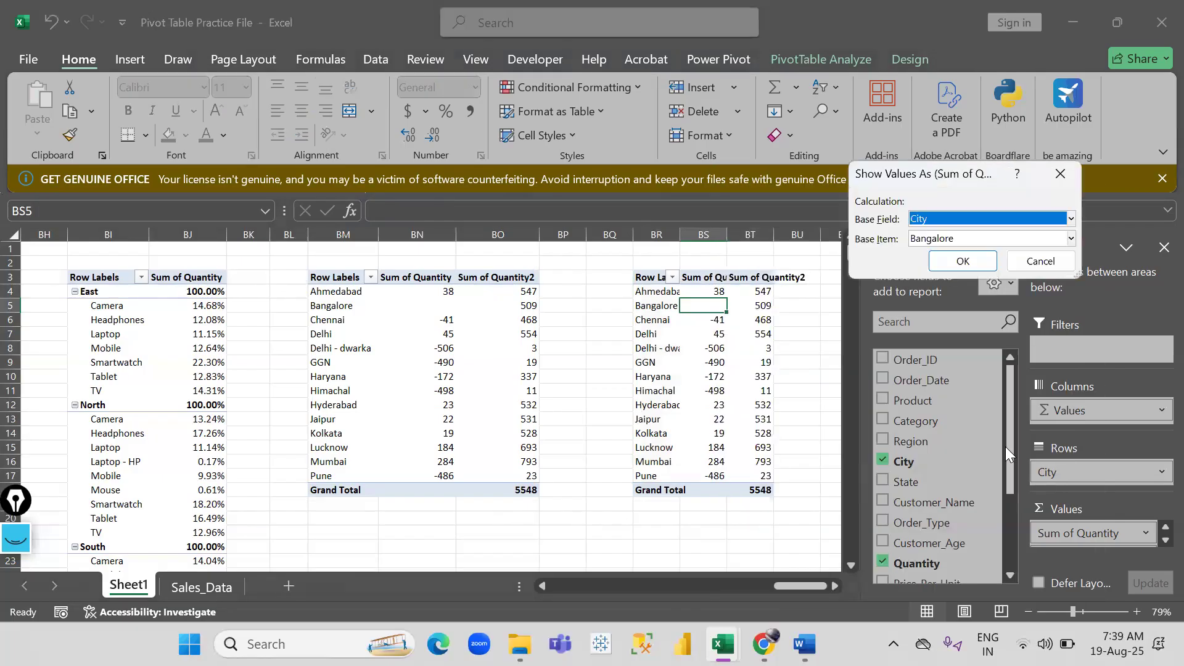
{"action": "left_click", "coordinate": [973, 269]}
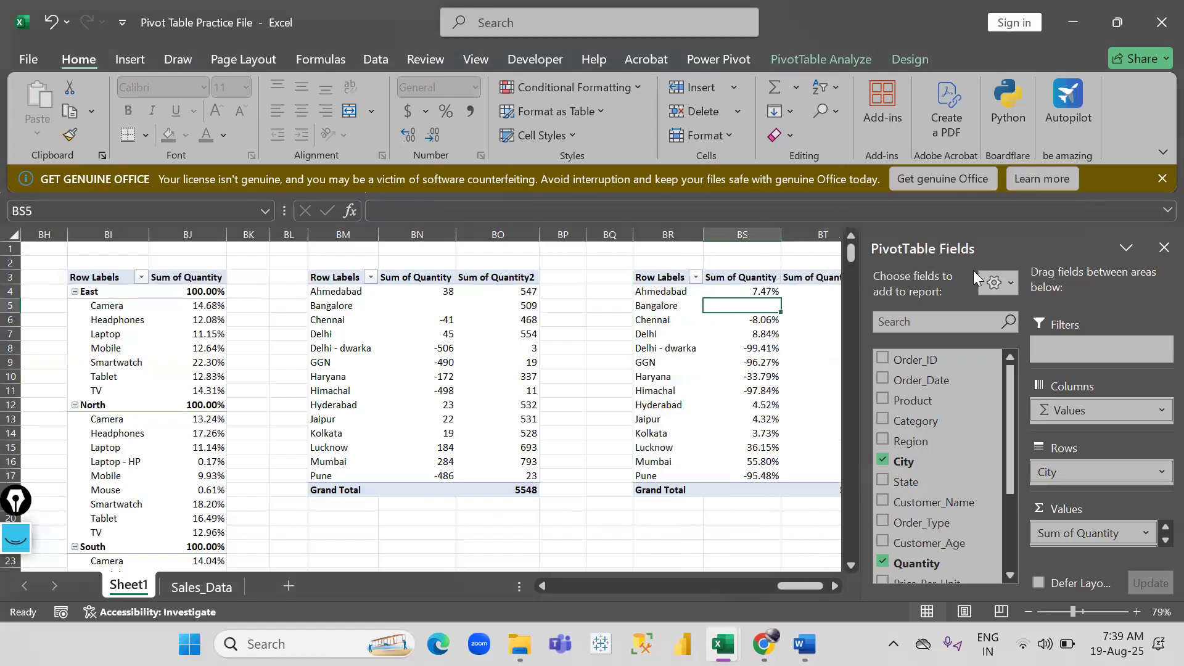
Compare the percentage differences with the quantities for Ahmedabad, Chennai, GGN and Hyderabad in the PivotTable at BR3.
{"action": "scroll", "coordinate": [816, 352], "scroll_direction": "right", "scroll_amount": 1}
{"action": "scroll", "coordinate": [816, 352], "scroll_direction": "right", "scroll_amount": 1}
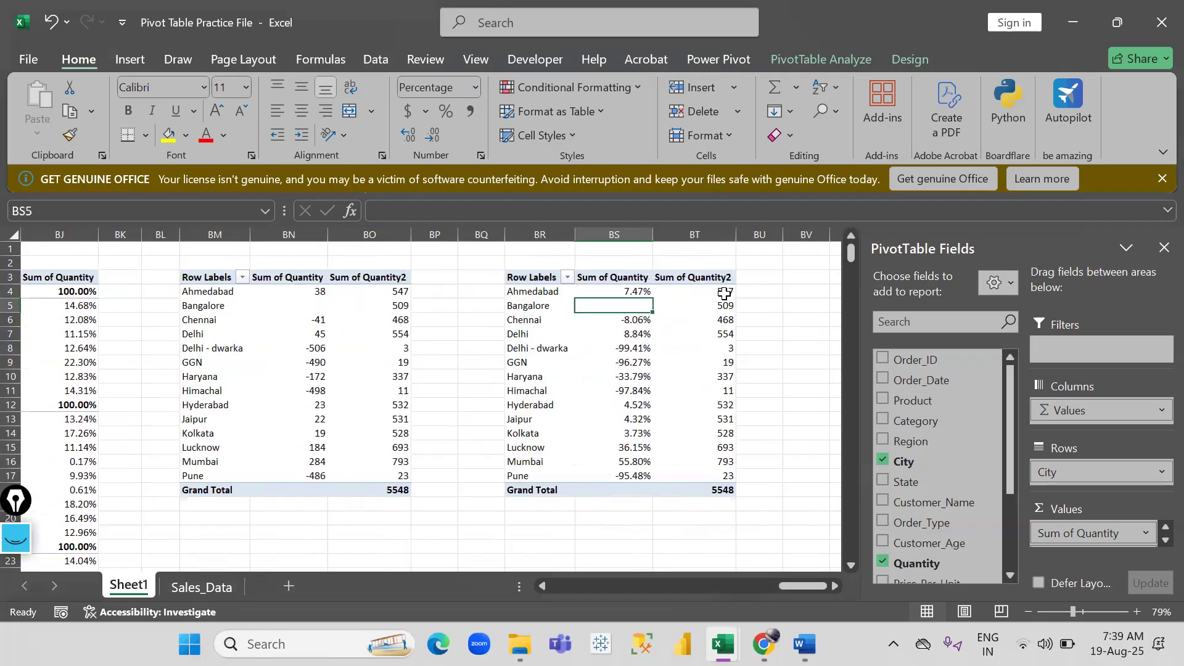
{"action": "left_click", "coordinate": [725, 305]}
{"action": "left_click", "coordinate": [714, 294]}
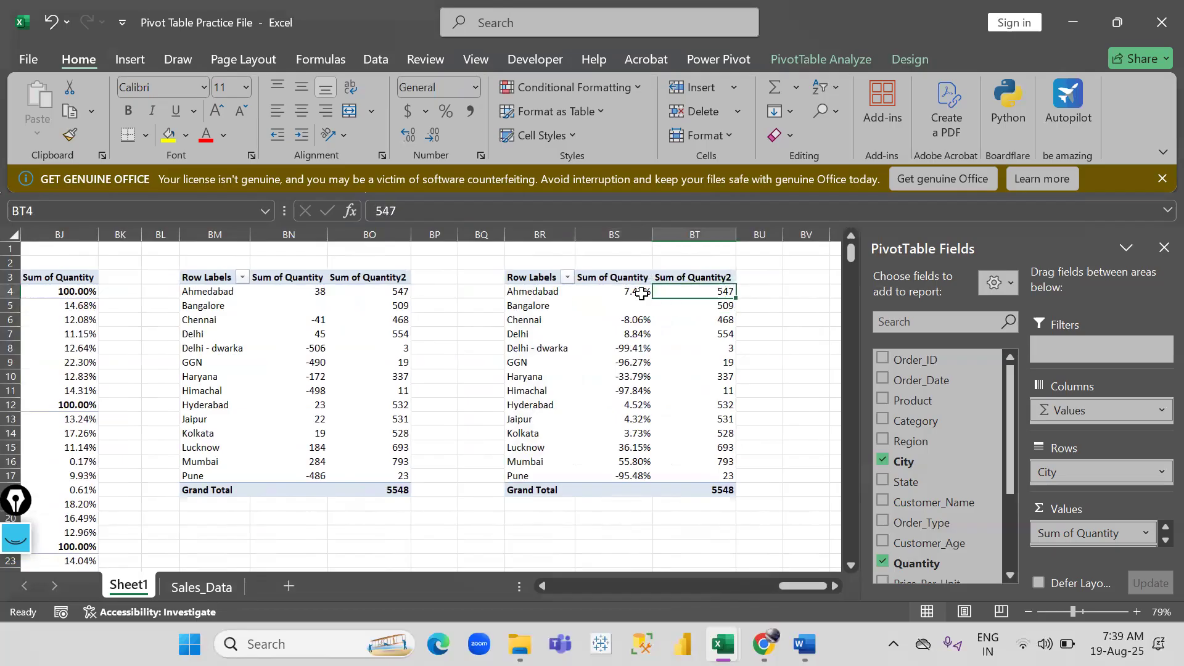
{"action": "left_click", "coordinate": [638, 292]}
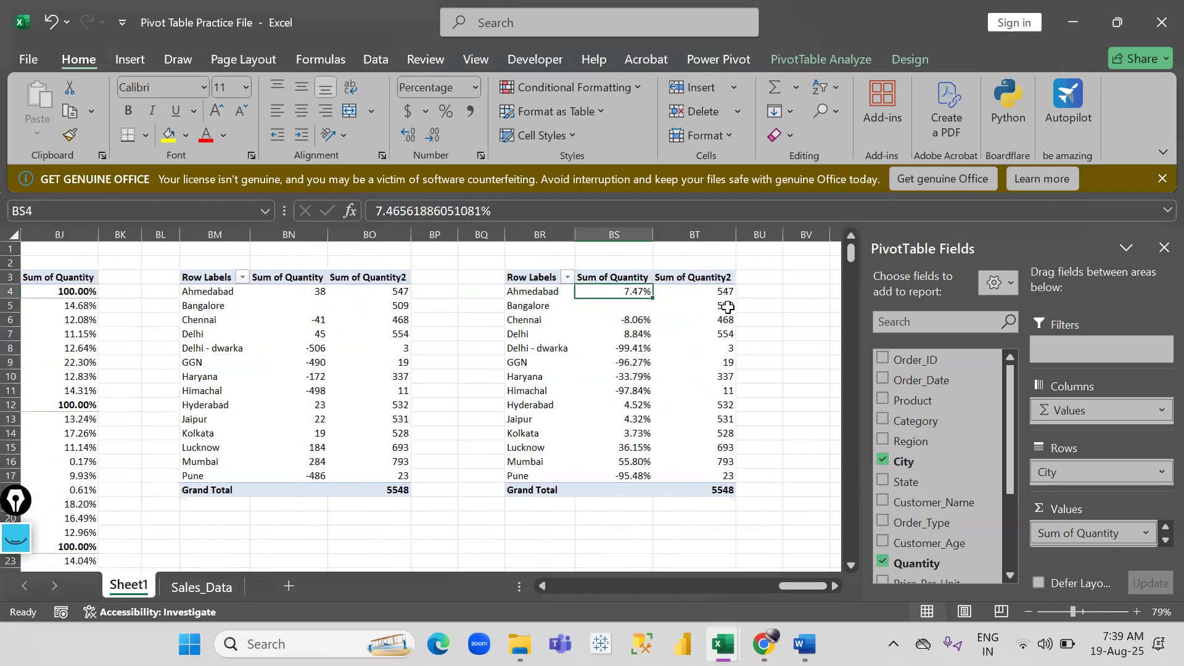
{"action": "left_click", "coordinate": [728, 320]}
{"action": "left_click", "coordinate": [647, 321]}
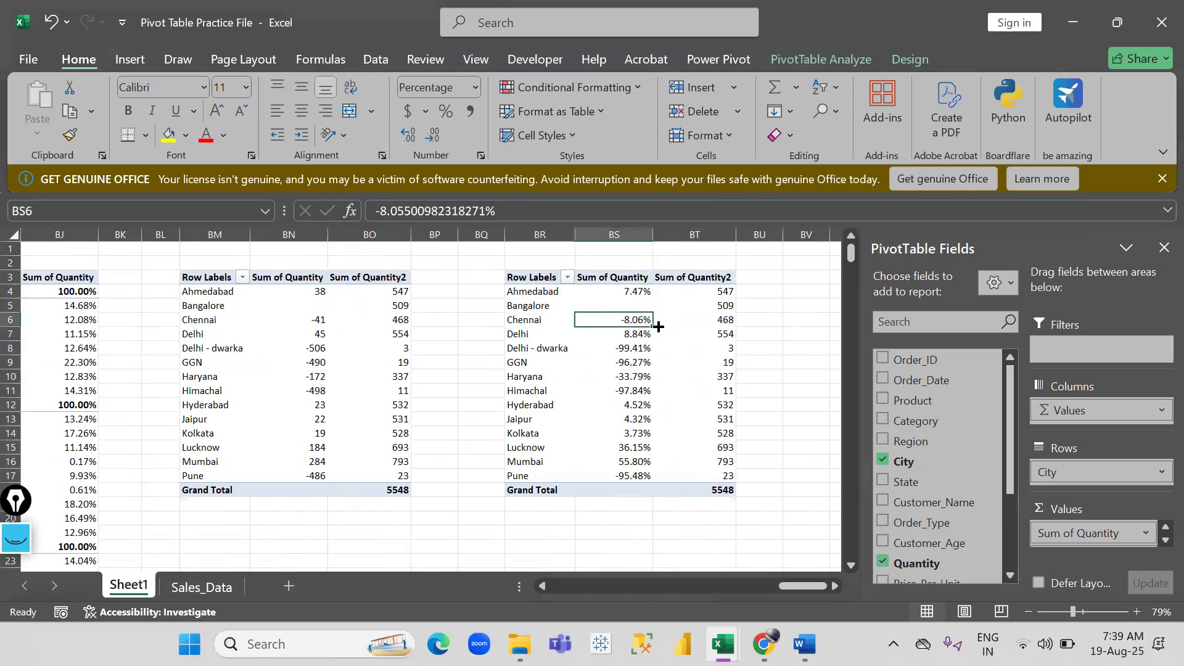
{"action": "left_click", "coordinate": [729, 323]}
{"action": "left_click", "coordinate": [729, 362]}
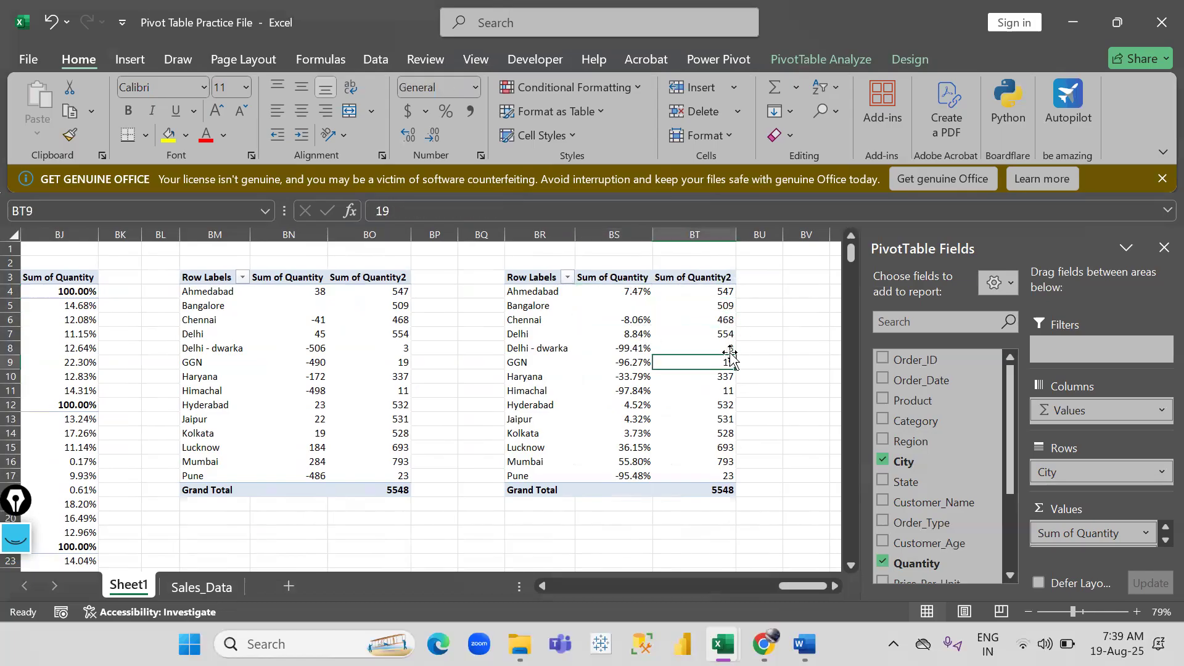
{"action": "left_click", "coordinate": [724, 405]}
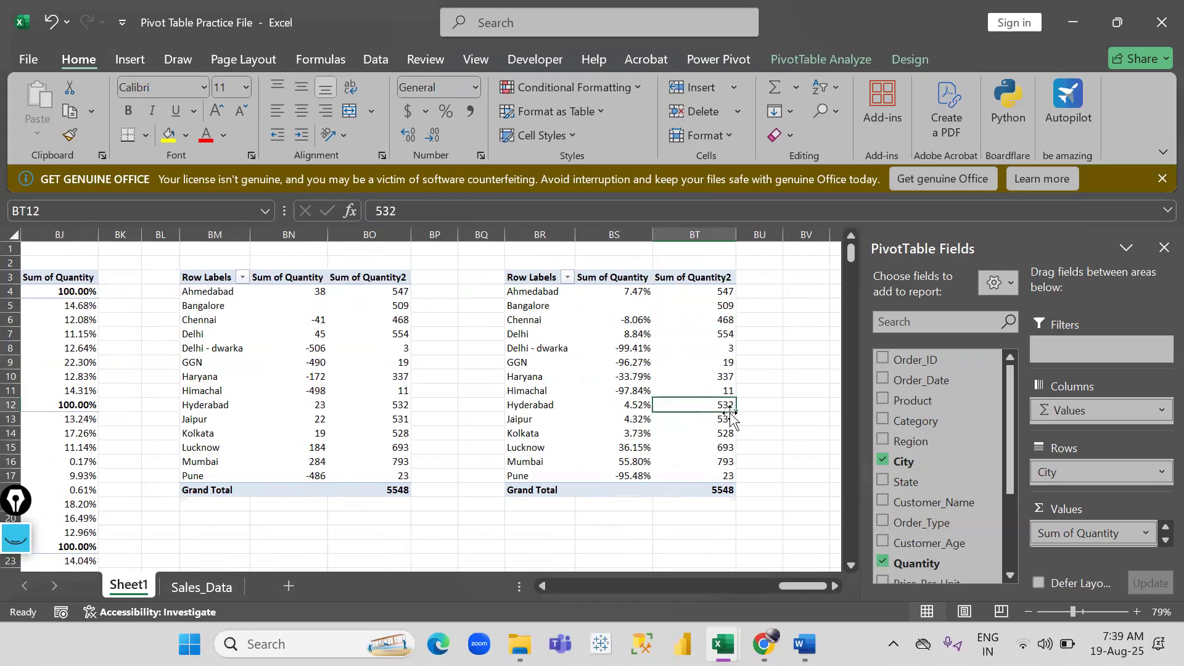
Review the percentage difference column from Bangalore's base row down through the other cities.
{"action": "left_click", "coordinate": [725, 307]}
{"action": "left_click_drag", "start_coordinate": [638, 306], "coordinate": [635, 462]}
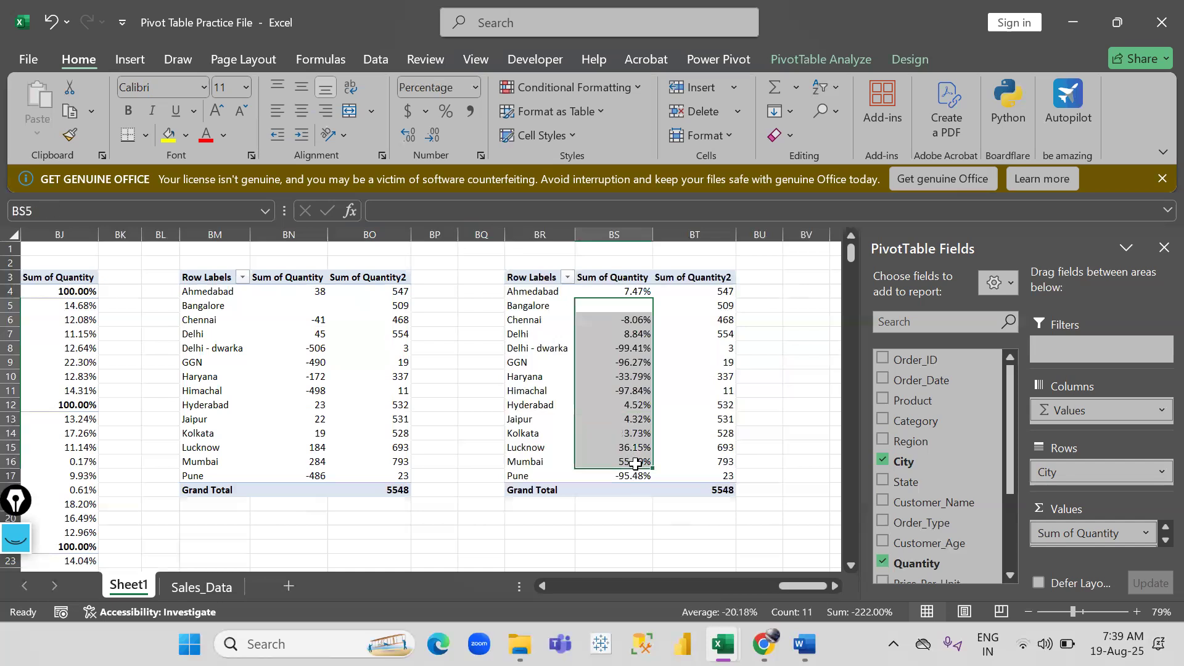
{"action": "left_click", "coordinate": [521, 402]}
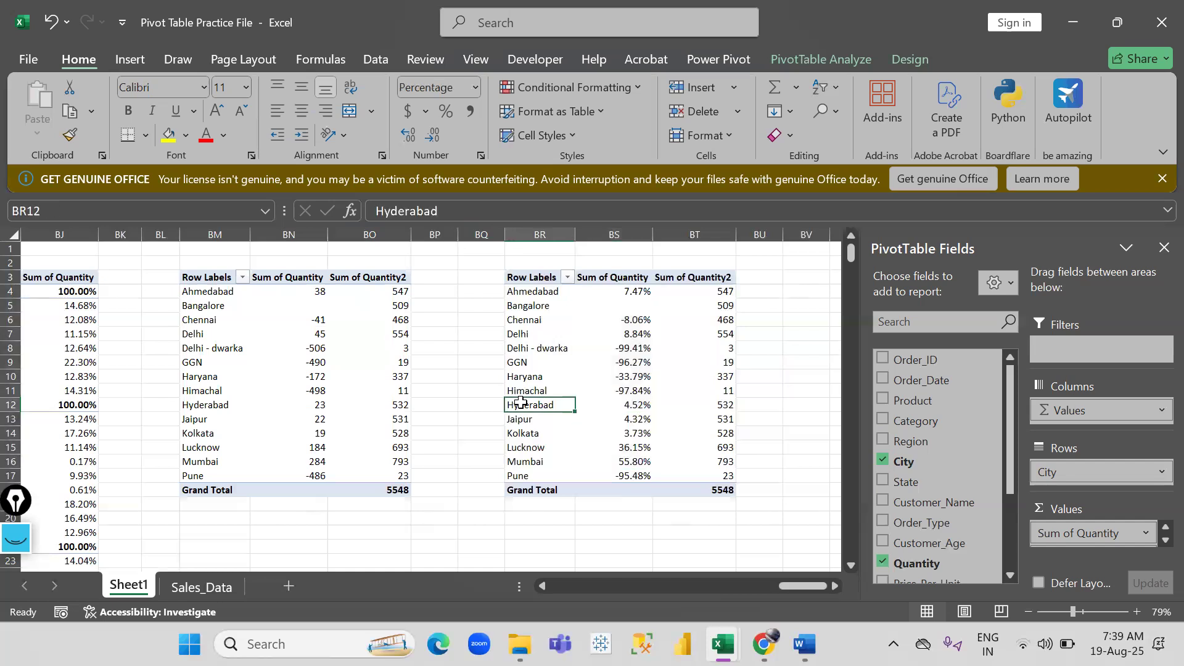
{"action": "left_click", "coordinate": [629, 303]}
{"action": "left_click_drag", "start_coordinate": [602, 303], "coordinate": [616, 430]}
{"action": "left_click", "coordinate": [631, 305]}
{"action": "left_click", "coordinate": [631, 386]}
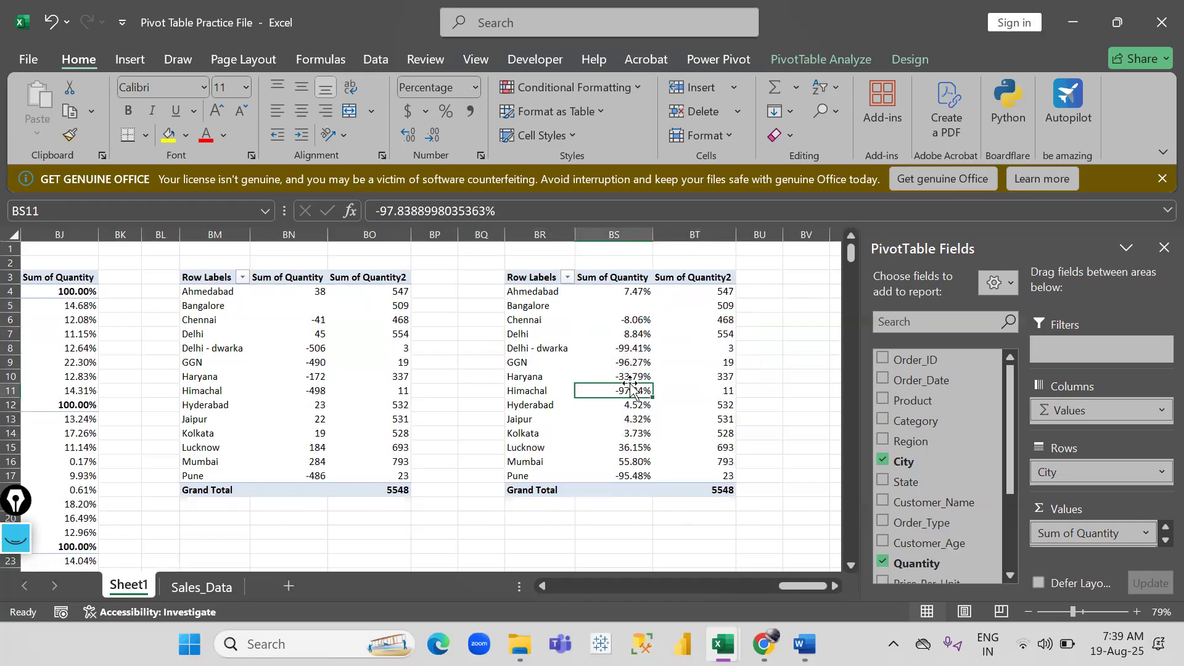
{"action": "left_click", "coordinate": [635, 291]}
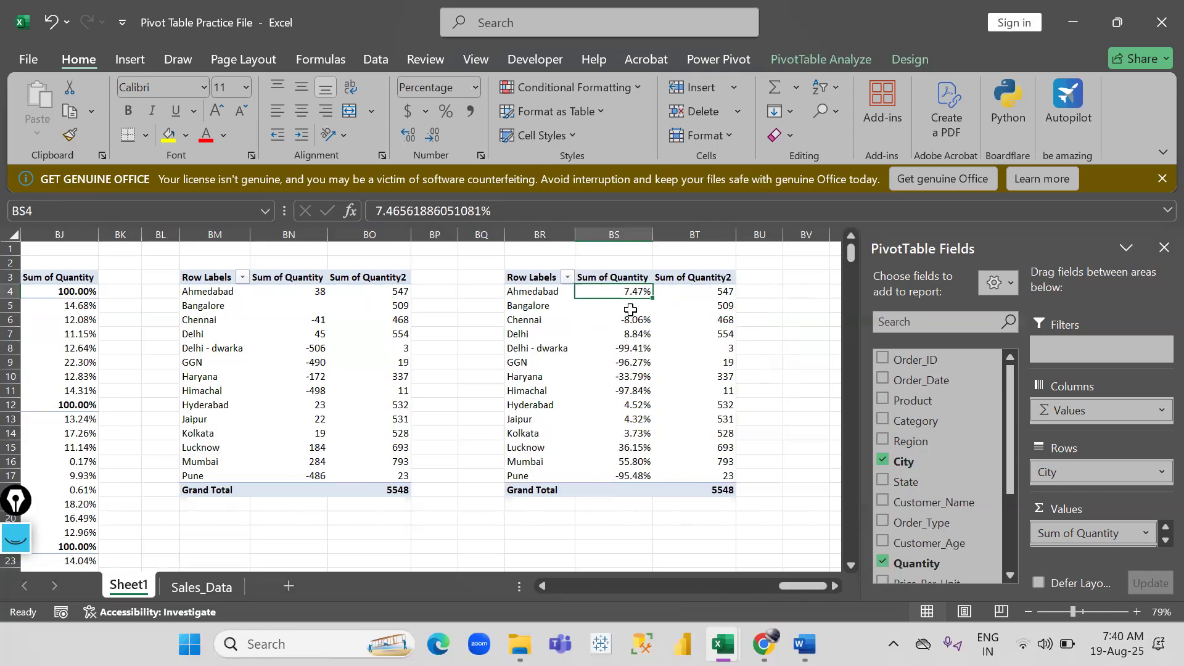
Enter the label "% differ" in BS2 above the percentage differences and copy it to BU2.
{"action": "left_click", "coordinate": [598, 264]}
{"action": "type", "text": "% differ"}
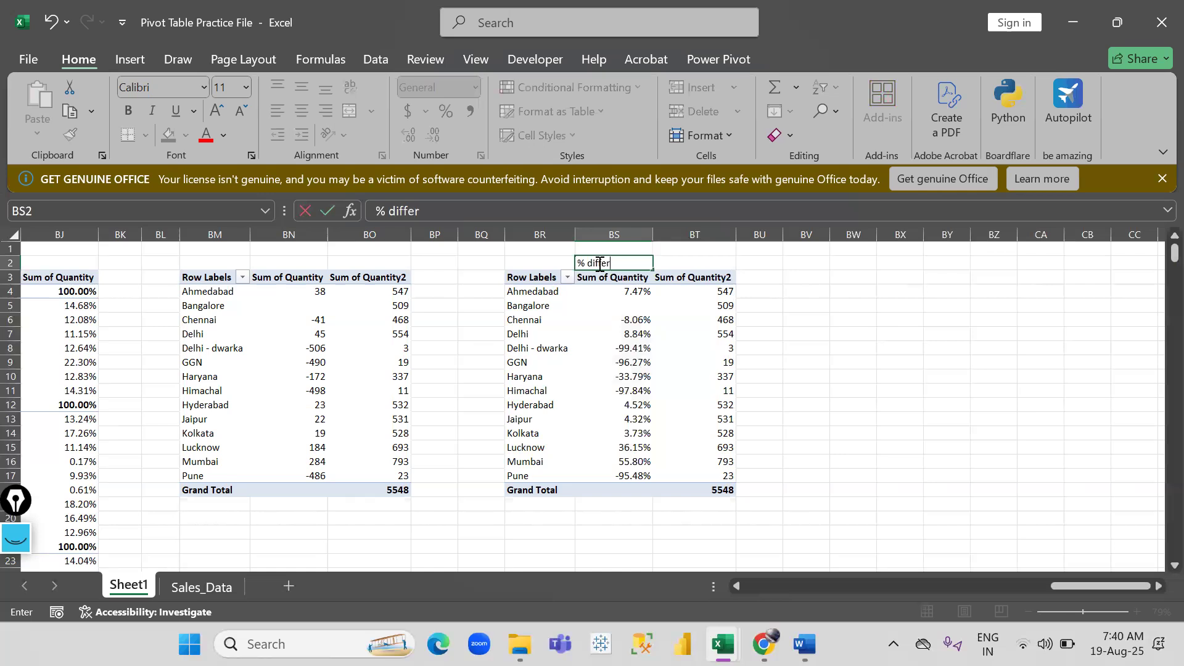
{"action": "key", "text": "Return"}
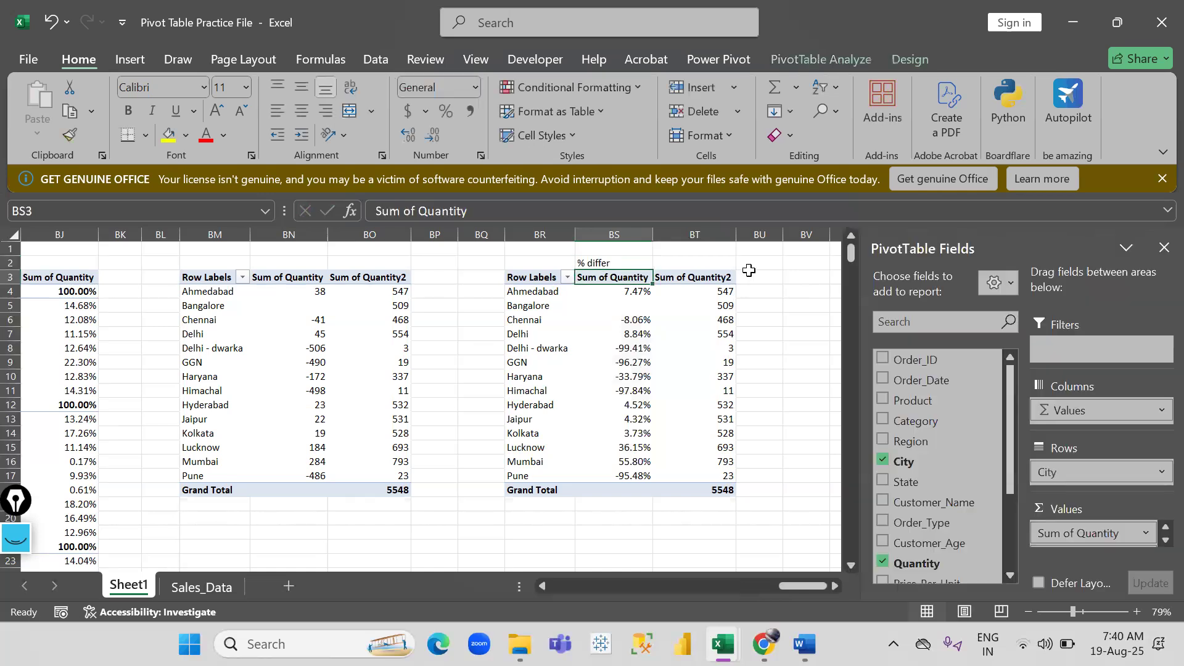
{"action": "left_click", "coordinate": [756, 264]}
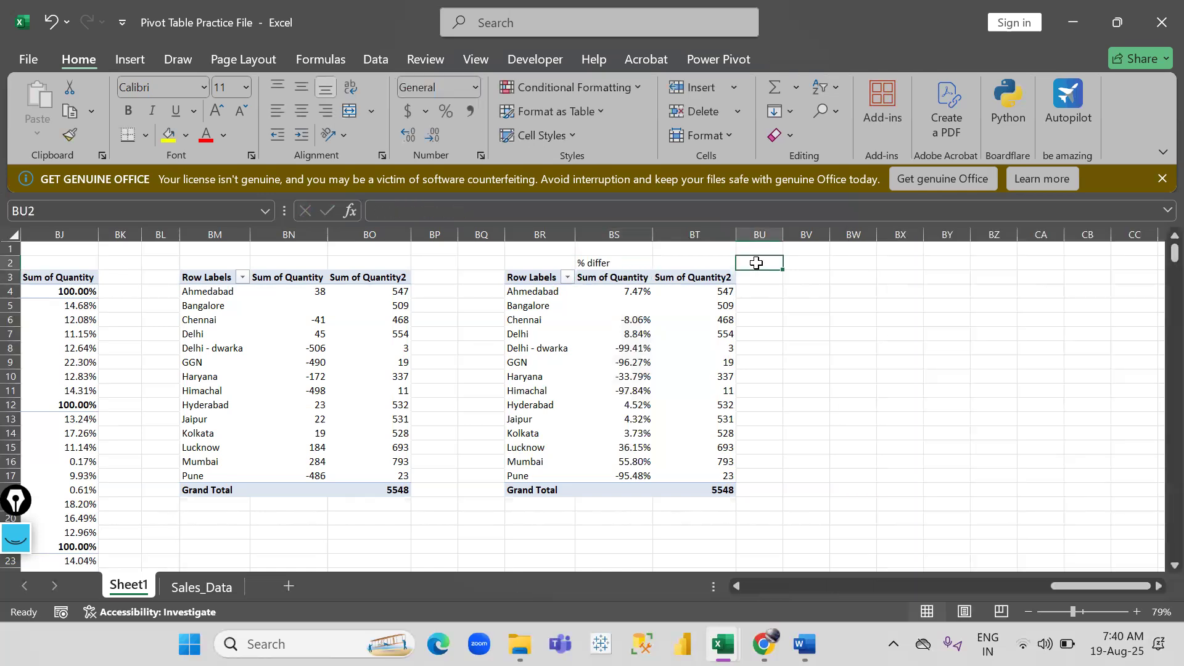
{"action": "left_click", "coordinate": [601, 263]}
{"action": "key", "text": "ctrl+c"}
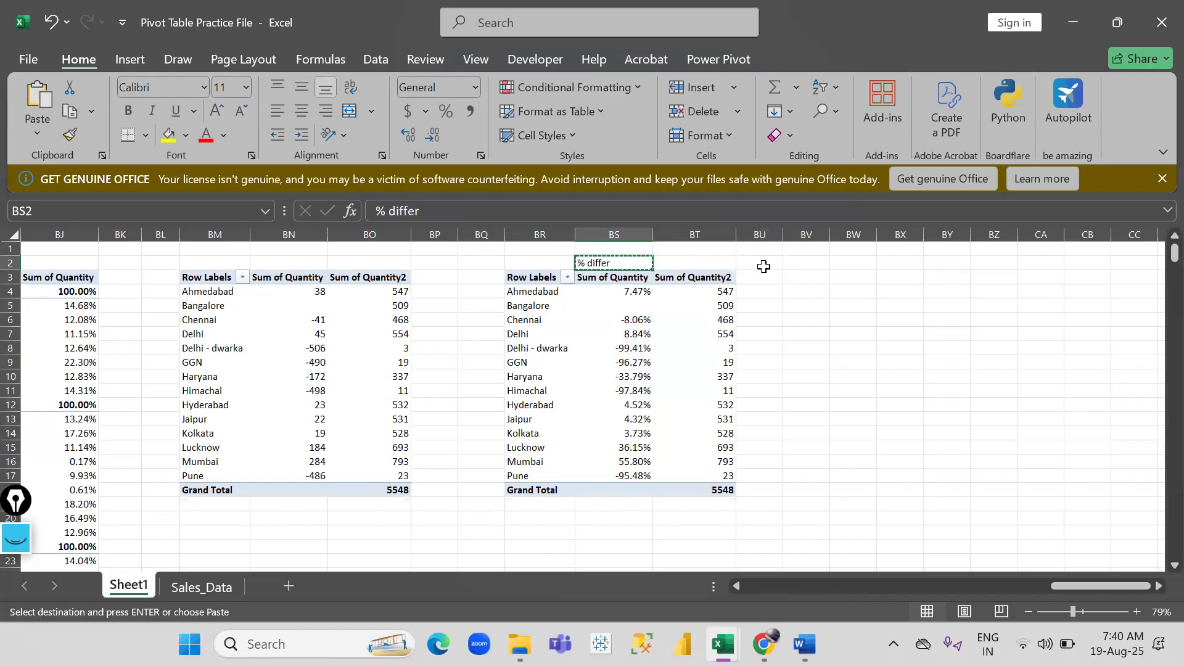
{"action": "left_click", "coordinate": [759, 264]}
{"action": "key", "text": "Return"}
{"action": "left_click", "coordinate": [770, 333]}
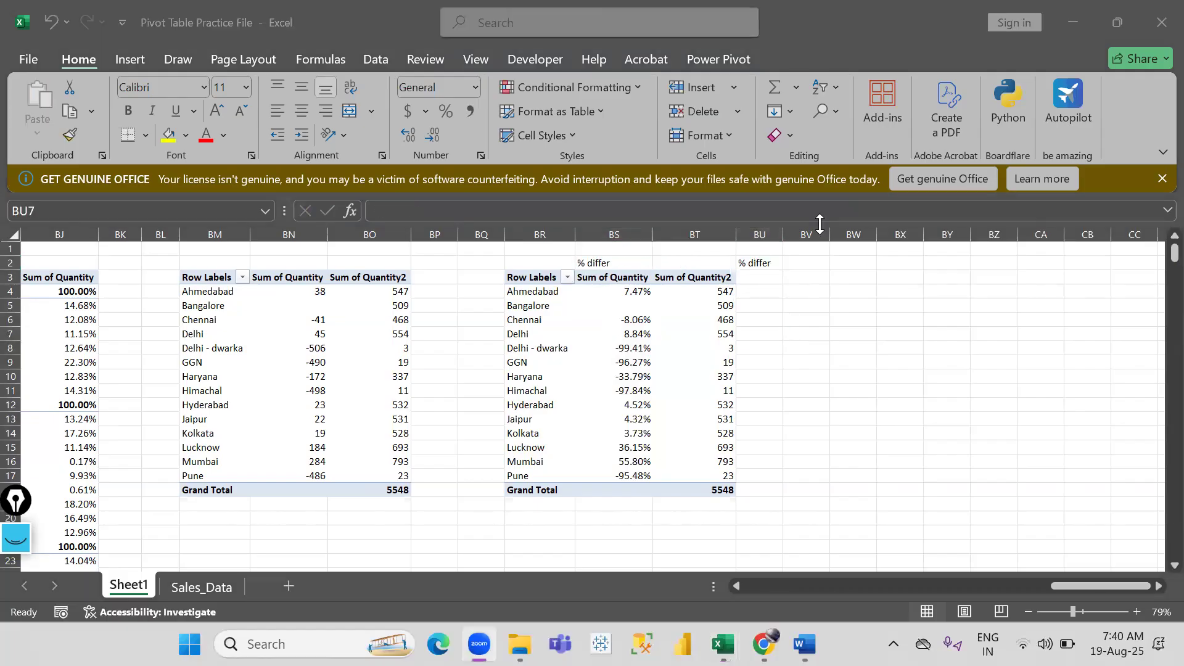
{"action": "left_click", "coordinate": [704, 348]}
{"action": "double_click", "coordinate": [715, 348]}
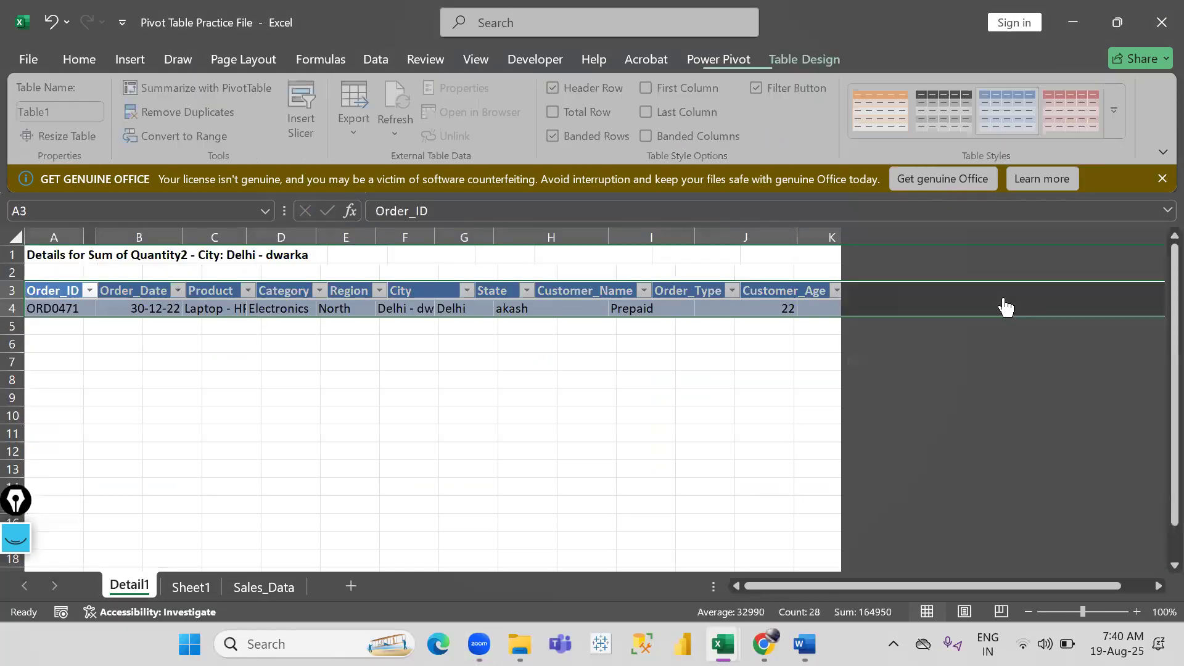
{"action": "right_click", "coordinate": [132, 588]}
{"action": "left_click", "coordinate": [191, 355]}
{"action": "left_click", "coordinate": [563, 370]}
Add Quantity a third time to the values of the PivotTable at BR3.
{"action": "left_click", "coordinate": [637, 317]}
{"action": "left_click", "coordinate": [705, 305]}
{"action": "right_click", "coordinate": [706, 304]}
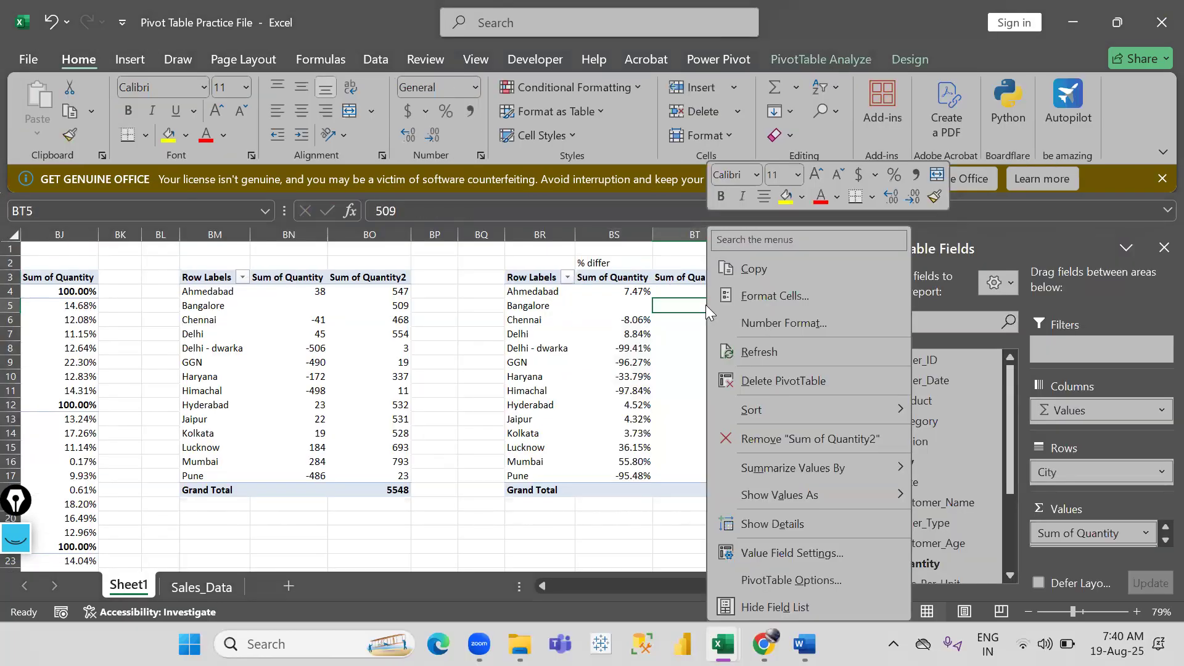
{"action": "key", "text": "Escape"}
{"action": "left_click_drag", "start_coordinate": [914, 567], "coordinate": [1078, 544]}
{"action": "scroll", "coordinate": [669, 378], "scroll_direction": "right", "scroll_amount": 2}
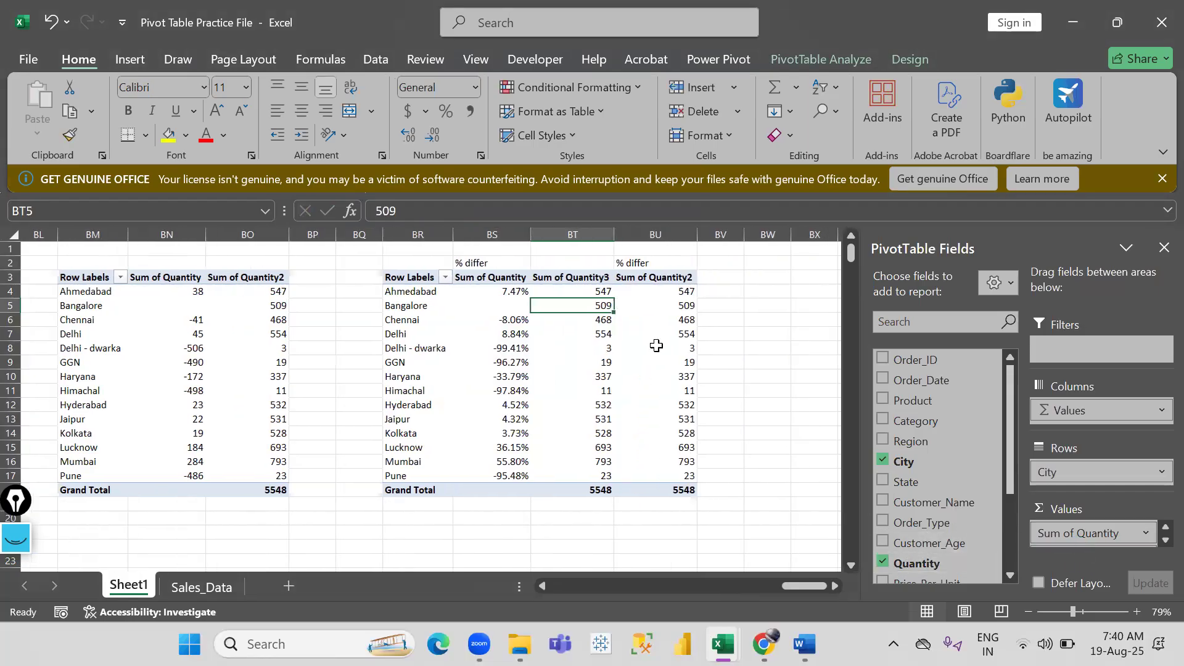
Show Sum of Quantity2 in column BU as % Of, with base field City and base item Bangalore.
{"action": "right_click", "coordinate": [648, 305]}
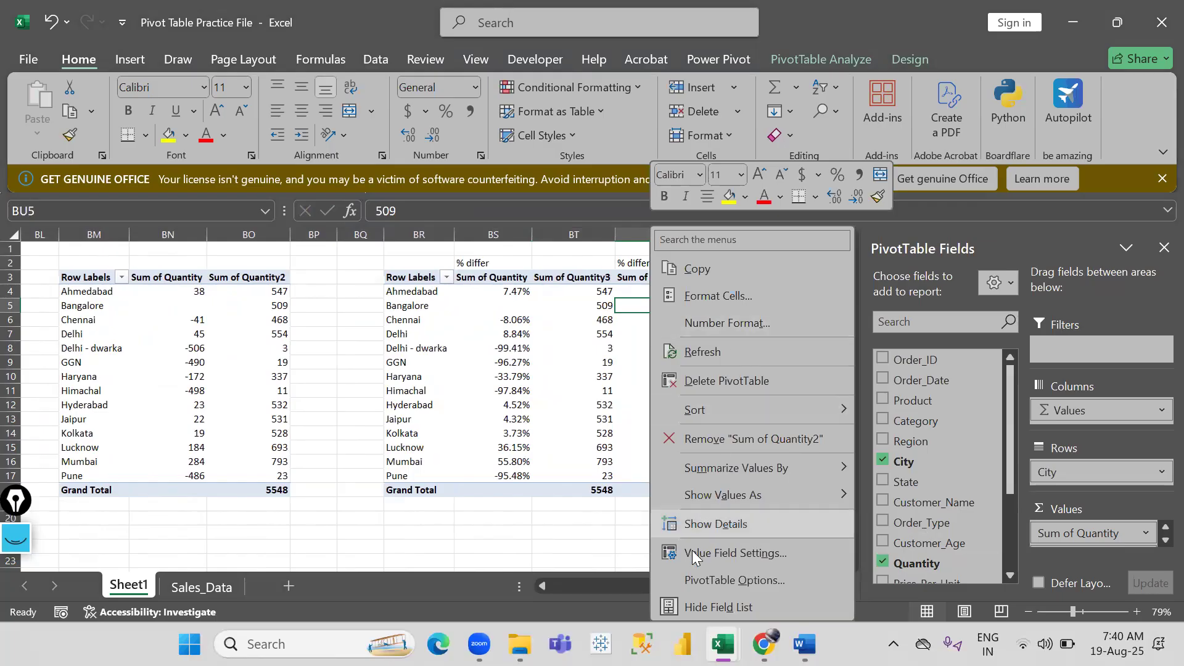
{"action": "mouse_move", "coordinate": [717, 490]}
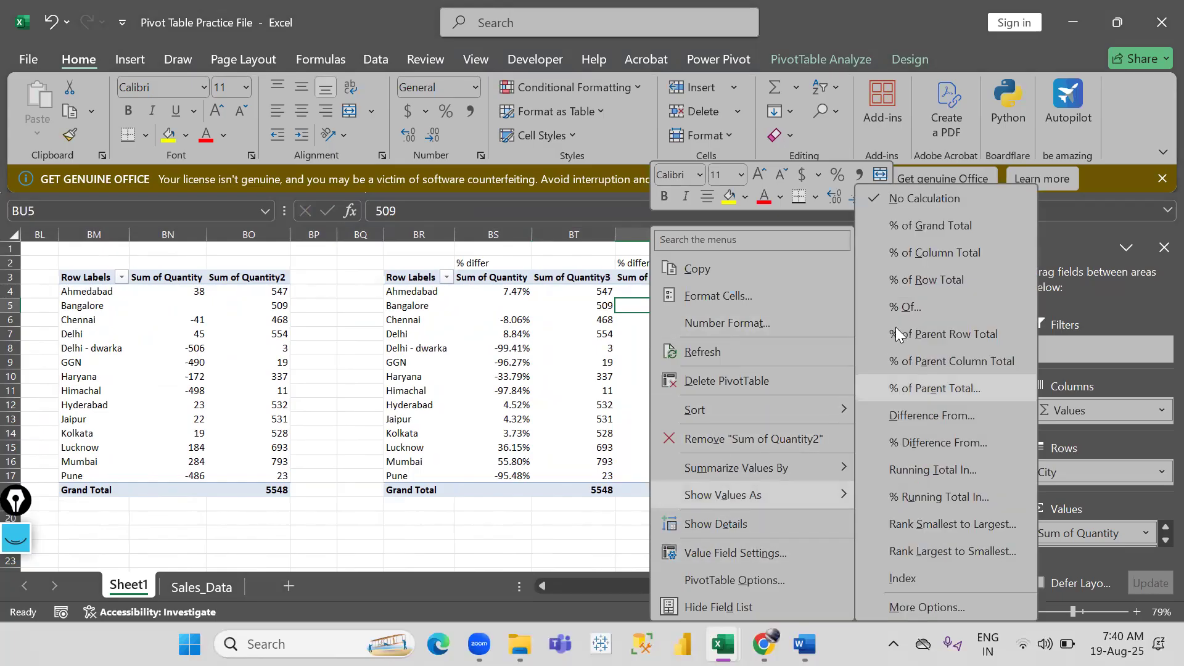
{"action": "left_click", "coordinate": [903, 306]}
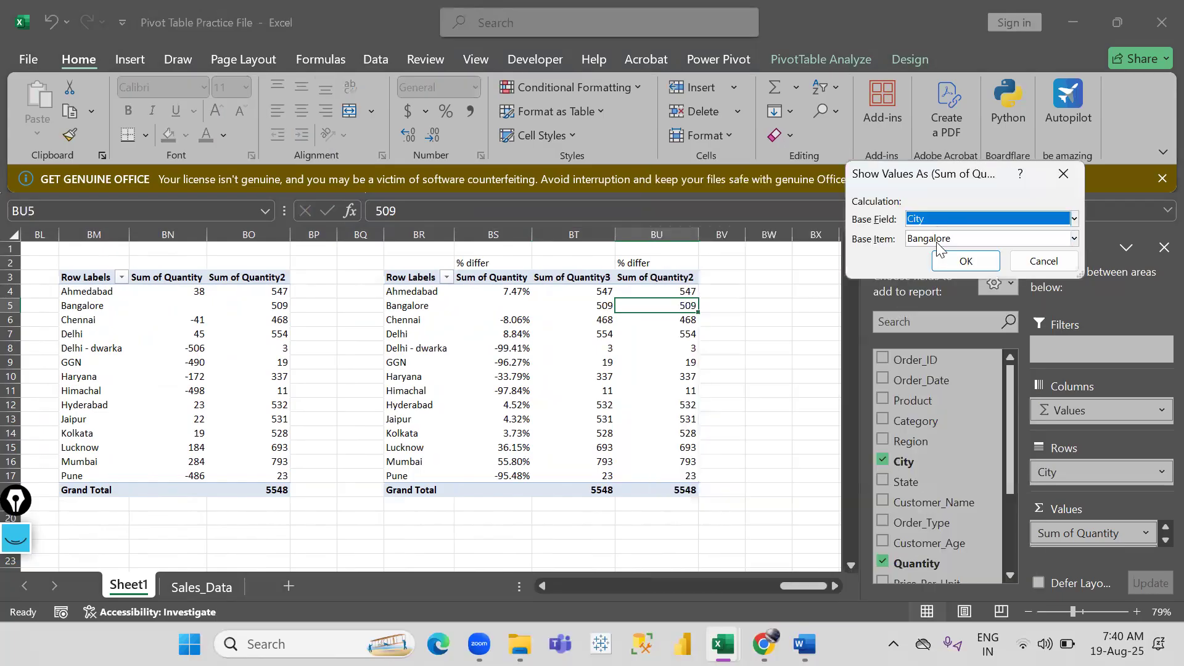
{"action": "left_click", "coordinate": [953, 262]}
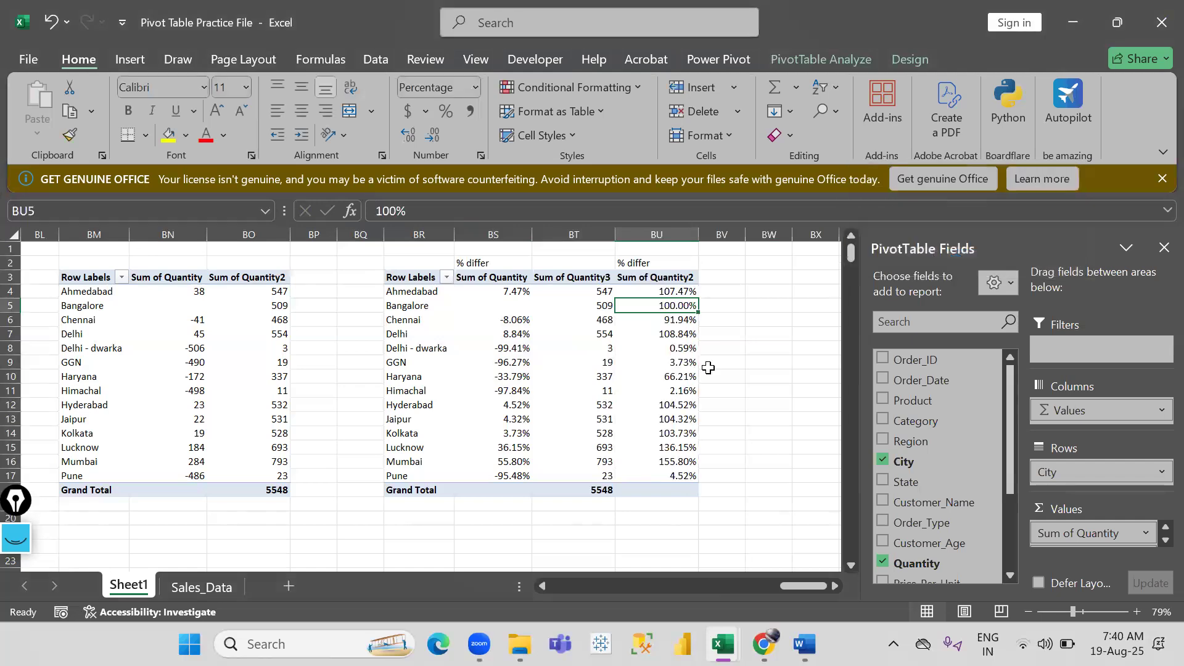
Change the label in BU2 above the % Of column to "% of citys".
{"action": "scroll", "coordinate": [706, 369], "scroll_direction": "right", "scroll_amount": 2}
{"action": "left_click_drag", "start_coordinate": [407, 291], "coordinate": [407, 478]}
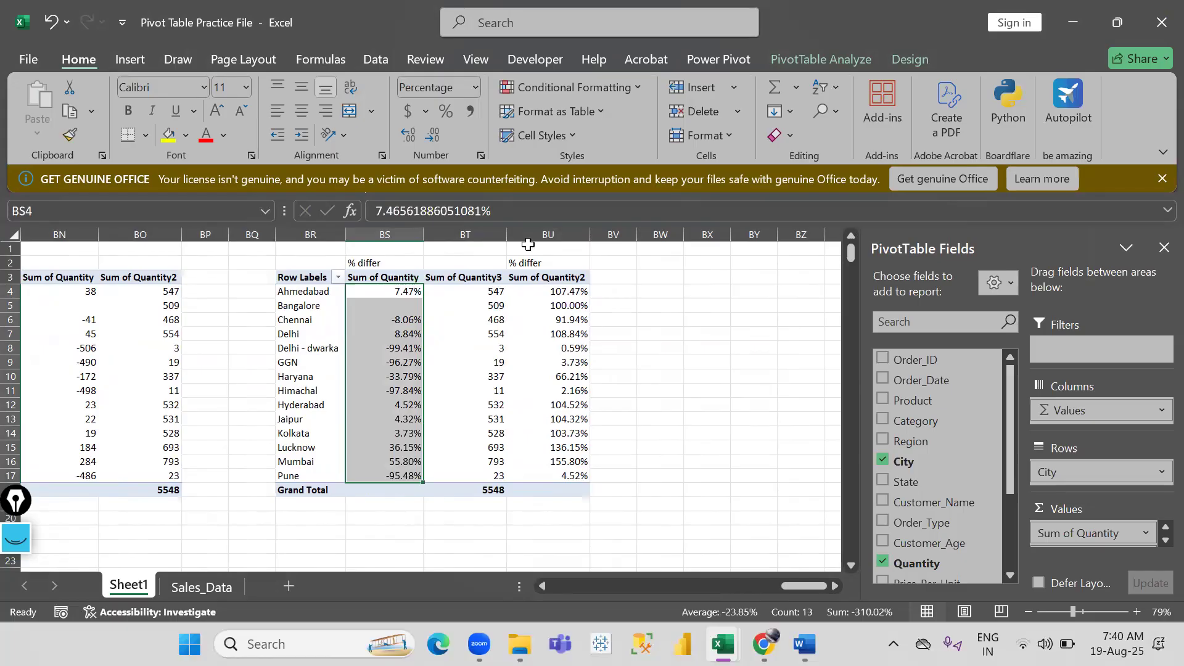
{"action": "left_click", "coordinate": [547, 259]}
{"action": "double_click", "coordinate": [547, 262]}
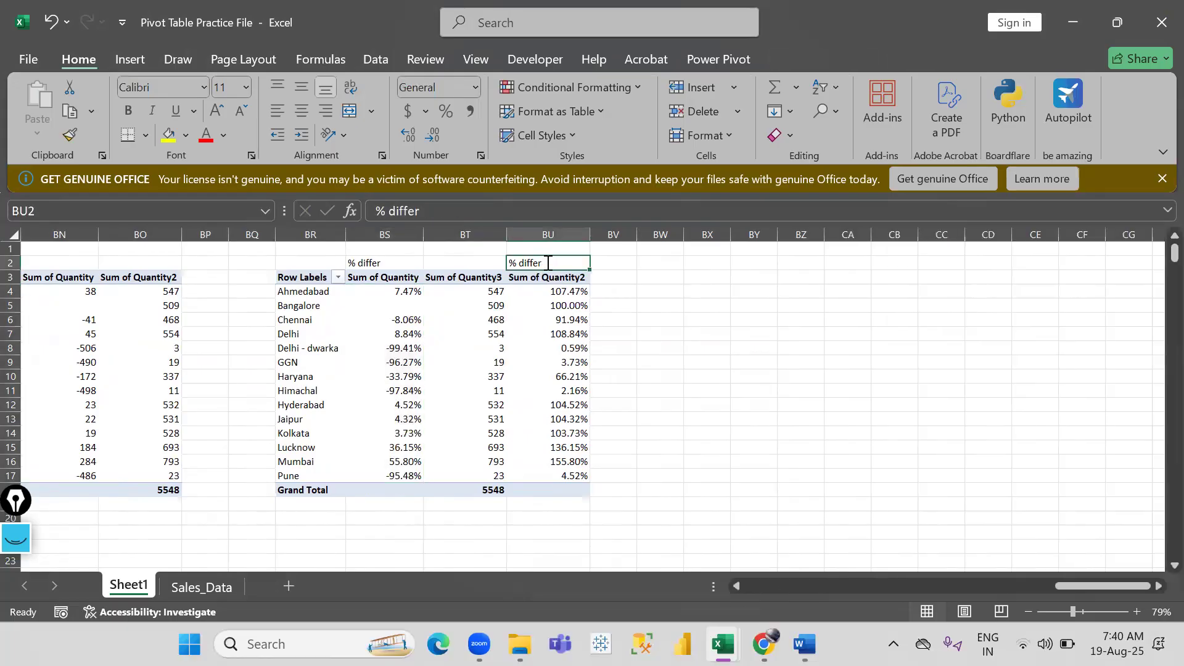
{"action": "key", "text": "BackSpace"}
{"action": "key", "text": "BackSpace"}
{"action": "key", "text": "BackSpace"}
{"action": "key", "text": "BackSpace"}
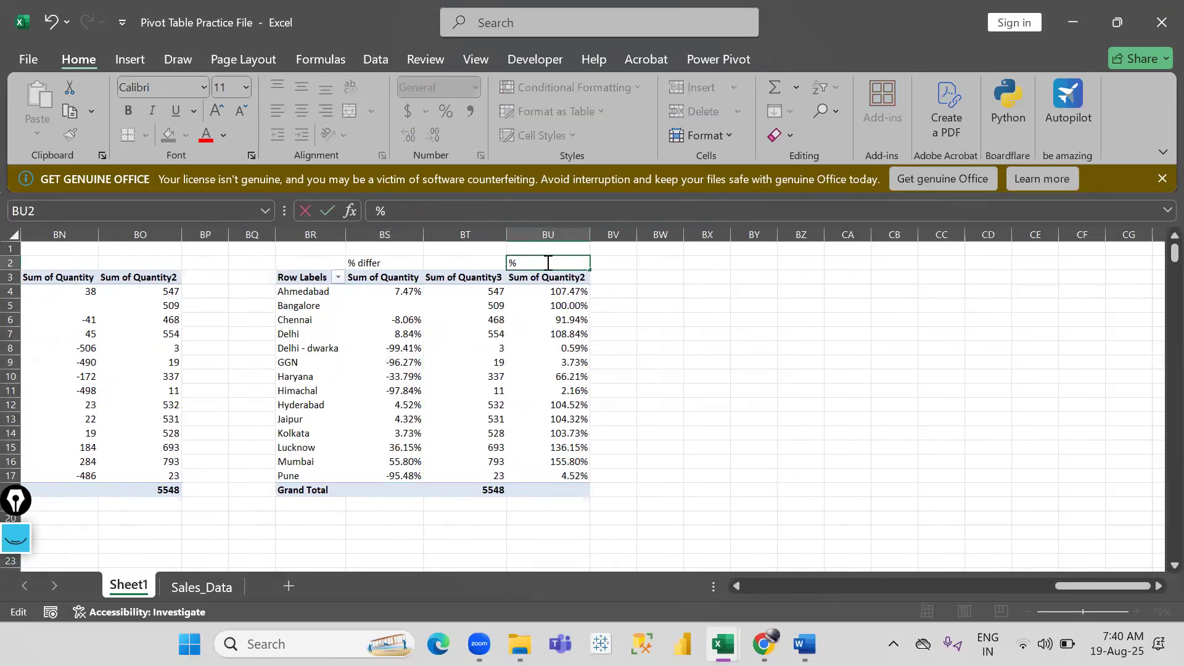
{"action": "type", "text": "of citys"}
{"action": "key", "text": "Return"}
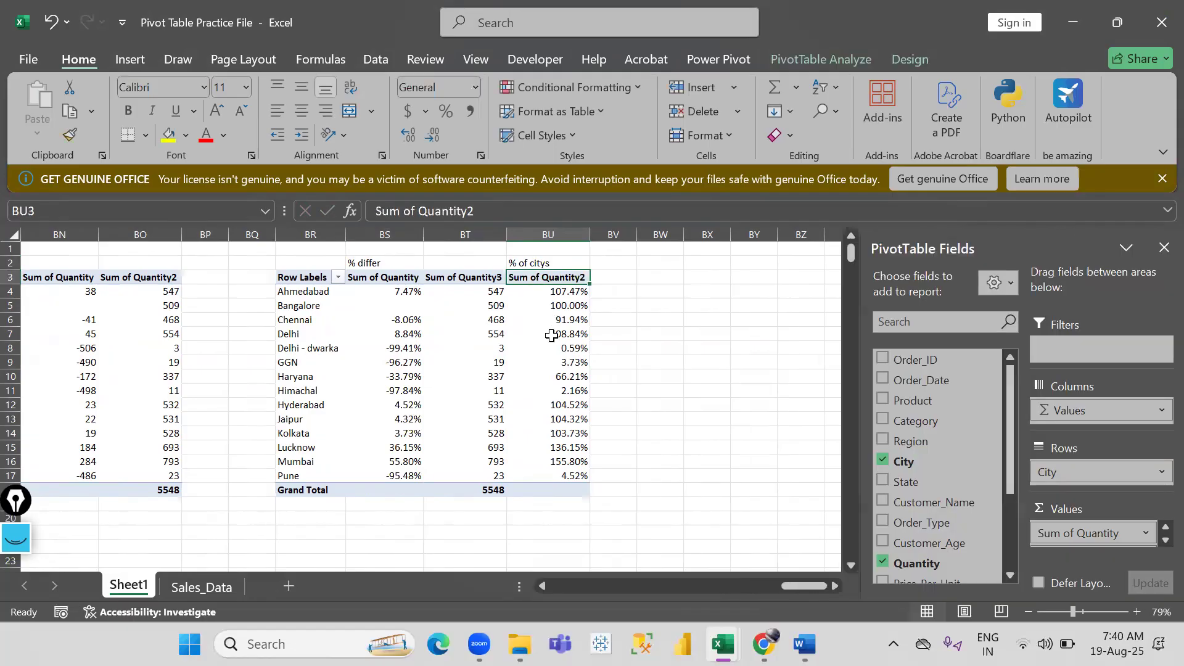
Highlight Bangalore's value cells BS5:BU5 with yellow fill.
{"action": "left_click_drag", "start_coordinate": [391, 305], "coordinate": [555, 304]}
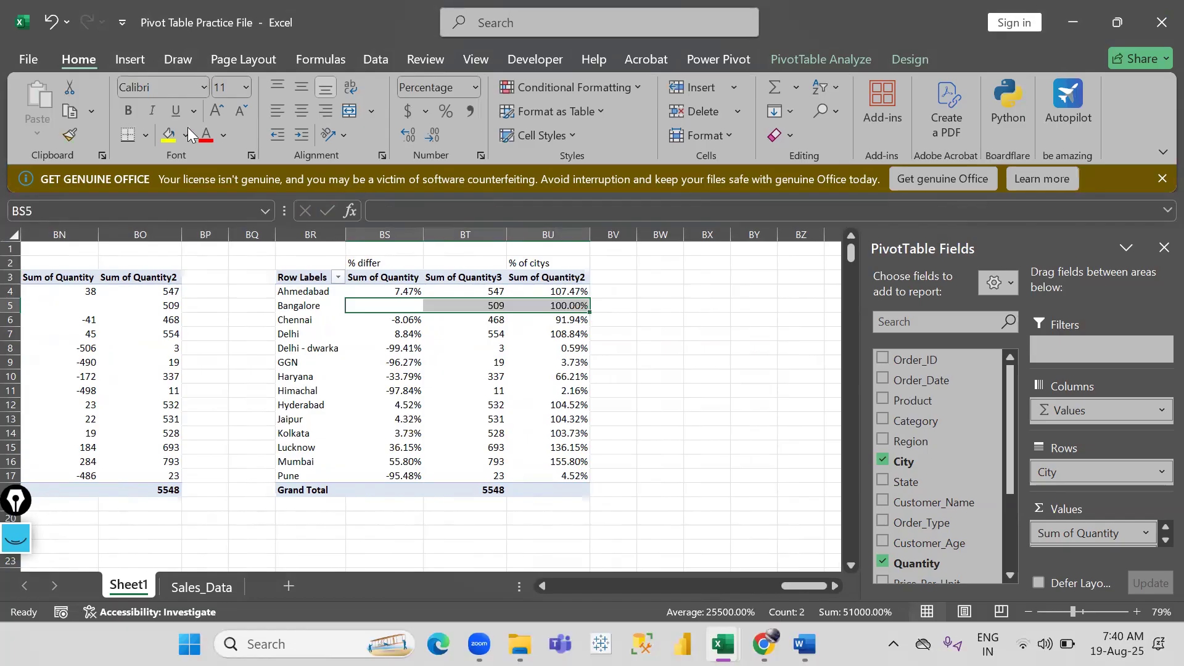
{"action": "left_click", "coordinate": [170, 135]}
{"action": "left_click", "coordinate": [390, 348]}
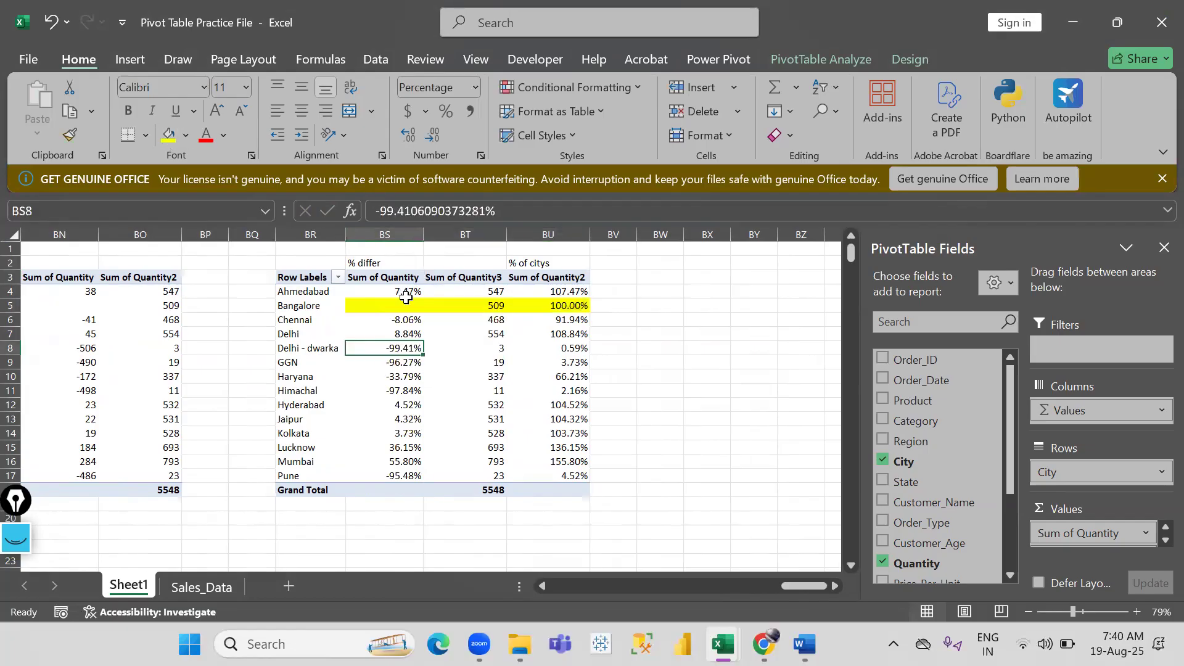
Compare the cities' percentages in the % differ column with those in the % of citys column, using Bangalore as reference.
{"action": "left_click", "coordinate": [387, 407]}
{"action": "left_click_drag", "start_coordinate": [385, 306], "coordinate": [558, 304]}
{"action": "left_click", "coordinate": [559, 291]}
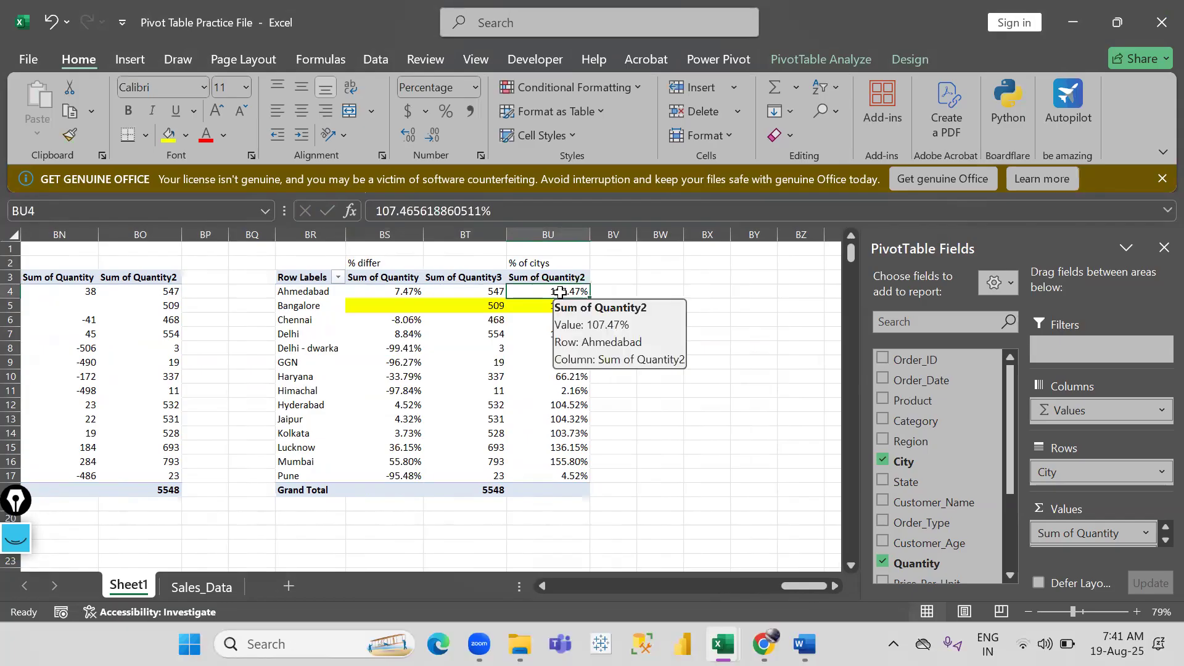
{"action": "left_click_drag", "start_coordinate": [565, 406], "coordinate": [566, 447]}
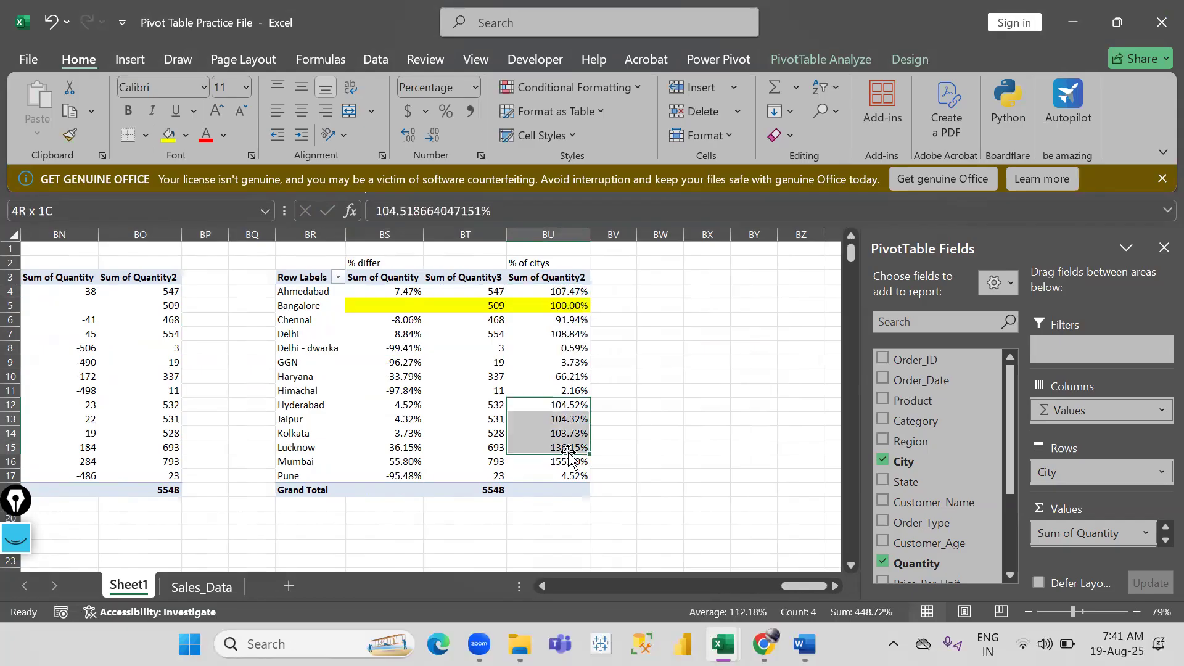
{"action": "left_click_drag", "start_coordinate": [566, 404], "coordinate": [565, 457]}
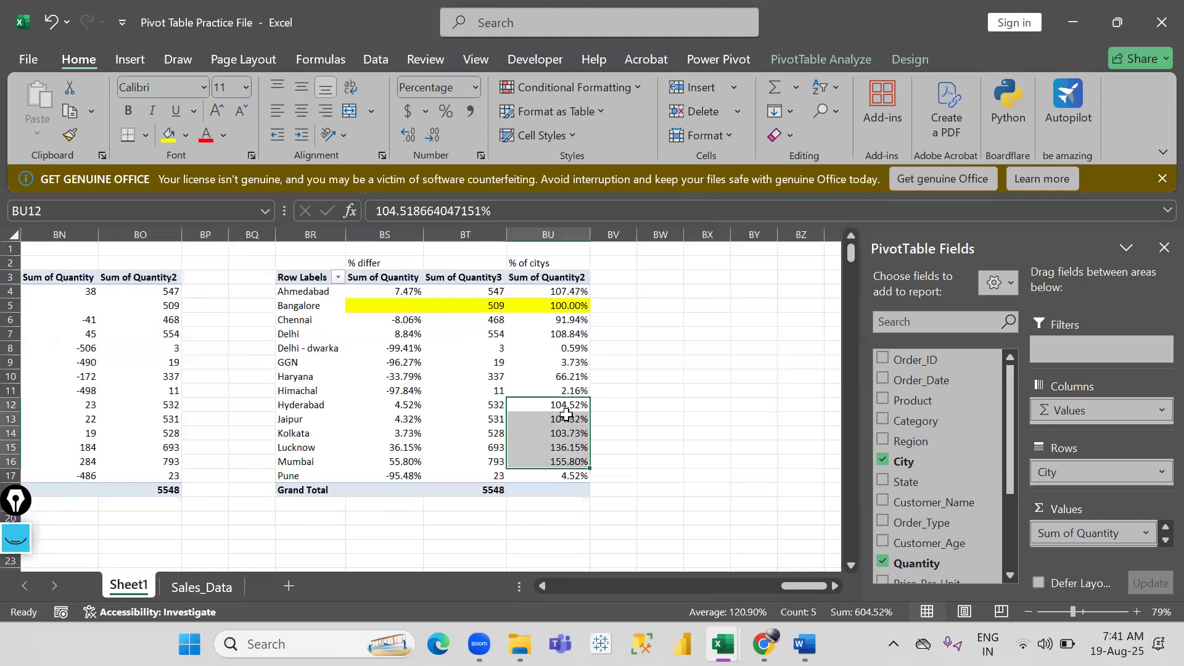
{"action": "left_click_drag", "start_coordinate": [406, 405], "coordinate": [409, 444]}
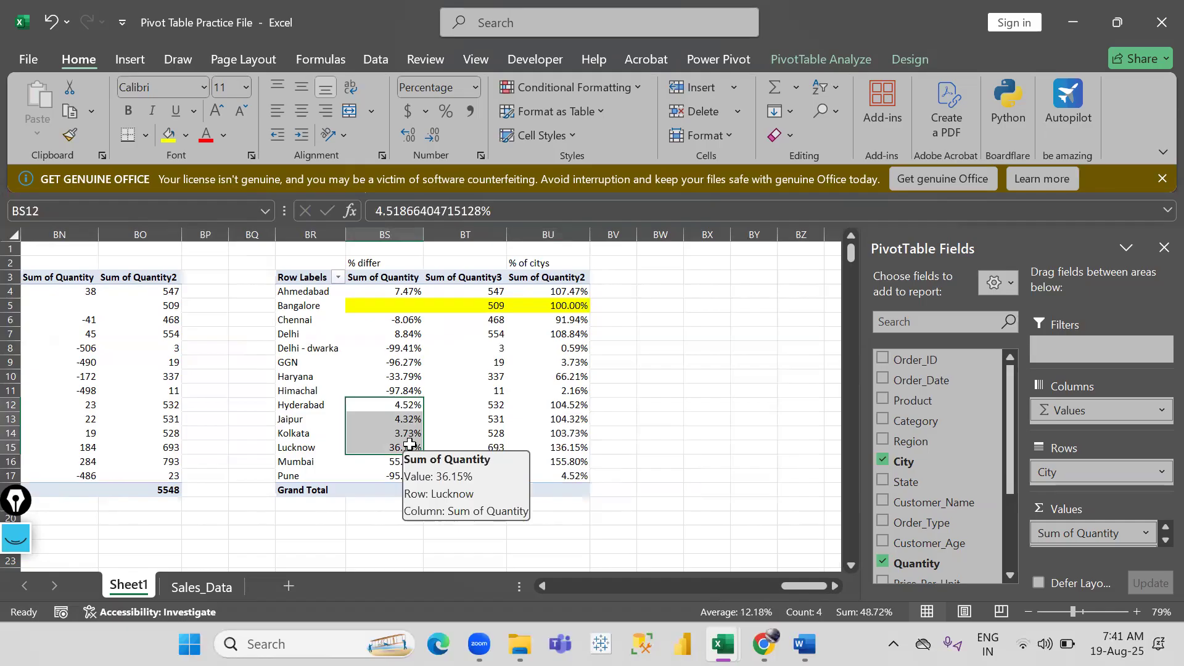
{"action": "left_click_drag", "start_coordinate": [543, 336], "coordinate": [534, 405]}
{"action": "left_click_drag", "start_coordinate": [408, 334], "coordinate": [412, 439]}
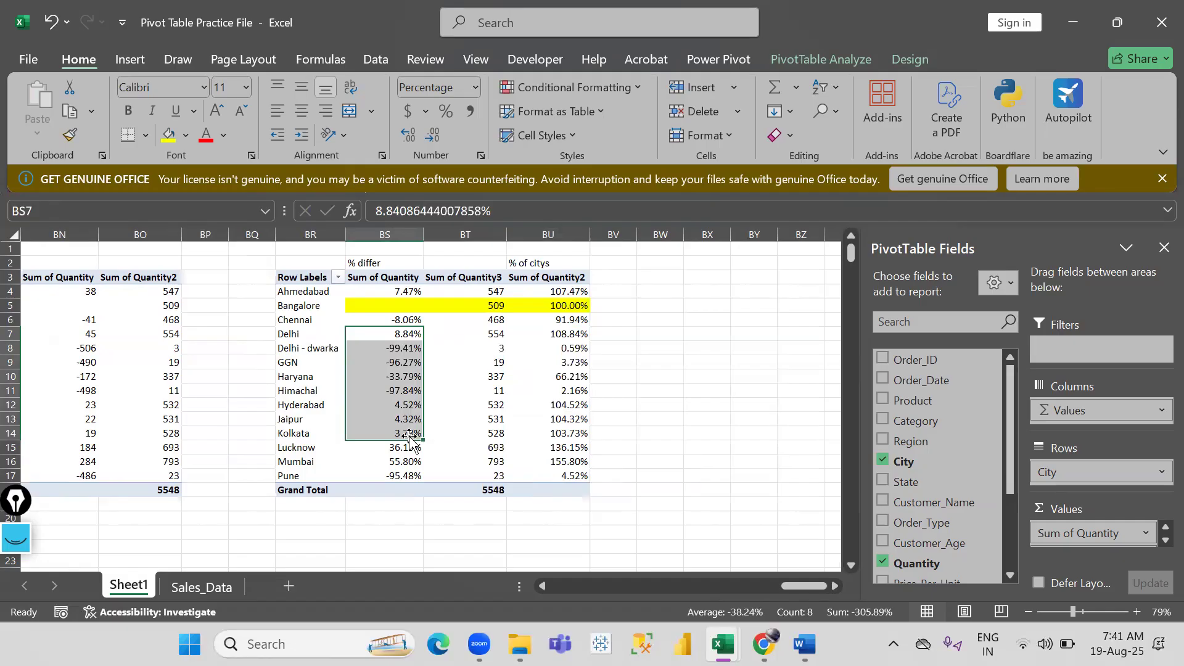
Copy the whole PivotTable at BR3 together with its labels and paste it at BX2.
{"action": "left_click", "coordinate": [547, 391]}
{"action": "key", "text": "ctrl+a"}
{"action": "key", "text": "ctrl+c"}
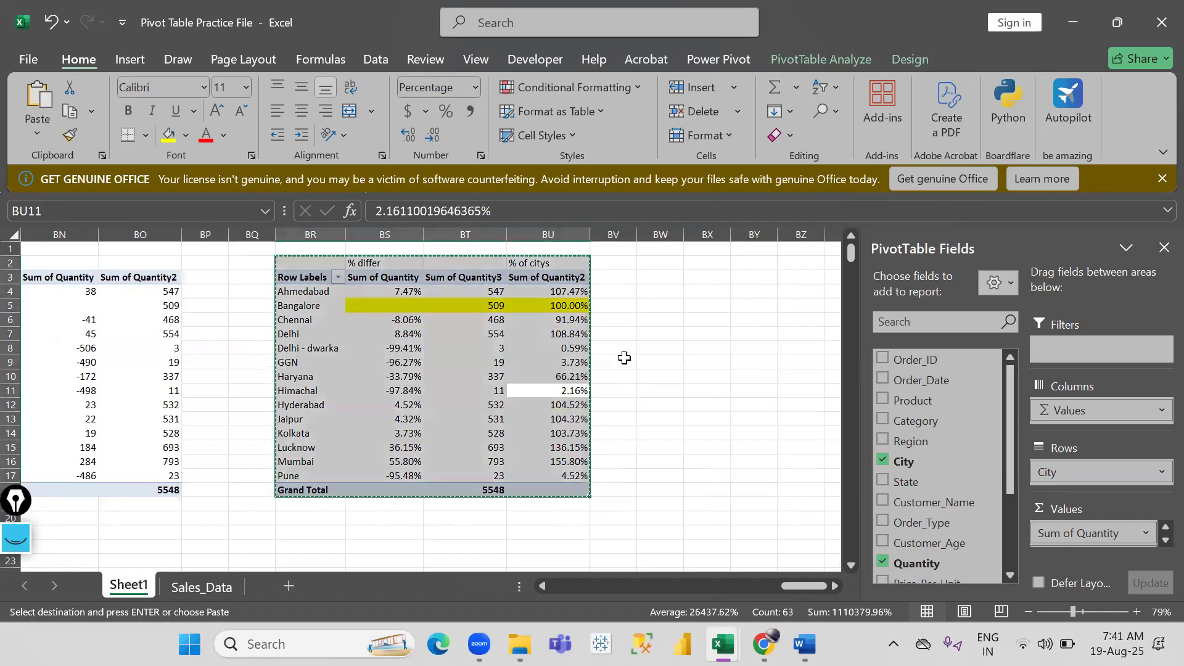
{"action": "scroll", "coordinate": [626, 348], "scroll_direction": "right", "scroll_amount": 1}
{"action": "left_click", "coordinate": [635, 263]}
{"action": "key", "text": "Return"}
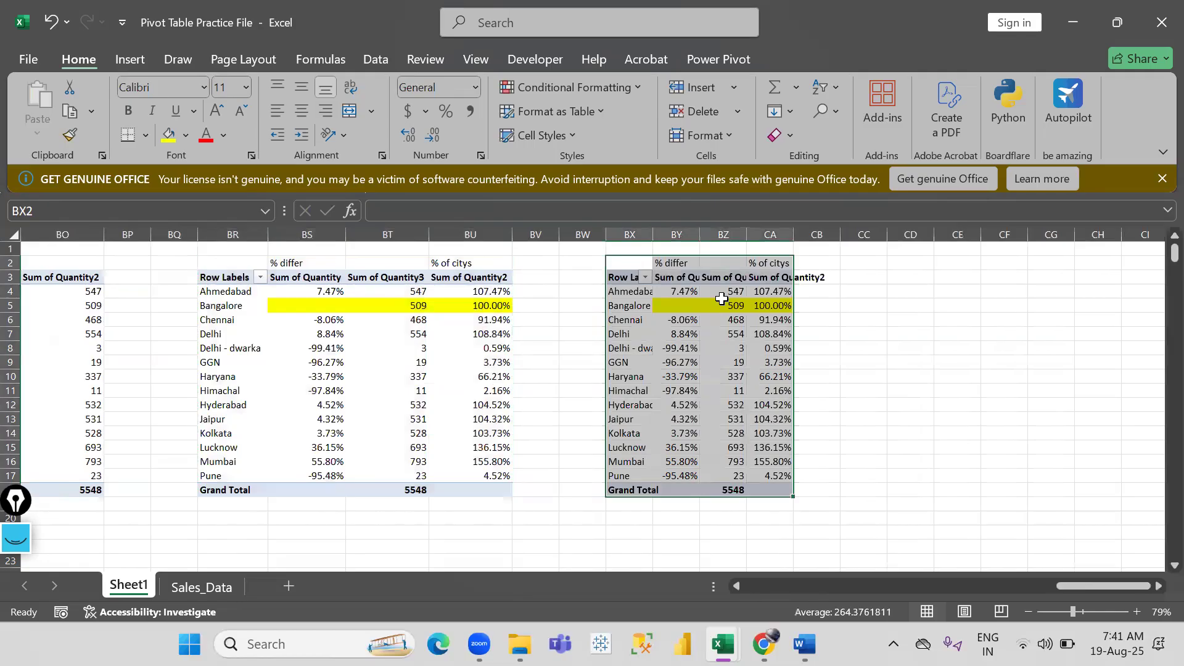
AutoFit the column widths of the pasted PivotTable at BX3.
{"action": "left_click", "coordinate": [724, 362]}
{"action": "key", "text": "alt"}
{"action": "key", "text": "h"}
{"action": "key", "text": "o"}
{"action": "key", "text": "i"}
{"action": "scroll", "coordinate": [708, 392], "scroll_direction": "right", "scroll_amount": 3}
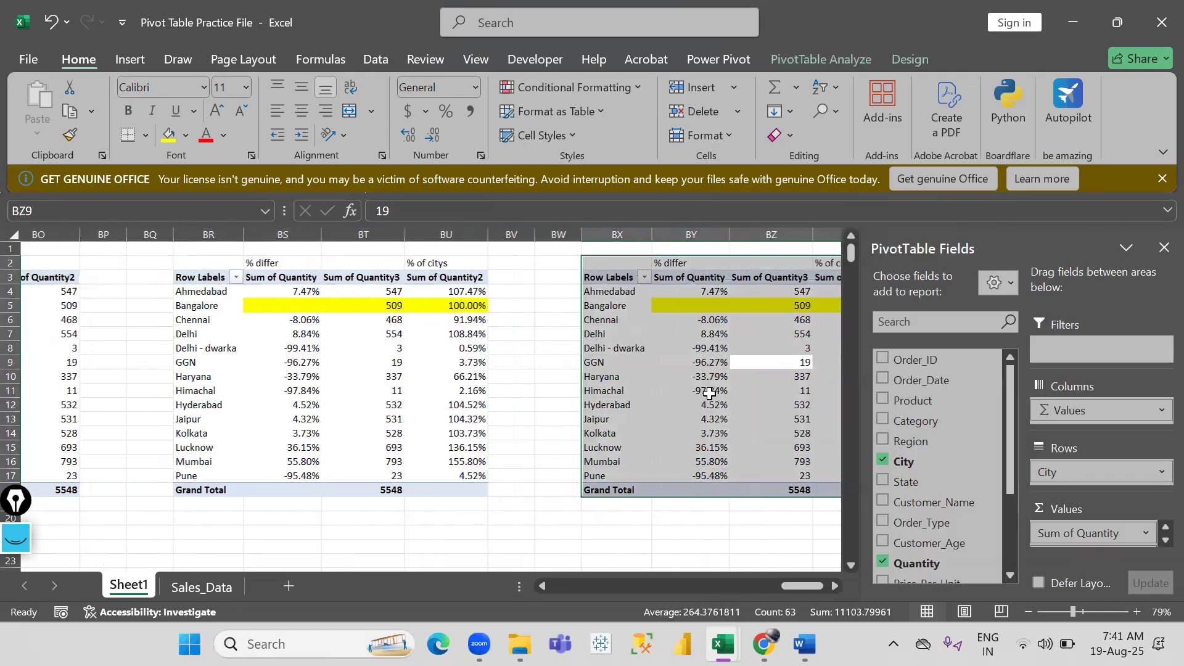
Remove Sum of Quantity and Sum of Quantity3 from the values of the PivotTable at BX3.
{"action": "left_click", "coordinate": [689, 378]}
{"action": "left_click_drag", "start_coordinate": [1055, 531], "coordinate": [888, 525]}
{"action": "left_click_drag", "start_coordinate": [1093, 529], "coordinate": [822, 453]}
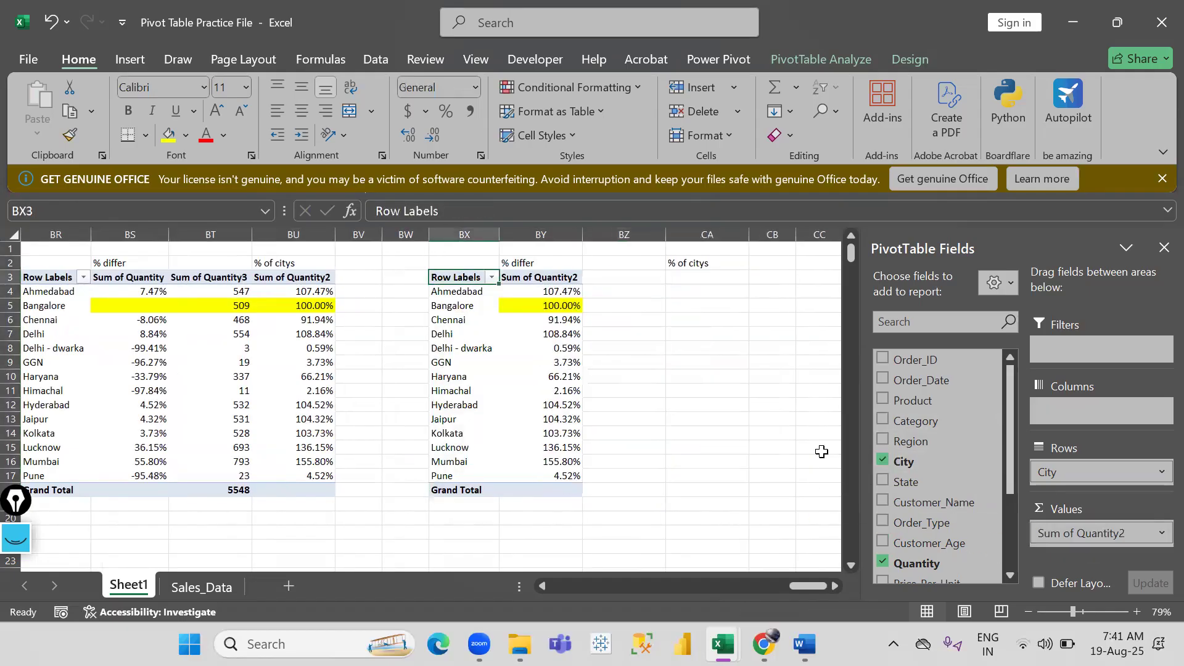
Show Sum of Quantity2 in column BY as Running Total In, with base field City.
{"action": "left_click", "coordinate": [556, 350]}
{"action": "right_click", "coordinate": [551, 348]}
{"action": "mouse_move", "coordinate": [608, 497]}
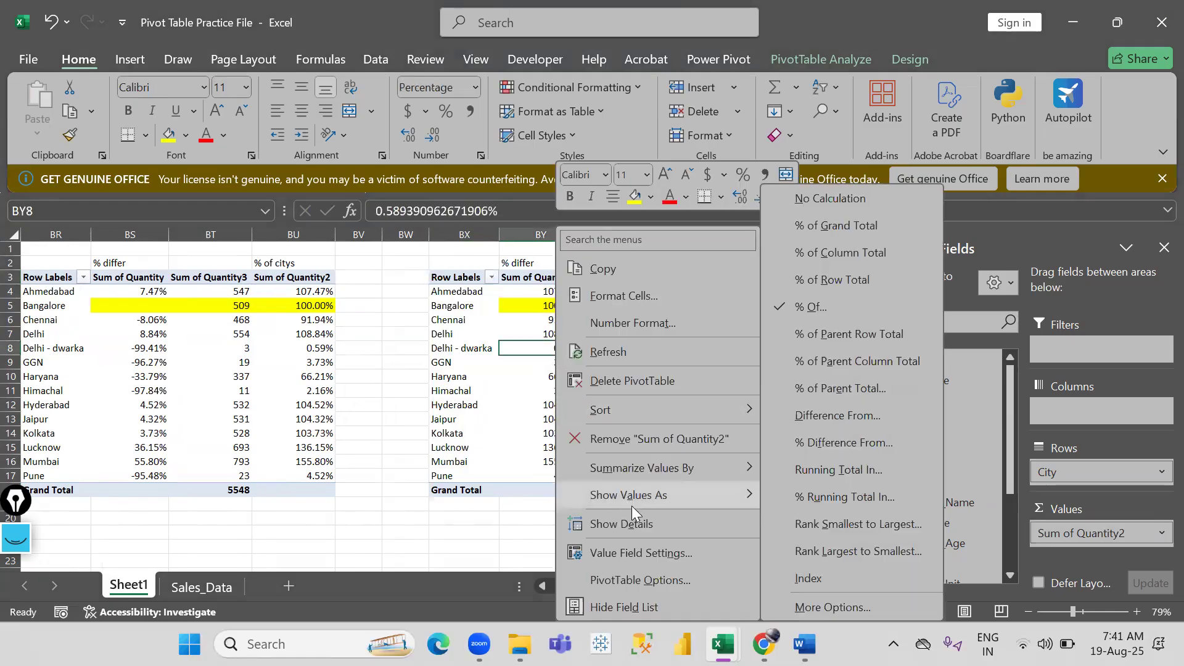
{"action": "left_click", "coordinate": [839, 471]}
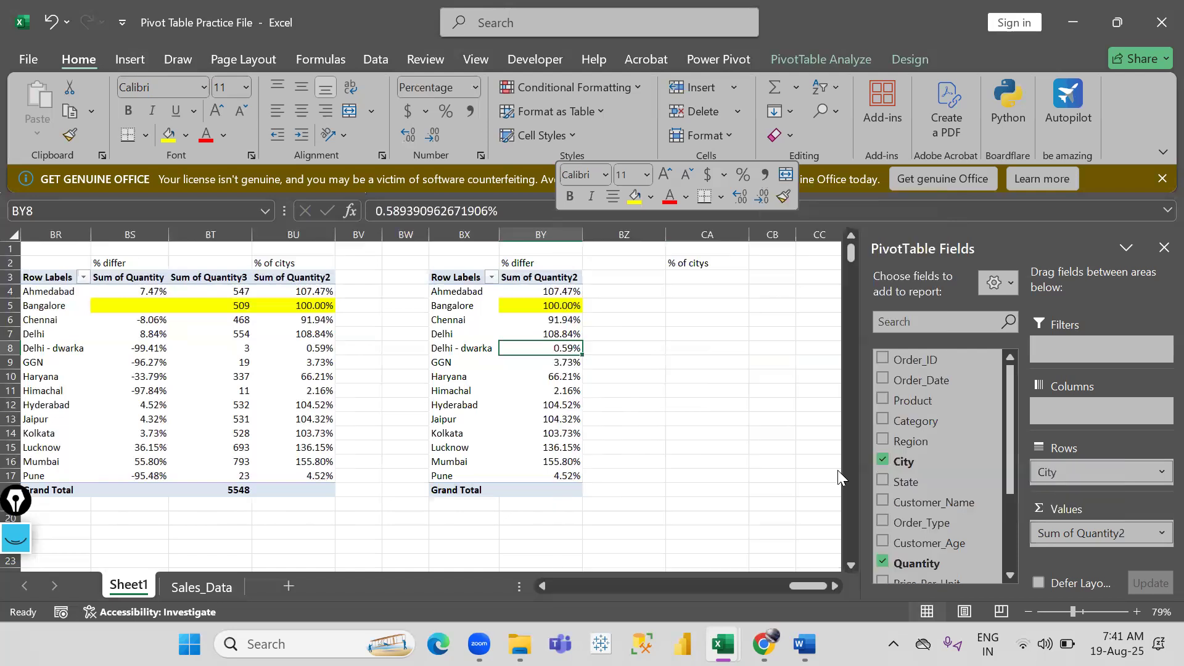
{"action": "left_click", "coordinate": [958, 251]}
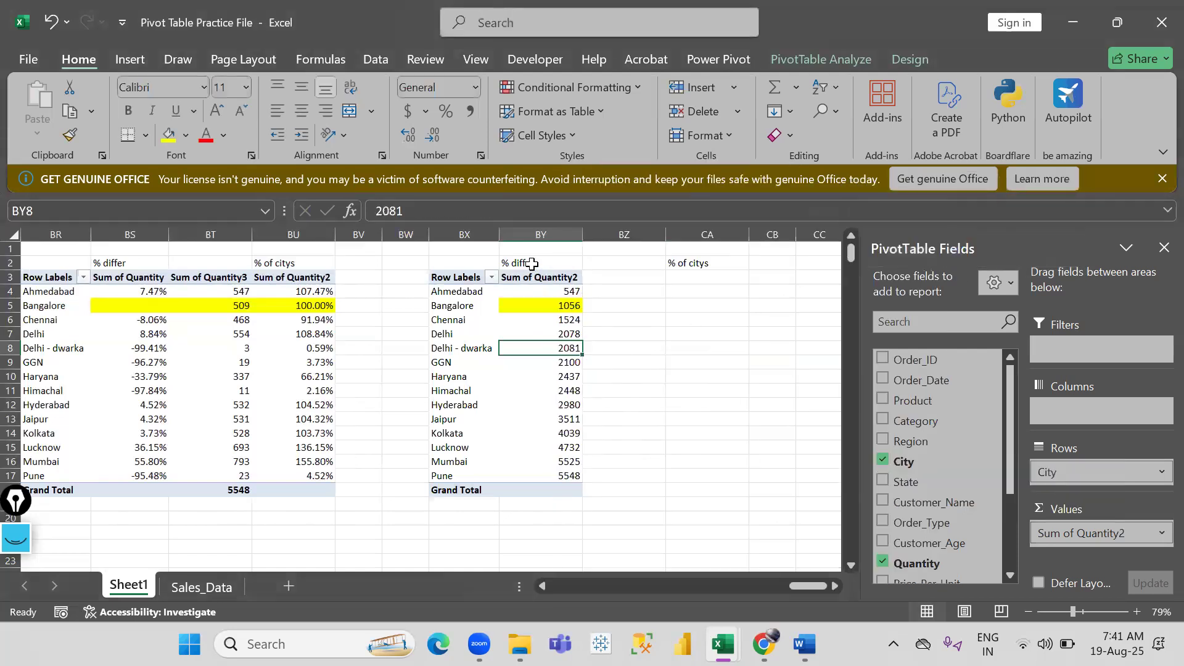
Clear the leftover labels in BY2:CA2 above the copied PivotTable.
{"action": "left_click_drag", "start_coordinate": [531, 263], "coordinate": [714, 264]}
{"action": "key", "text": "Delete"}
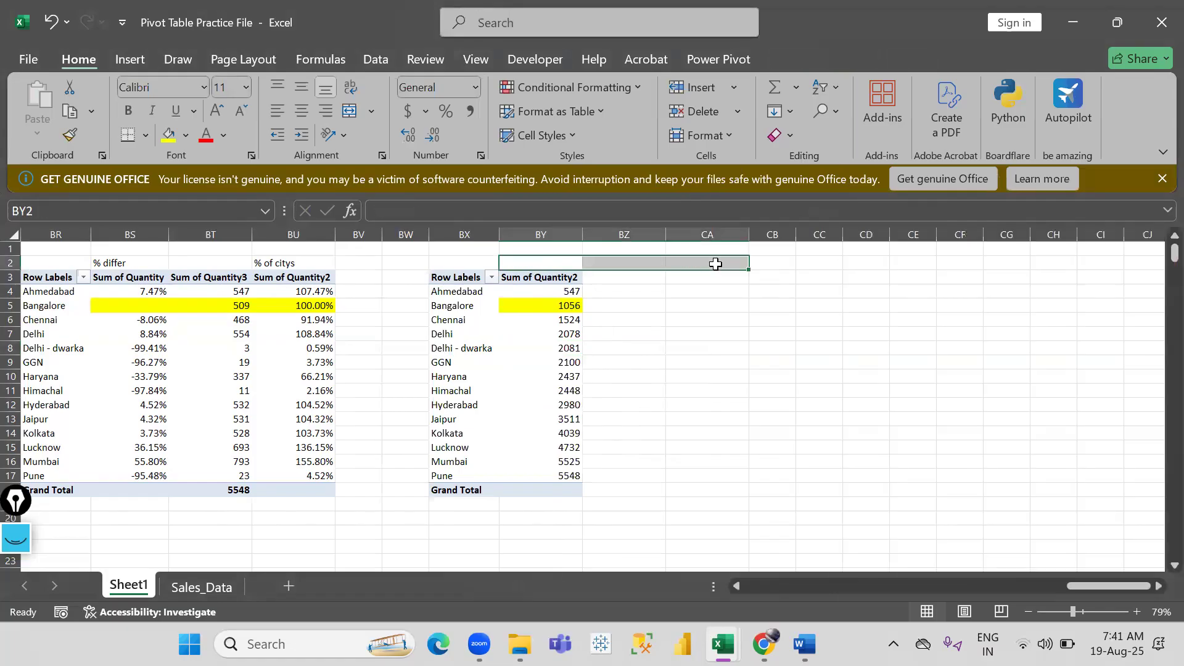
{"action": "left_click", "coordinate": [589, 307]}
Add Quantity again to the values of the PivotTable at BX3 as a second value column.
{"action": "left_click", "coordinate": [568, 305]}
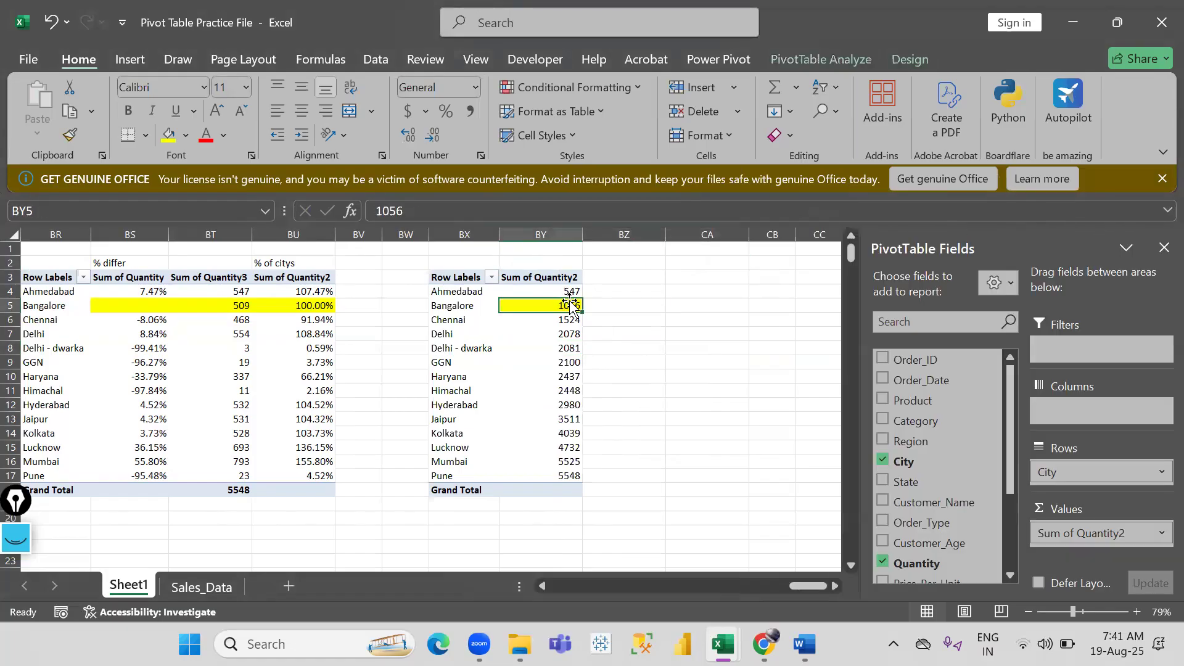
{"action": "left_click", "coordinate": [570, 292]}
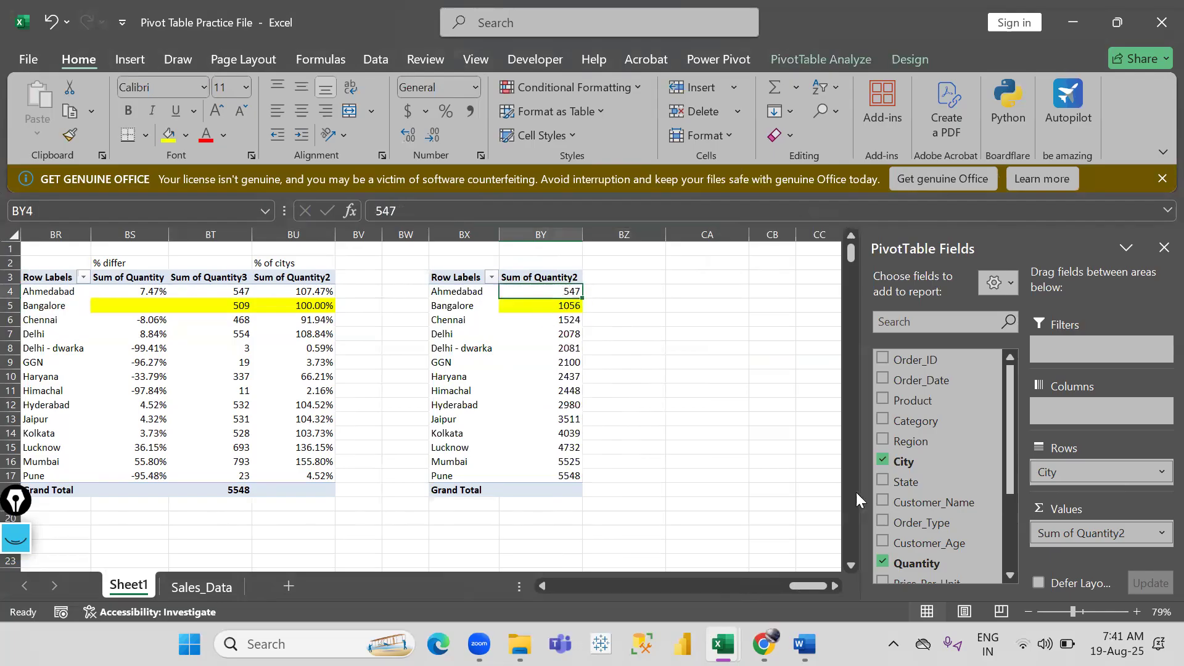
{"action": "left_click_drag", "start_coordinate": [981, 560], "coordinate": [1061, 551]}
{"action": "left_click", "coordinate": [623, 419]}
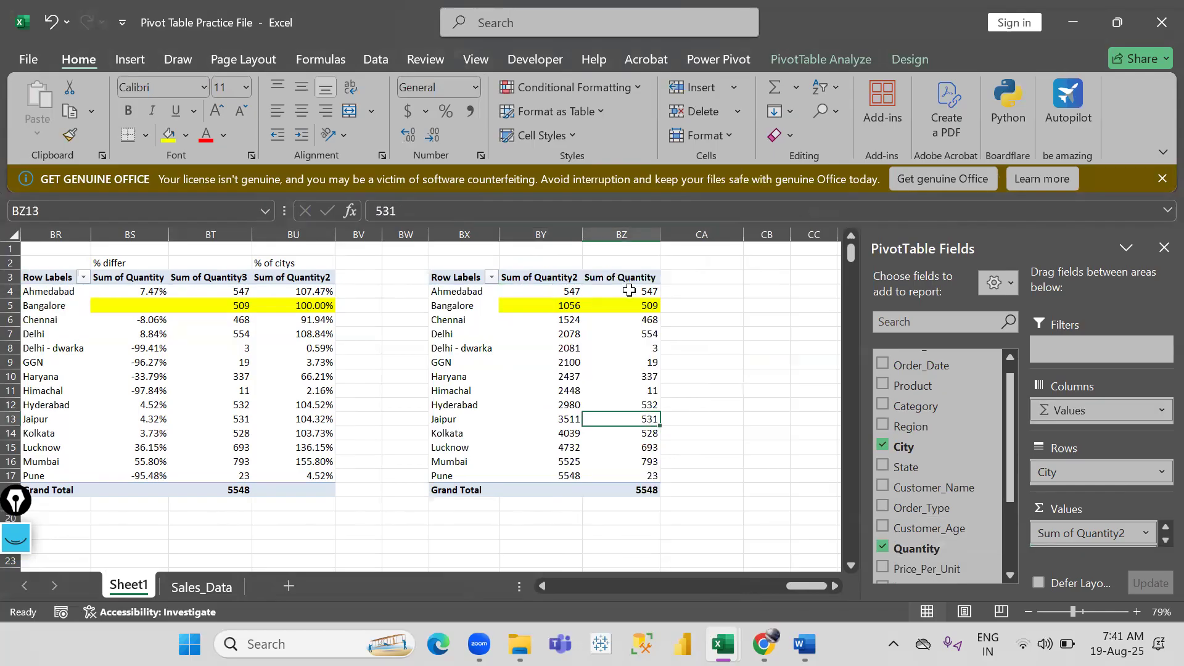
Check the running totals in column BY against the accumulated city quantities in column BZ.
{"action": "left_click", "coordinate": [636, 290]}
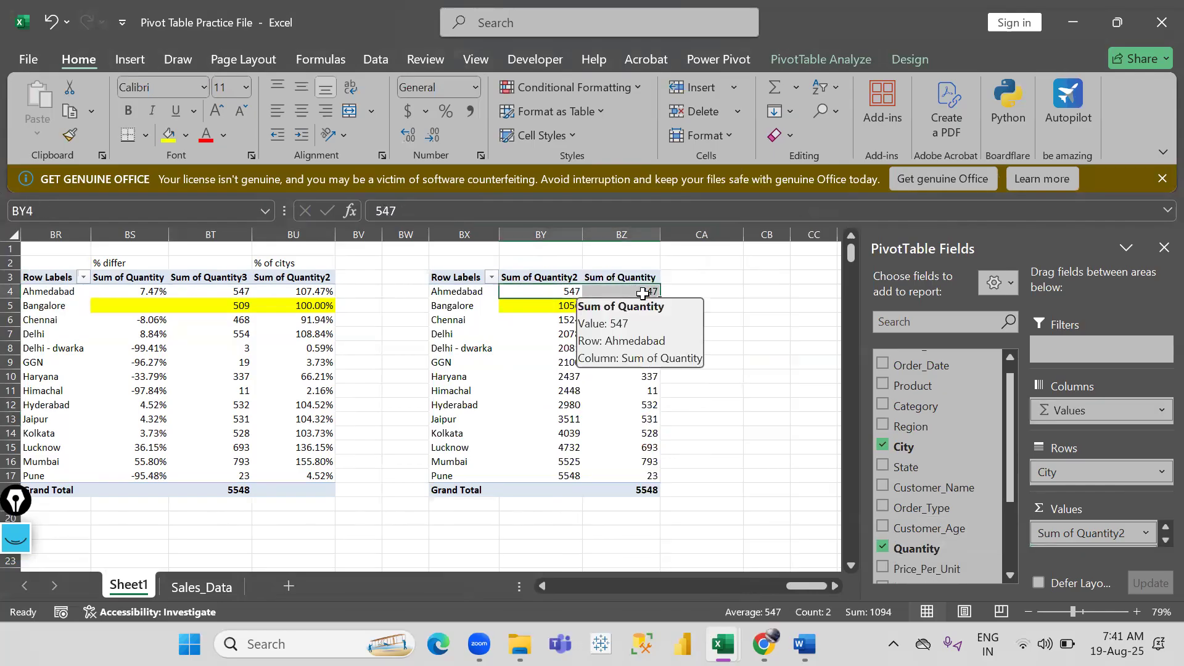
{"action": "left_click", "coordinate": [754, 290]}
{"action": "left_click_drag", "start_coordinate": [647, 290], "coordinate": [648, 304]}
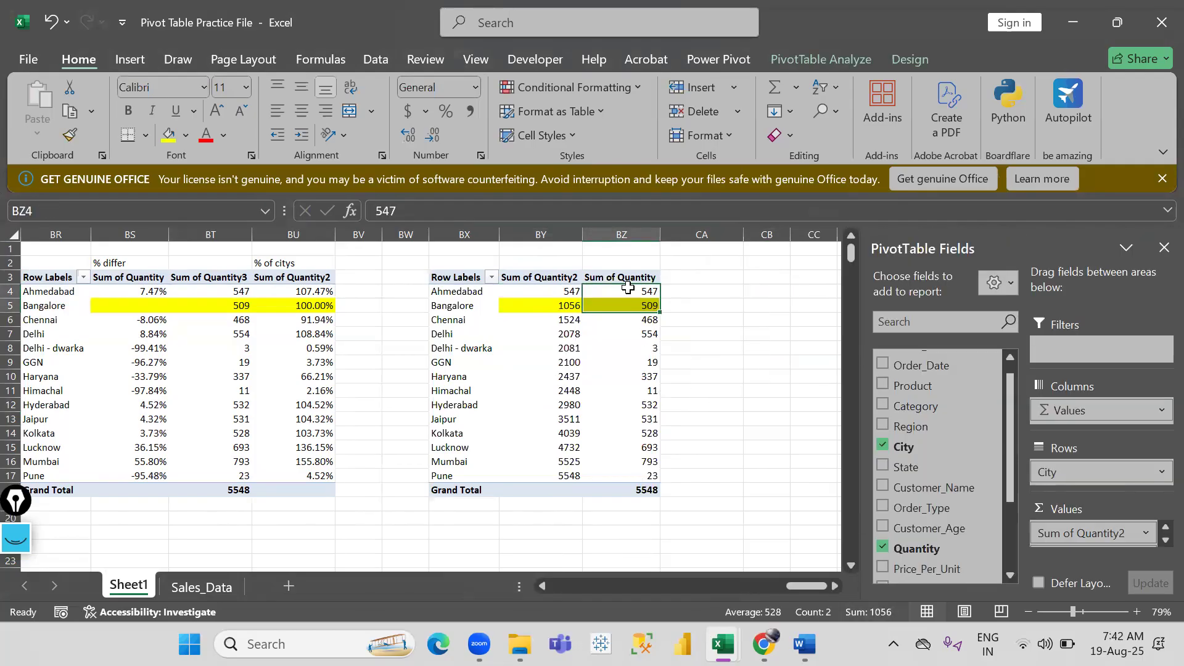
{"action": "left_click_drag", "start_coordinate": [630, 289], "coordinate": [641, 321]}
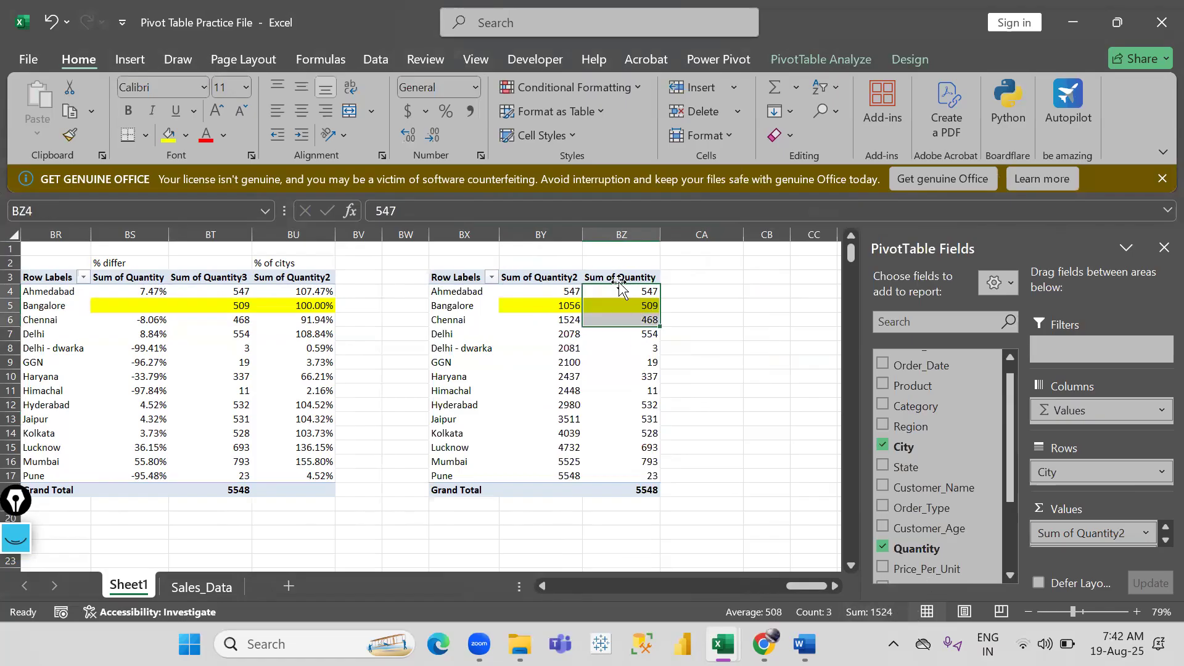
{"action": "left_click_drag", "start_coordinate": [626, 290], "coordinate": [645, 336]}
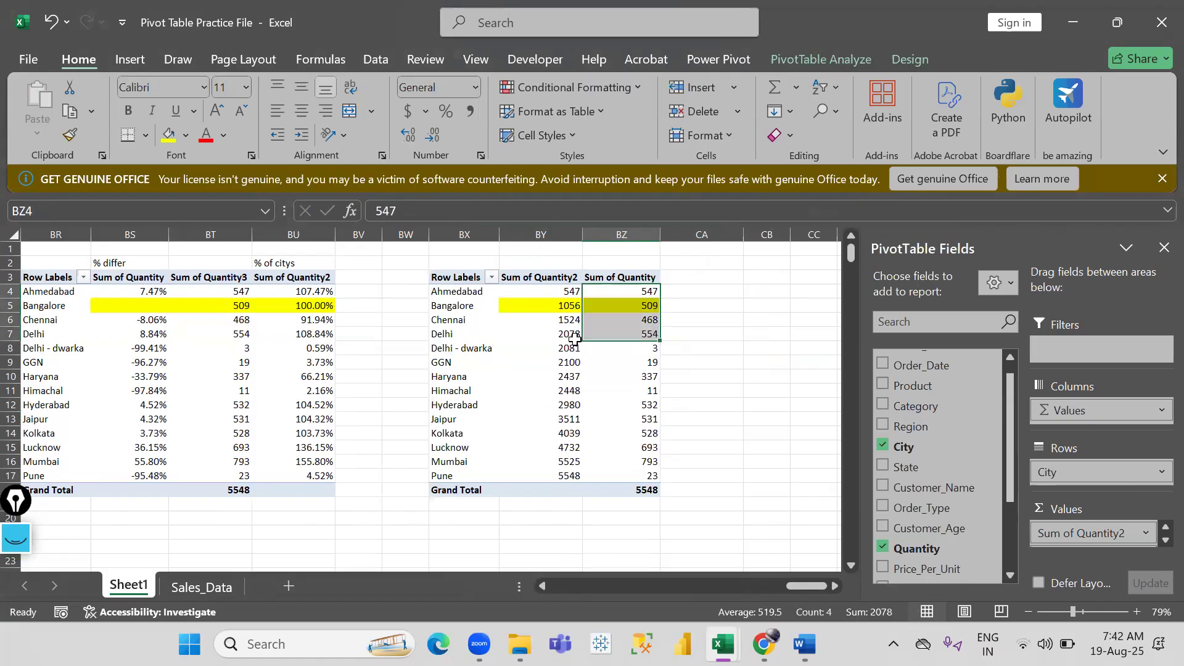
{"action": "left_click_drag", "start_coordinate": [568, 295], "coordinate": [585, 411]}
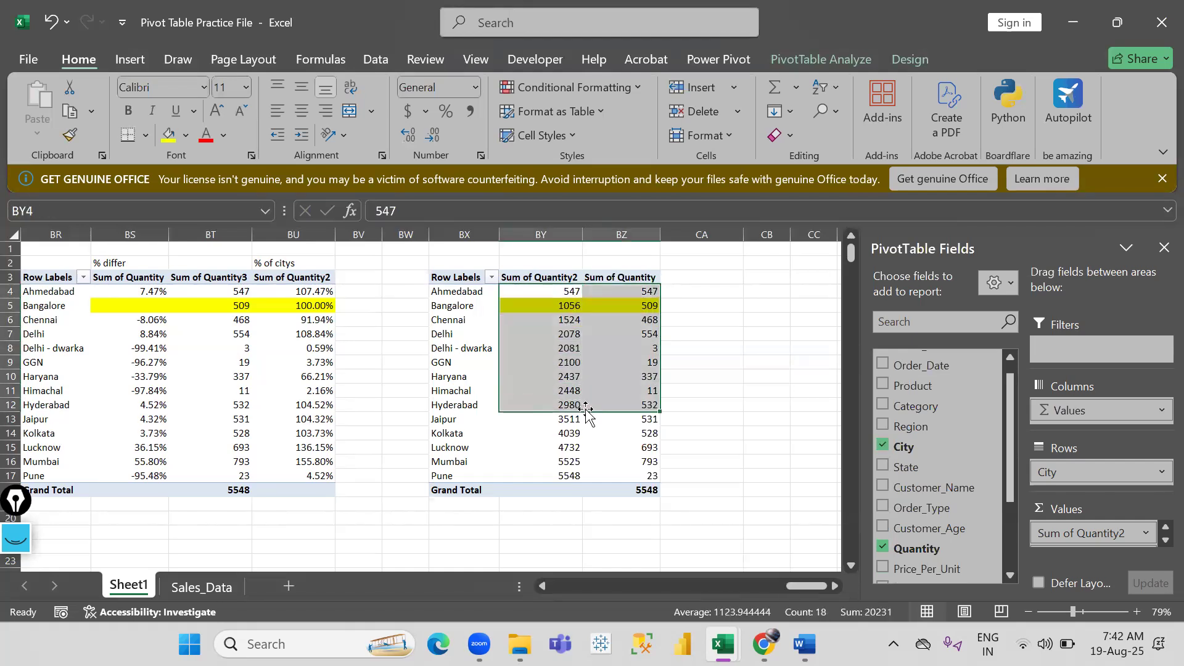
{"action": "left_click", "coordinate": [560, 375]}
{"action": "left_click_drag", "start_coordinate": [455, 291], "coordinate": [465, 412]}
{"action": "left_click", "coordinate": [556, 357]}
{"action": "left_click", "coordinate": [575, 294]}
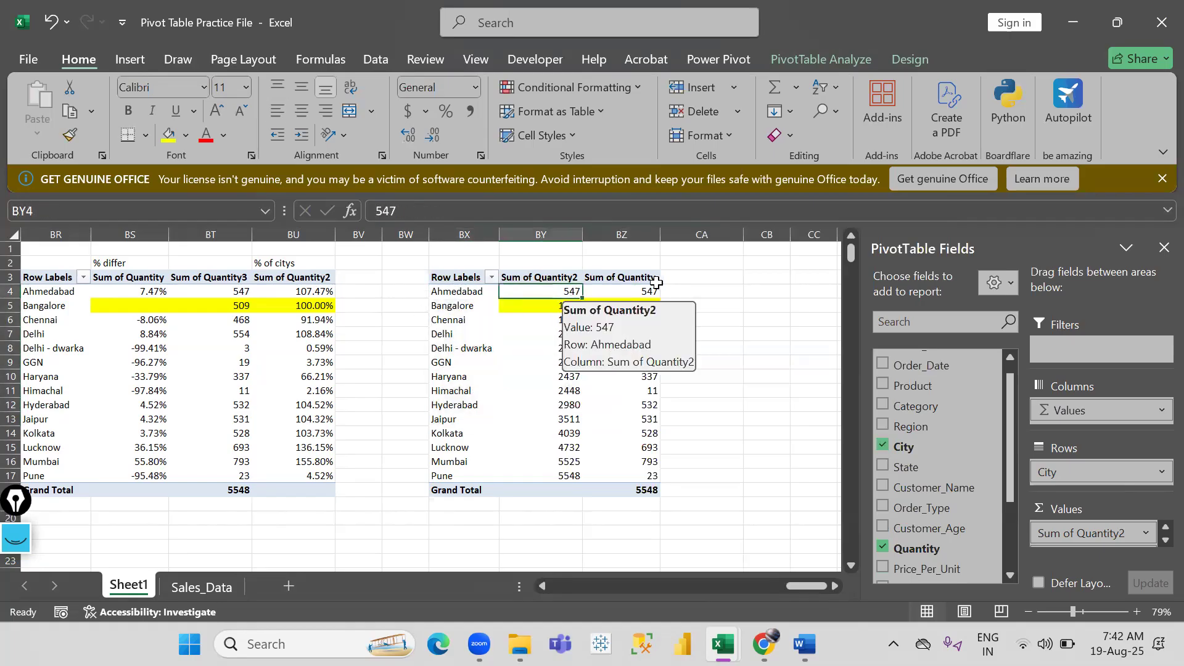
{"action": "left_click", "coordinate": [643, 298]}
{"action": "left_click_drag", "start_coordinate": [643, 298], "coordinate": [645, 343]}
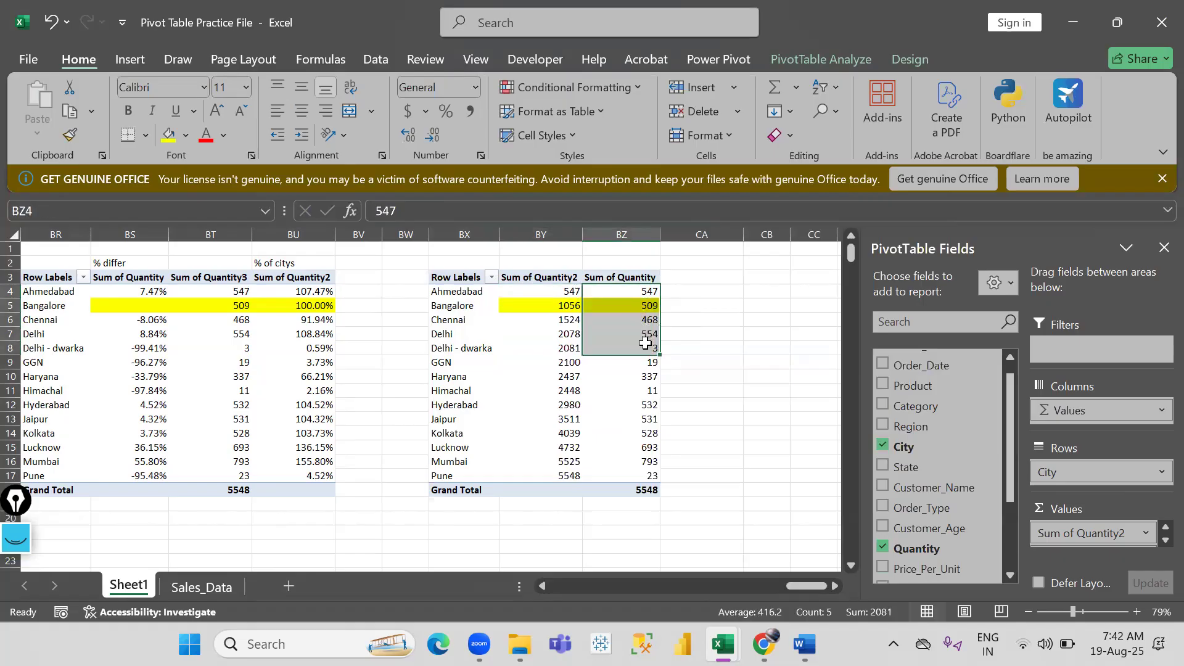
{"action": "left_click", "coordinate": [494, 390]}
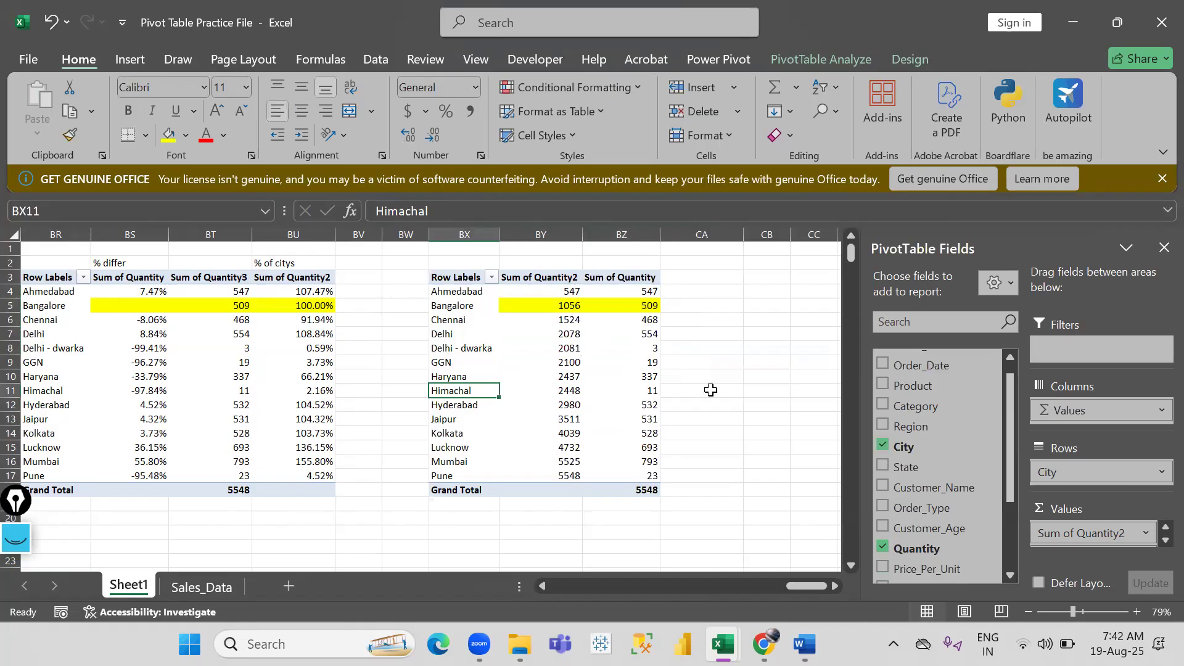
Show Sum of Quantity in column BZ as Rank Smallest to Largest, with base field City, and review the ranks.
{"action": "left_click", "coordinate": [589, 333]}
{"action": "right_click", "coordinate": [590, 333]}
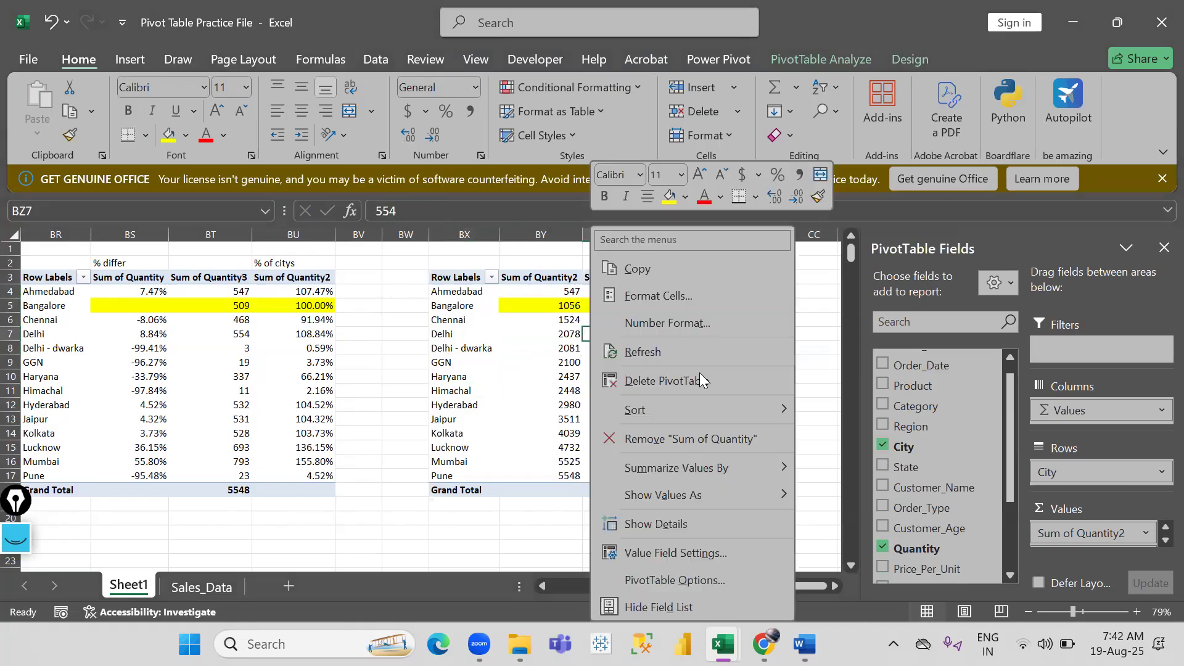
{"action": "mouse_move", "coordinate": [691, 496]}
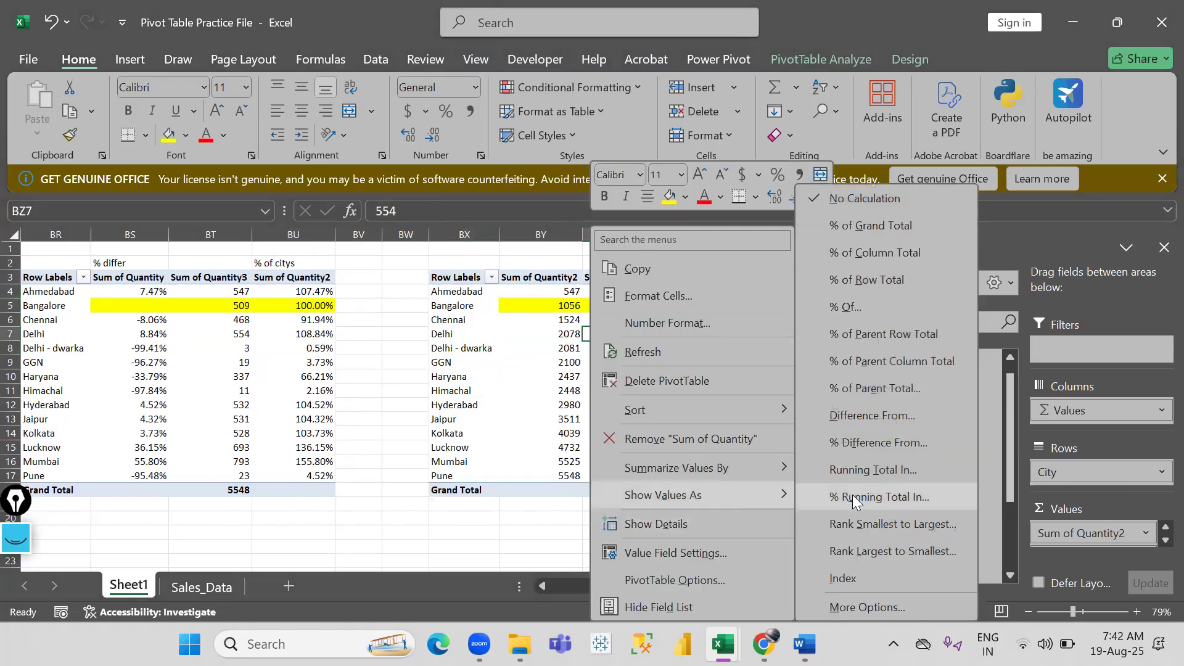
{"action": "left_click", "coordinate": [881, 523]}
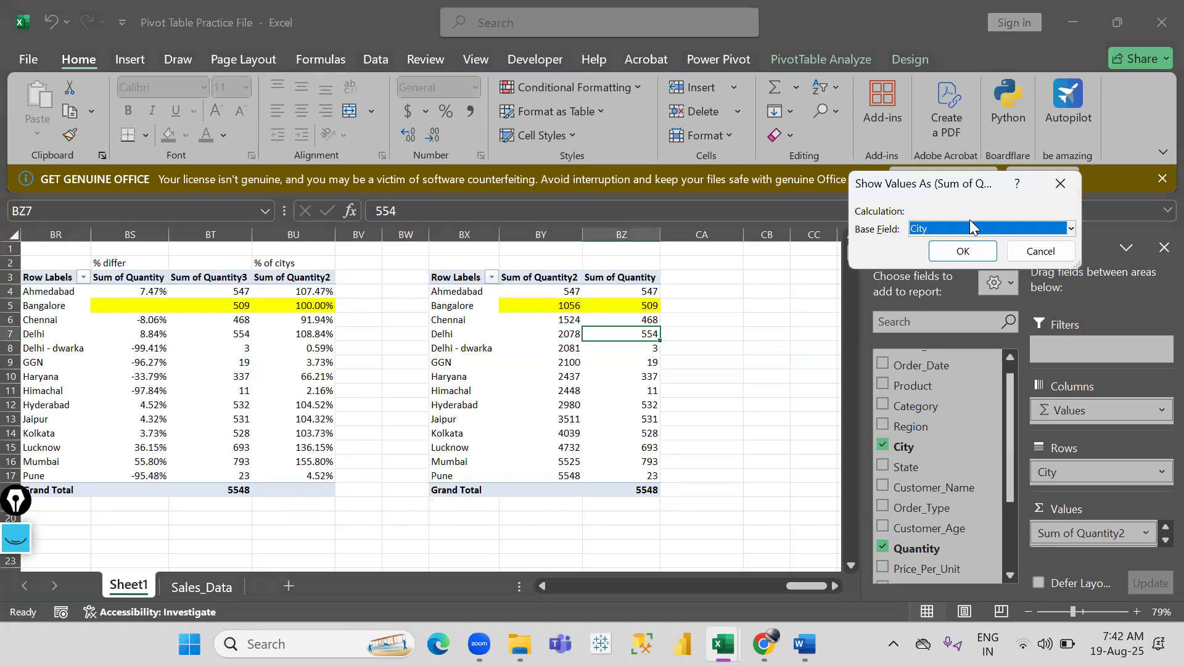
{"action": "left_click", "coordinate": [962, 251]}
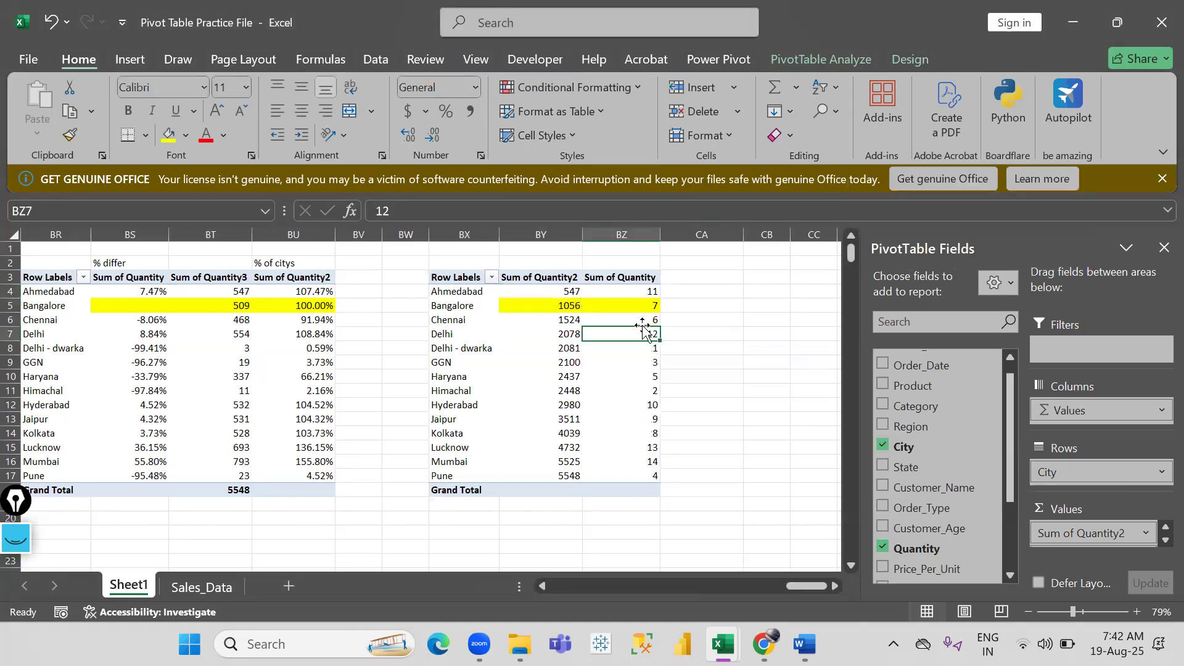
{"action": "left_click_drag", "start_coordinate": [568, 353], "coordinate": [641, 290]}
{"action": "left_click_drag", "start_coordinate": [642, 335], "coordinate": [641, 426]}
{"action": "left_click", "coordinate": [642, 369]}
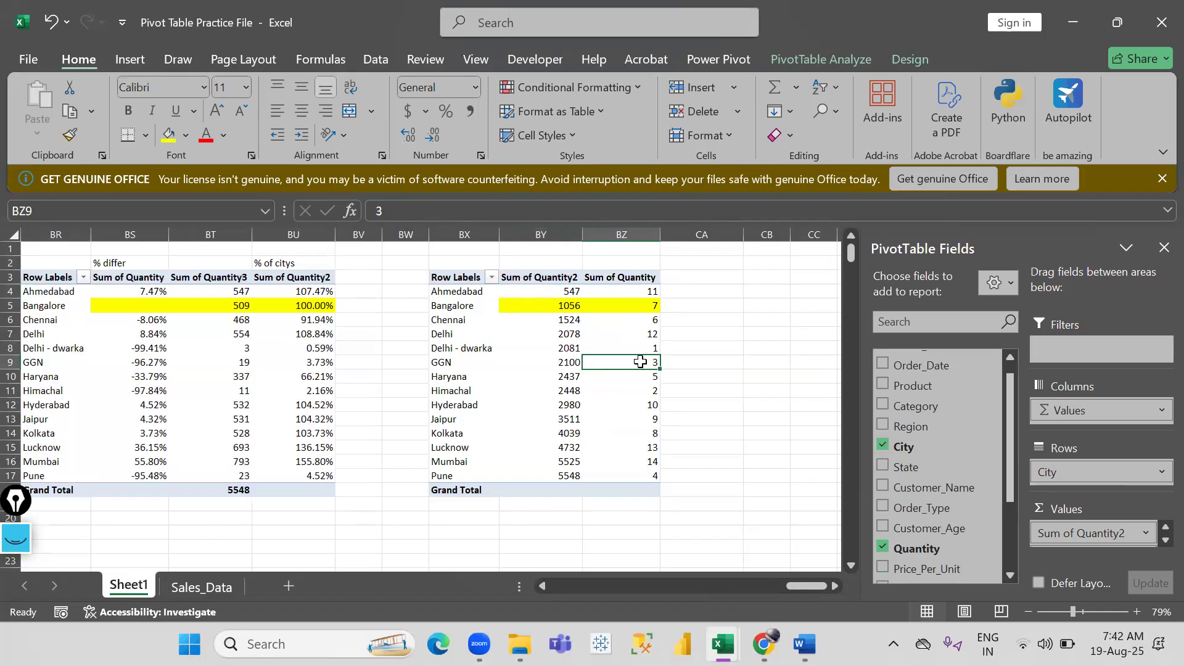
Show Sum of Quantity in column BZ as Rank Largest to Smallest, with base field City, and review the ranks.
{"action": "left_click", "coordinate": [622, 415]}
{"action": "right_click", "coordinate": [621, 416]}
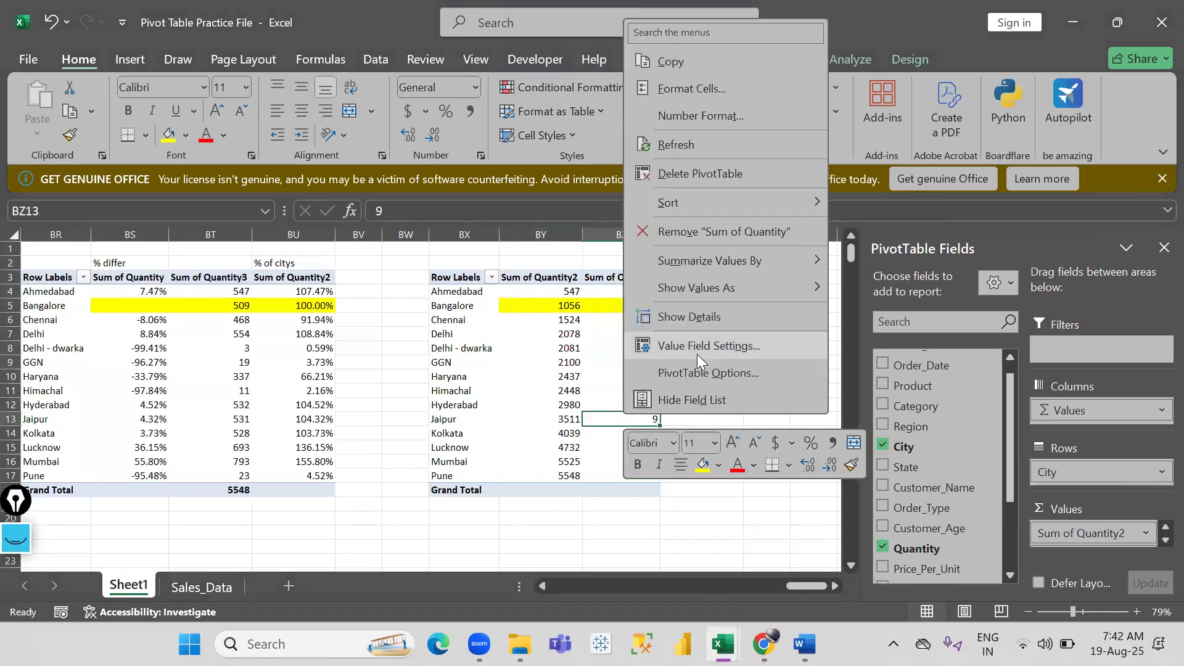
{"action": "mouse_move", "coordinate": [732, 296]}
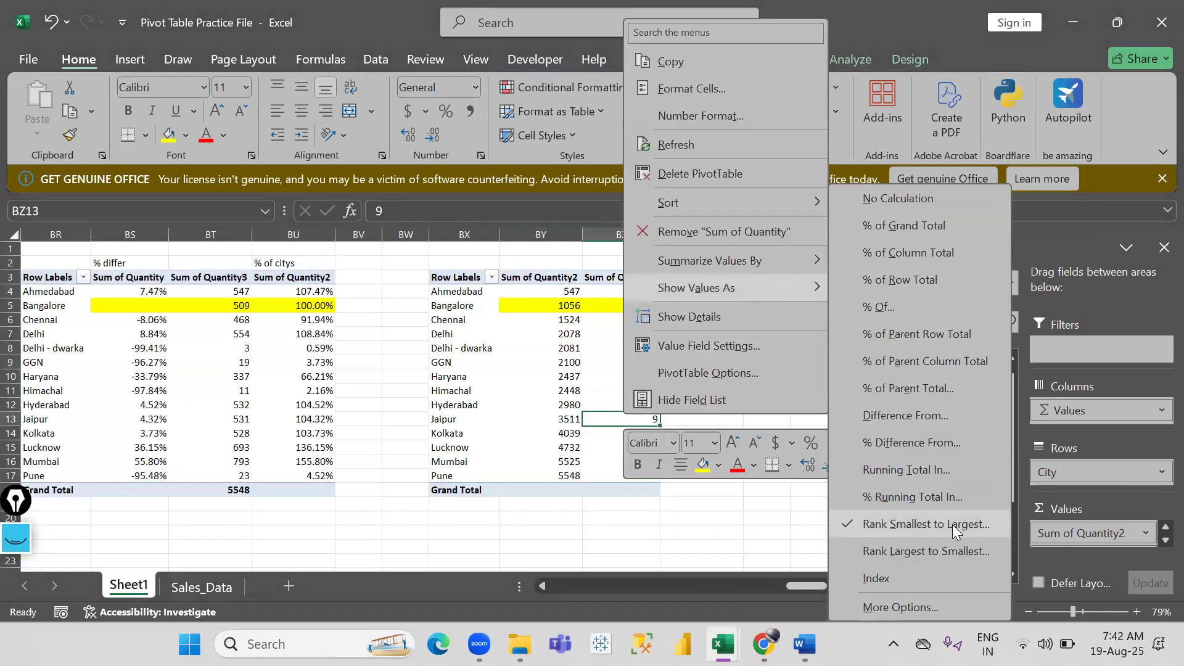
{"action": "left_click", "coordinate": [919, 550]}
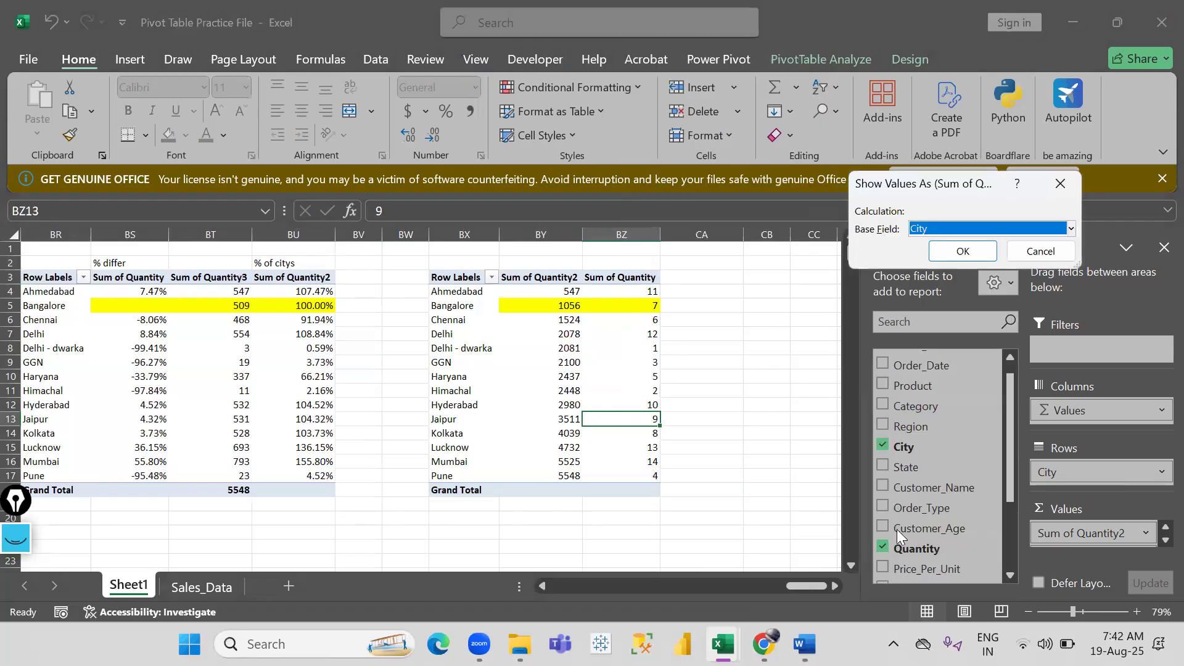
{"action": "left_click", "coordinate": [962, 250]}
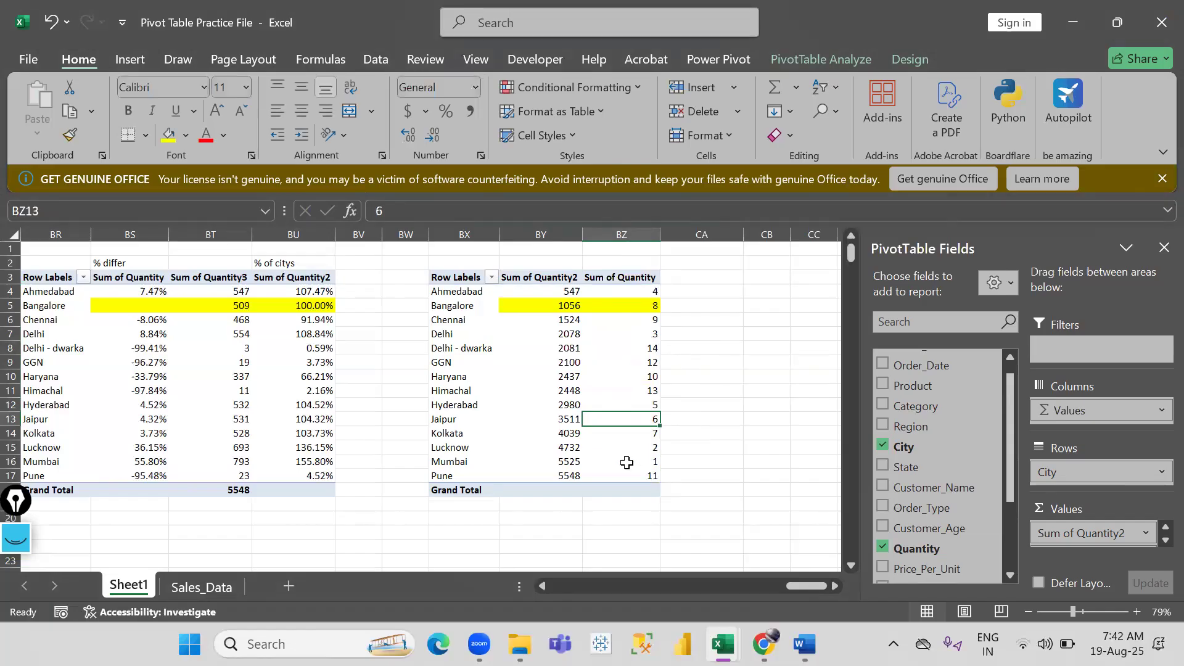
{"action": "left_click_drag", "start_coordinate": [559, 463], "coordinate": [634, 462]}
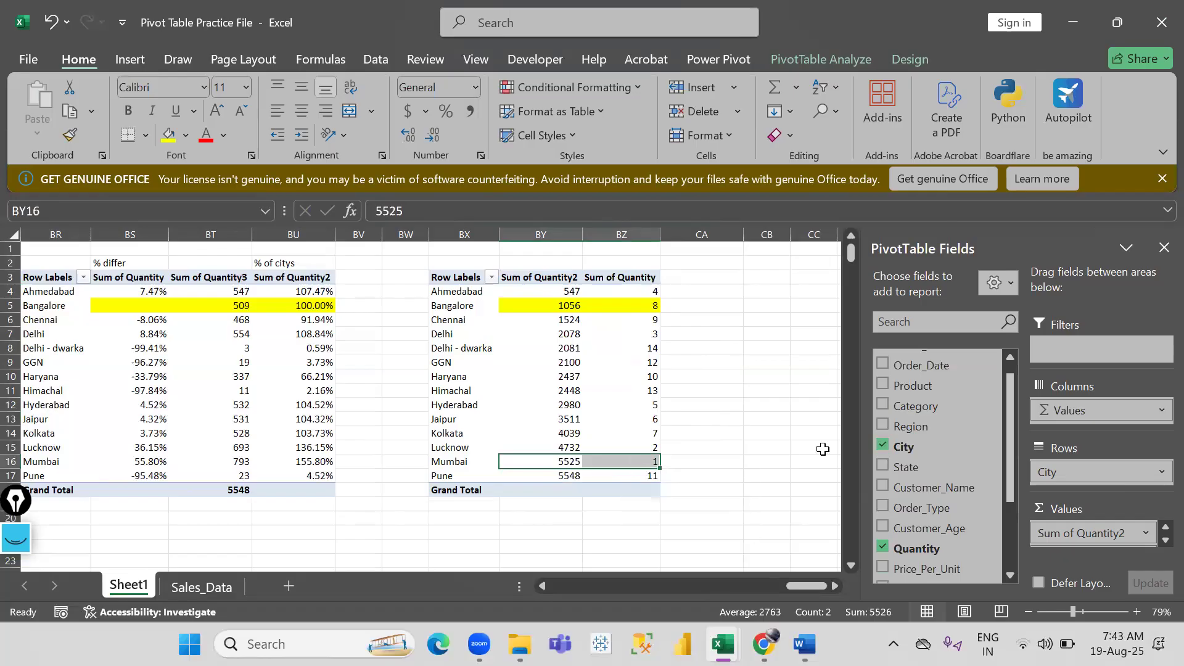
{"action": "left_click_drag", "start_coordinate": [573, 306], "coordinate": [636, 461]}
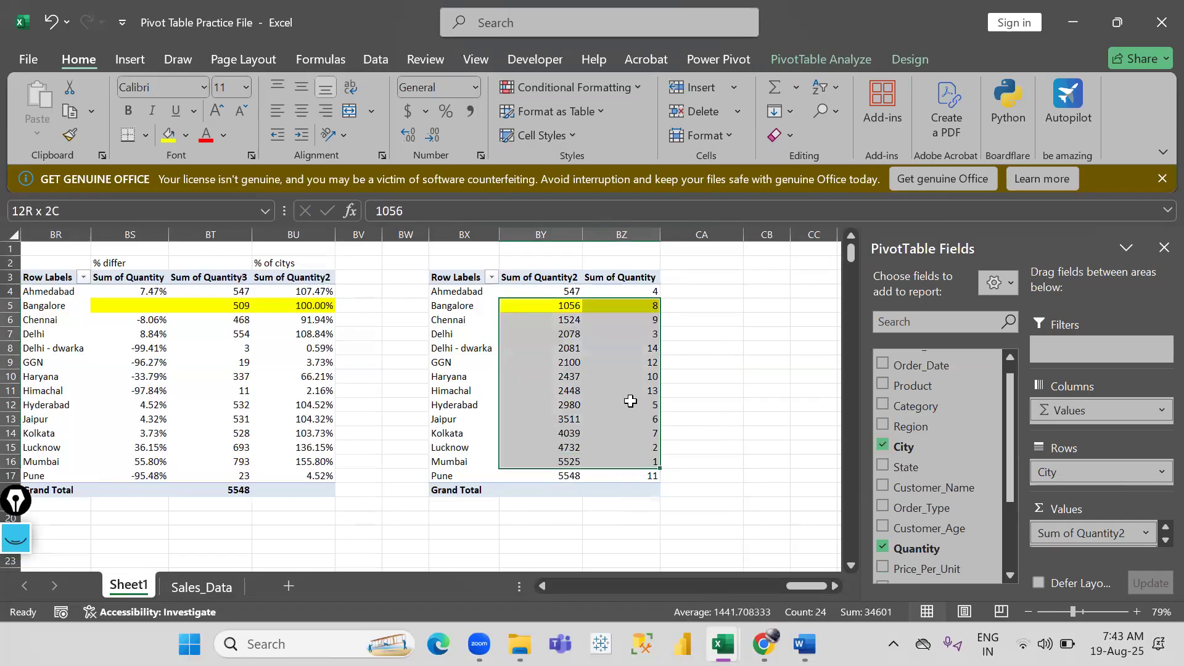
{"action": "left_click", "coordinate": [624, 391]}
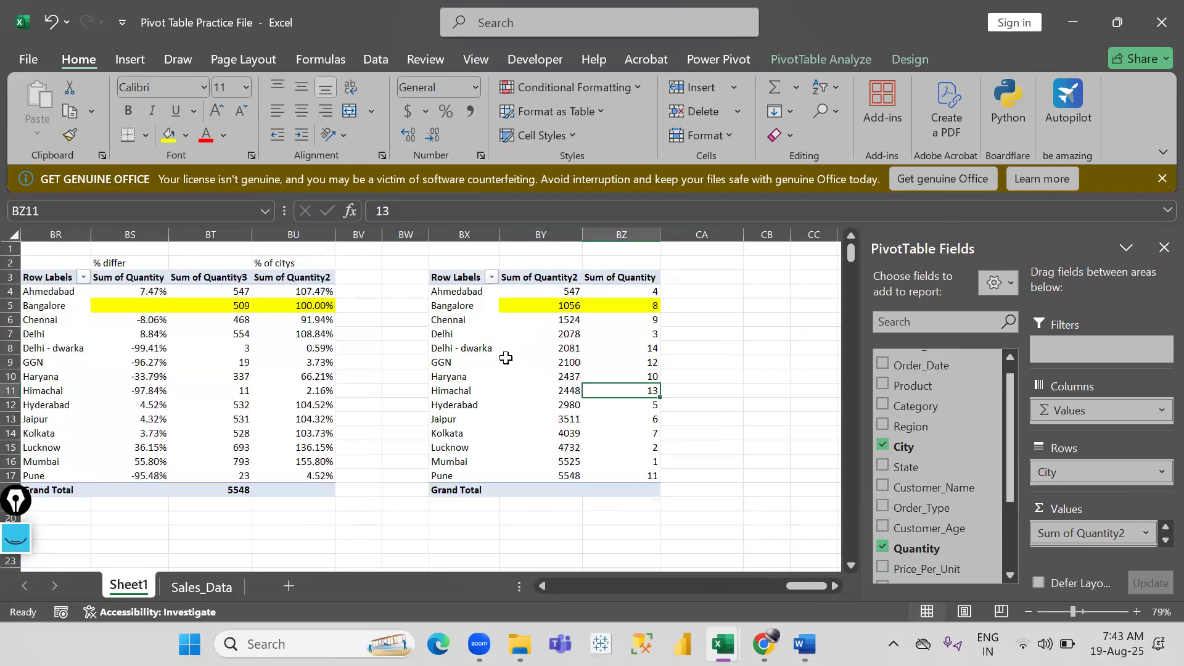
{"action": "mouse_move", "coordinate": [540, 351]}
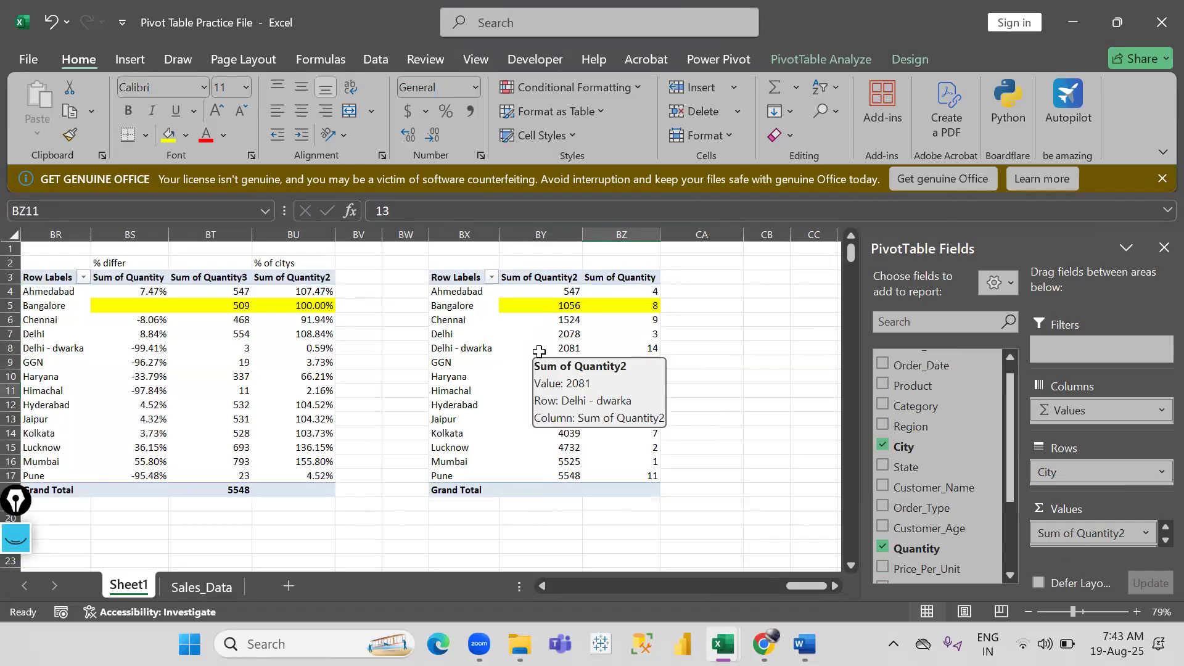
{"action": "mouse_move", "coordinate": [598, 321]}
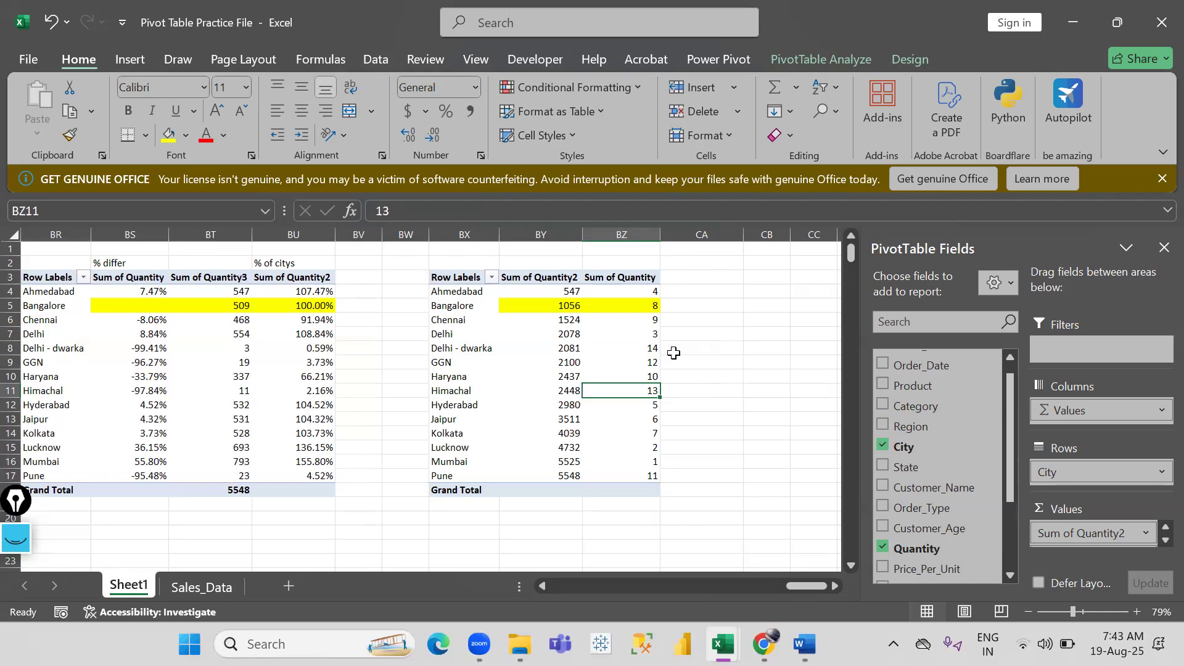
Switch to the EXCEL & BI syllabus in Word and examine the Day 10 Power Pivot topics through the EXCEL with Chat GPT heading.
{"action": "key", "text": "alt+Tab"}
{"action": "key", "text": "alt+Tab"}
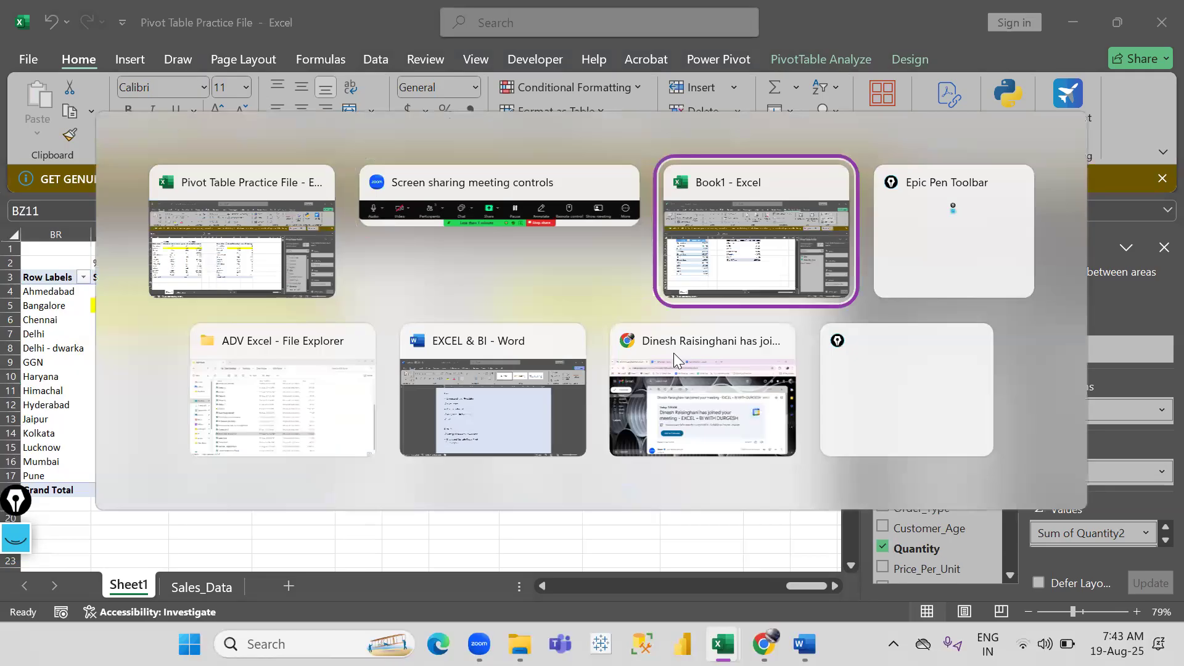
{"action": "key", "text": "alt+Tab"}
{"action": "key", "text": "alt+Tab"}
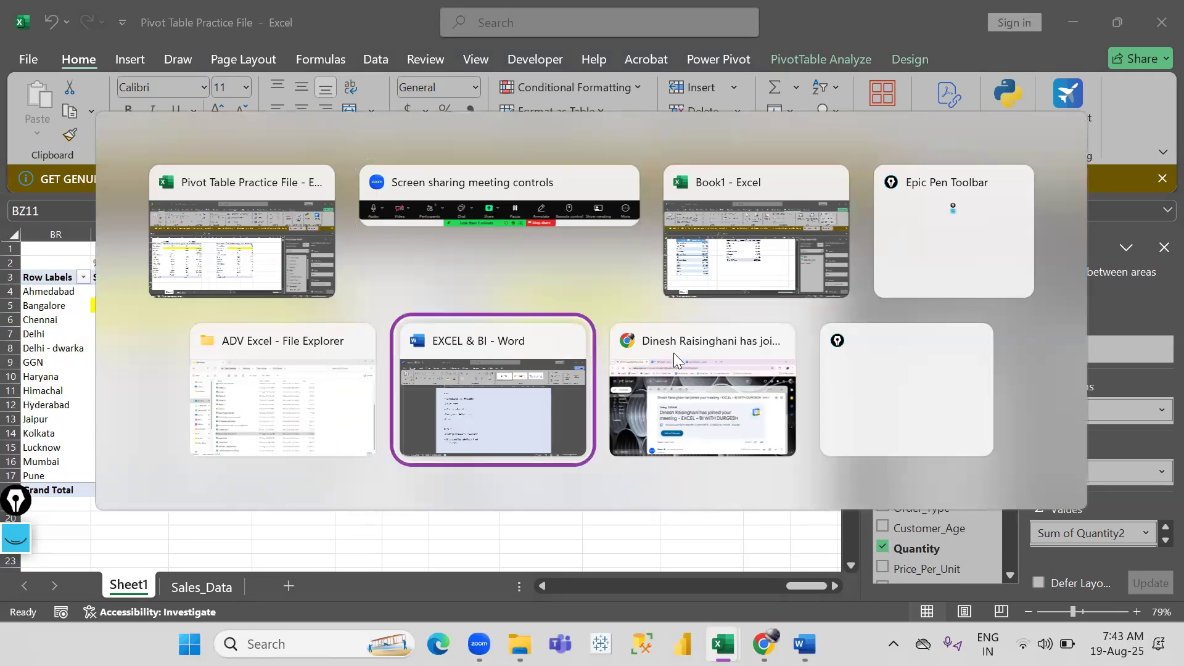
{"action": "scroll", "coordinate": [375, 426], "scroll_direction": "down", "scroll_amount": 5}
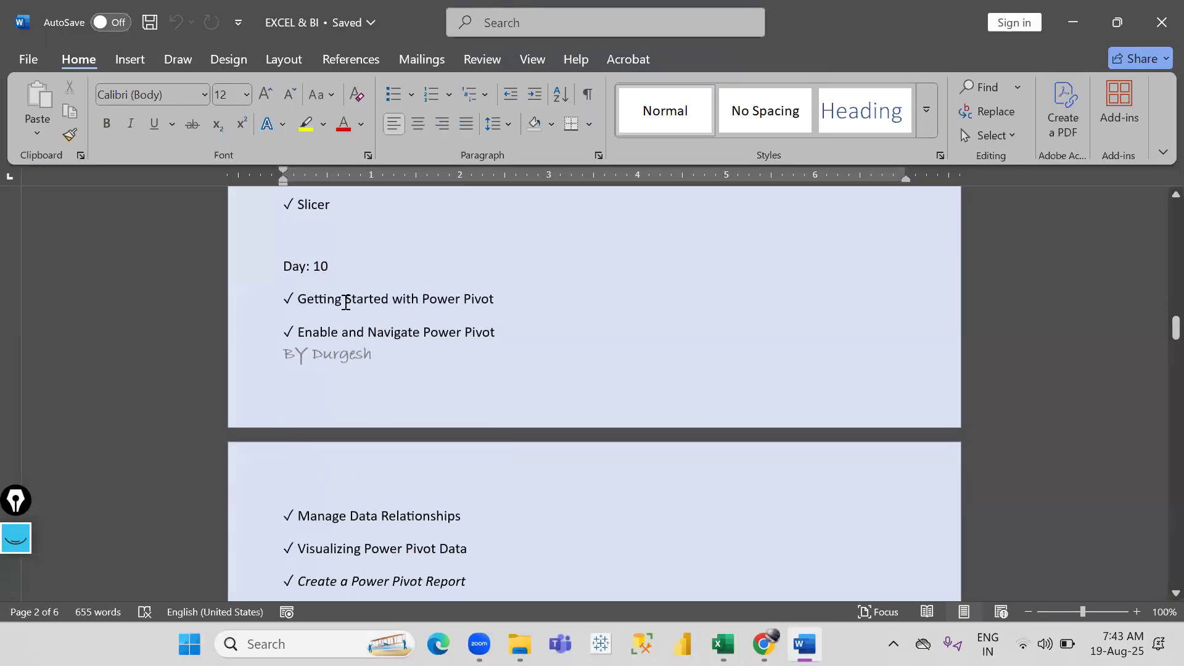
{"action": "left_click_drag", "start_coordinate": [298, 301], "coordinate": [462, 299]}
{"action": "left_click_drag", "start_coordinate": [299, 333], "coordinate": [485, 329]}
{"action": "left_click", "coordinate": [447, 367]}
{"action": "scroll", "coordinate": [449, 364], "scroll_direction": "down", "scroll_amount": 7}
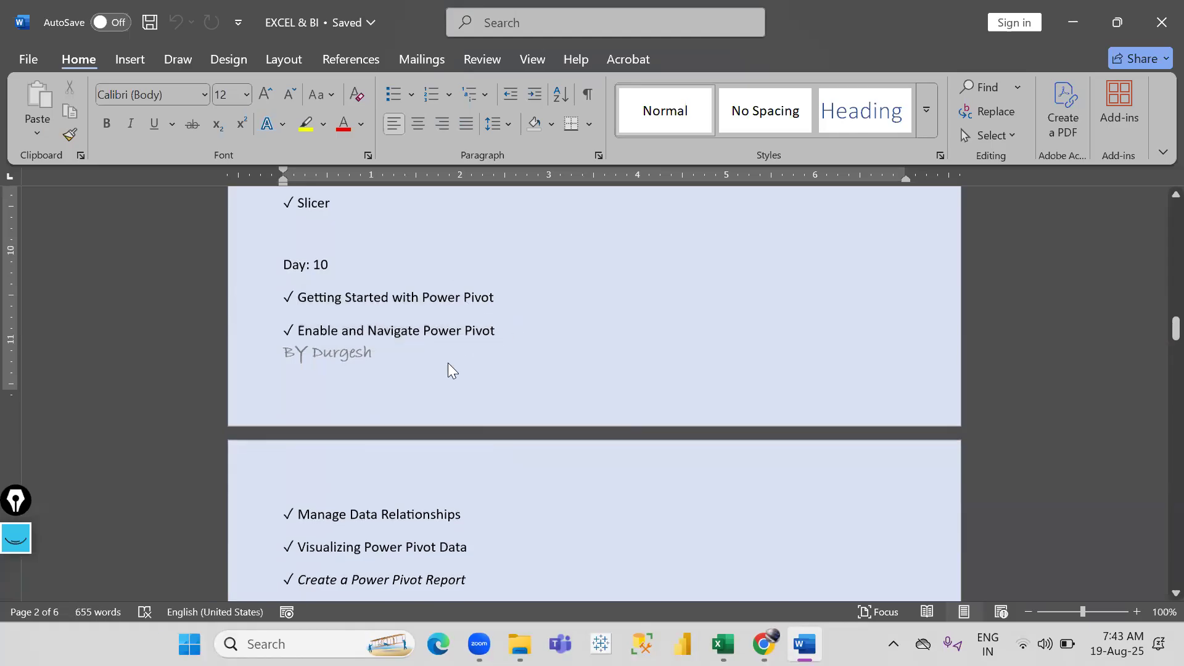
{"action": "scroll", "coordinate": [449, 364], "scroll_direction": "down", "scroll_amount": 3}
{"action": "left_click_drag", "start_coordinate": [283, 433], "coordinate": [480, 407]}
{"action": "left_click", "coordinate": [477, 325]}
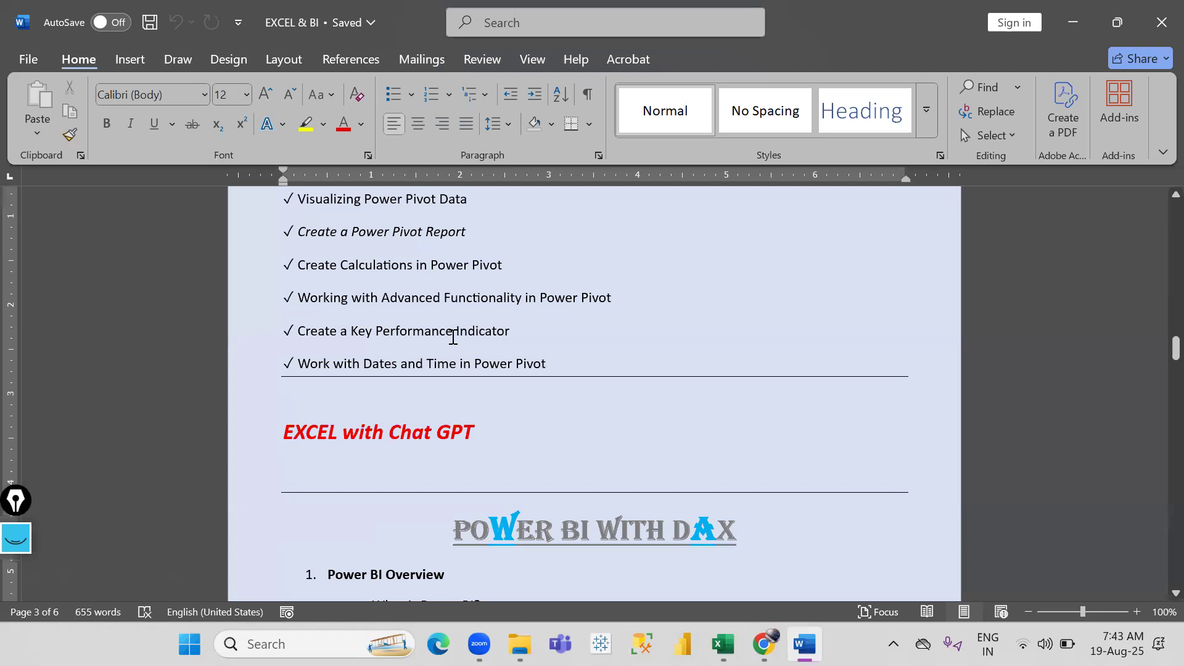
Reread the Day 10 Power Pivot topics from Getting Started, continuing to the Power BI Overview entries of the Power BI with DAX section.
{"action": "scroll", "coordinate": [410, 338], "scroll_direction": "up", "scroll_amount": 10}
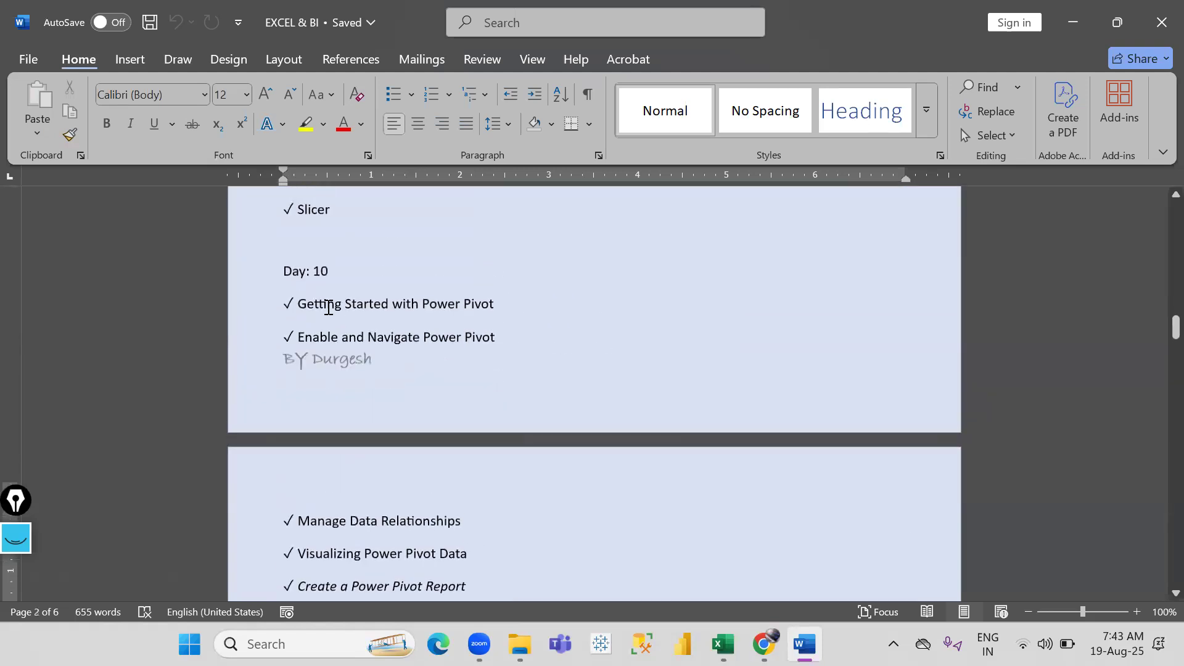
{"action": "left_click_drag", "start_coordinate": [331, 307], "coordinate": [438, 305]}
{"action": "scroll", "coordinate": [439, 305], "scroll_direction": "down", "scroll_amount": 9}
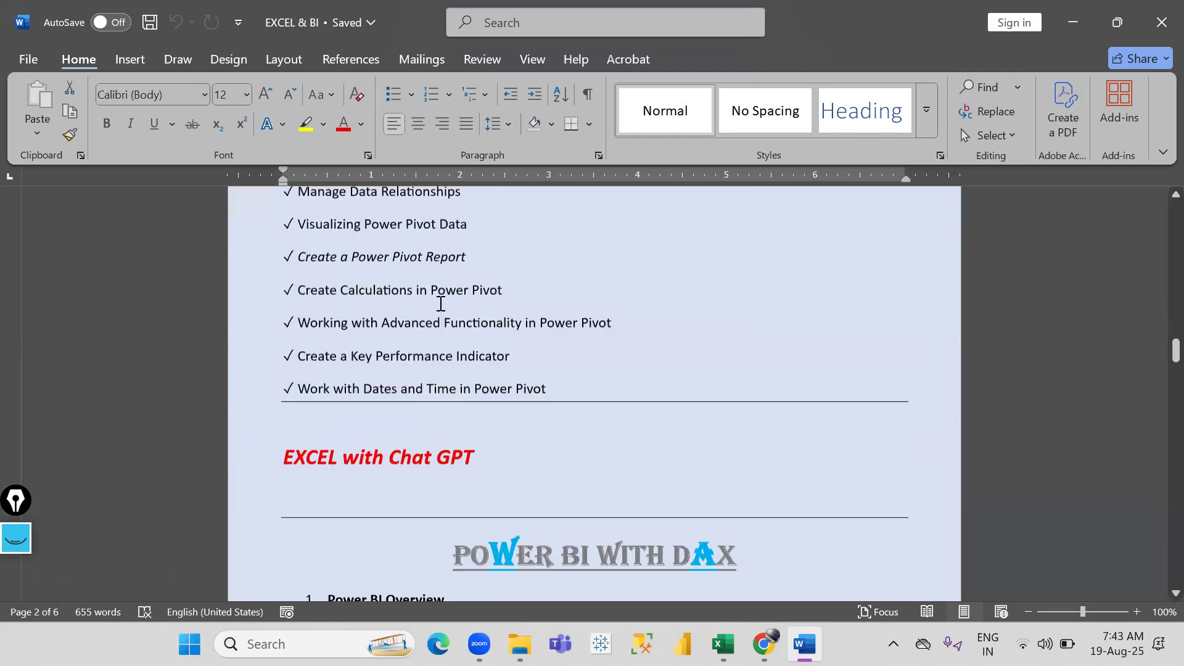
{"action": "scroll", "coordinate": [441, 304], "scroll_direction": "down", "scroll_amount": 2}
{"action": "left_click_drag", "start_coordinate": [340, 214], "coordinate": [449, 299]}
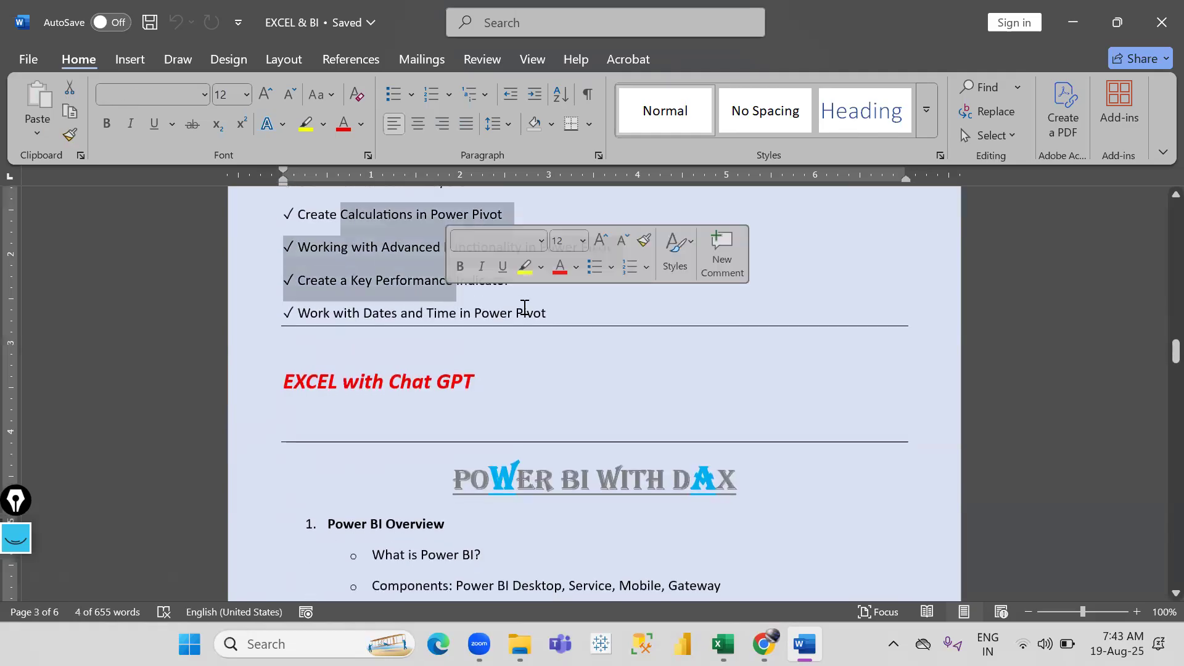
{"action": "left_click", "coordinate": [524, 307]}
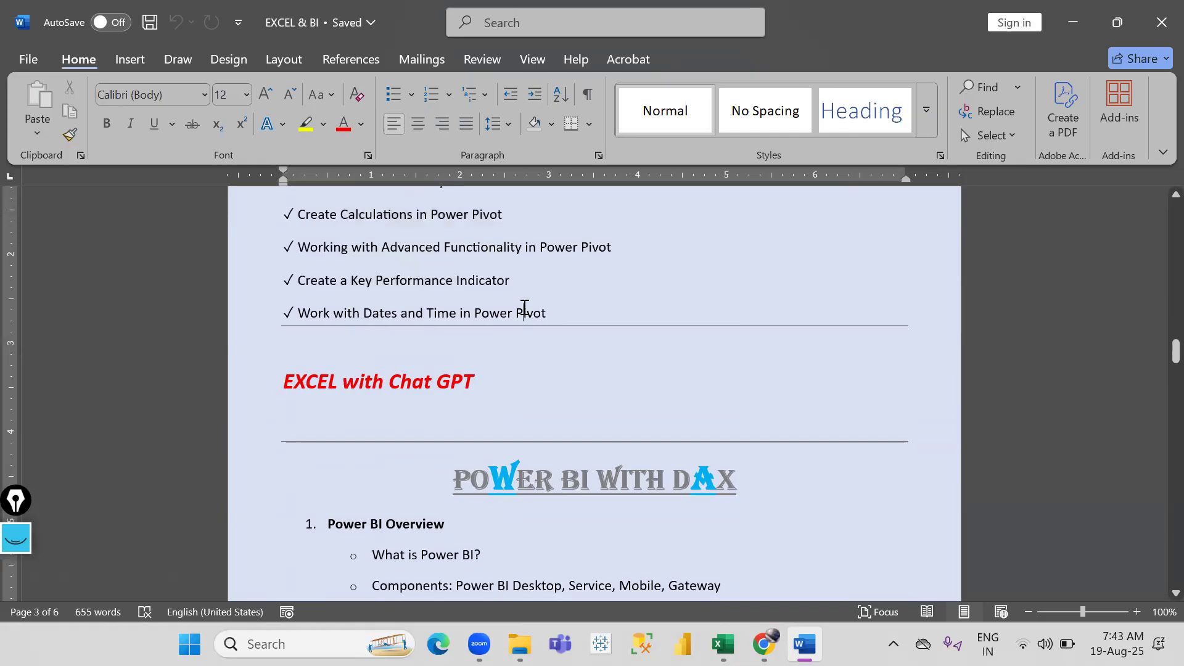
{"action": "scroll", "coordinate": [542, 388], "scroll_direction": "down", "scroll_amount": 2}
{"action": "left_click_drag", "start_coordinate": [398, 492], "coordinate": [613, 512]}
{"action": "left_click", "coordinate": [614, 513]}
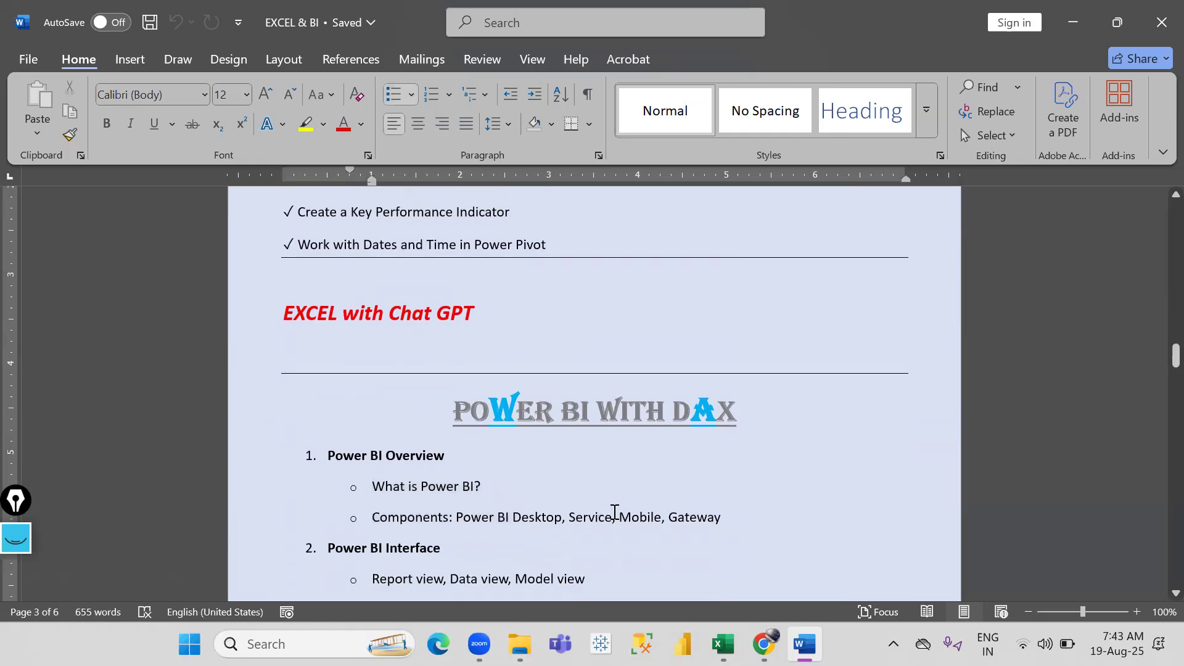